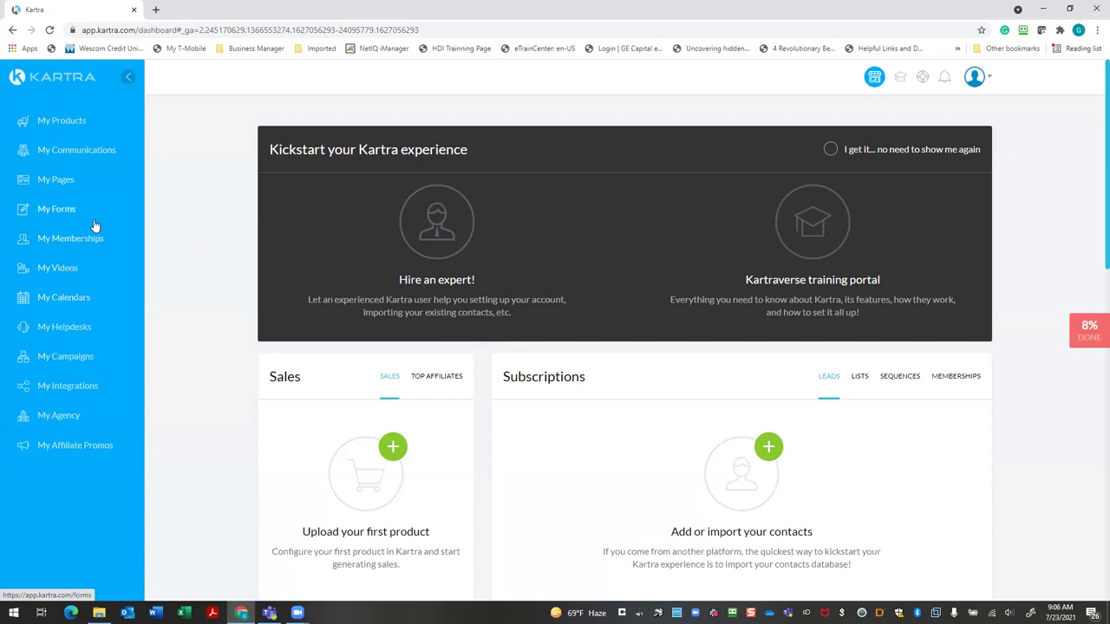
Open My Communications from the sidebar to reach the Leads overview
click(100, 149)
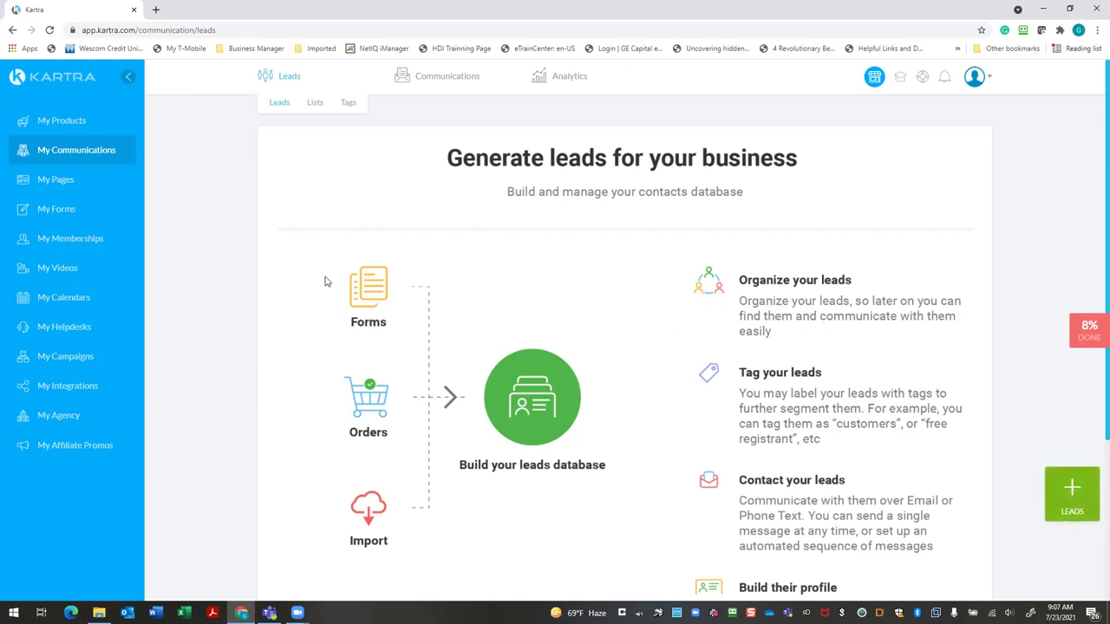
Check the contact Lists, then switch to the email and SMS Broadcasts overview
click(312, 103)
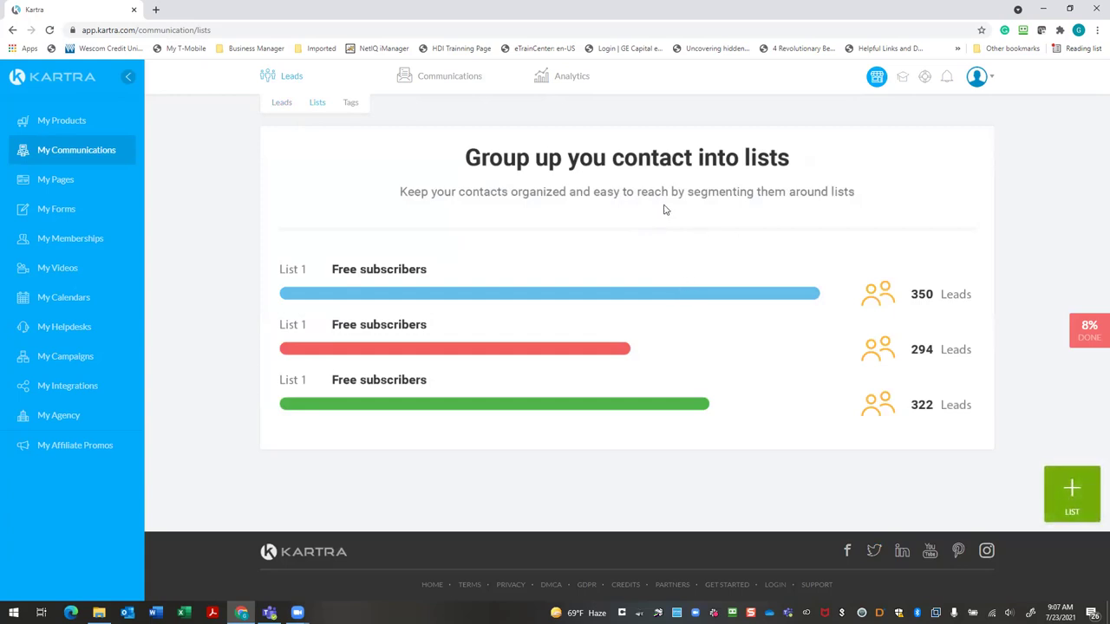
click(443, 79)
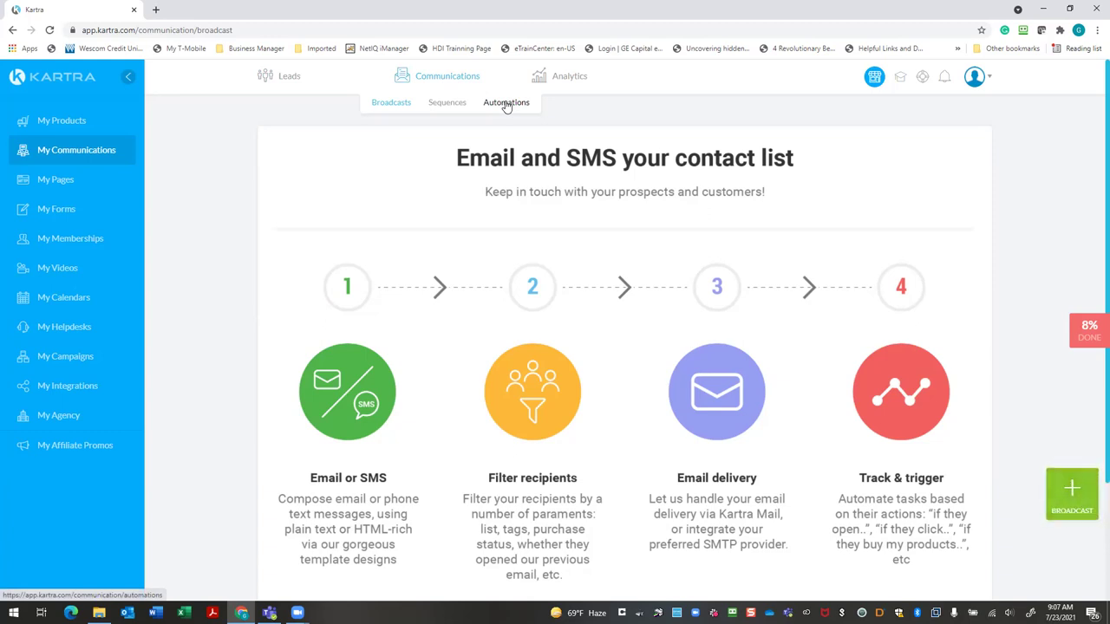
click(447, 103)
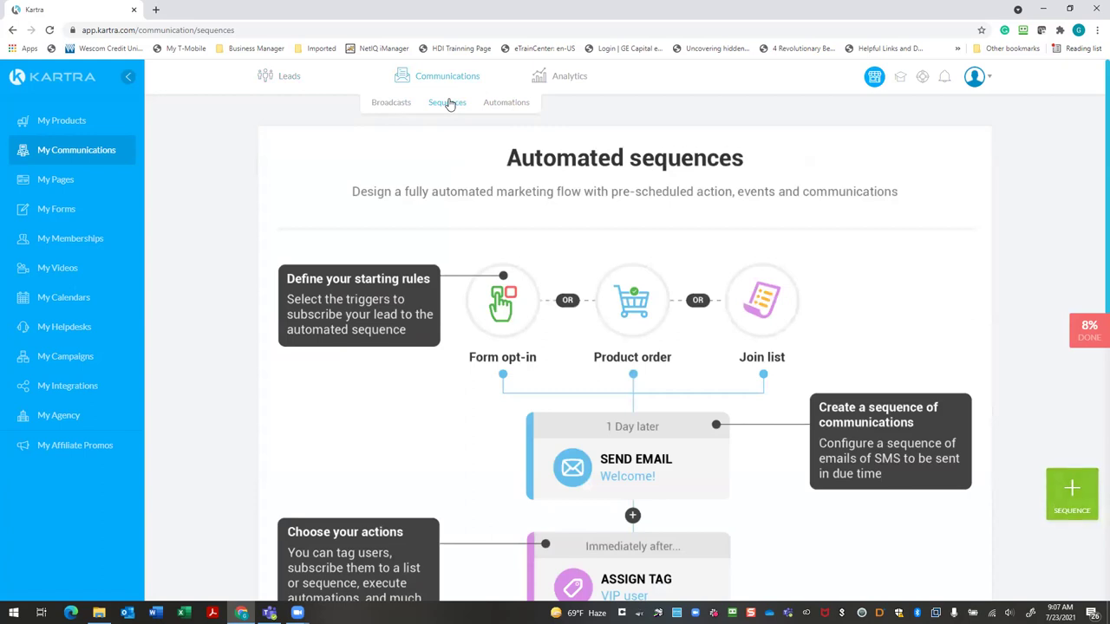
click(387, 107)
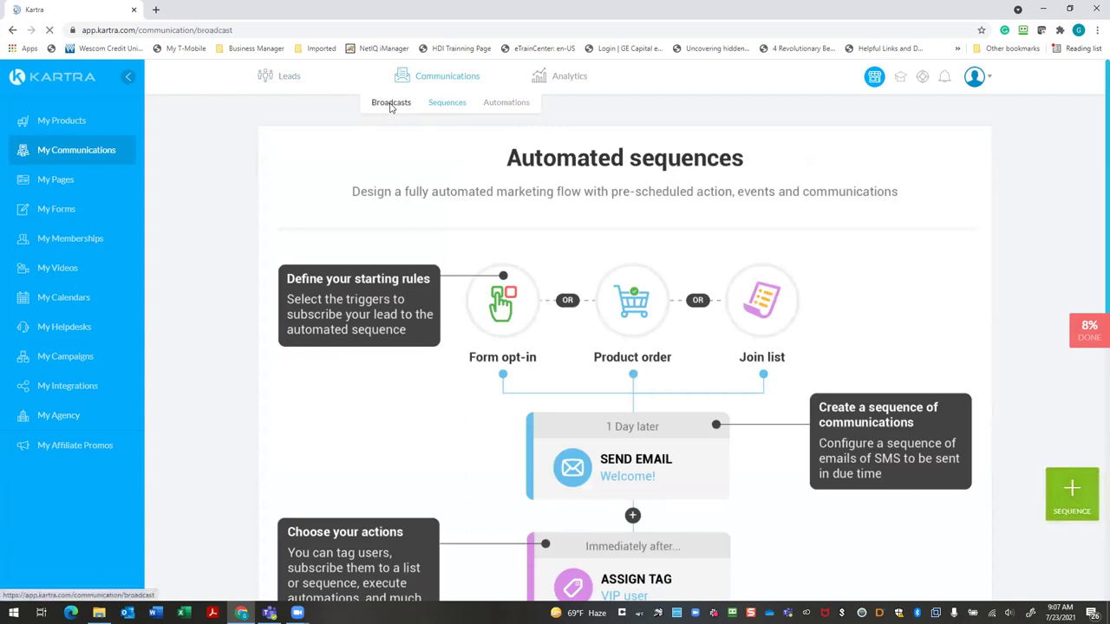
click(443, 104)
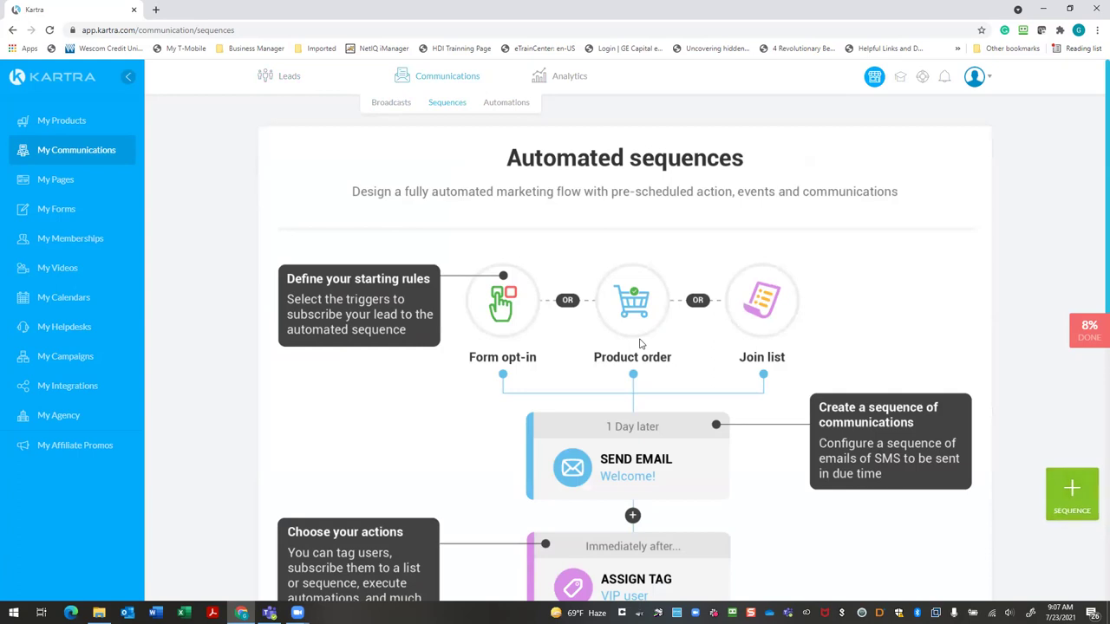
click(404, 105)
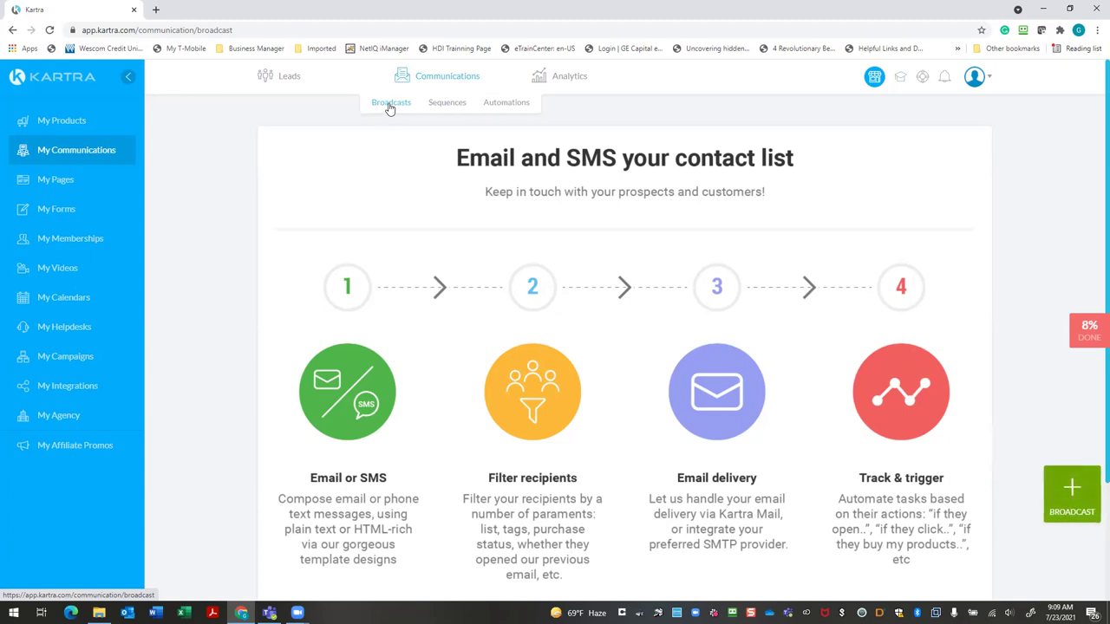
Take a brief look at the Leads analytics page
click(566, 83)
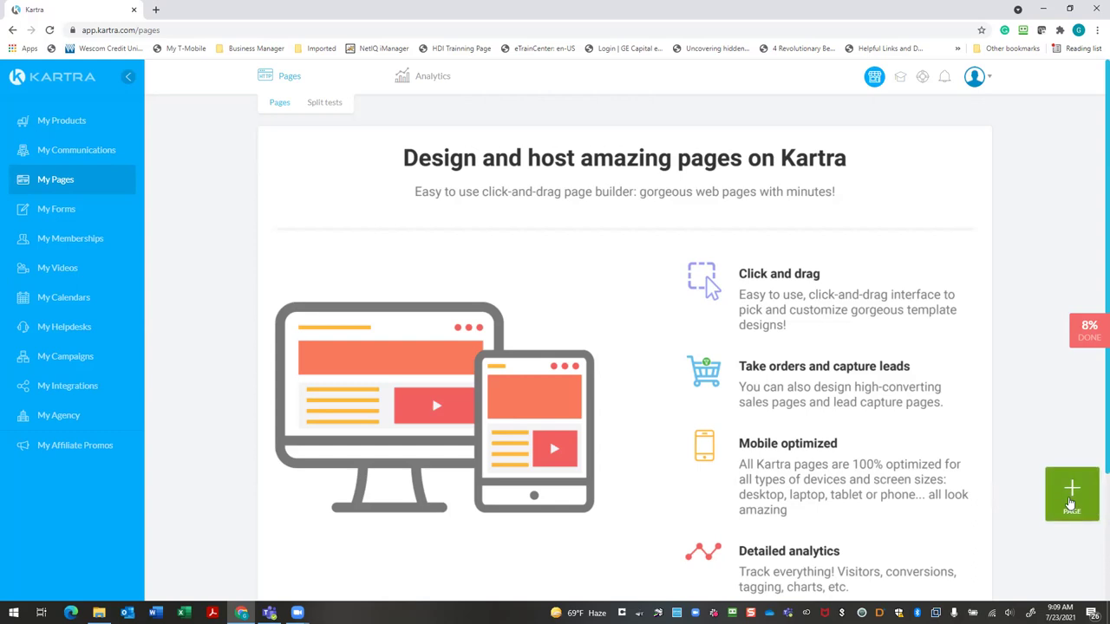
Start a new page and list the Squeeze Pages templates
click(1071, 501)
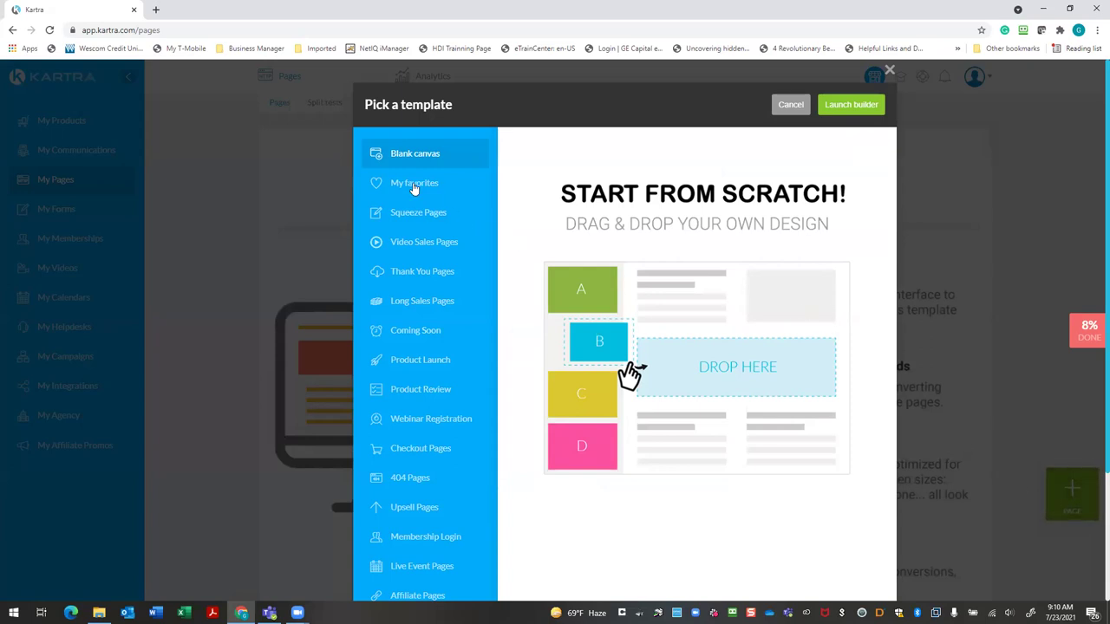
click(426, 218)
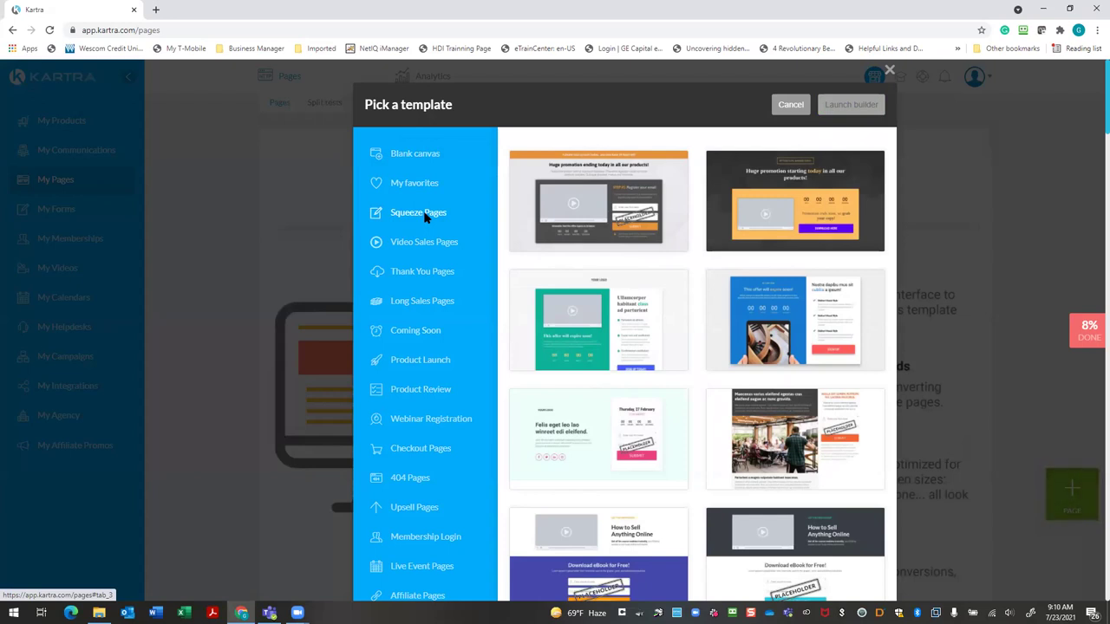
Preview two Squeeze Page templates, including the blue countdown one, then list Video Sales Pages
click(425, 215)
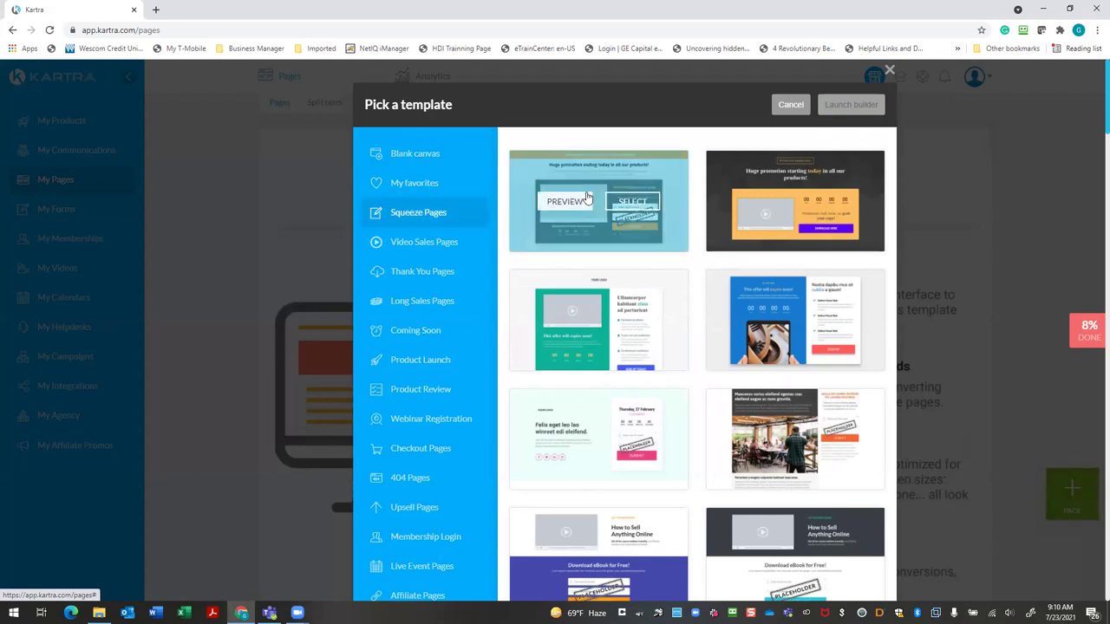
click(588, 196)
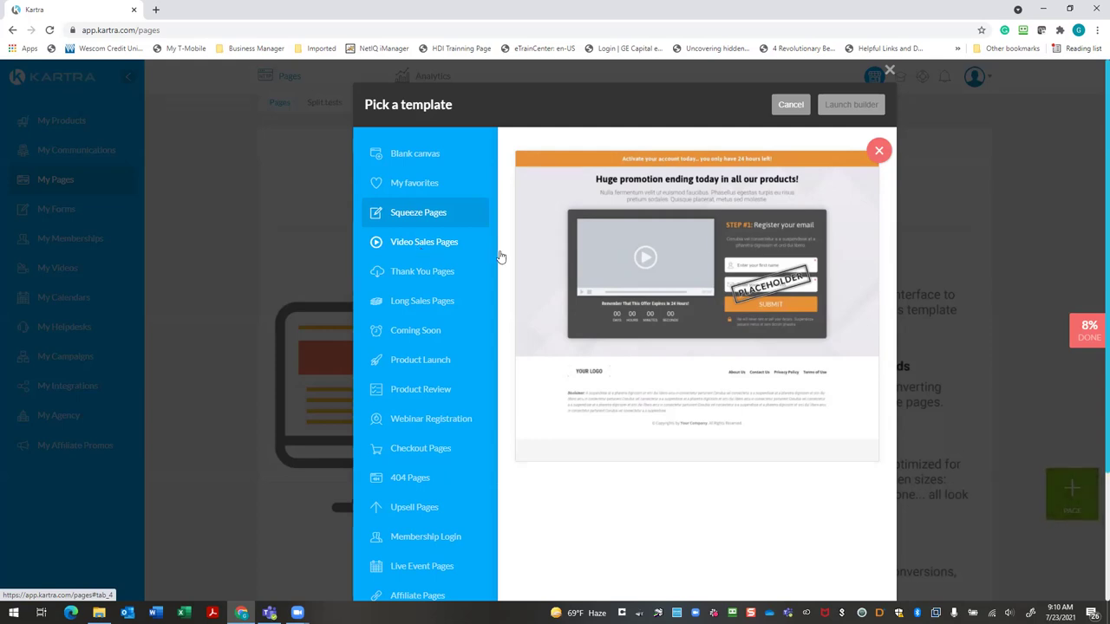
click(877, 149)
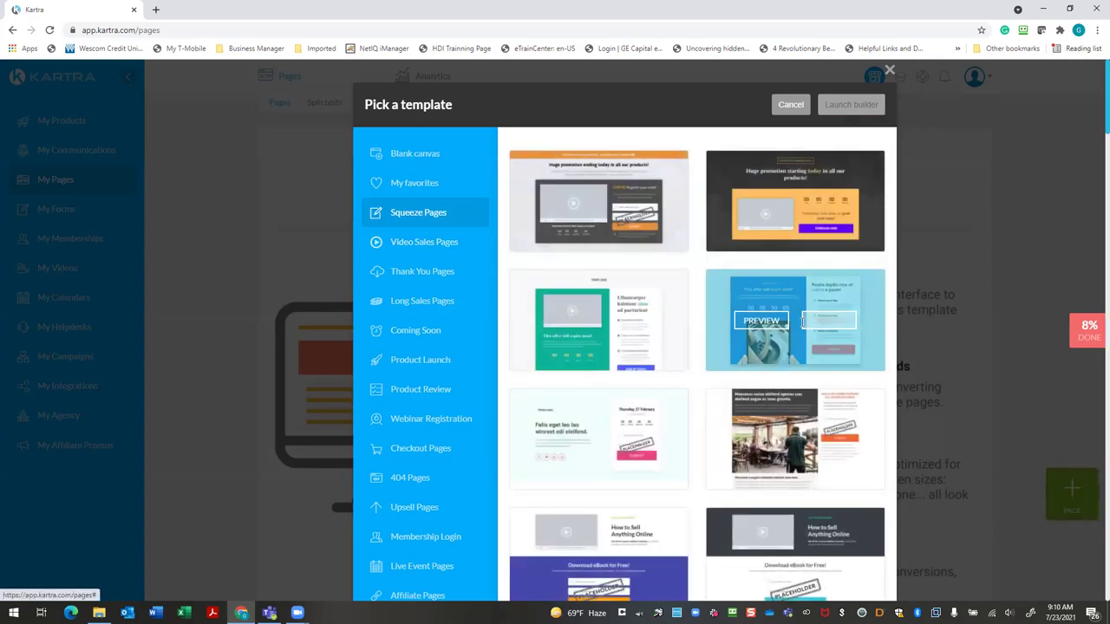
click(792, 323)
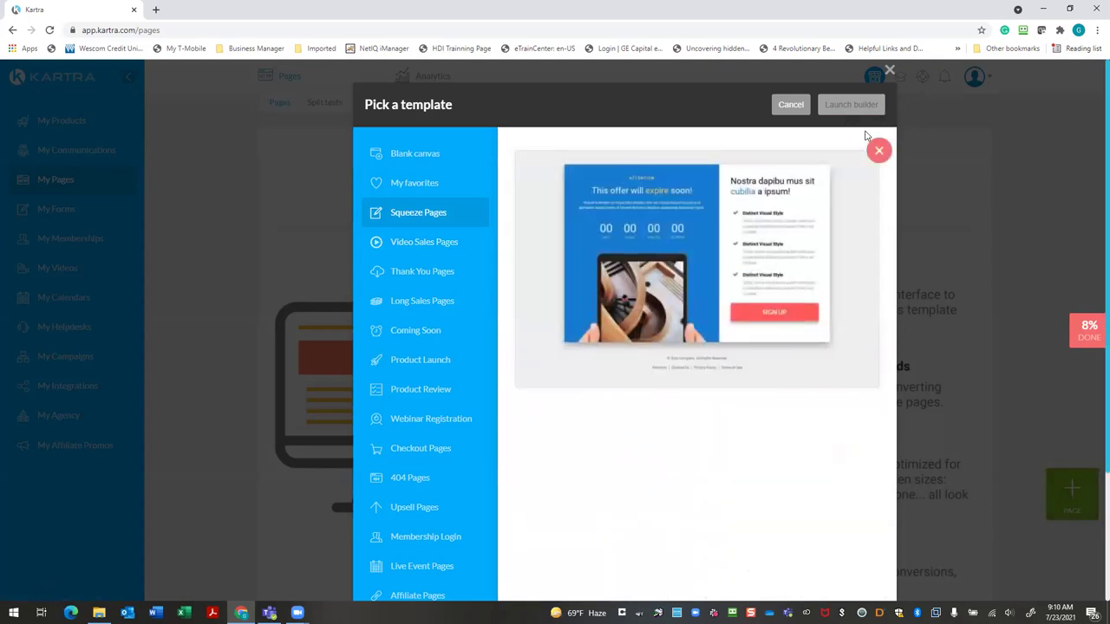
click(877, 150)
click(398, 244)
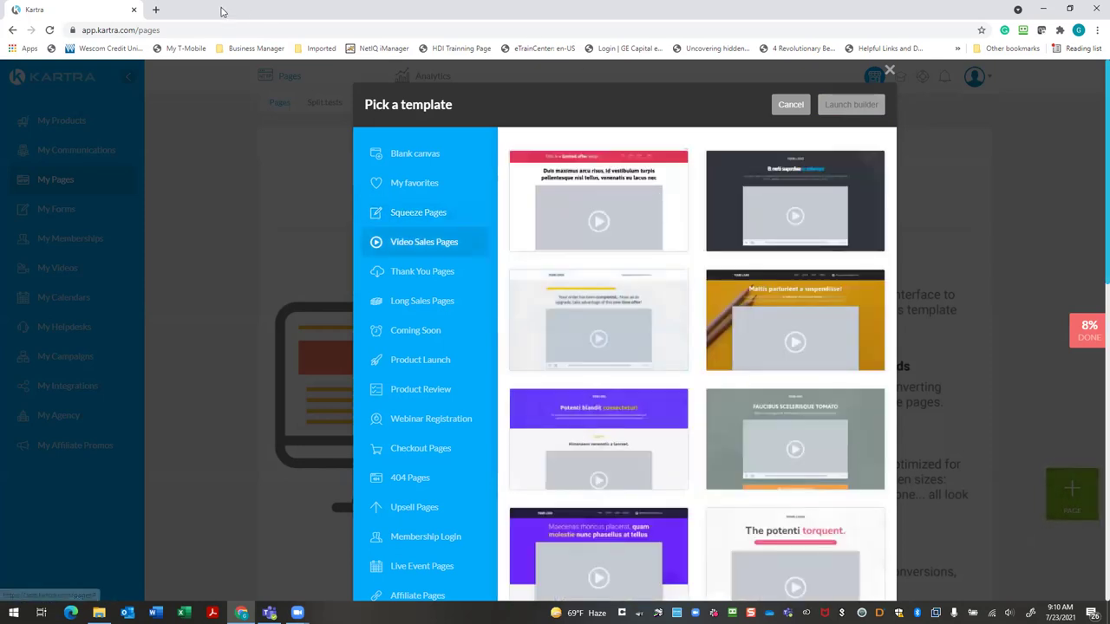
Reload the Video Sales Pages templates and preview the first one, with its $99 offer
mouse_move(591, 223)
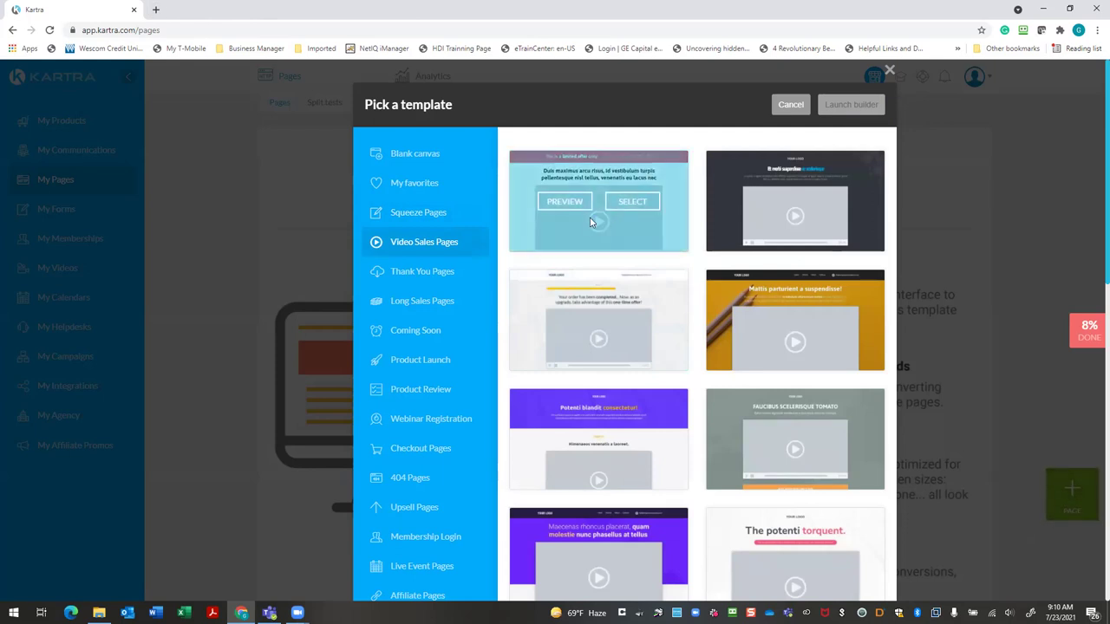
click(447, 211)
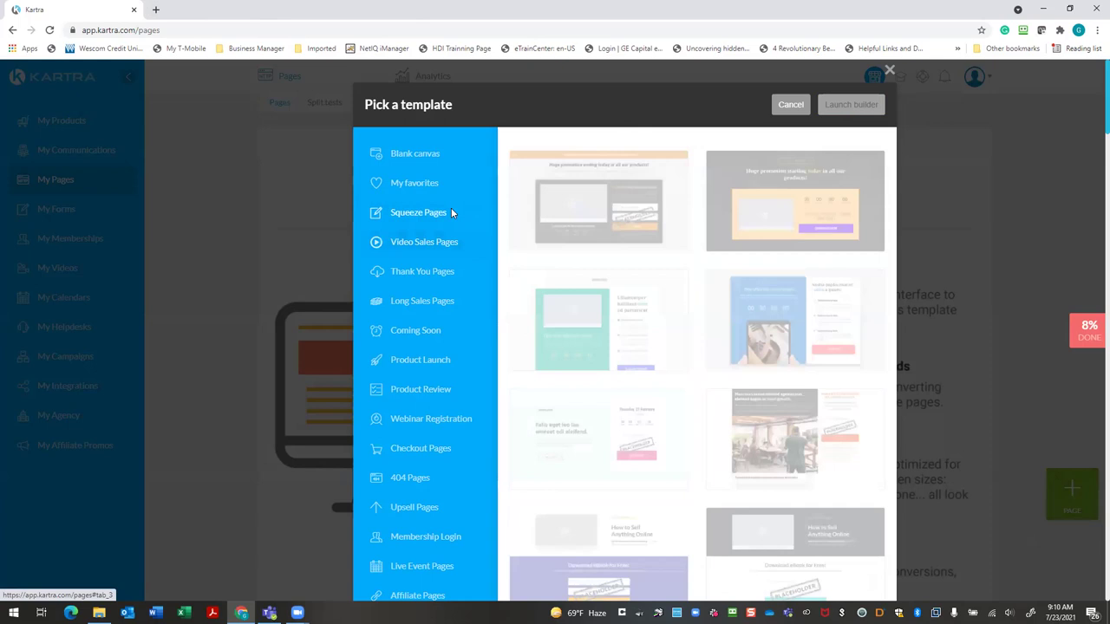
click(431, 246)
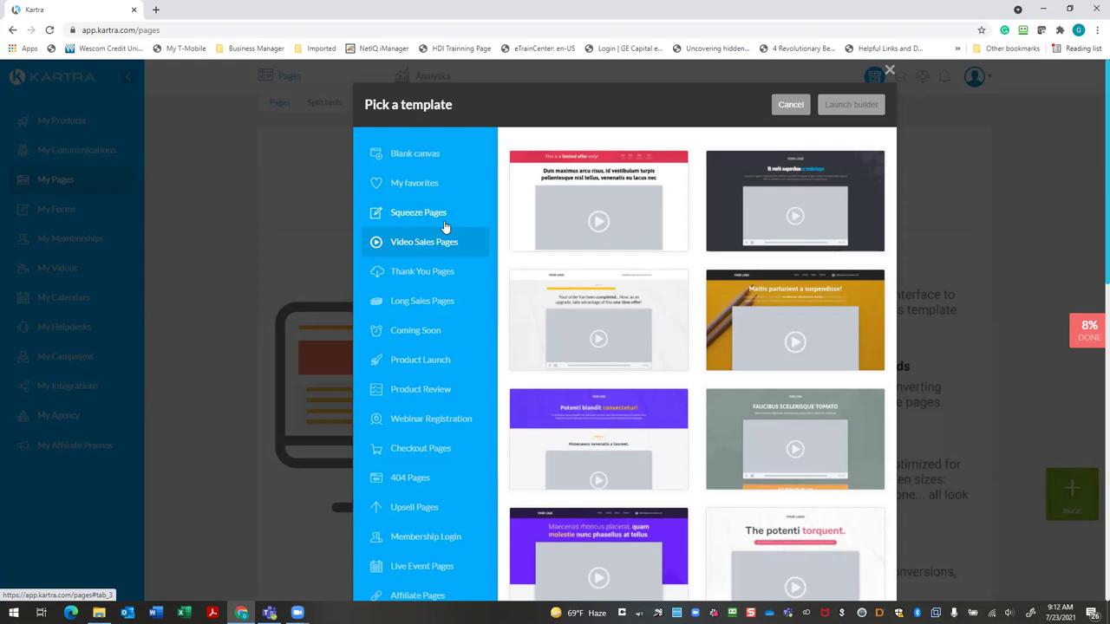
mouse_move(622, 224)
click(564, 204)
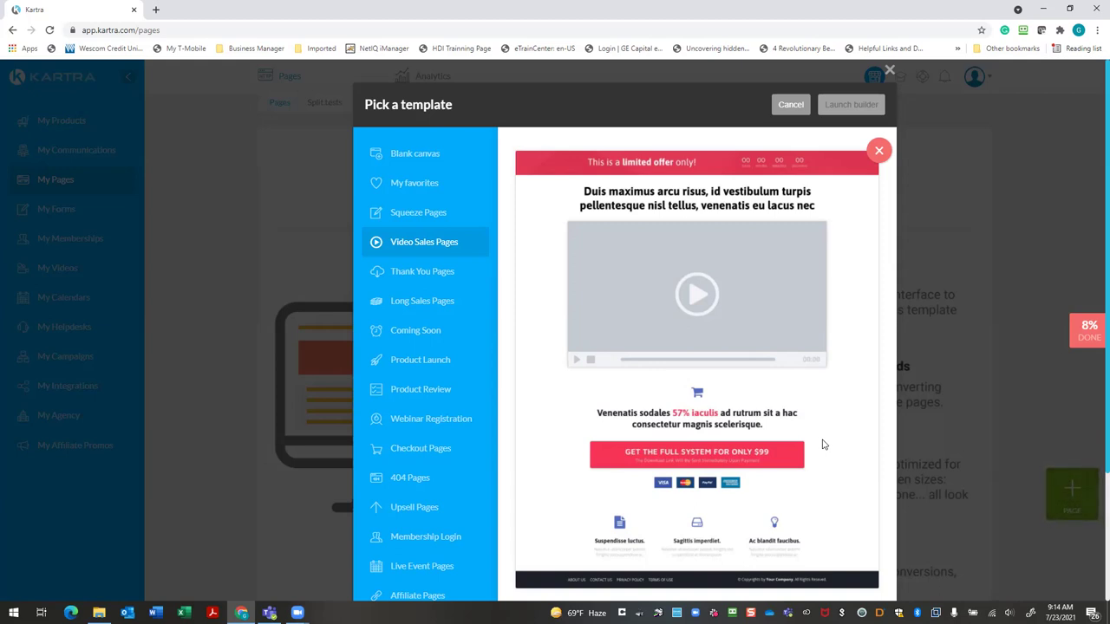
Close the video sales preview and list the Thank You Pages templates
click(412, 271)
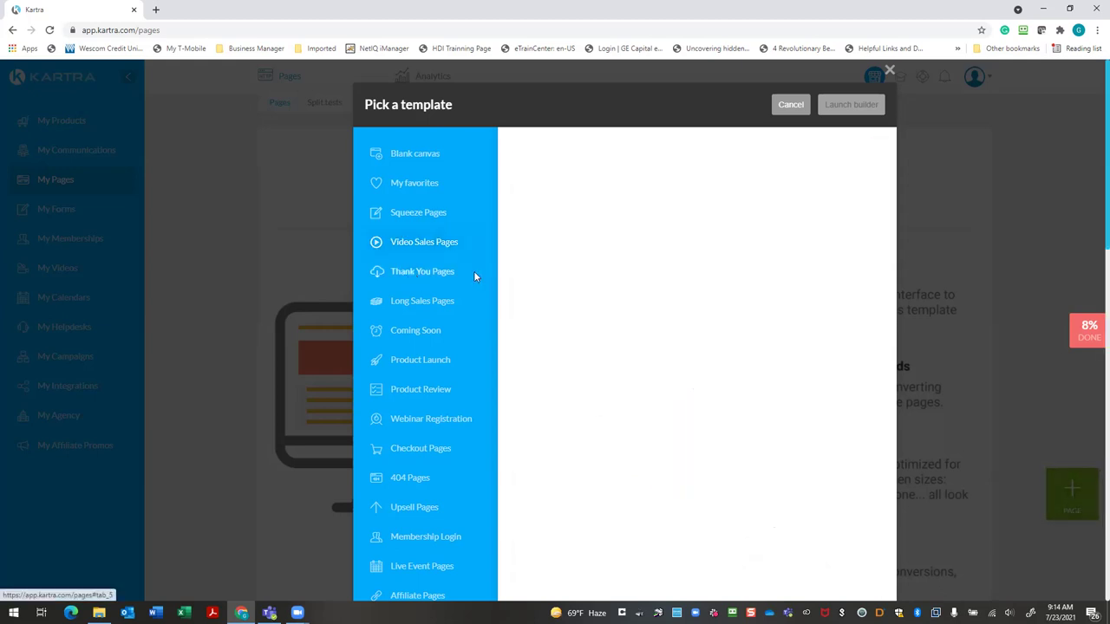
mouse_move(613, 223)
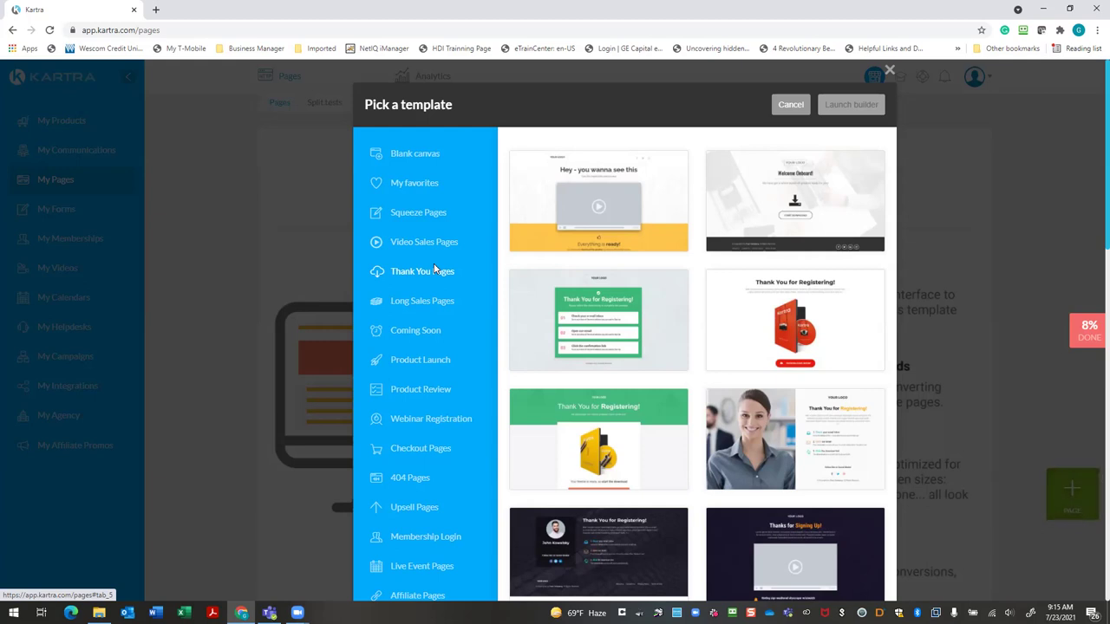
click(436, 271)
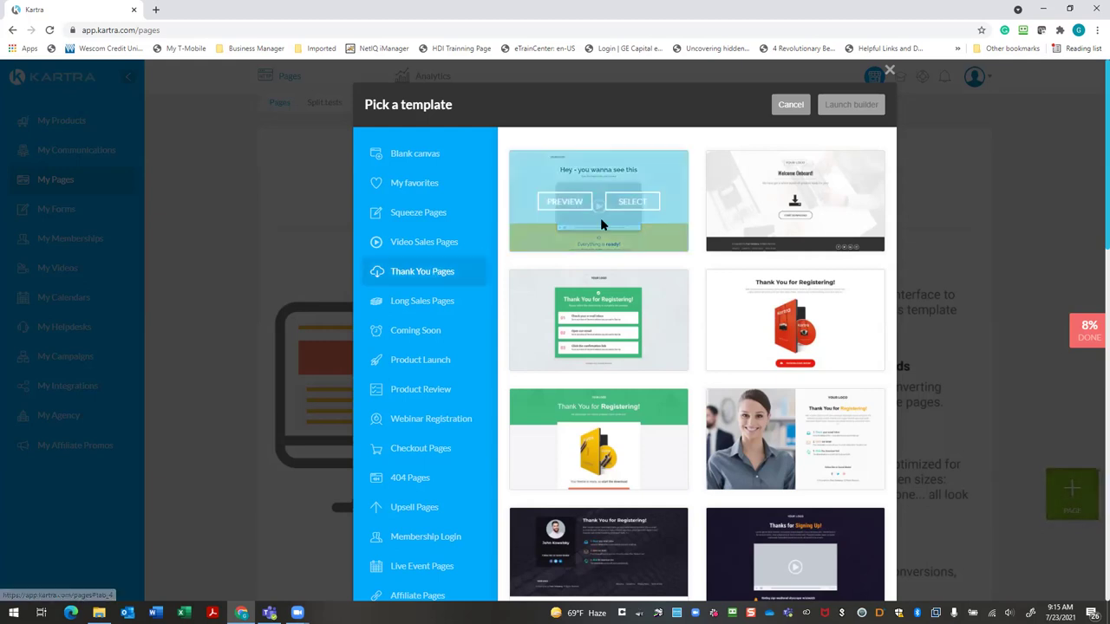
Preview the first thank-you template, 'Hey - you wanna see this'
click(565, 202)
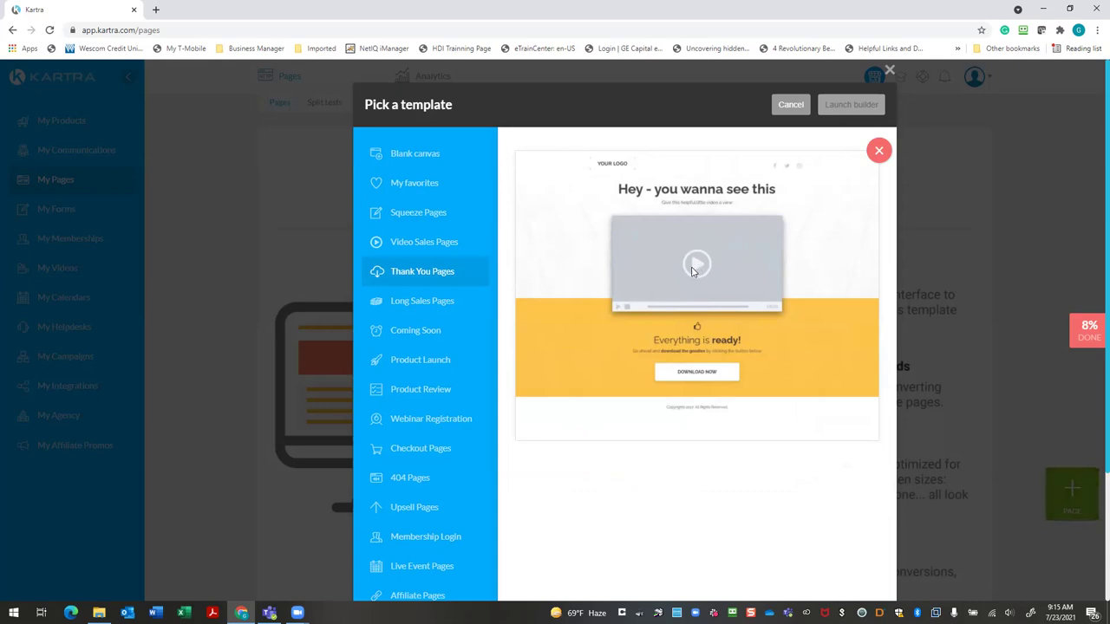
mouse_move(99, 613)
Close the thank-you preview to return to the Thank You Pages template grid
click(879, 150)
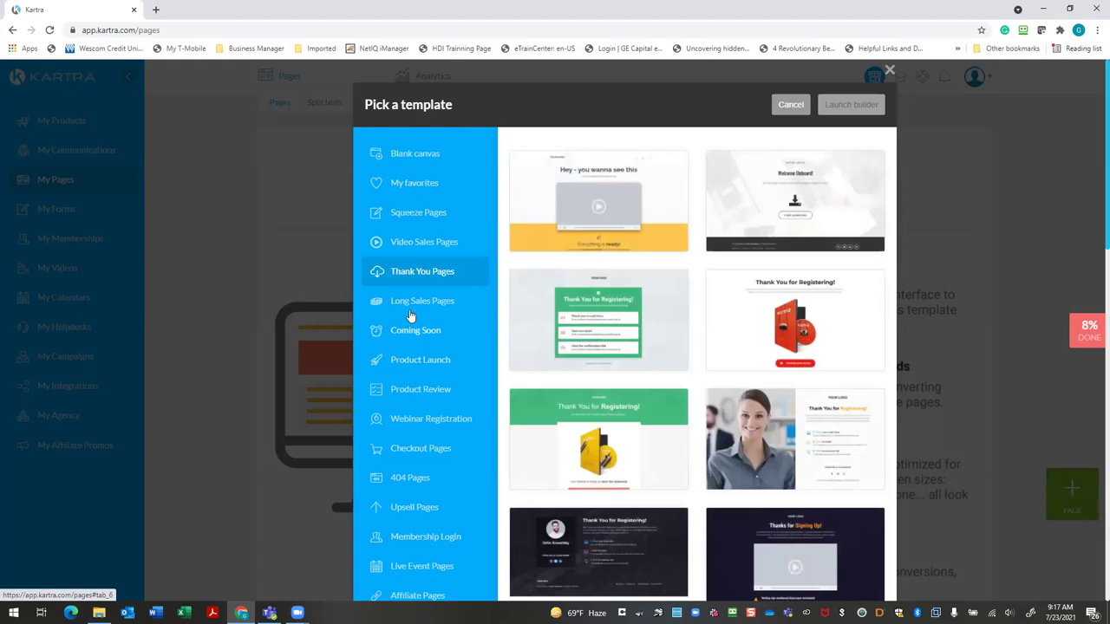
mouse_move(627, 350)
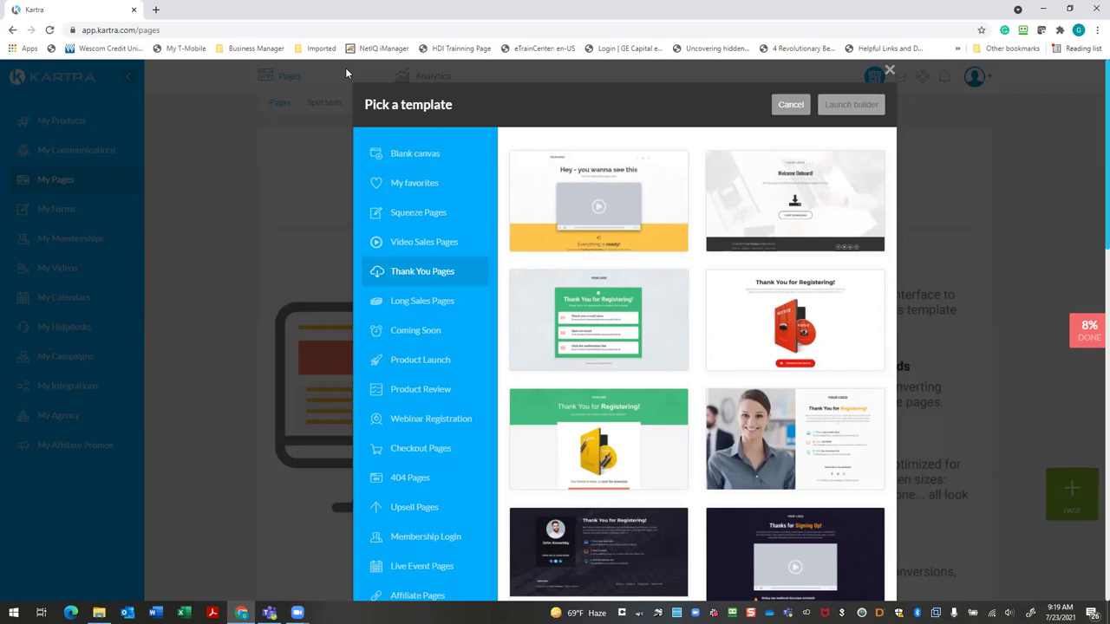
Browse the Product Launch, Product Review and Webinar Registration categories, then close the template picker
click(449, 303)
click(419, 335)
click(419, 361)
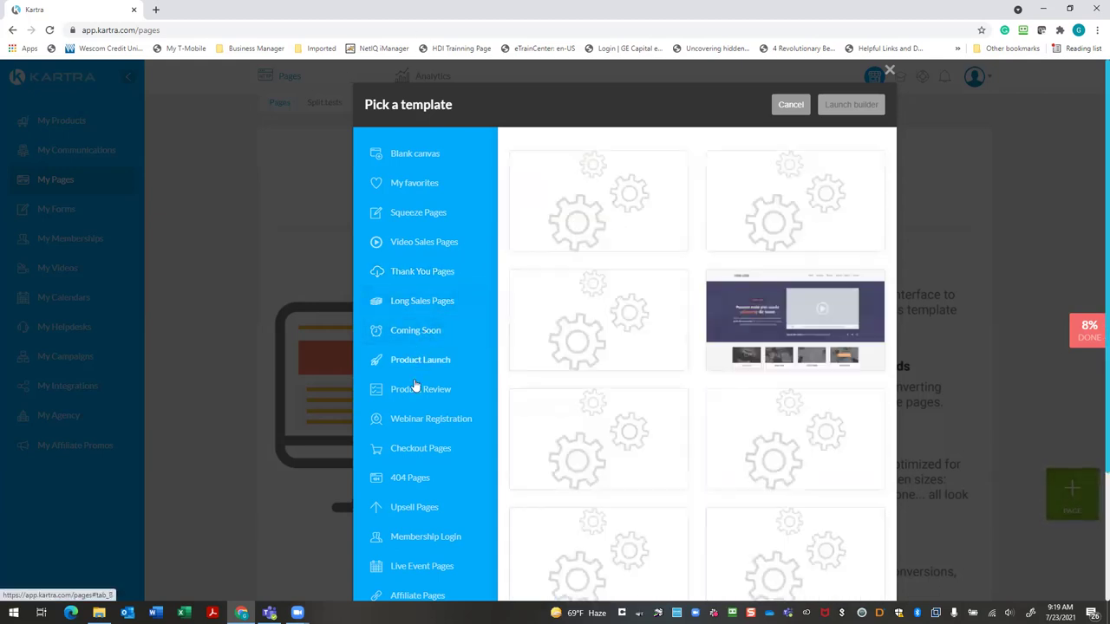
click(413, 391)
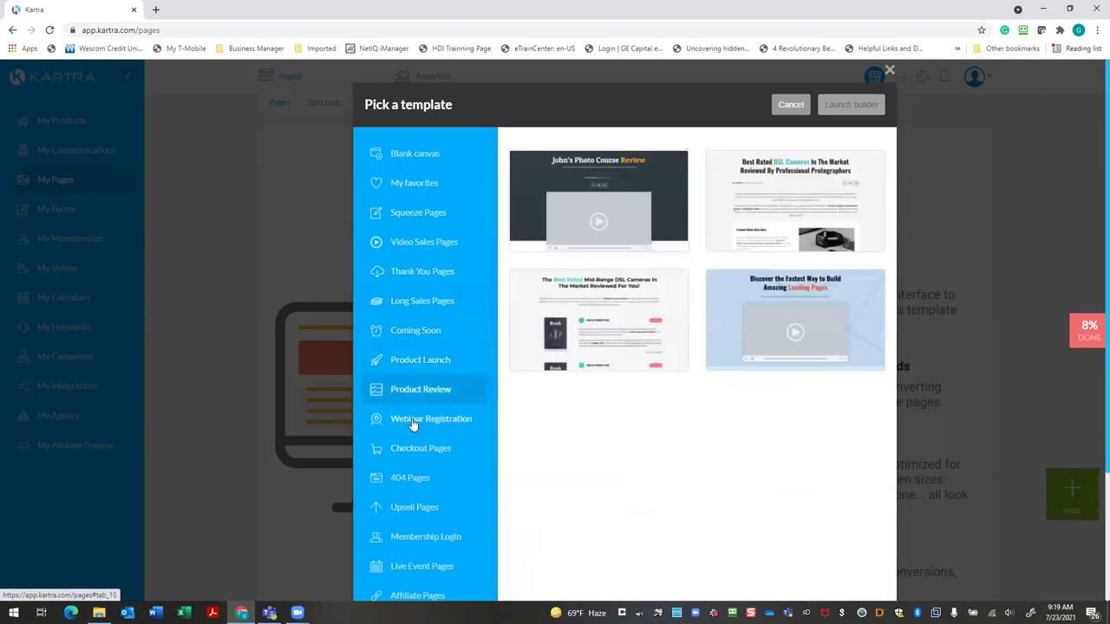
click(413, 420)
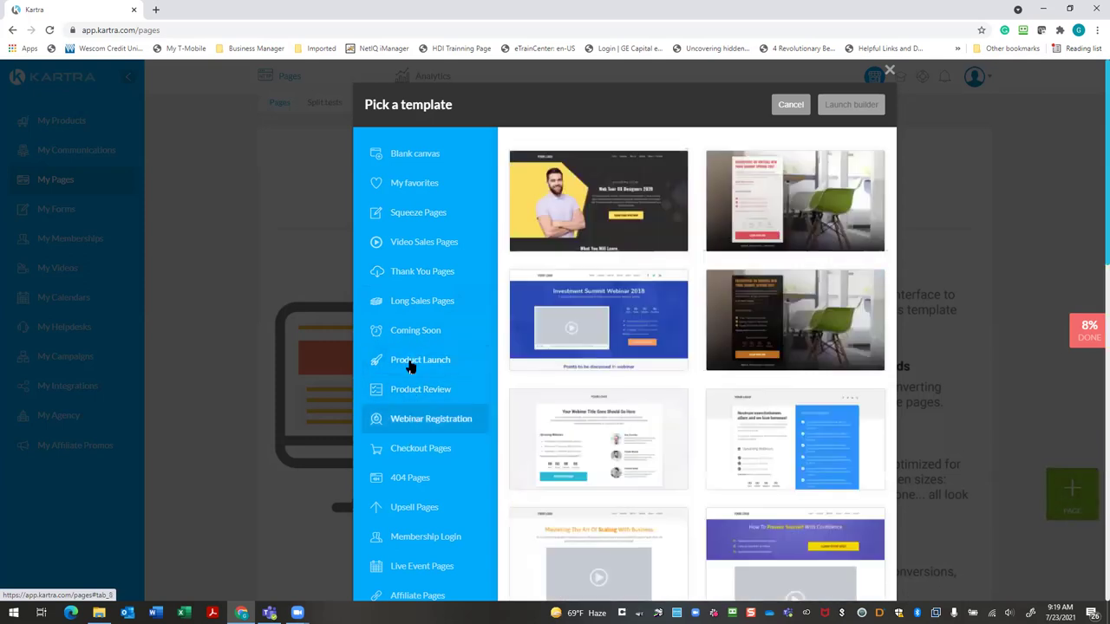
click(439, 215)
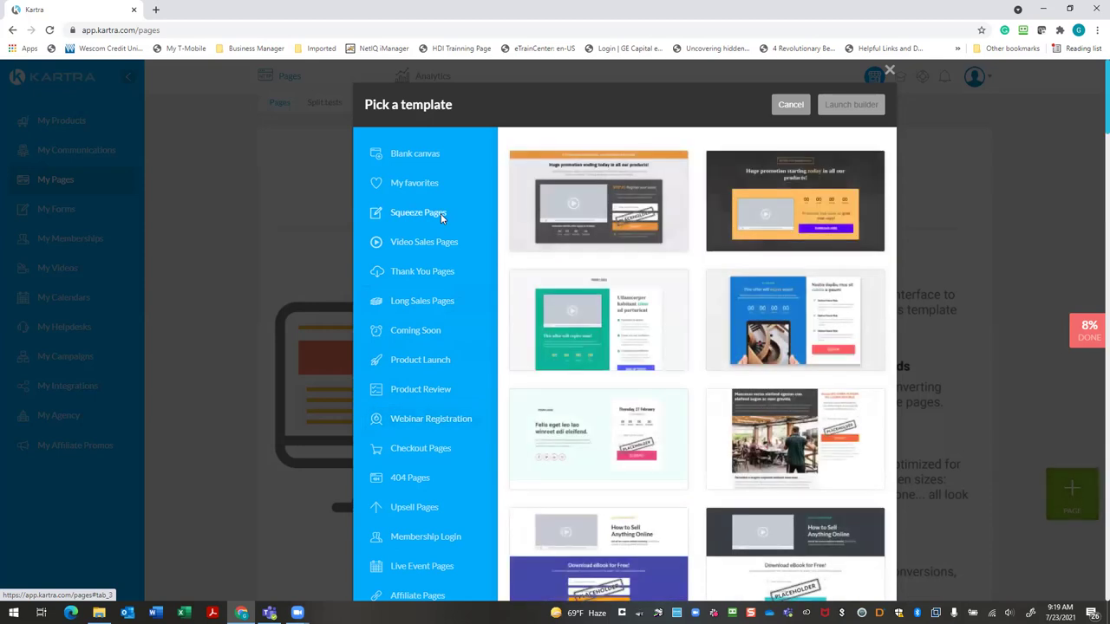
click(417, 269)
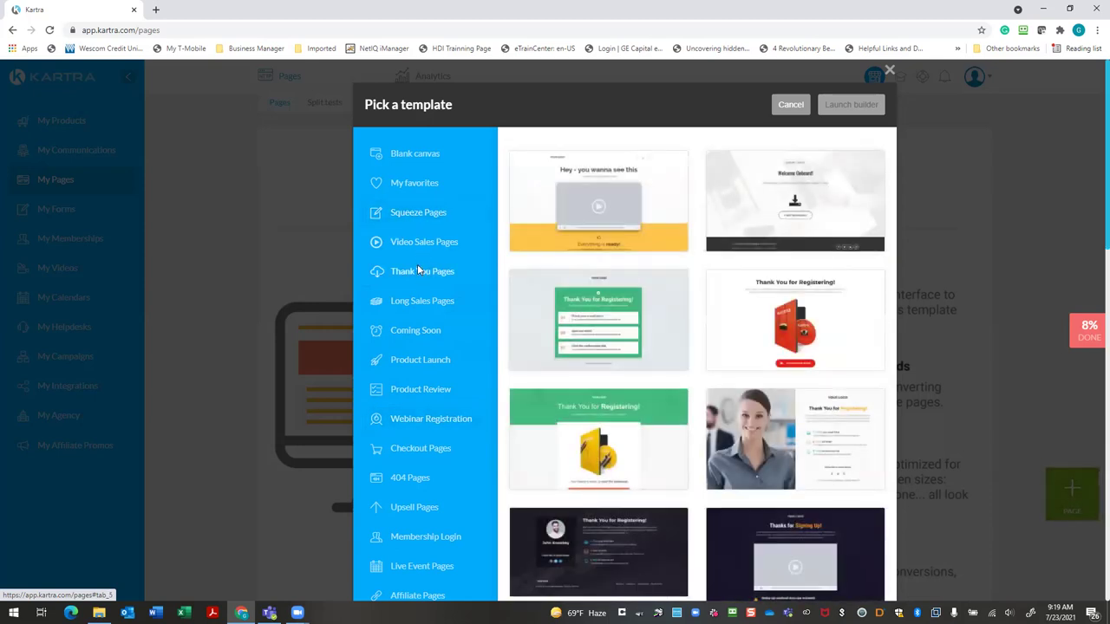
click(428, 214)
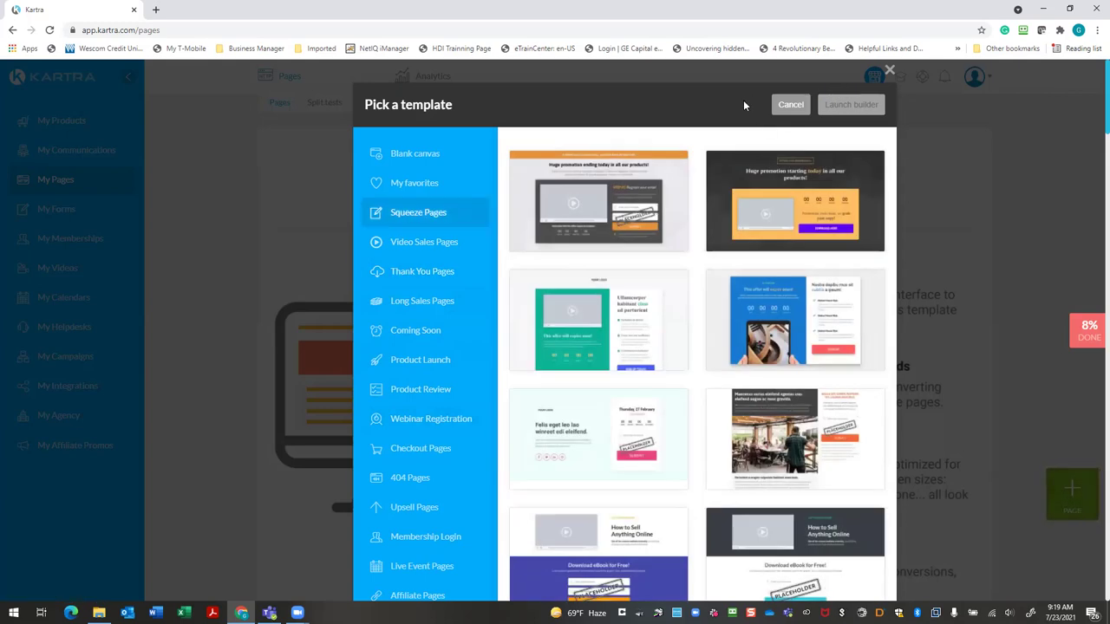
click(890, 71)
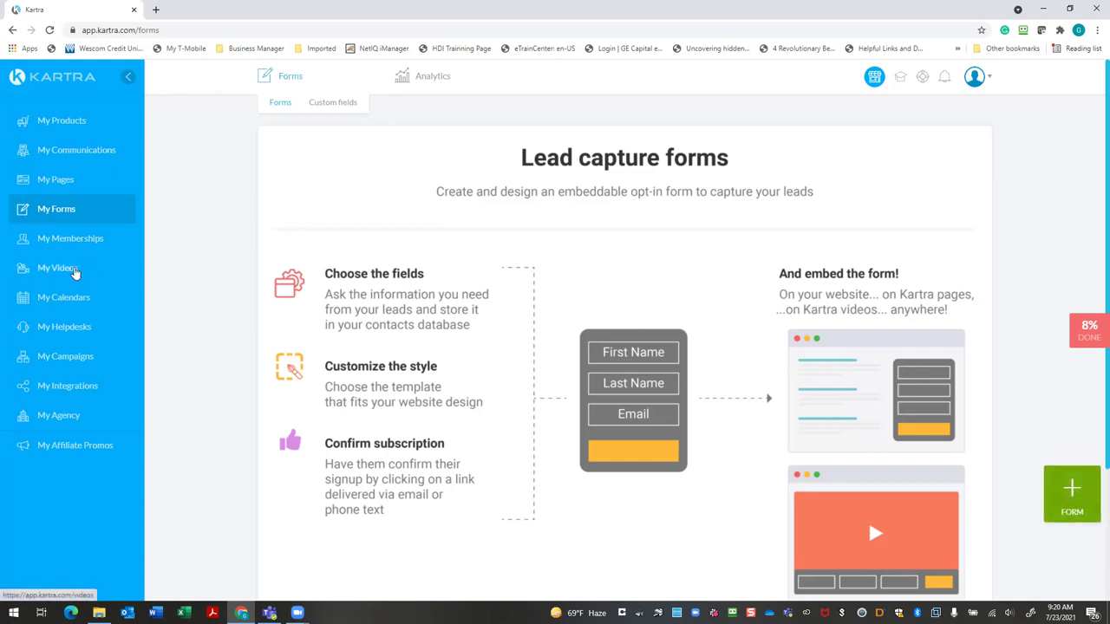
Start uploading a single new video named 'Seller Guide Thank you Video' from My Videos
click(75, 269)
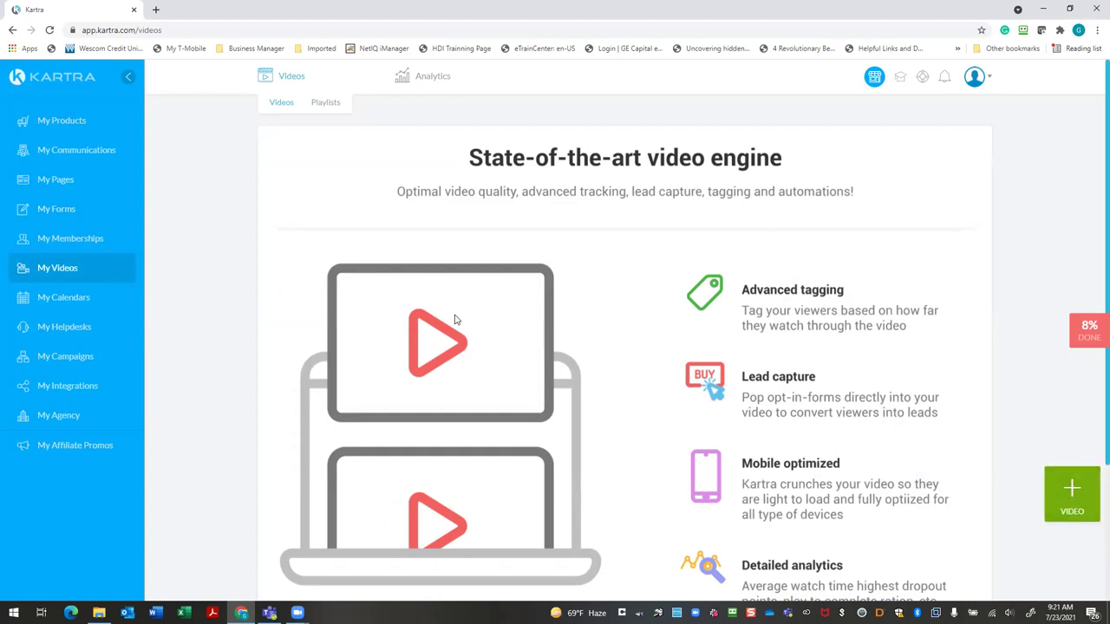
click(1072, 491)
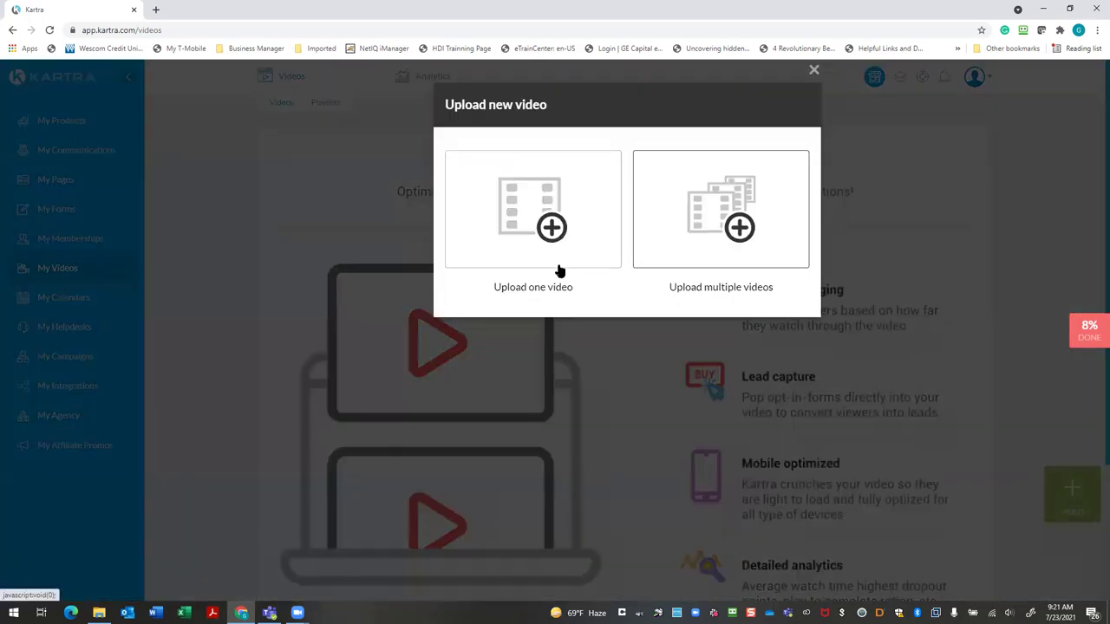
click(564, 252)
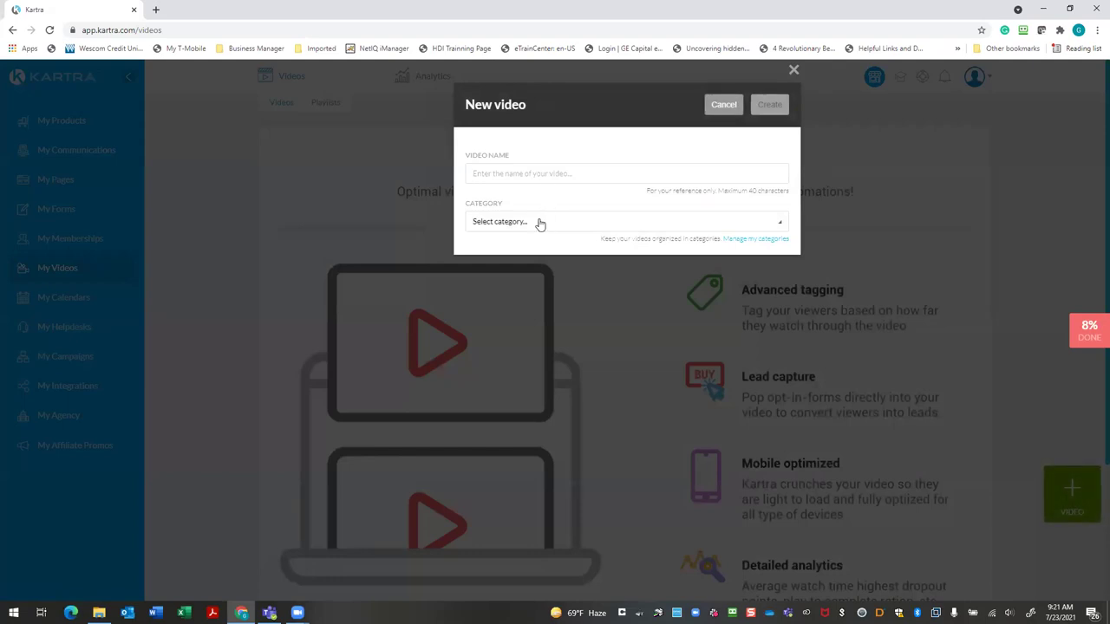
click(513, 173)
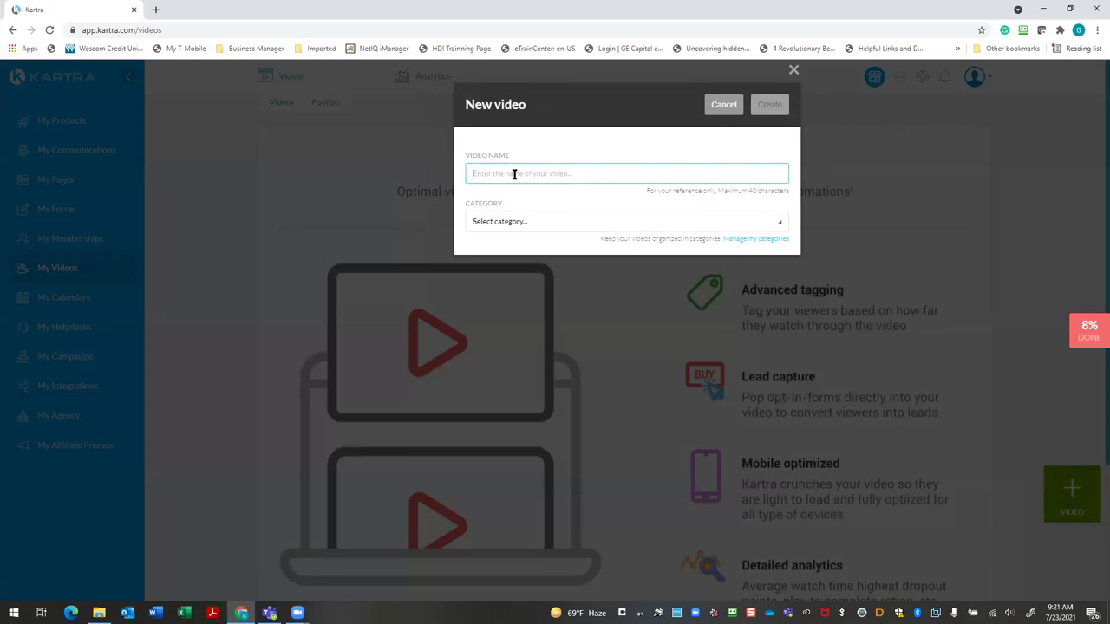
text(Seller Guide Thank you Video)
Open the video category manager from the Category field
click(783, 225)
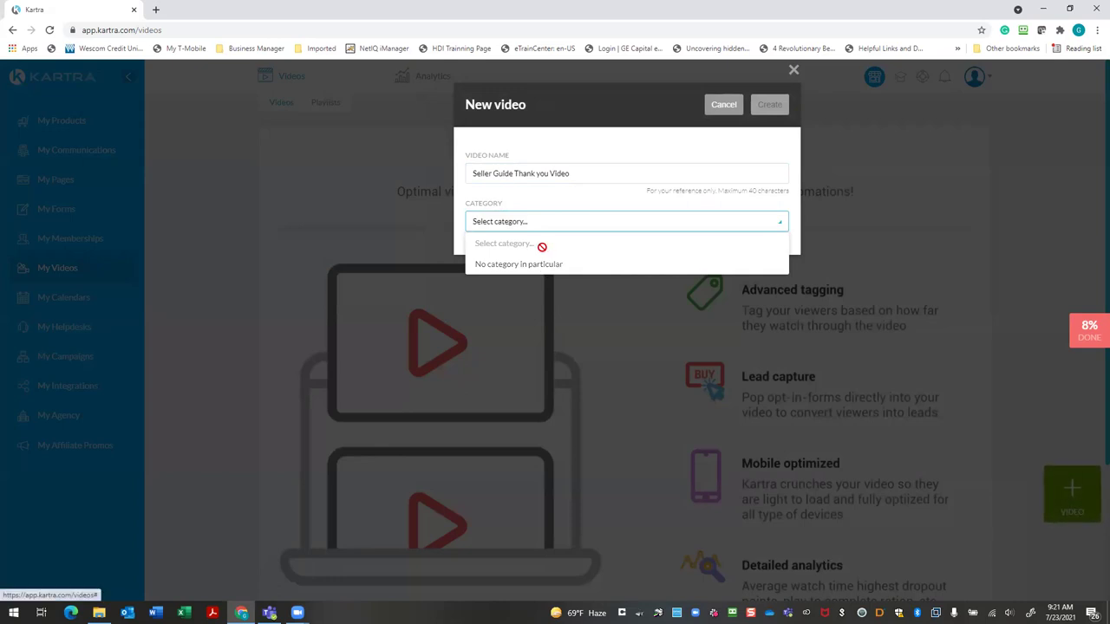
click(655, 225)
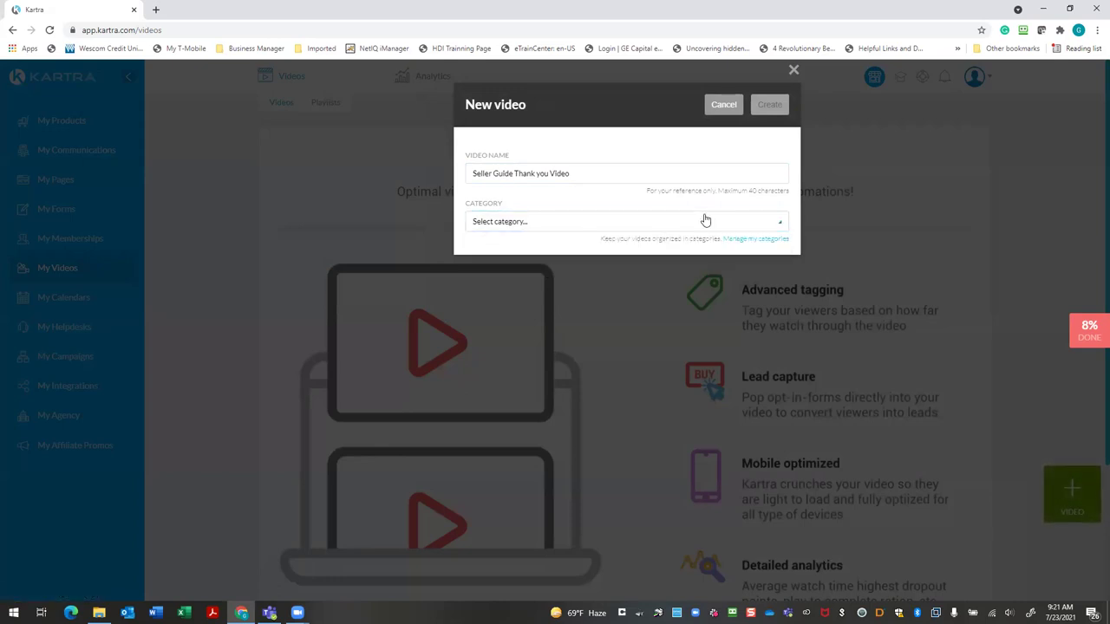
click(748, 239)
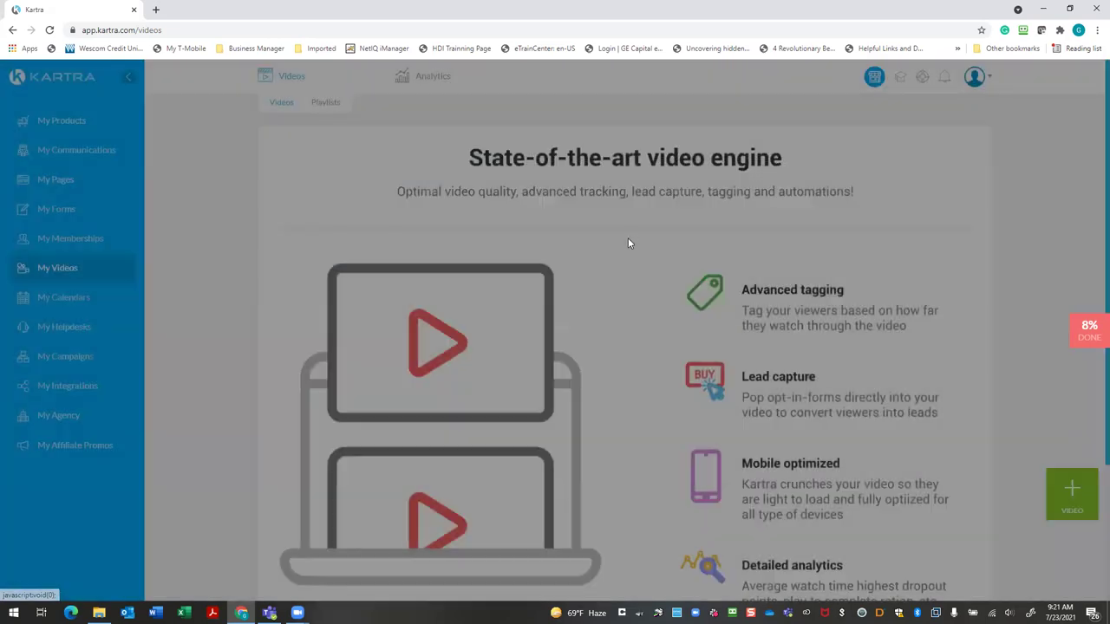
Add a 'Seller Guide' category, assign it to the video, and create the video
click(561, 213)
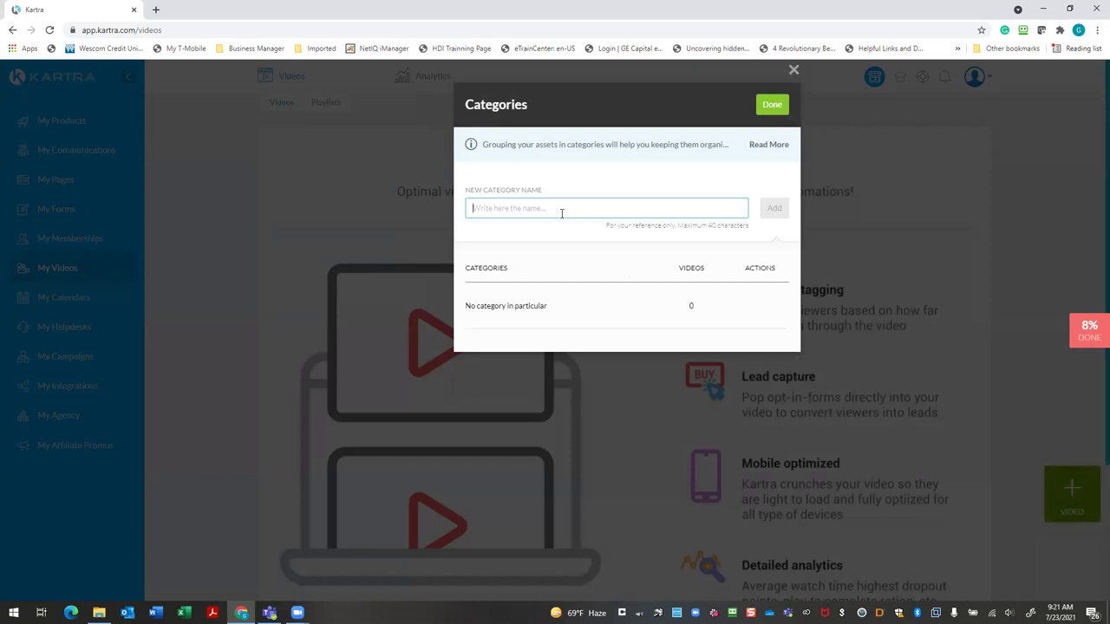
text(Sele)
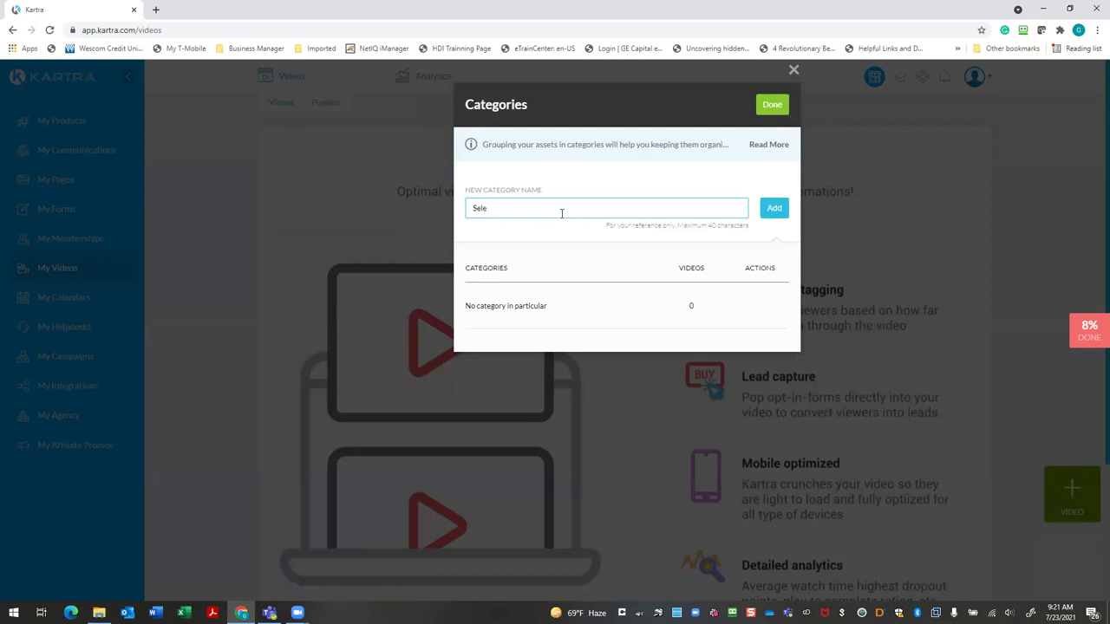
text(ler Guide)
click(774, 209)
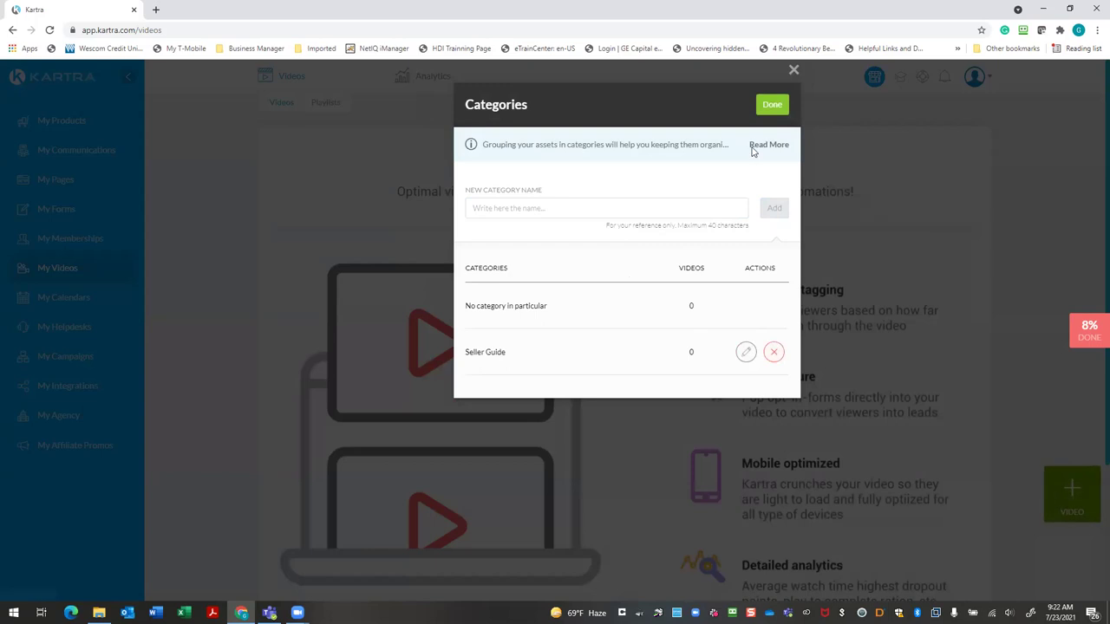
click(771, 106)
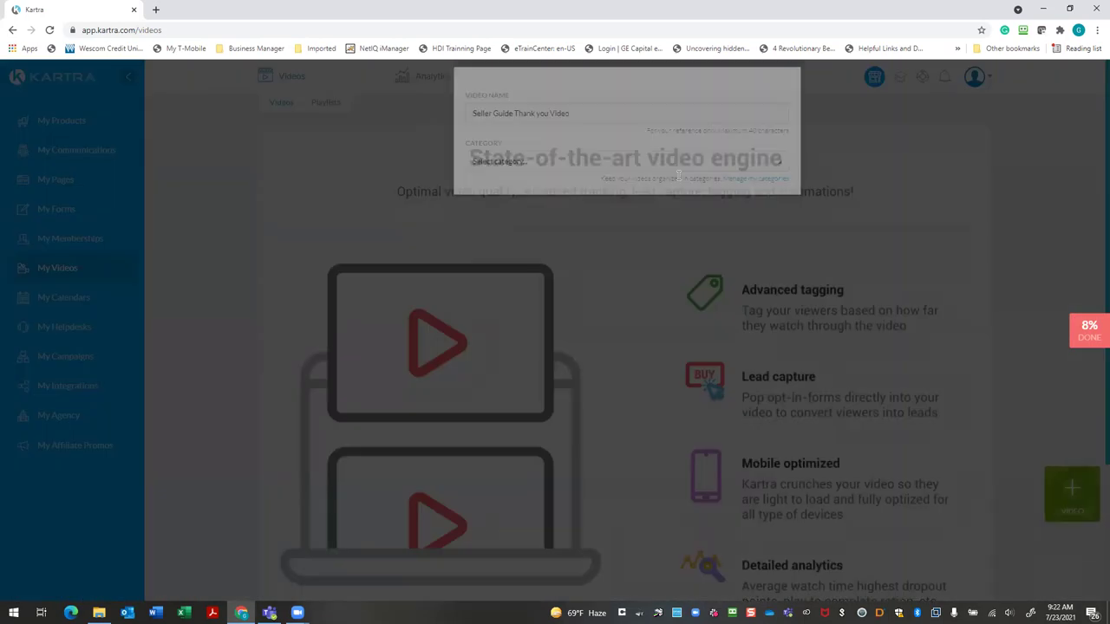
click(780, 224)
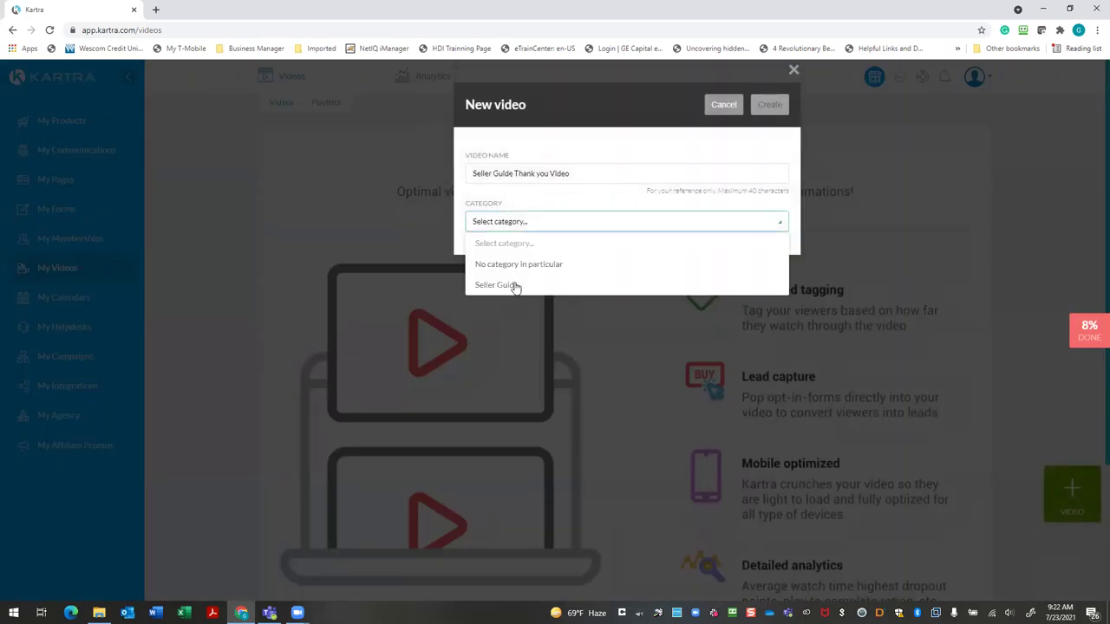
click(515, 287)
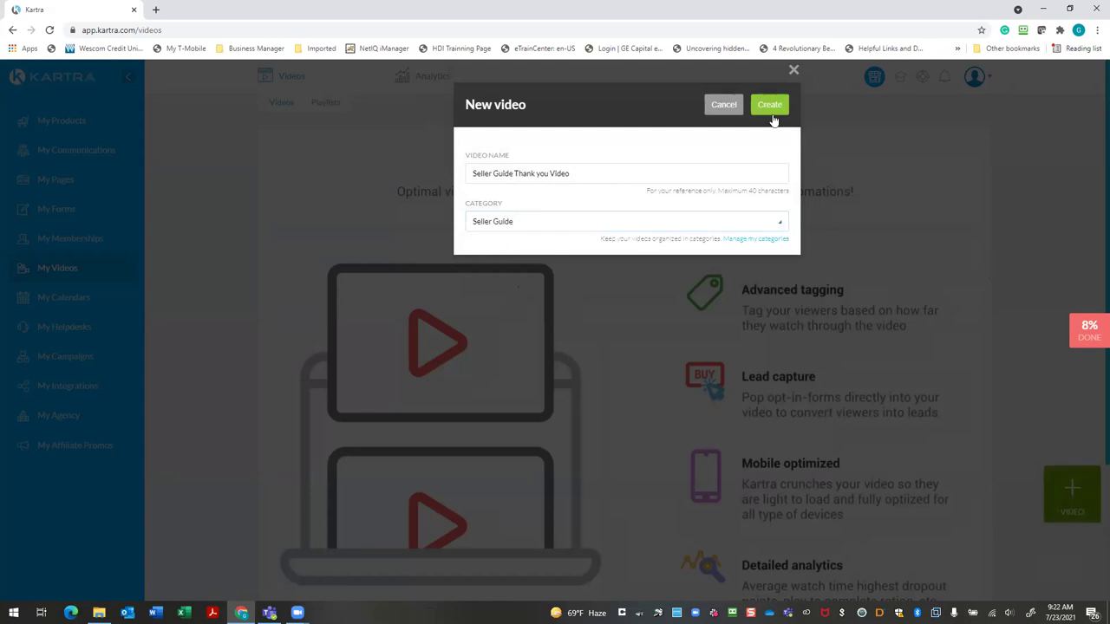
click(773, 117)
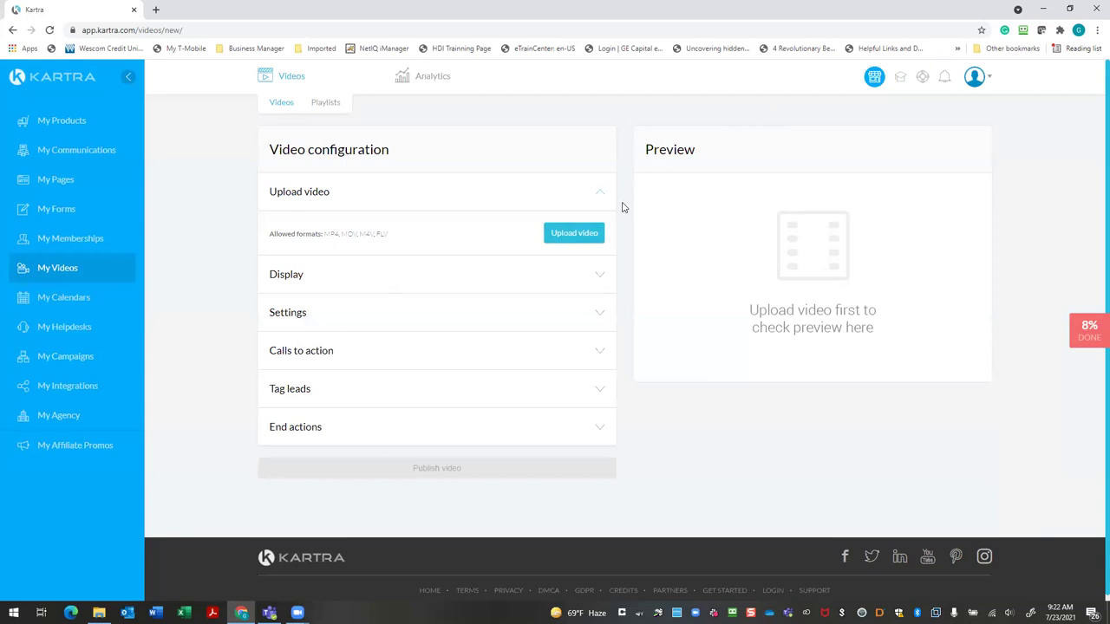
click(568, 236)
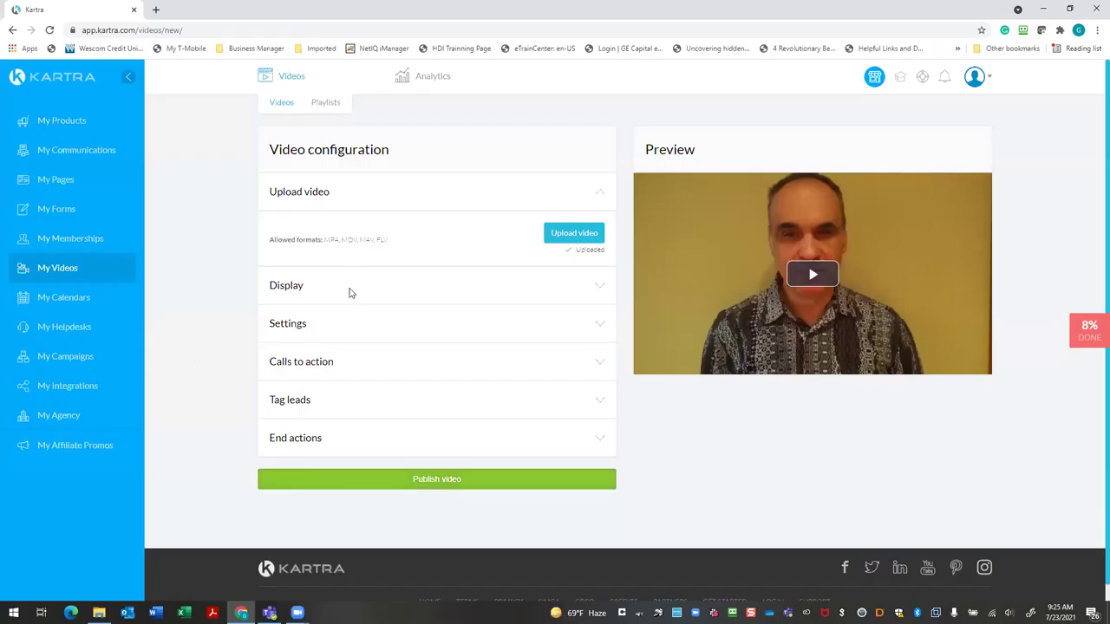
click(596, 288)
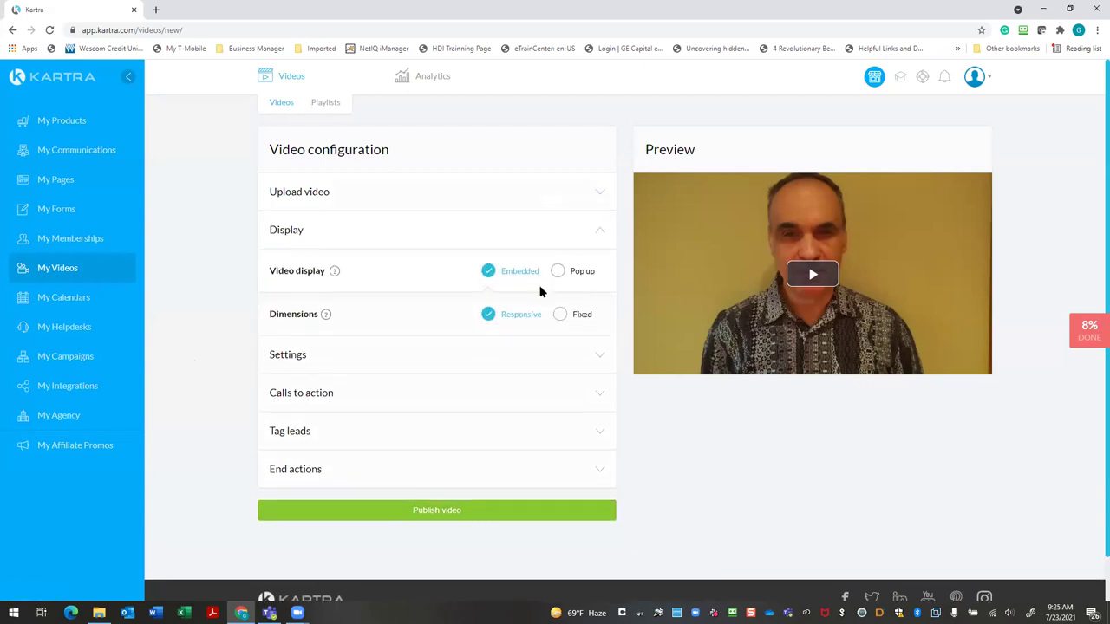
click(601, 359)
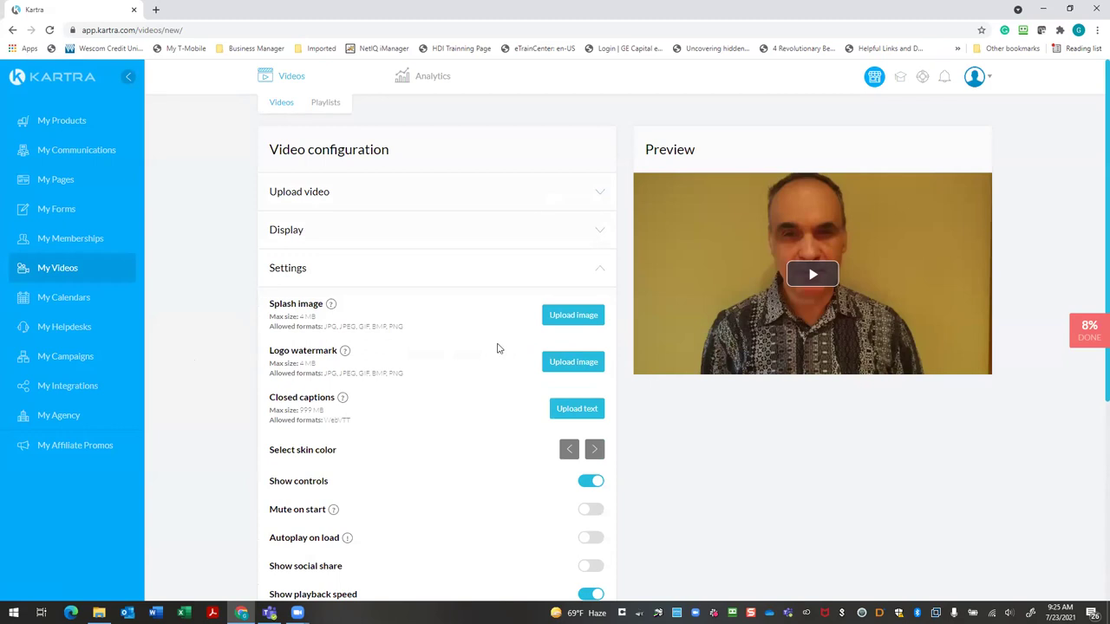
scroll(472, 351, down, 2)
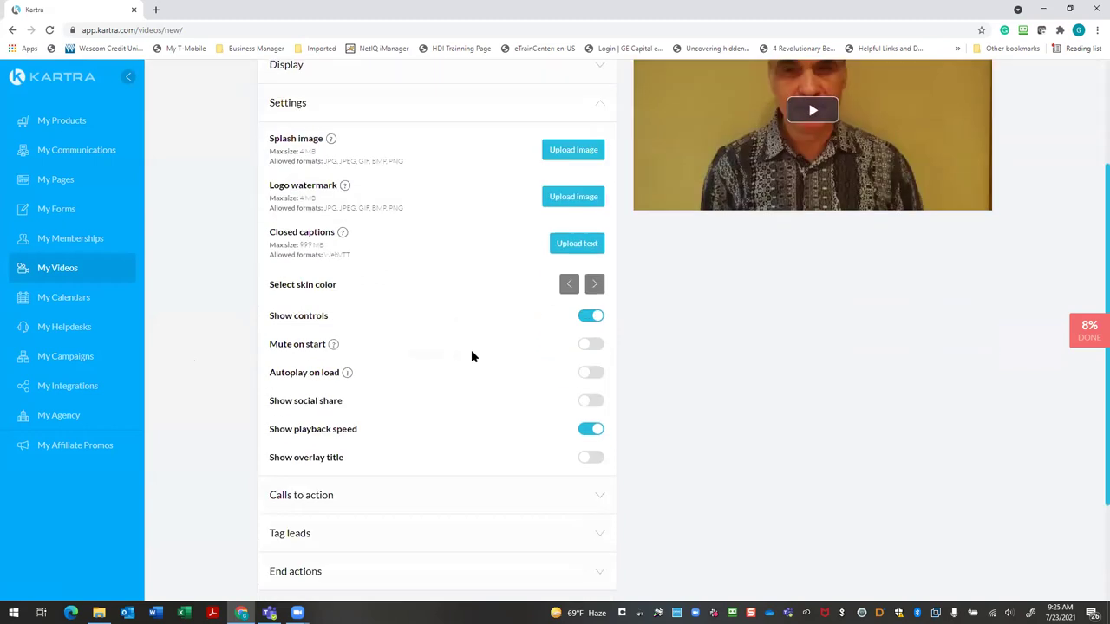
scroll(471, 351, up, 1)
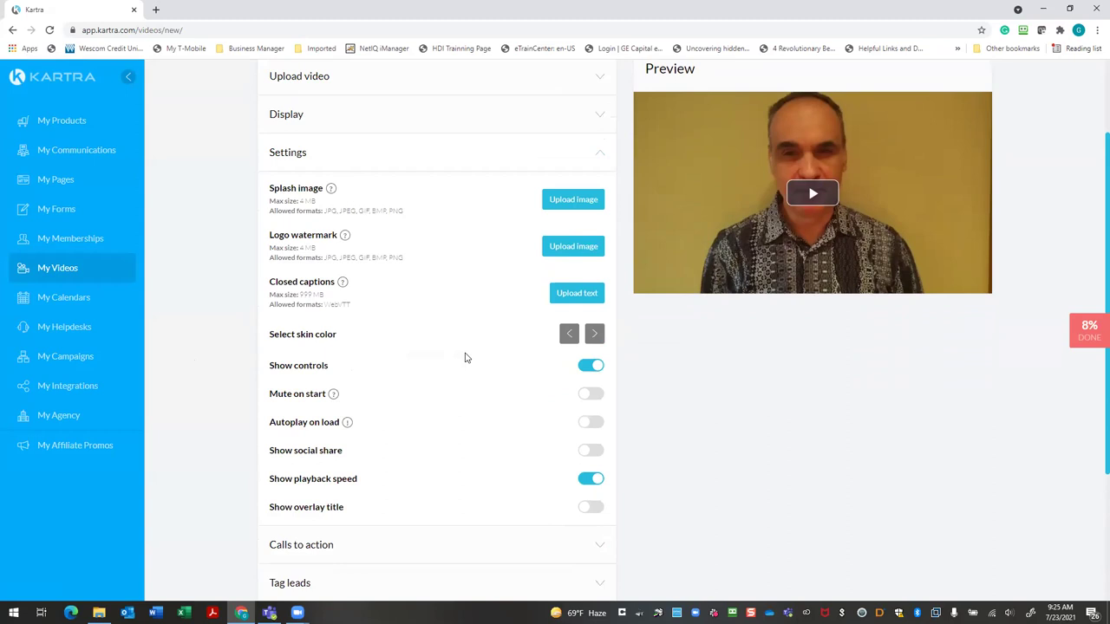
scroll(465, 358, down, 1)
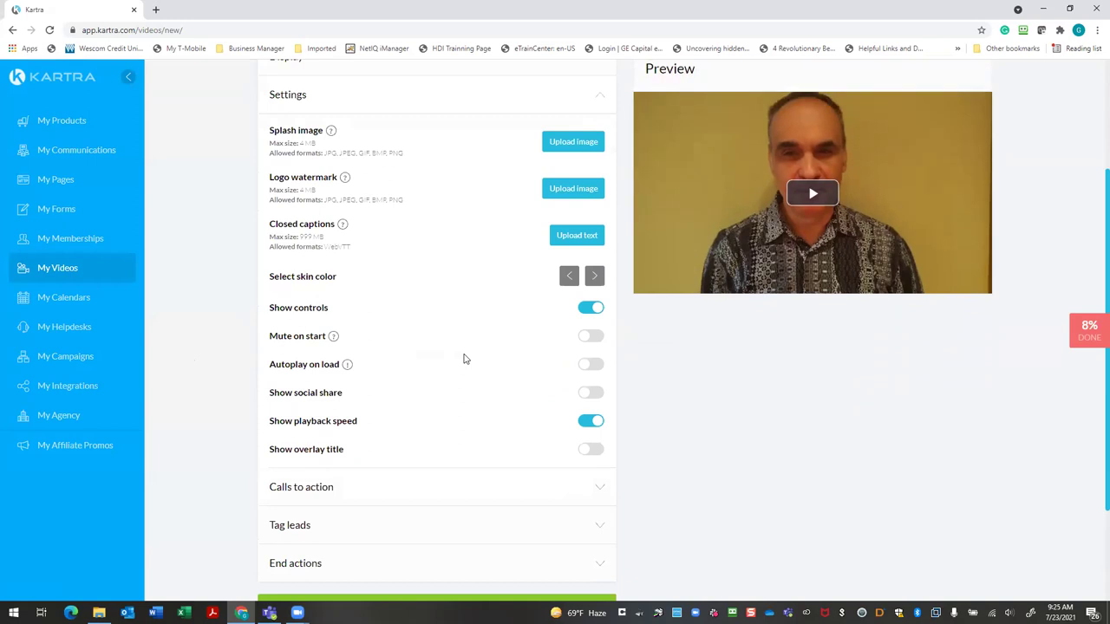
scroll(465, 358, down, 1)
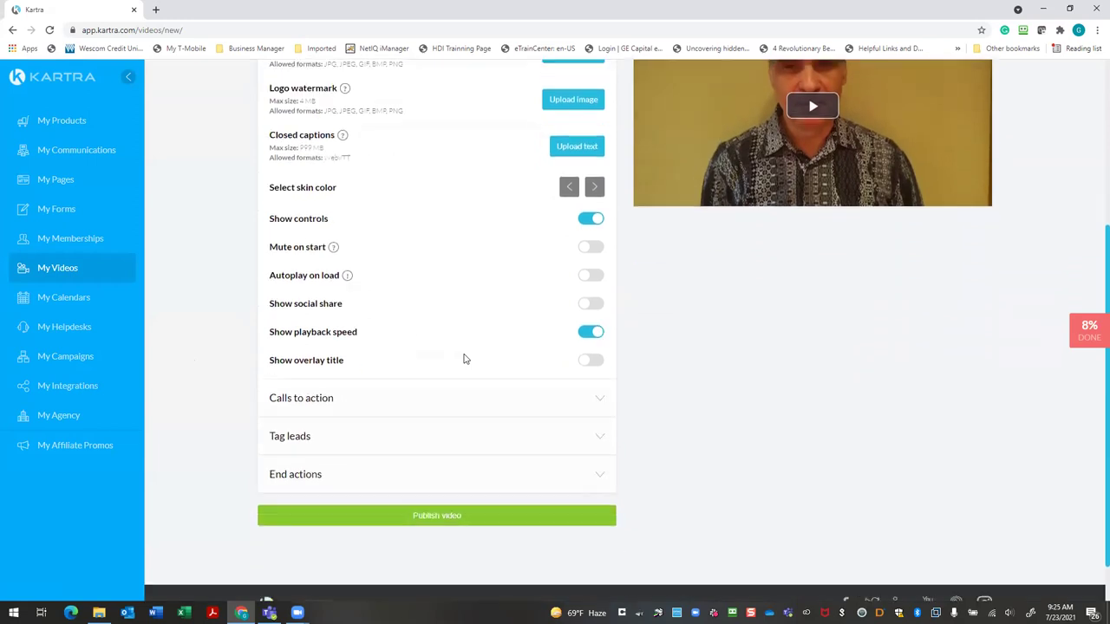
scroll(433, 366, up, 1)
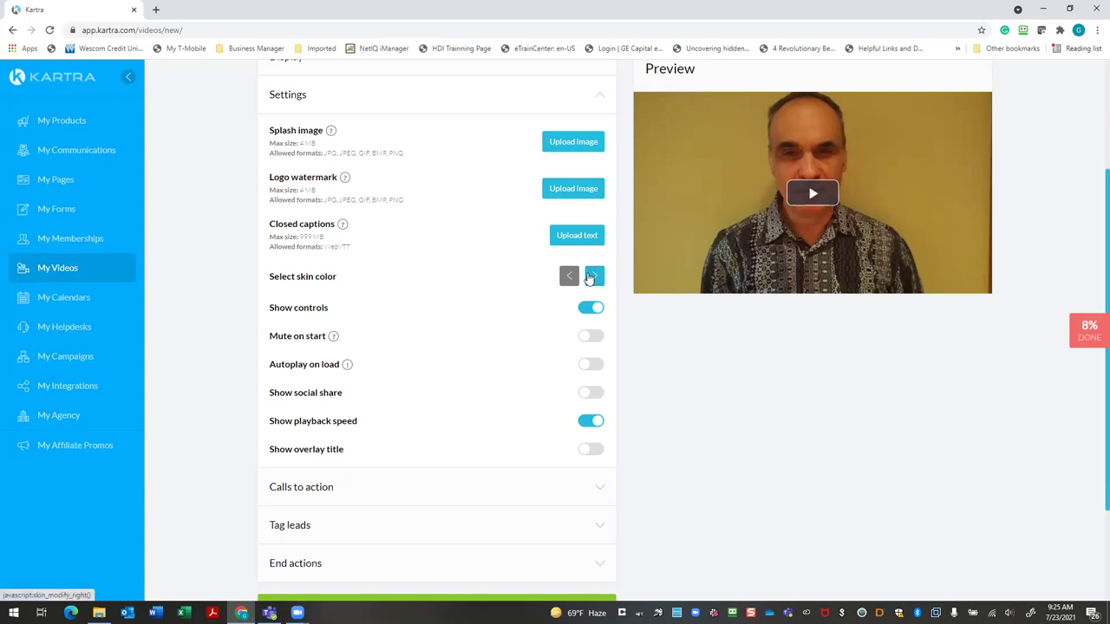
Cycle through the player skins and settle on the one with a blue play button
click(592, 276)
click(570, 277)
click(591, 277)
click(588, 278)
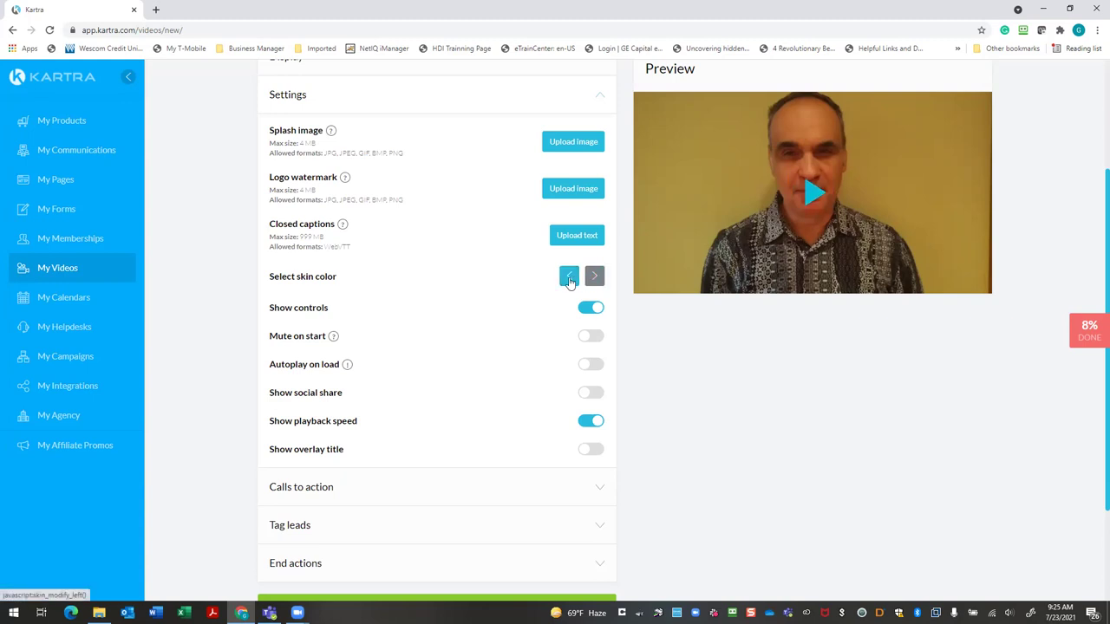
click(568, 280)
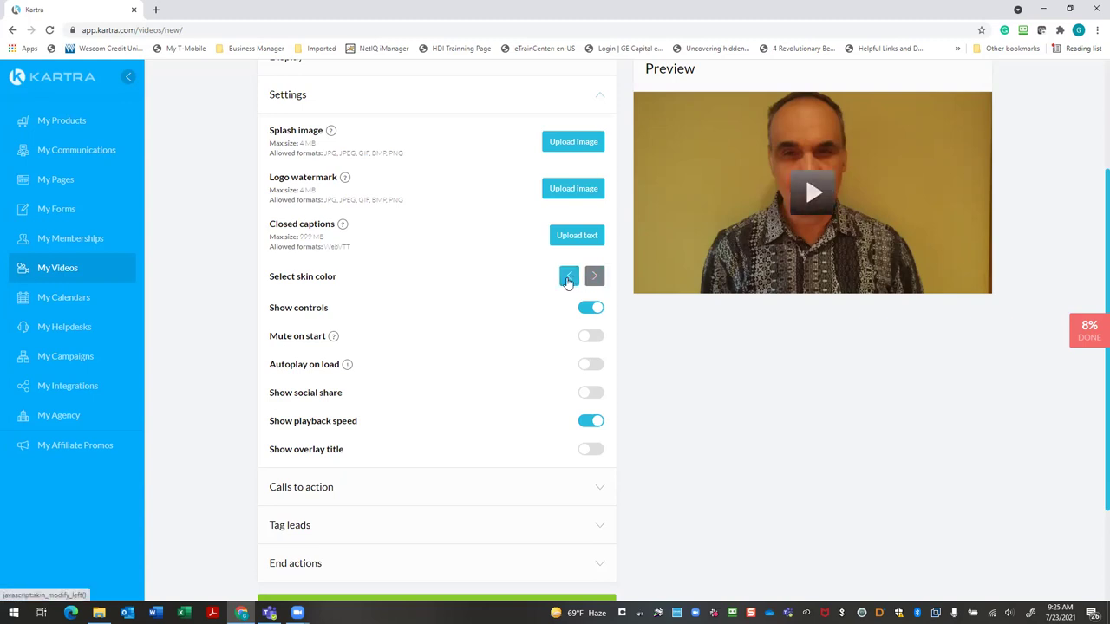
click(593, 277)
Keep Show controls on, enable Autoplay on load, and dismiss a chat notification
click(586, 311)
click(586, 311)
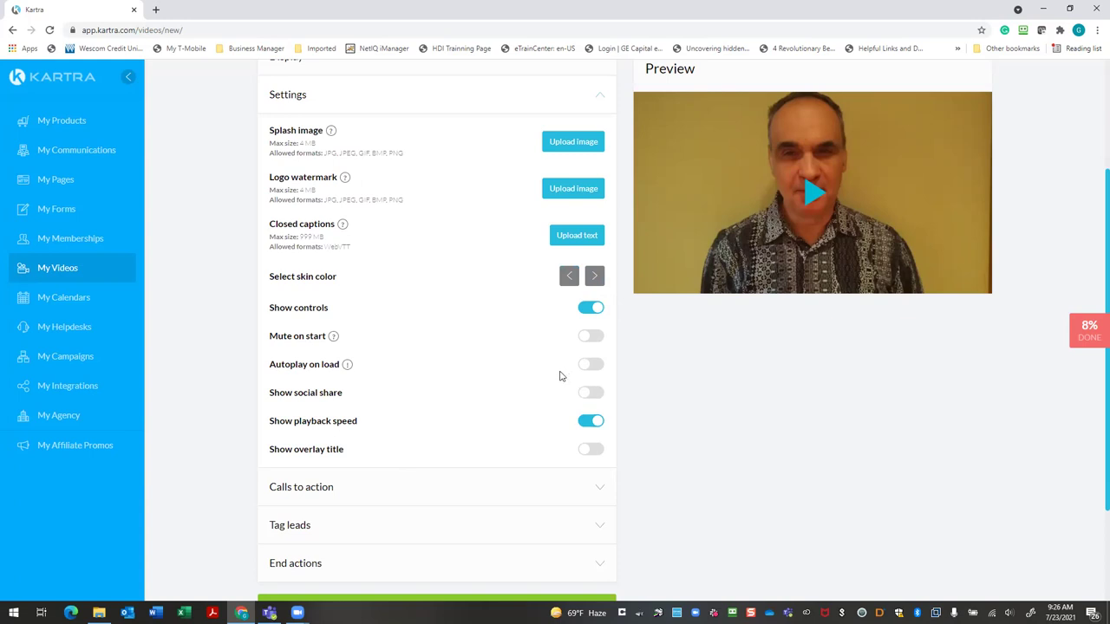
click(594, 366)
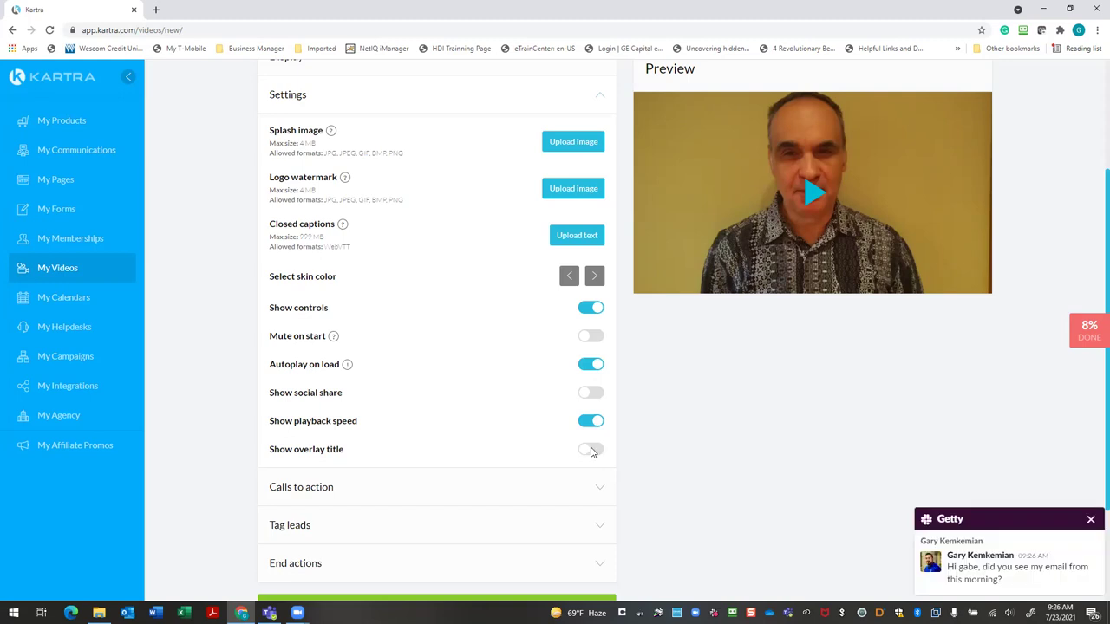
click(1011, 558)
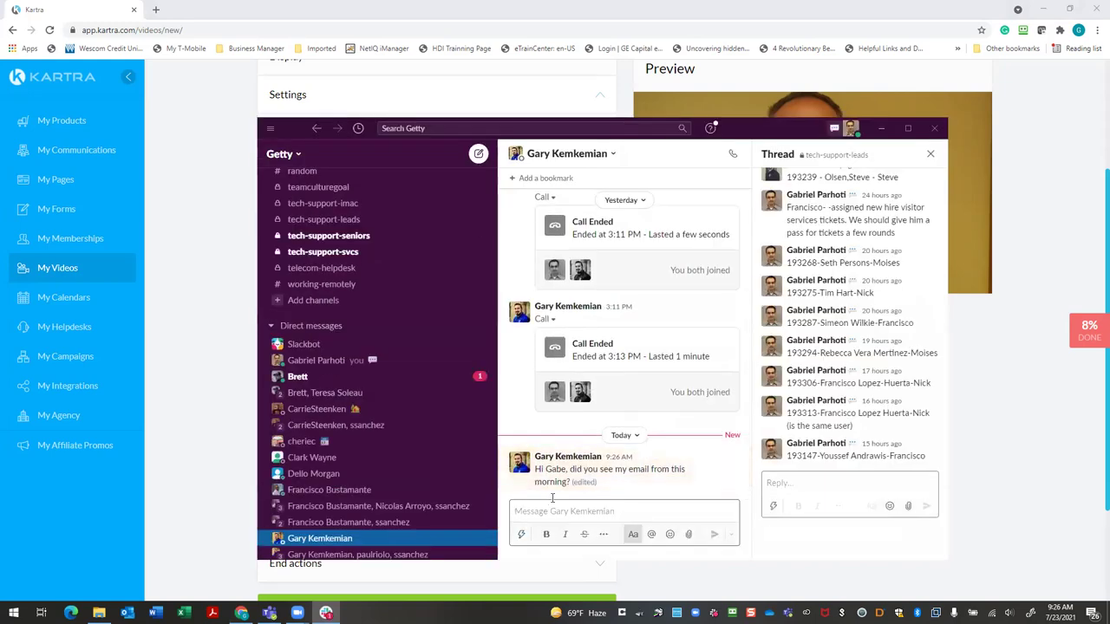
key(alt+Tab)
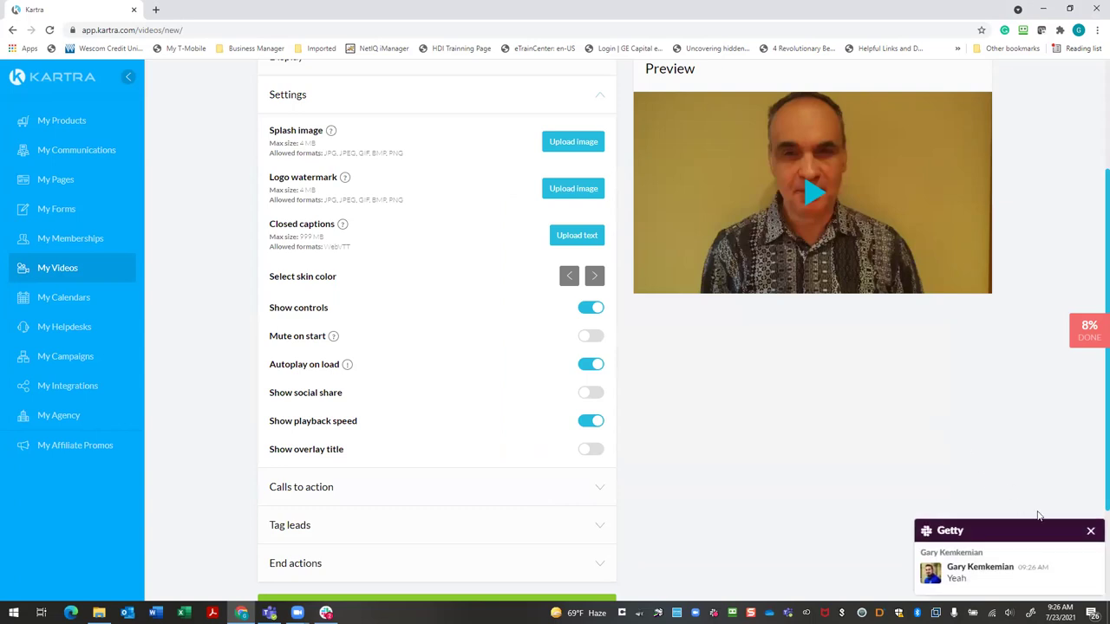
click(1091, 531)
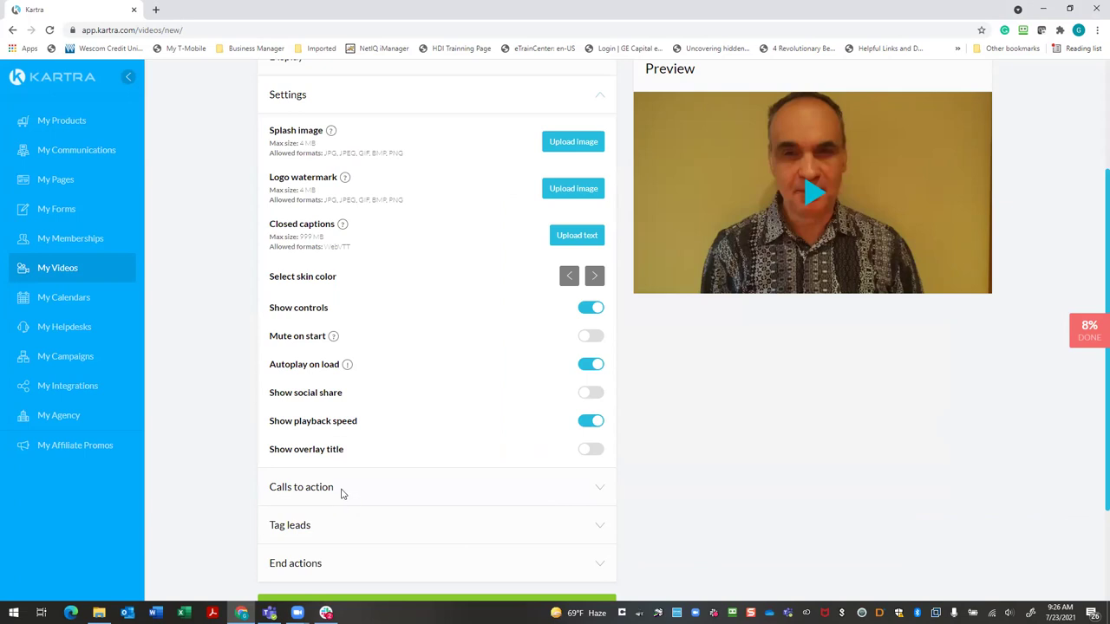
Expand Calls to action and publish the Seller Guide Thank you Video
click(598, 491)
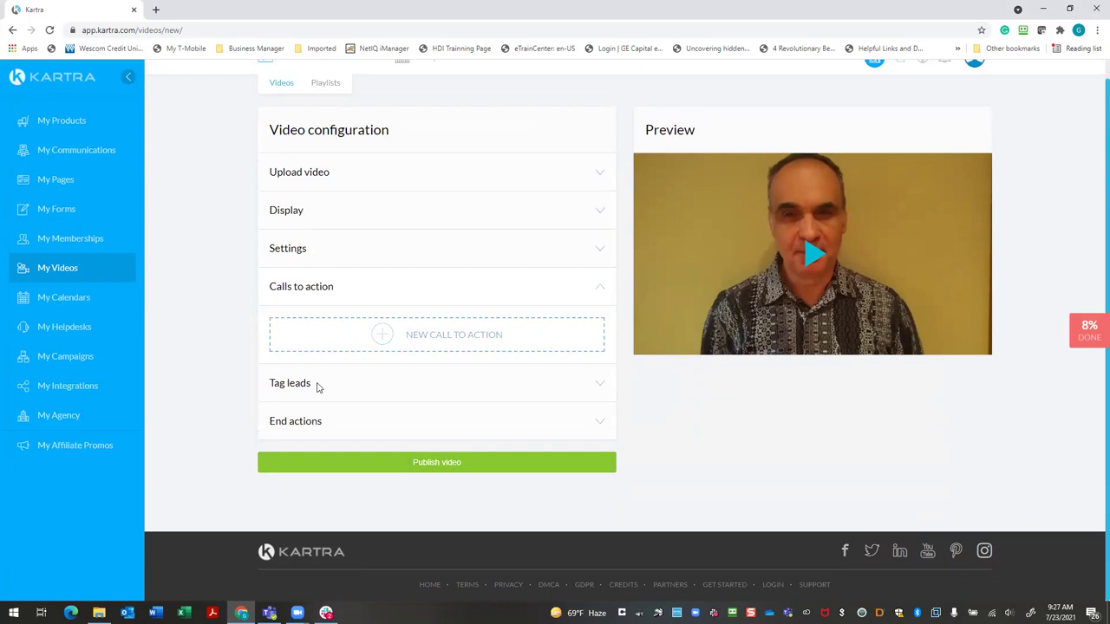
click(430, 469)
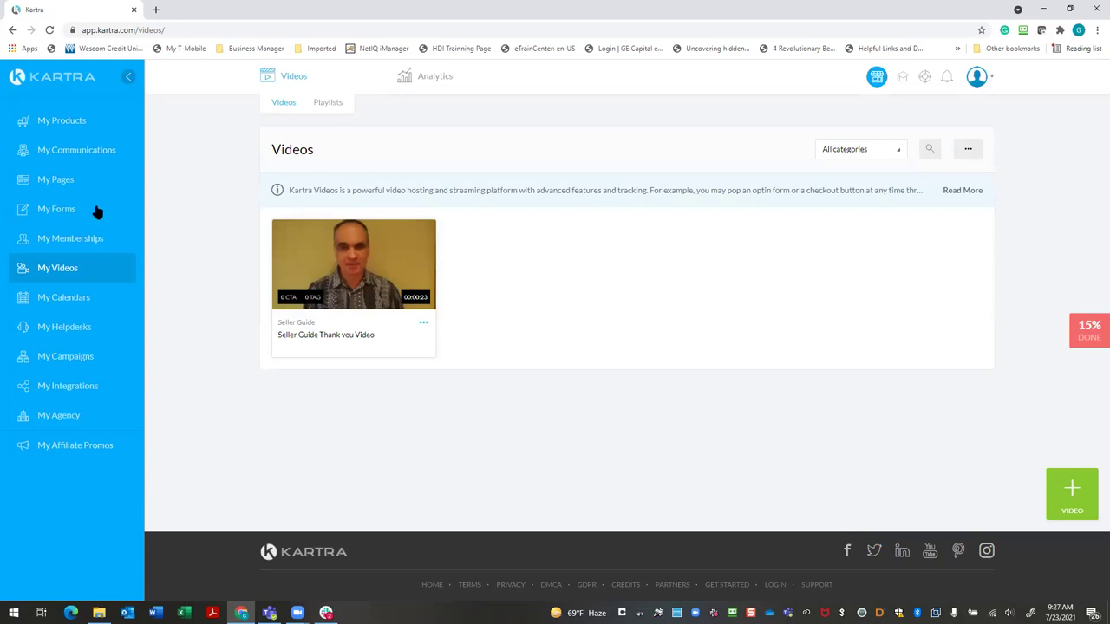
Navigate to My Pages and then the My Calendars section
click(60, 180)
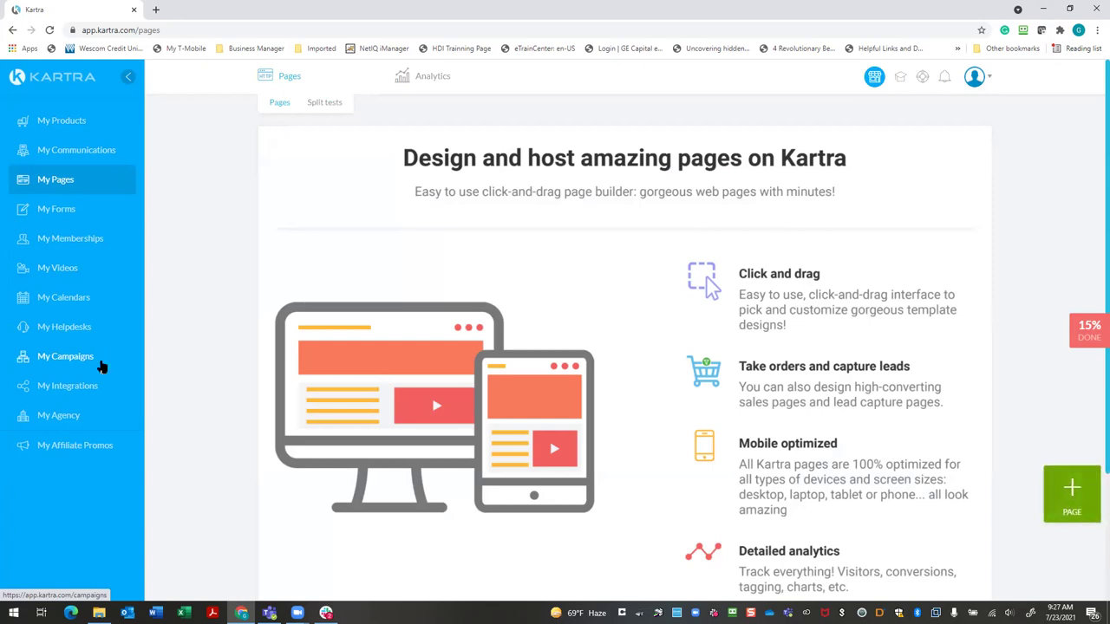
click(113, 302)
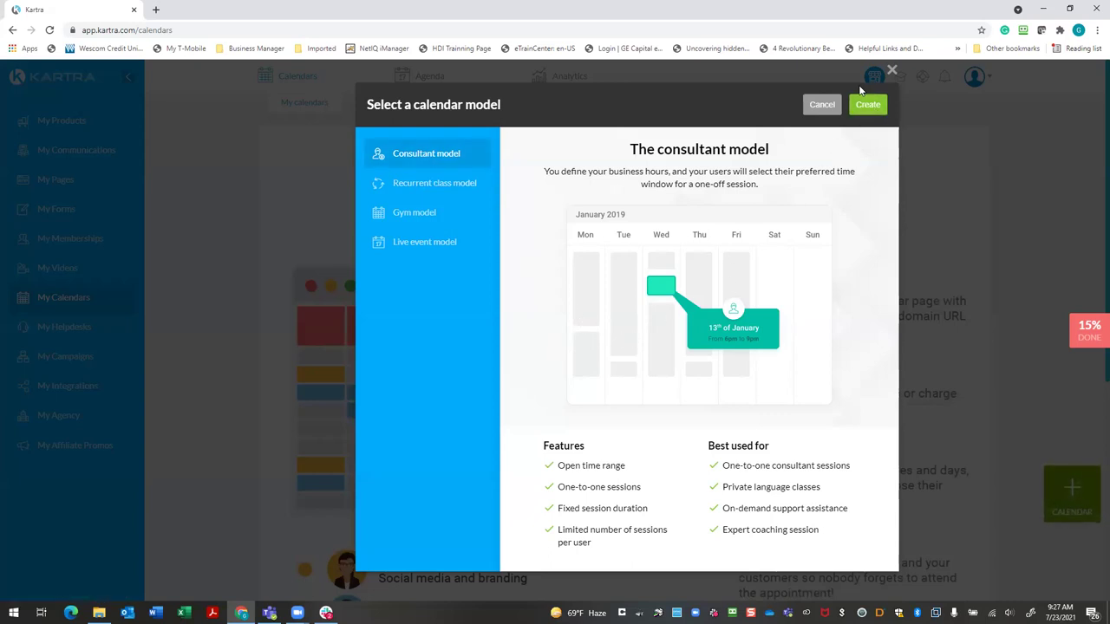
Create a Consultant-model calendar named after the property business
click(865, 105)
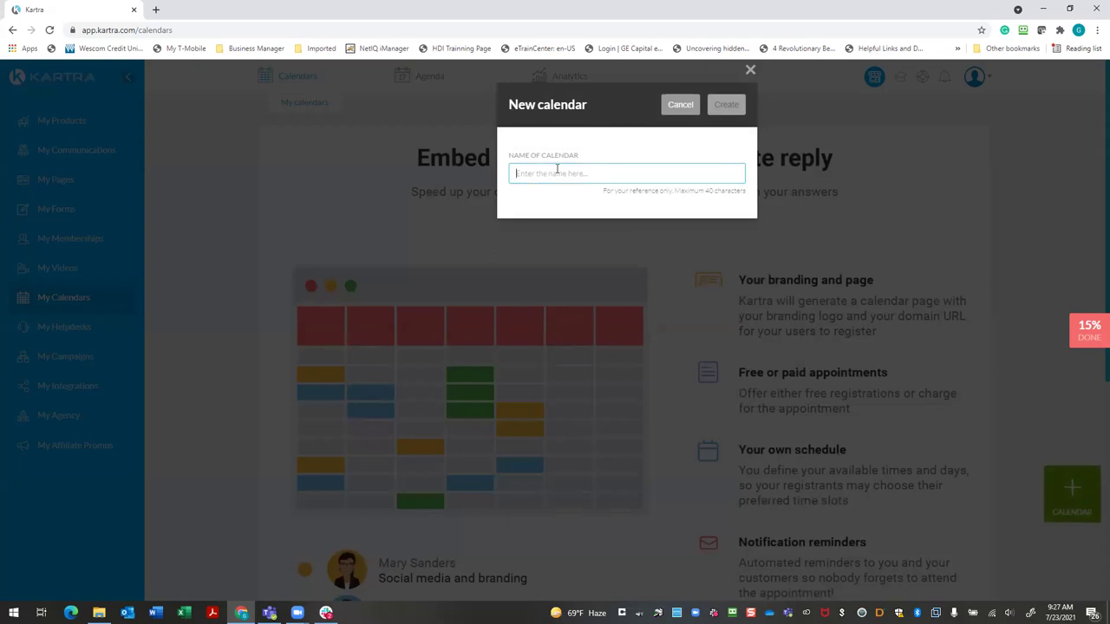
text(ParhotiProperties)
double_click(557, 173)
click(734, 106)
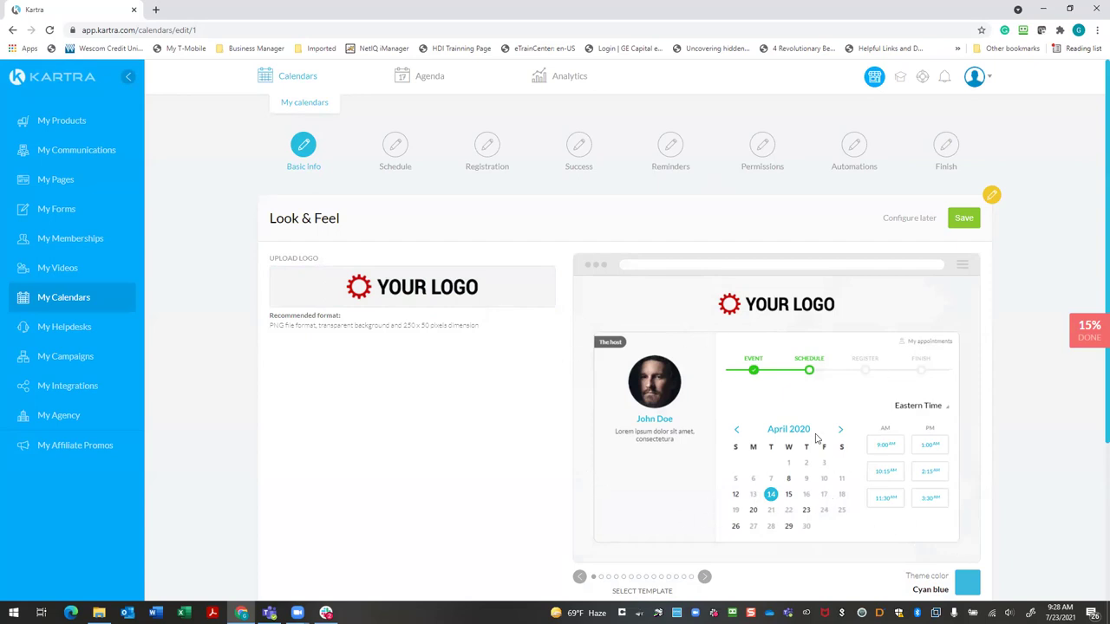
Preview the Amber orange template, keep the Cyan blue one, and open the Windows Start menu
scroll(728, 436, down, 3)
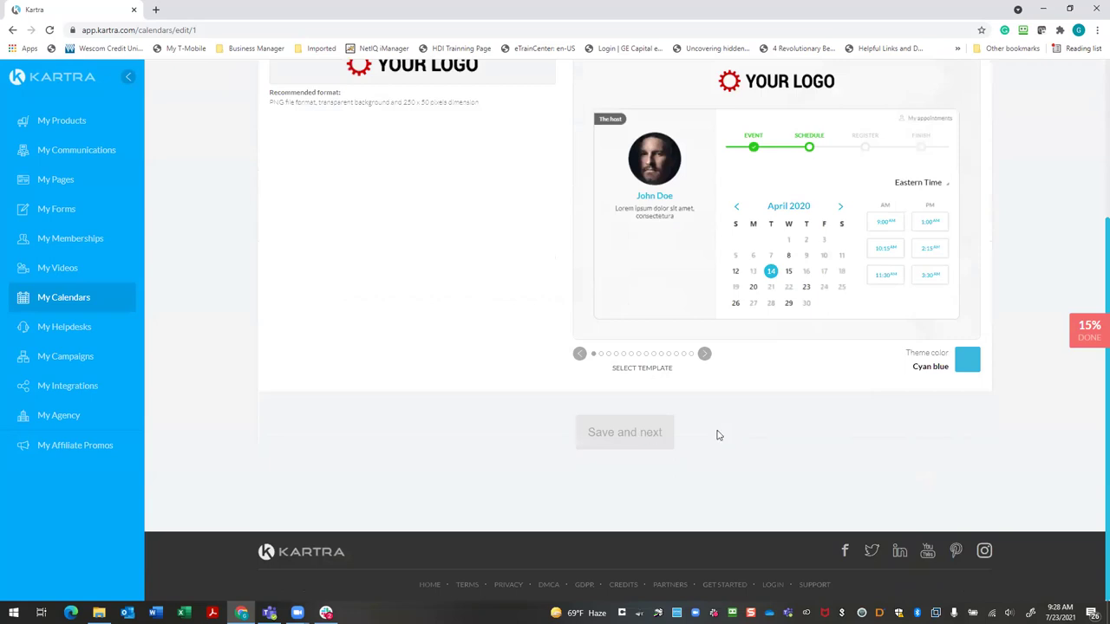
click(703, 354)
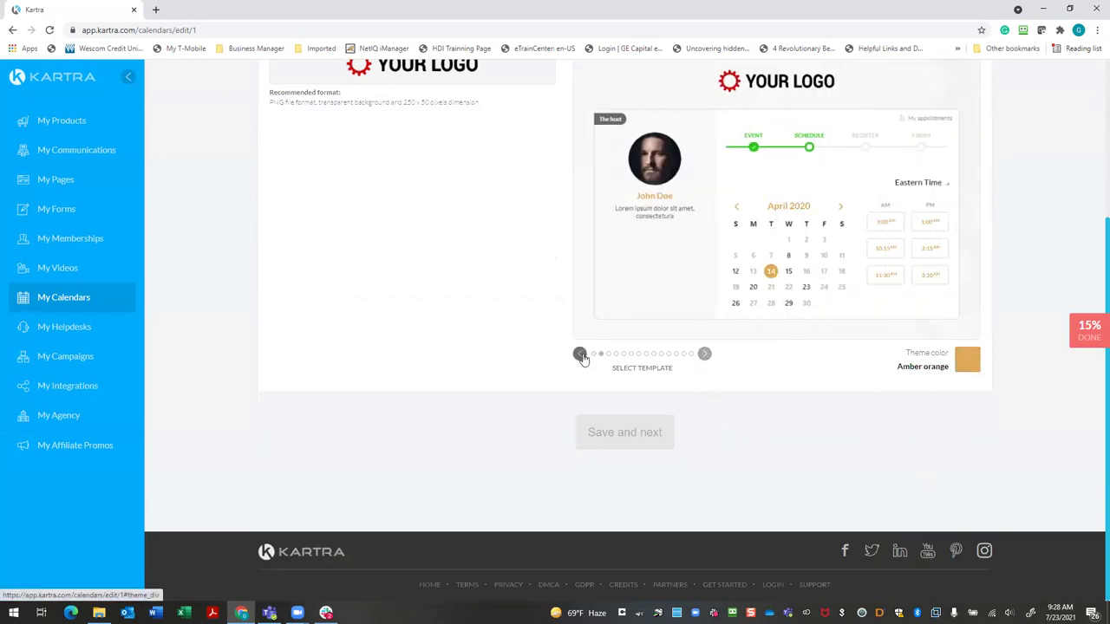
click(579, 354)
click(704, 355)
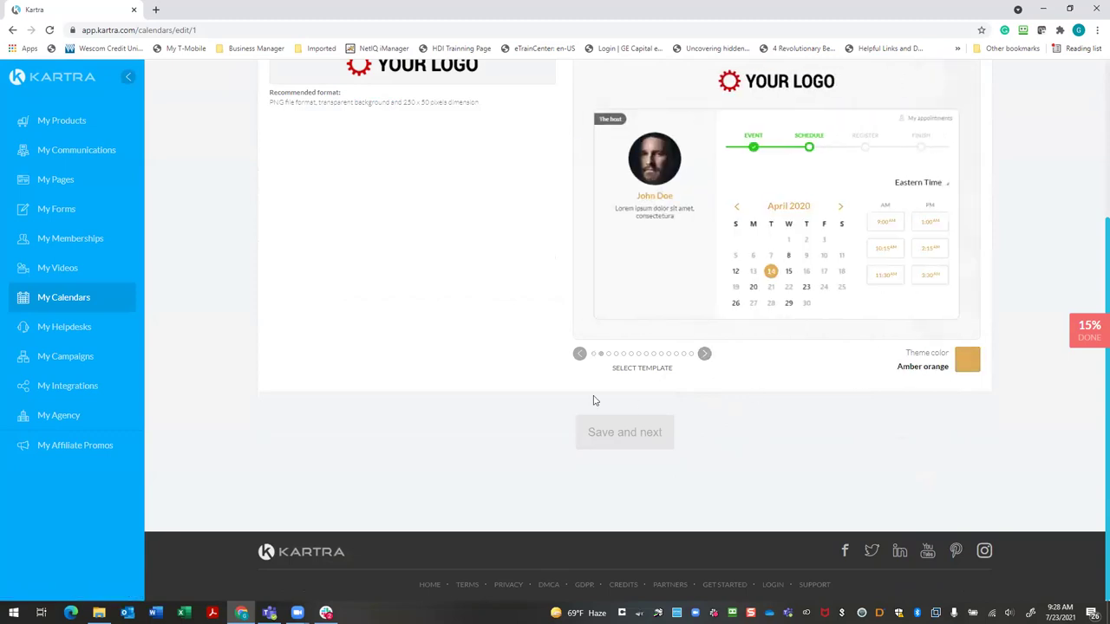
click(970, 364)
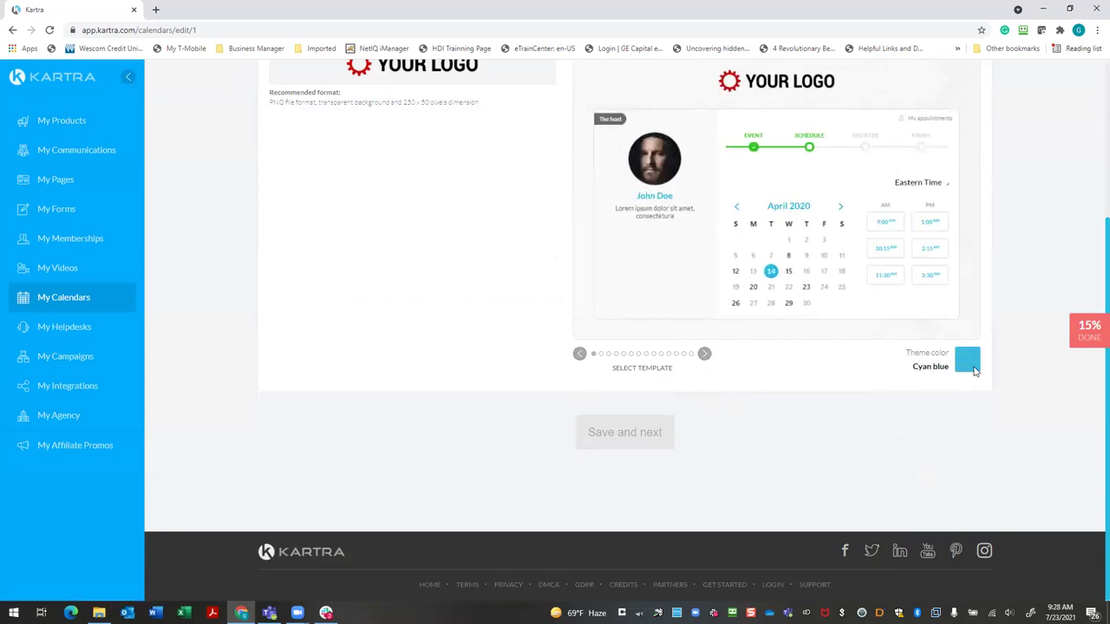
scroll(879, 376, up, 2)
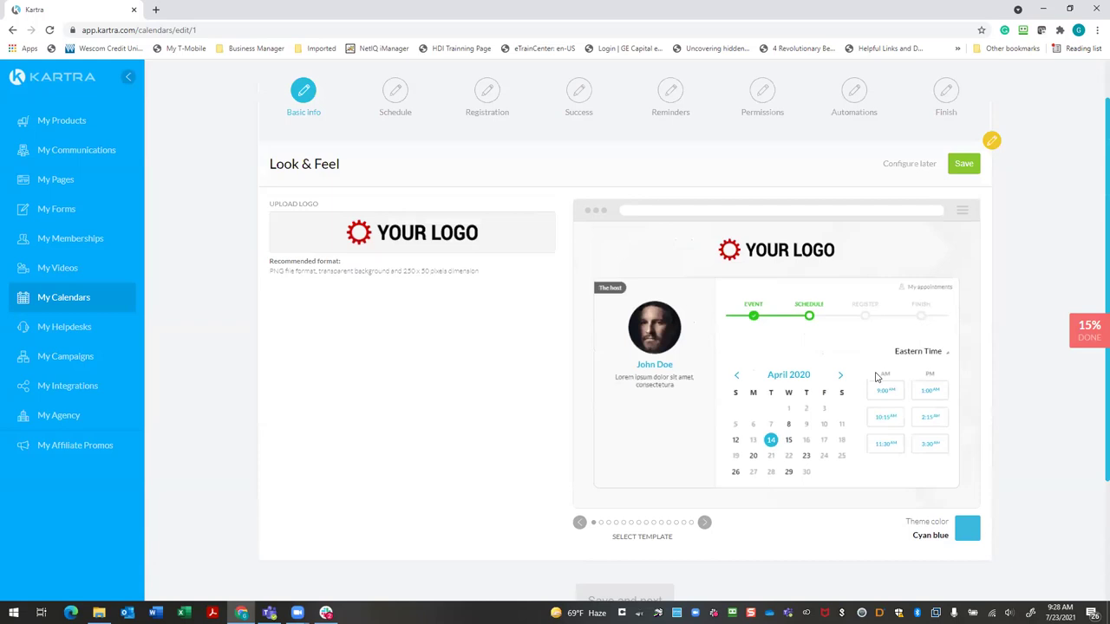
scroll(876, 377, down, 1)
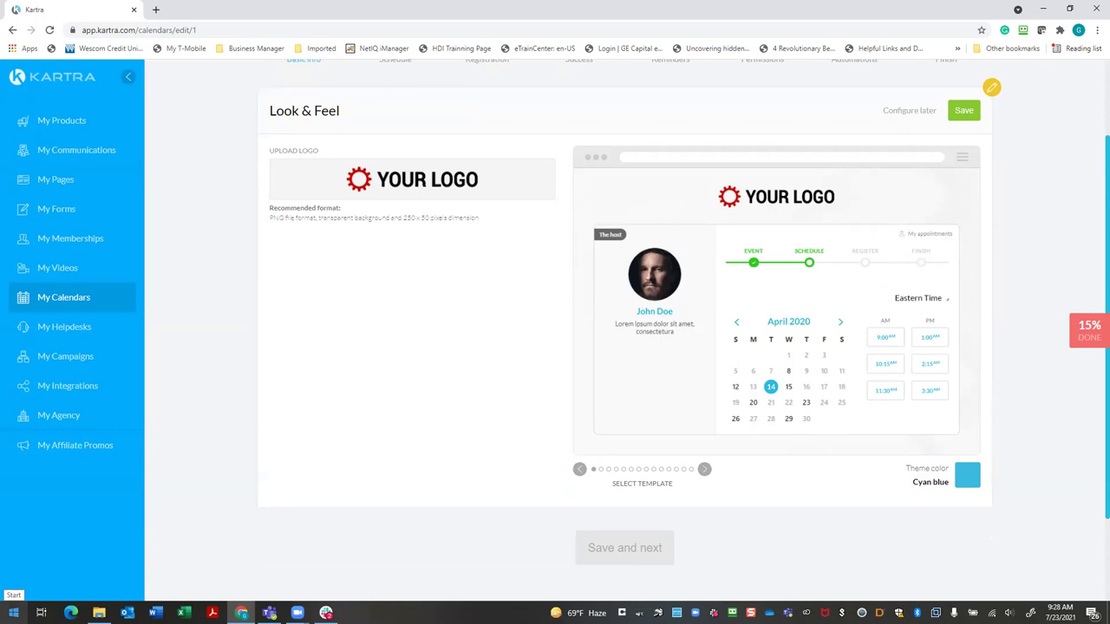
click(14, 613)
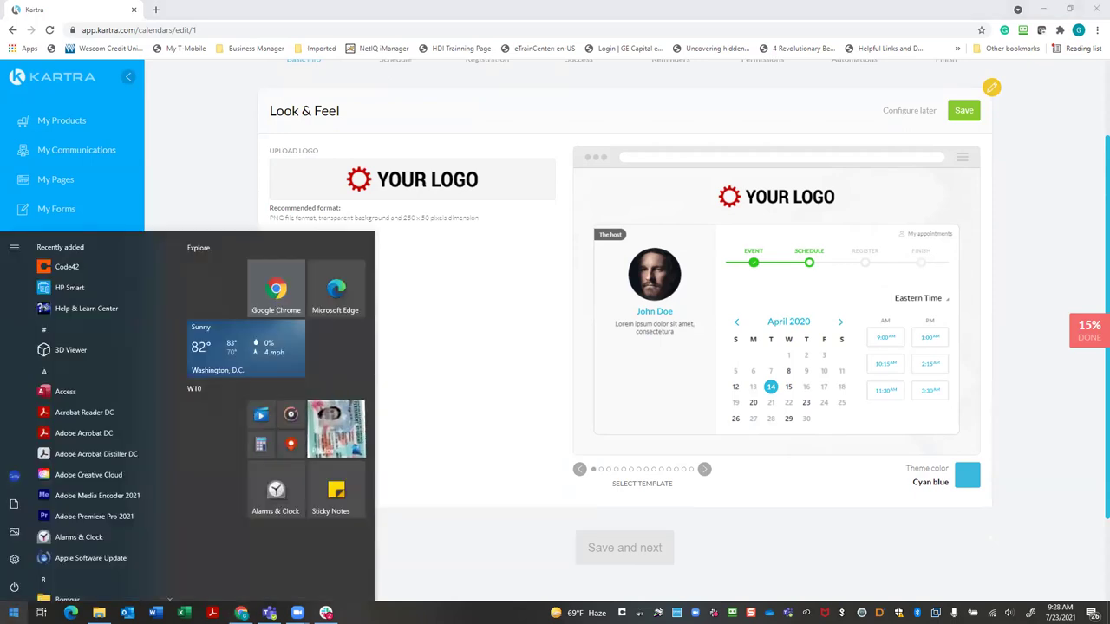
Open and close the profile folder, skip the logo upload, and save Look & Feel in Cyan blue
text(gp)
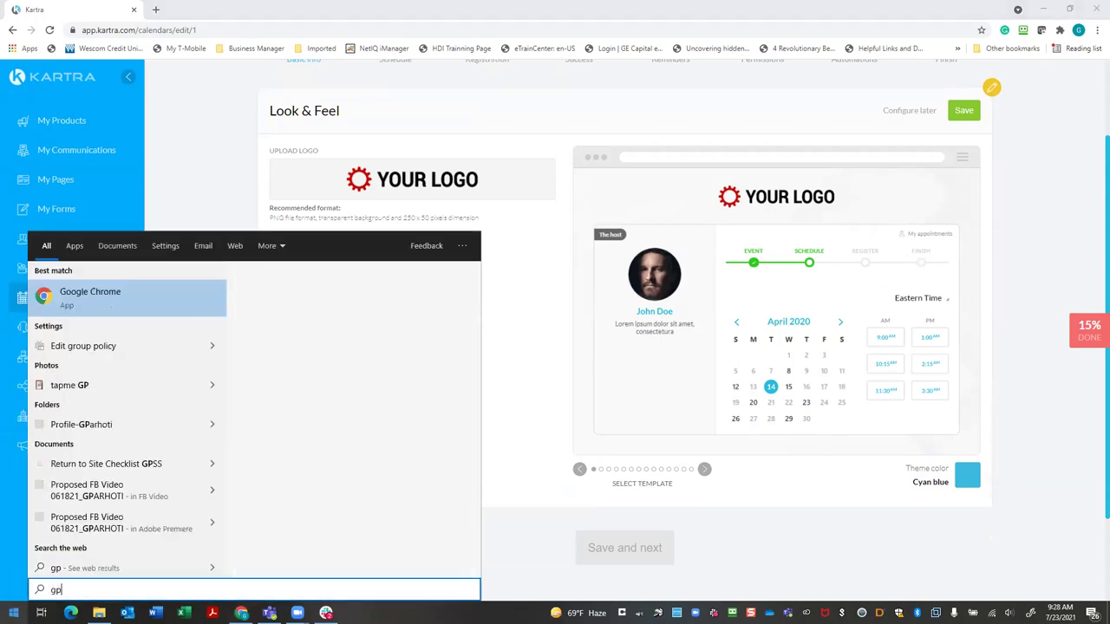
click(84, 429)
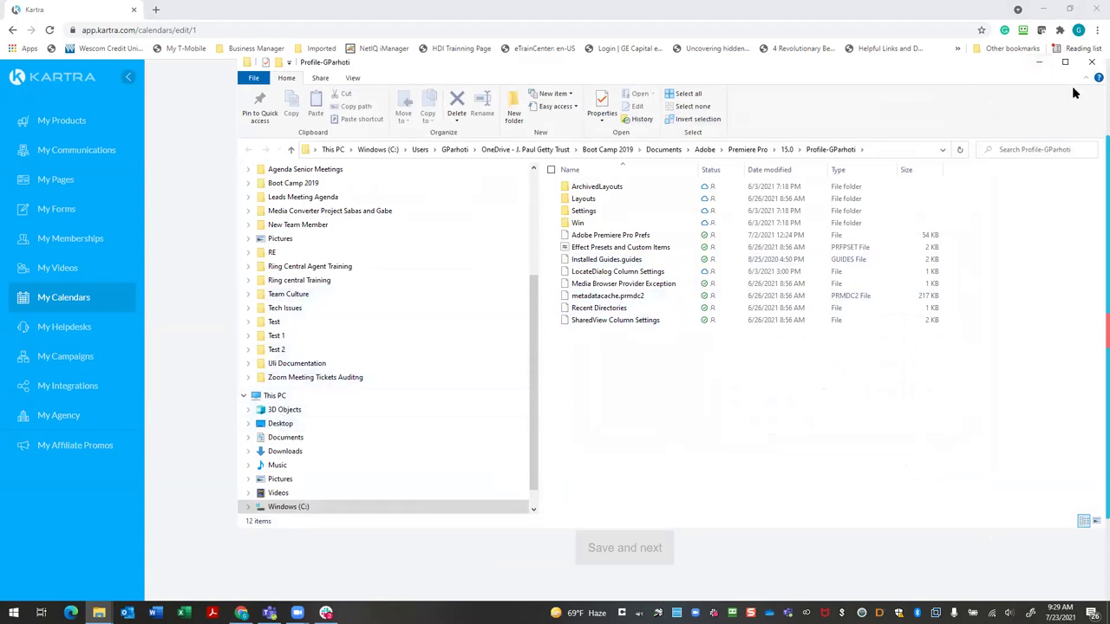
click(1040, 63)
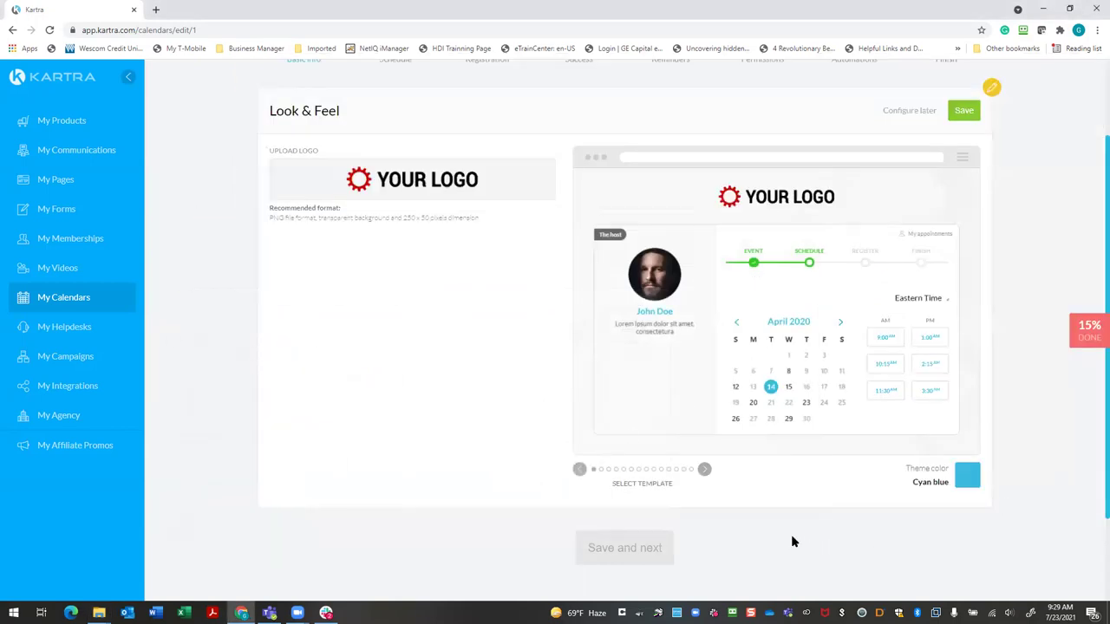
click(424, 192)
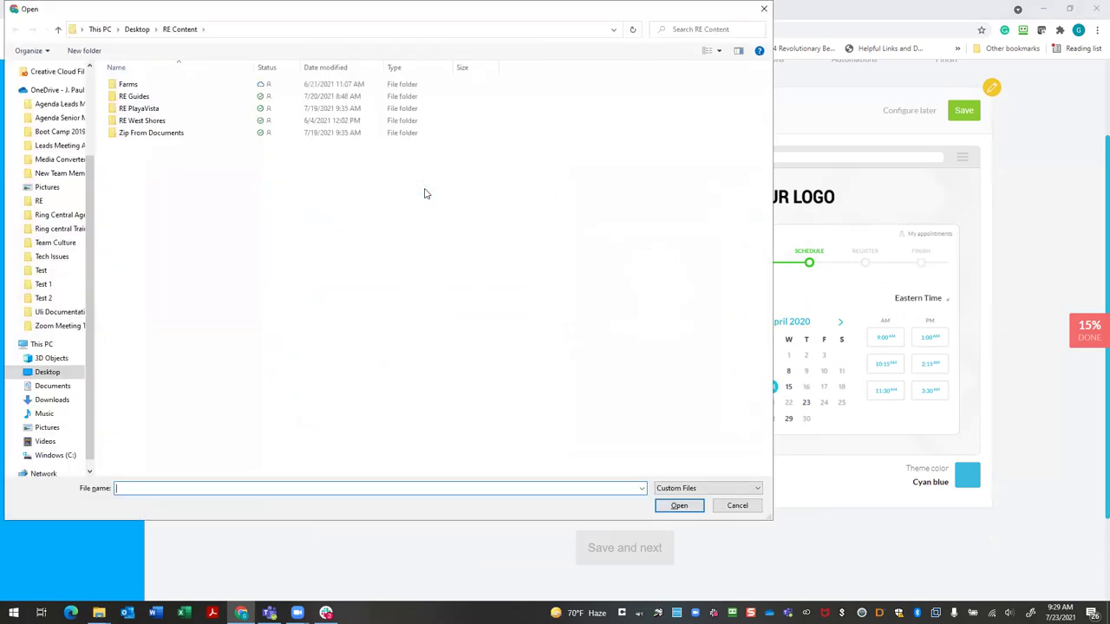
click(738, 506)
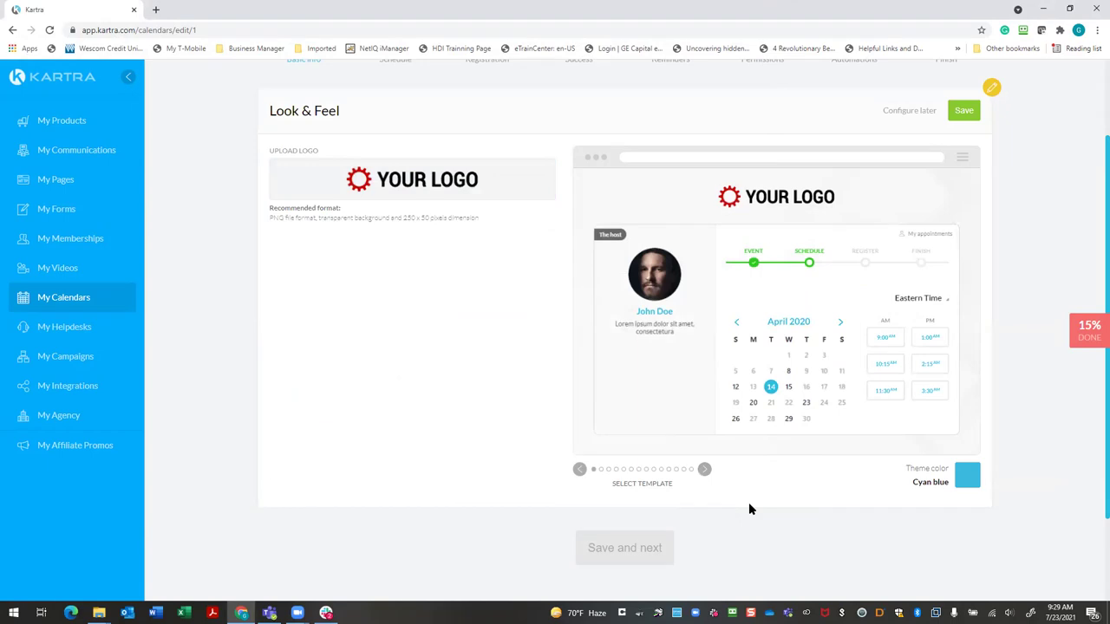
click(963, 110)
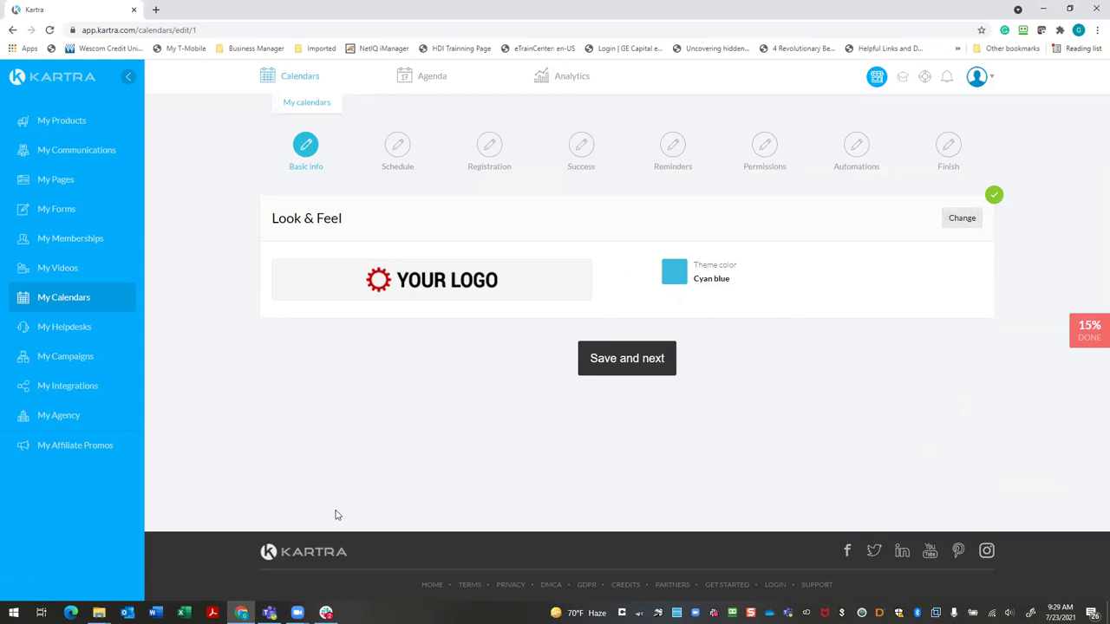
Save basic info, acknowledge the classes introduction, and check the Schedule step's Available Days list
click(631, 363)
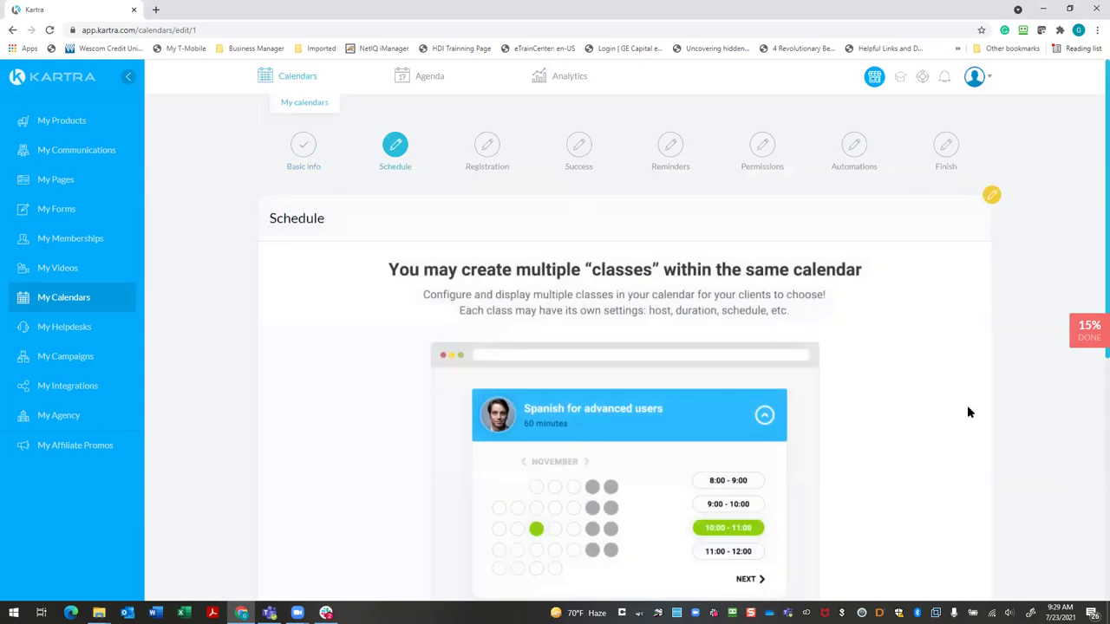
scroll(896, 389, down, 3)
scroll(897, 390, up, 2)
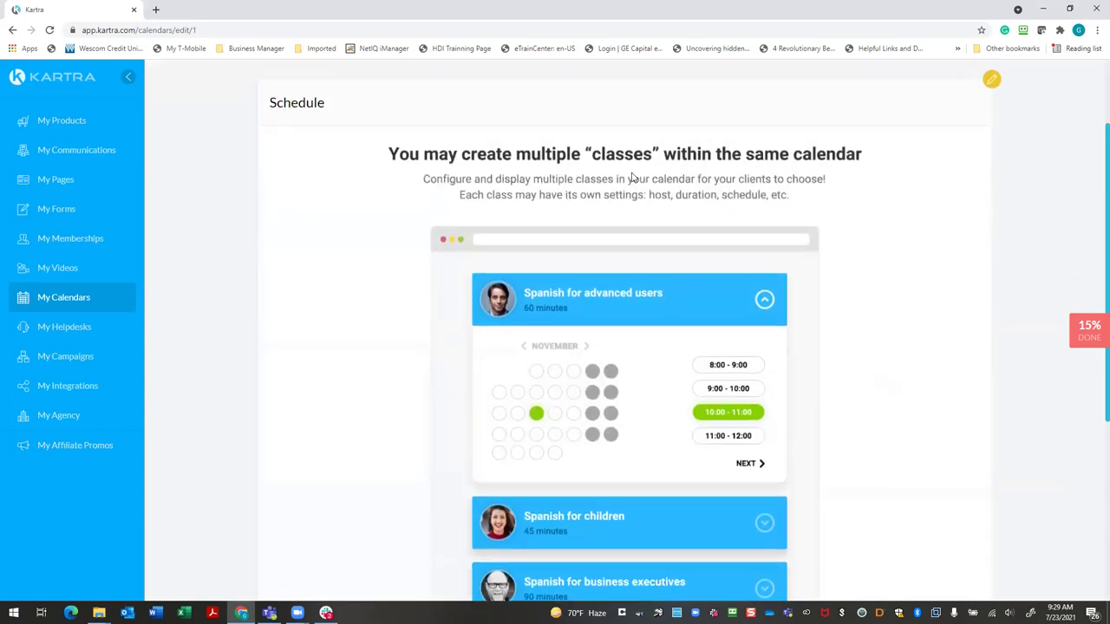
scroll(790, 422, down, 3)
click(638, 460)
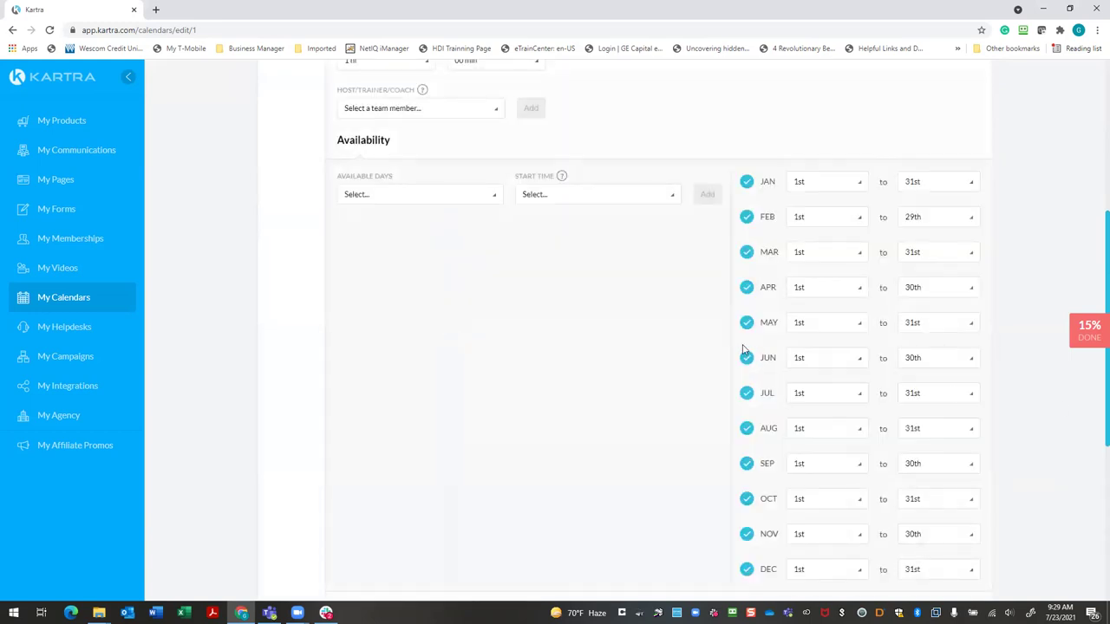
click(491, 196)
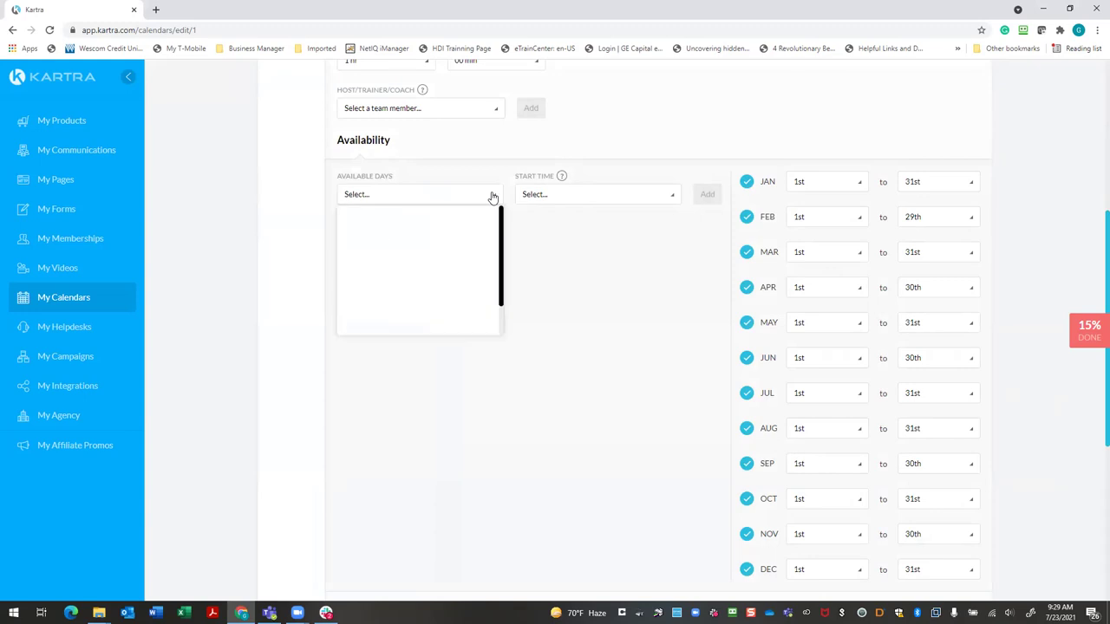
click(493, 195)
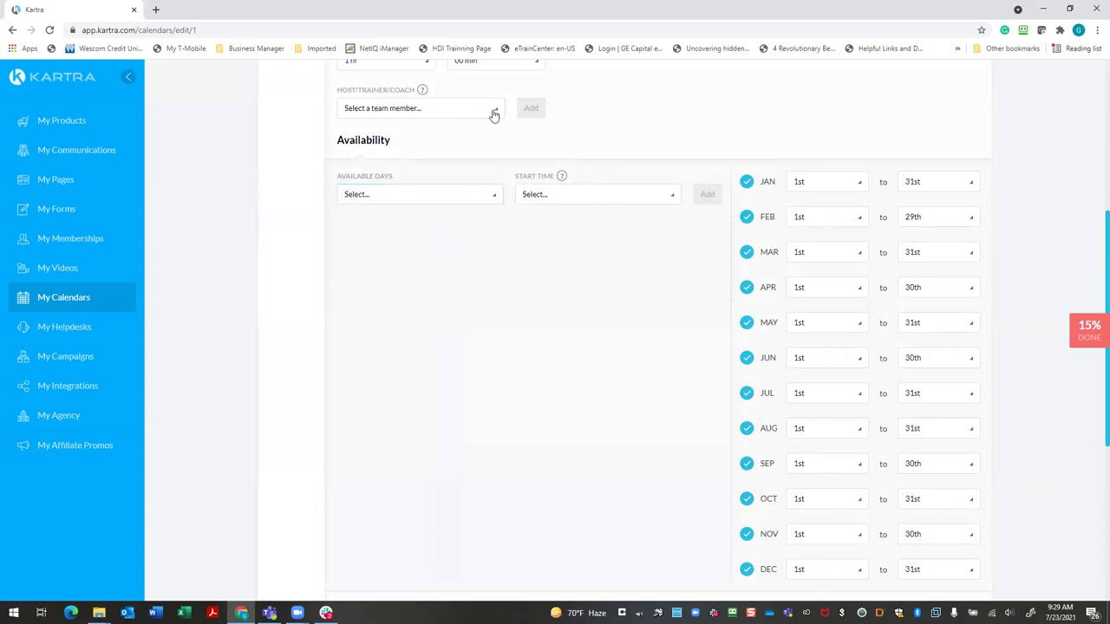
scroll(494, 116, up, 3)
click(459, 198)
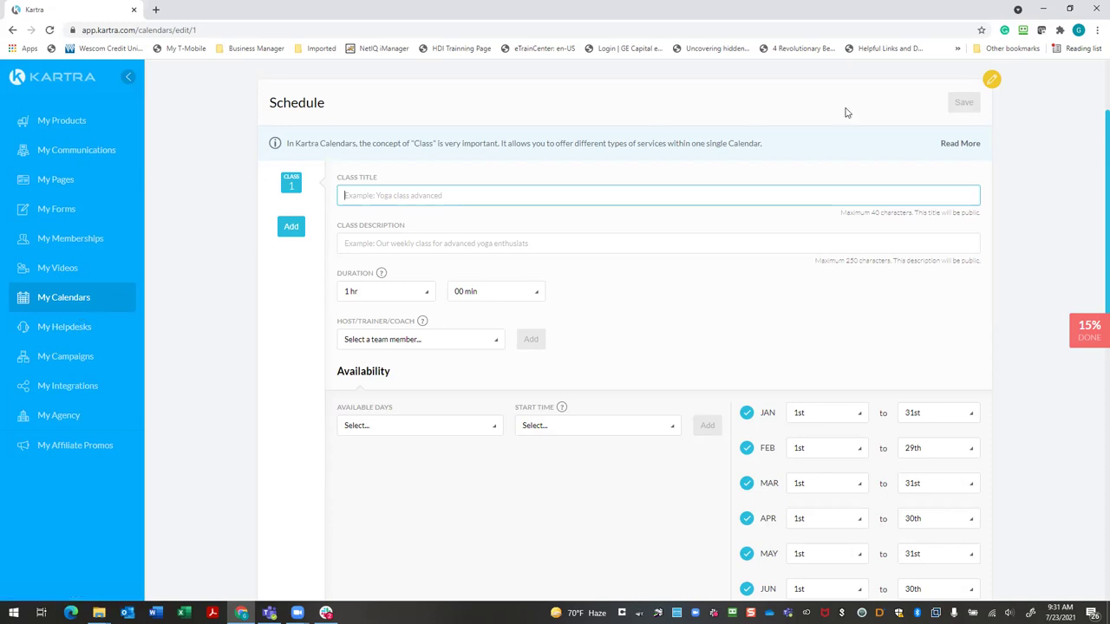
scroll(390, 114, up, 2)
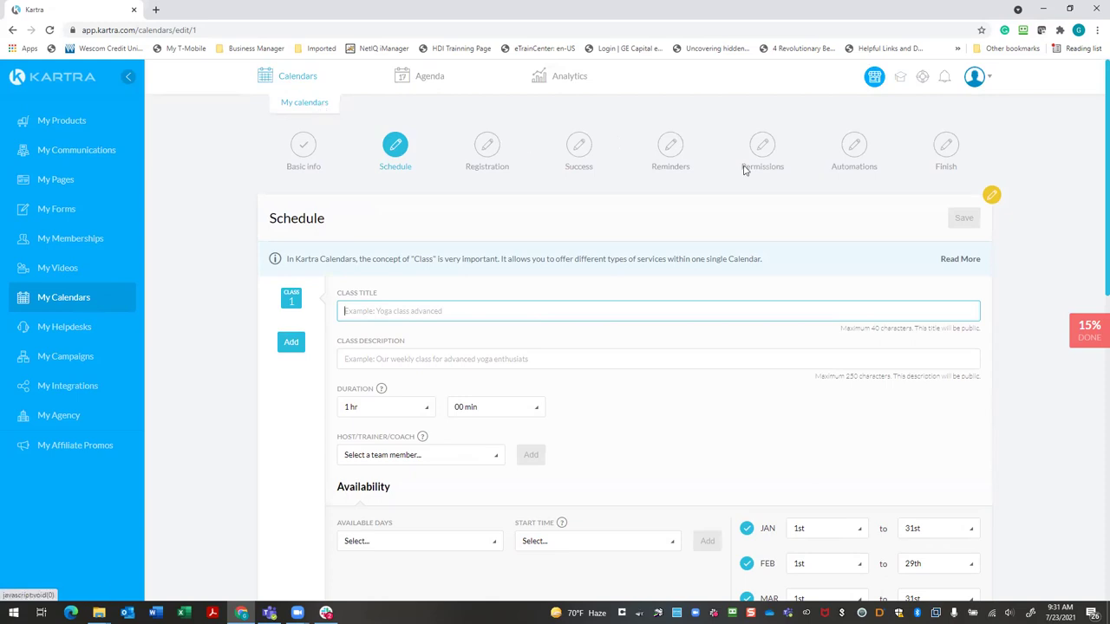
Load the example Kartra booking calendar's web address in a new Chrome tab
click(155, 10)
click(357, 31)
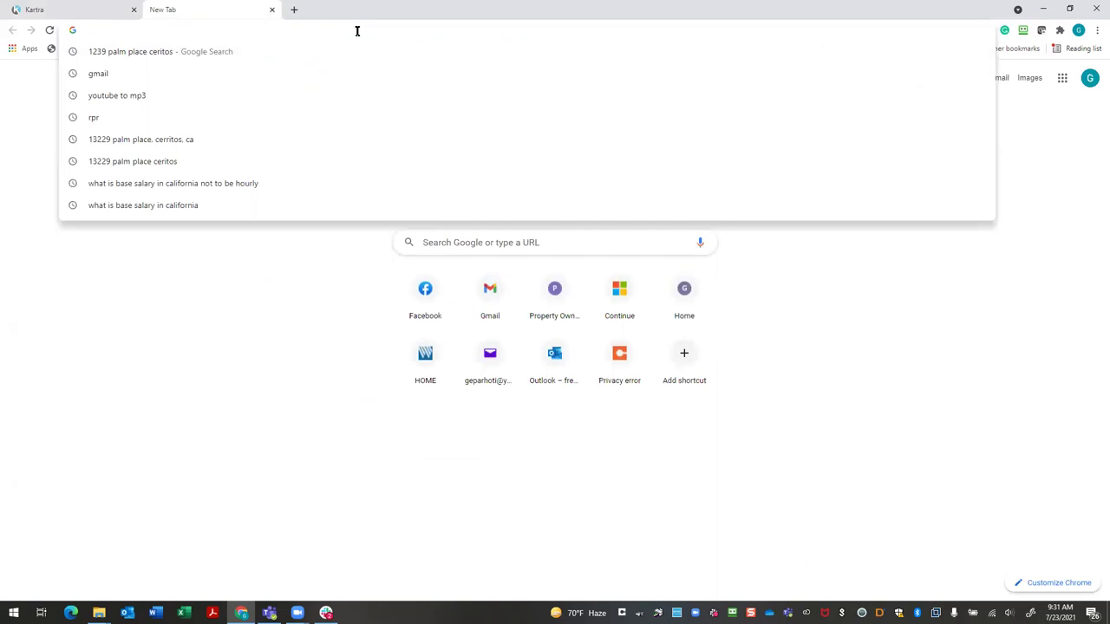
text(zoo)
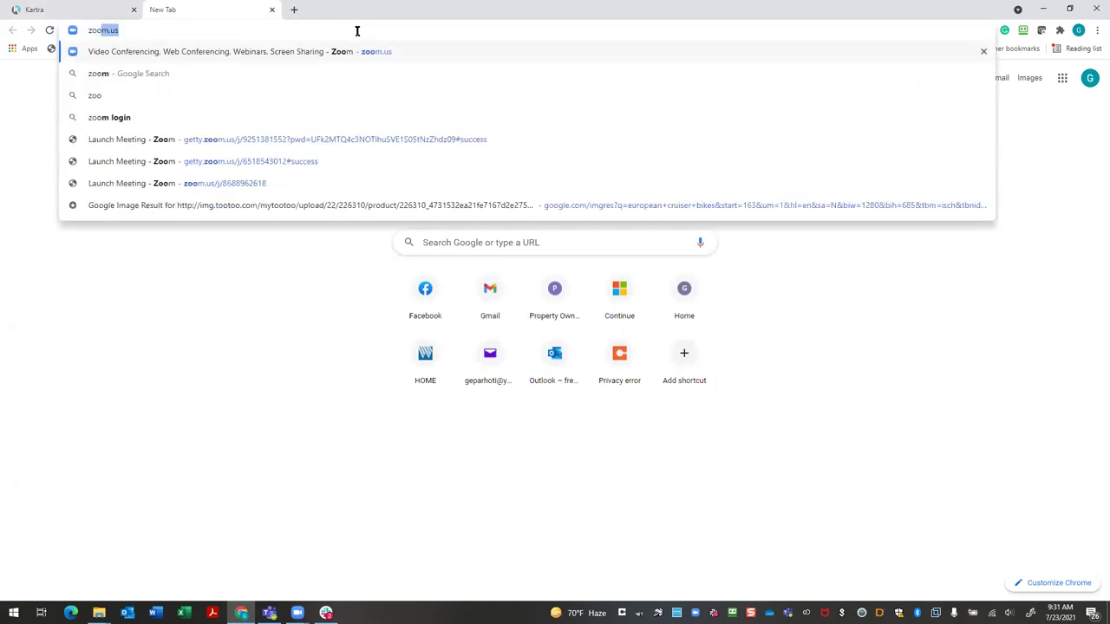
text(m)
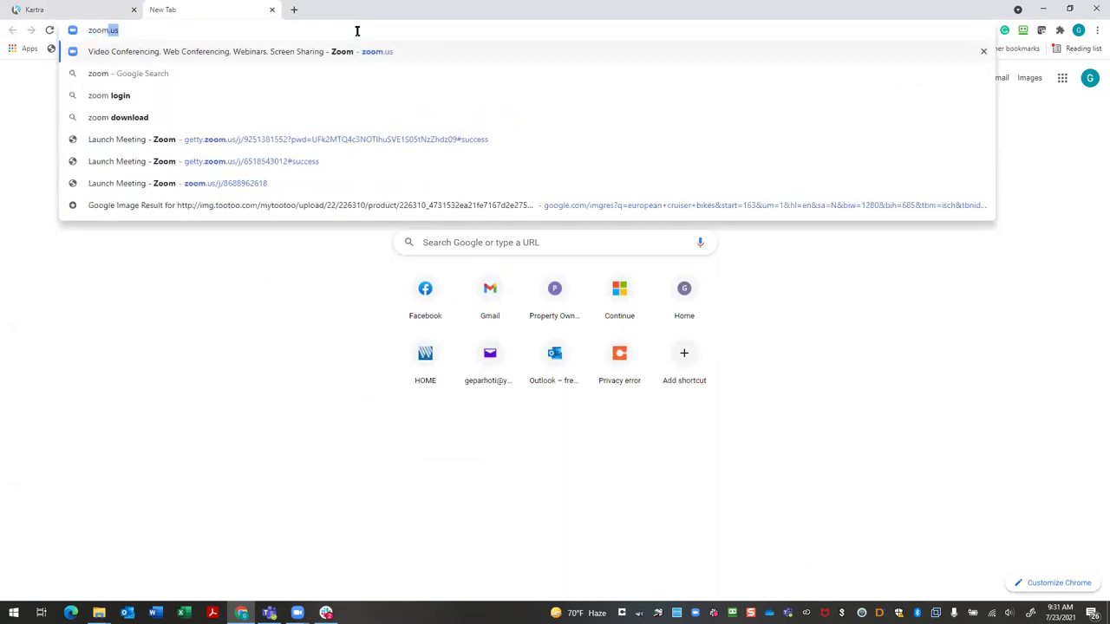
text(call)
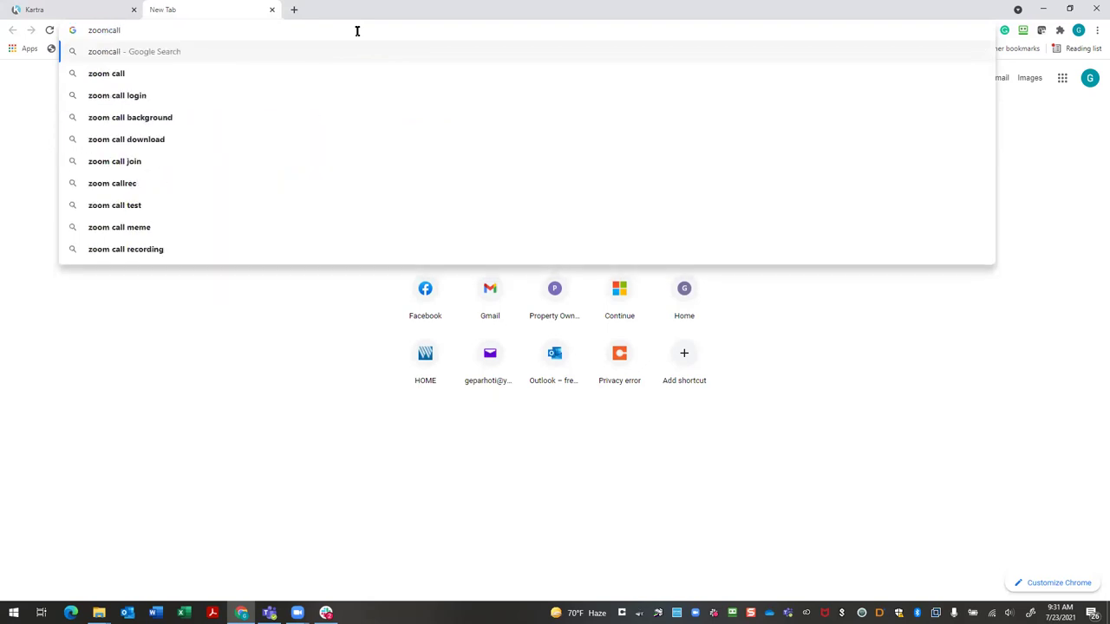
text(wothd)
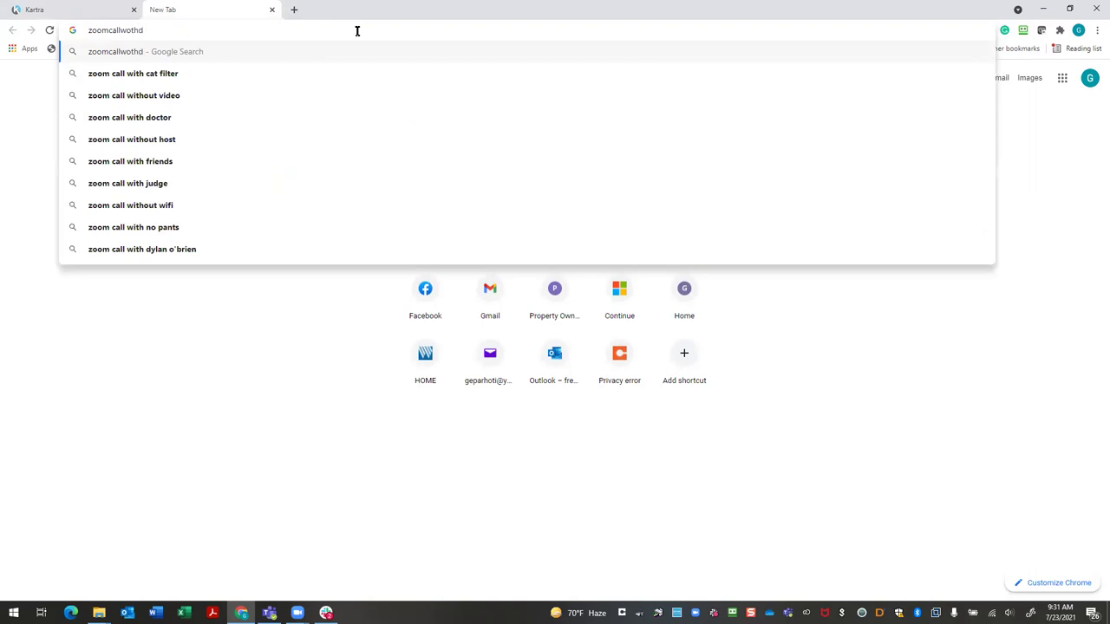
key(BackSpace)
key(BackSpace)
key(BackSpace)
key(BackSpace)
text(ithdavid.com)
key(Return)
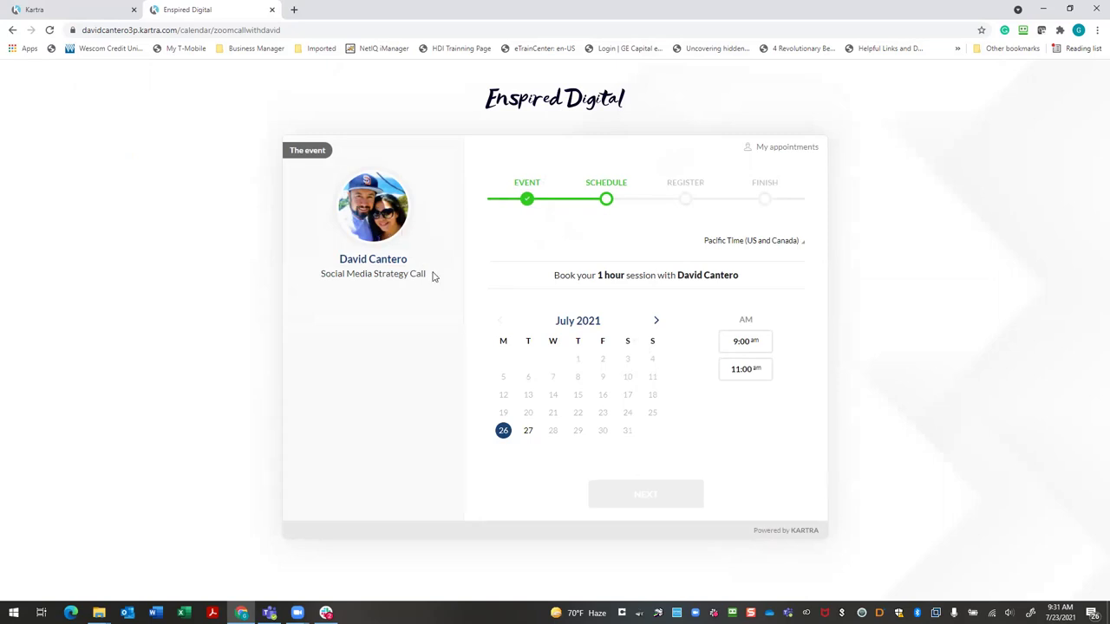
Title Class 1 'Real Estate Advice' and describe it as a free consultation call for buying and selling real estate
click(102, 13)
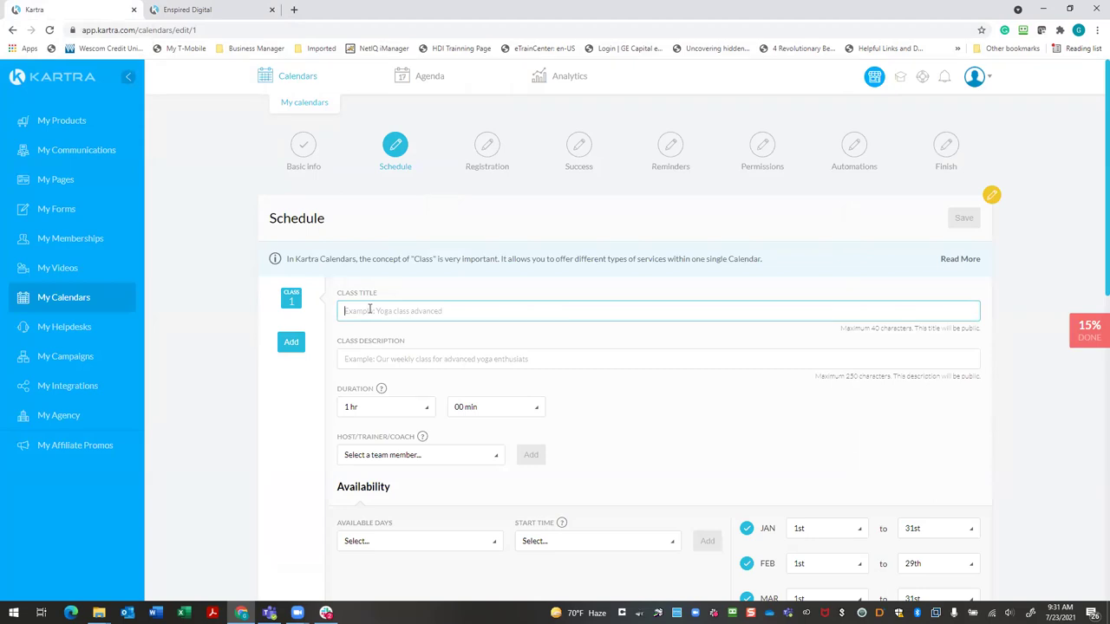
text(Real esta)
key(BackSpace)
key(BackSpace)
key(BackSpace)
key(BackSpace)
text(Estate)
key(BackSpace)
key(BackSpace)
key(BackSpace)
text(tat)
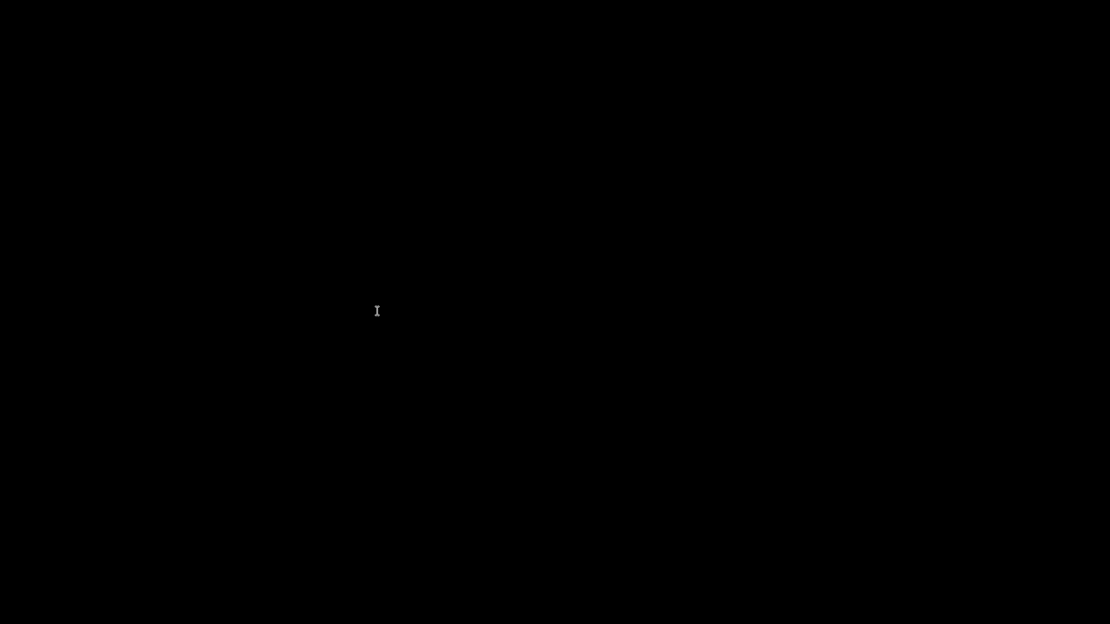
text(onsul)
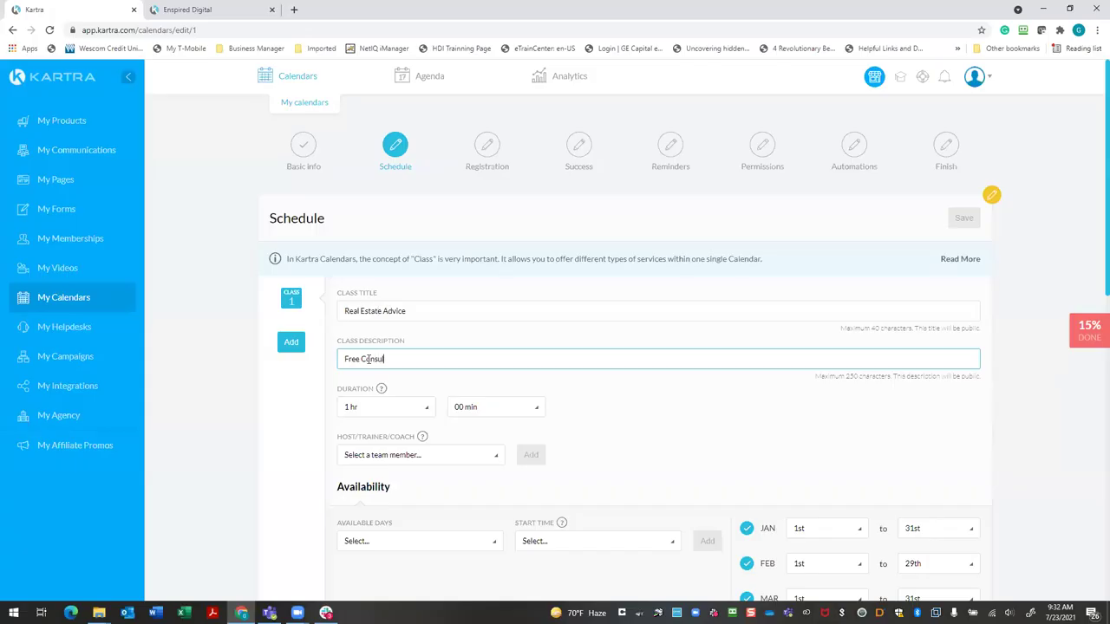
text(tat)
text(ion Call for Buying and Selleing)
key(BackSpace)
key(BackSpace)
key(BackSpace)
key(BackSpace)
text(ing Real)
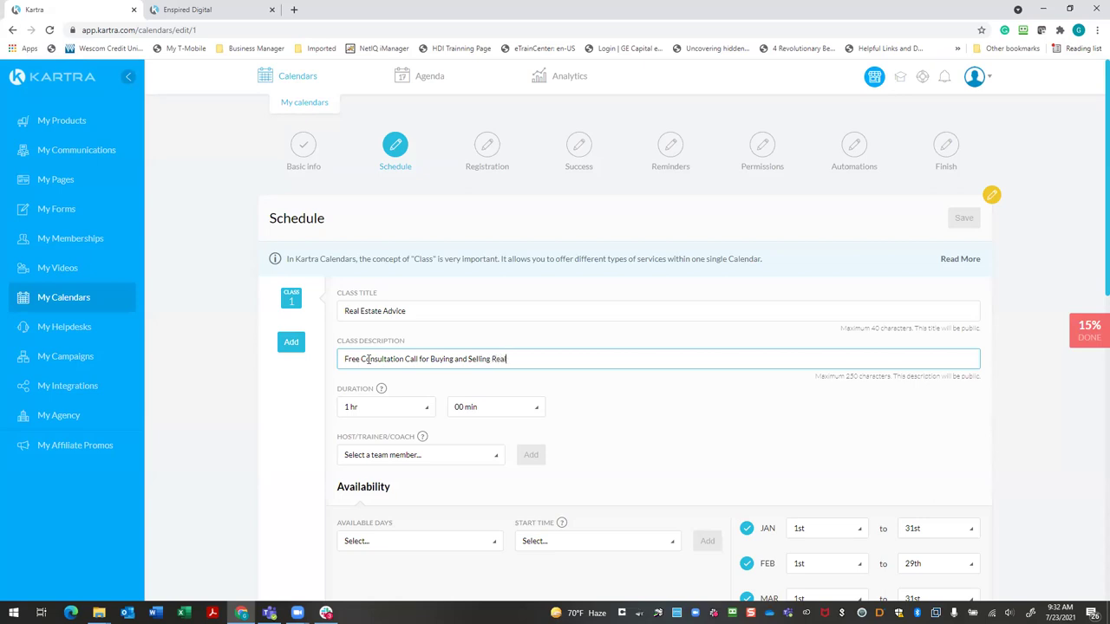
text( Estate)
Assign the only team member as the class host
click(651, 442)
scroll(651, 442, down, 2)
click(496, 347)
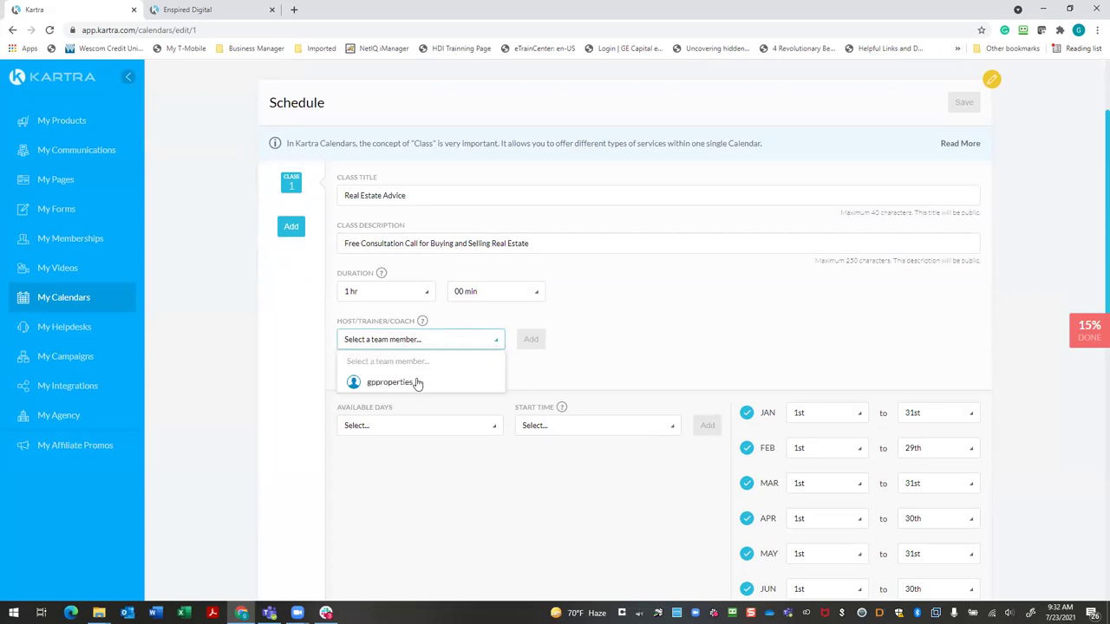
click(417, 385)
click(531, 339)
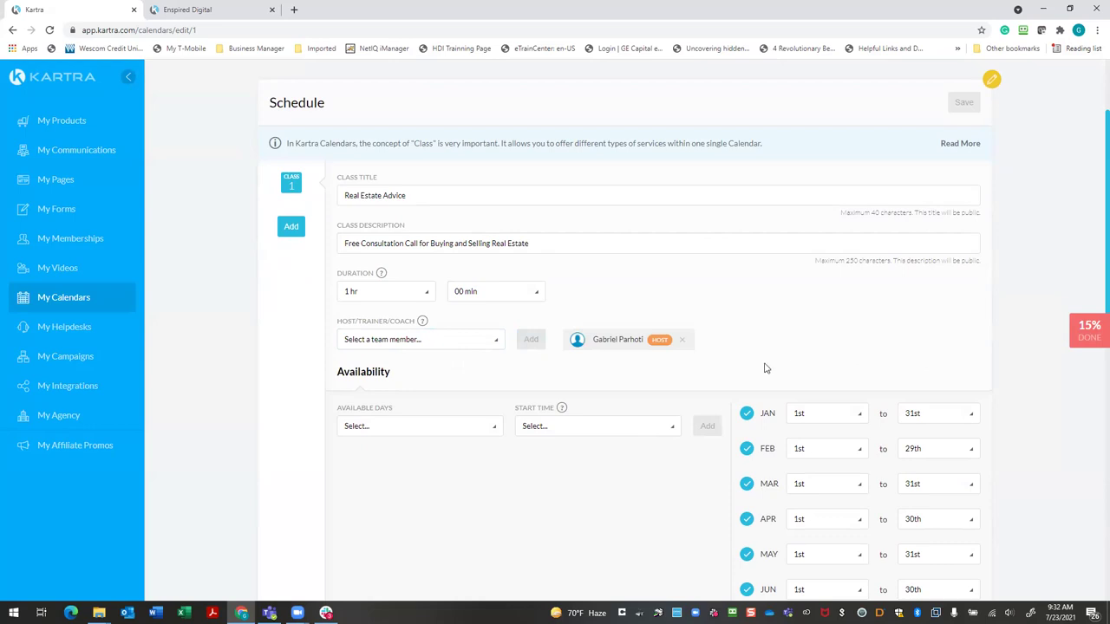
Tick Saturday and Sunday, plus Monday through Friday, in Available Days
click(496, 436)
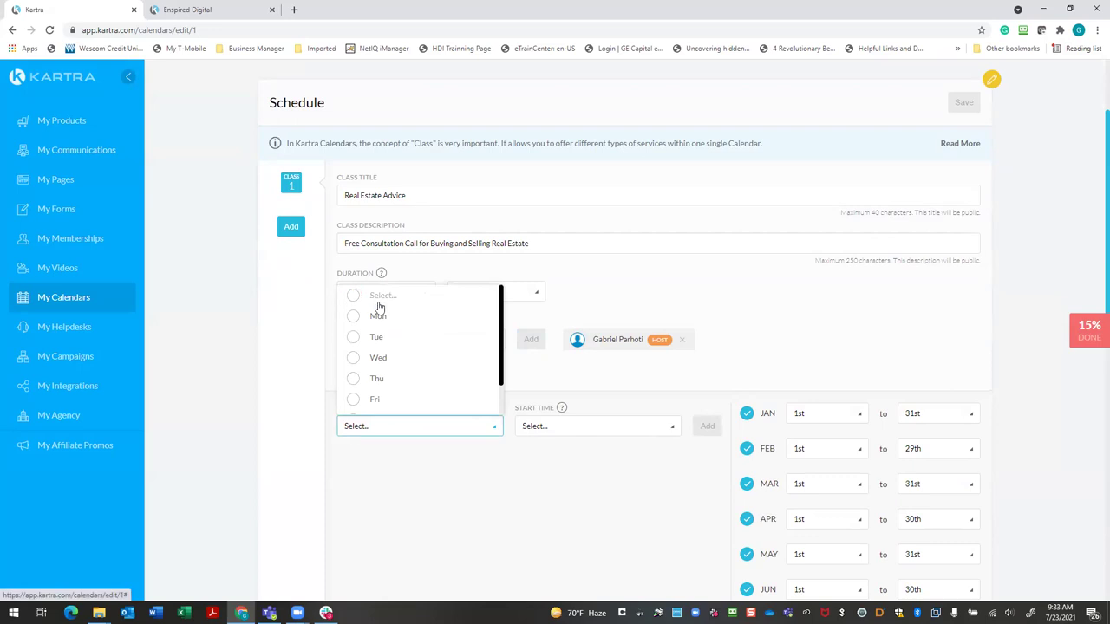
scroll(410, 316, down, 1)
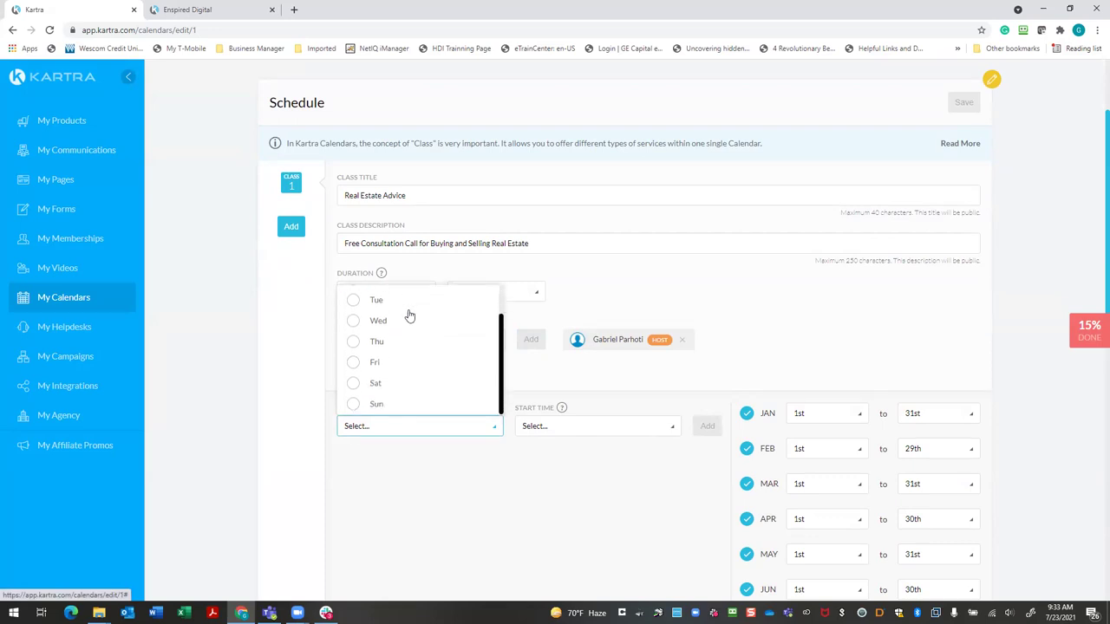
click(355, 384)
click(374, 405)
scroll(425, 365, up, 4)
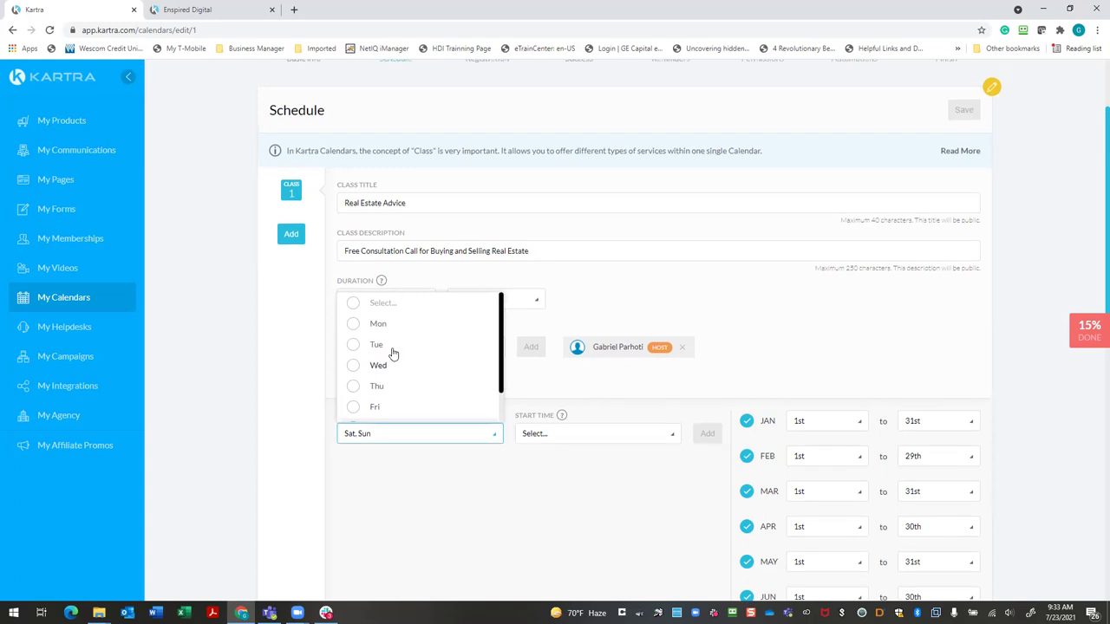
click(354, 432)
click(353, 452)
click(353, 475)
click(353, 495)
scroll(360, 473, down, 1)
click(354, 477)
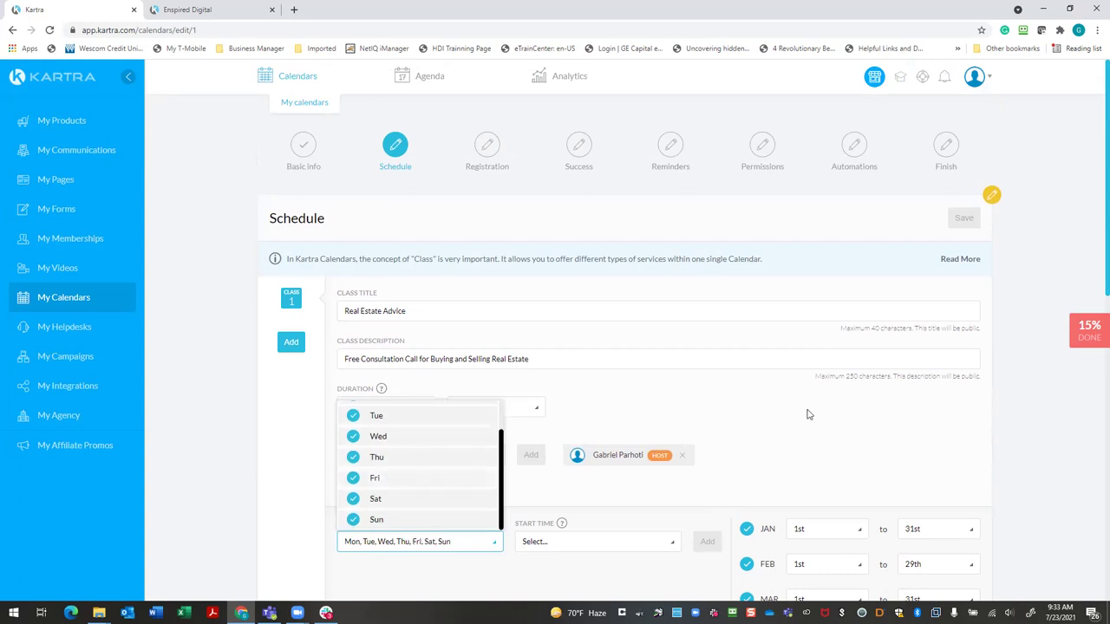
Untick Monday through Friday so only Sat and Sun remain available
scroll(807, 415, down, 2)
scroll(804, 414, up, 2)
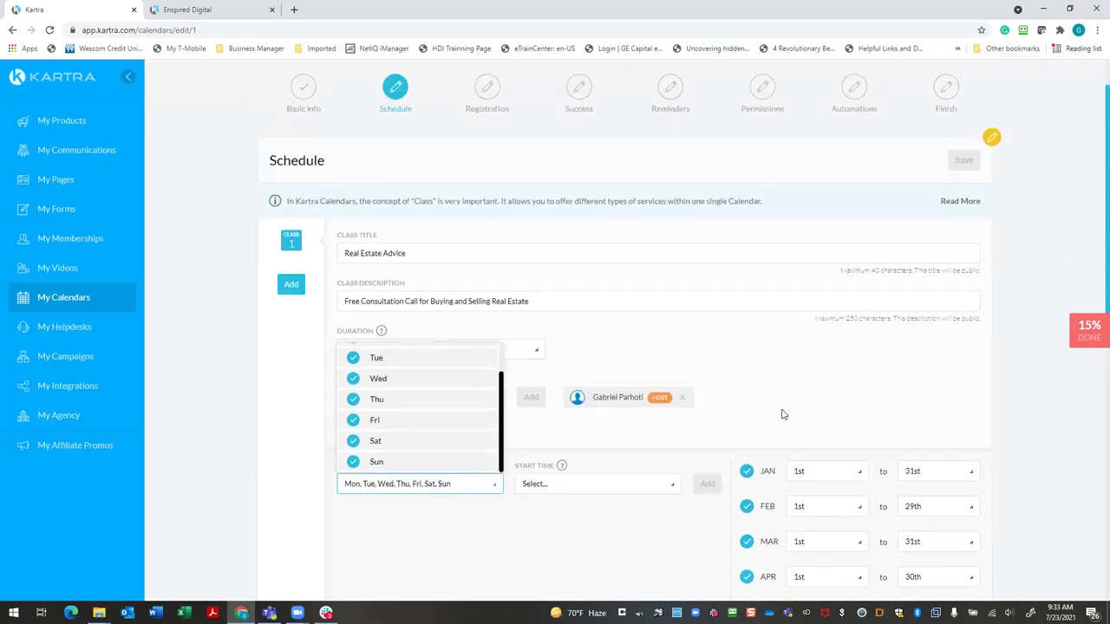
scroll(419, 397, up, 1)
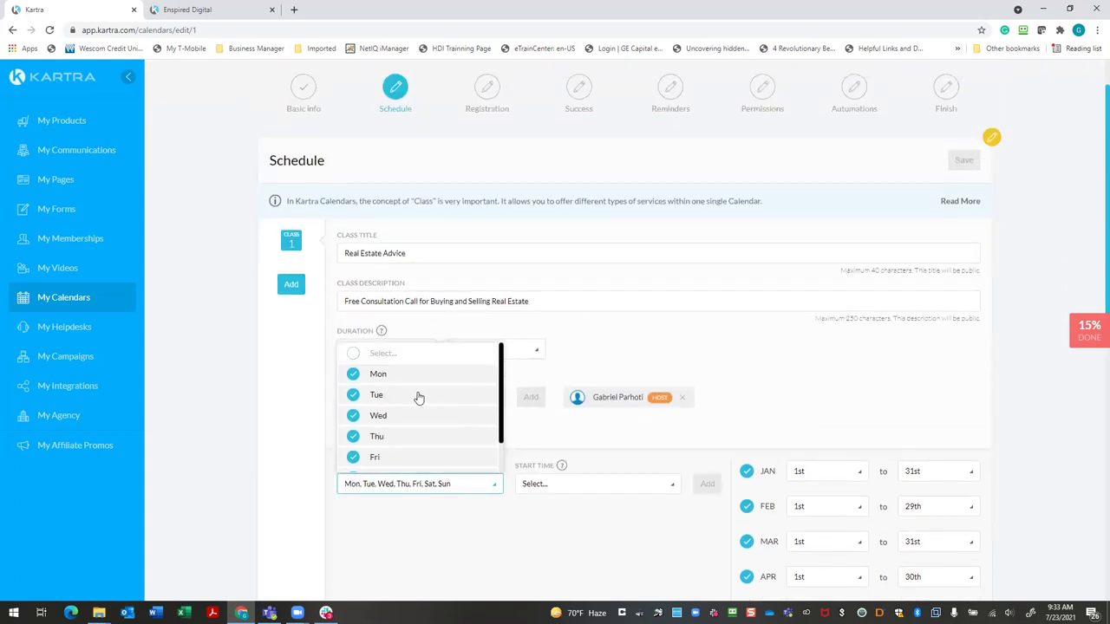
click(353, 374)
click(352, 397)
click(353, 416)
click(353, 436)
click(353, 457)
scroll(426, 424, down, 1)
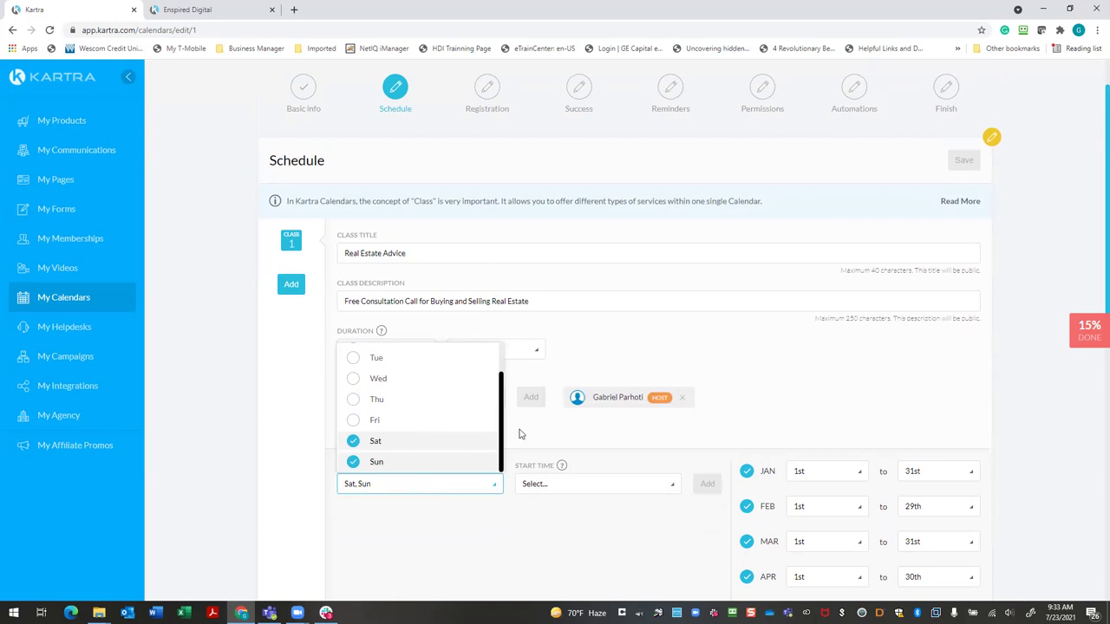
click(667, 486)
Select 9:00 am, 10:00 am, 11:00 am and 12:00 pm as start times
scroll(651, 441, up, 1)
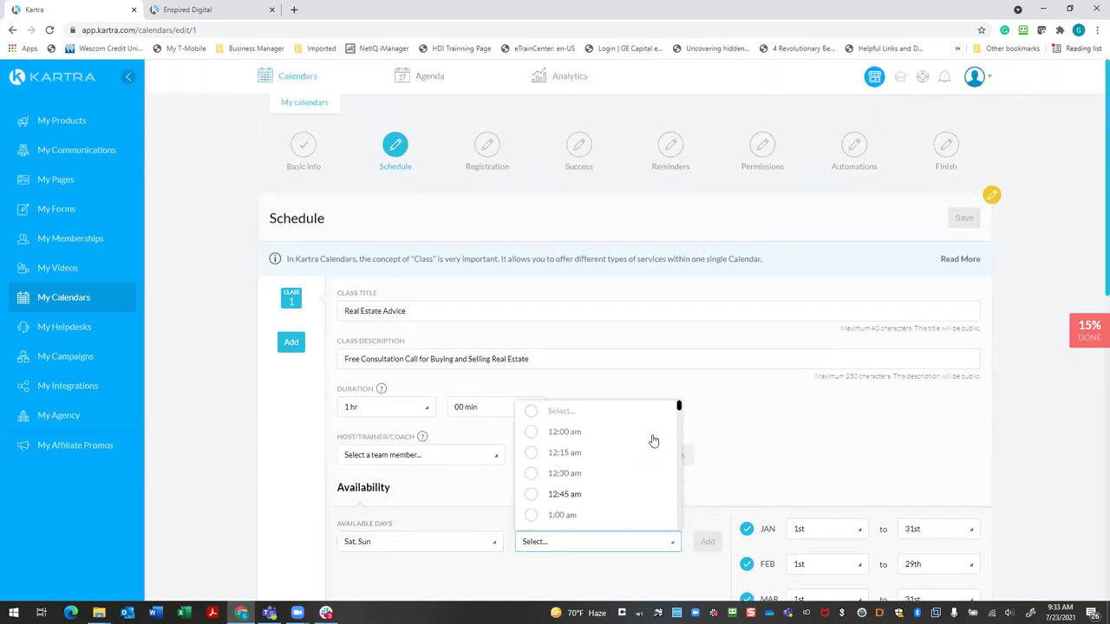
scroll(593, 468, down, 1)
scroll(594, 467, down, 5)
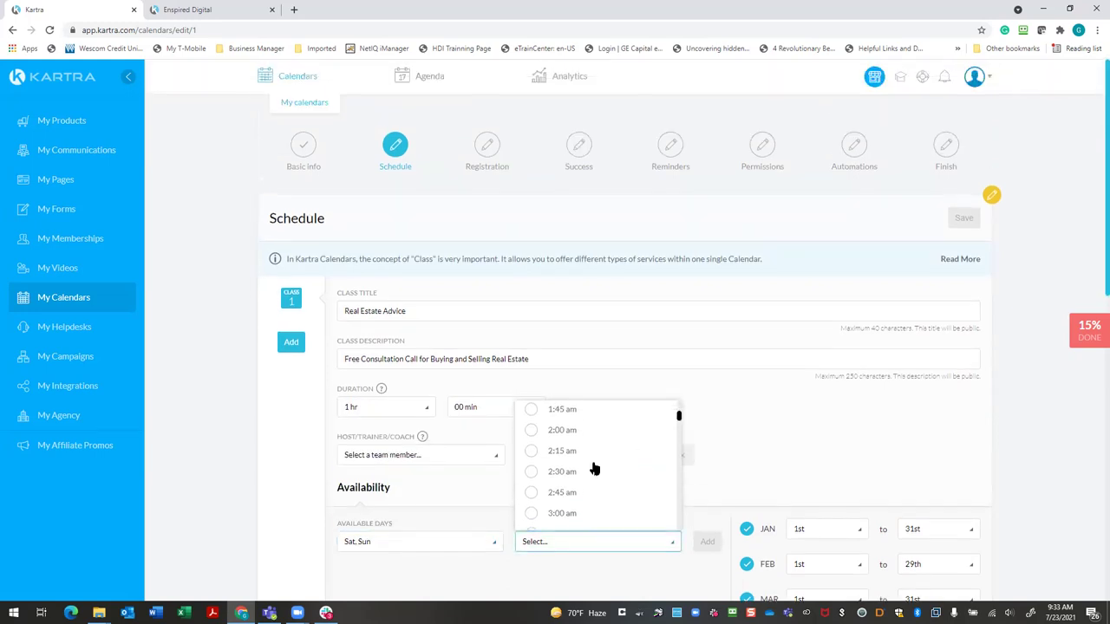
scroll(593, 468, down, 4)
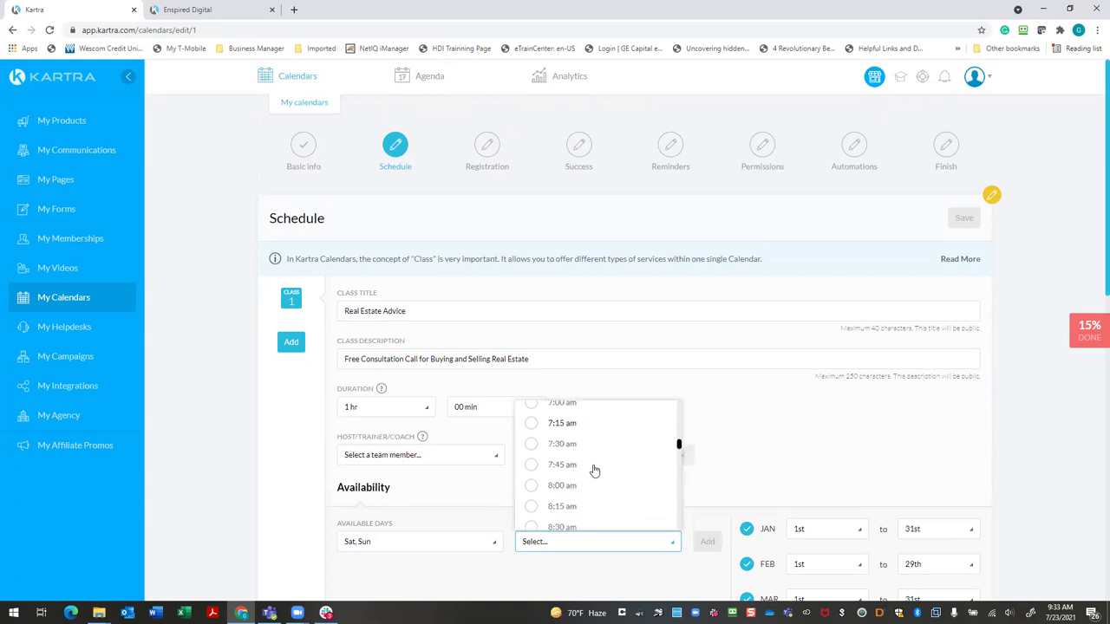
click(535, 491)
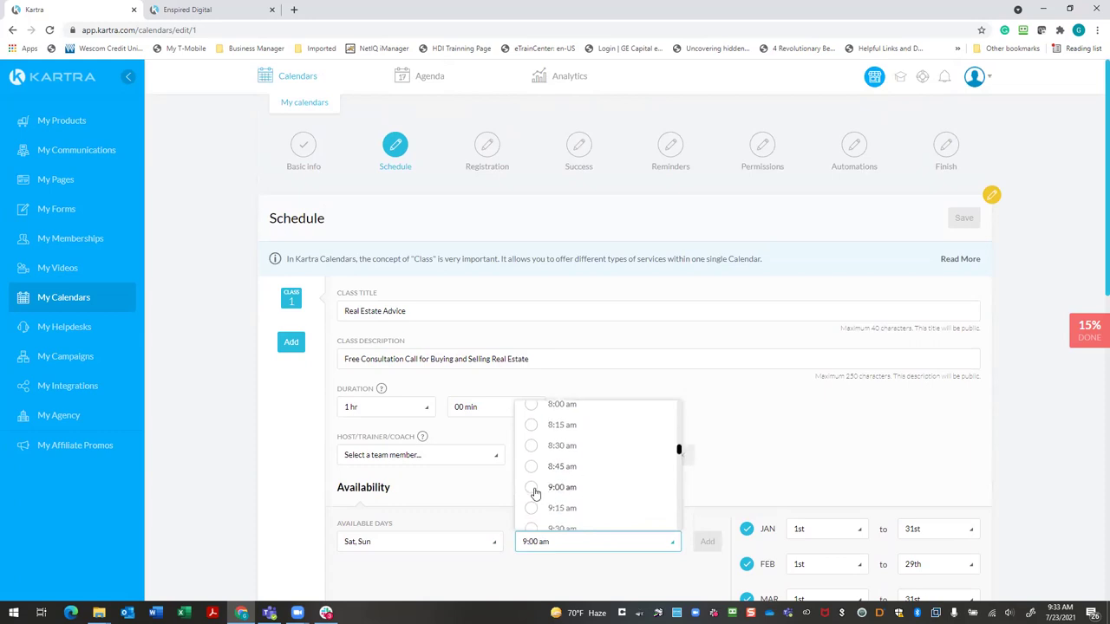
scroll(577, 485, down, 2)
scroll(578, 482, up, 1)
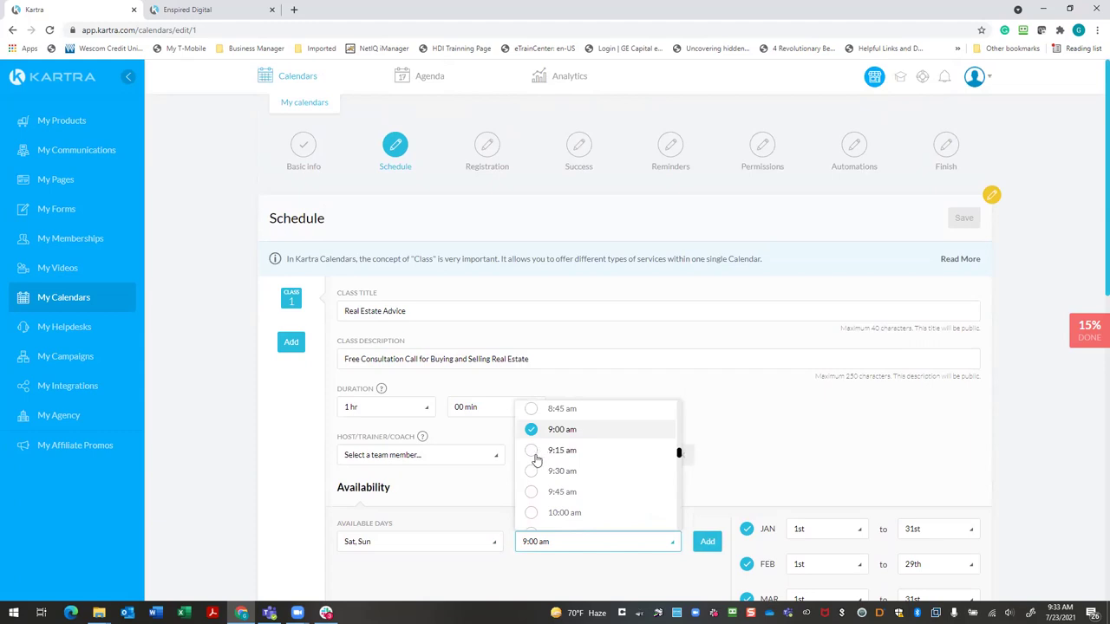
click(533, 512)
scroll(574, 491, down, 2)
scroll(575, 488, down, 2)
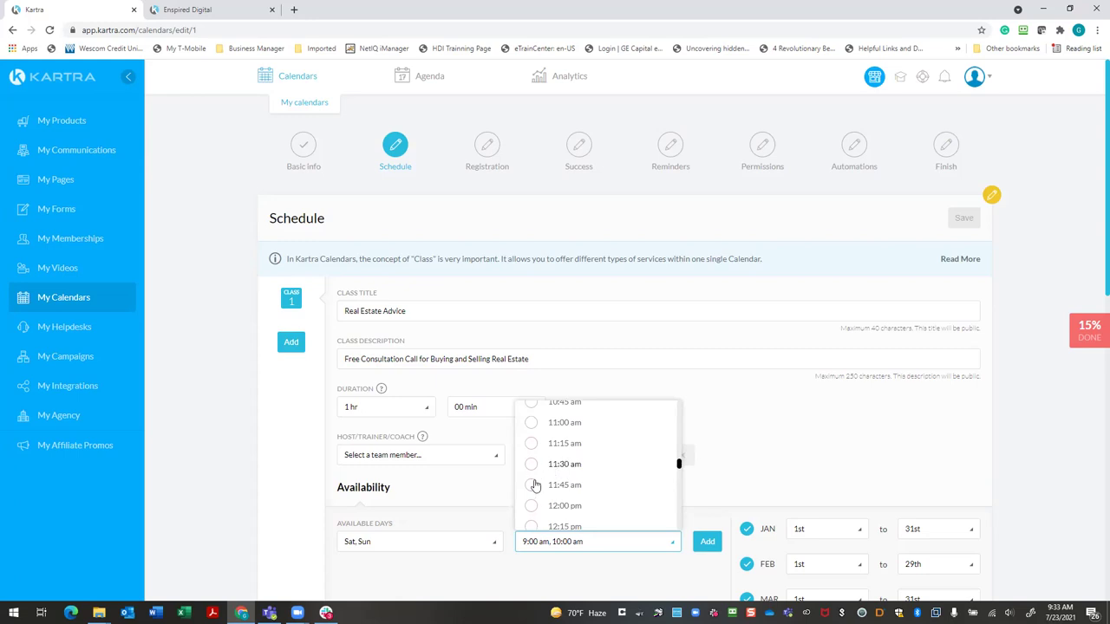
click(532, 507)
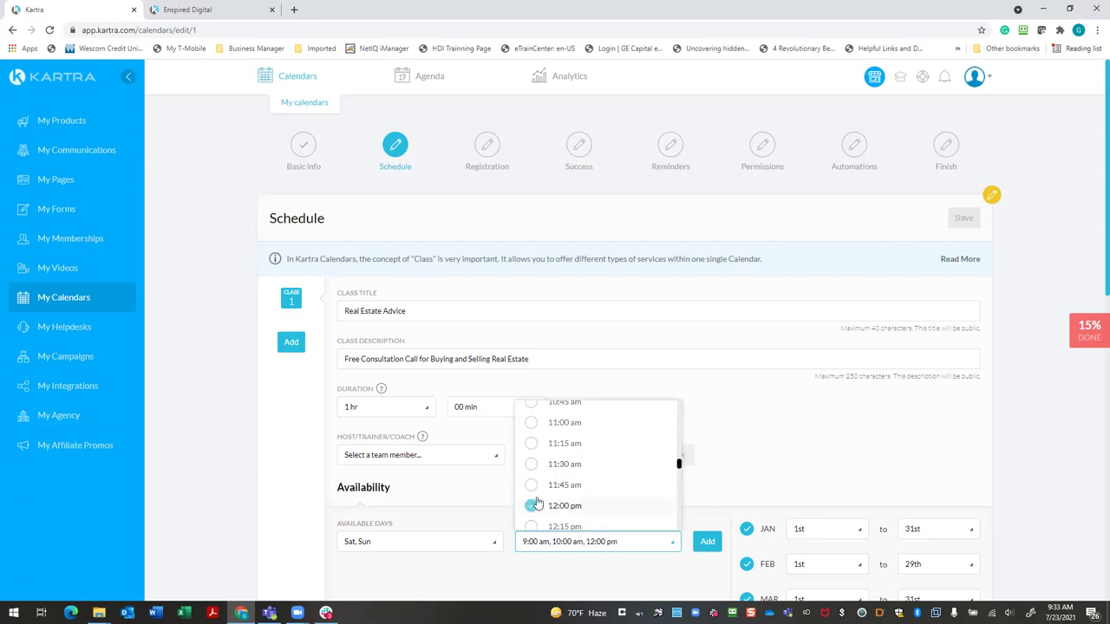
click(559, 425)
Also select 1:00, 2:00 and 4:00 pm, then add the Sat/Sun slots to availability
scroll(598, 451, up, 1)
scroll(601, 454, down, 5)
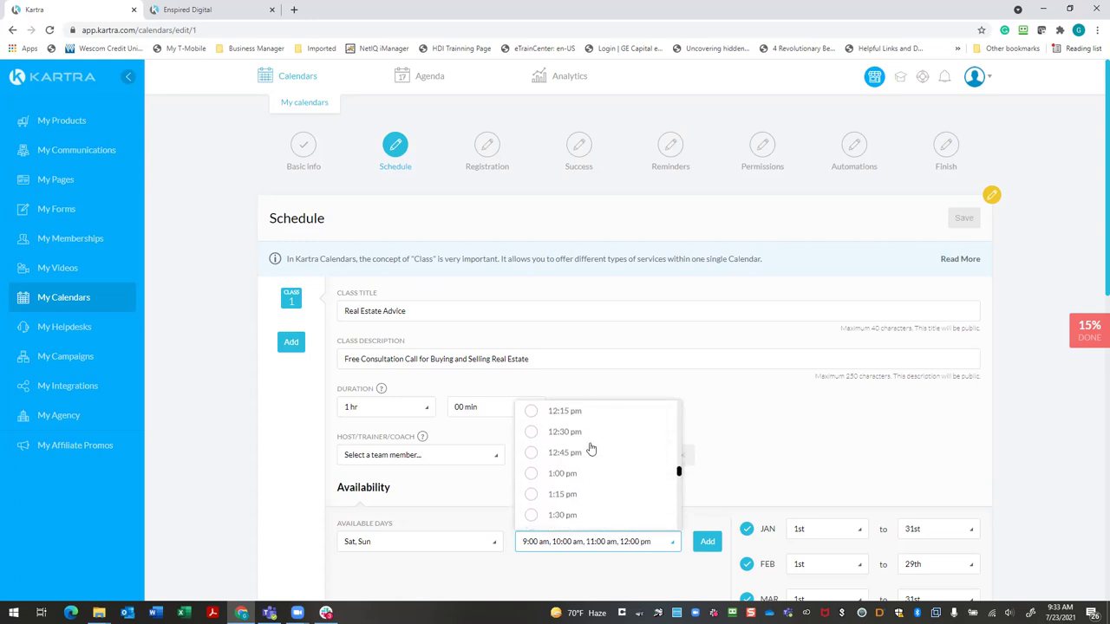
scroll(600, 455, up, 2)
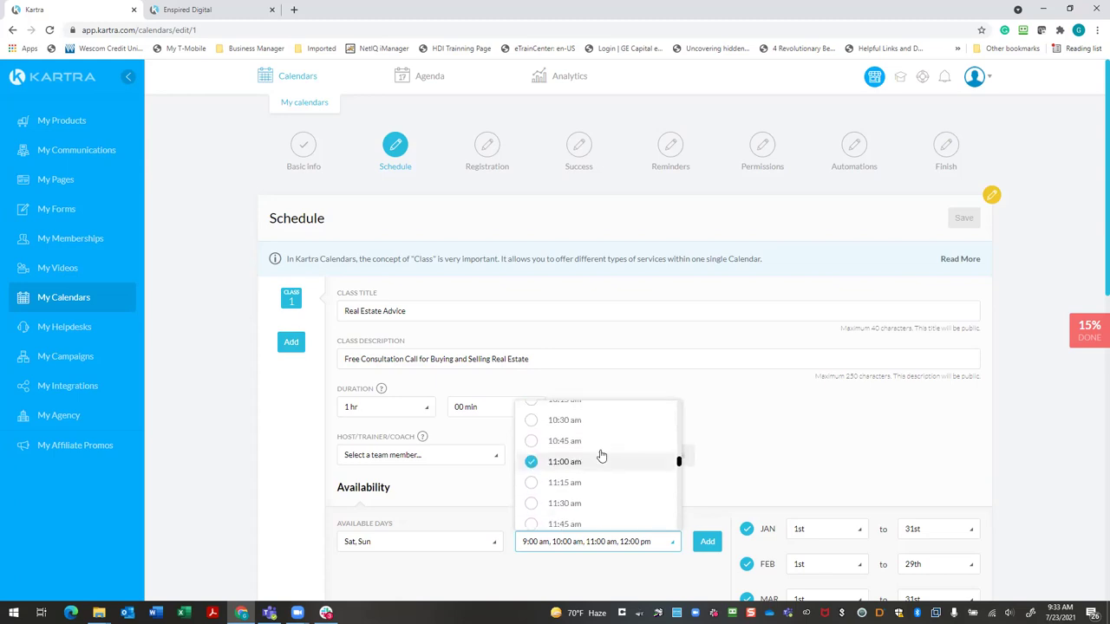
scroll(541, 503, down, 4)
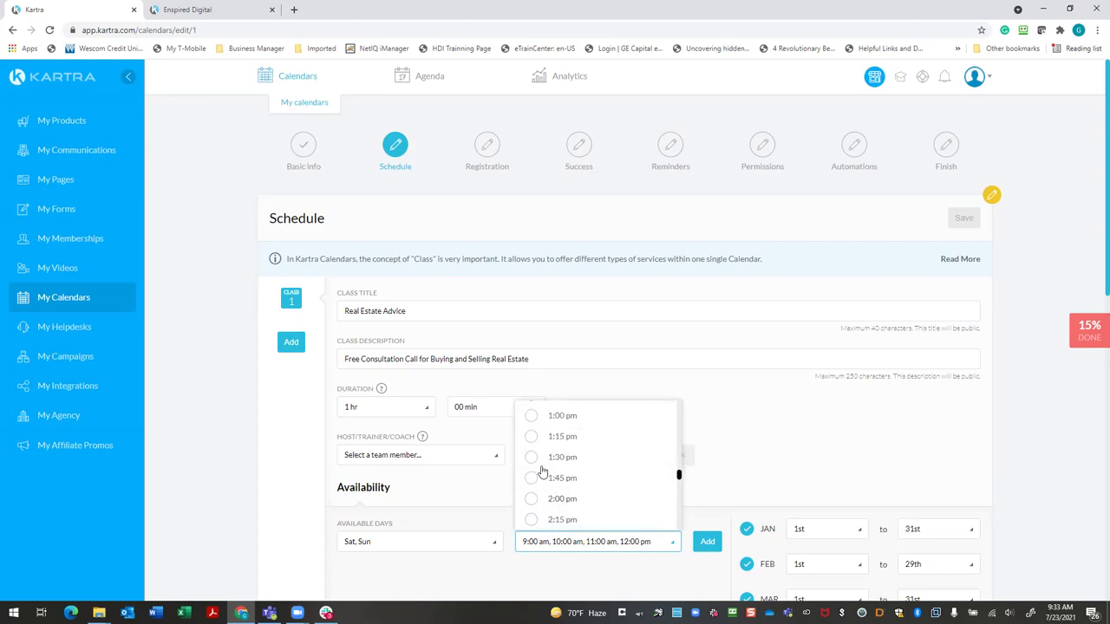
scroll(559, 483, up, 4)
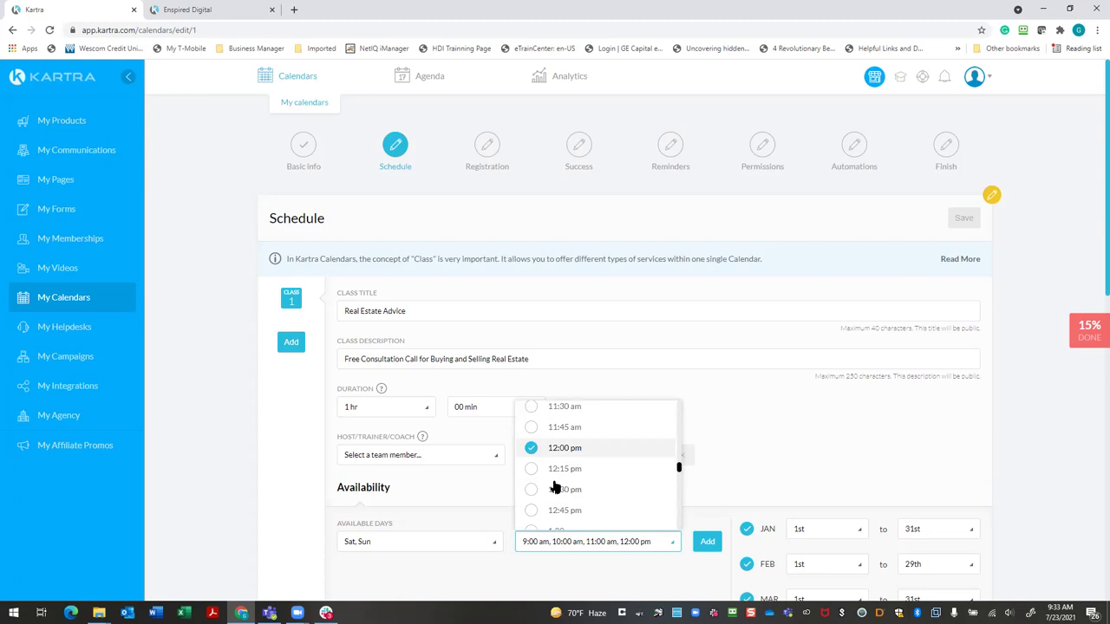
scroll(555, 486, down, 2)
click(538, 476)
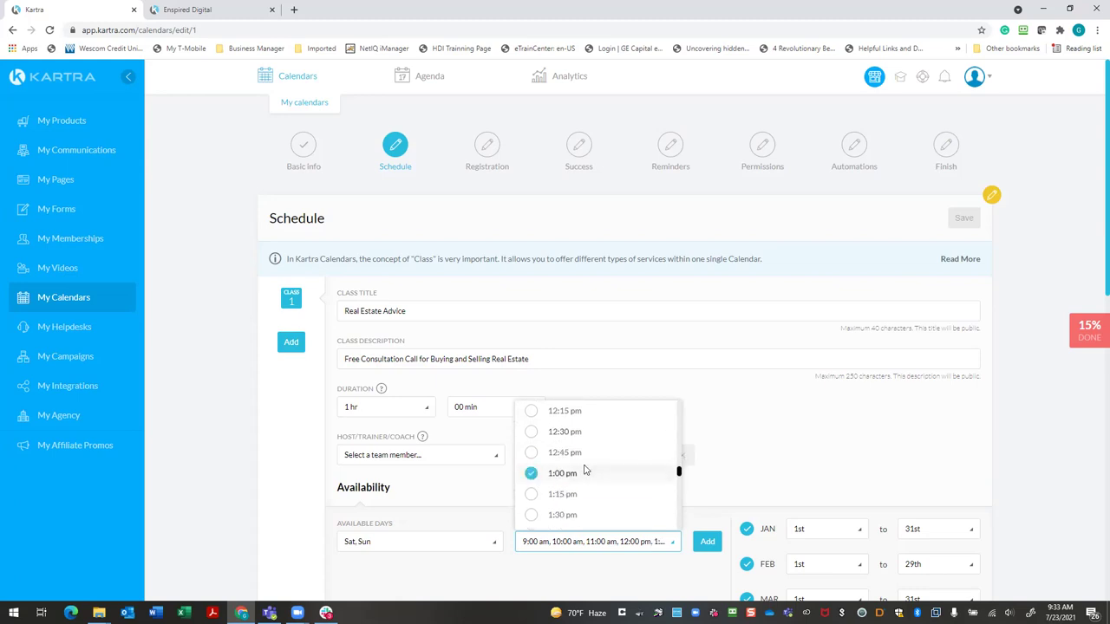
scroll(538, 476, down, 3)
click(531, 440)
scroll(536, 455, down, 3)
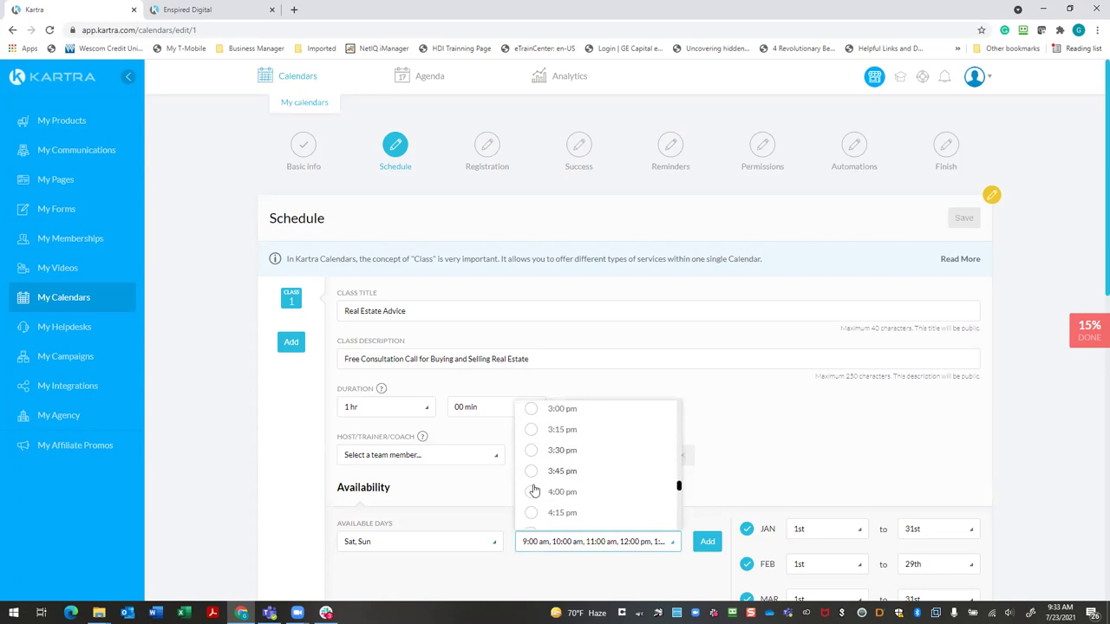
click(556, 490)
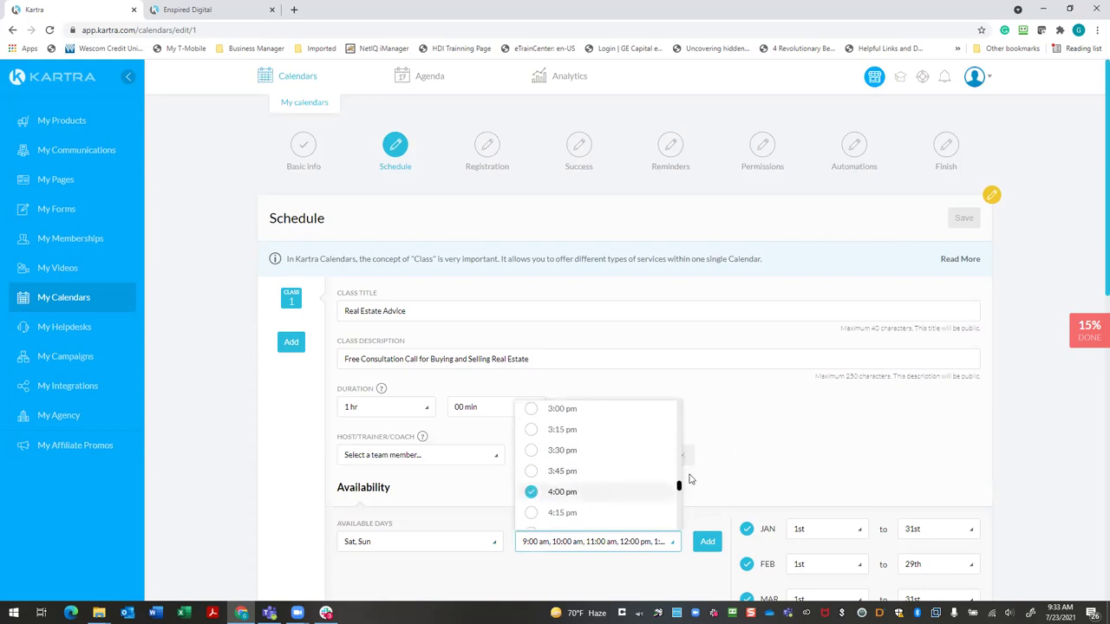
click(707, 544)
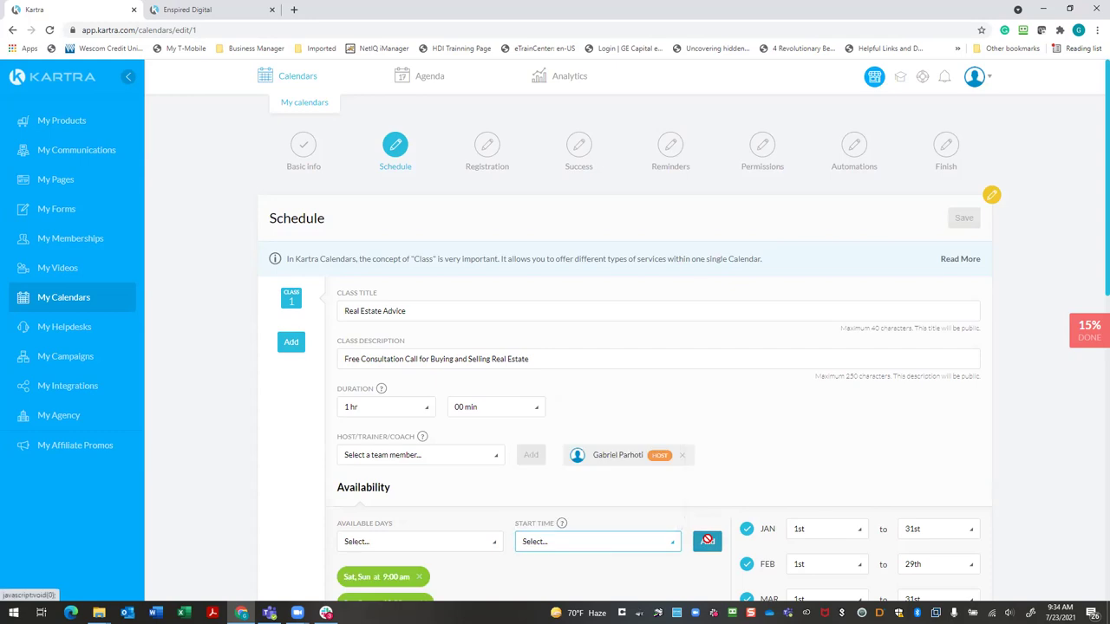
scroll(754, 473, down, 2)
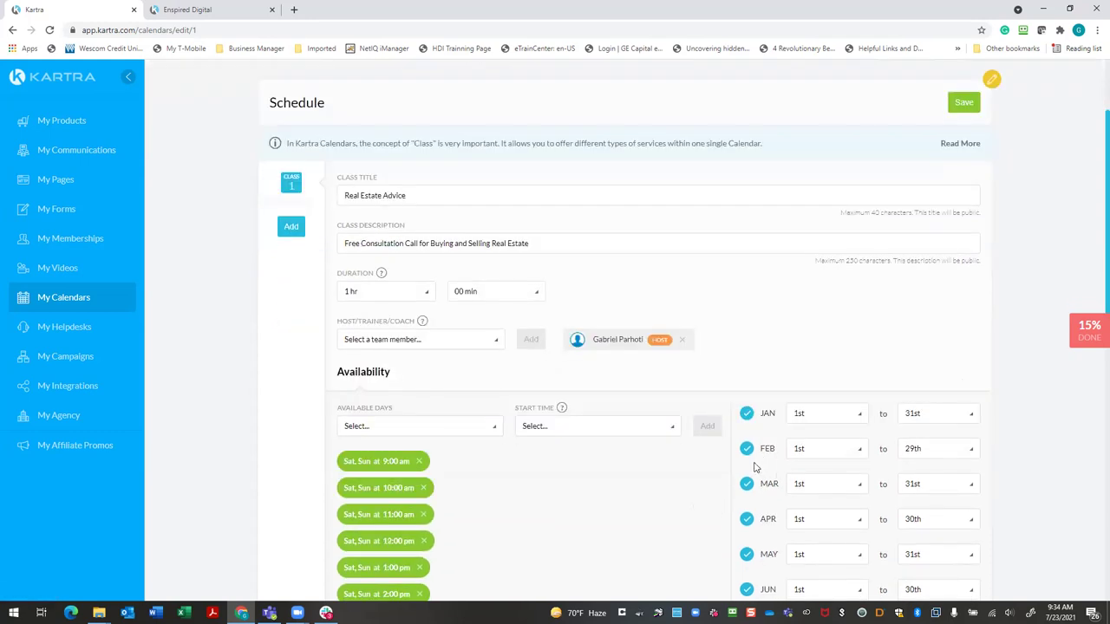
Set the available days to Monday through Friday
click(668, 433)
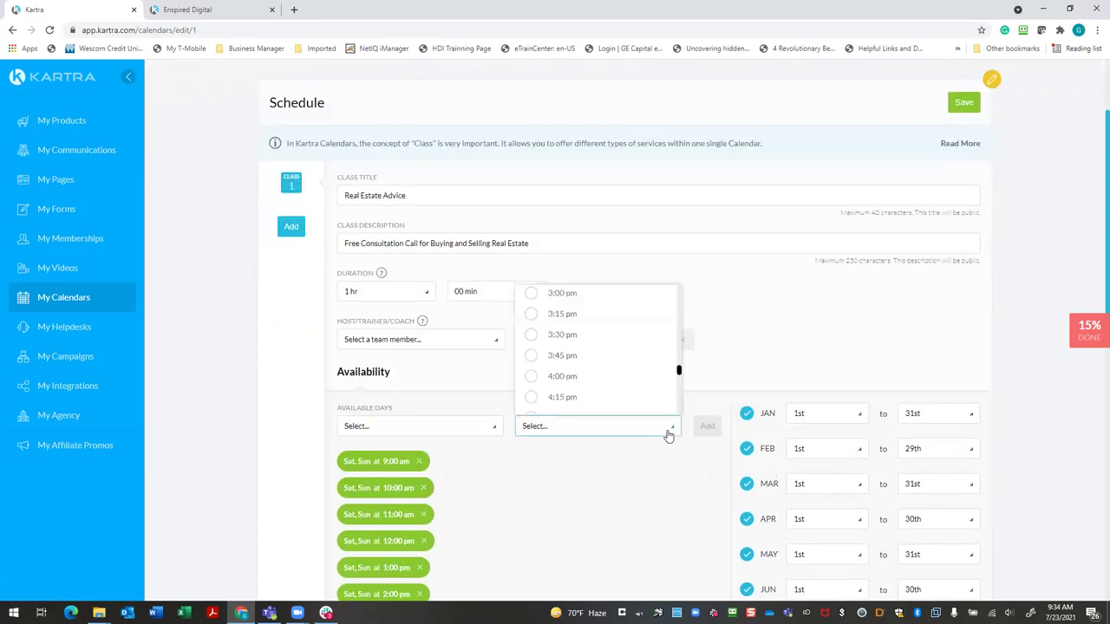
click(830, 375)
scroll(524, 362, up, 1)
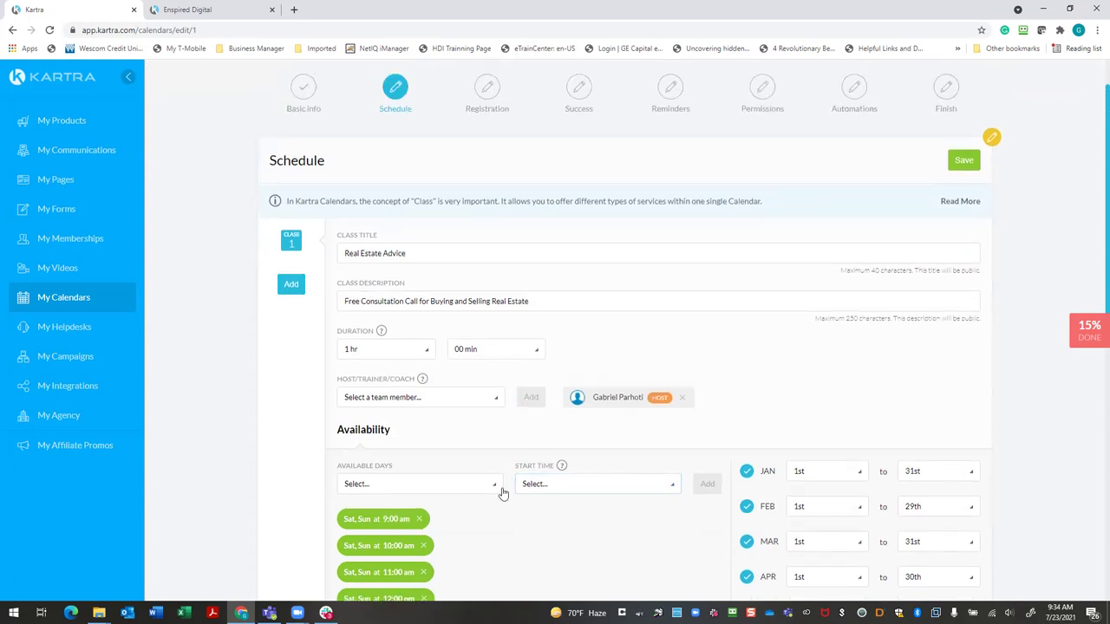
click(495, 487)
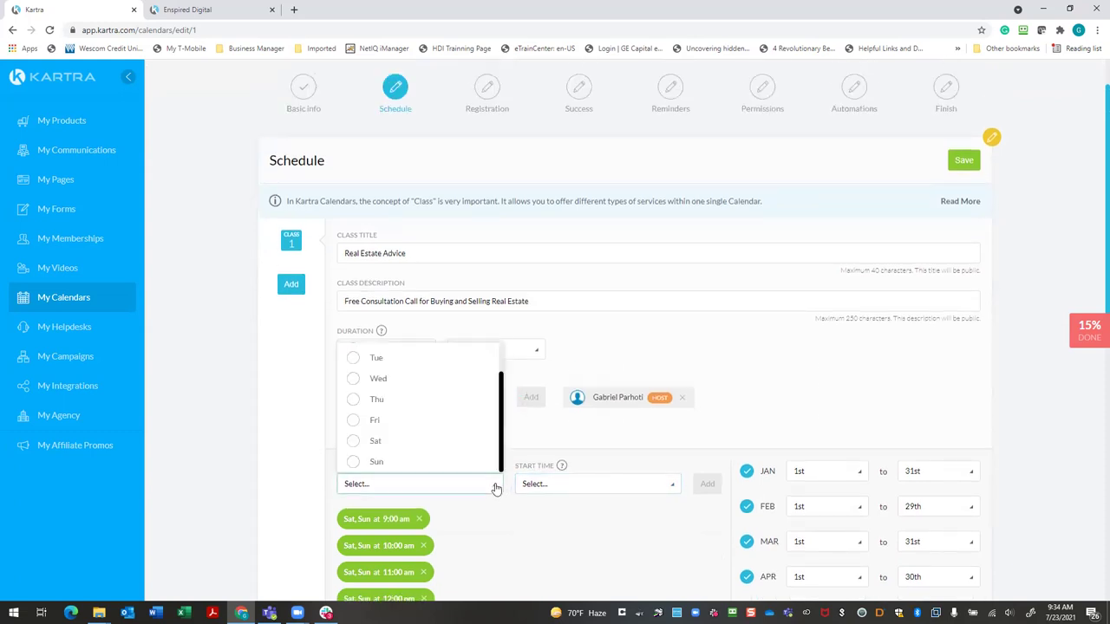
scroll(364, 372, up, 1)
click(354, 375)
click(355, 396)
click(355, 416)
click(355, 437)
click(352, 457)
click(539, 519)
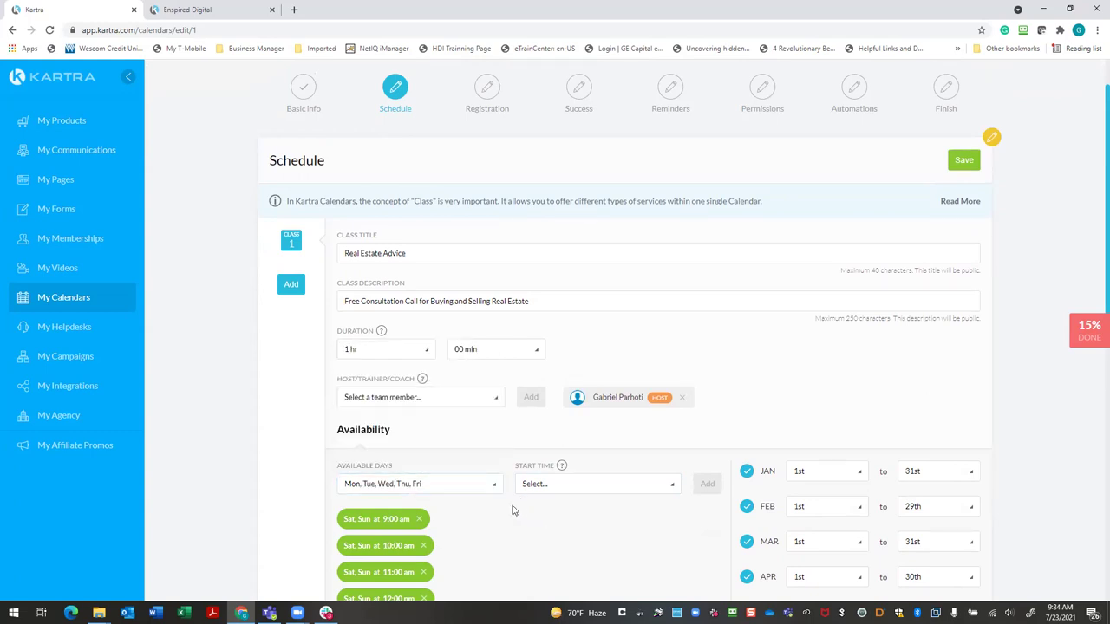
Add weekday start times of 6:00, 7:00 and 8:00 pm to the schedule
click(671, 485)
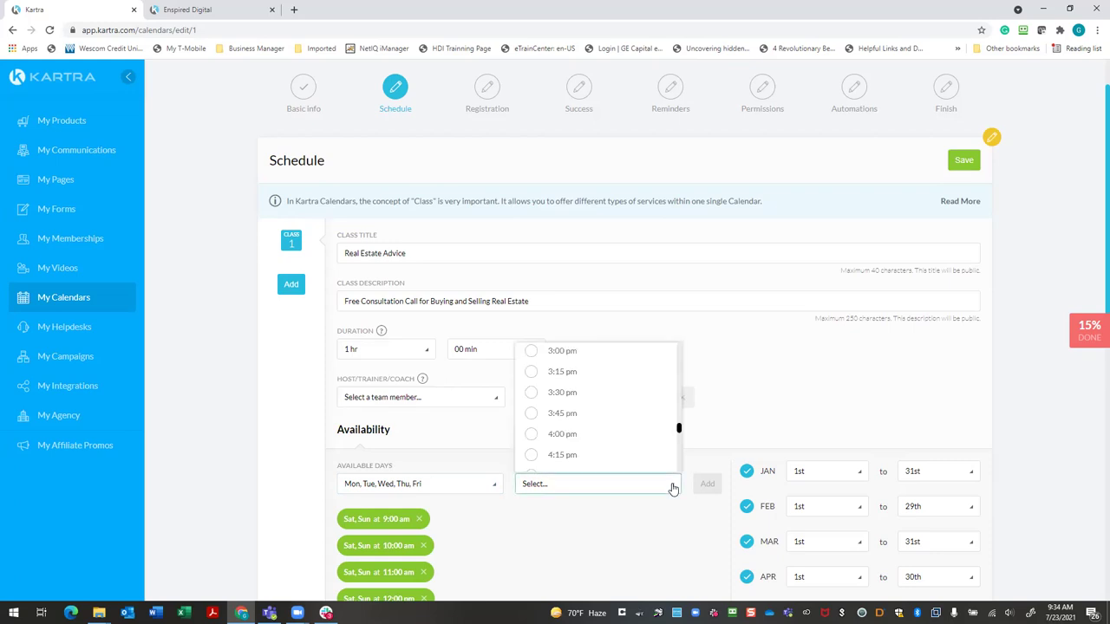
scroll(610, 458, down, 3)
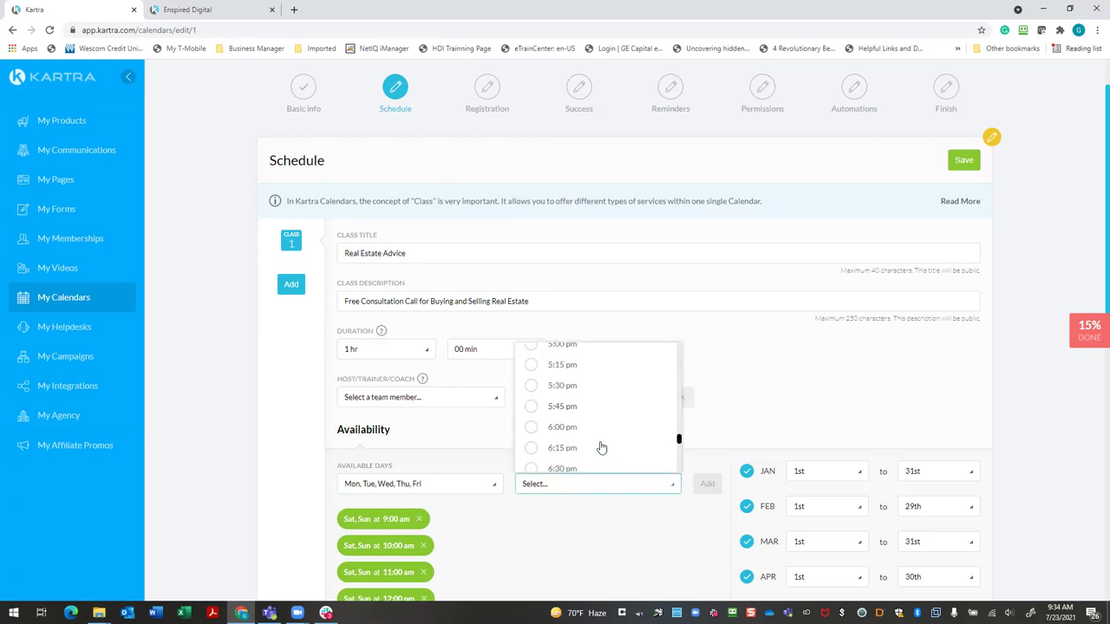
click(530, 429)
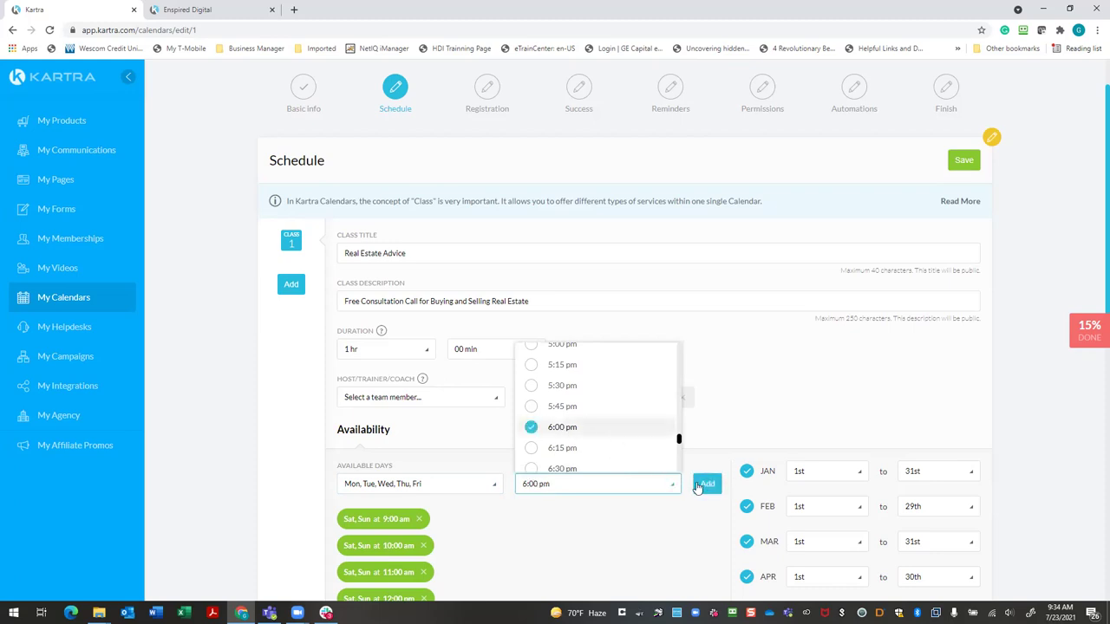
scroll(632, 456, down, 2)
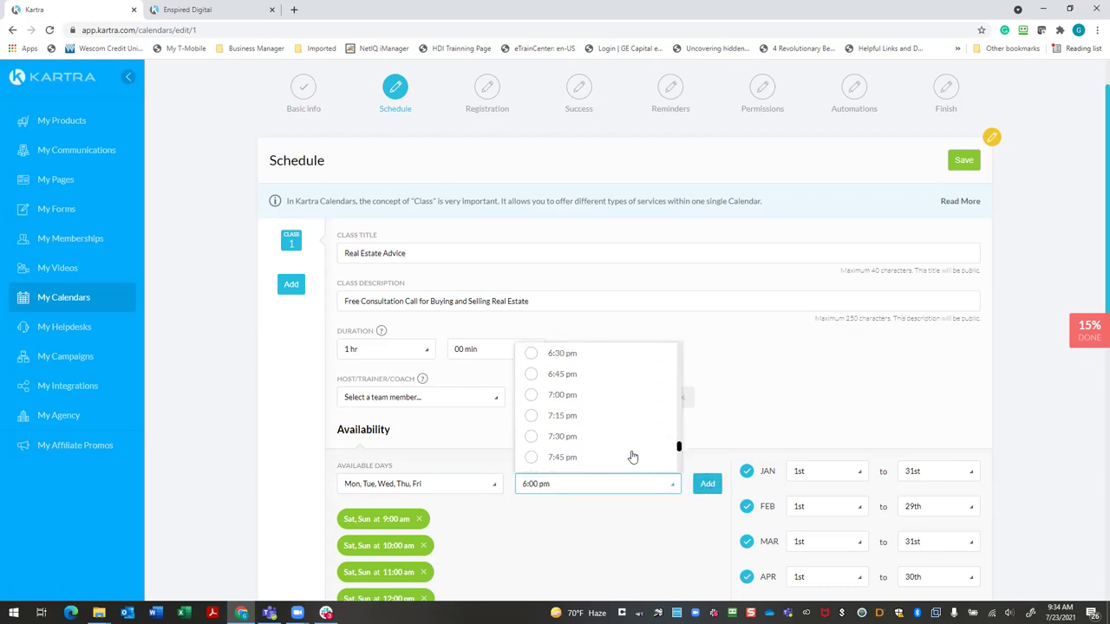
click(531, 395)
scroll(528, 450, down, 1)
click(530, 420)
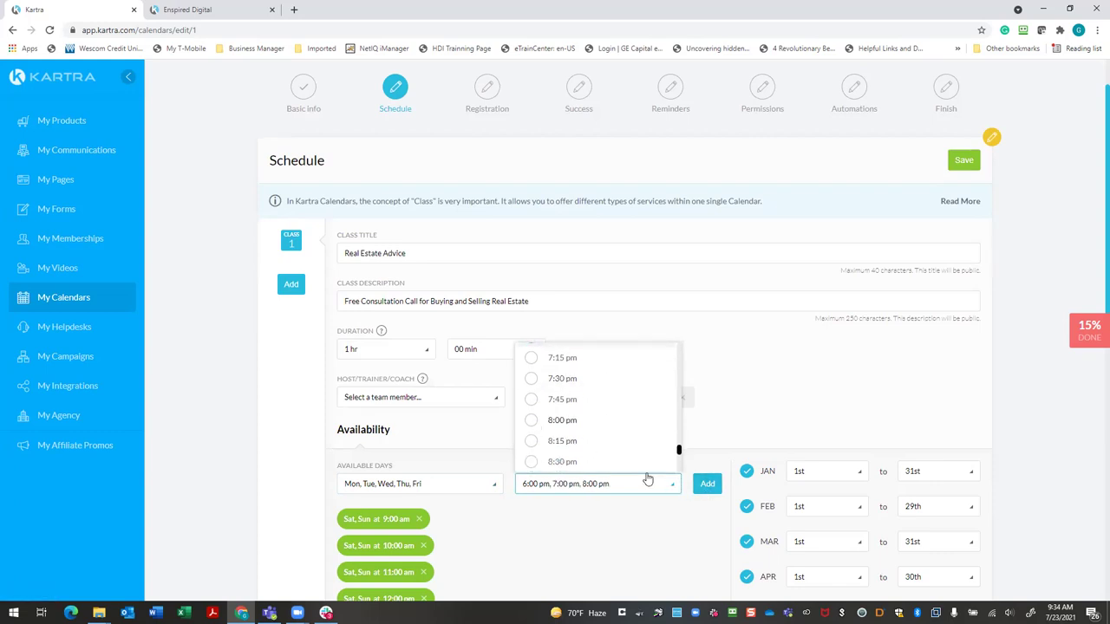
click(705, 486)
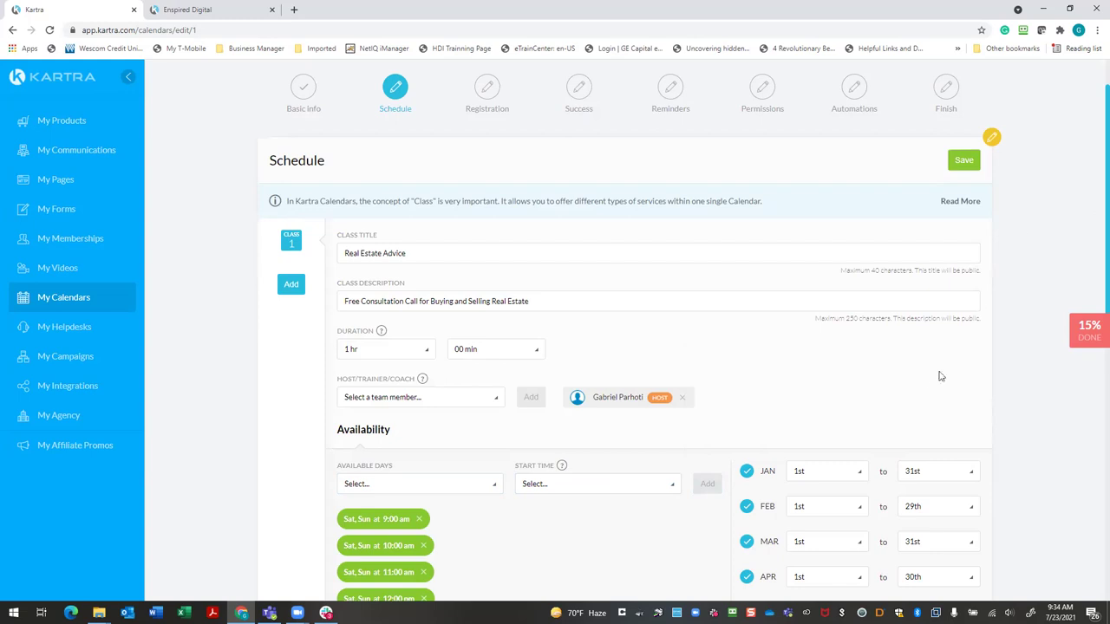
Switch off availability for January through June
scroll(929, 390, down, 2)
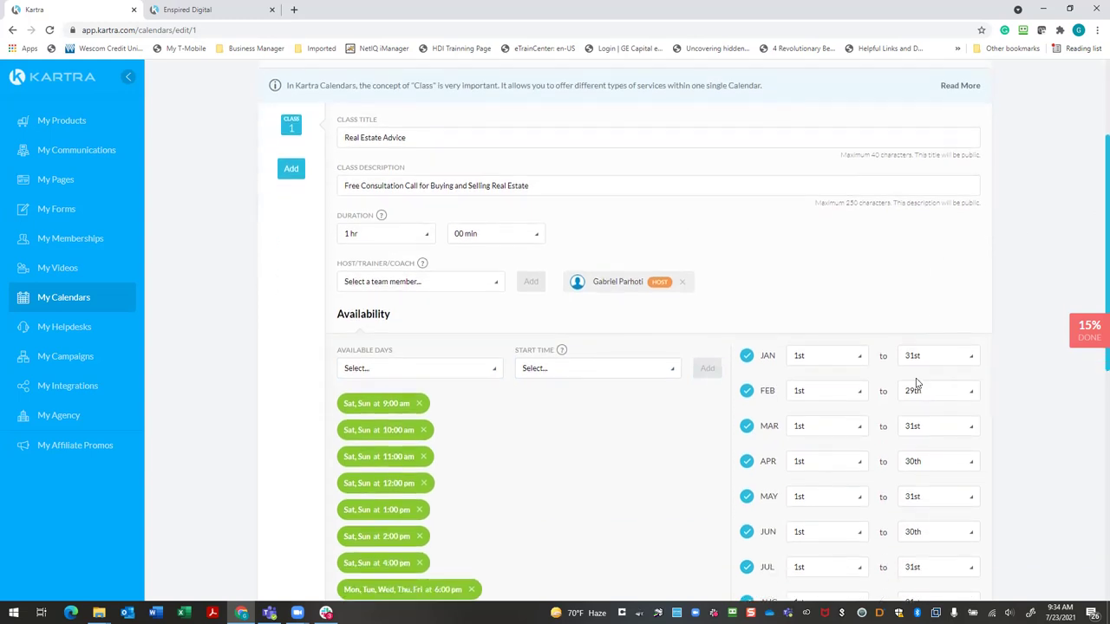
click(746, 356)
click(747, 390)
click(747, 427)
click(747, 461)
click(747, 496)
click(748, 532)
Start July availability on the 23rd
scroll(824, 506, down, 1)
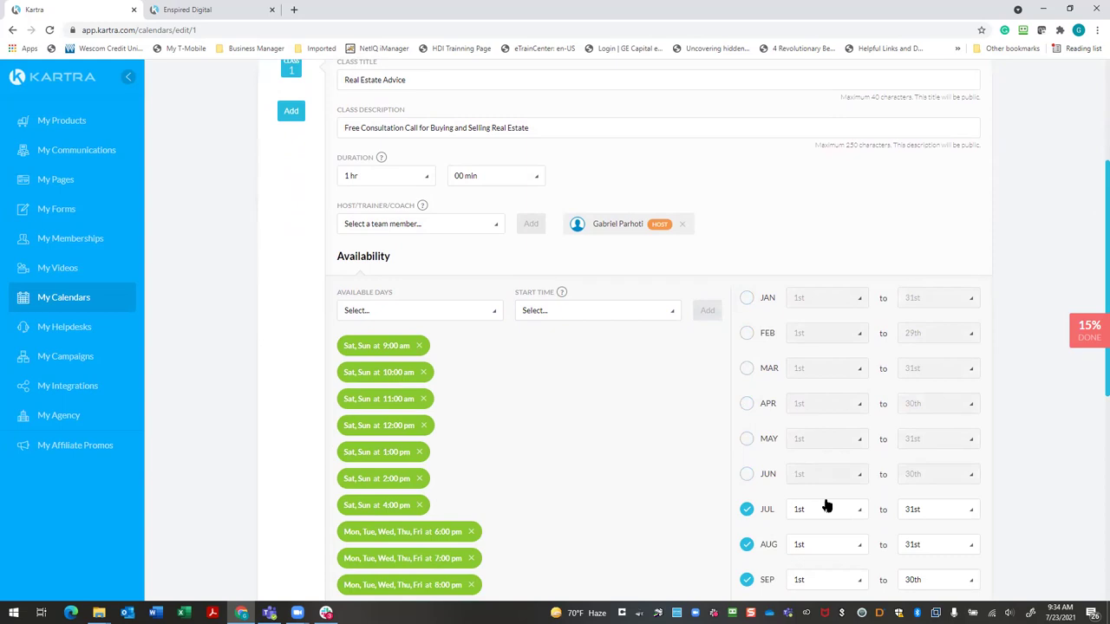
scroll(1082, 477, down, 2)
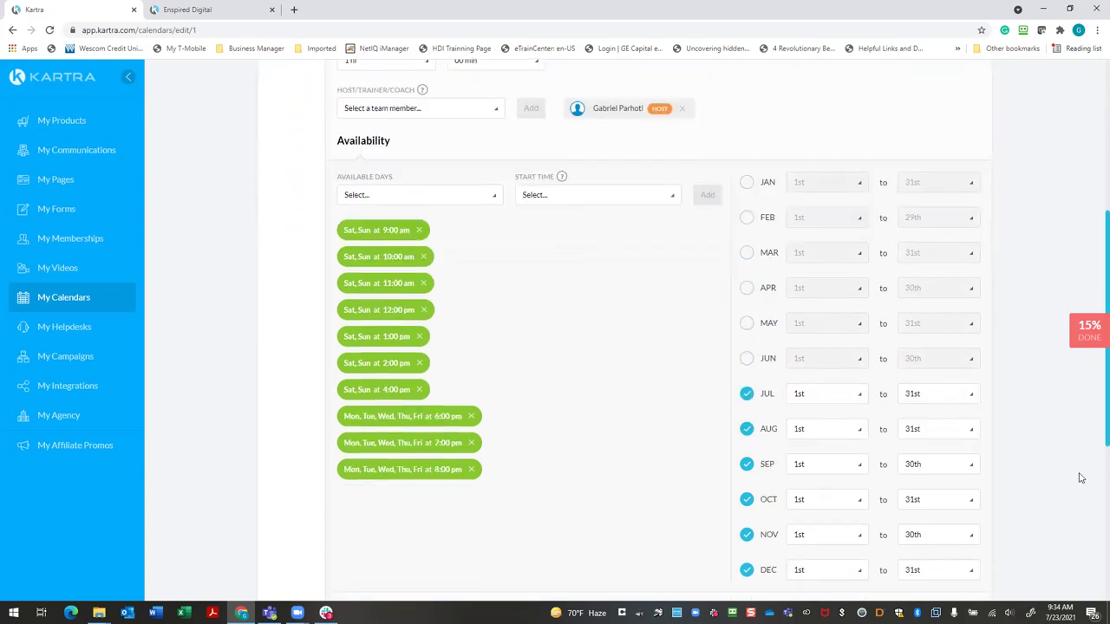
click(856, 398)
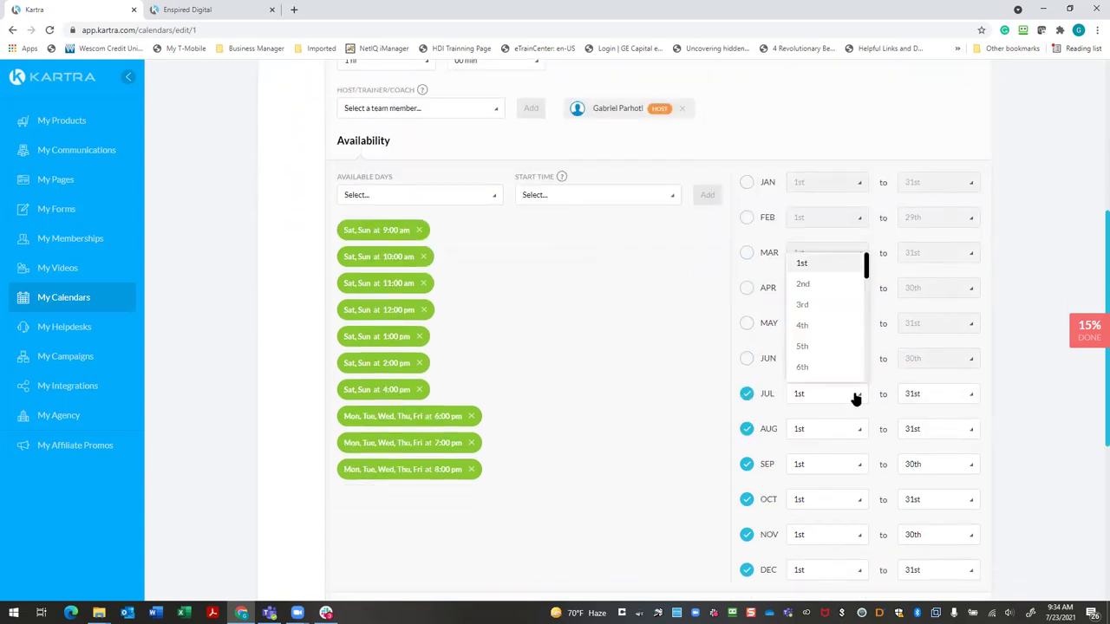
scroll(838, 381, down, 2)
scroll(829, 374, down, 2)
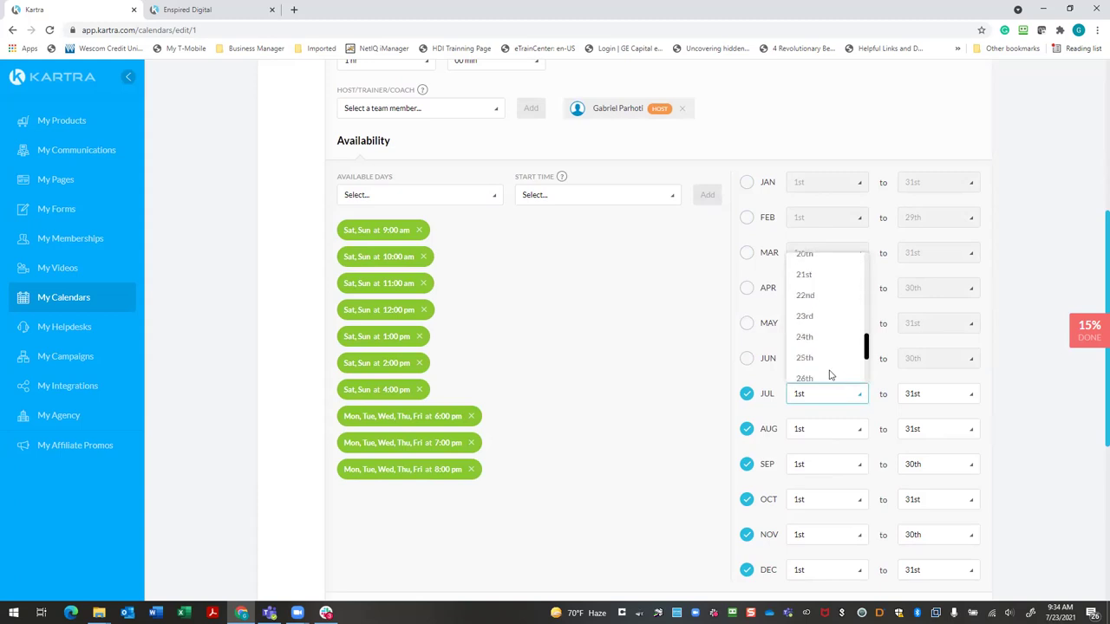
click(802, 323)
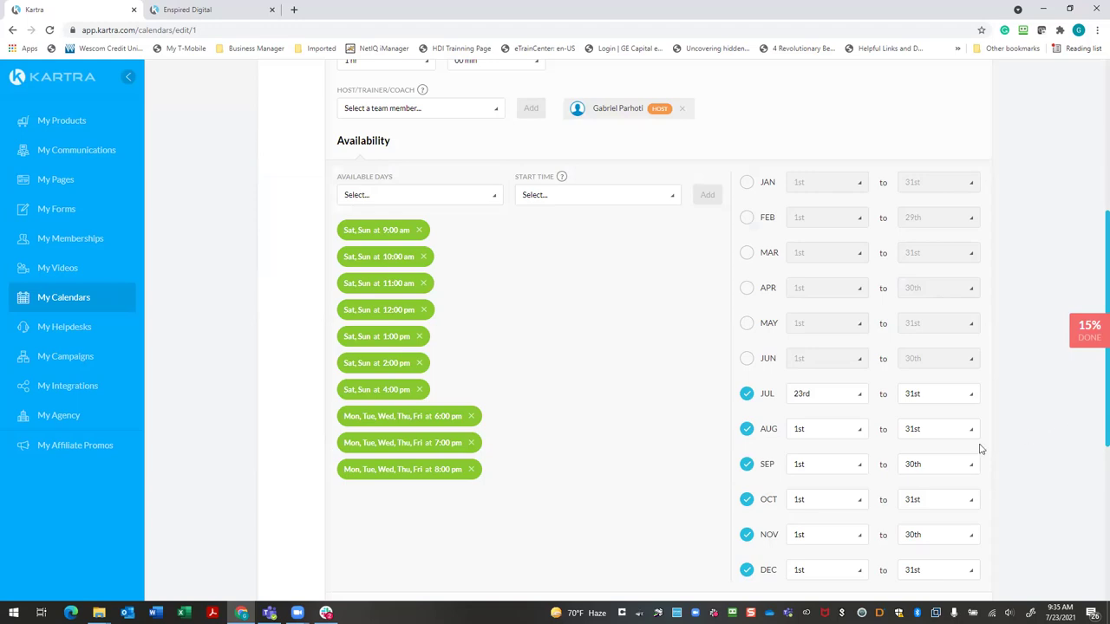
Switch off availability for August through December
click(747, 429)
click(746, 465)
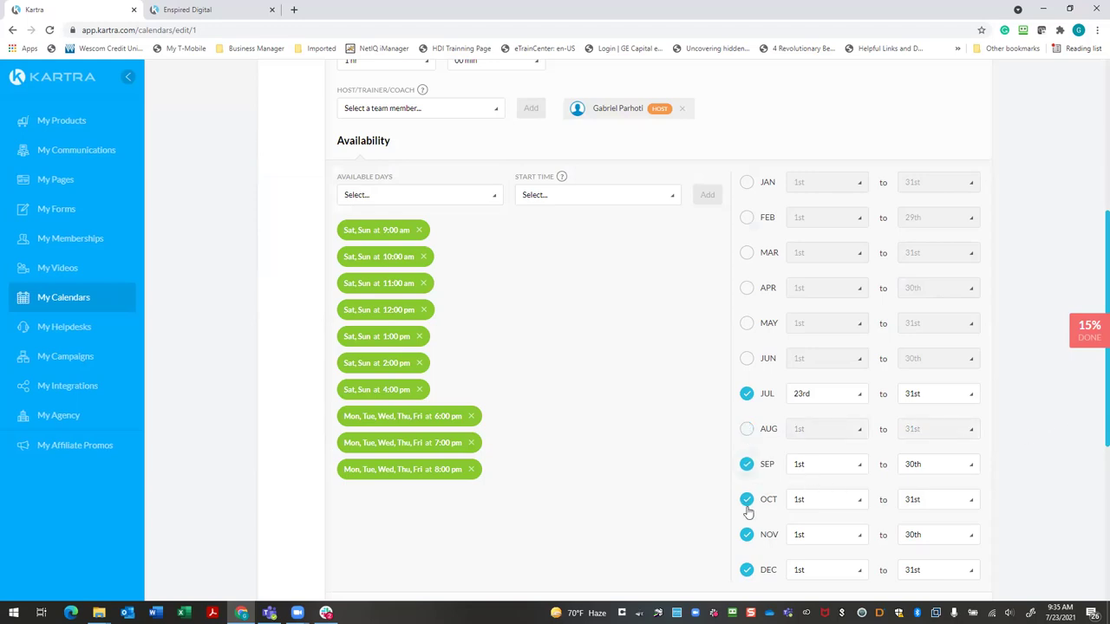
click(746, 499)
click(747, 535)
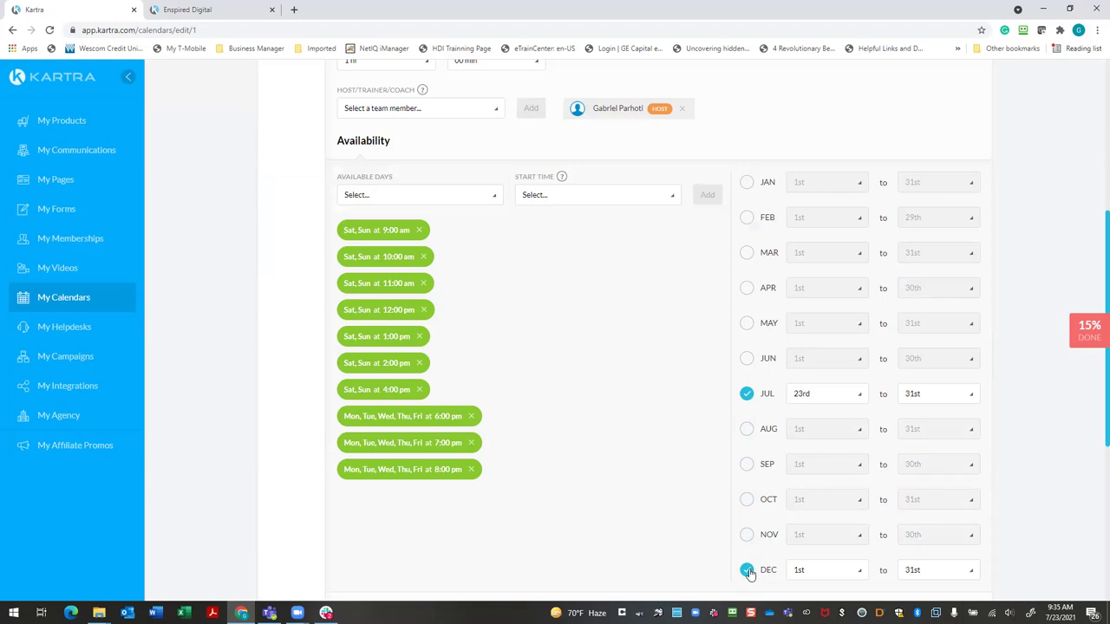
click(747, 570)
scroll(760, 550, down, 3)
scroll(824, 502, up, 2)
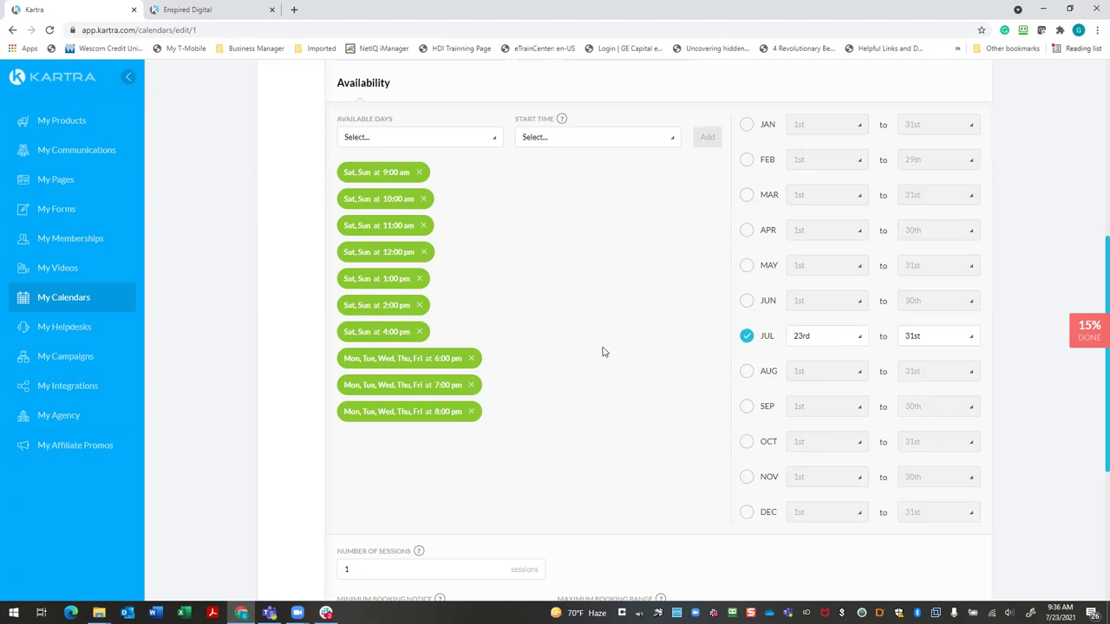
scroll(604, 351, down, 2)
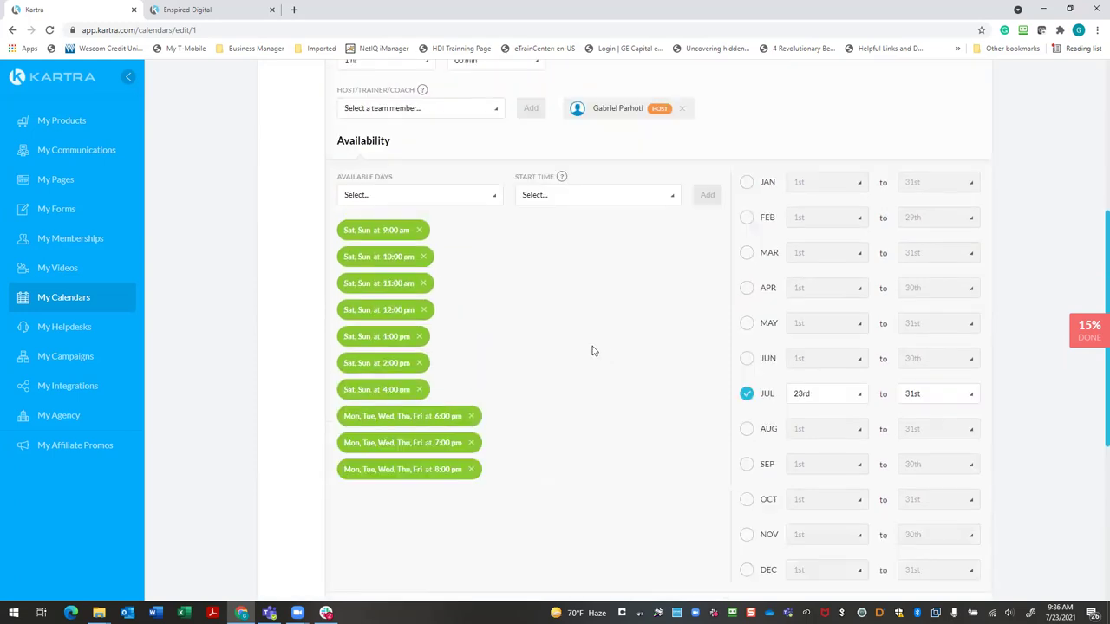
scroll(627, 338, down, 3)
scroll(632, 344, down, 2)
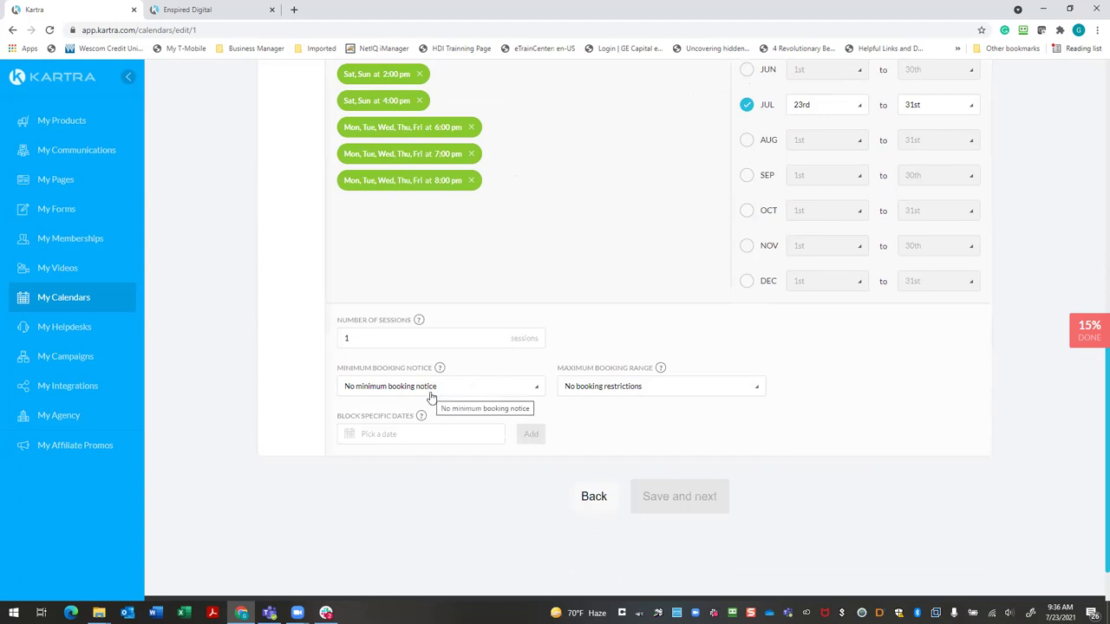
click(539, 389)
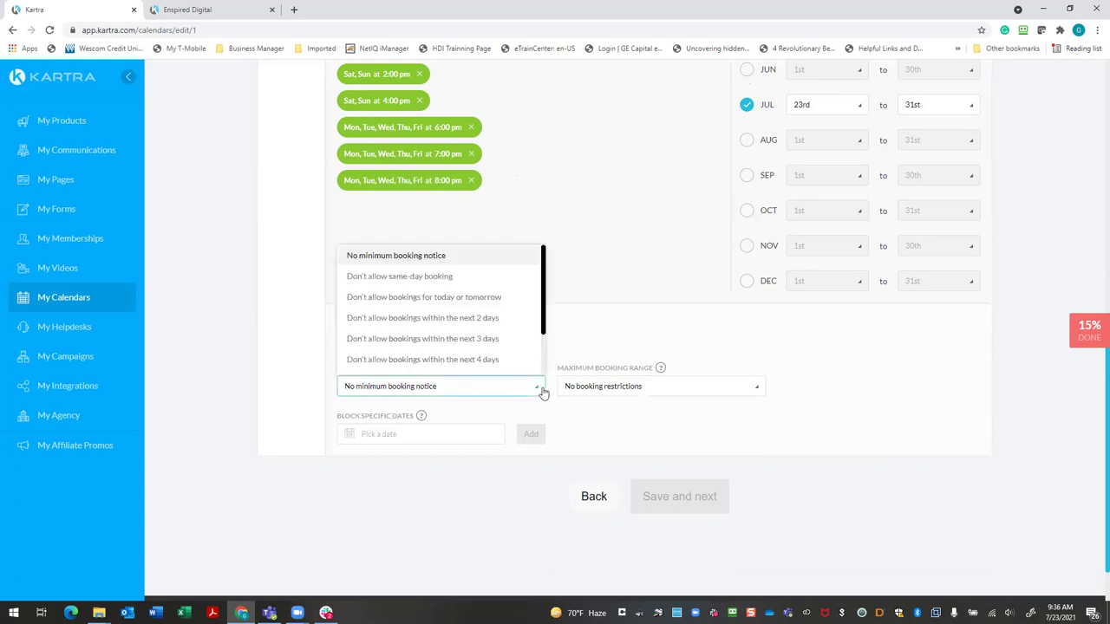
click(609, 342)
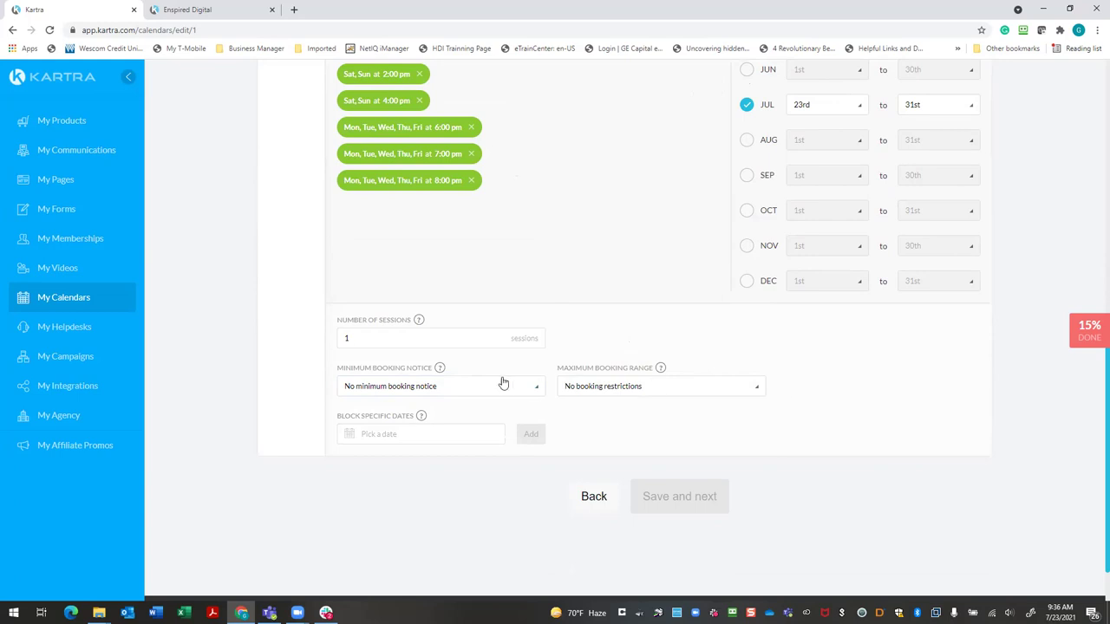
click(536, 390)
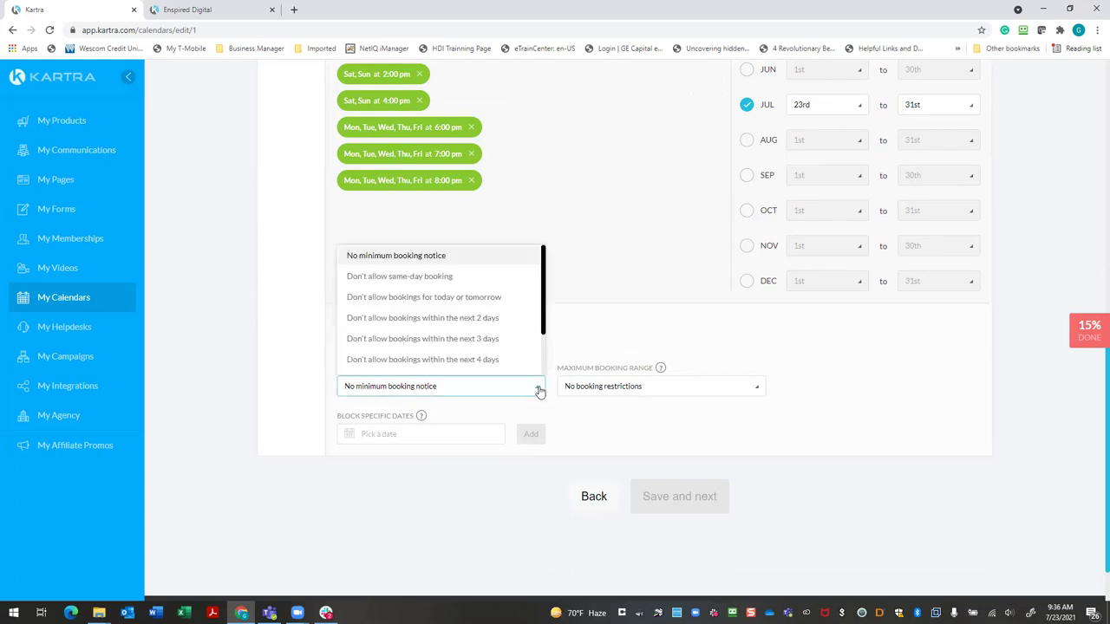
click(643, 338)
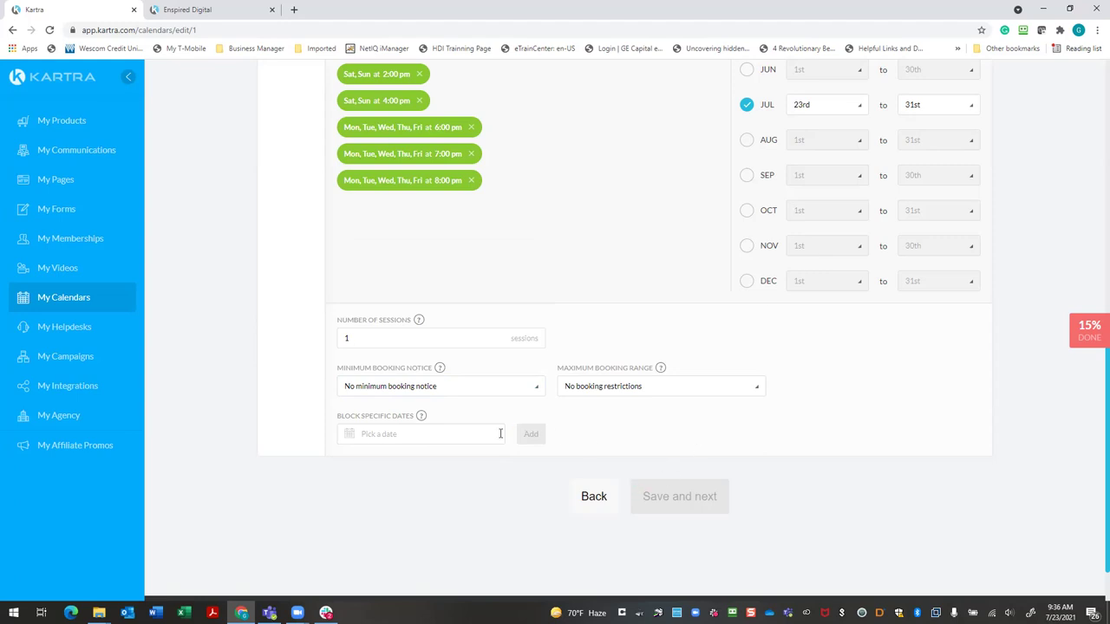
click(472, 433)
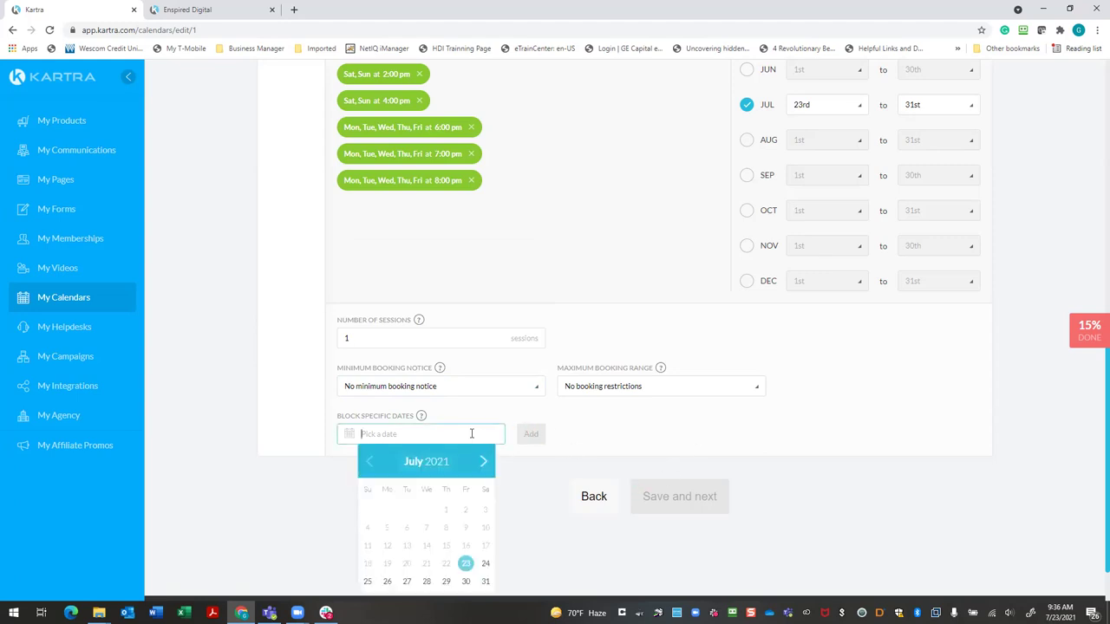
click(649, 448)
scroll(669, 433, down, 2)
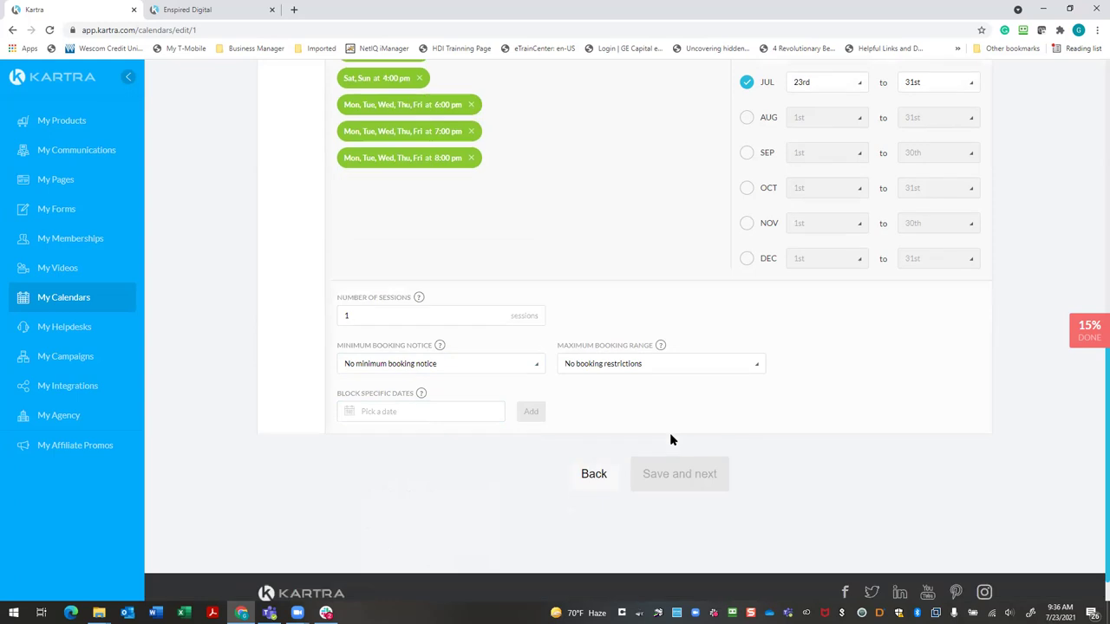
scroll(670, 433, up, 6)
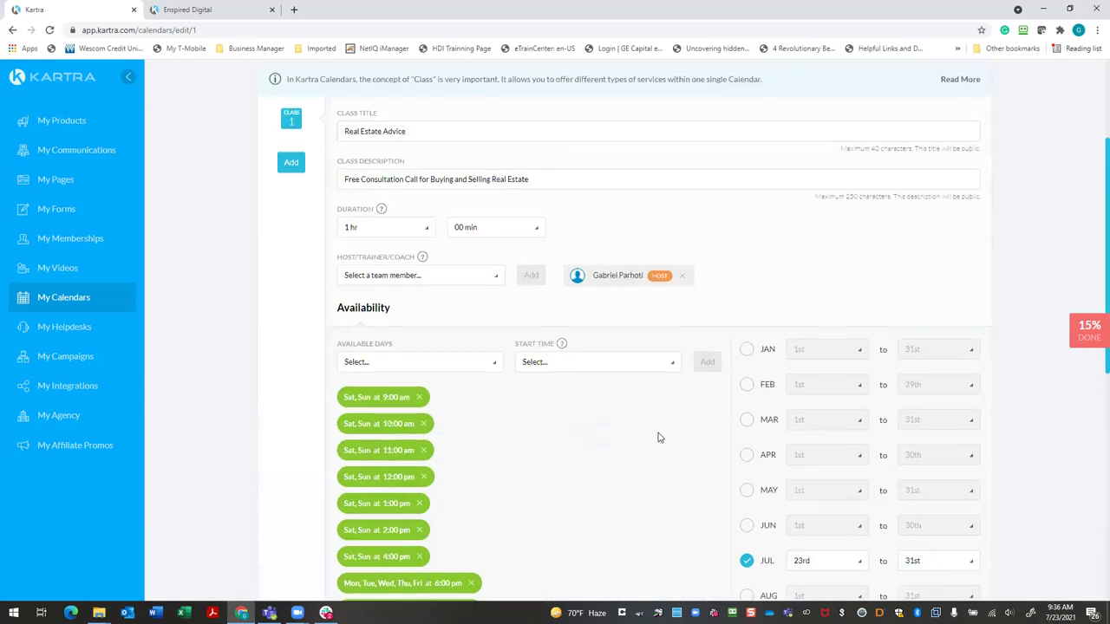
Save the class schedule and continue to the registration settings
scroll(657, 438, up, 2)
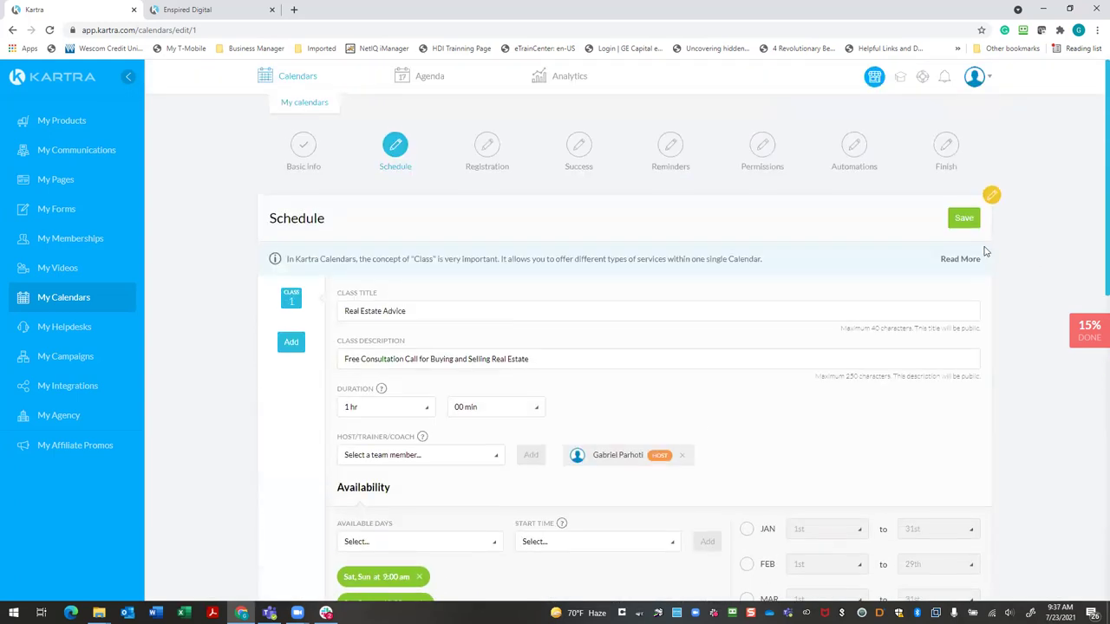
click(964, 219)
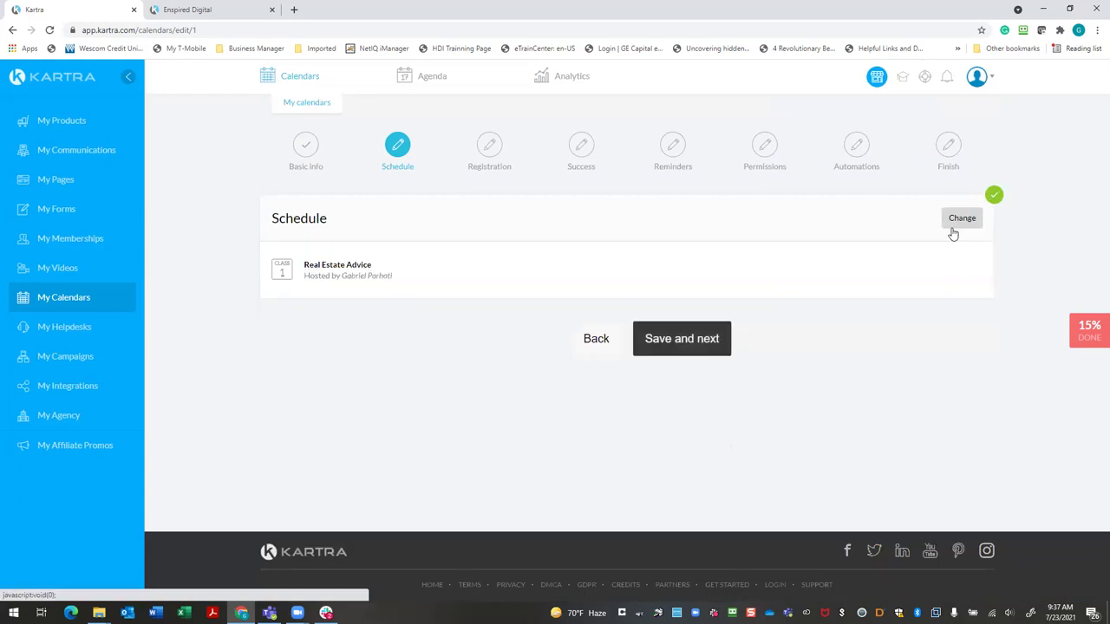
click(706, 340)
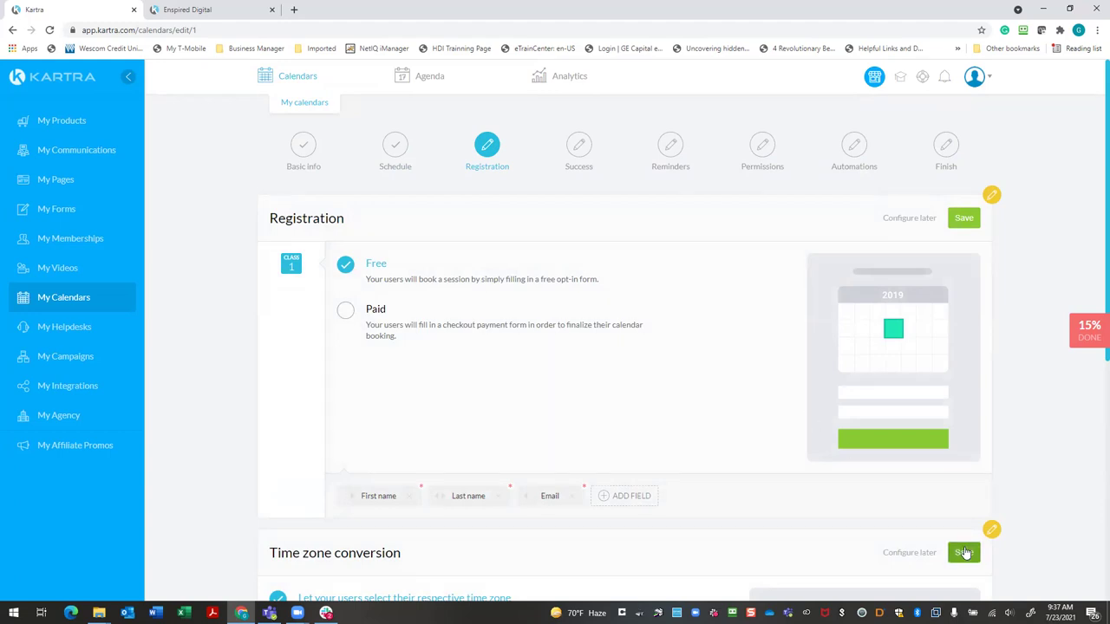
Save the time zone conversion and Free registration settings, advancing to Success confirmation
click(963, 553)
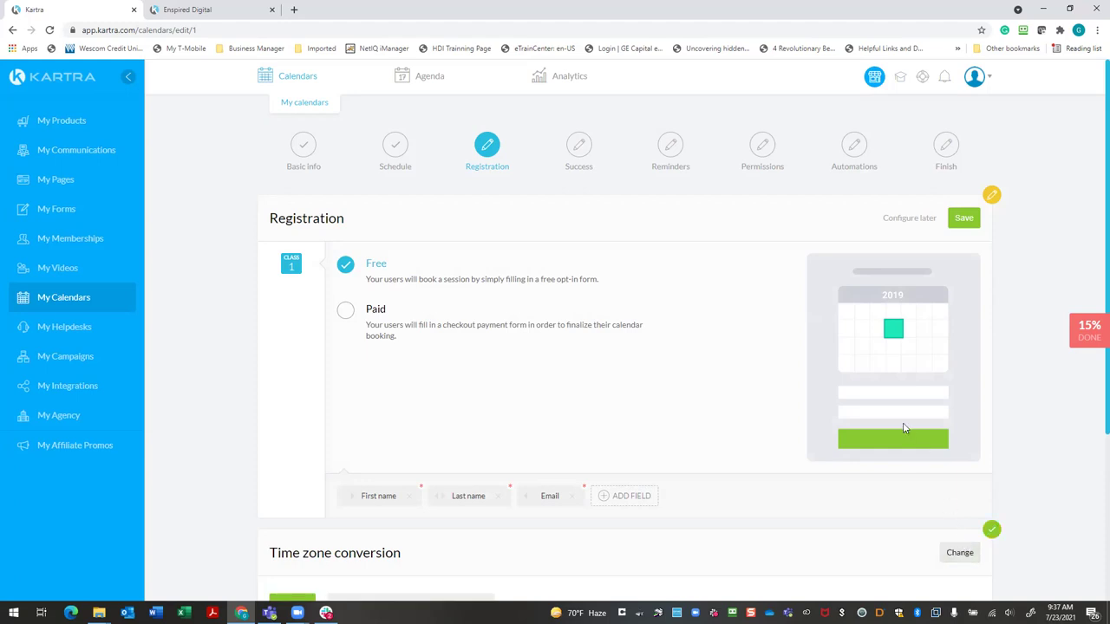
scroll(794, 437, down, 1)
scroll(794, 436, down, 3)
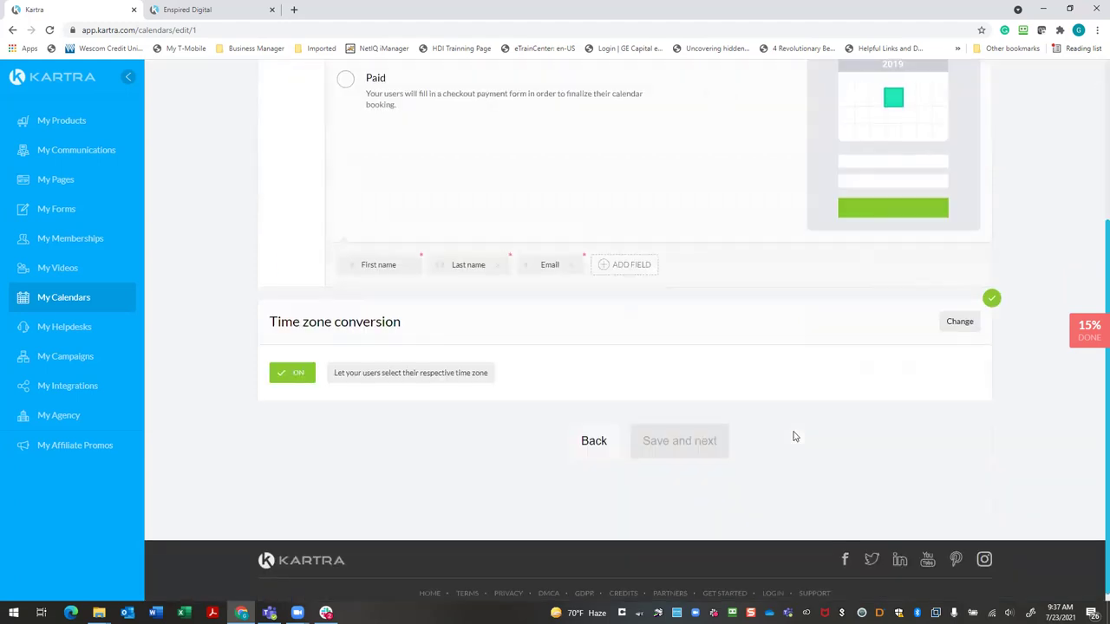
scroll(794, 436, up, 3)
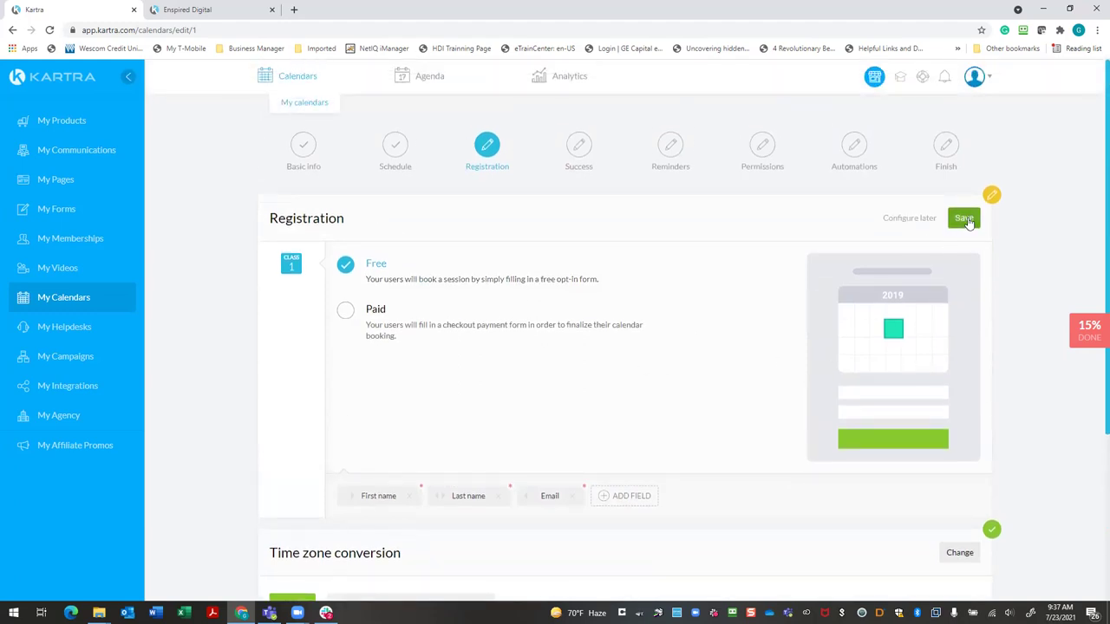
click(964, 218)
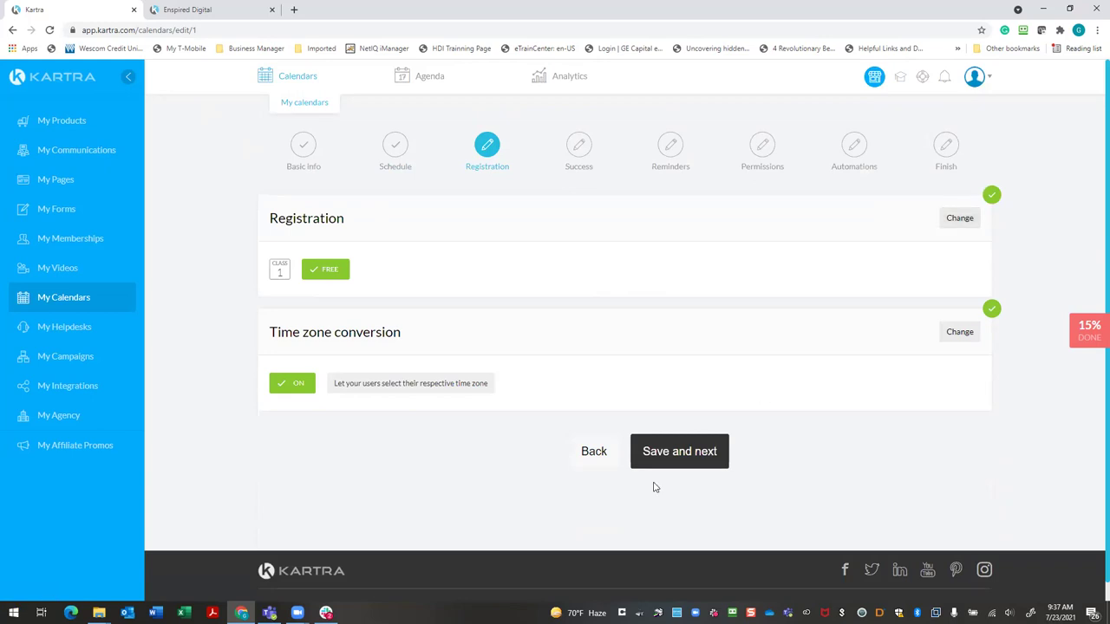
click(680, 452)
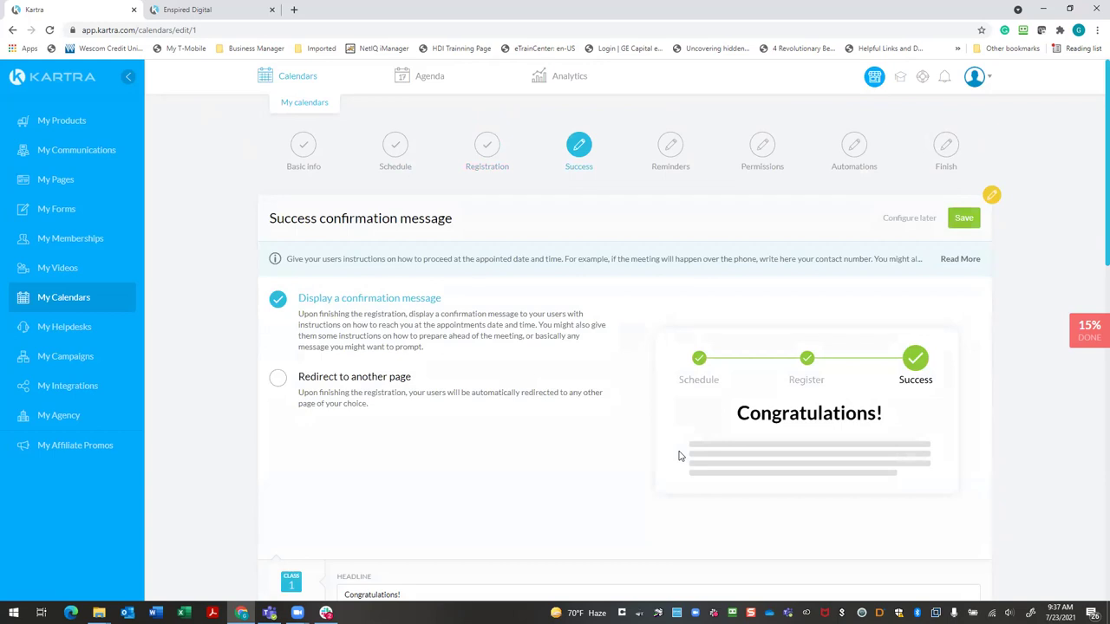
Book a sample Monday 26 July 9:00 am slot up to 'Almost done!', then return to Kartra
scroll(889, 436, down, 2)
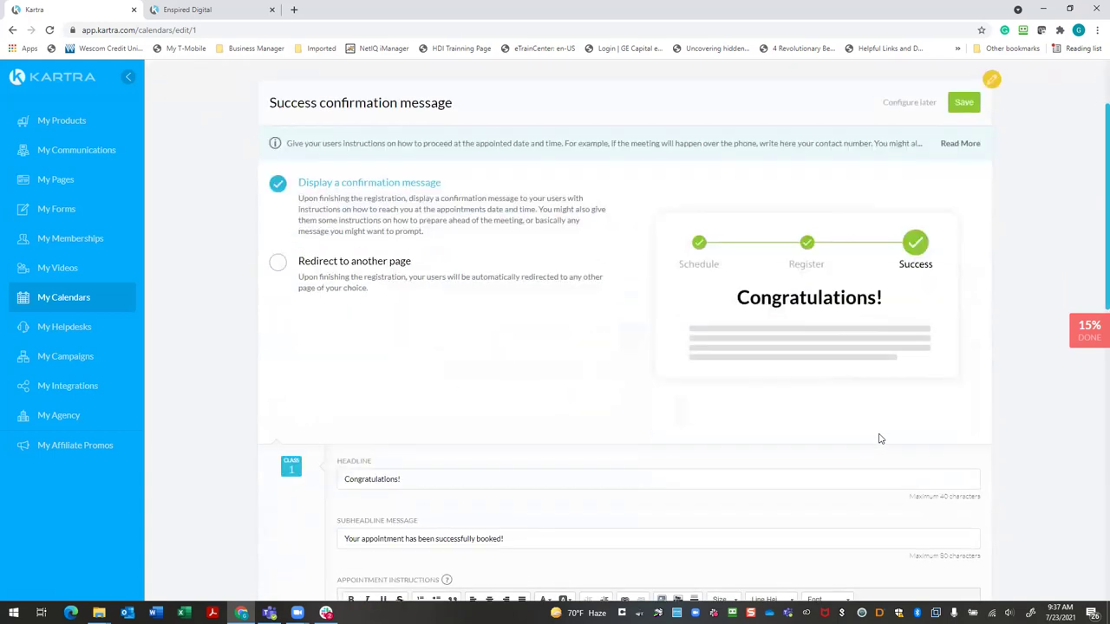
scroll(878, 439, up, 2)
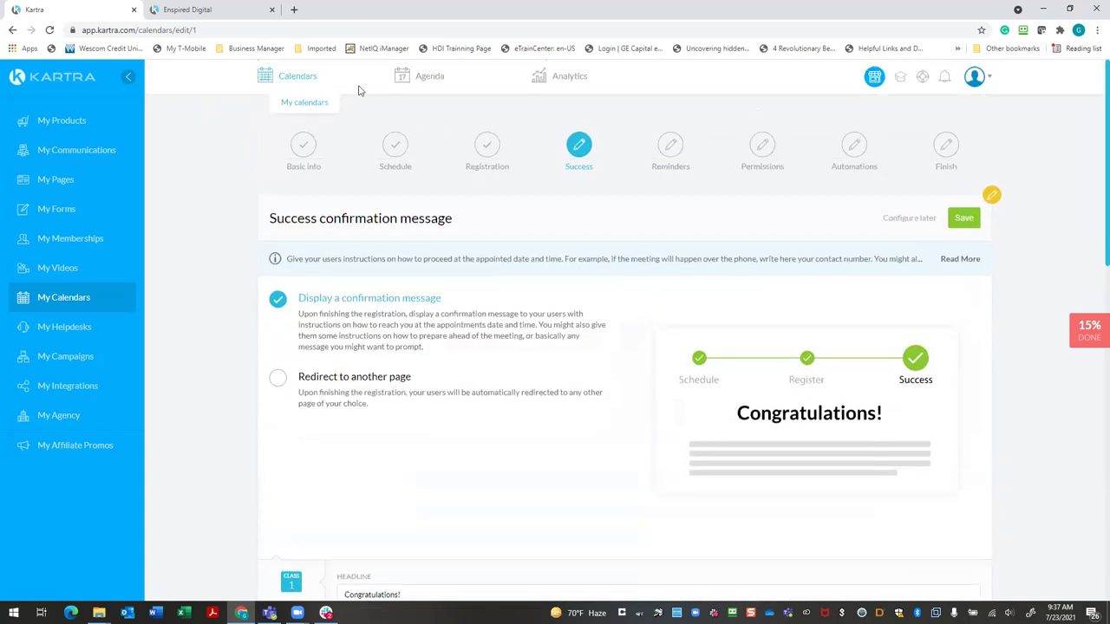
click(247, 13)
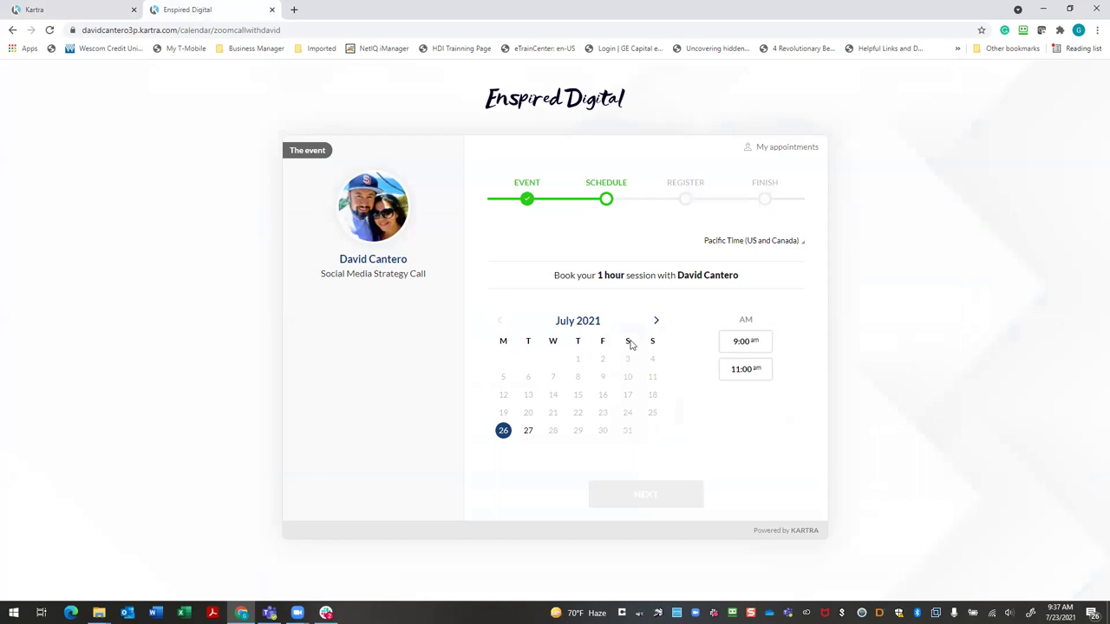
click(735, 347)
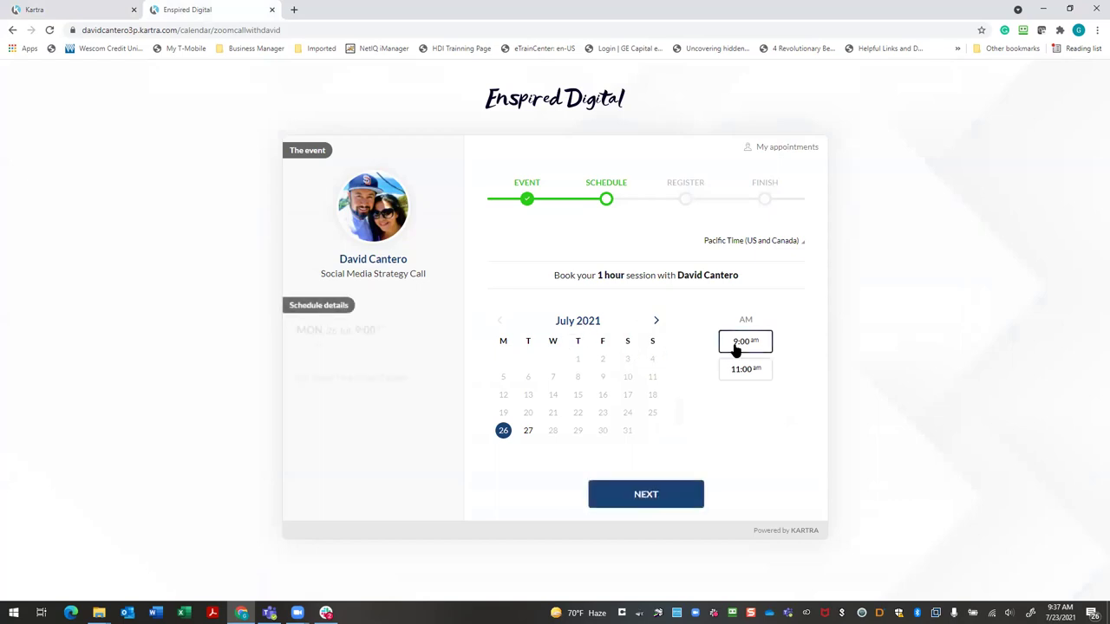
click(646, 497)
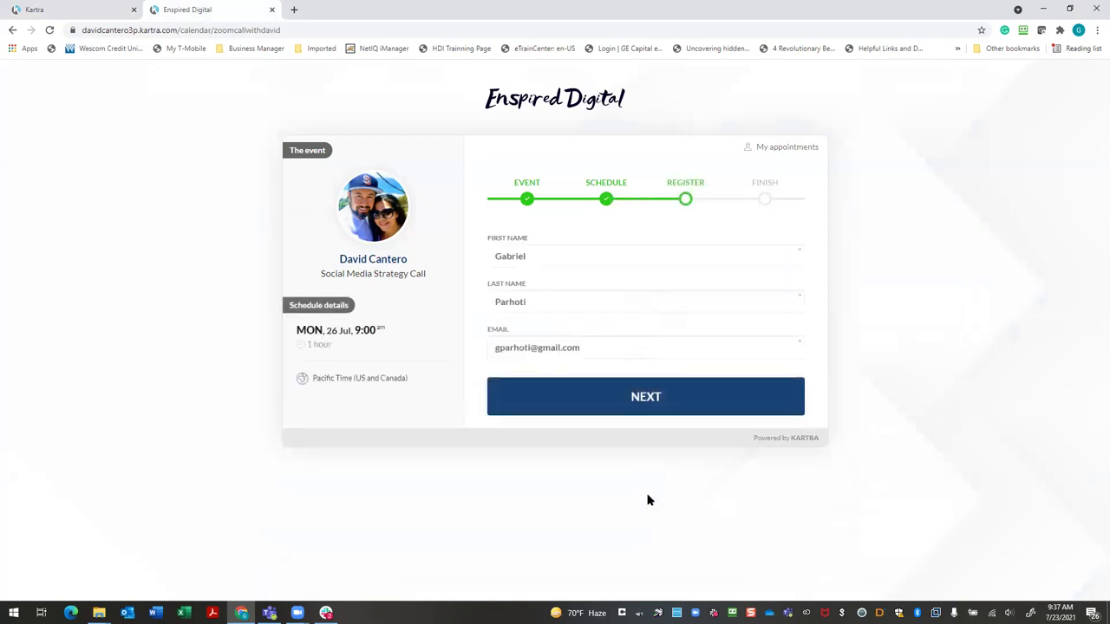
click(671, 405)
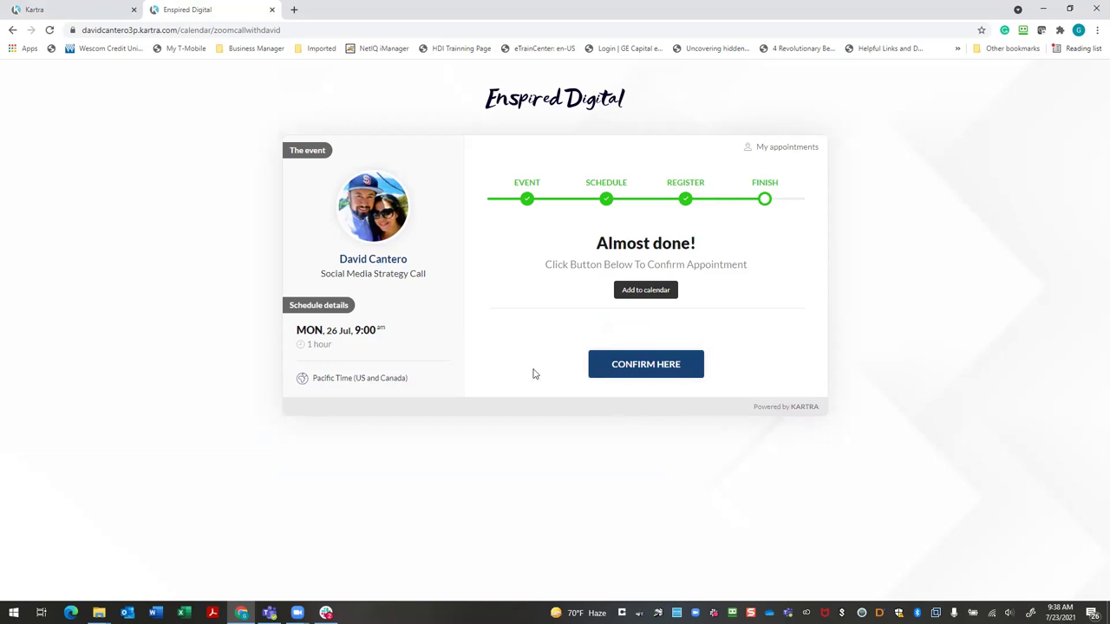
click(104, 13)
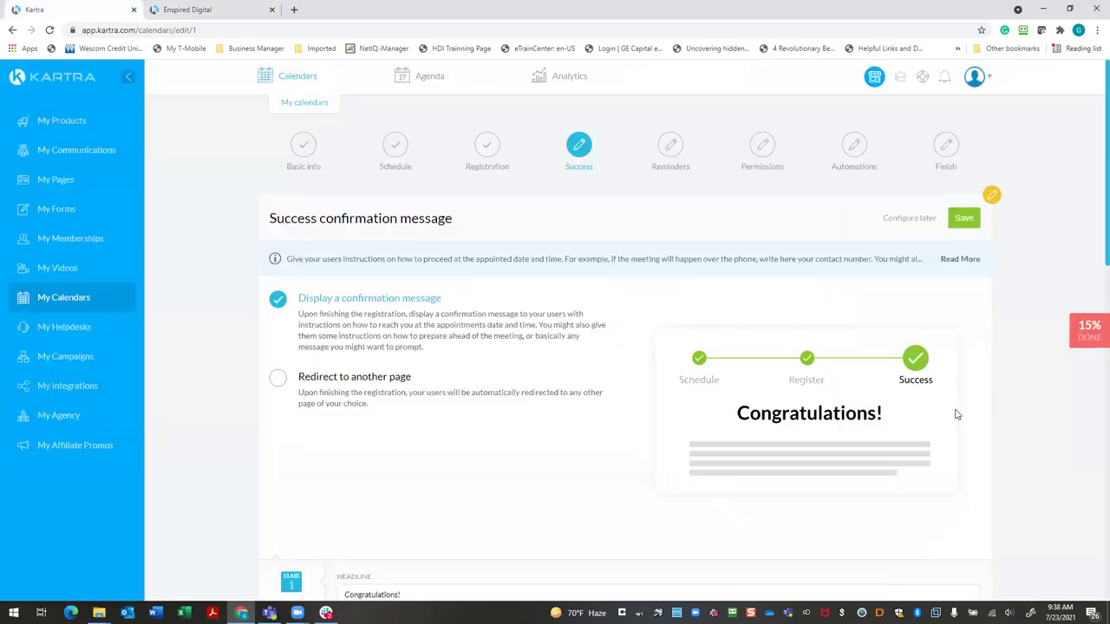
Delete the phone, Skype and email paragraph from the appointment instructions, then revisit the booking page
scroll(956, 414, down, 3)
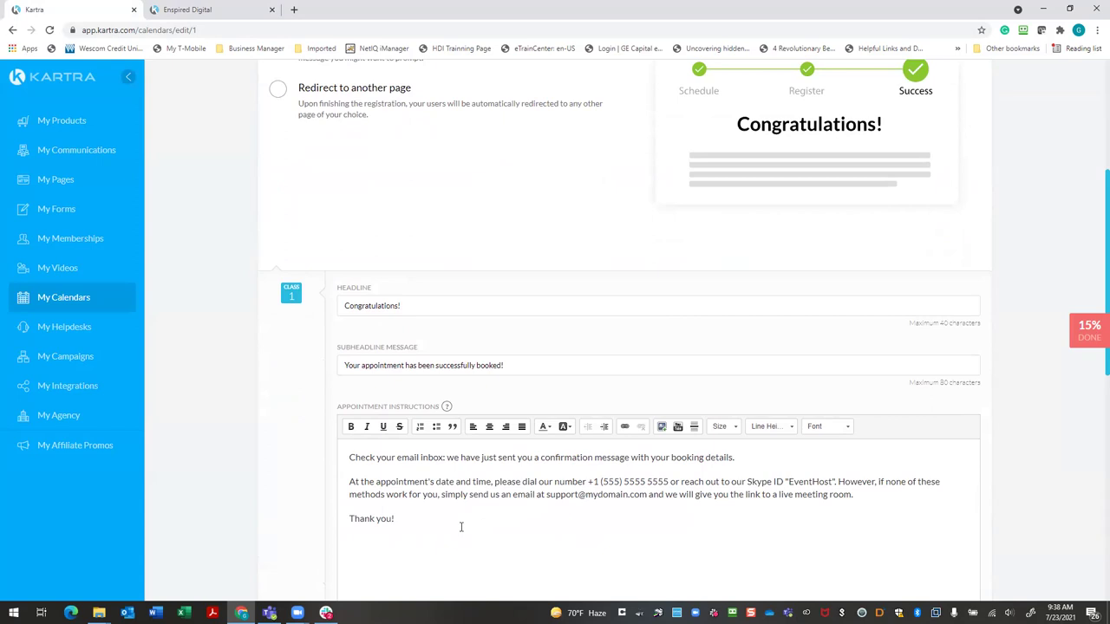
scroll(496, 464, up, 3)
click(218, 9)
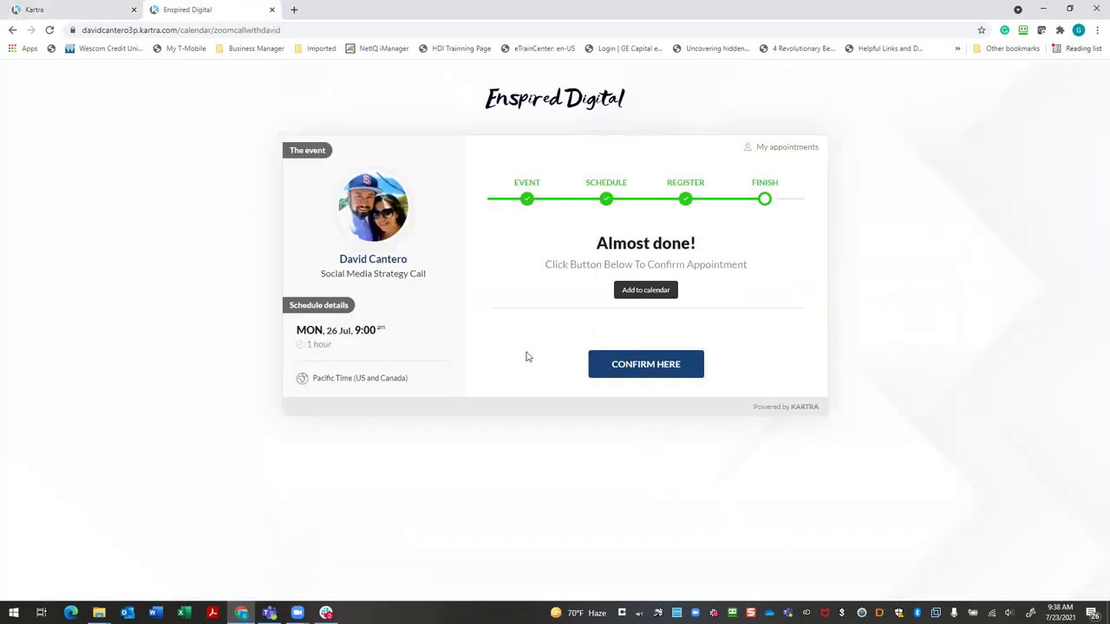
click(86, 12)
scroll(534, 486, down, 2)
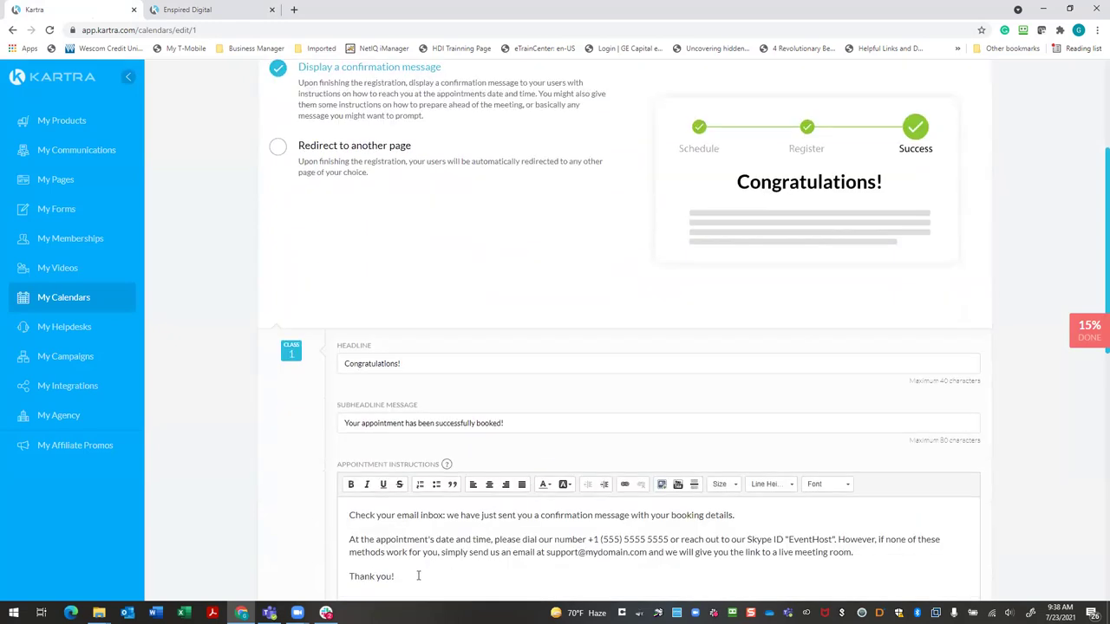
drag(407, 573, 349, 531)
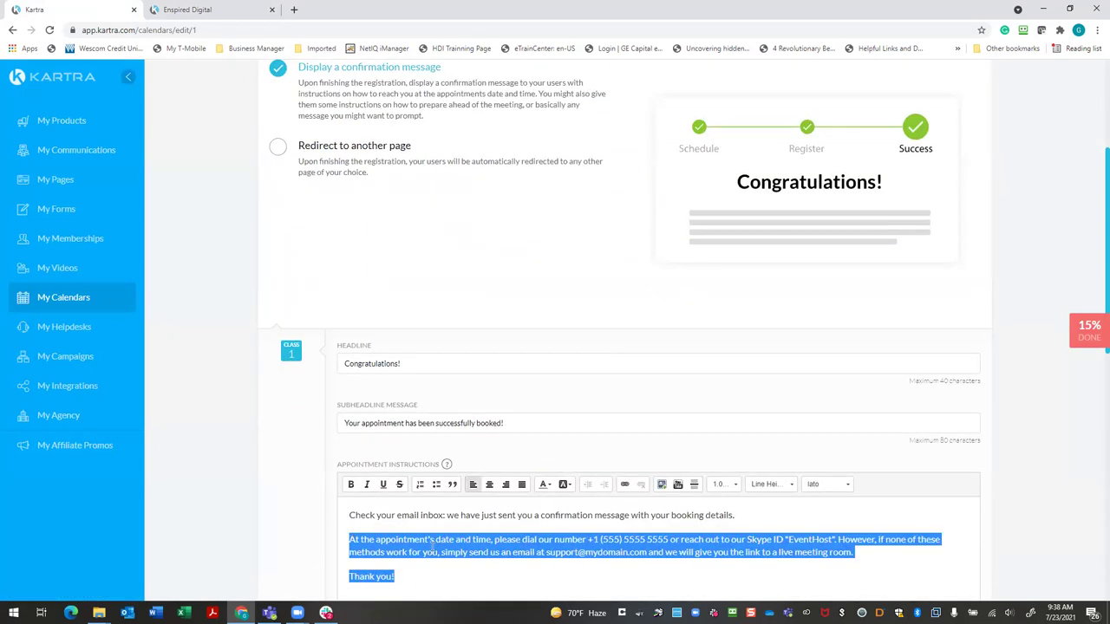
key(BackSpace)
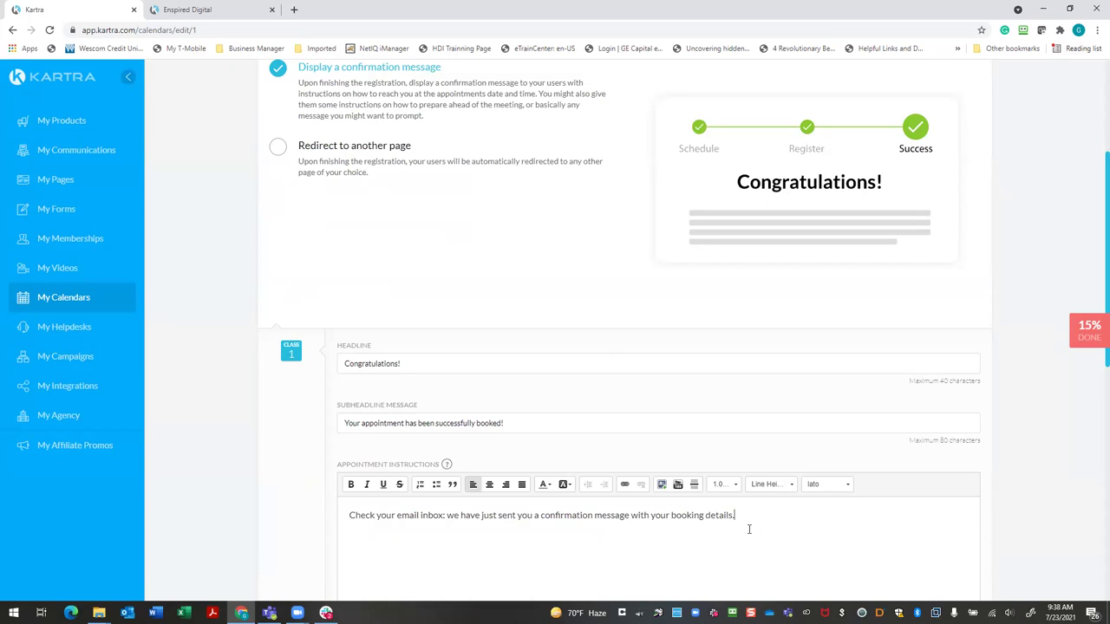
scroll(289, 504, up, 3)
key(ctrl+Tab)
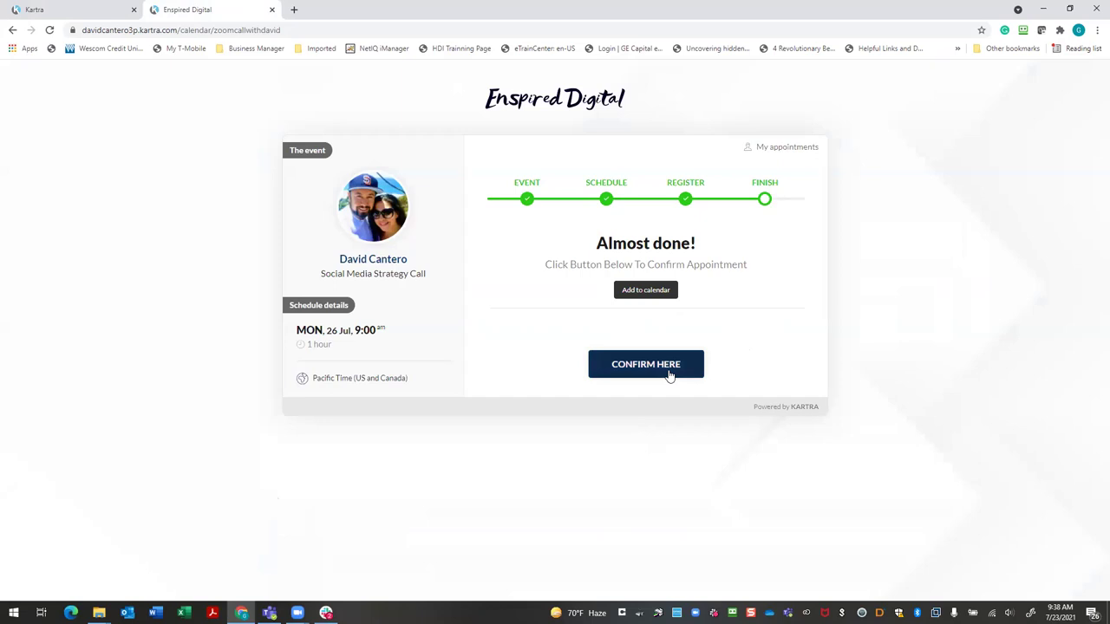
Confirm the sample appointment and view the full thefivestepblueprint.com thank-you page address
click(669, 371)
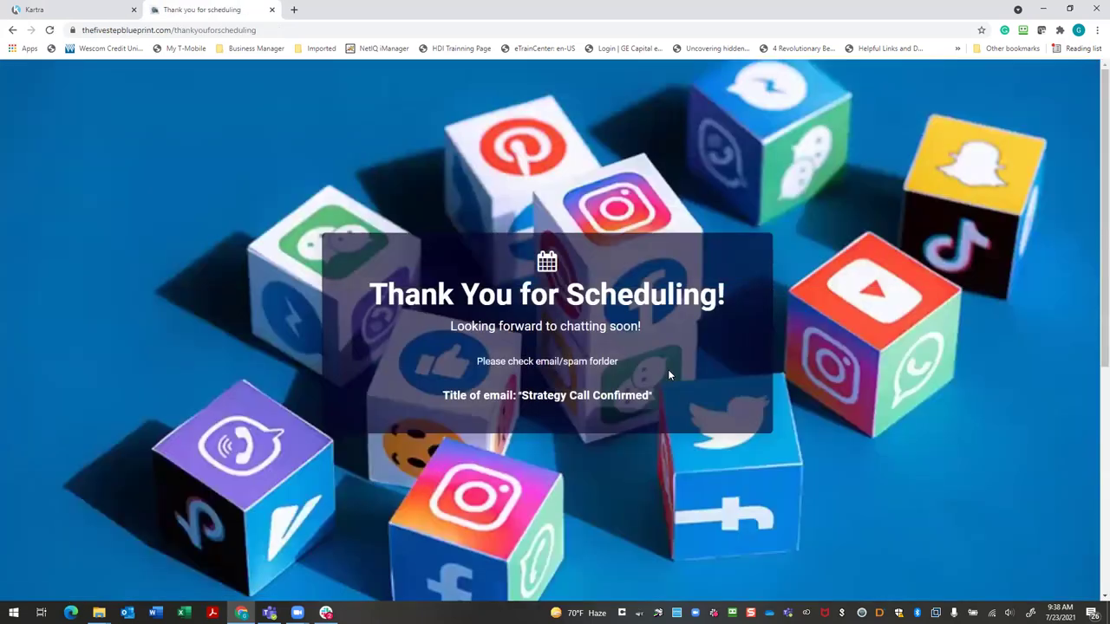
click(173, 30)
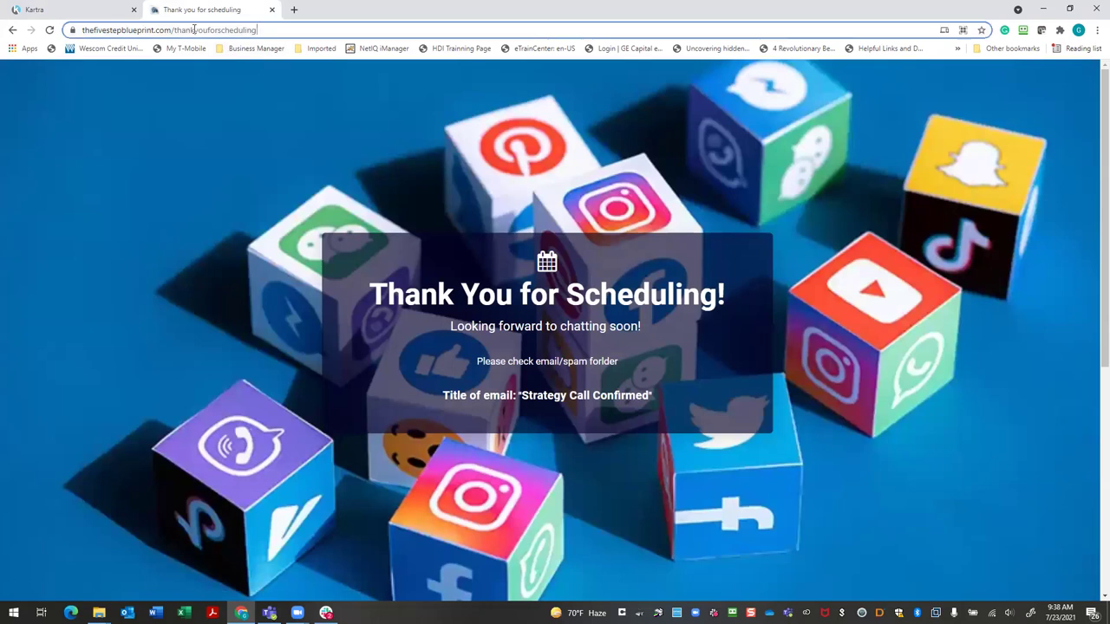
click(268, 28)
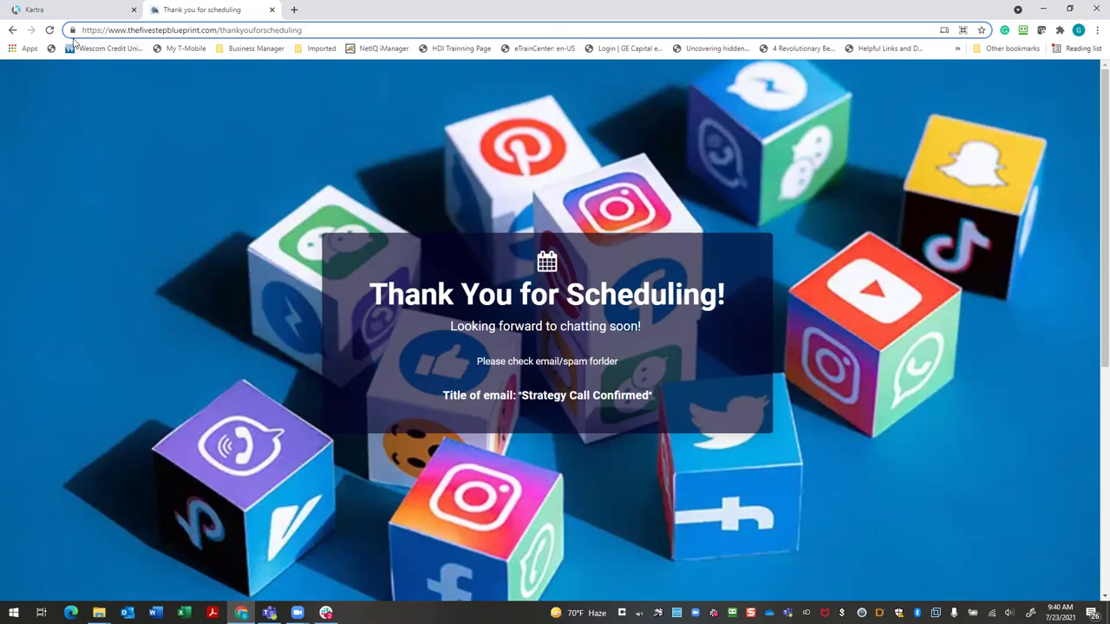
Return to Kartra and review the Success step's 'Congratulations!' confirmation message and preview
click(52, 9)
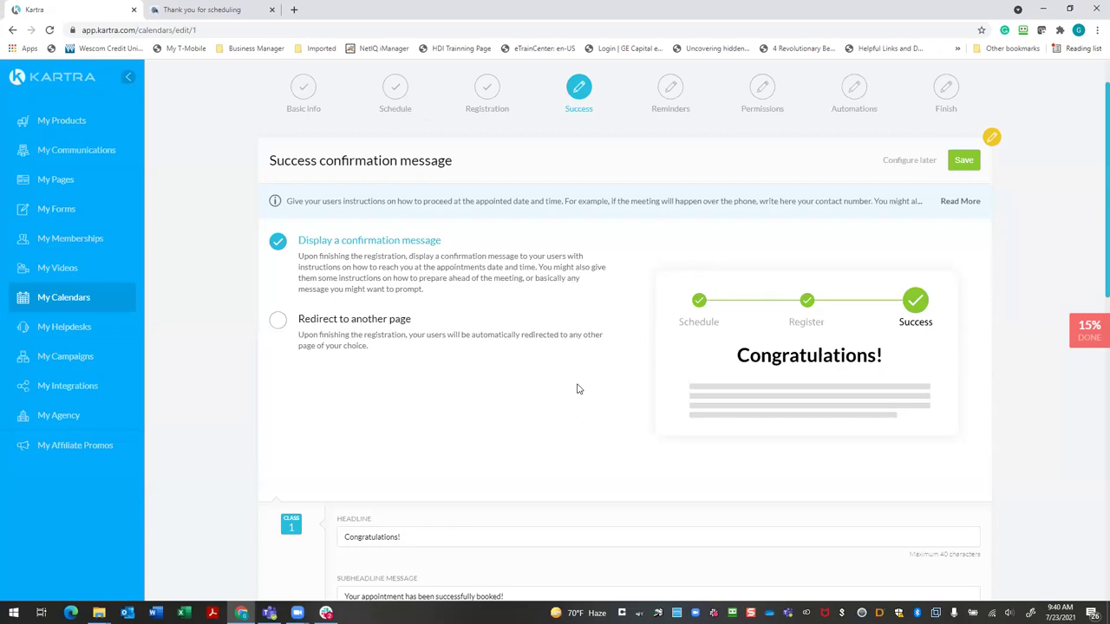
scroll(578, 388, down, 3)
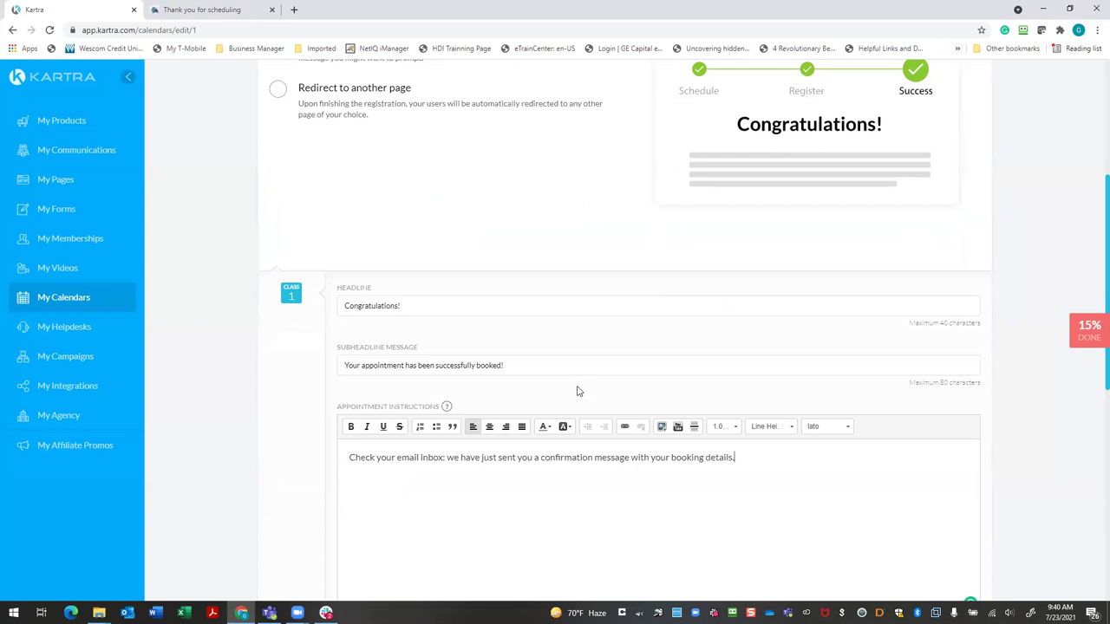
scroll(581, 398, down, 5)
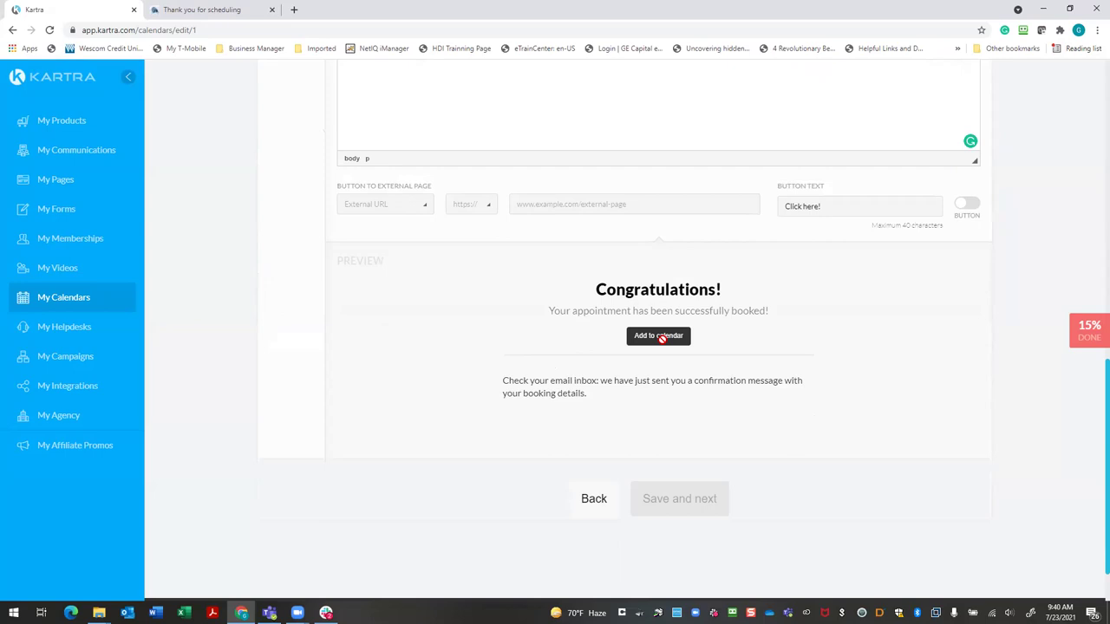
scroll(836, 432, down, 1)
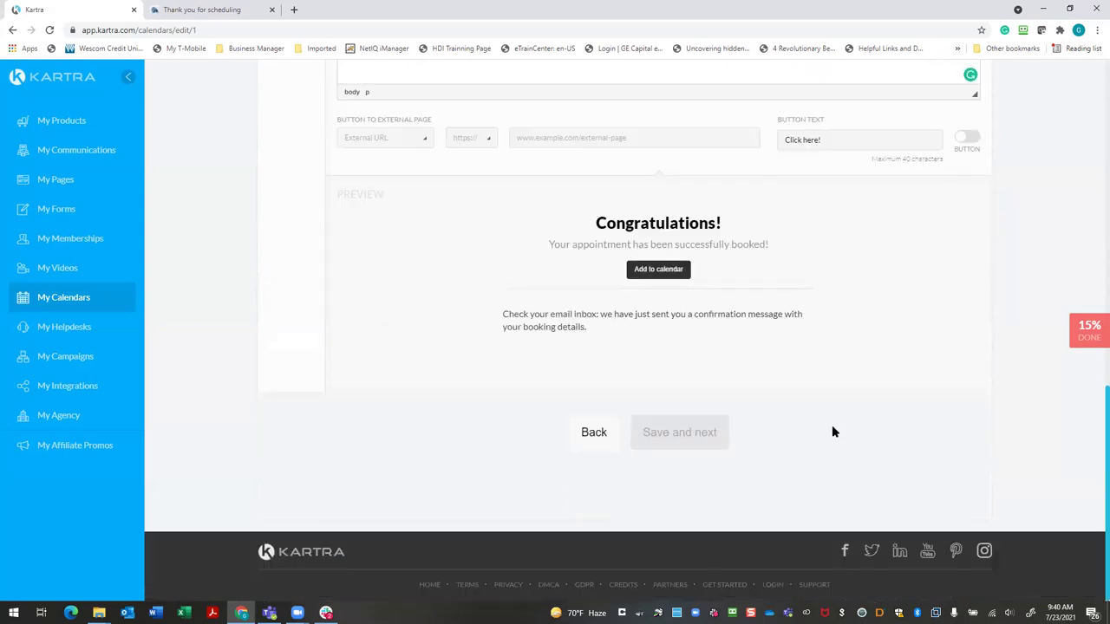
scroll(832, 432, up, 10)
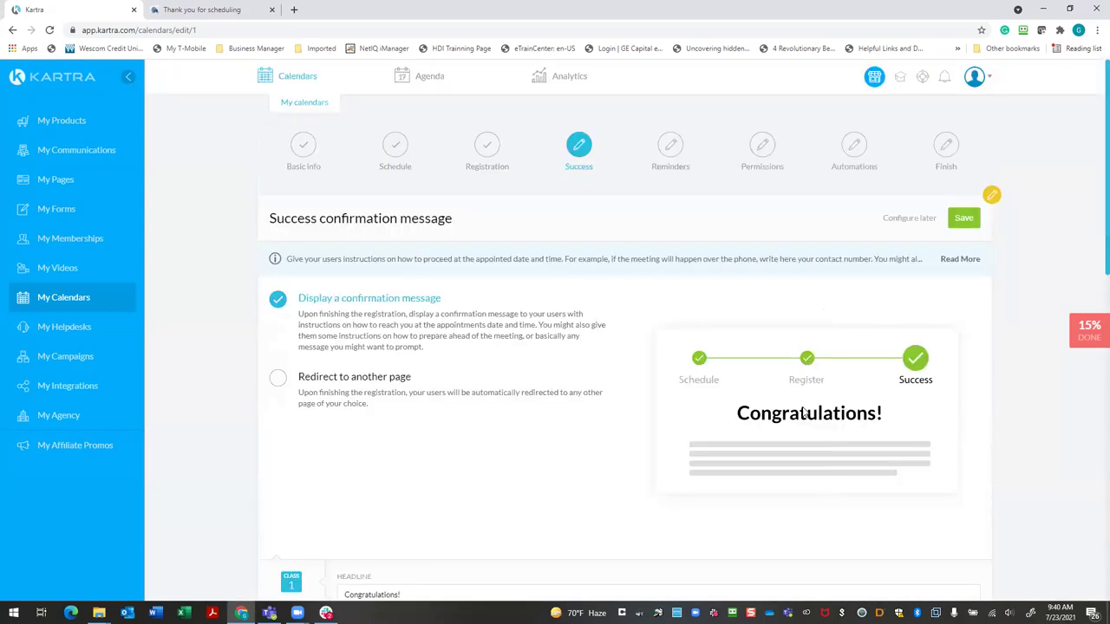
scroll(804, 414, down, 8)
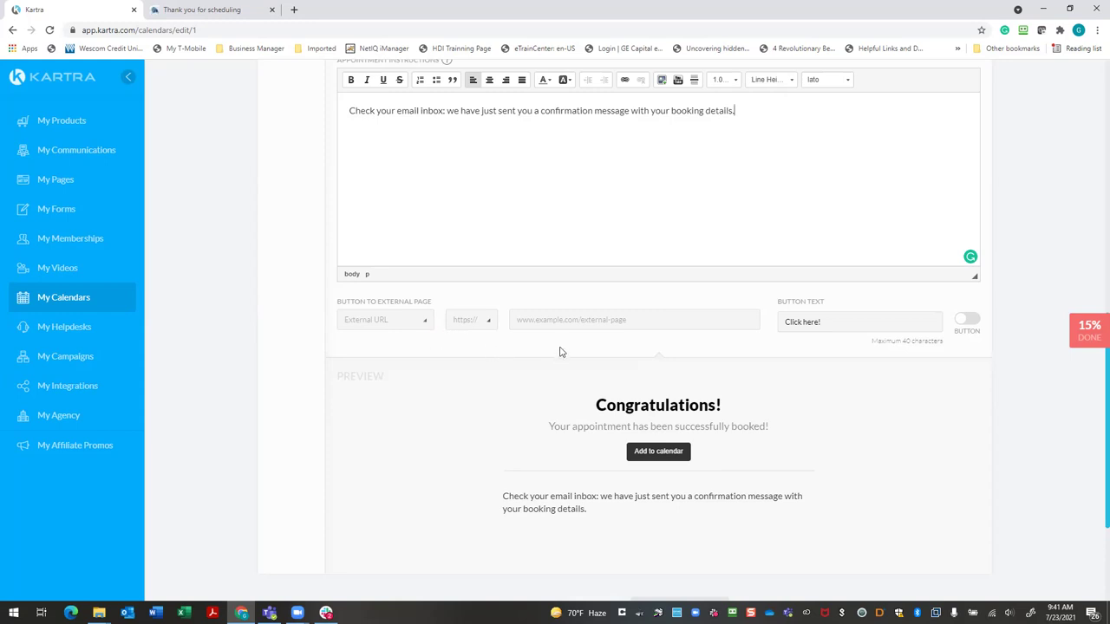
scroll(560, 352, up, 10)
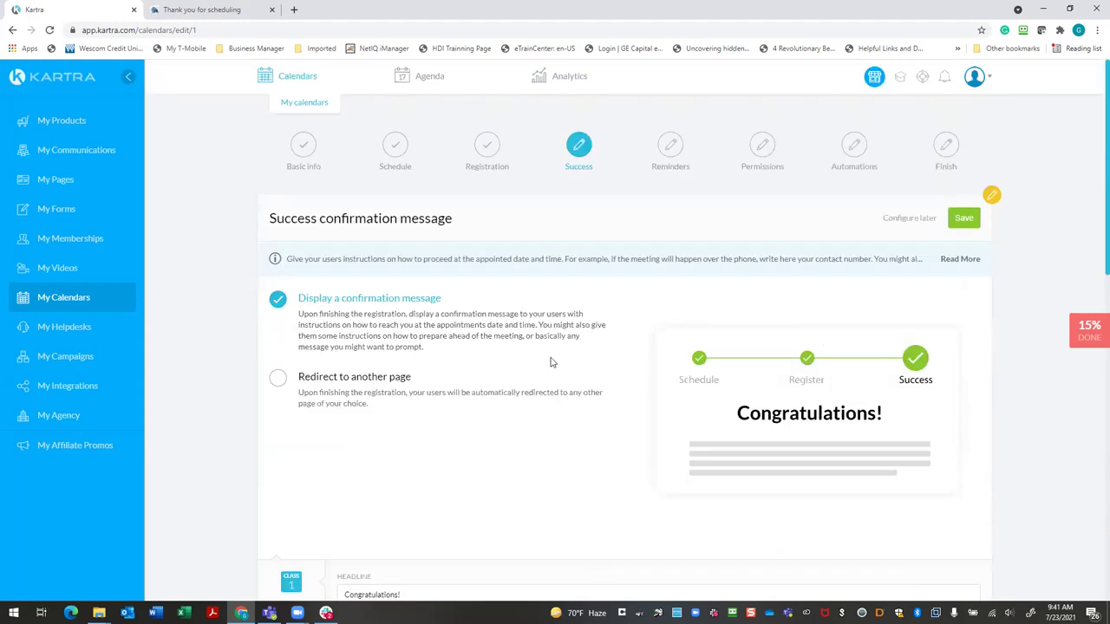
Save the success message, set Reminders to 'No, don't send any email', and advance
click(961, 218)
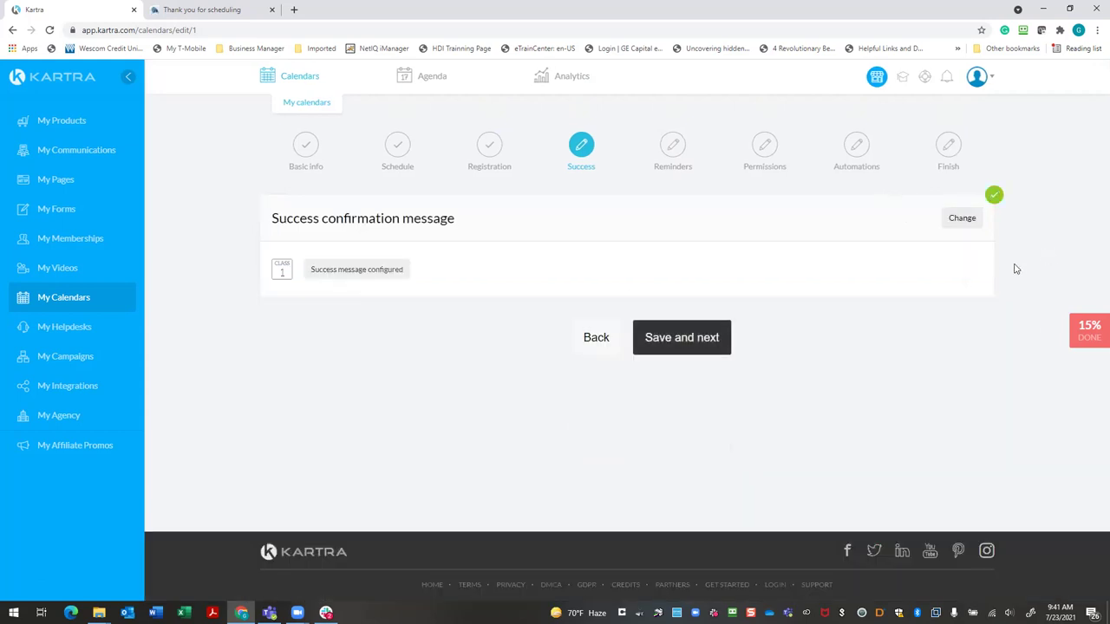
click(707, 350)
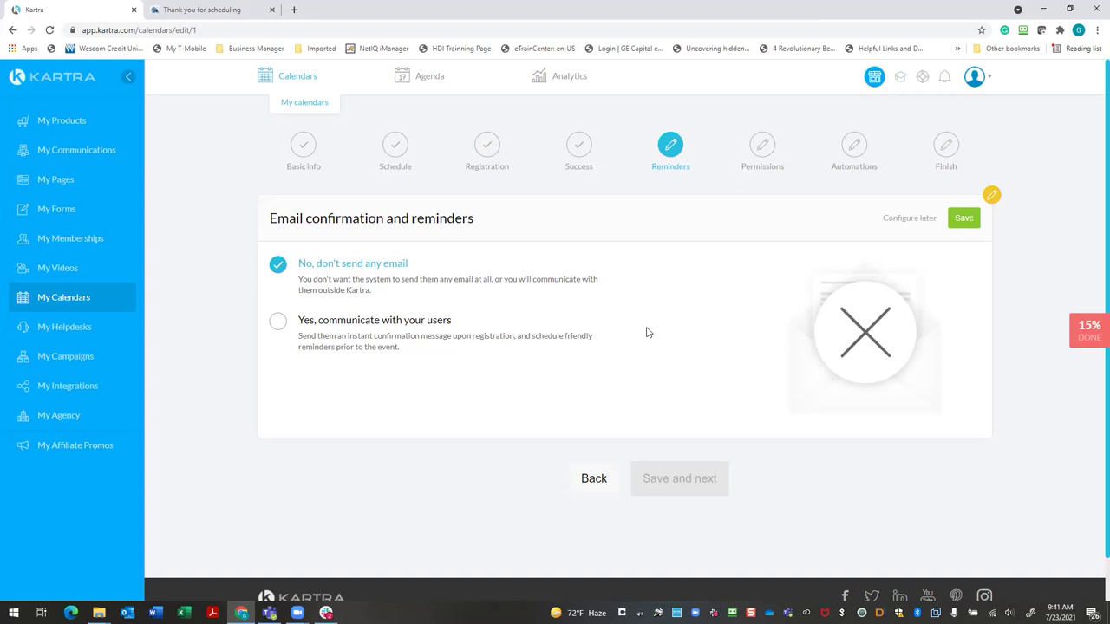
click(477, 336)
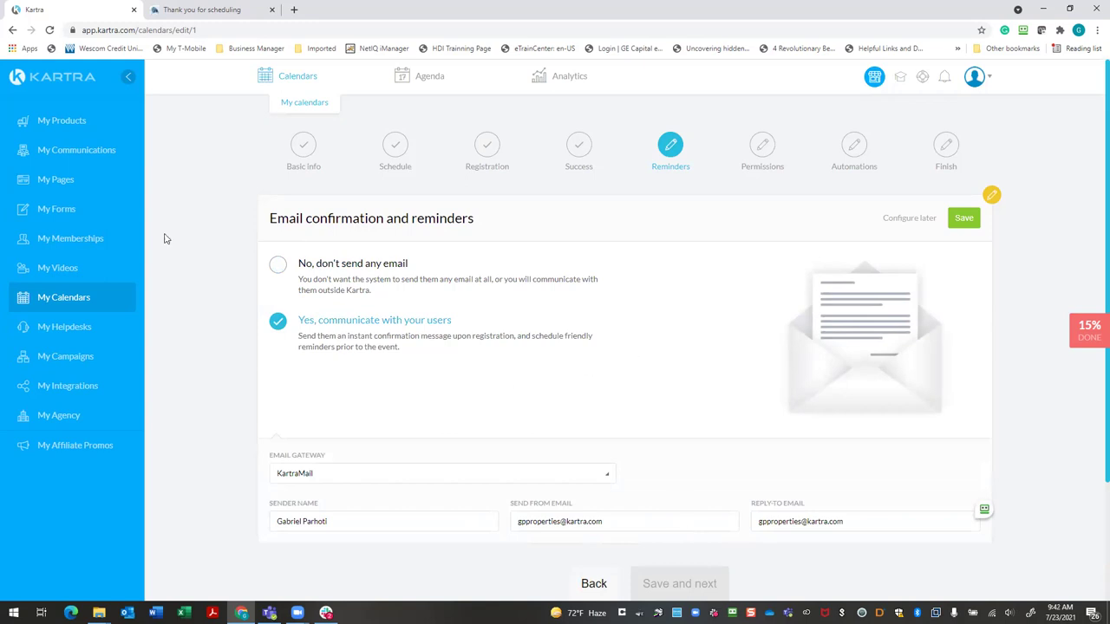
click(278, 264)
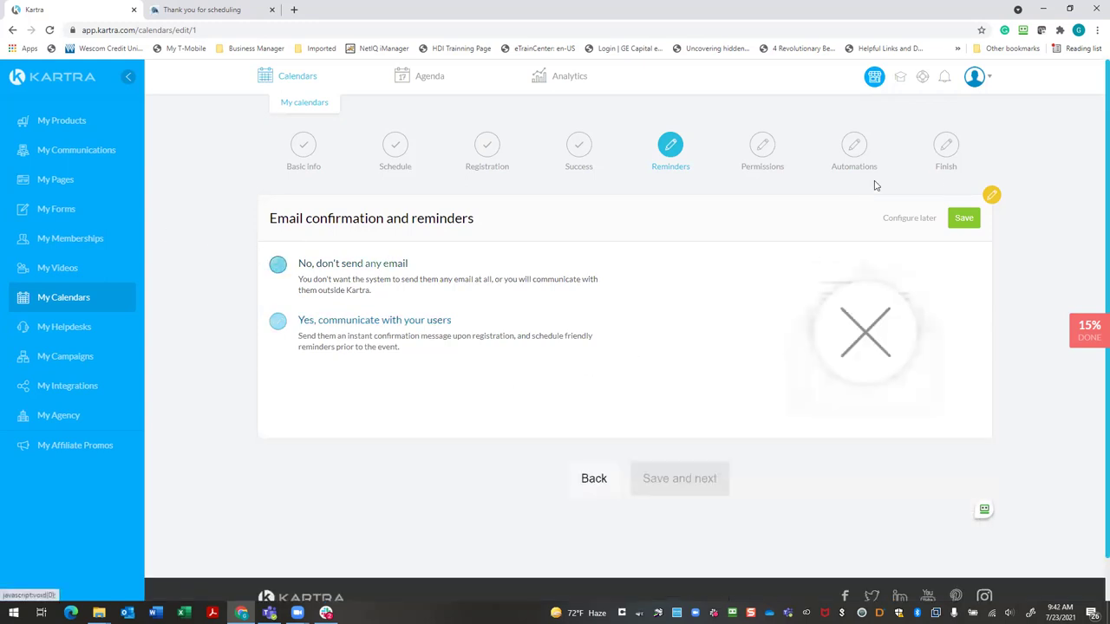
click(959, 218)
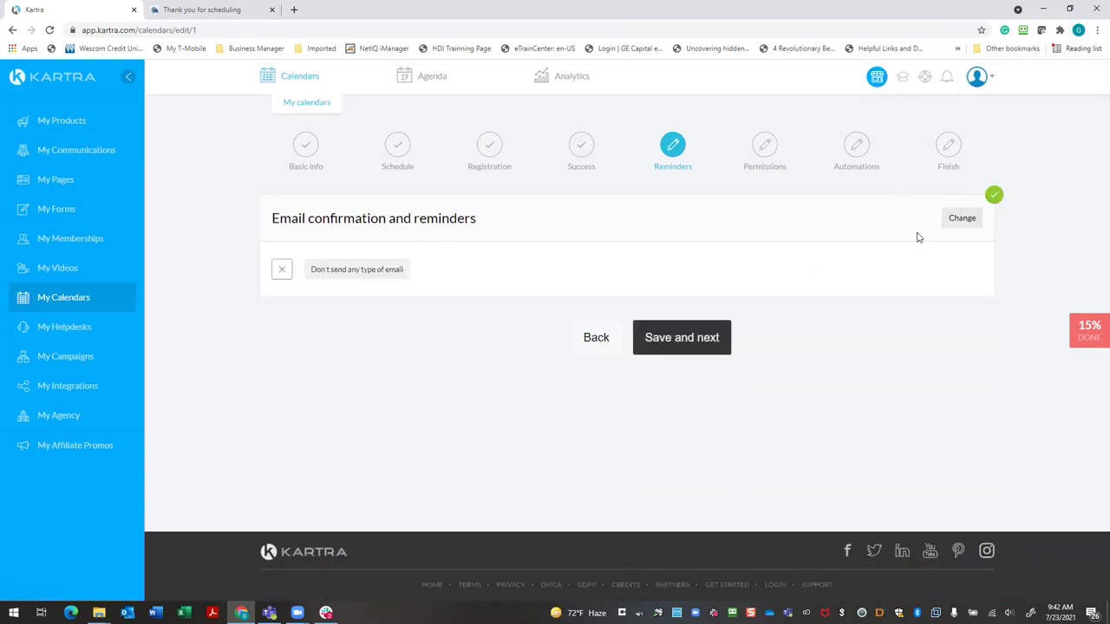
click(647, 332)
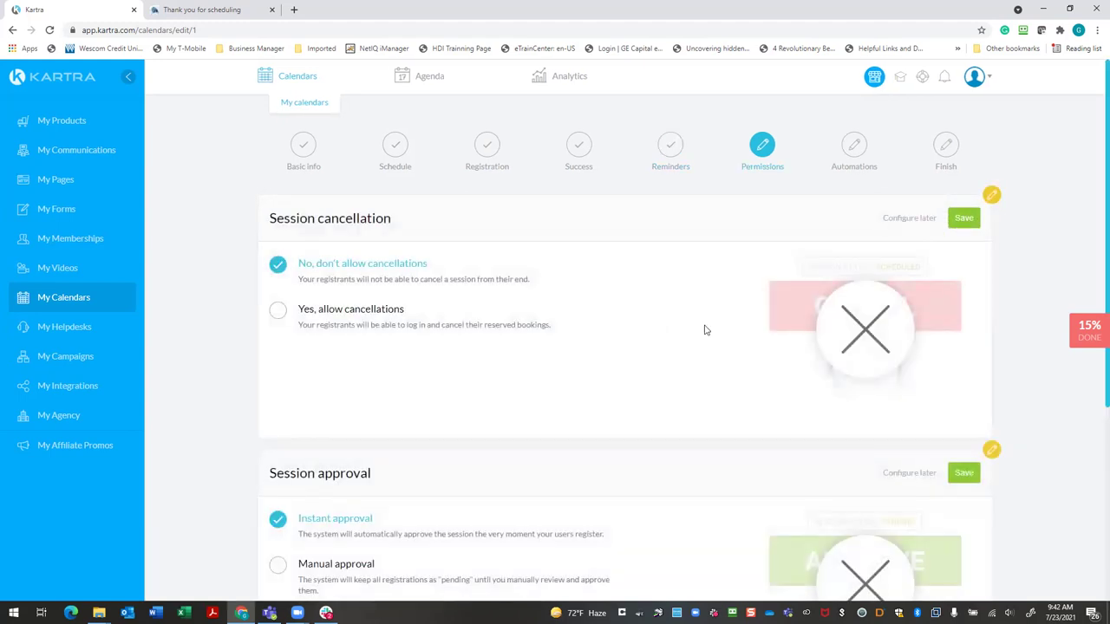
Set session cancellation to 'Yes, allow cancellations' and save Instant session approval
scroll(978, 303, down, 3)
scroll(973, 308, up, 2)
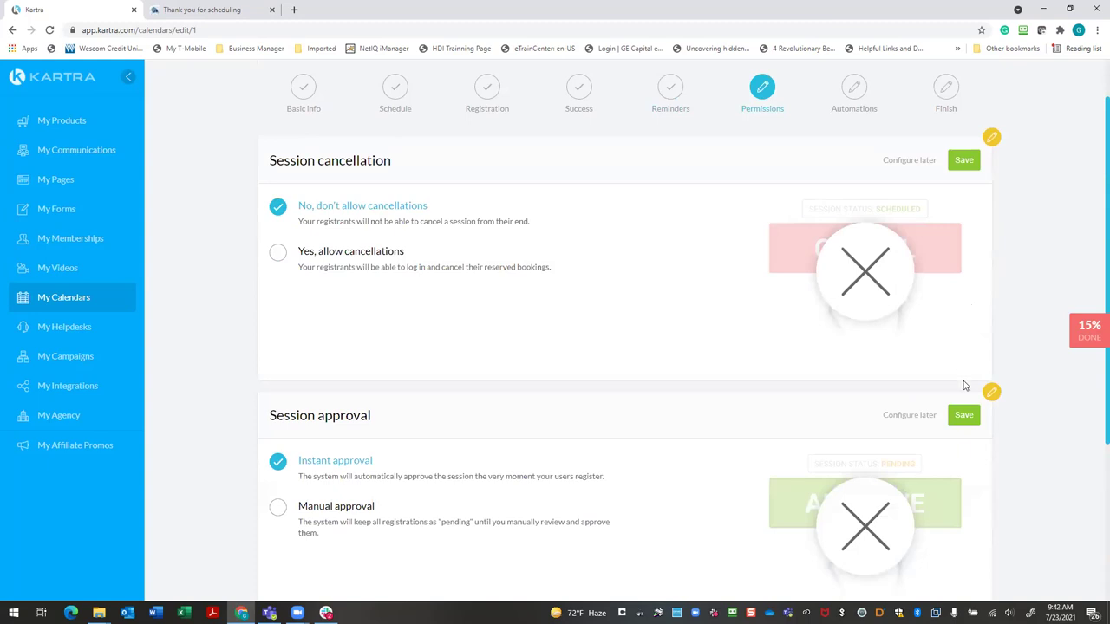
click(965, 161)
click(278, 253)
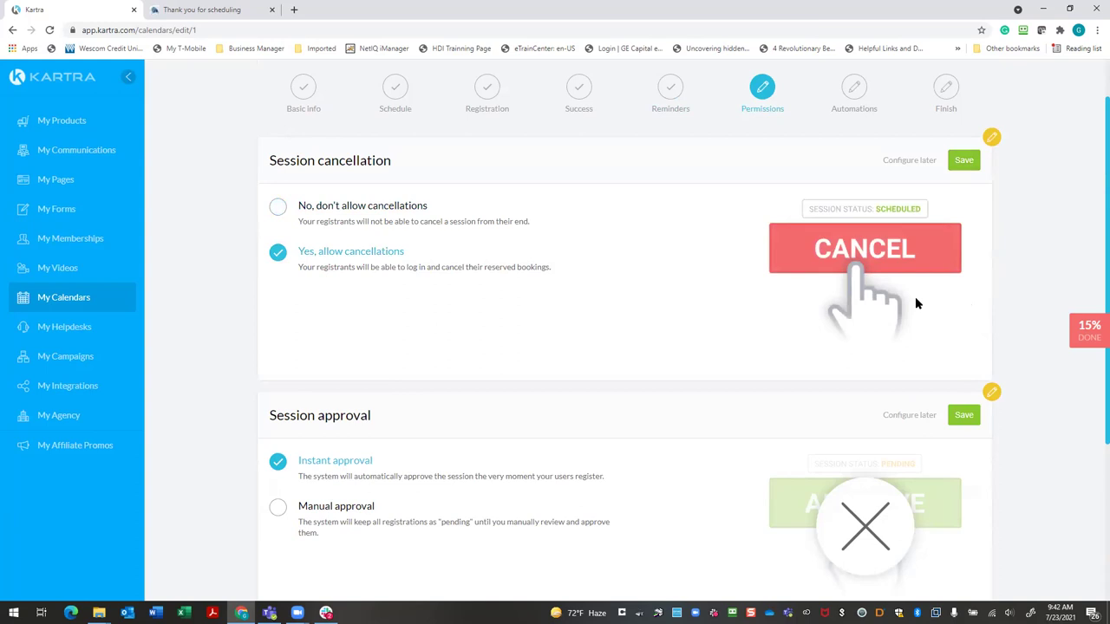
click(963, 159)
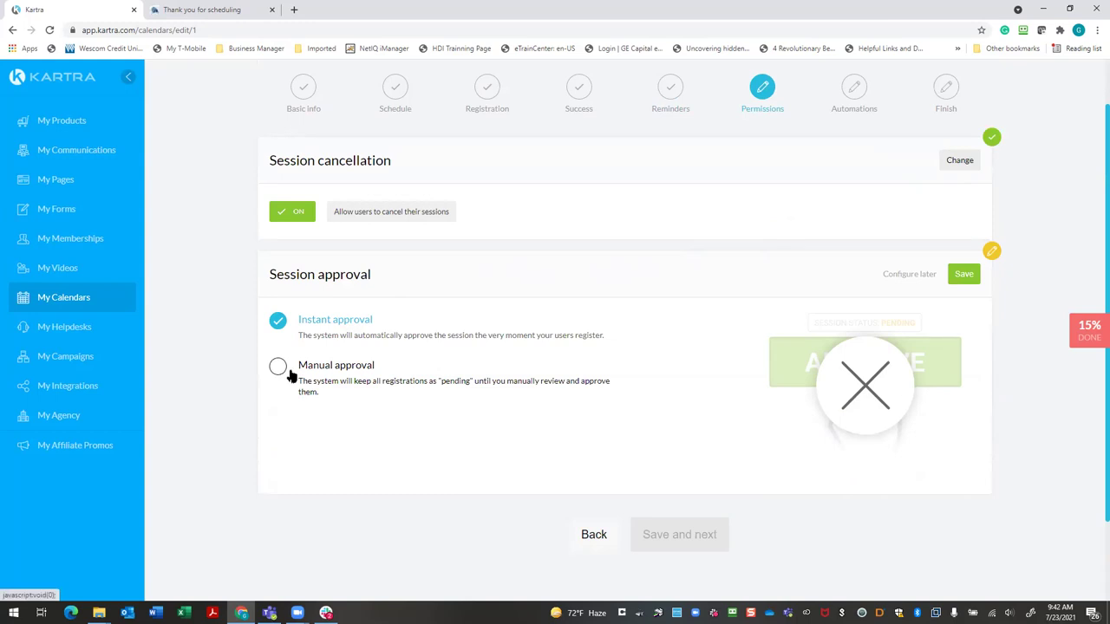
click(962, 276)
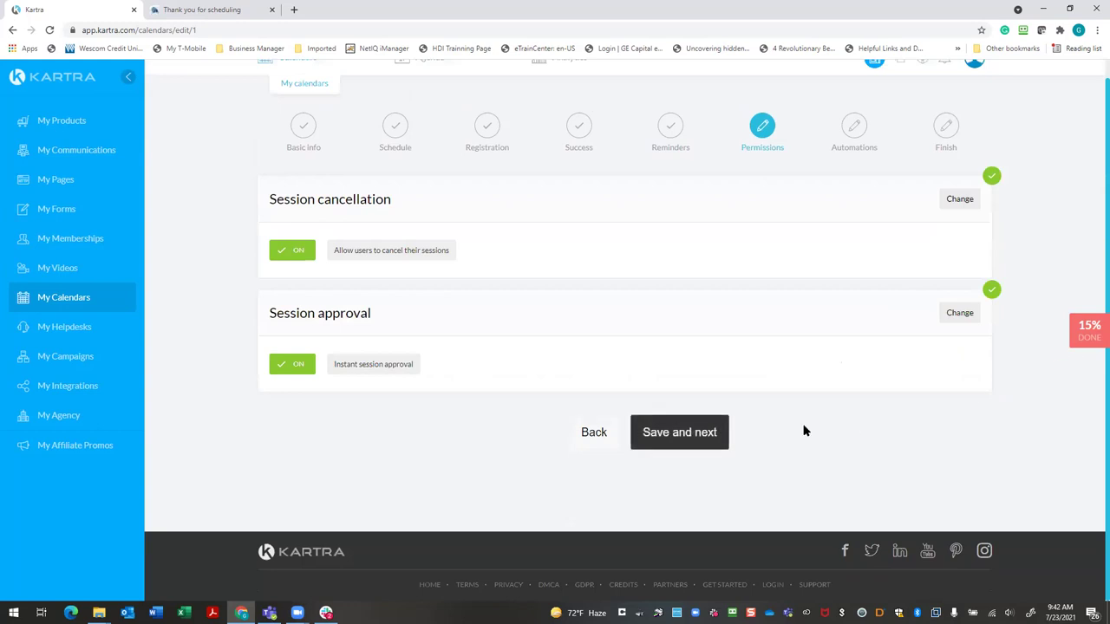
click(702, 441)
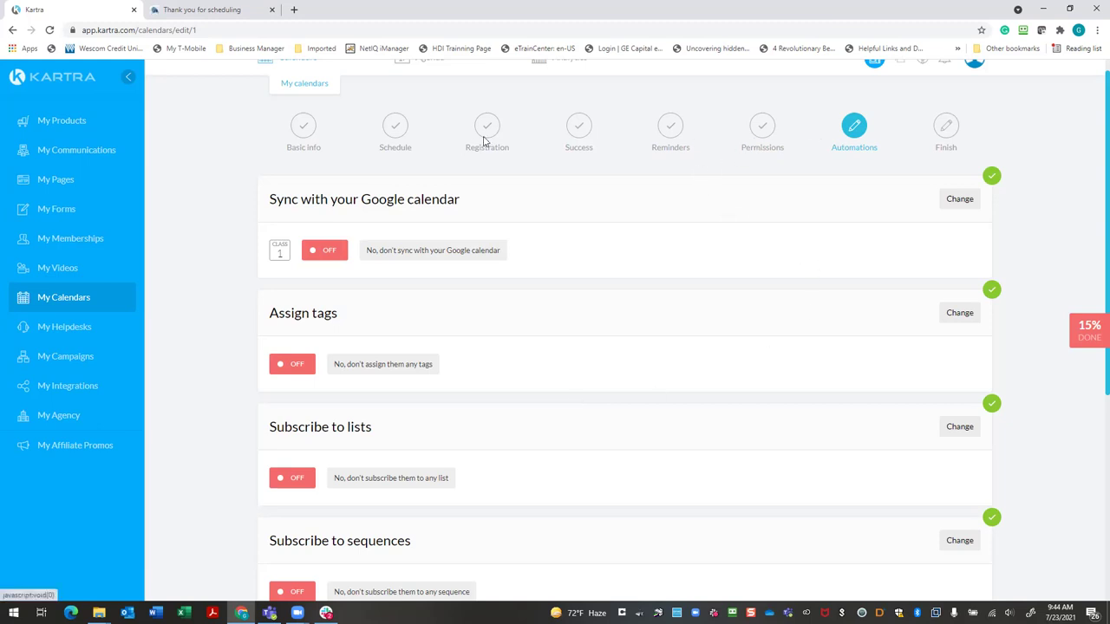
Switch Subscribe to lists to 'Yes, subscribe to list' and check the list dropdown
scroll(1026, 318, down, 4)
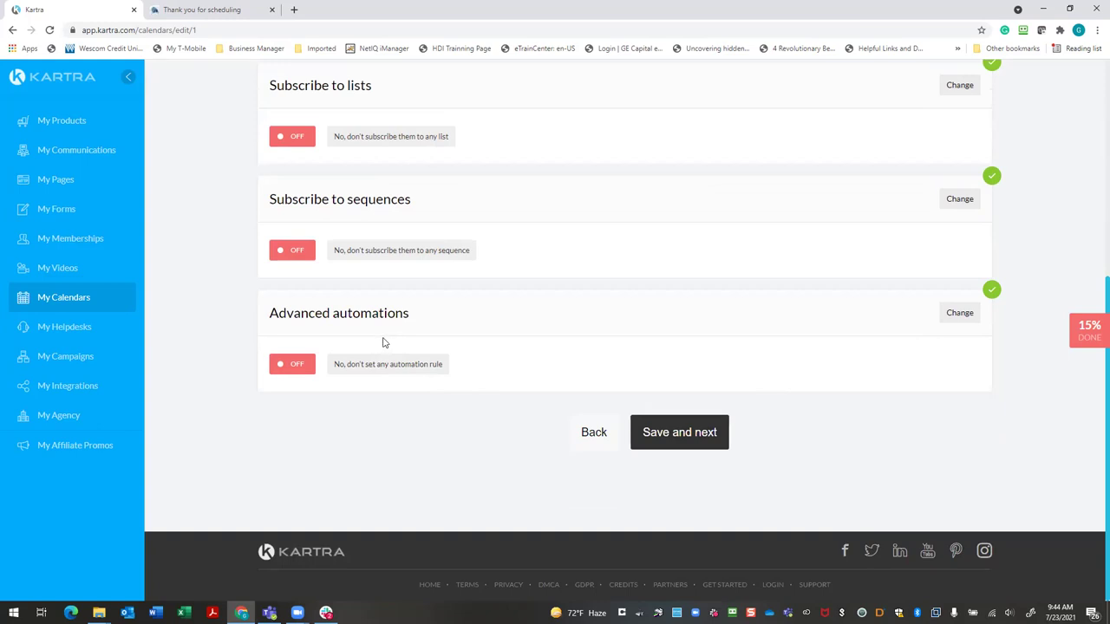
scroll(390, 348, up, 1)
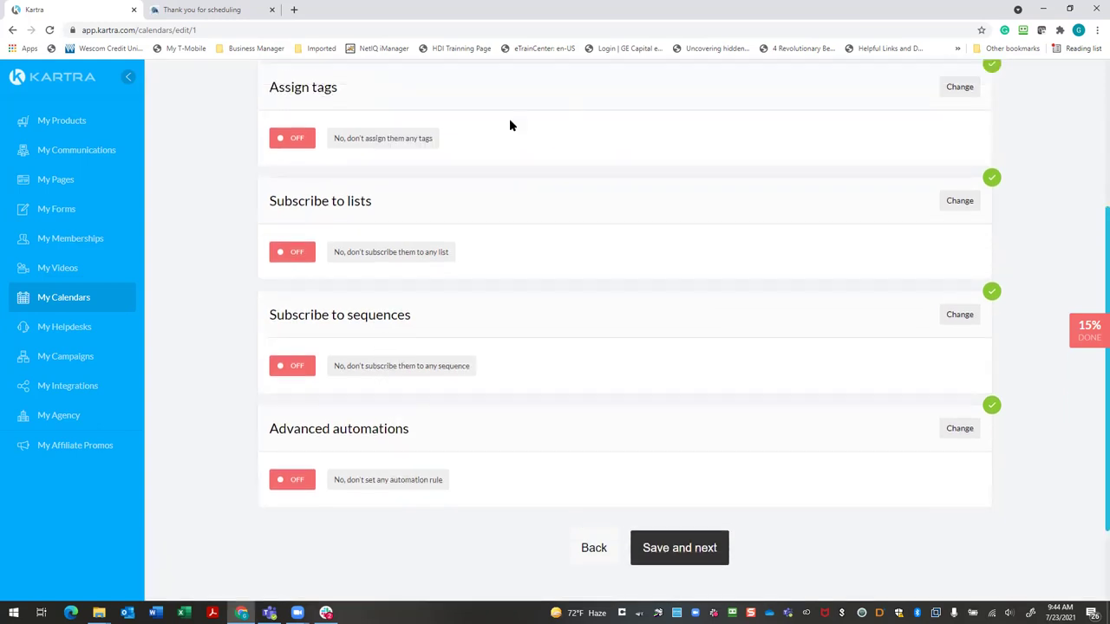
click(960, 201)
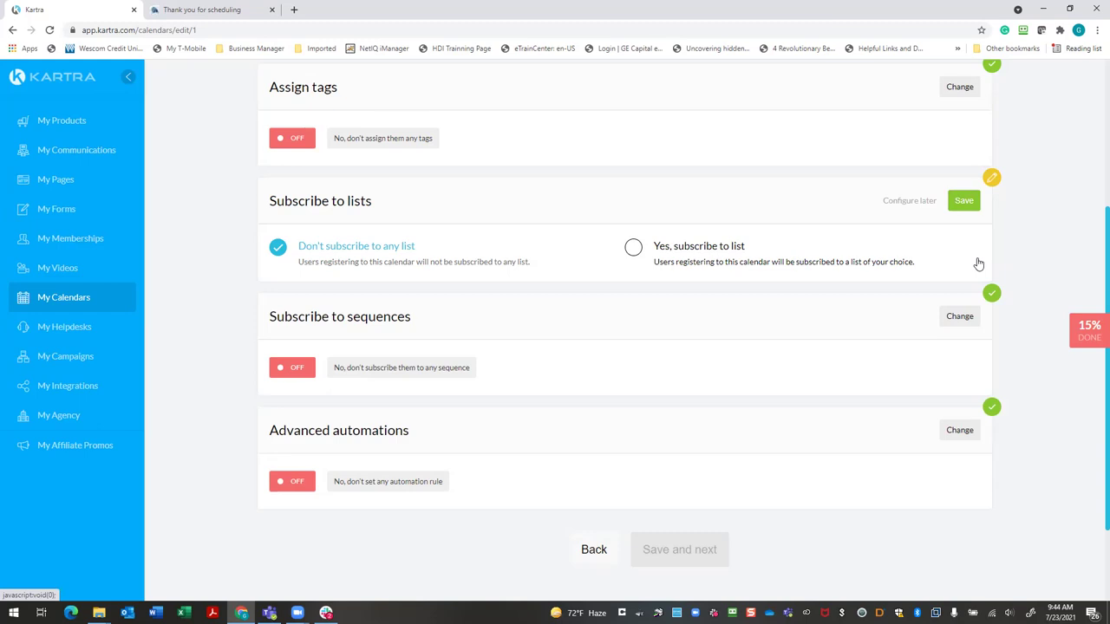
click(714, 264)
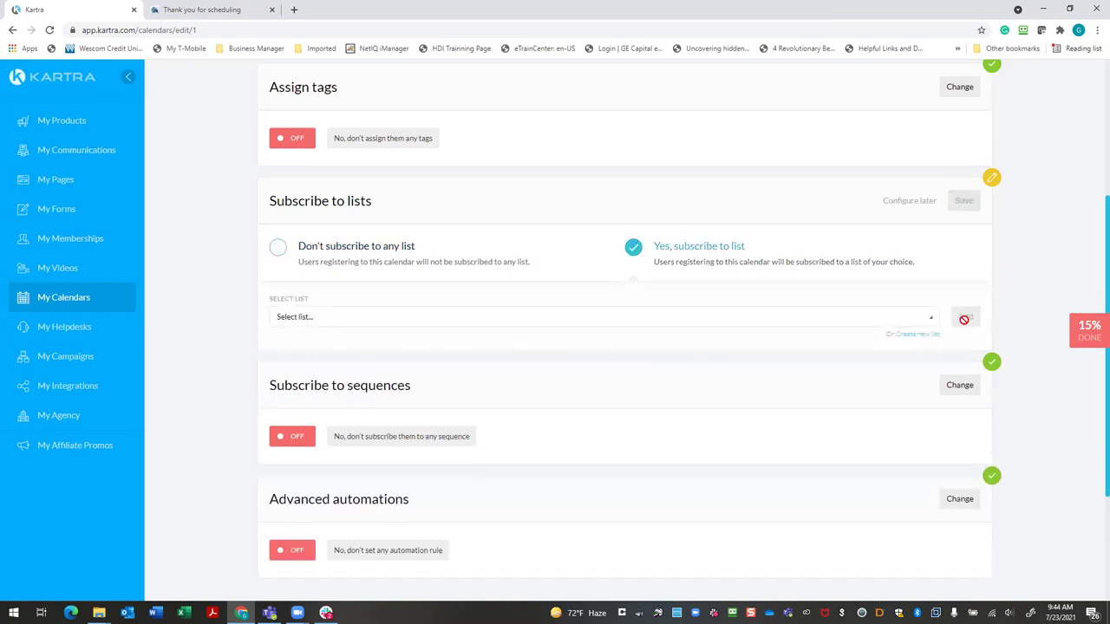
click(928, 324)
click(737, 323)
Create the list 'Schedule appoinments' with a Real Estate call thank-you public description
click(919, 336)
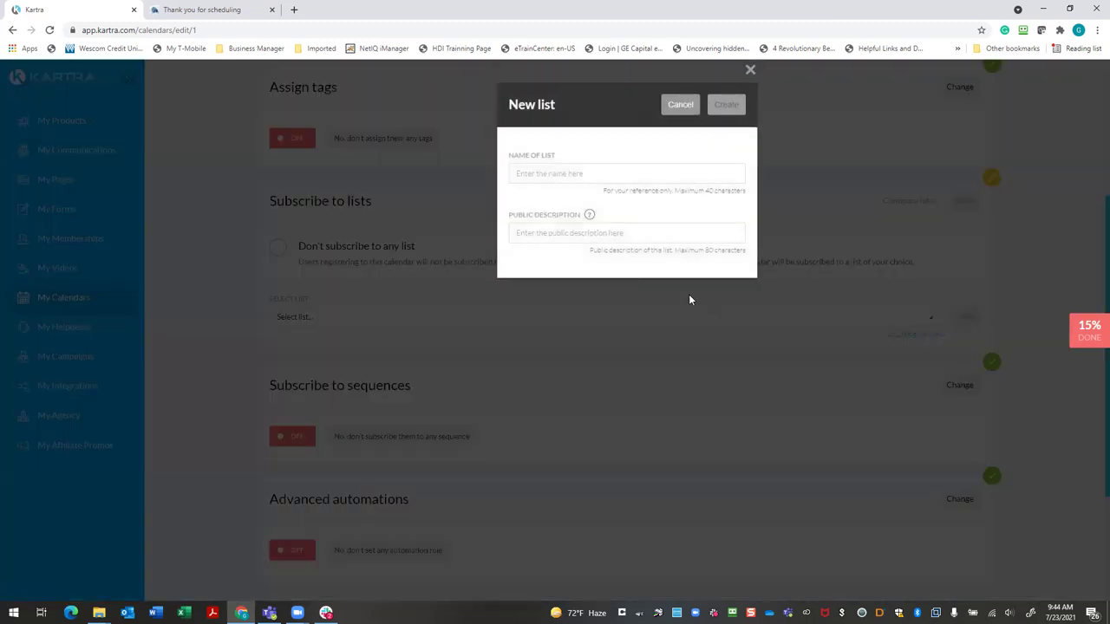
click(623, 175)
text(Sc)
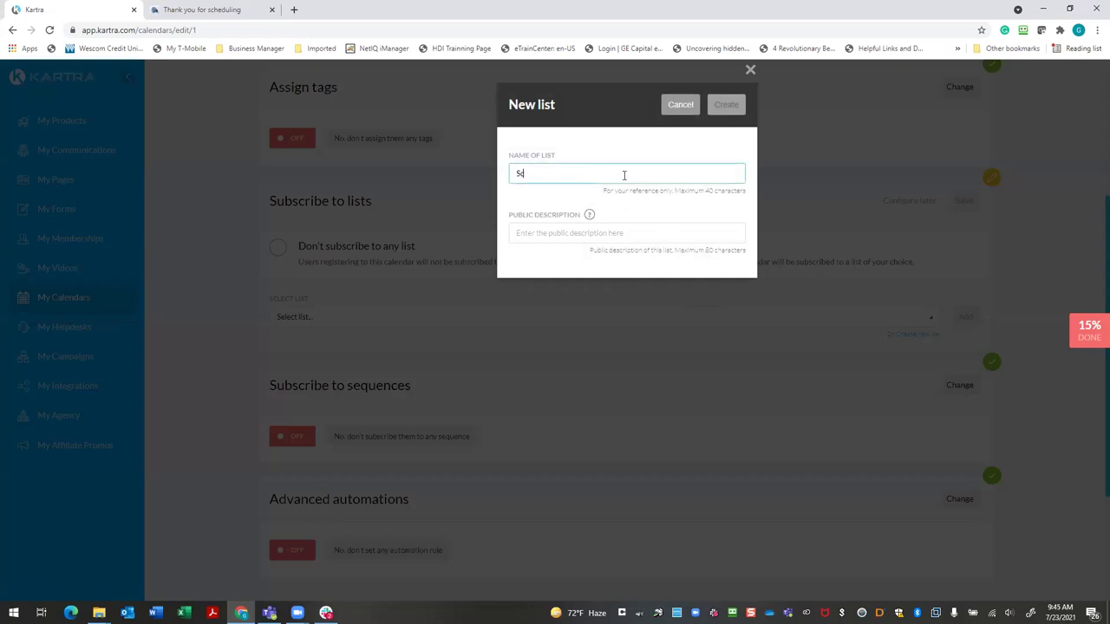
text(hedule appoinments)
click(599, 234)
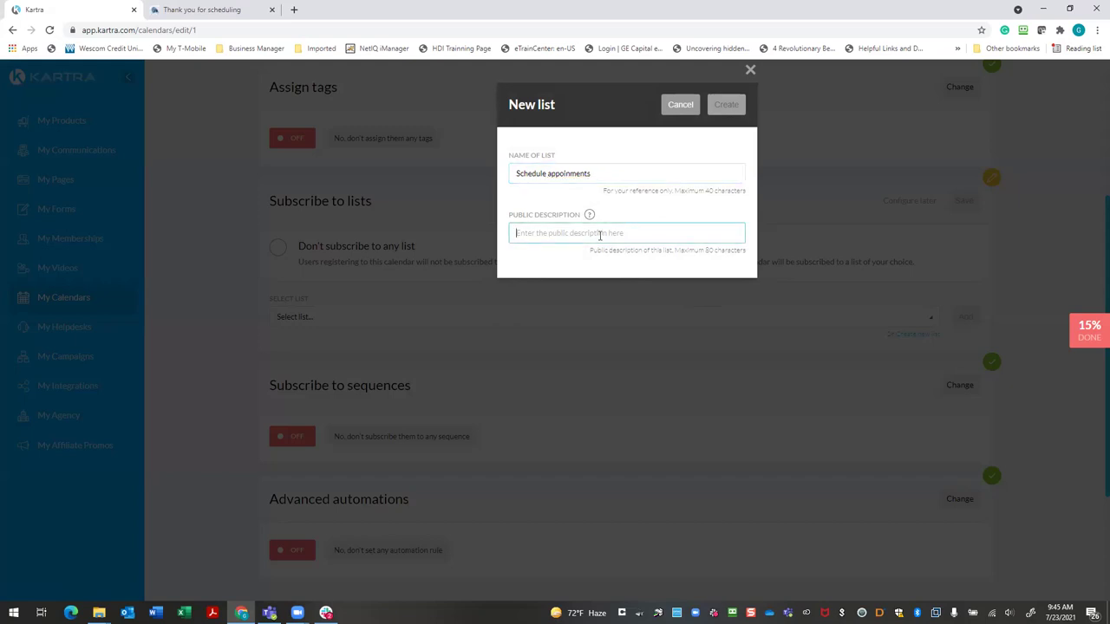
text(Real)
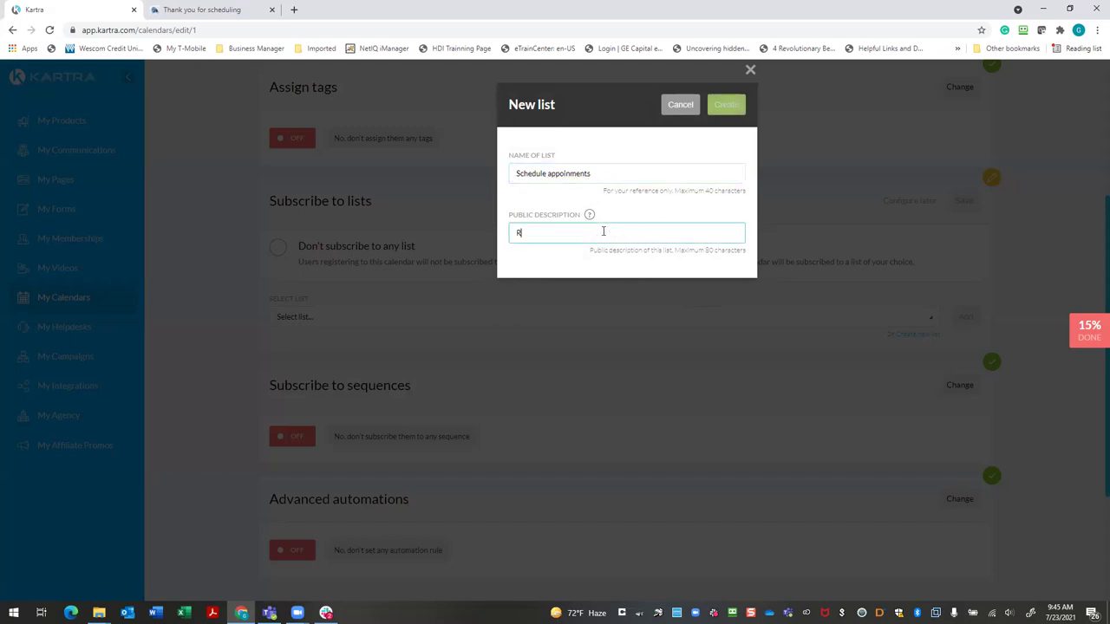
key(BackSpace)
key(BackSpace)
key(BackSpace)
key(BackSpace)
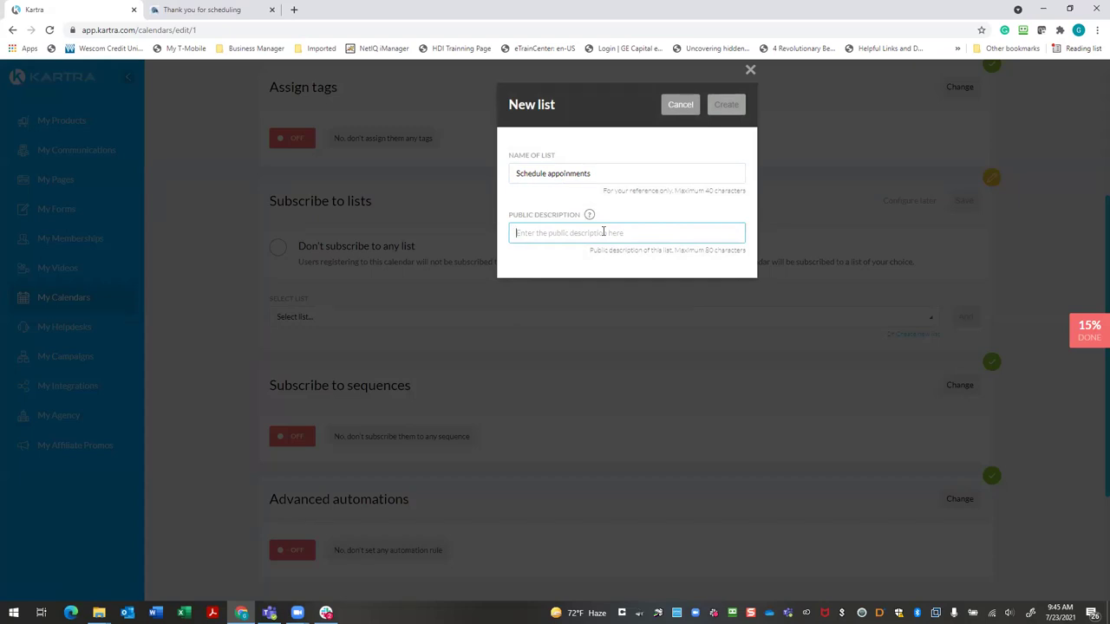
text(Thank you for scheduling ap)
text(all )
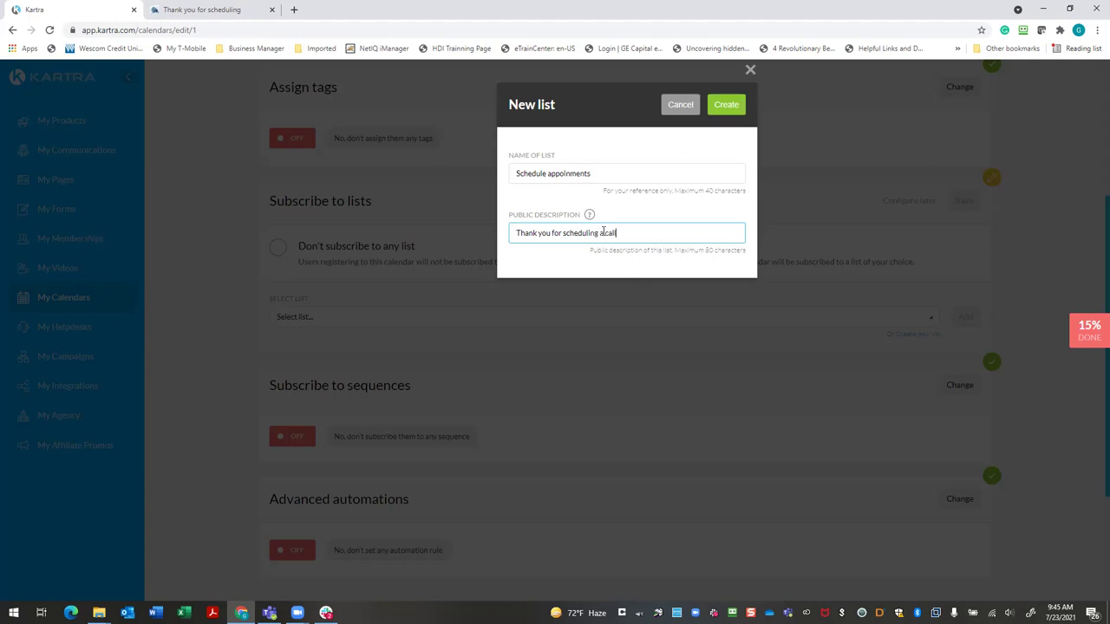
text(for buying and selling Real Estate)
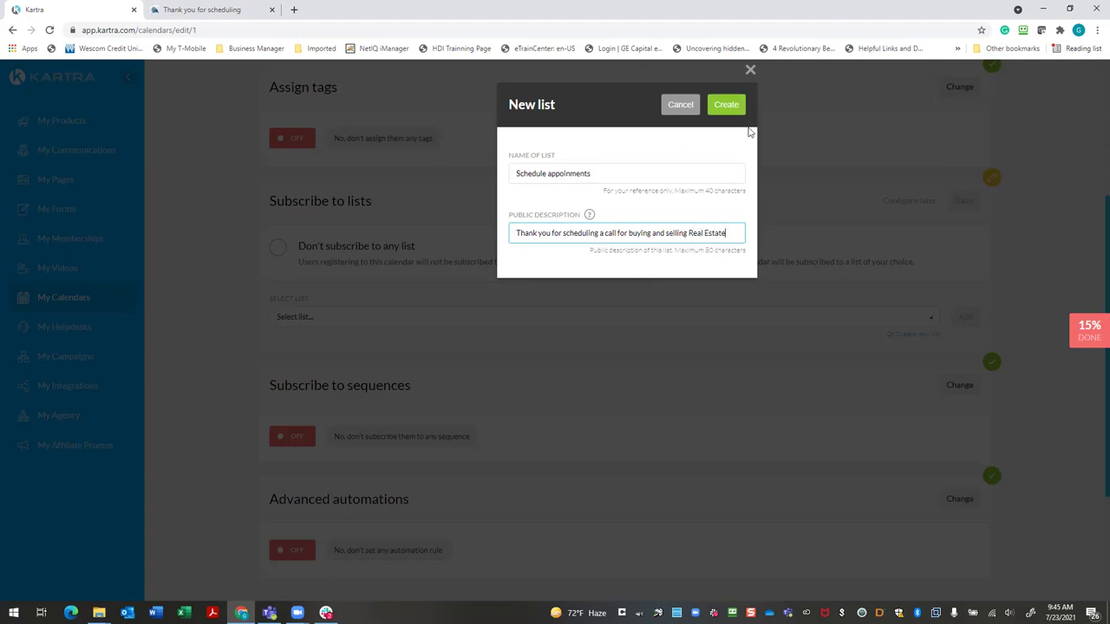
click(727, 105)
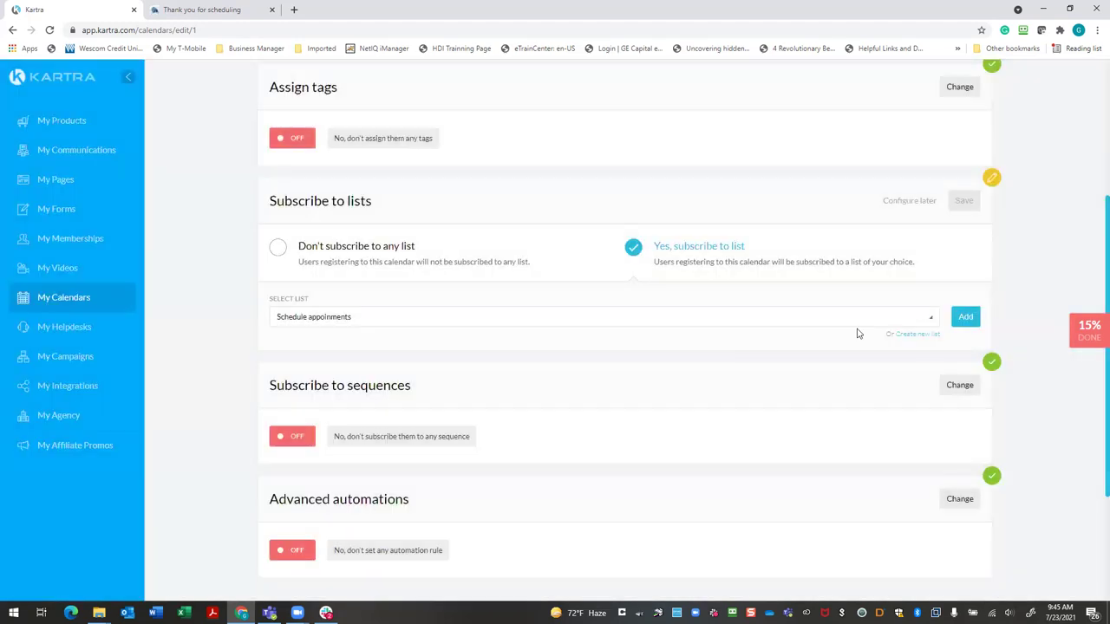
Add the Schedule appoinments list to the calendar and save the list subscription
click(928, 319)
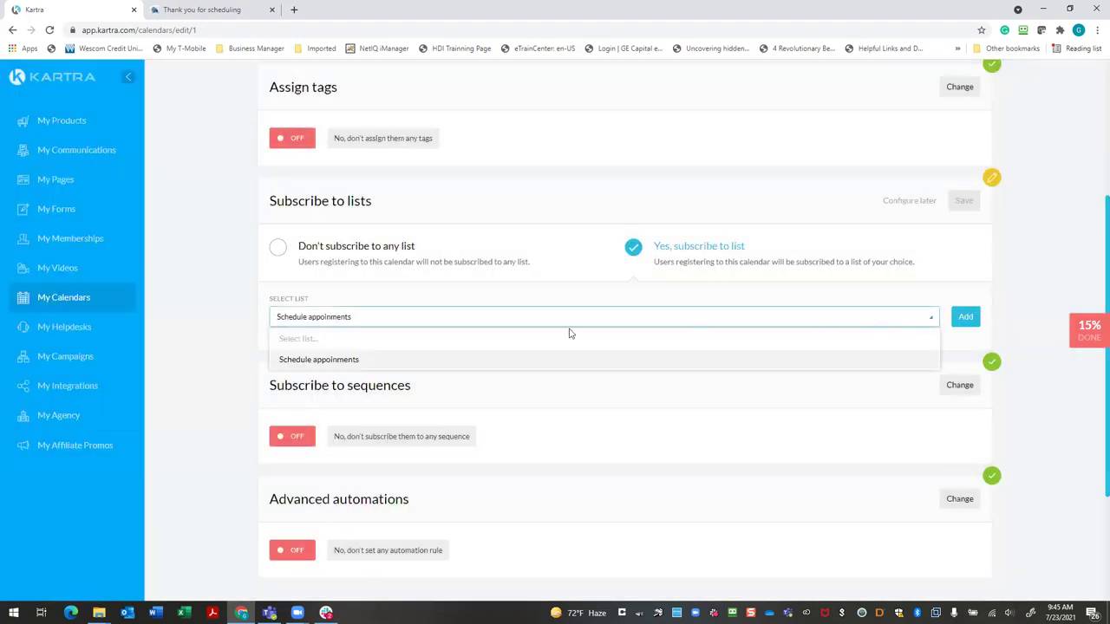
click(884, 304)
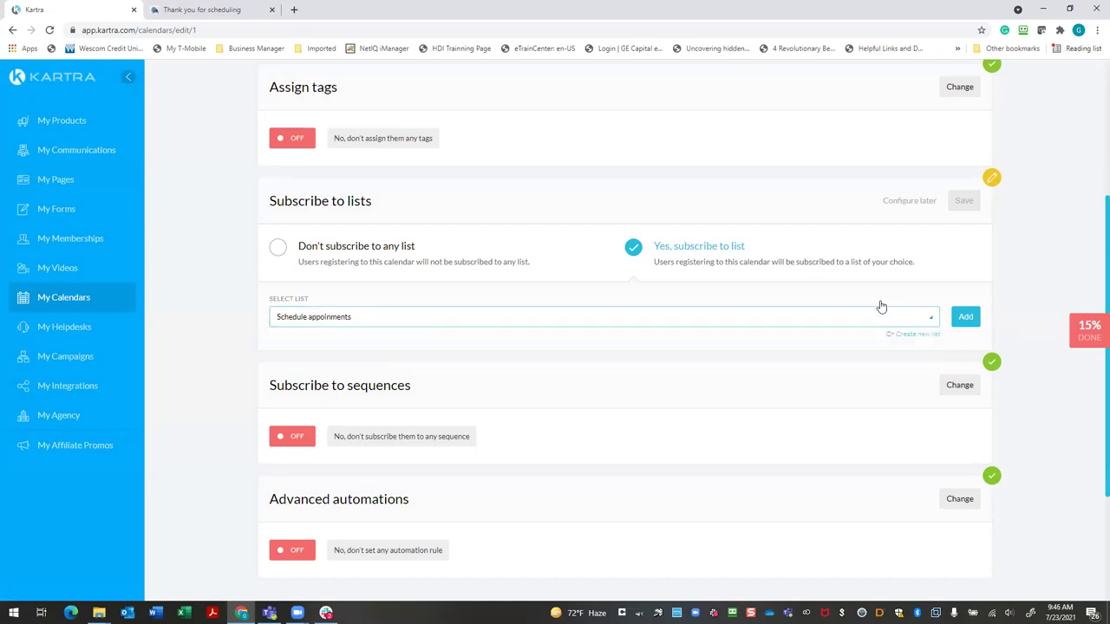
click(929, 324)
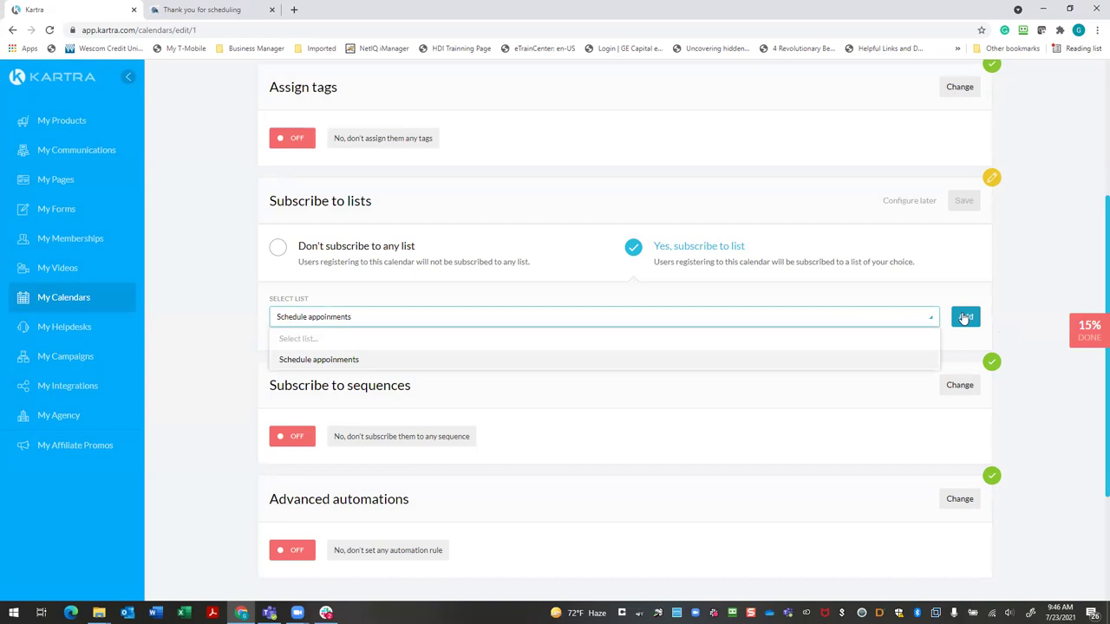
click(964, 319)
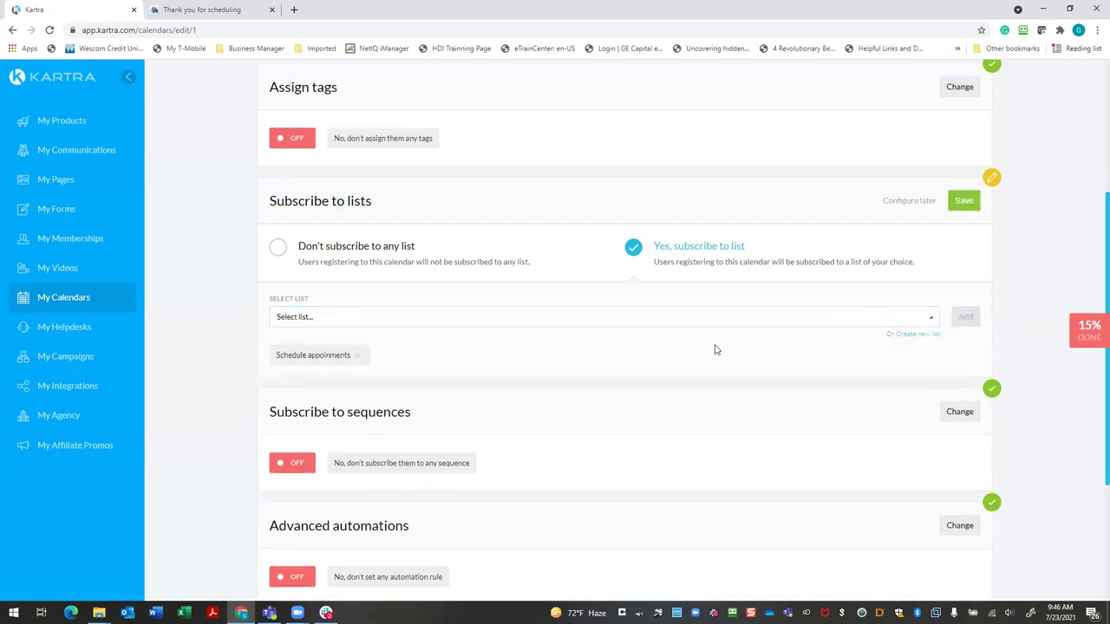
click(964, 200)
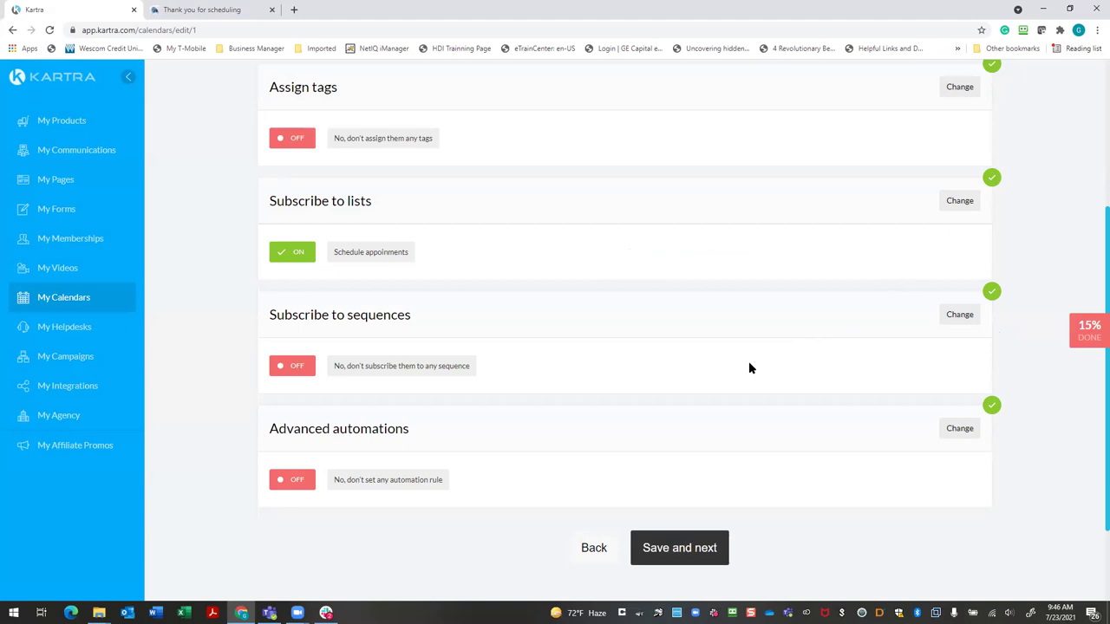
Switch Assign tags to 'Yes, assign tags' and start creating a new tag
scroll(681, 352, up, 1)
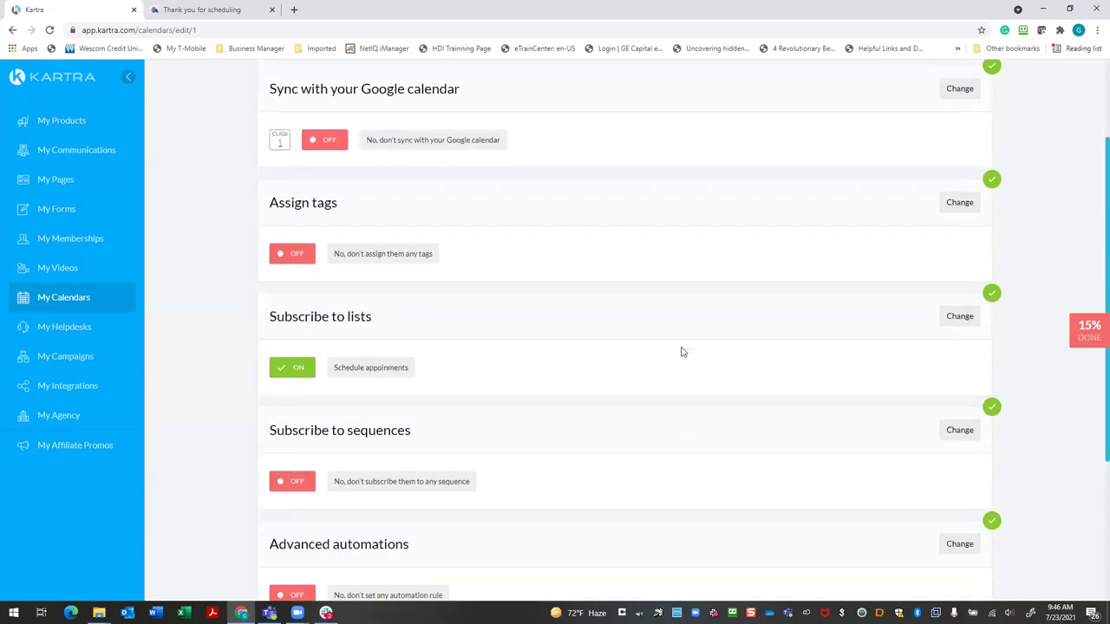
click(962, 206)
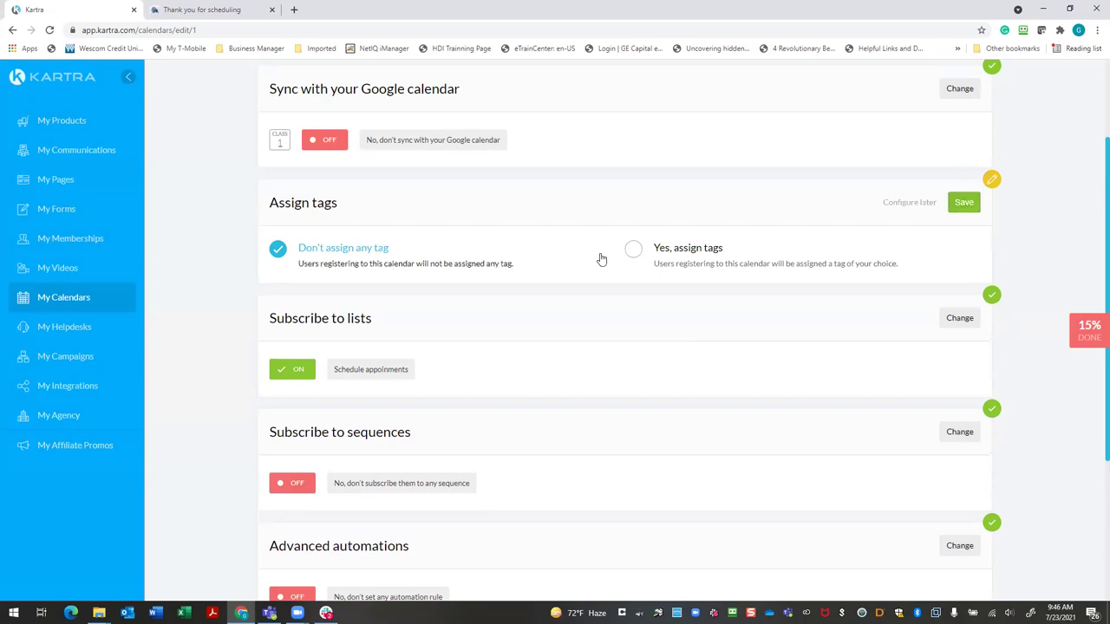
click(688, 252)
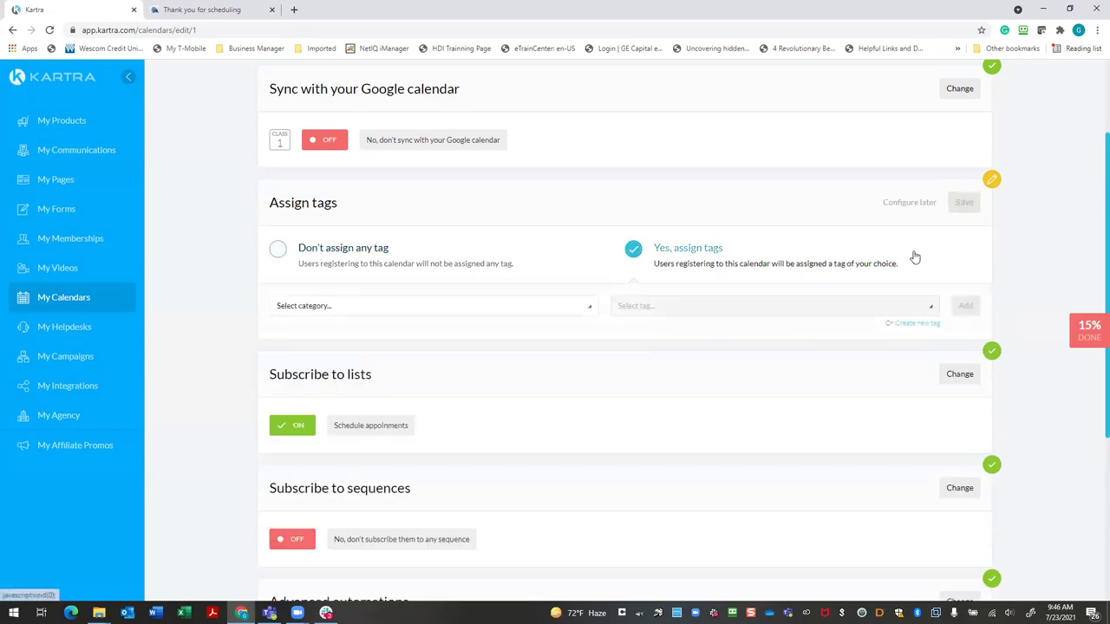
click(914, 323)
Name the new tag 'Schedule Appoinment'
click(484, 174)
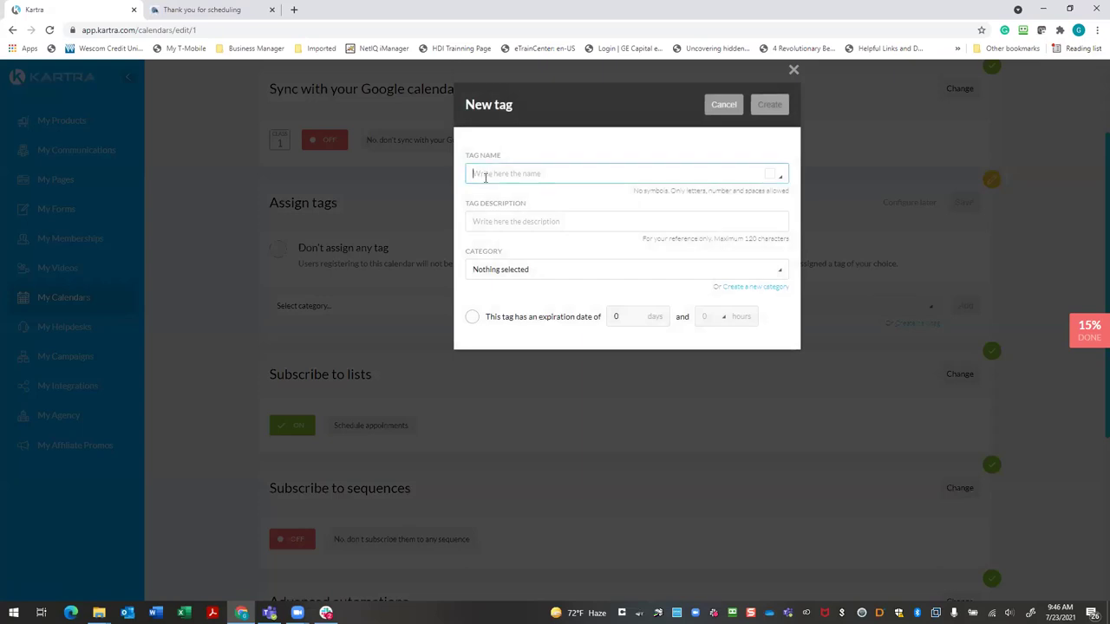
text(Schedule Appoinments)
key(Tab)
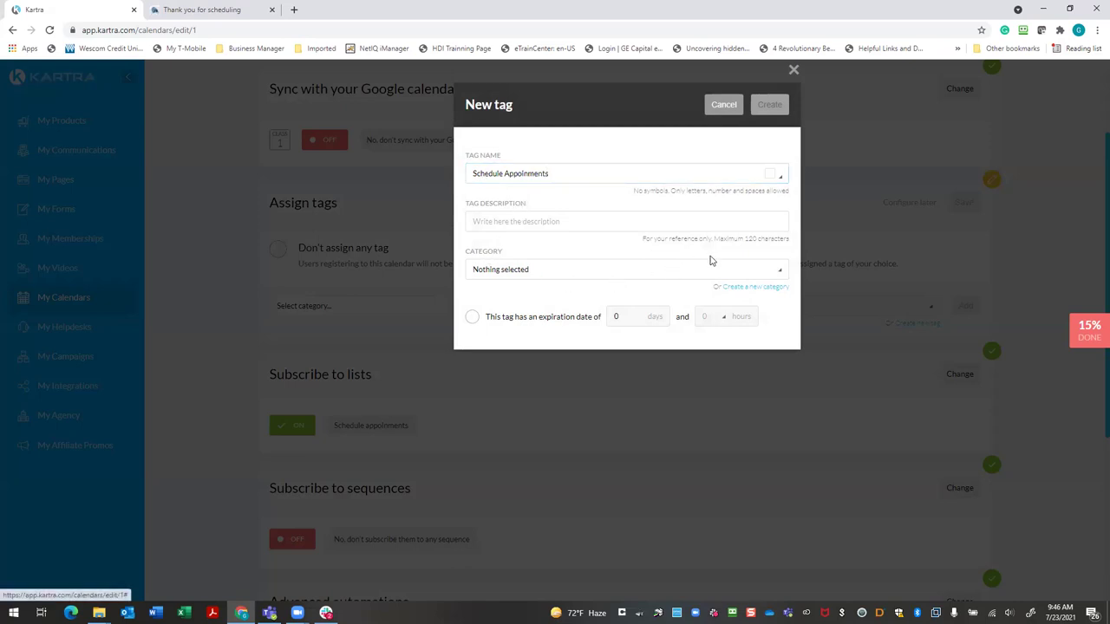
click(767, 273)
click(768, 274)
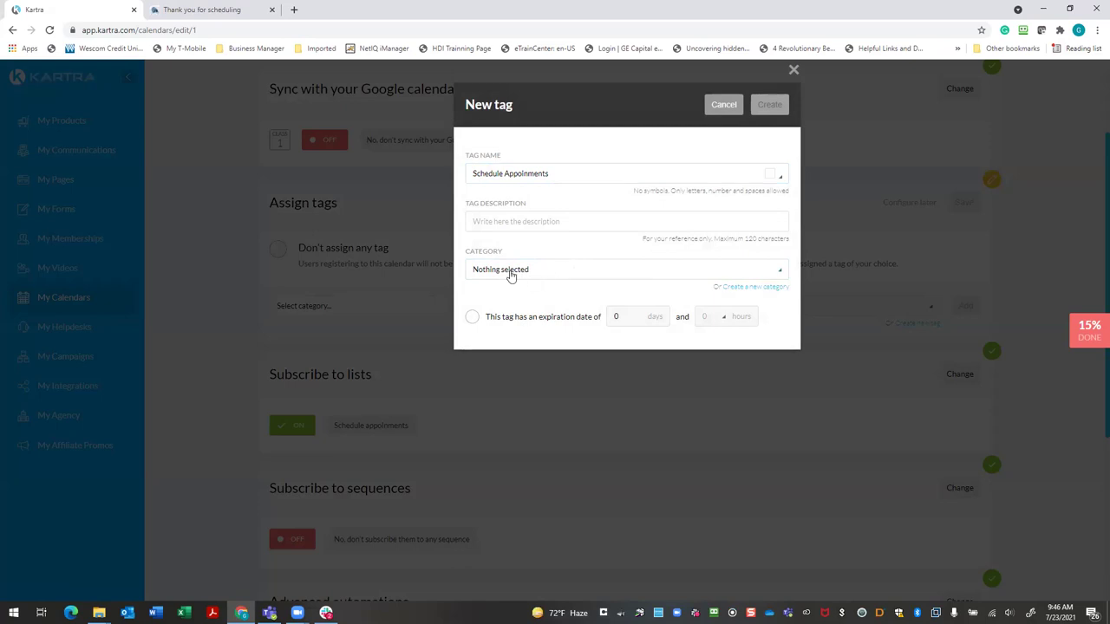
Describe the tag as 'Schedule Appointments', set No category in particular, and create it
click(522, 221)
text(Schedule a)
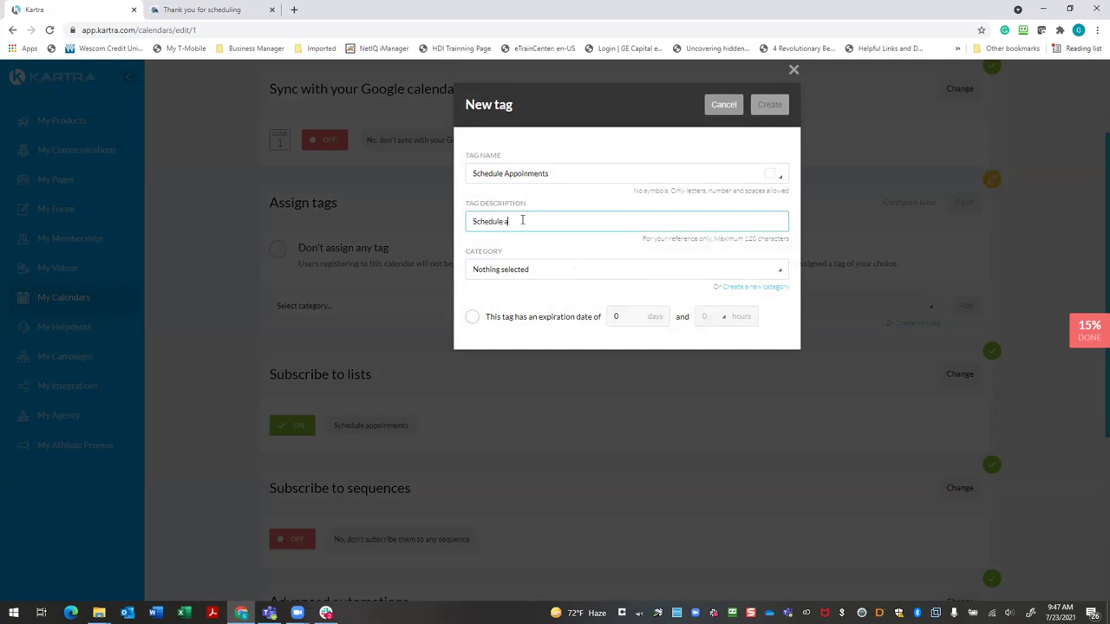
text(ppoinments)
right_click(523, 221)
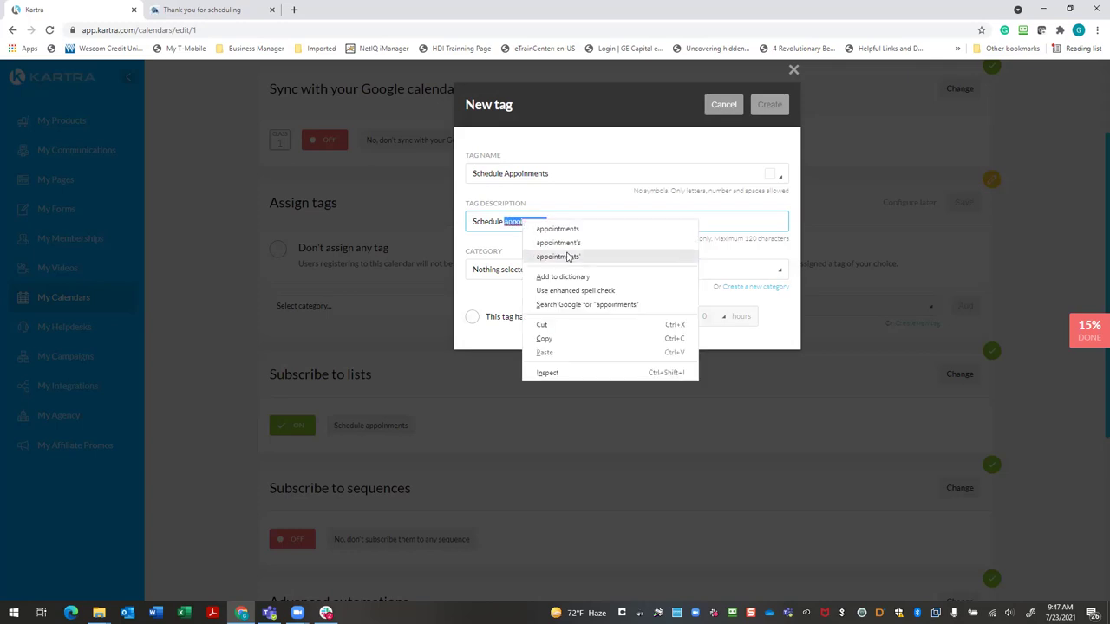
click(552, 230)
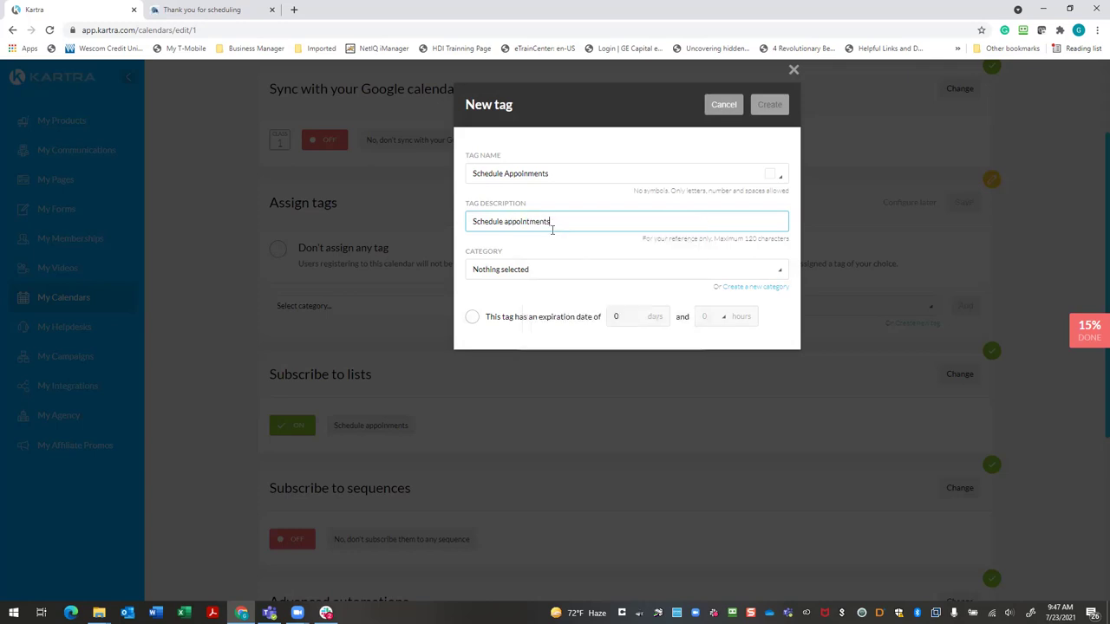
click(508, 222)
key(BackSpace)
text(A)
click(780, 276)
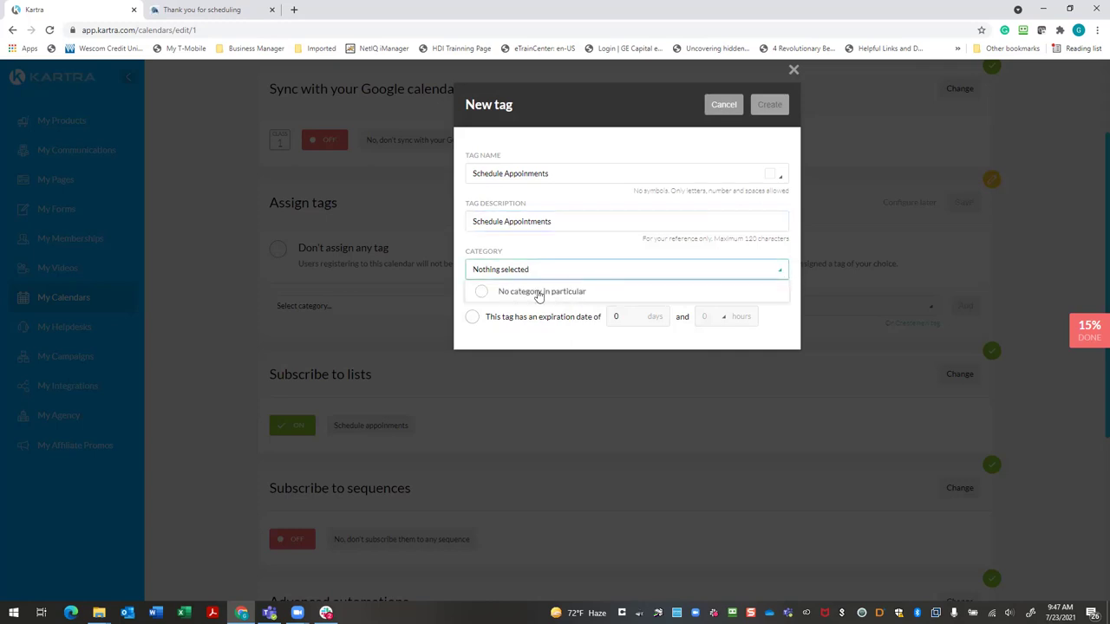
click(490, 295)
click(771, 330)
click(769, 108)
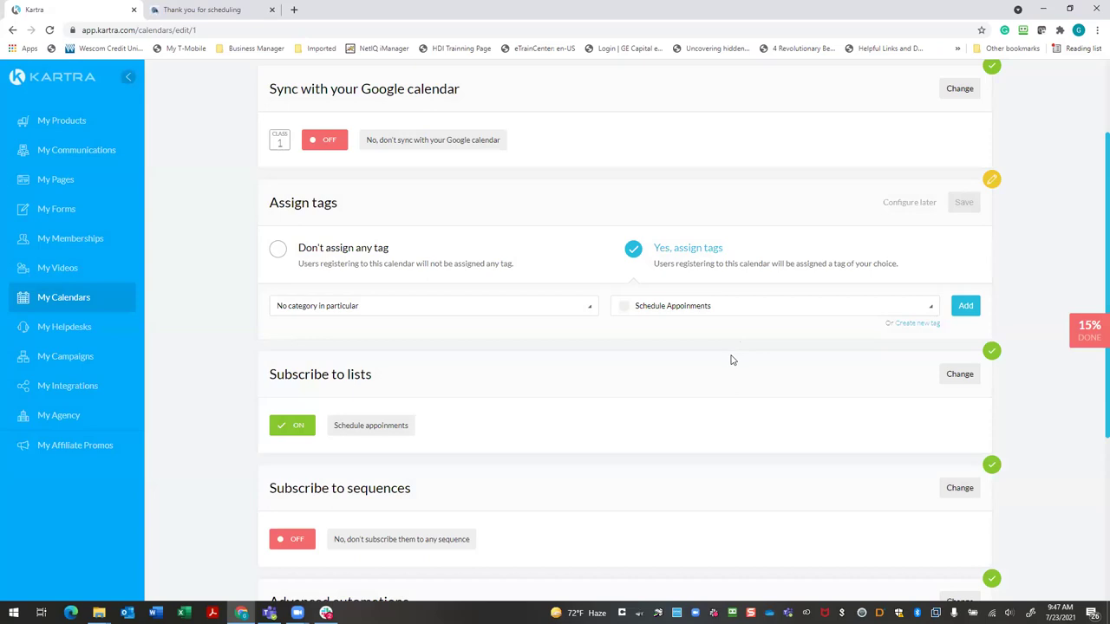
Add the Schedule Appoinments tag, save the tag assignment, and finish the calendar
scroll(731, 359, down, 1)
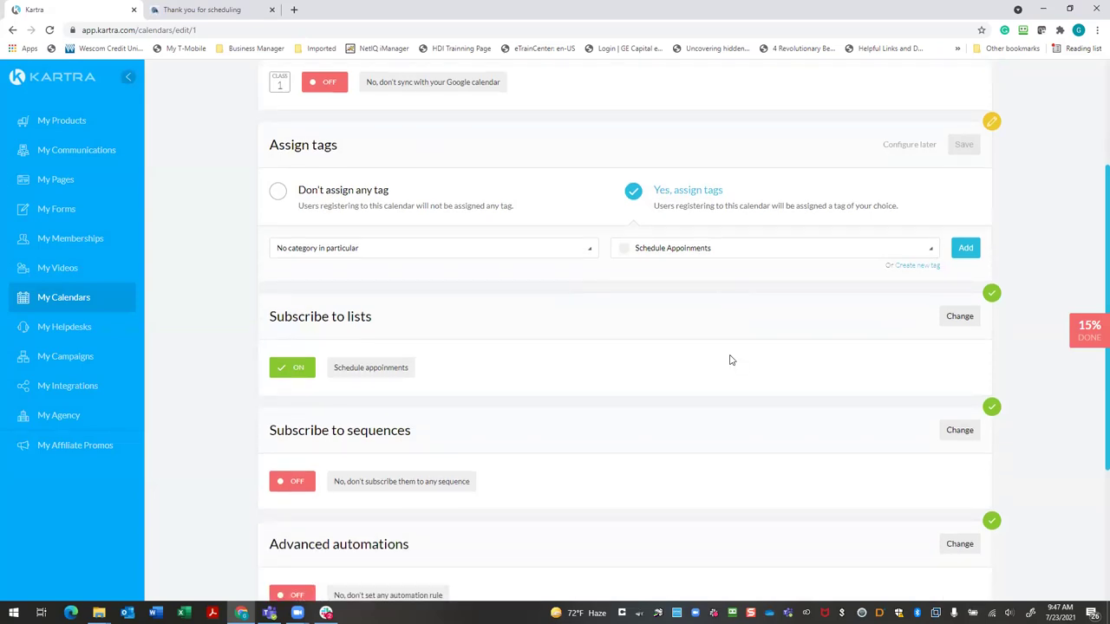
click(964, 249)
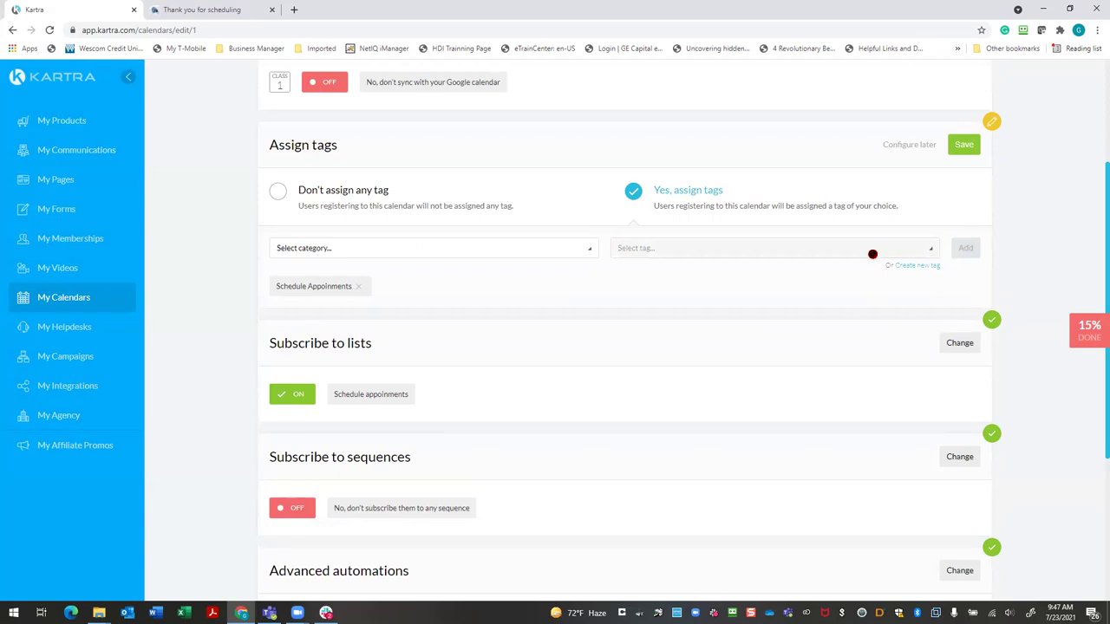
scroll(783, 272, up, 1)
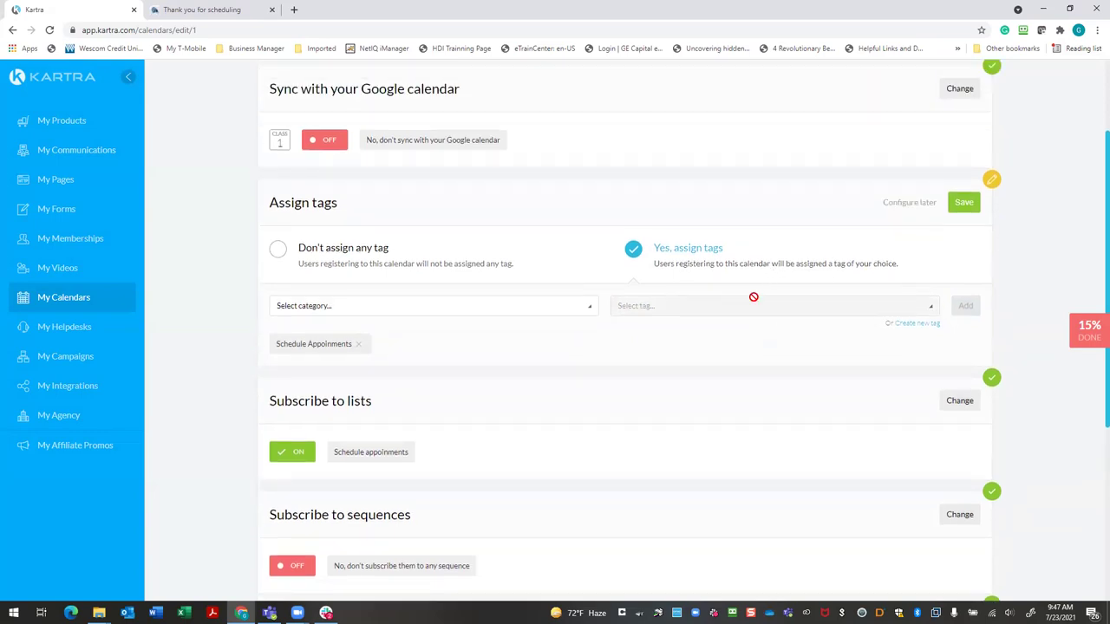
click(966, 203)
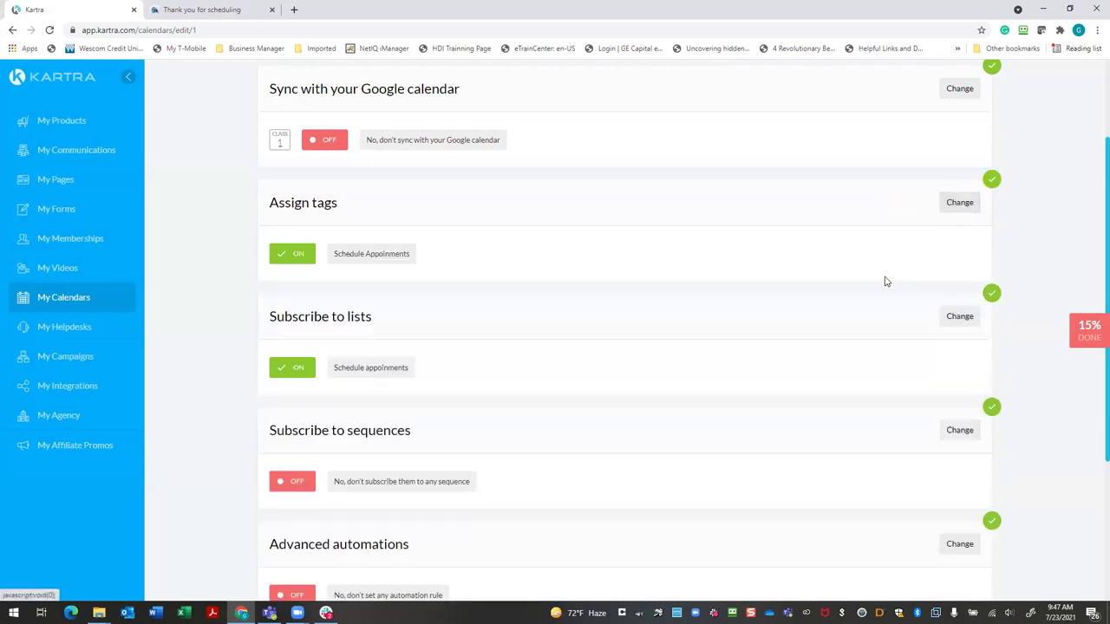
scroll(844, 295, down, 3)
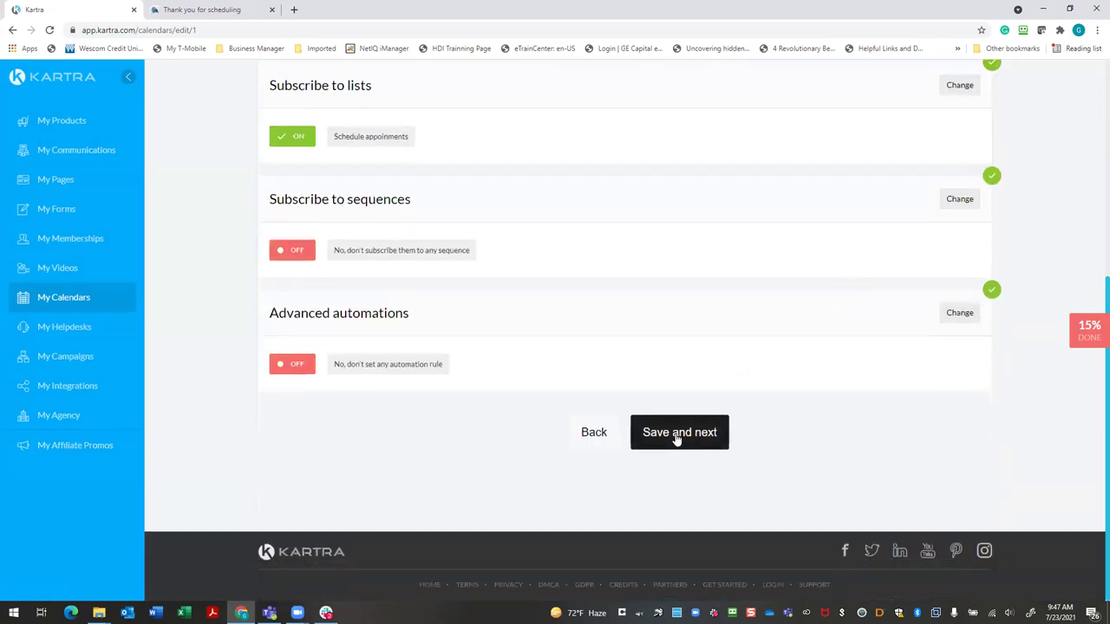
click(678, 438)
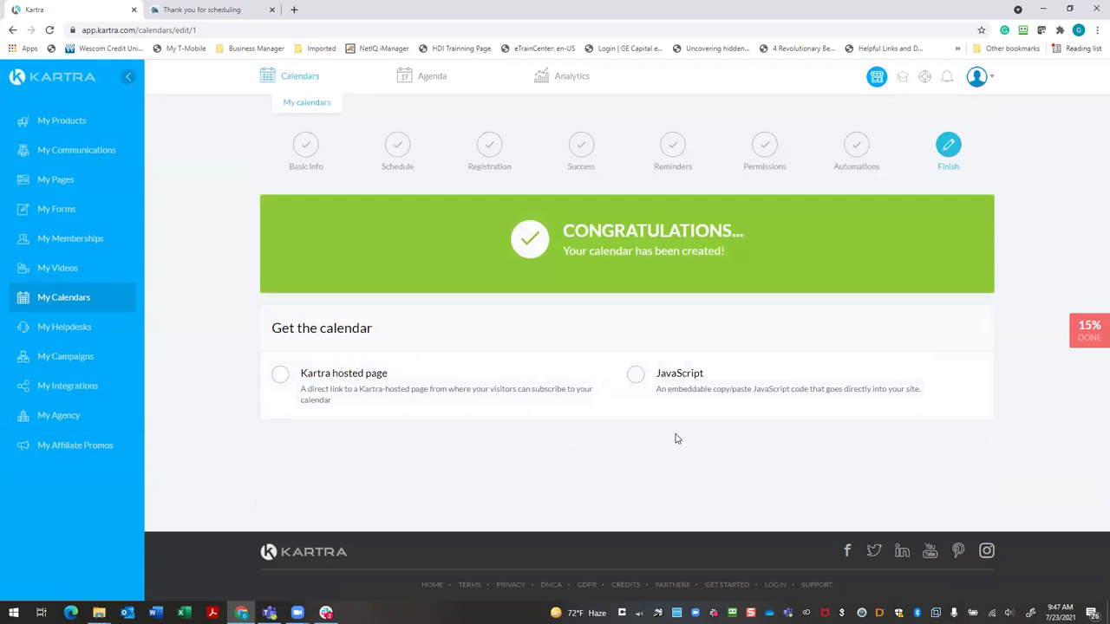
Choose a Kartra-hosted page, keep the only link domain, and open custom domain settings
click(278, 375)
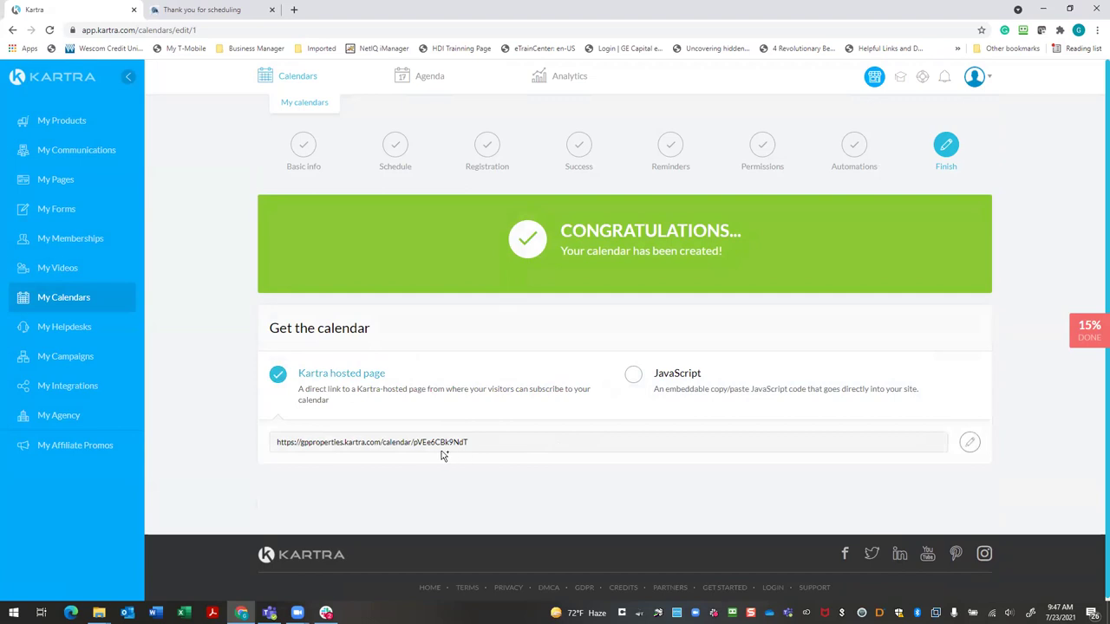
click(969, 443)
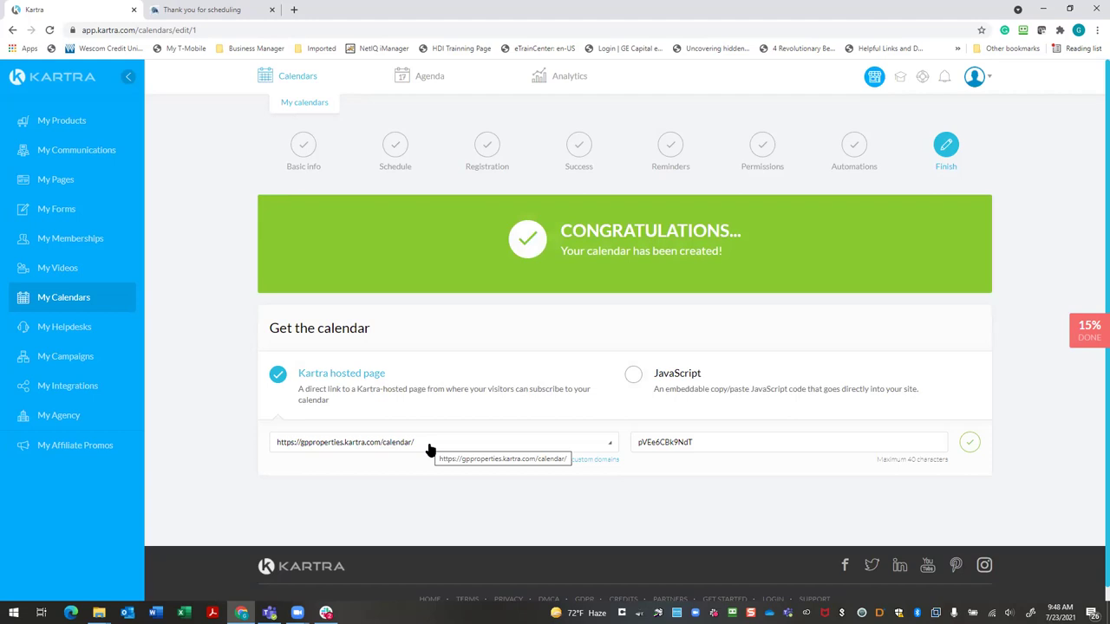
click(429, 446)
click(429, 445)
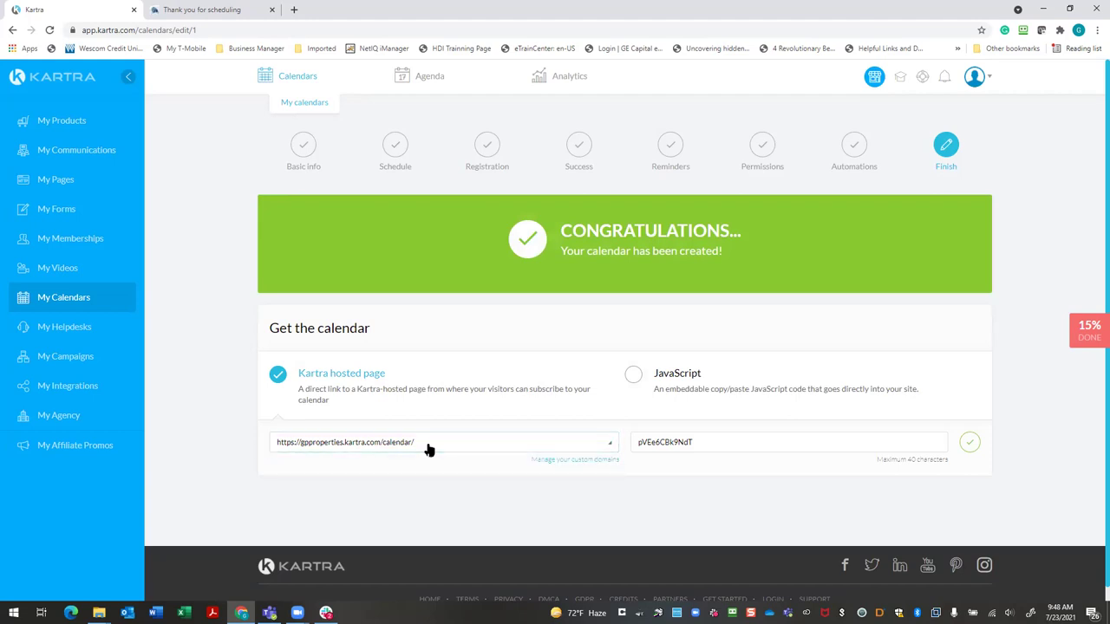
click(433, 445)
click(434, 445)
click(436, 446)
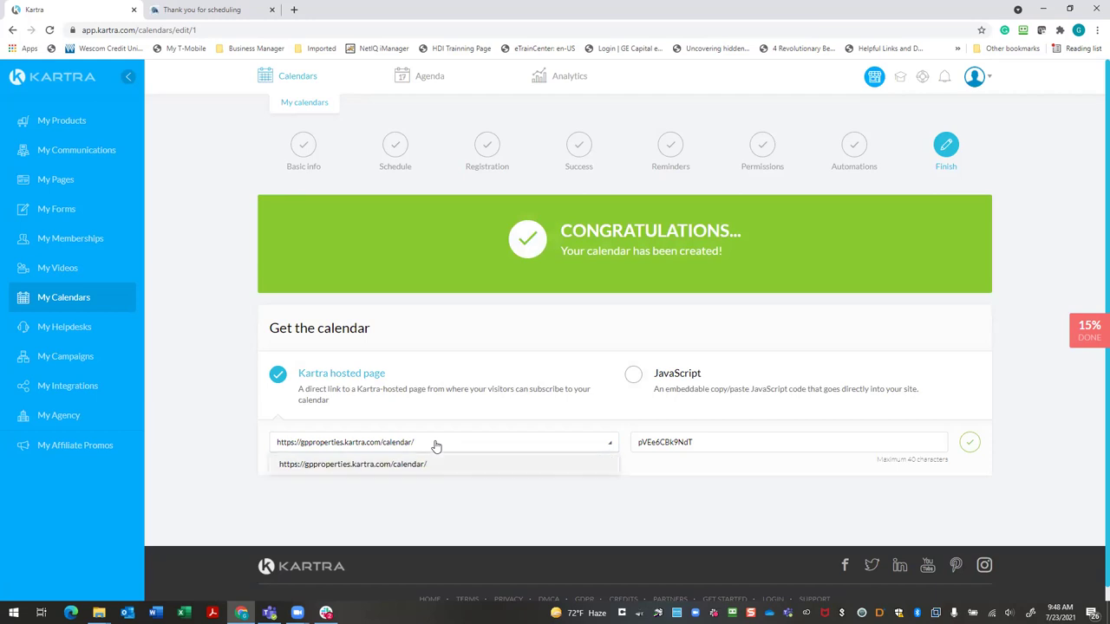
click(427, 464)
click(418, 444)
click(468, 448)
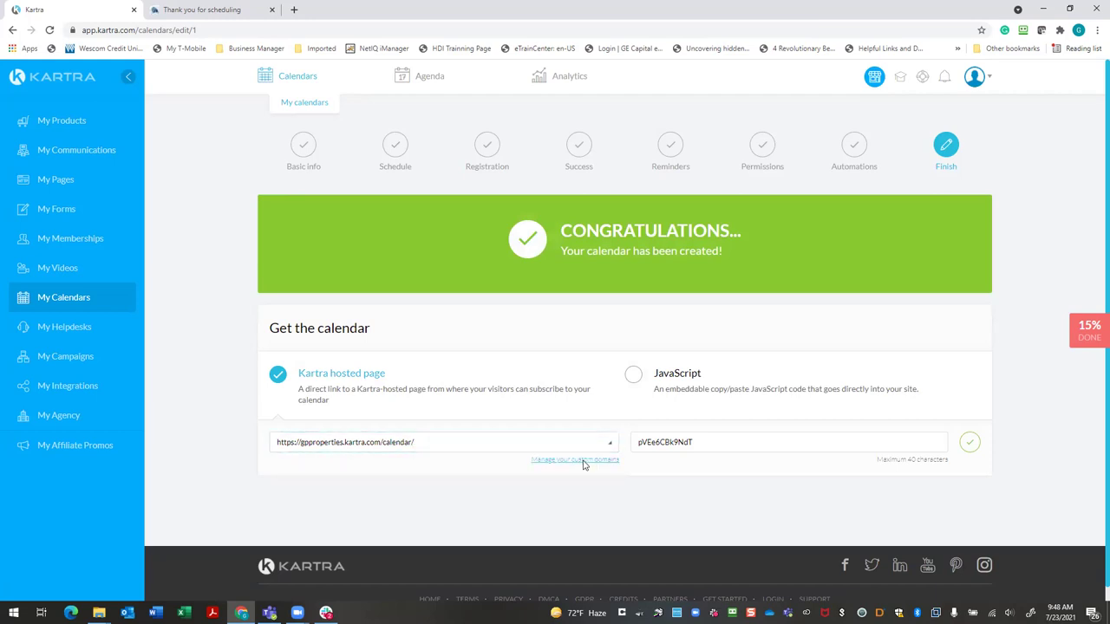
click(584, 460)
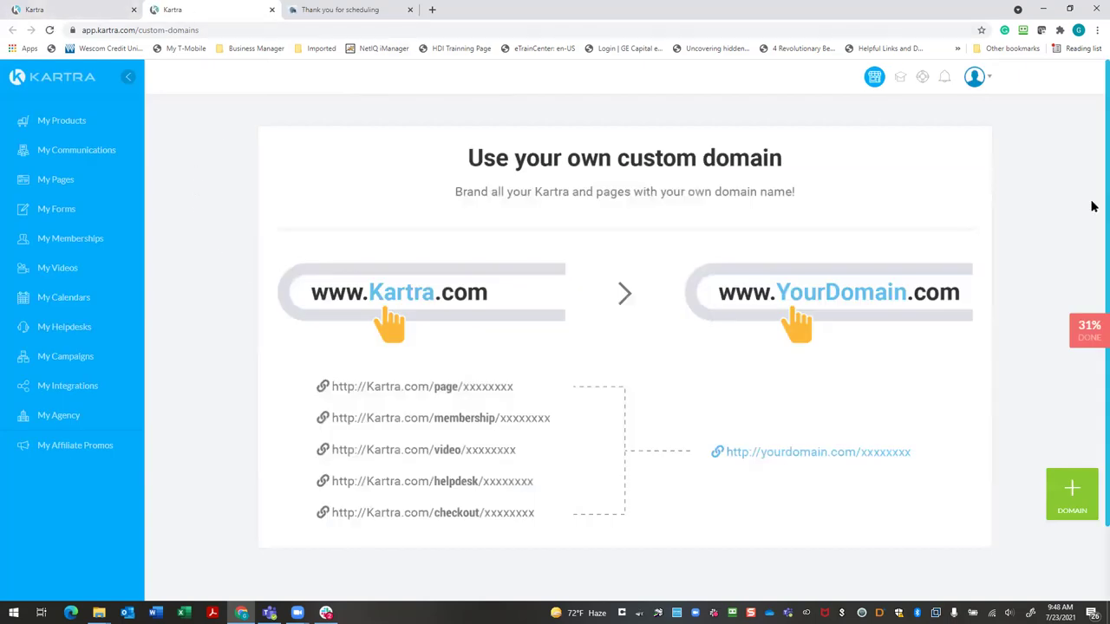
Return to the calendar's Congratulations page in the first Kartra browser tab
click(125, 12)
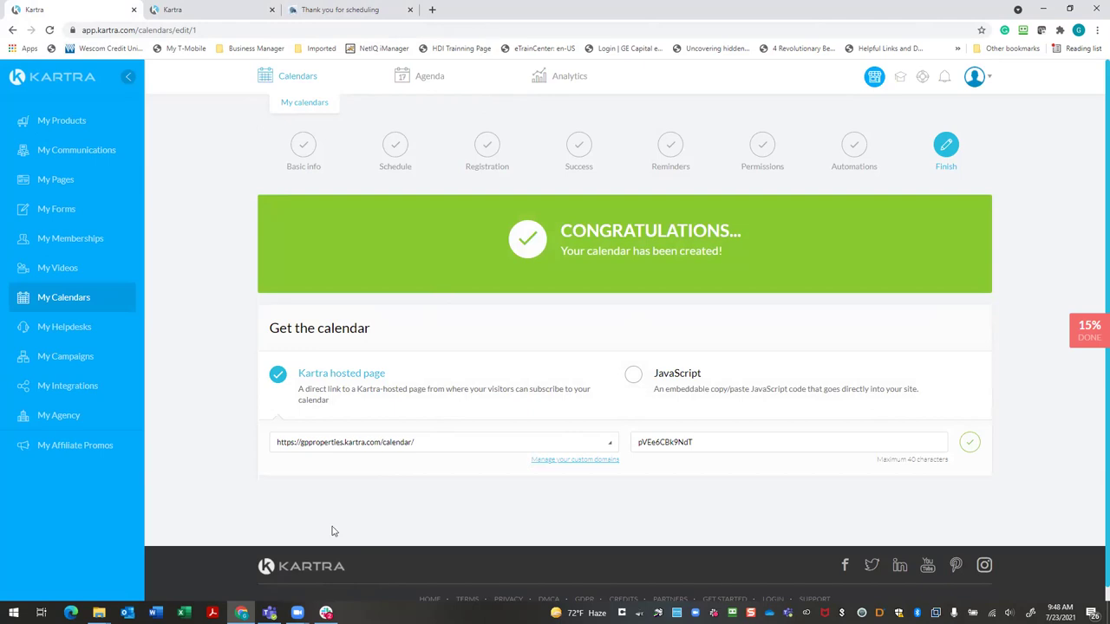
Replace the calendar link's random code with 'schedule', save it, and select the full link
click(709, 438)
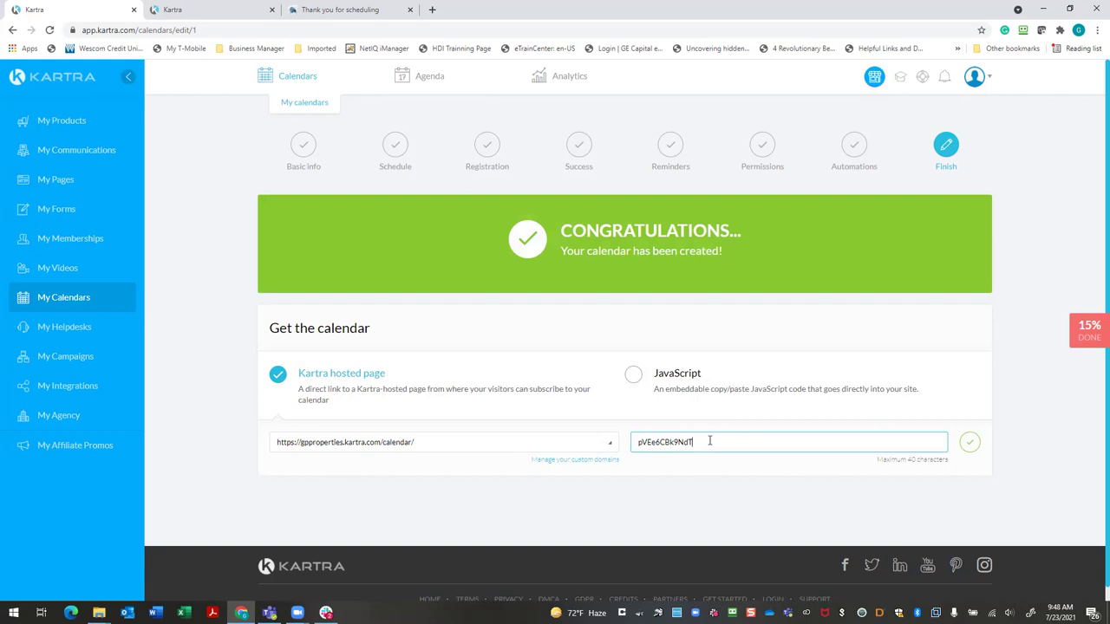
click(503, 443)
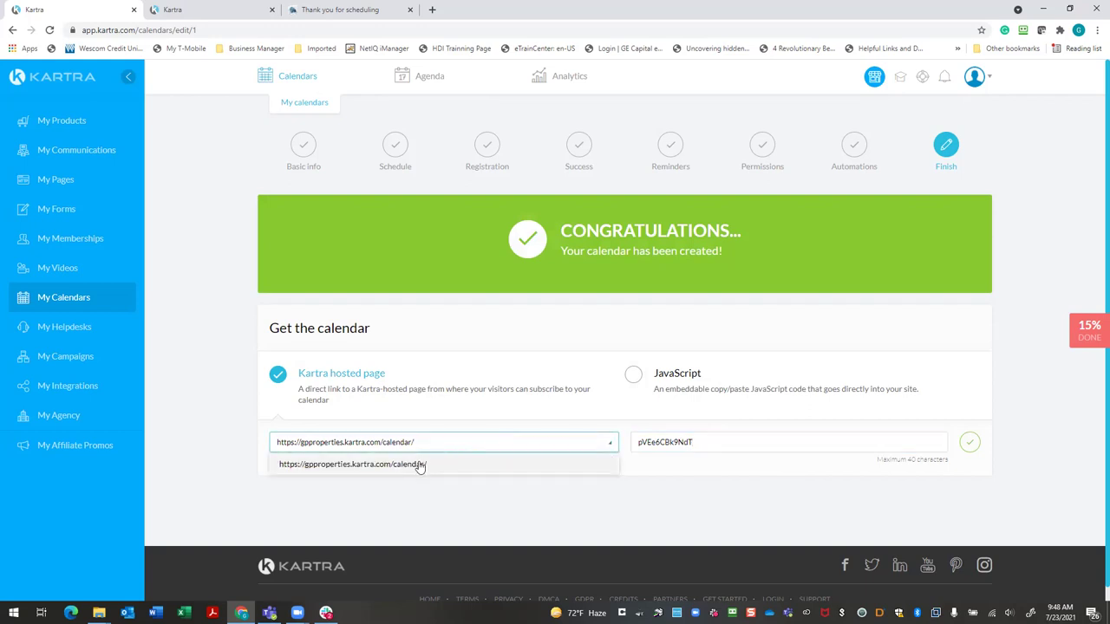
click(758, 439)
key(BackSpace)
key(BackSpace)
key(BackSpace)
key(BackSpace)
key(BackSpace)
key(BackSpace)
key(BackSpace)
key(BackSpace)
key(BackSpace)
key(BackSpace)
key(BackSpace)
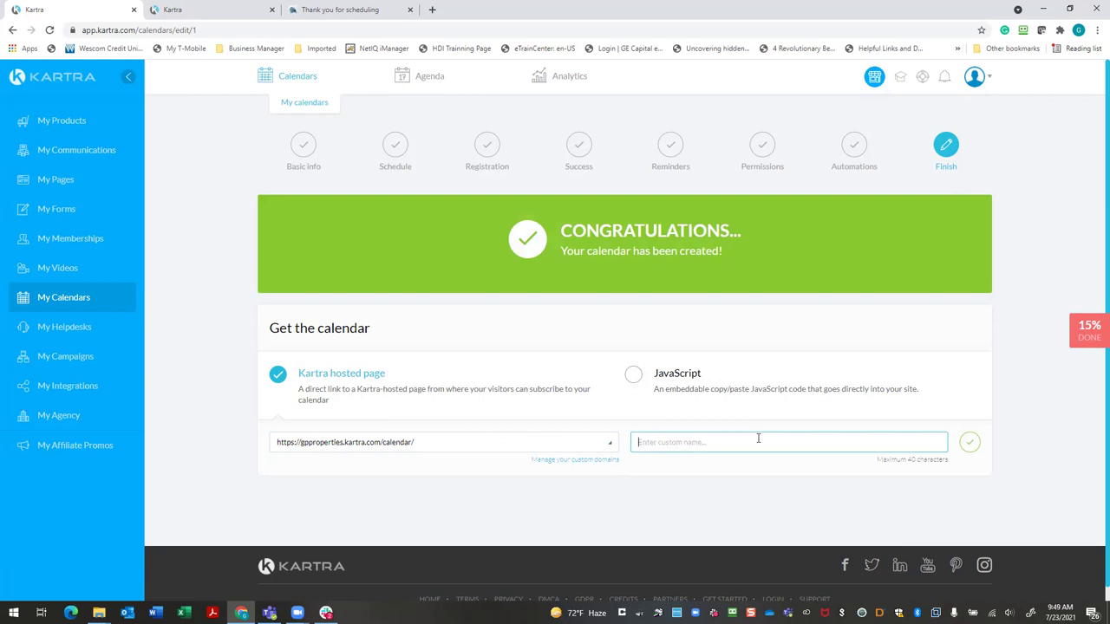
text(schedule)
scroll(646, 510, down, 1)
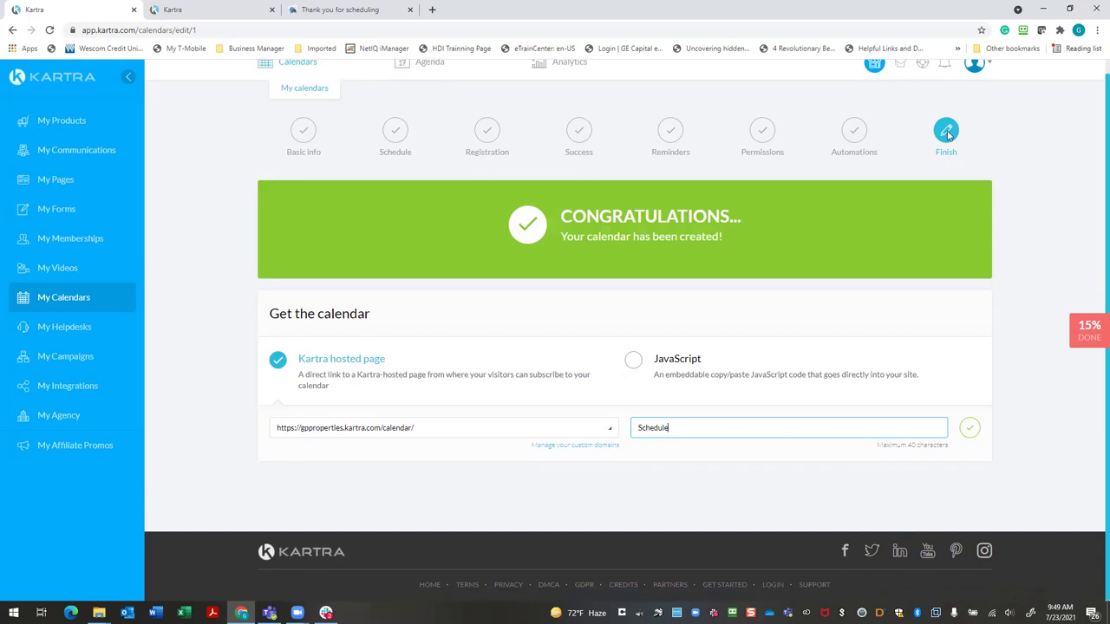
click(969, 428)
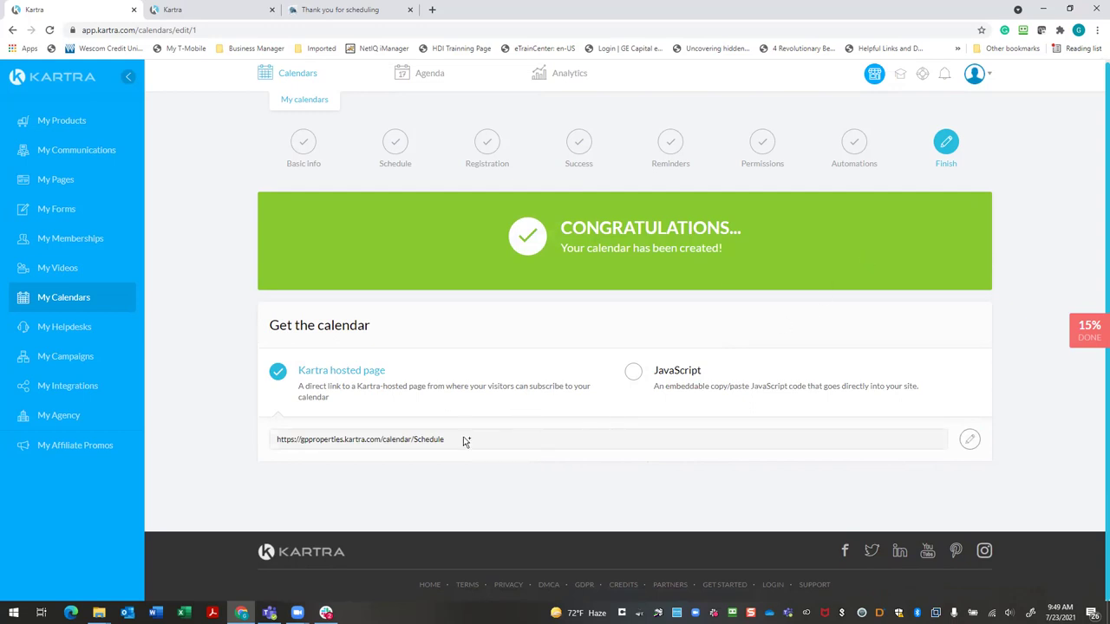
drag(455, 441, 268, 439)
Copy the /calendar/Schedule link and load it in a new browser tab
right_click(305, 442)
click(325, 447)
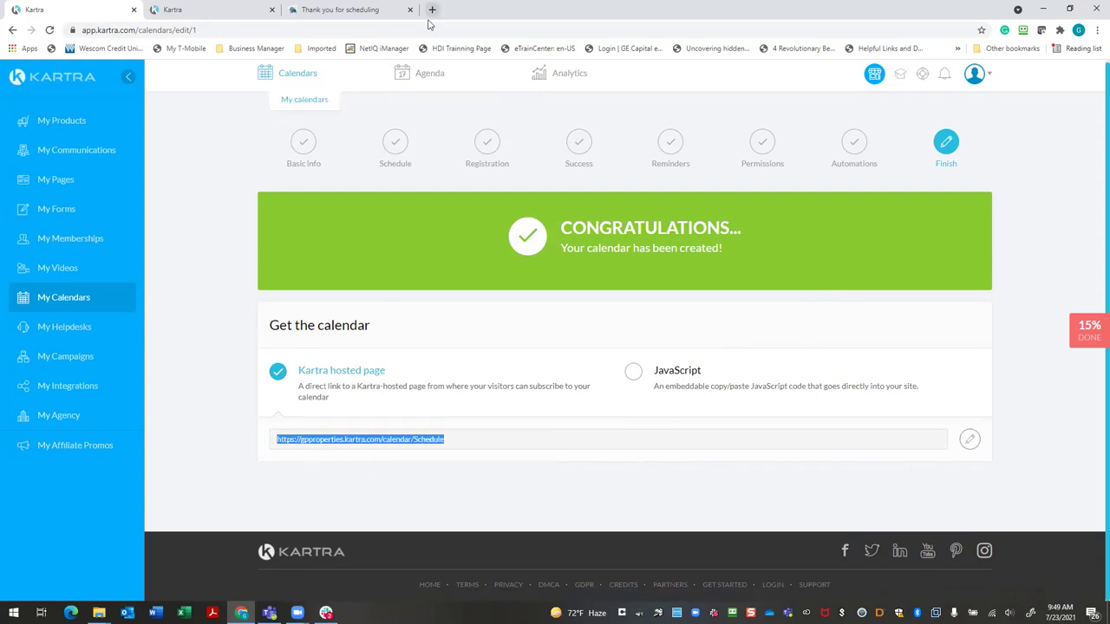
click(432, 9)
key(ctrl+v)
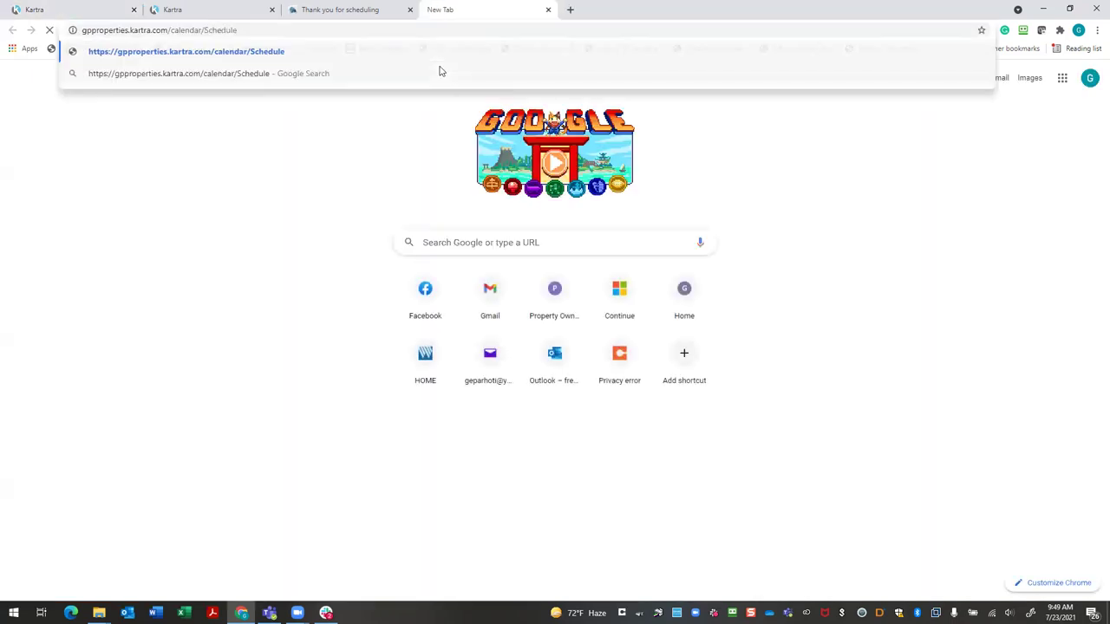
key(Return)
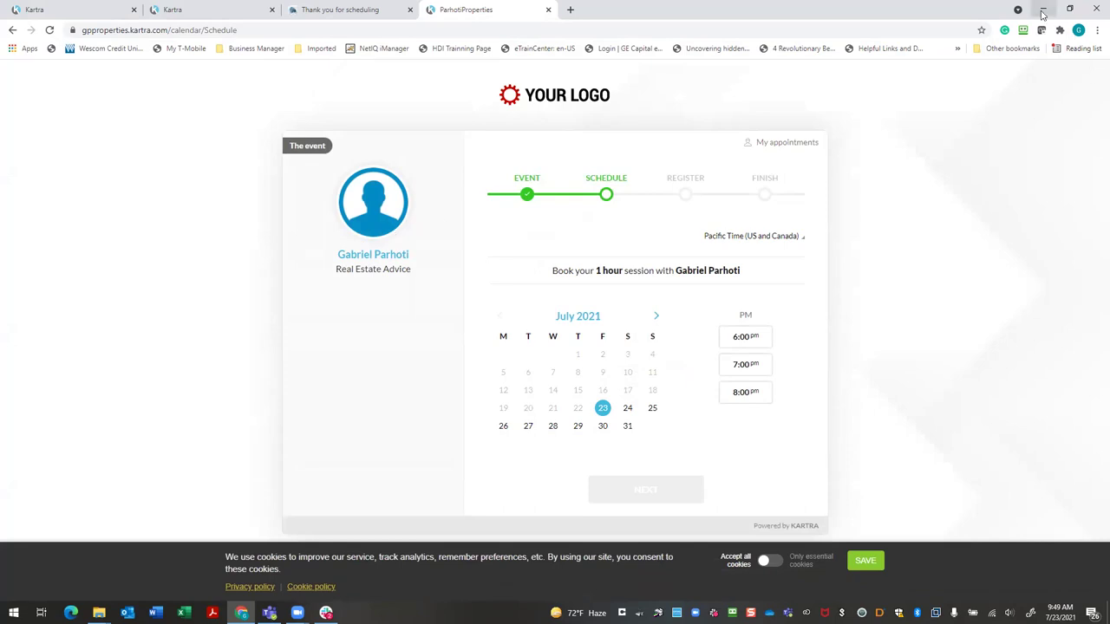
click(1044, 15)
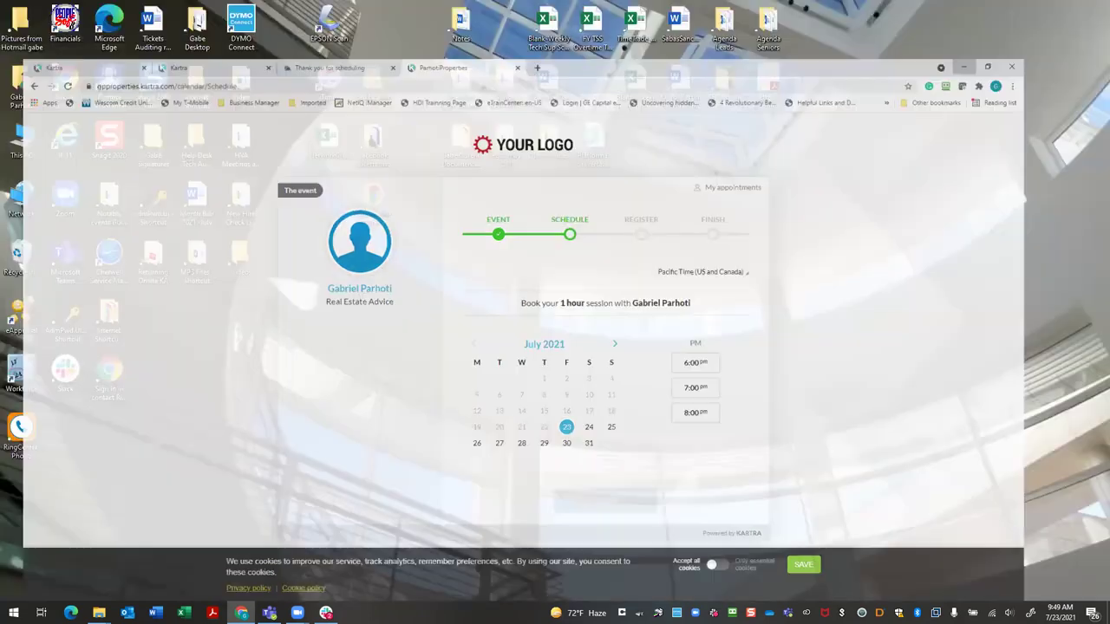
key(super)
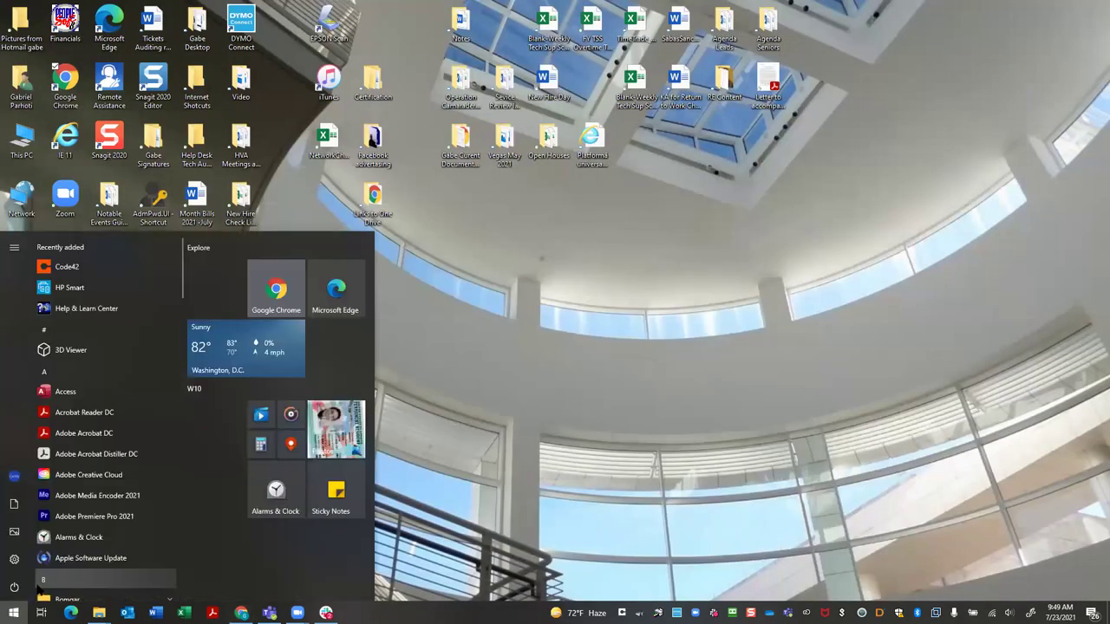
text(gp)
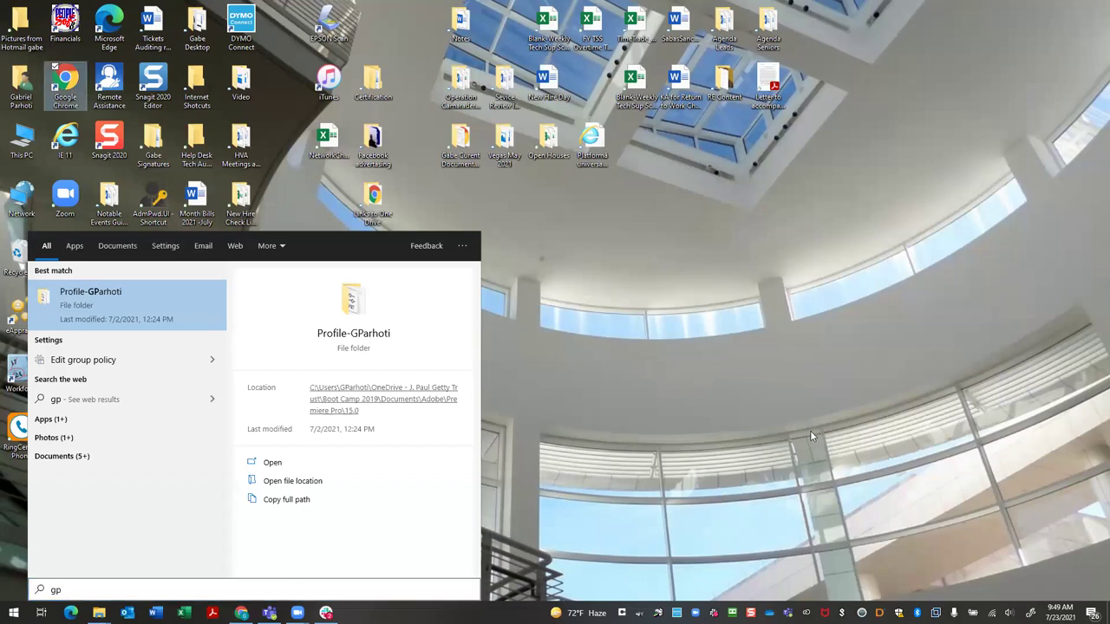
click(65, 83)
double_click(65, 83)
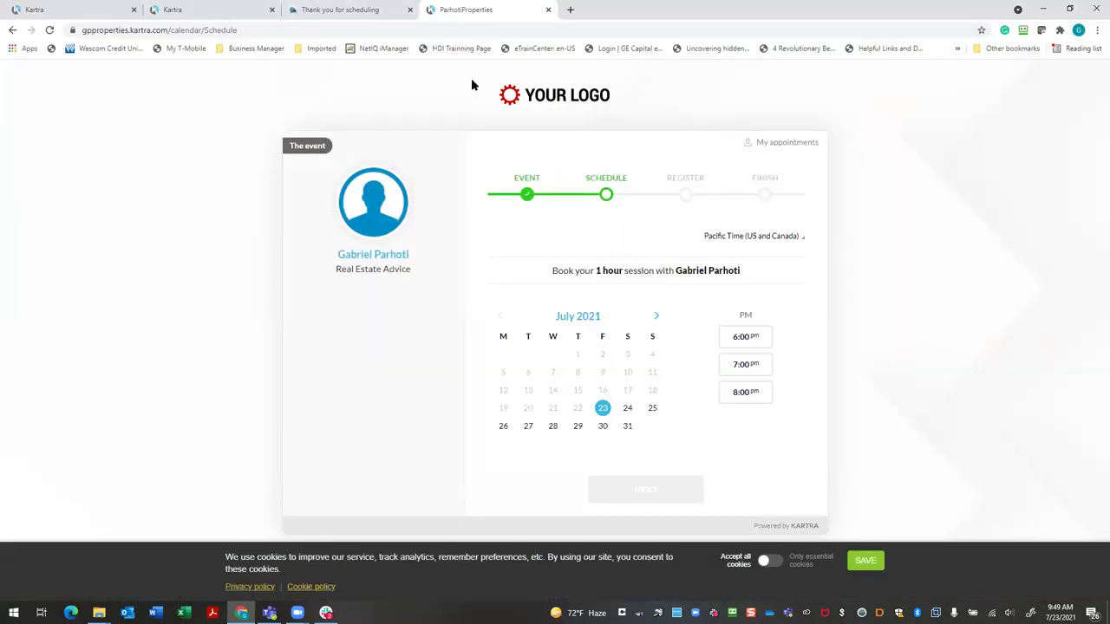
Close the duplicate custom domains browser tab
click(214, 9)
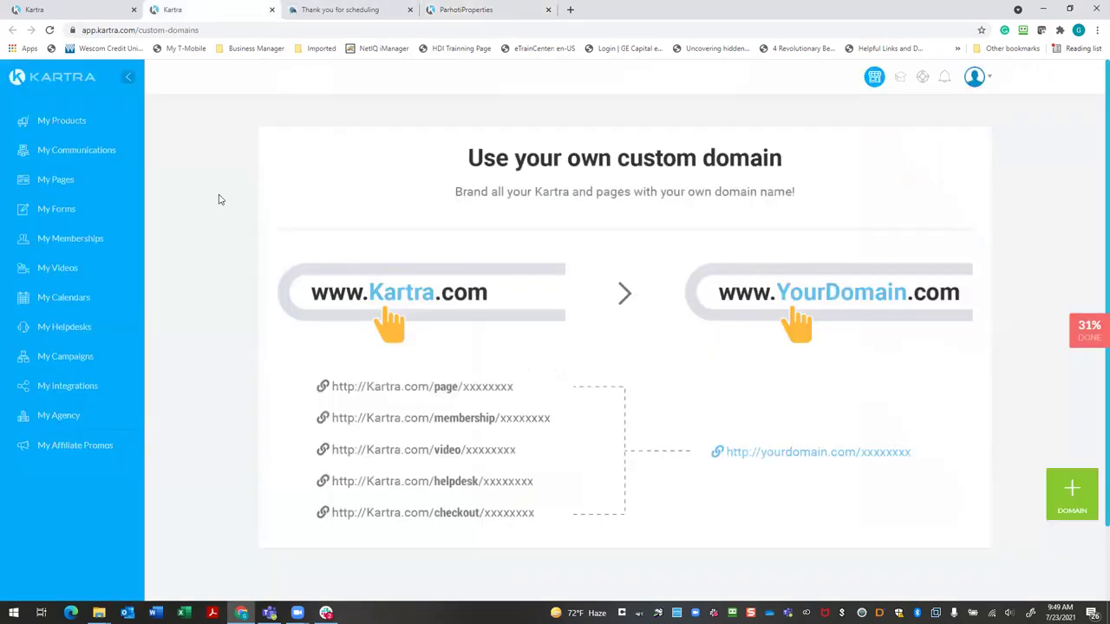
click(101, 10)
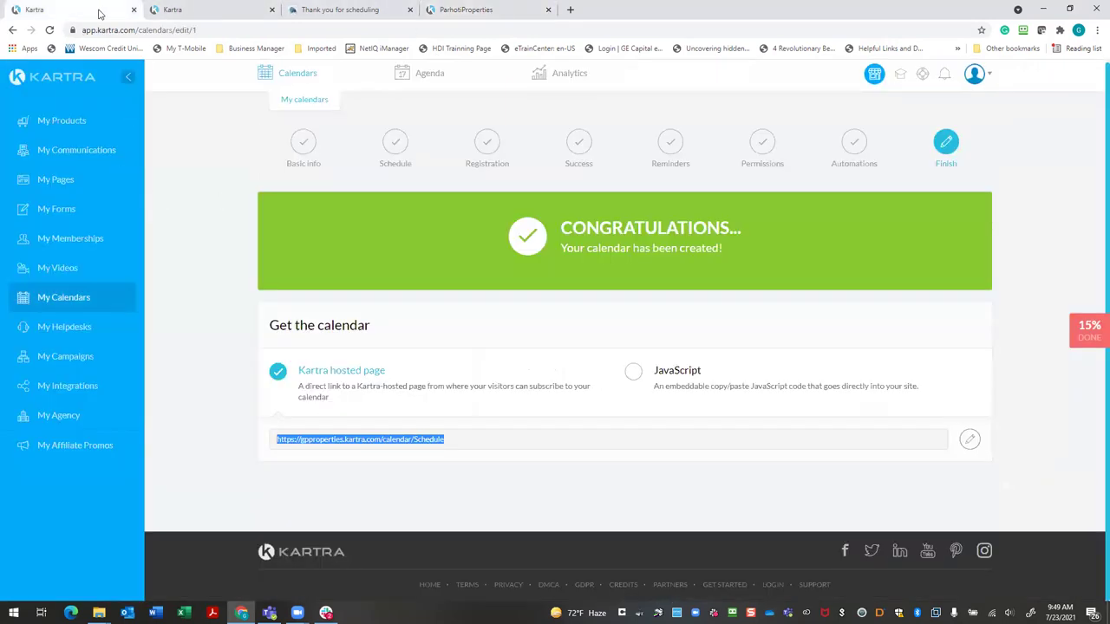
click(272, 10)
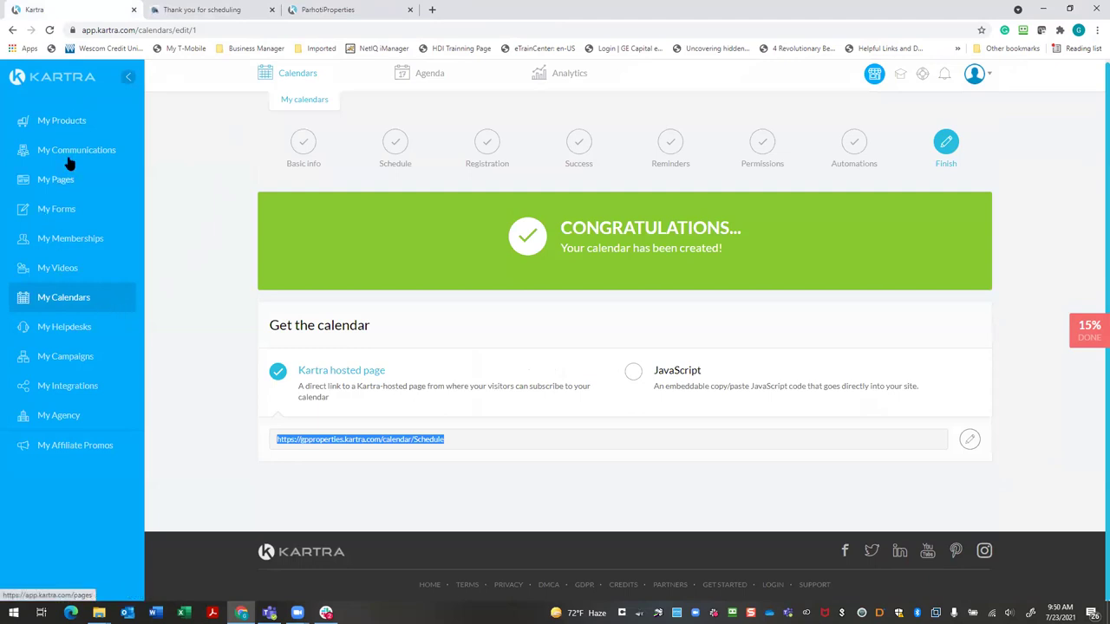
Upload a profile photo from the Documents folder on the account Profile page
click(973, 74)
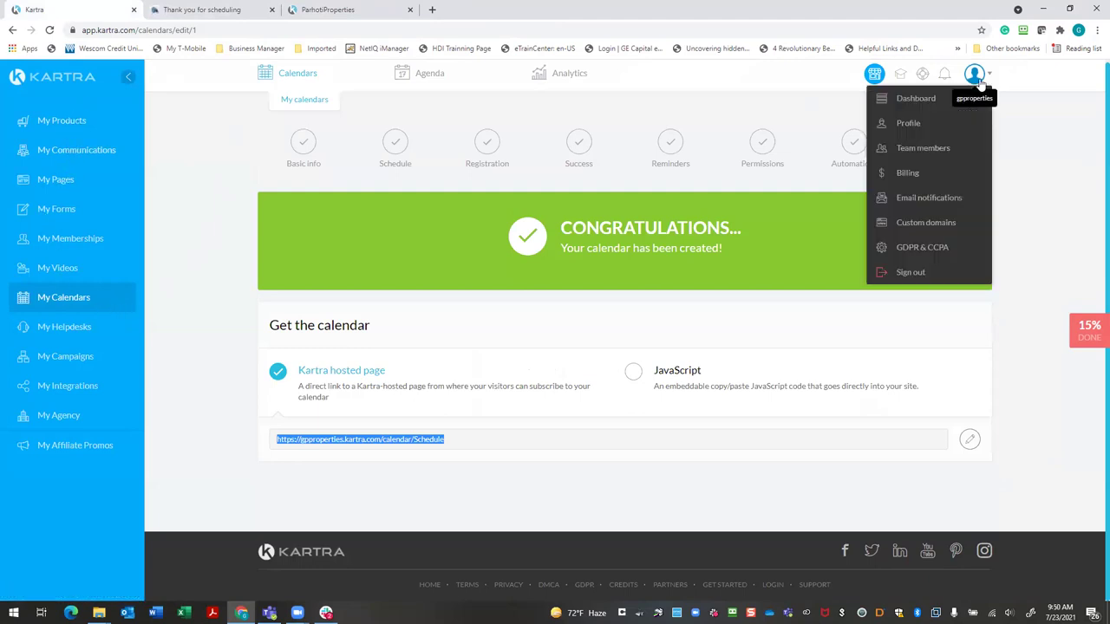
click(932, 125)
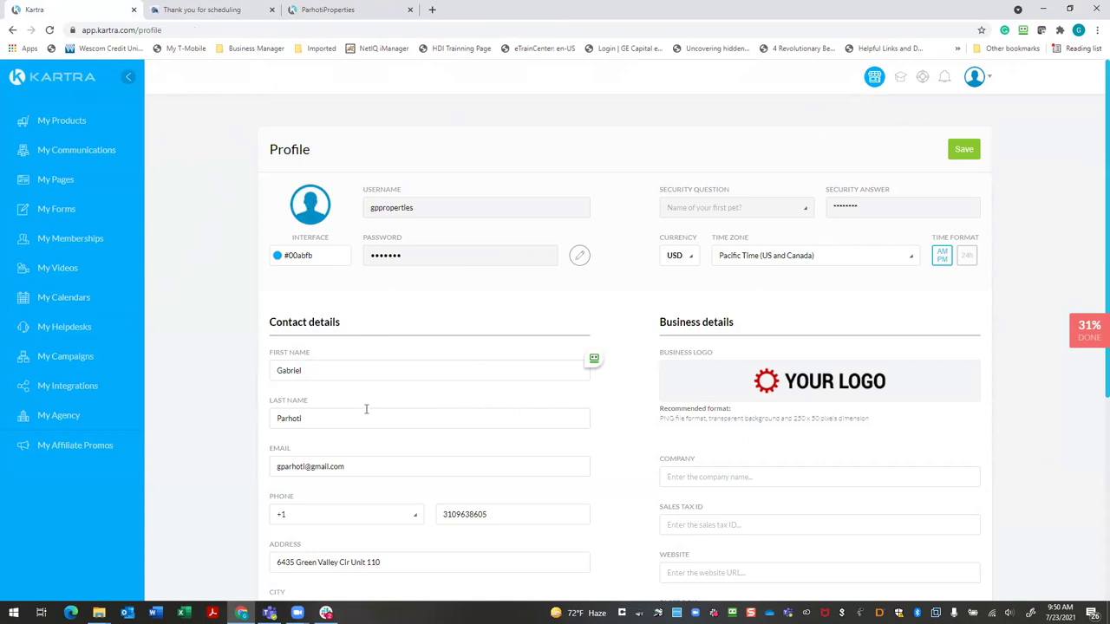
click(326, 222)
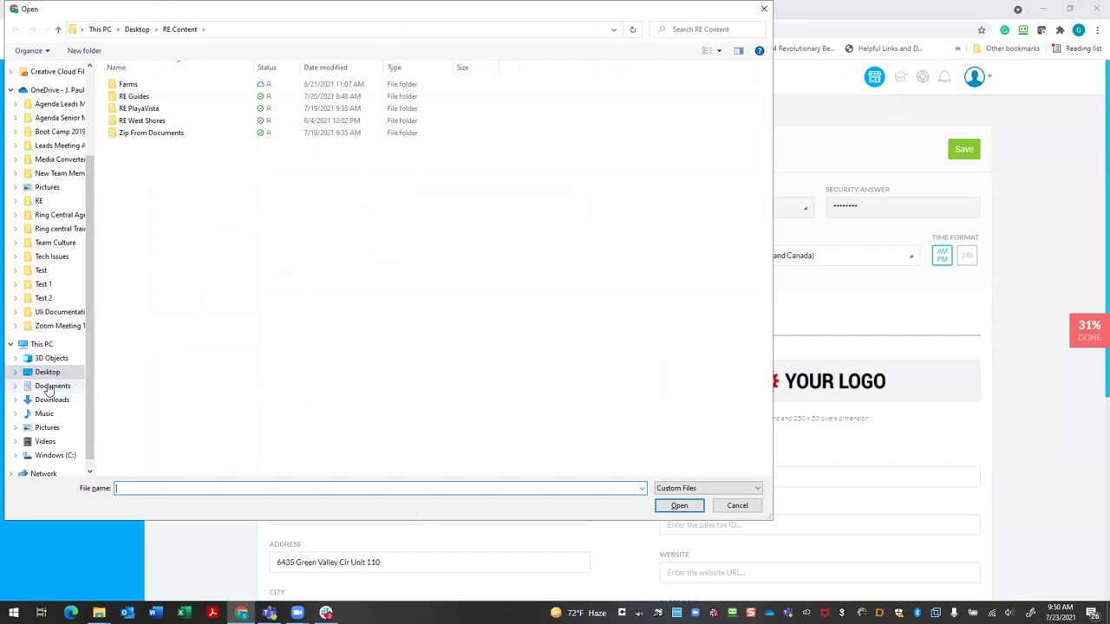
click(51, 387)
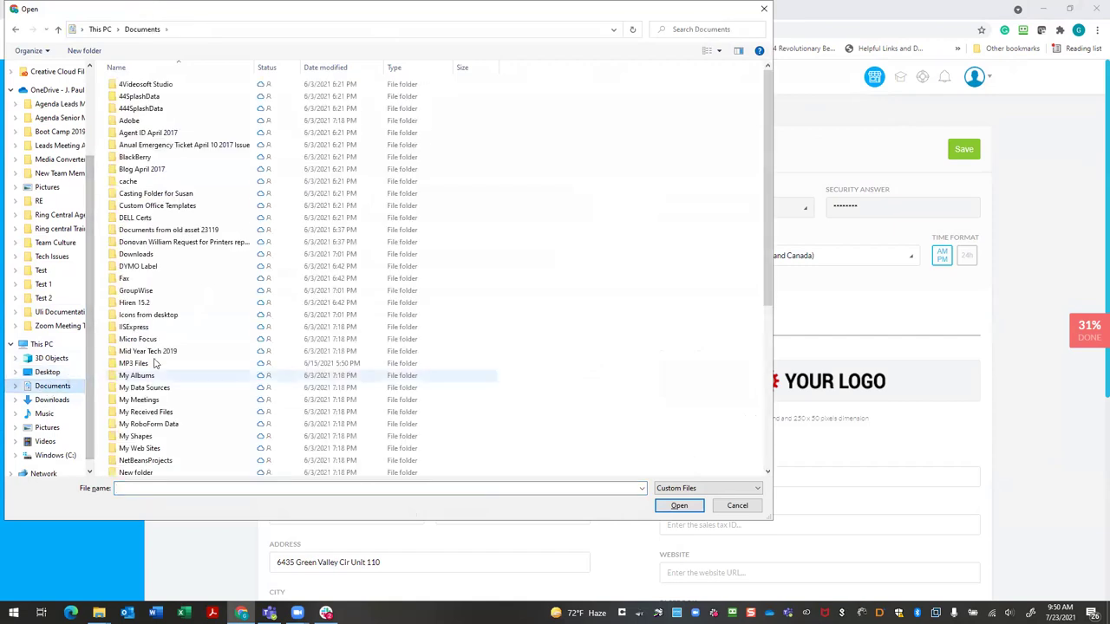
scroll(164, 358, down, 7)
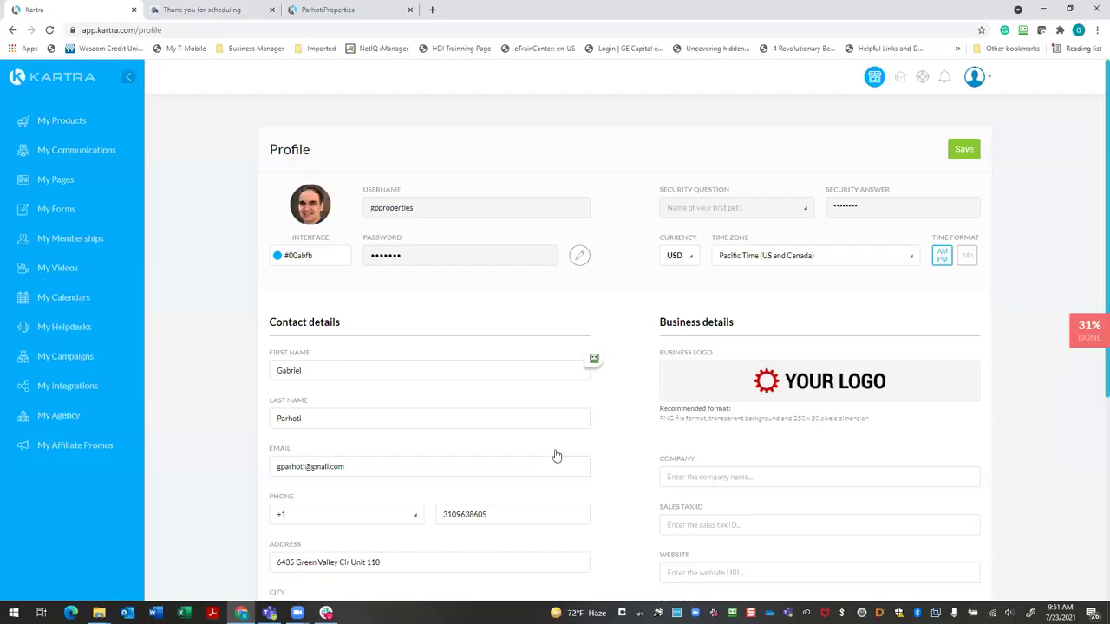
click(964, 150)
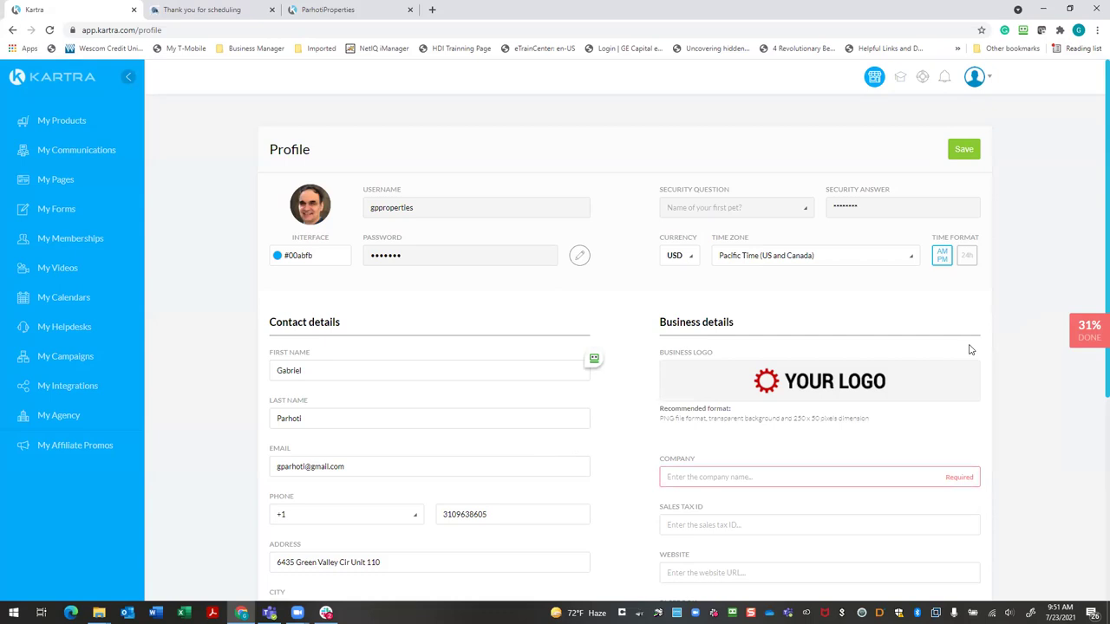
click(961, 149)
Enter the required company name, replace the contact phone number, and save the profile
click(677, 475)
scroll(806, 476, down, 3)
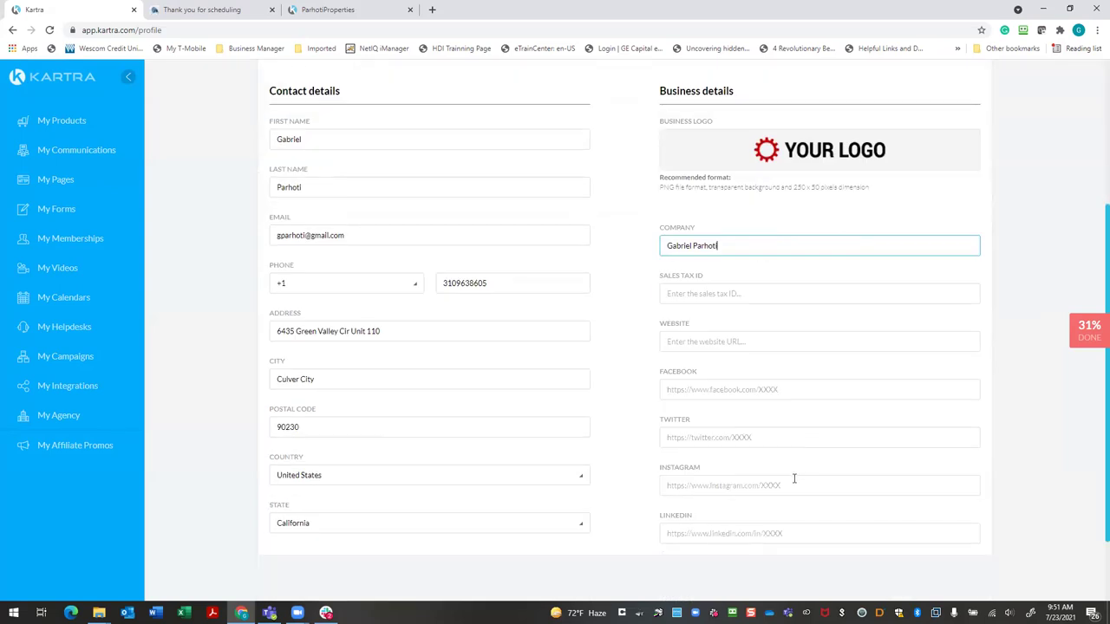
scroll(737, 468, up, 2)
drag(723, 421, 626, 418)
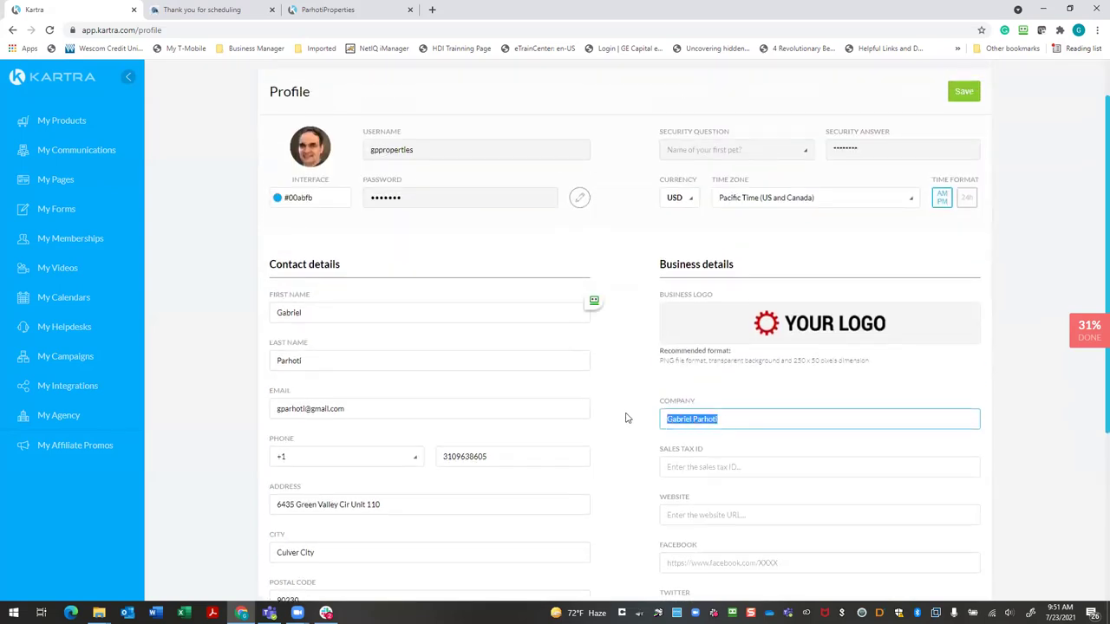
text(Pa)
scroll(879, 394, down, 3)
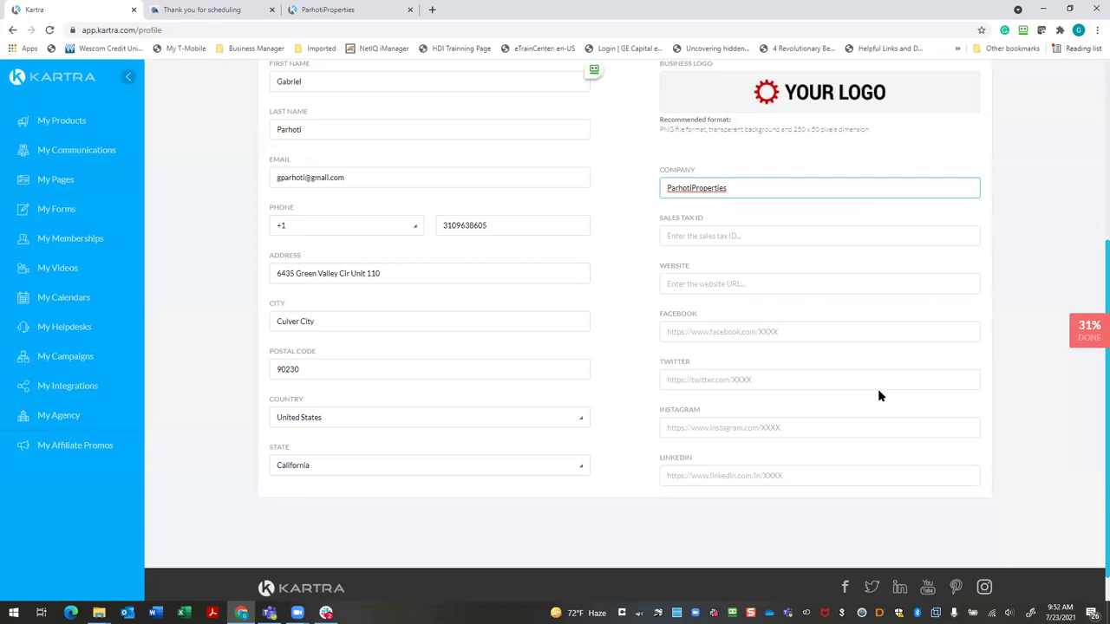
scroll(877, 389, up, 3)
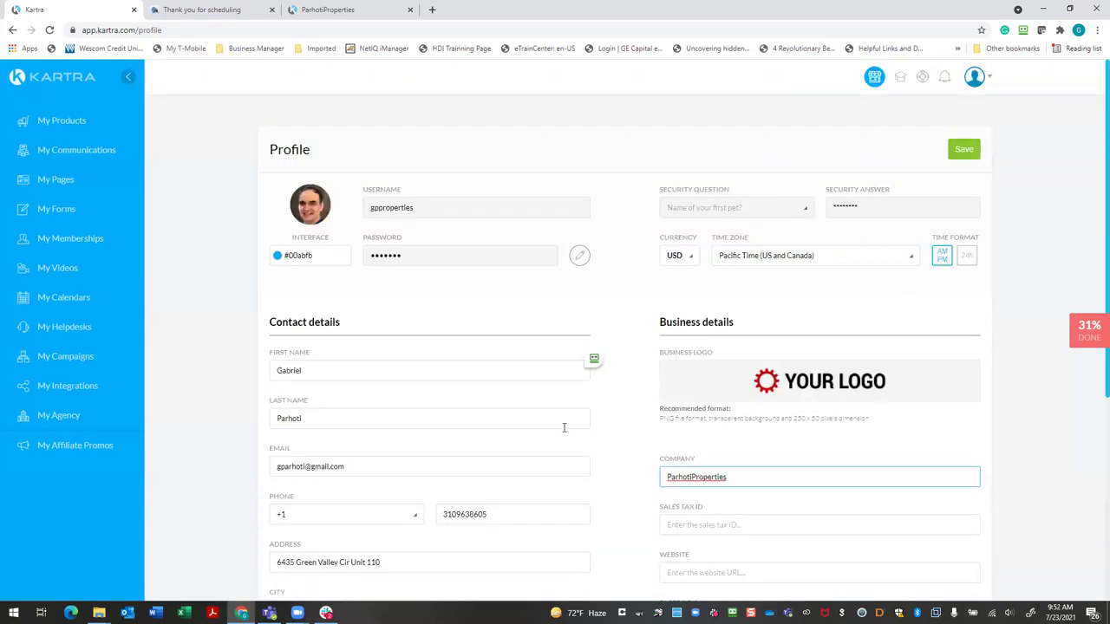
scroll(564, 427, down, 1)
drag(517, 451, 407, 464)
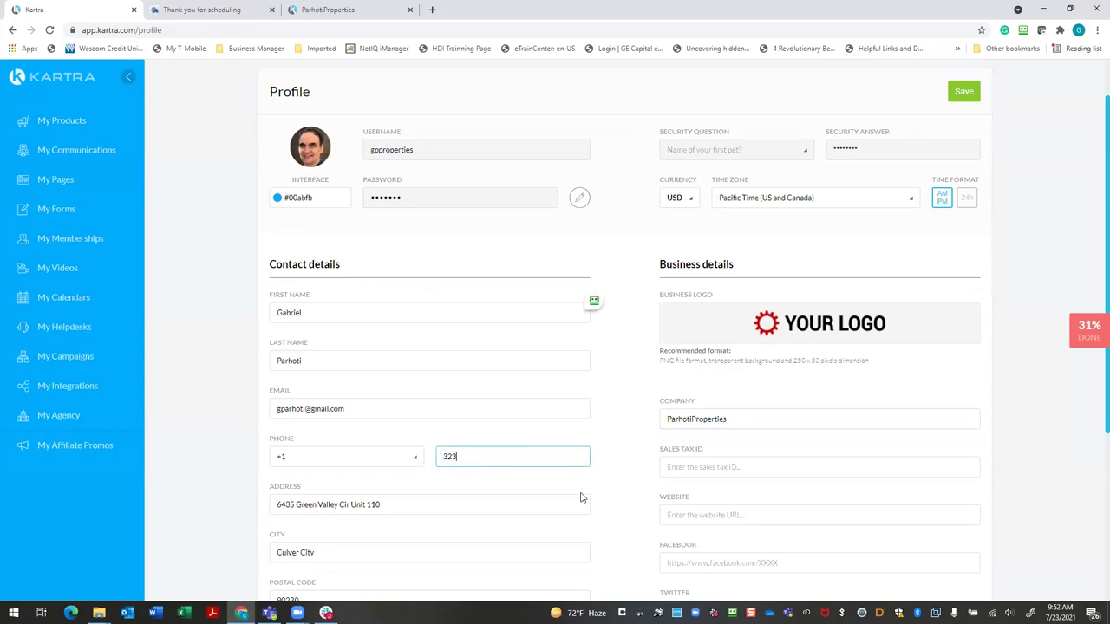
click(963, 91)
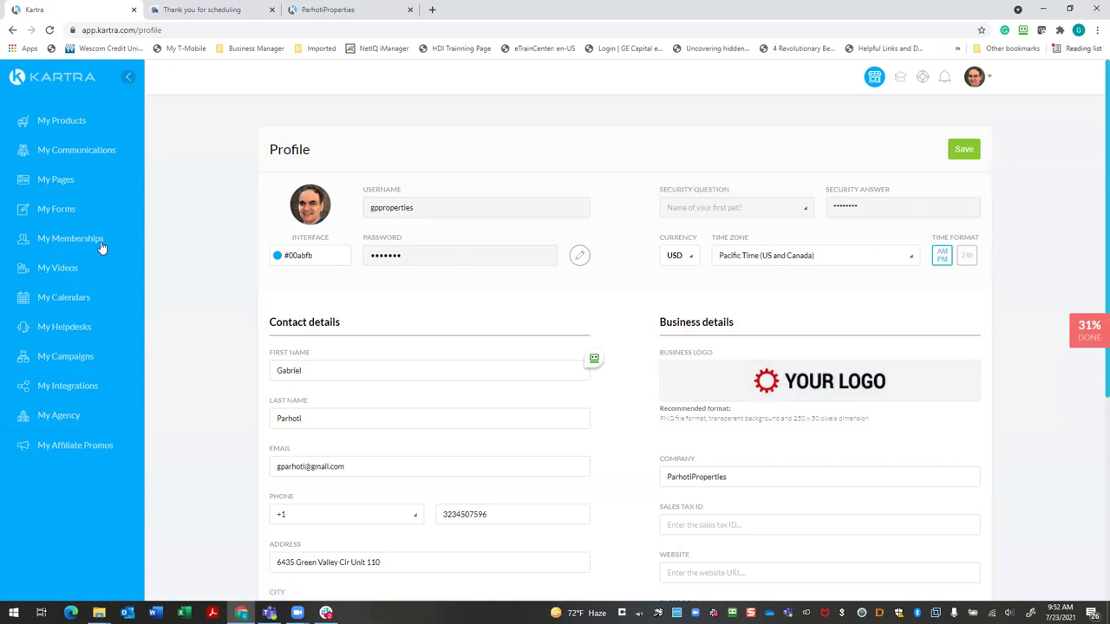
Start a new Google Calendar integration and choose the Google account to connect
click(69, 388)
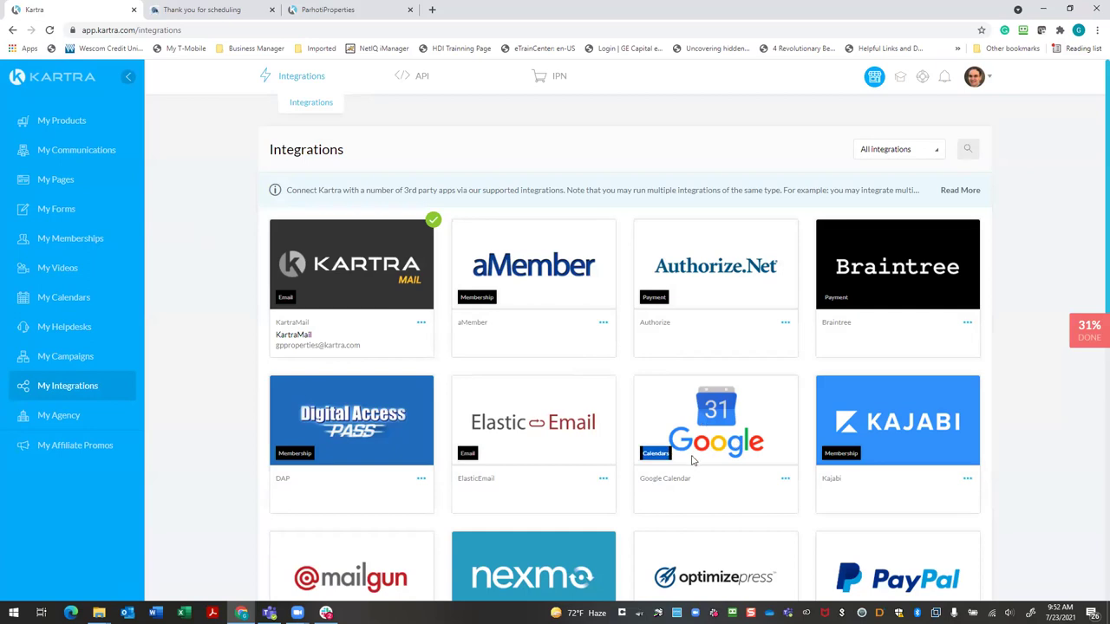
click(786, 480)
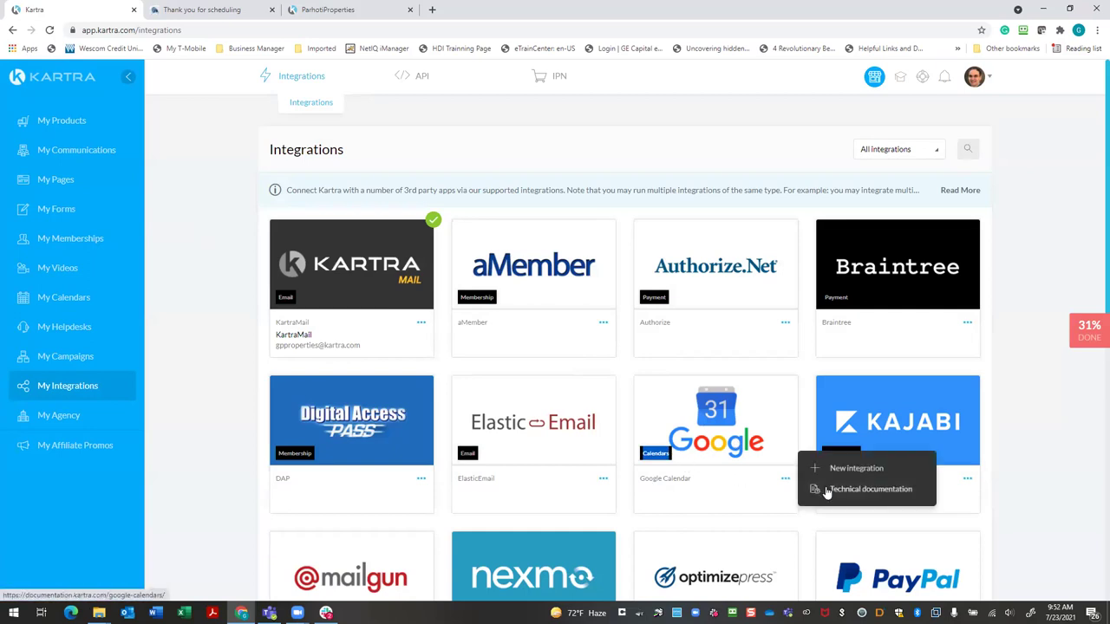
click(841, 470)
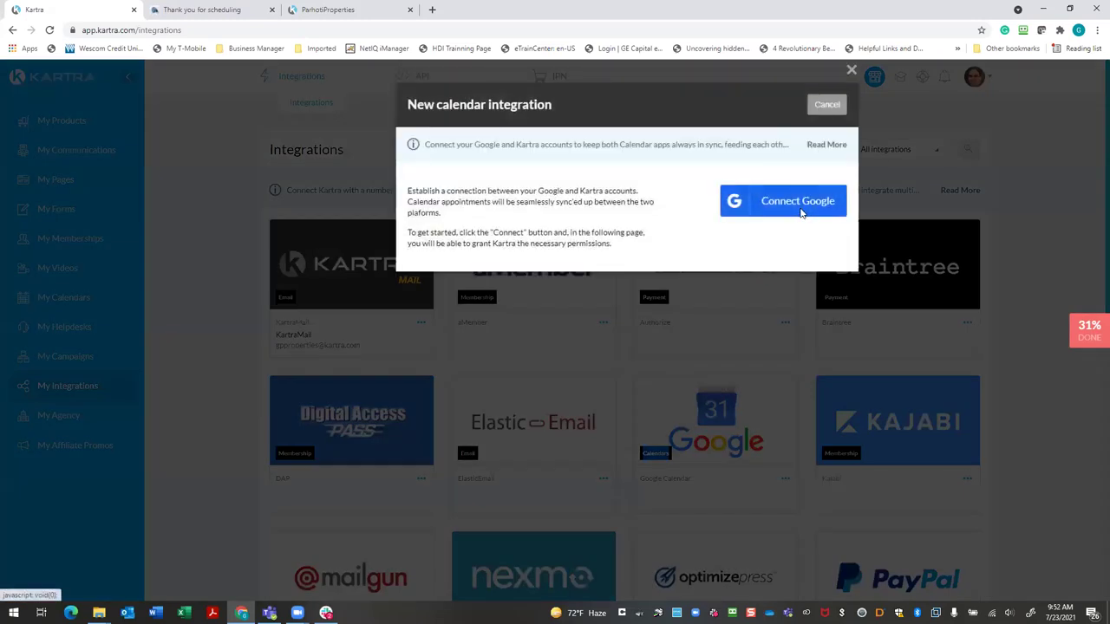
click(802, 213)
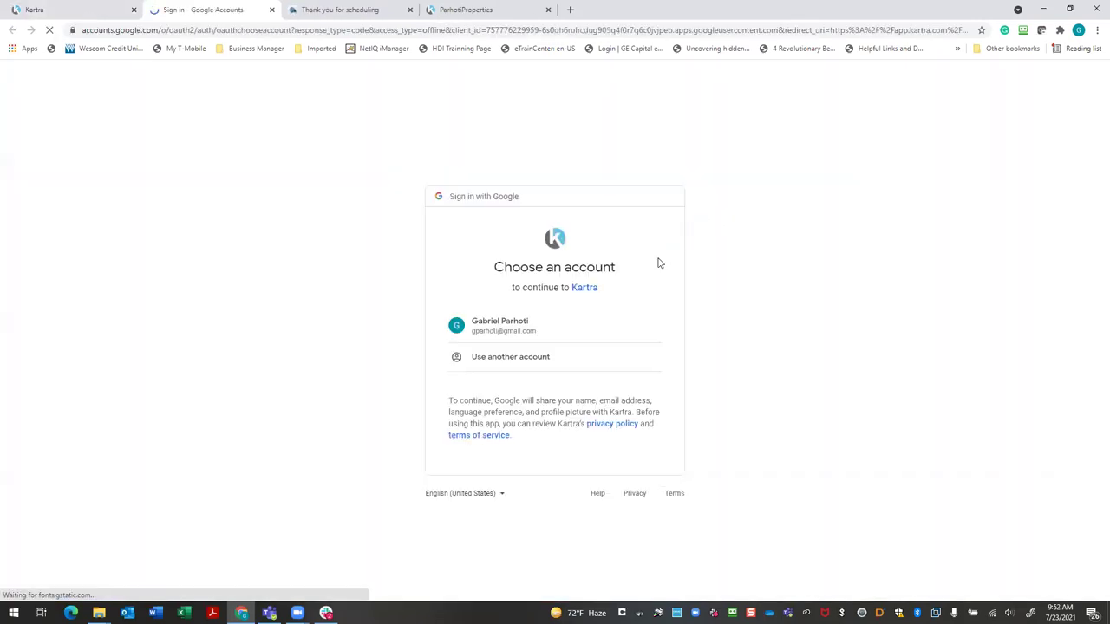
click(535, 334)
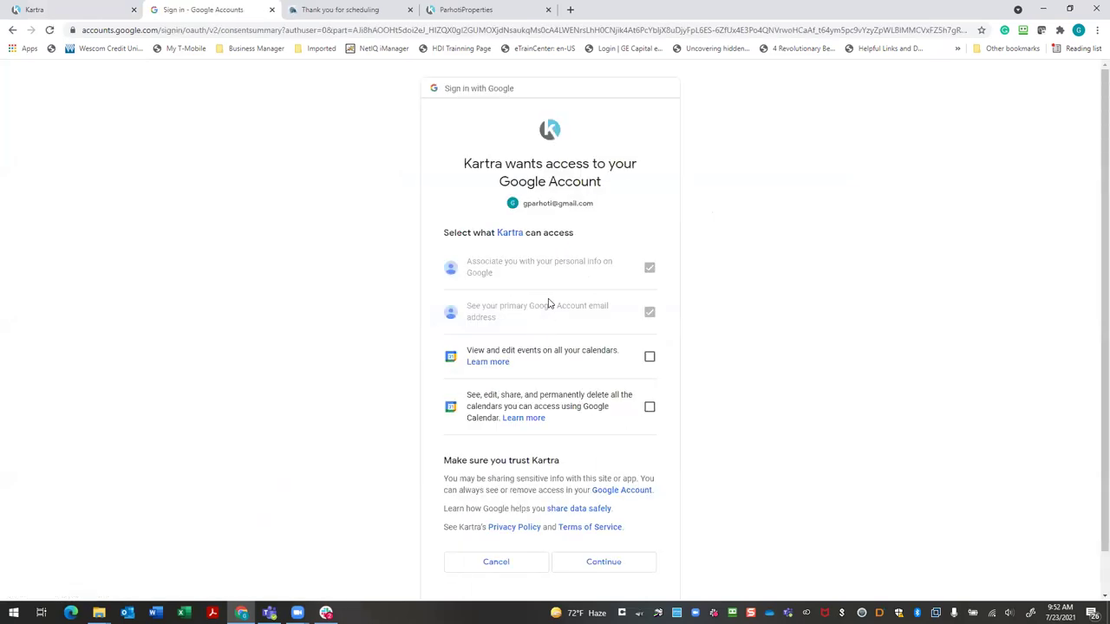
click(598, 570)
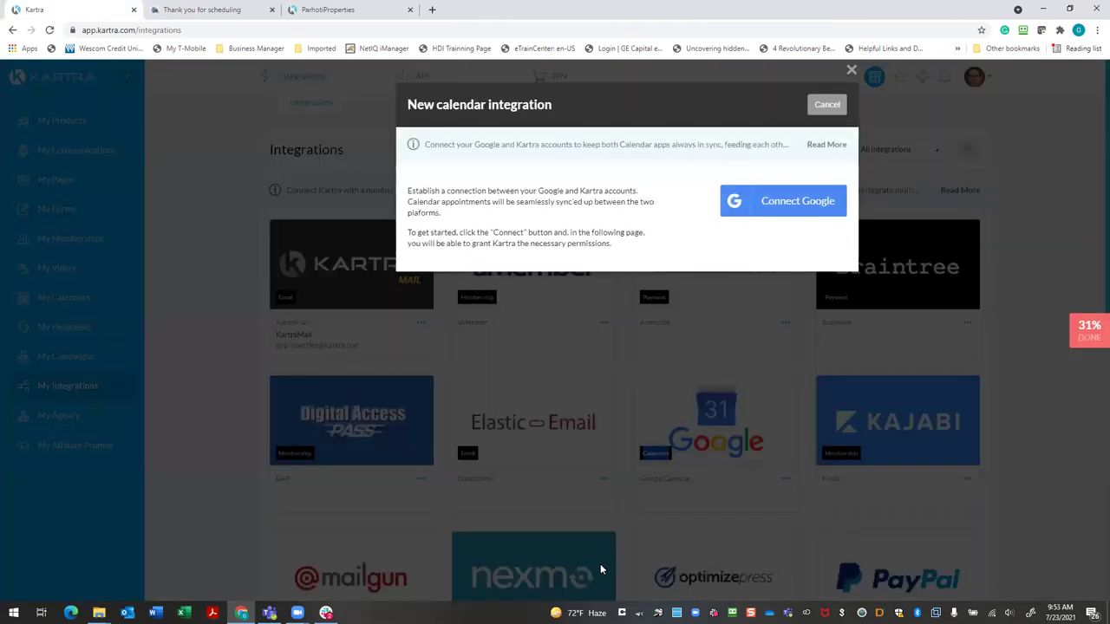
Reconnect the Google account, granting calendar event editing and full calendar access
click(793, 214)
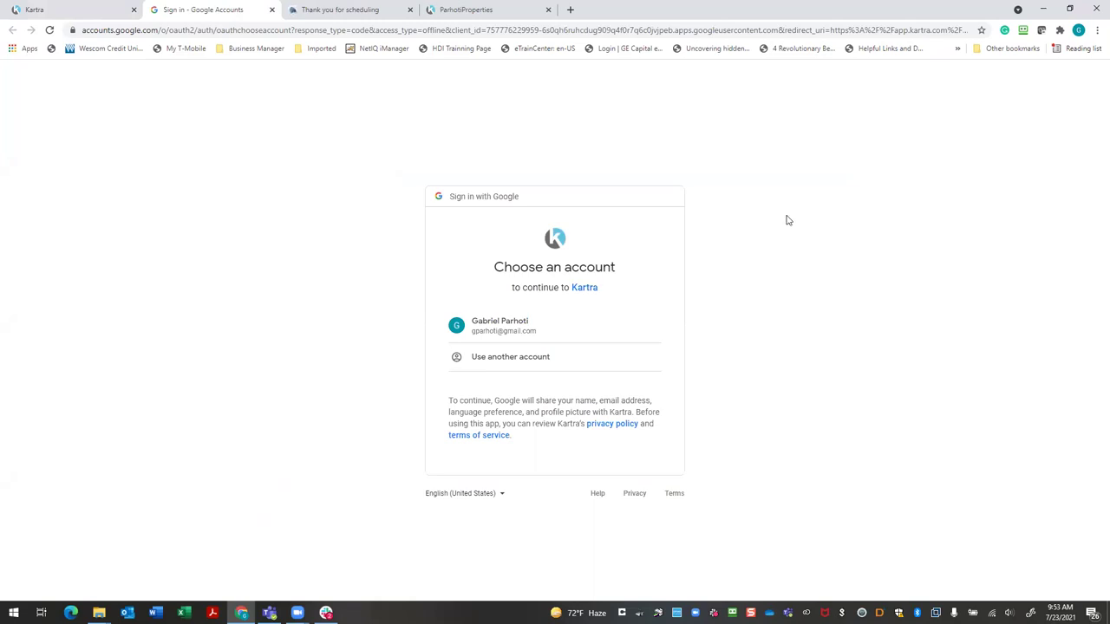
click(523, 331)
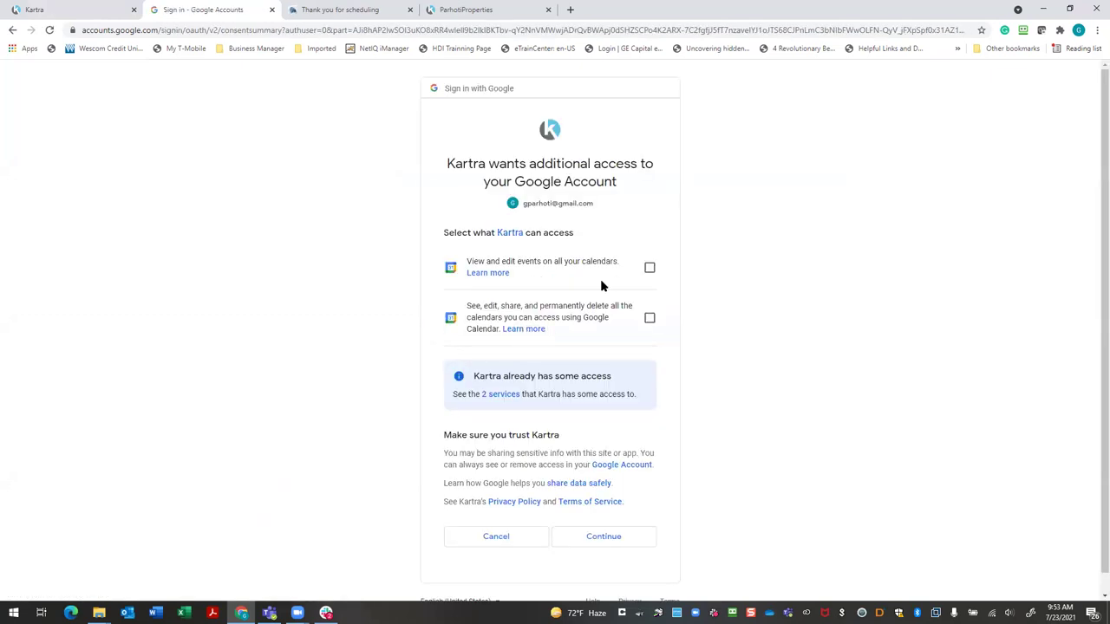
click(650, 270)
click(649, 317)
click(618, 547)
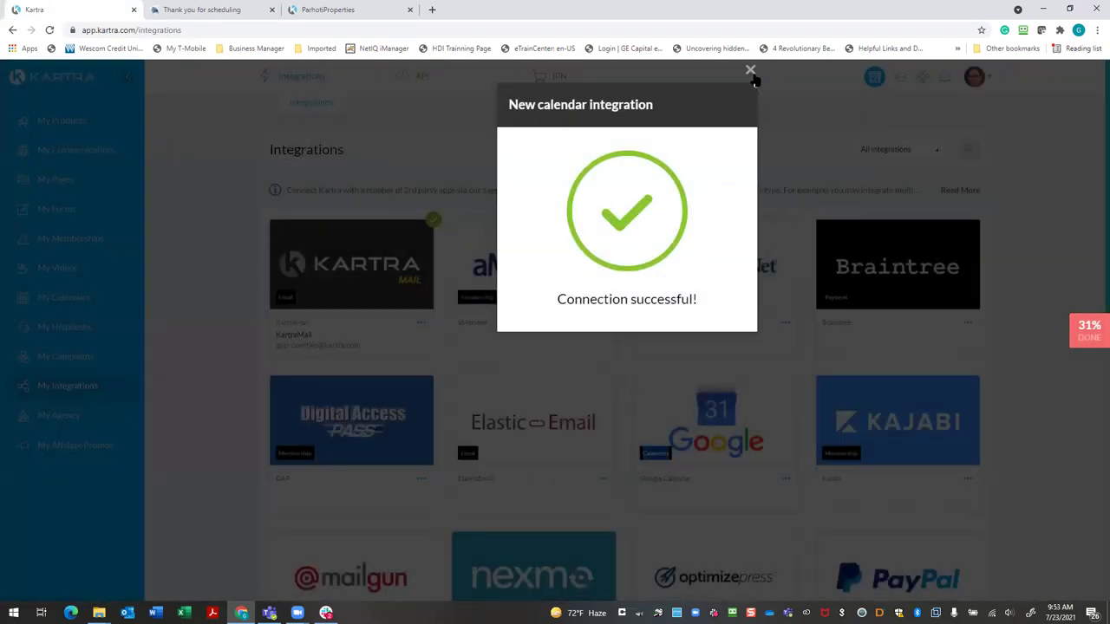
Edit the calendar from My Calendars and save through each step to Automations
click(750, 71)
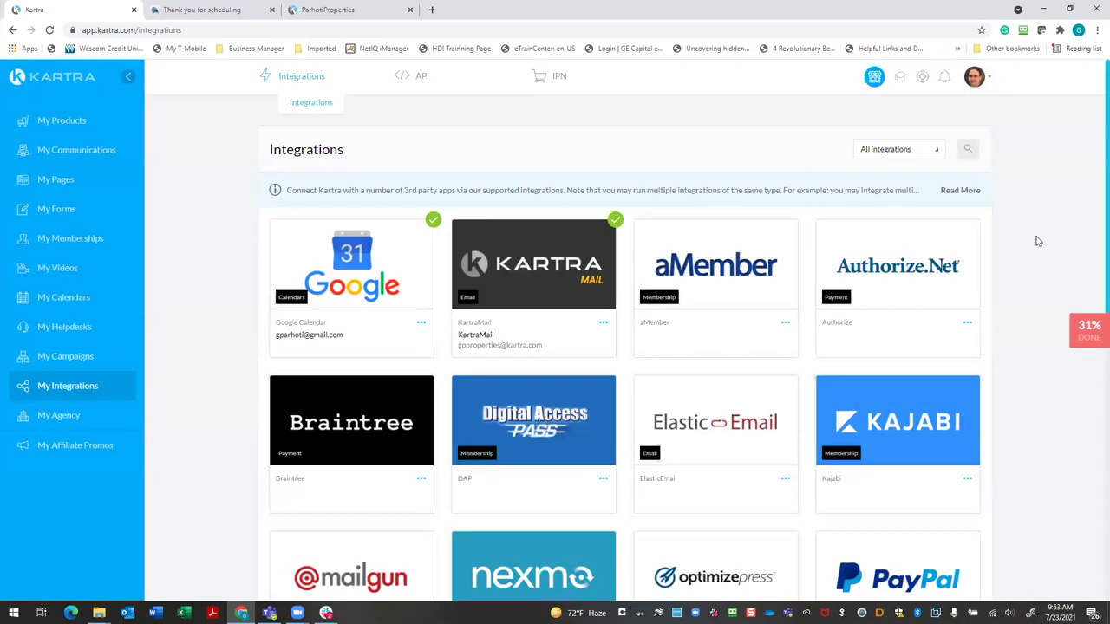
click(65, 298)
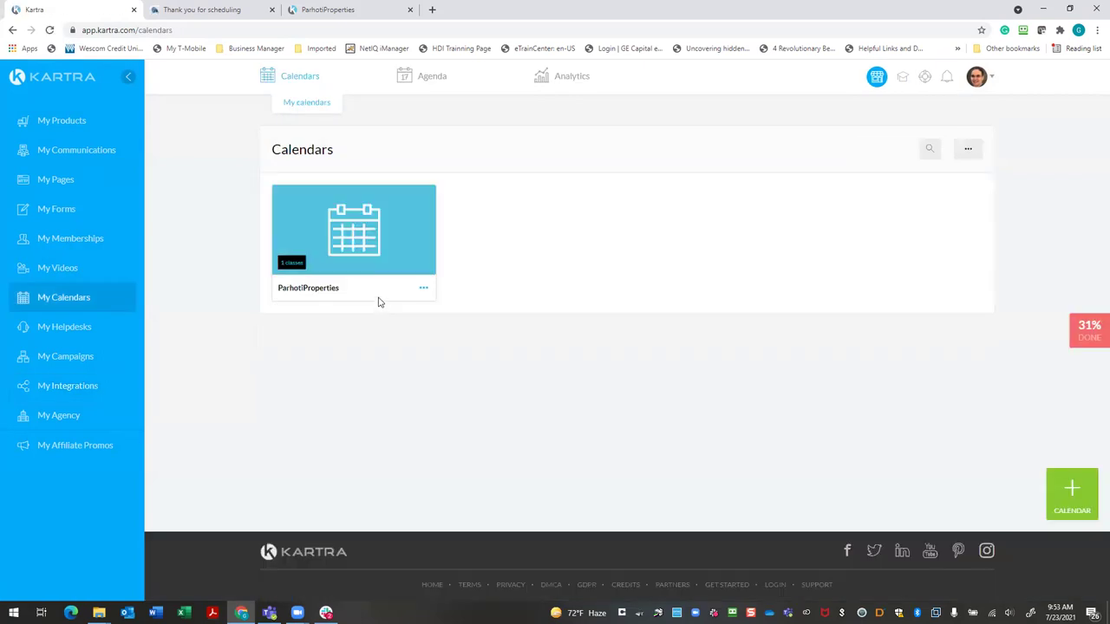
click(423, 289)
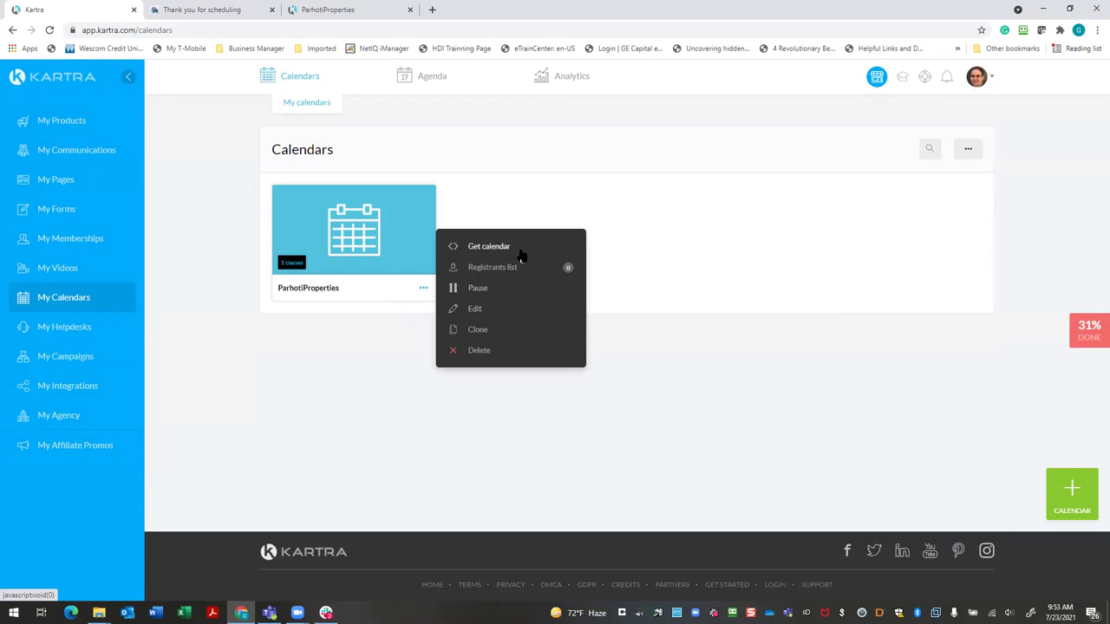
click(478, 312)
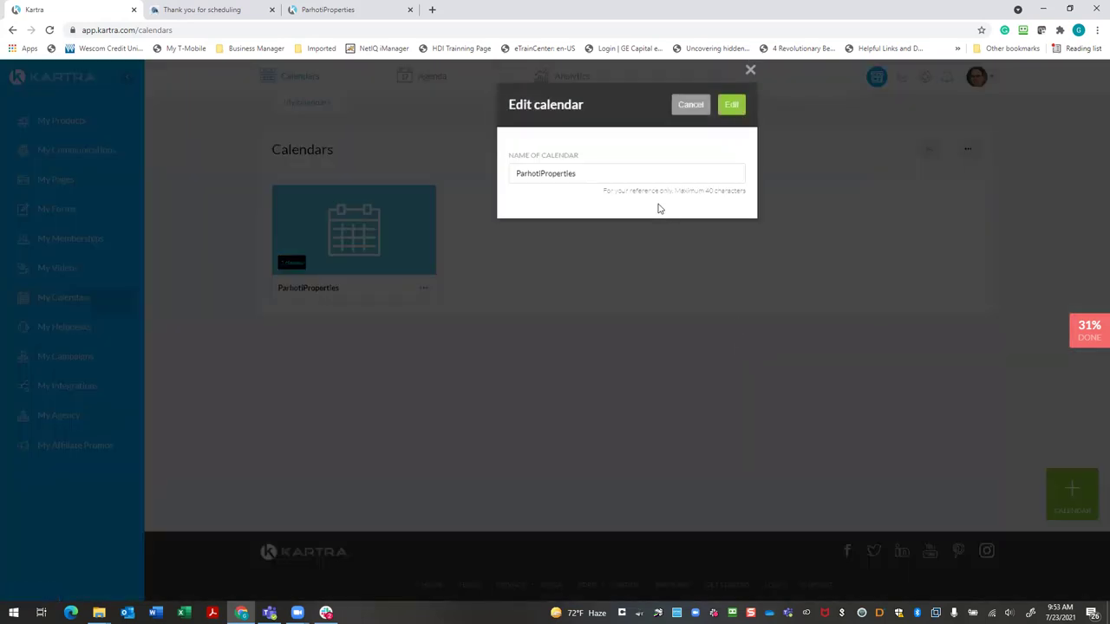
click(731, 106)
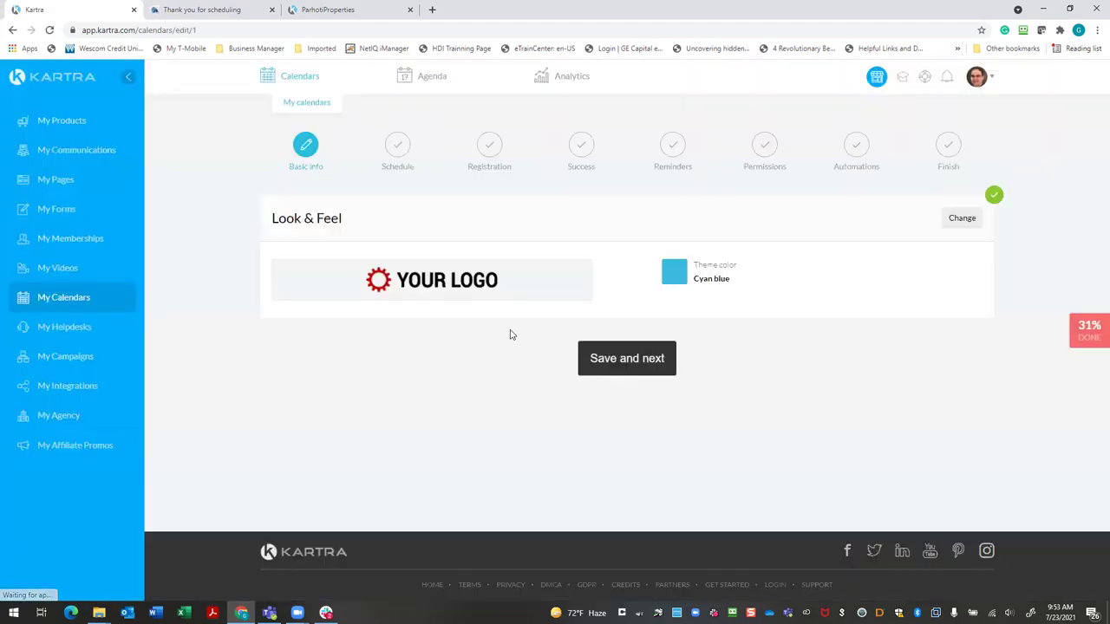
click(659, 367)
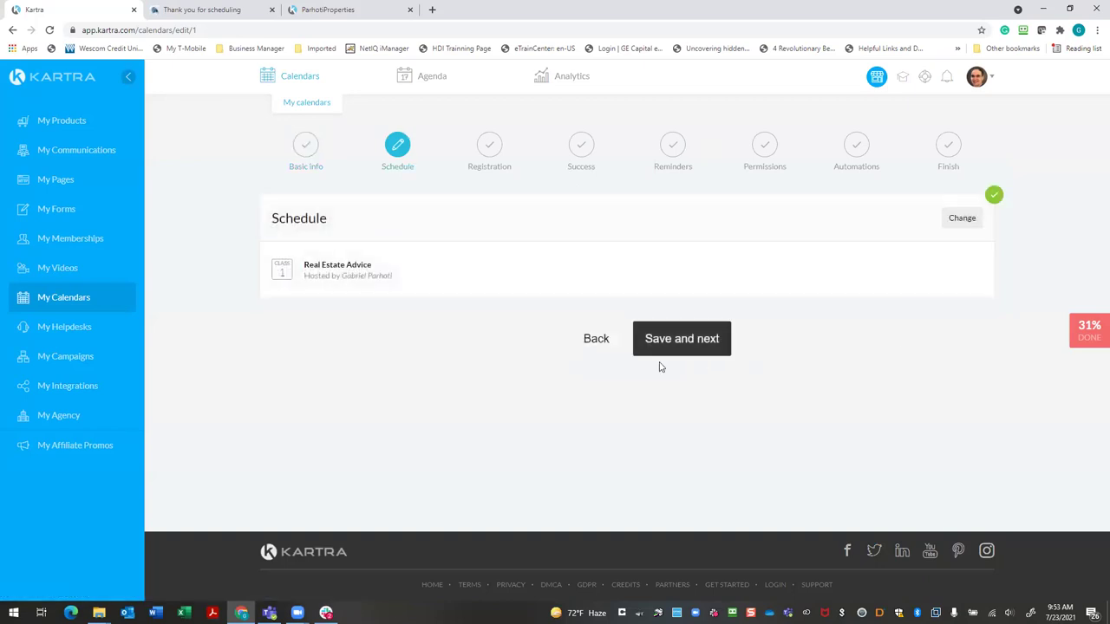
click(700, 344)
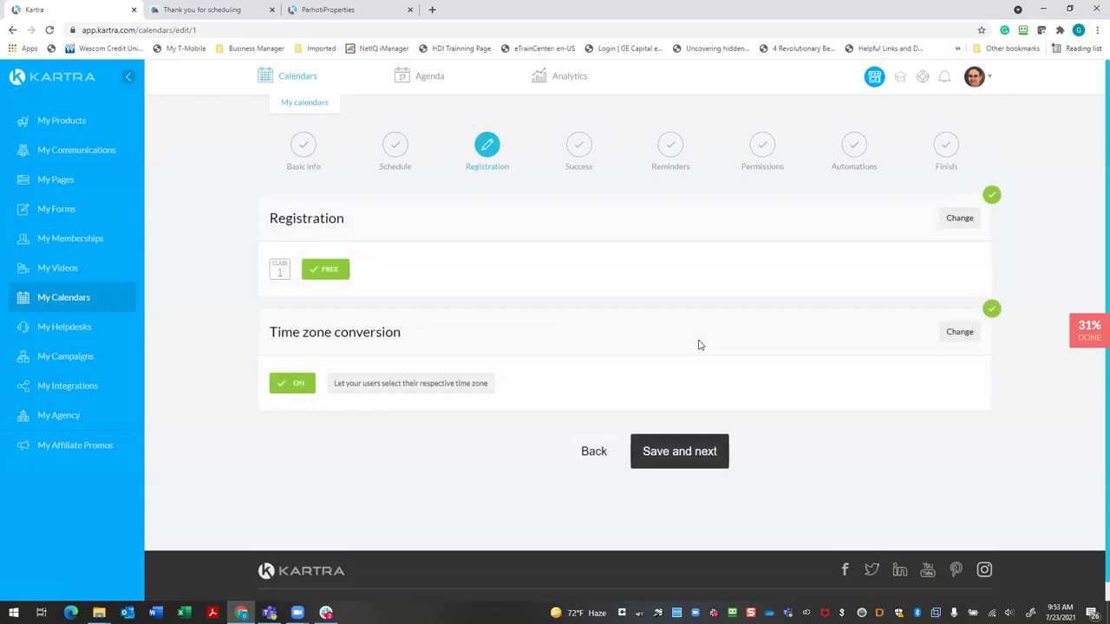
click(681, 452)
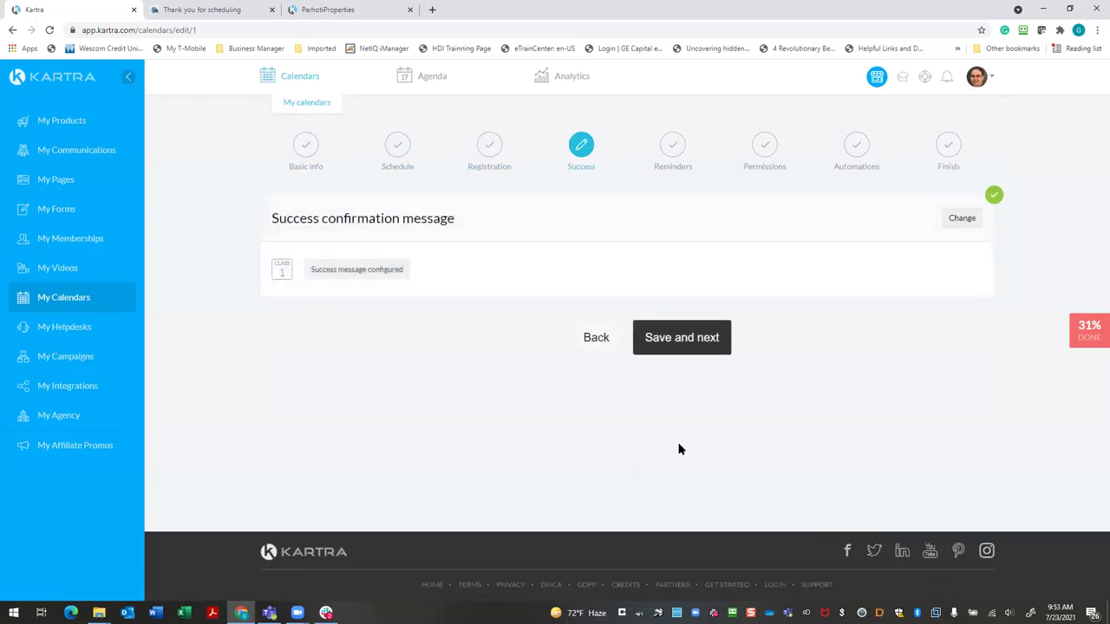
click(684, 340)
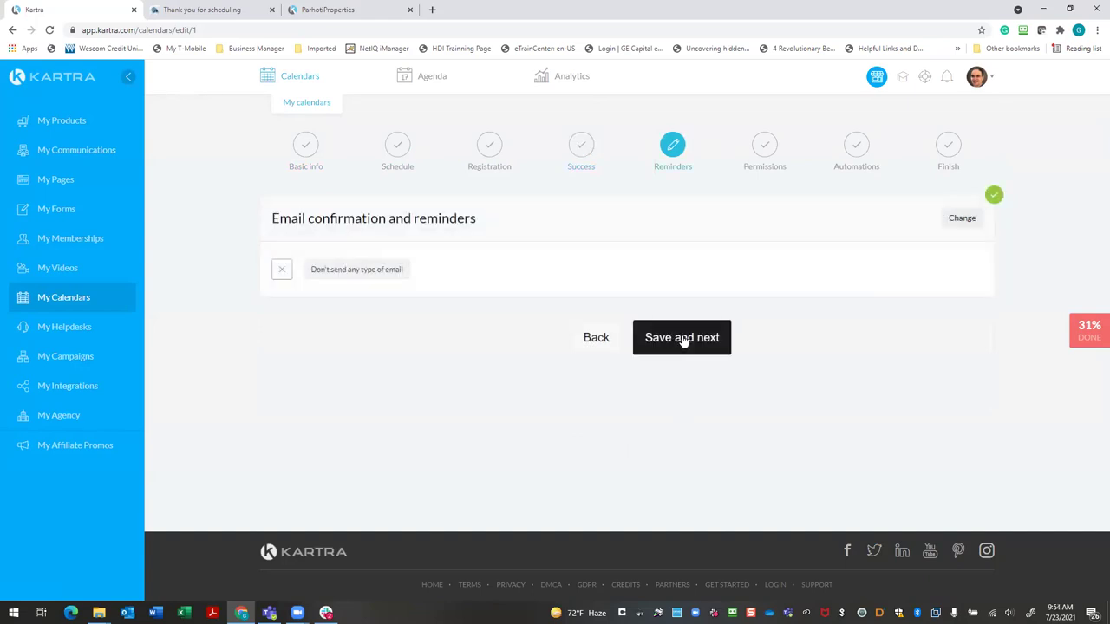
click(685, 340)
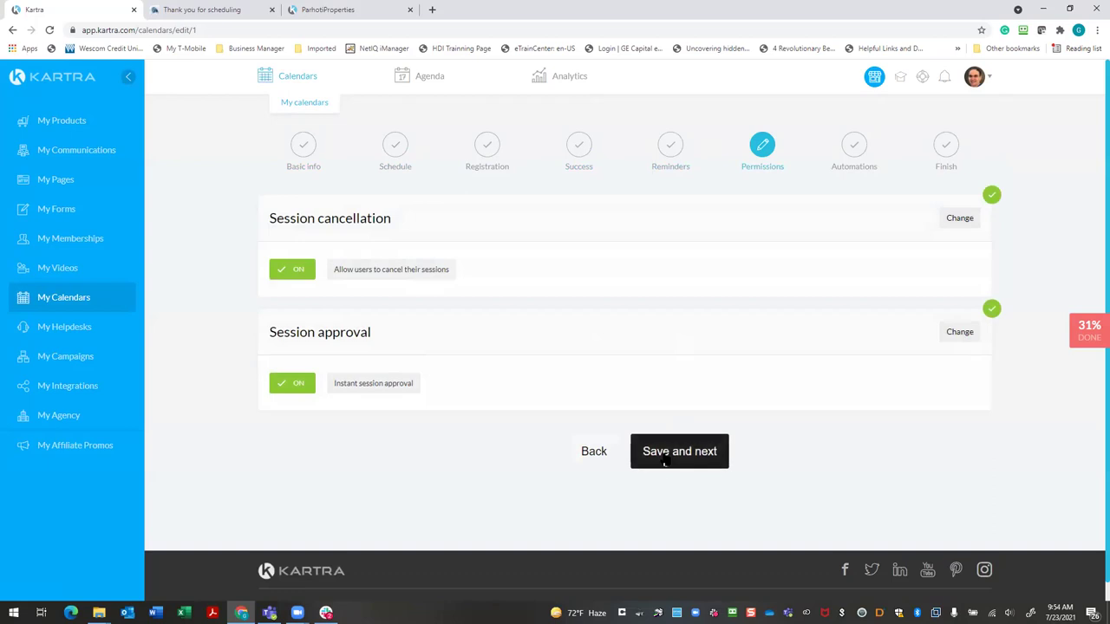
click(661, 458)
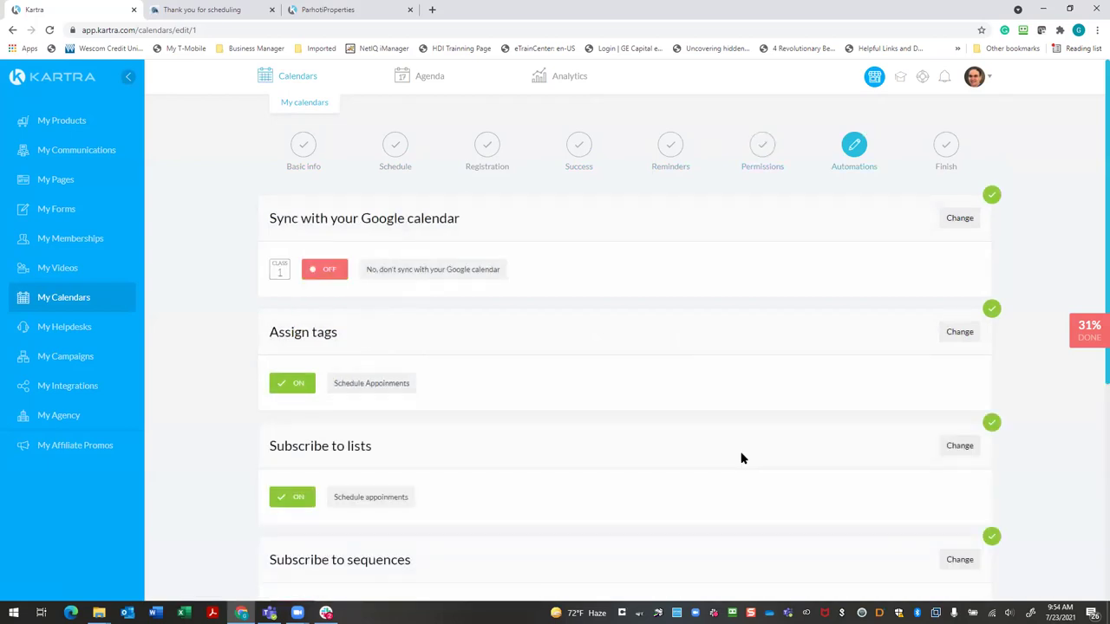
Turn on Google calendar sync with the connected integration and calendar, then finish setup
click(963, 222)
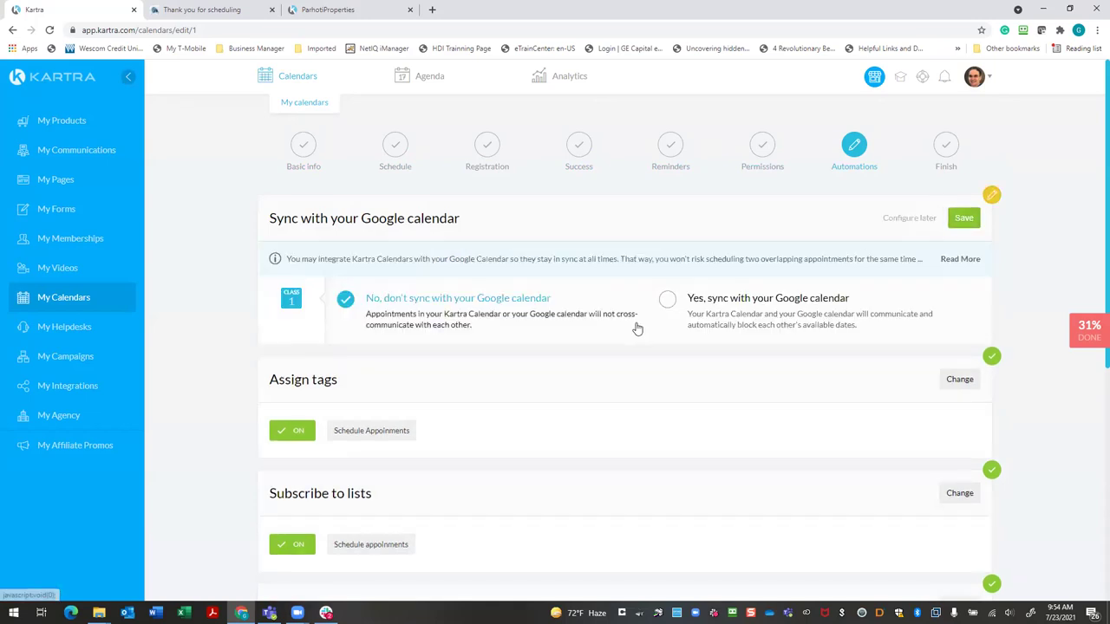
click(680, 301)
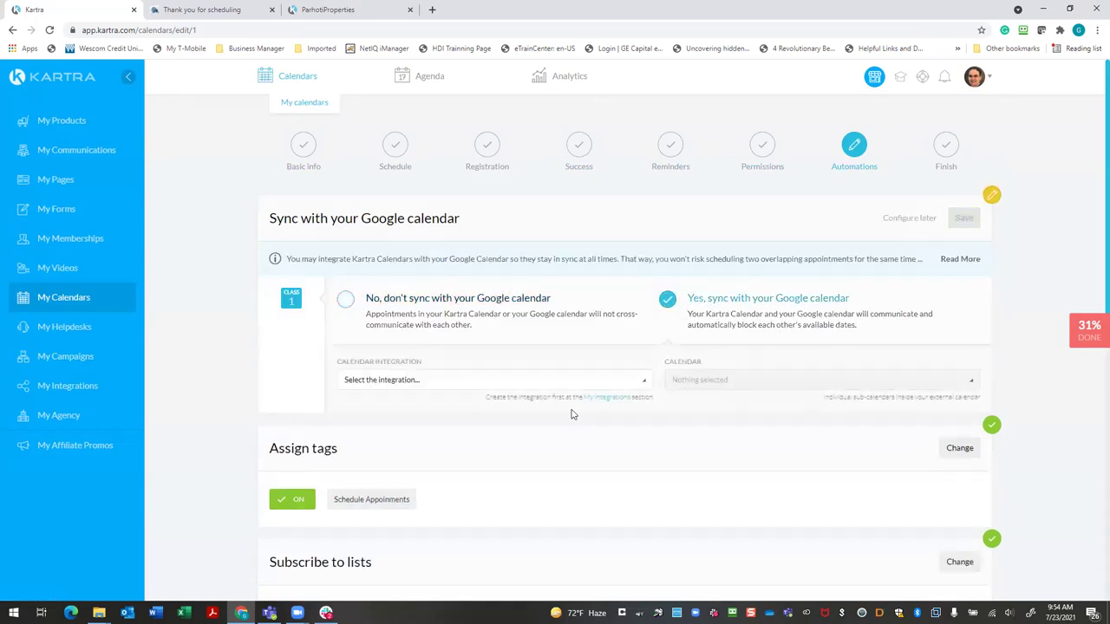
click(647, 382)
click(497, 421)
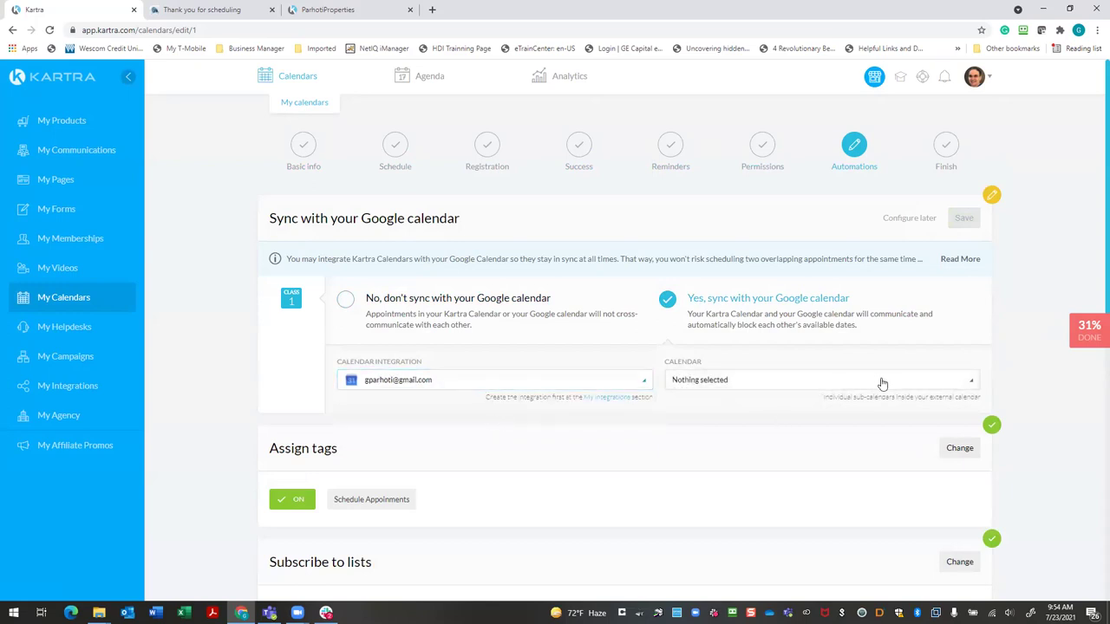
click(951, 387)
click(679, 425)
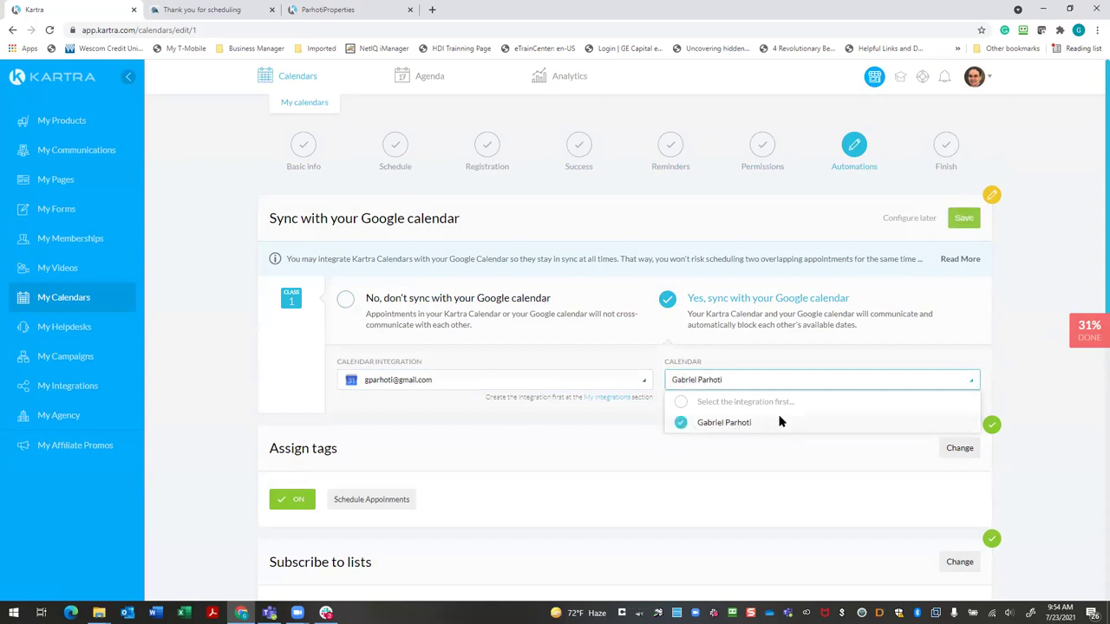
click(963, 218)
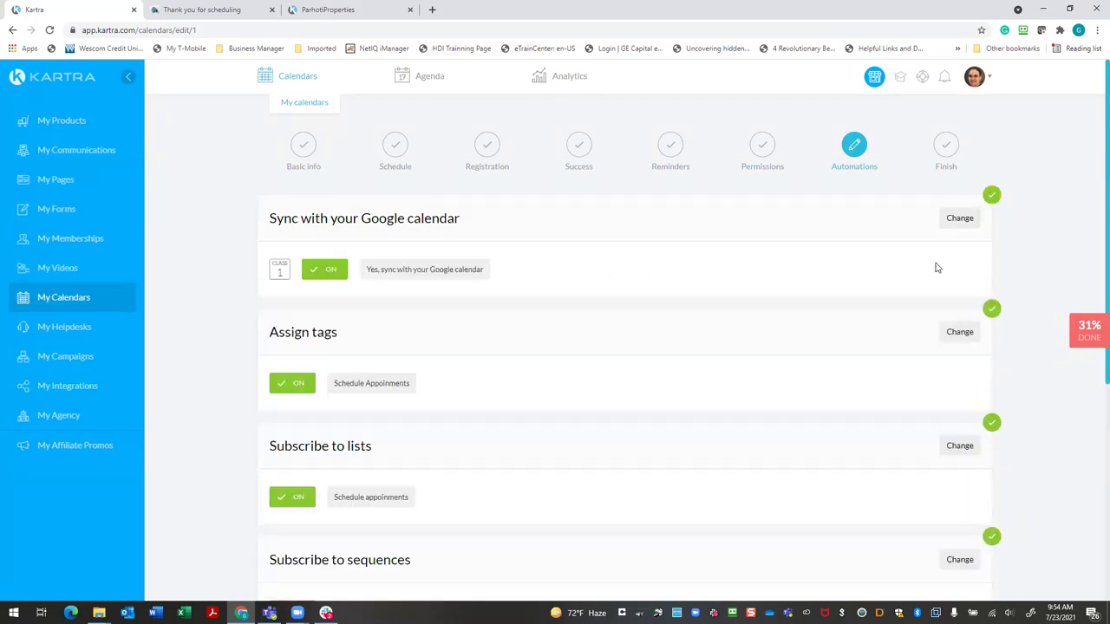
scroll(929, 274, down, 4)
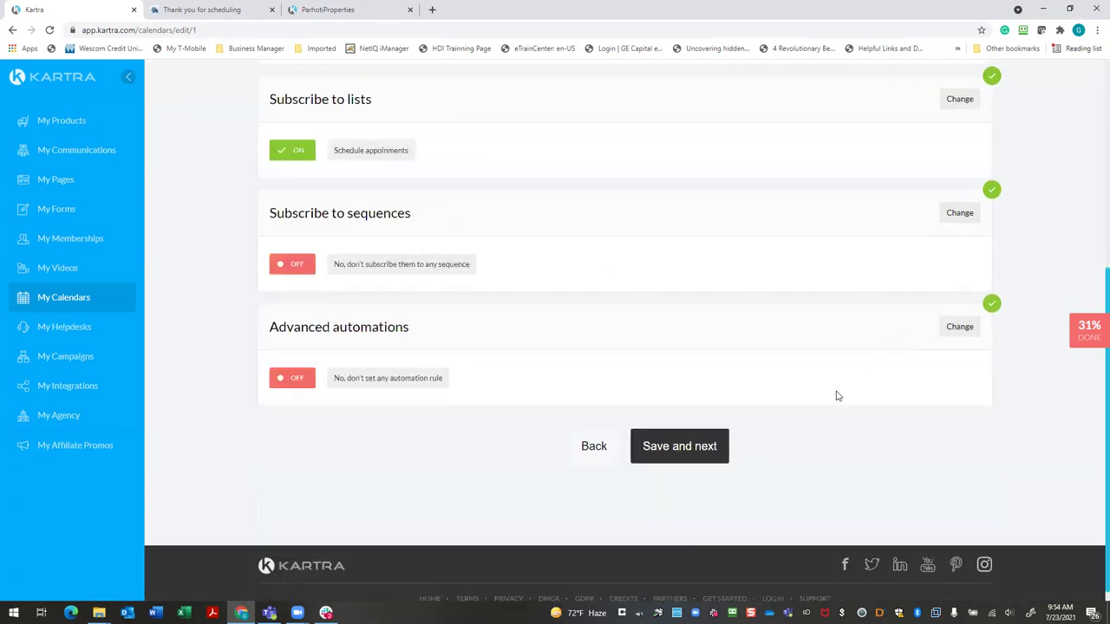
click(697, 464)
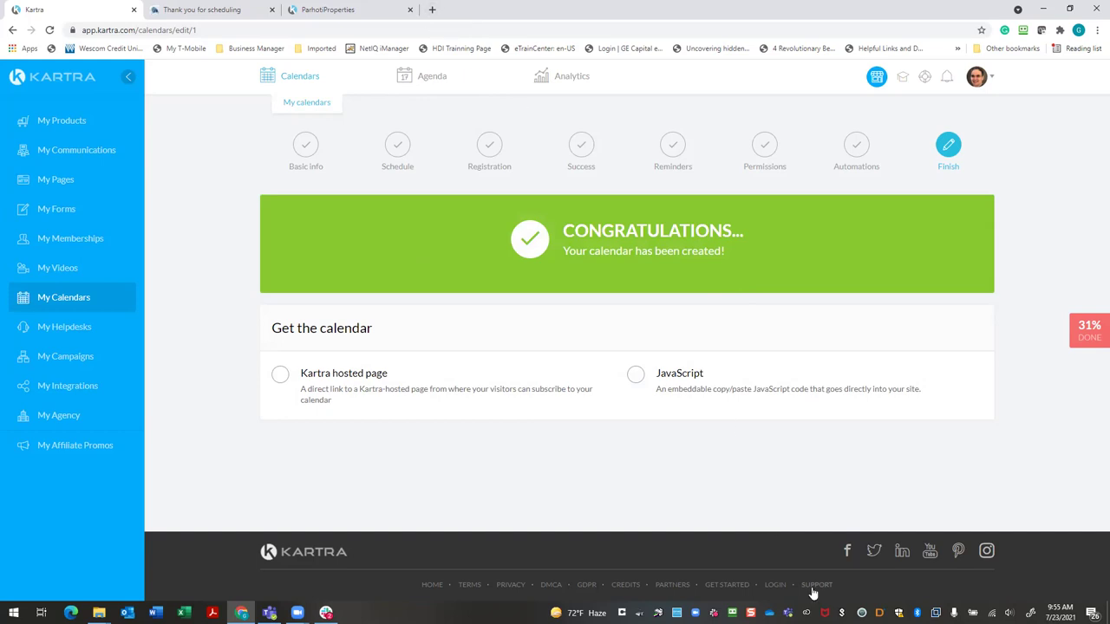
Open the password manager's tray icon options
right_click(751, 613)
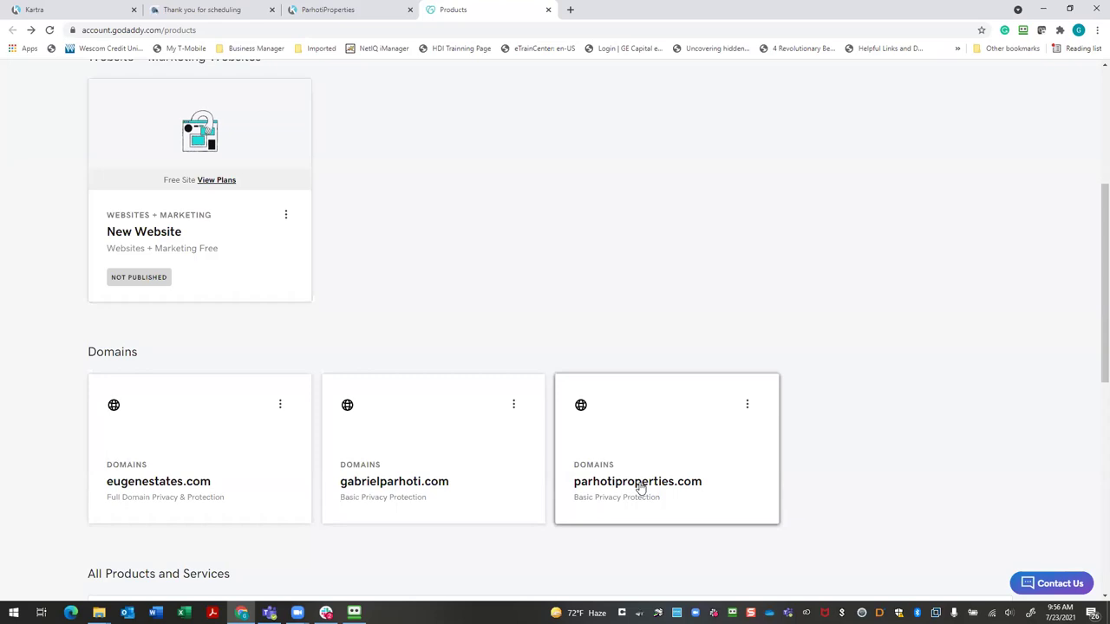
Open GoDaddy DNS management for parhotiproperties.com, then return to the Kartra tab
click(633, 477)
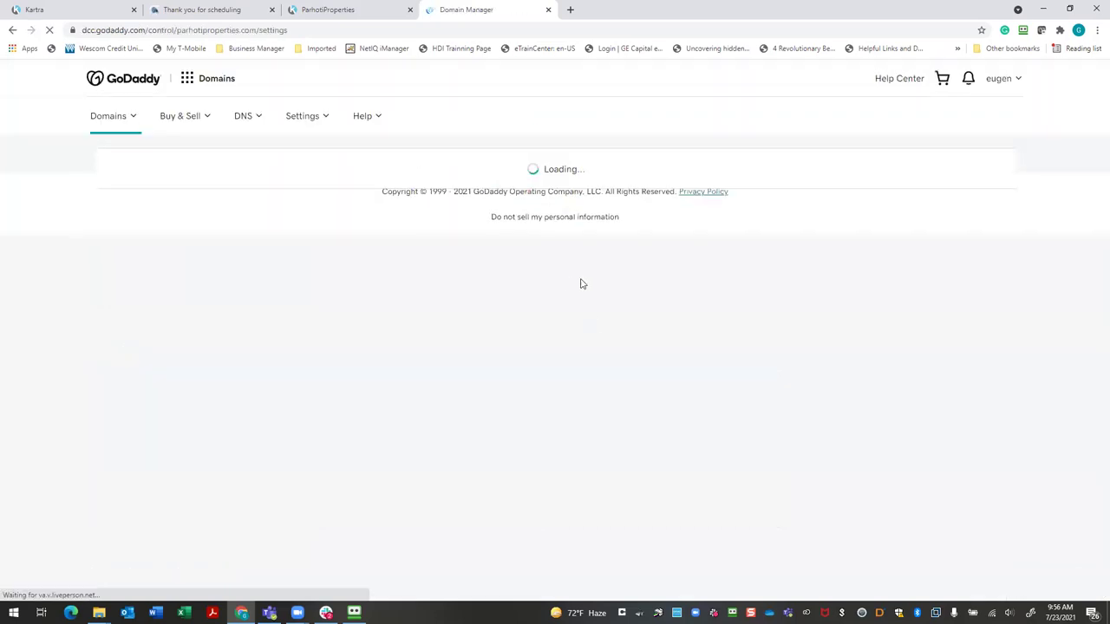
scroll(520, 312, down, 4)
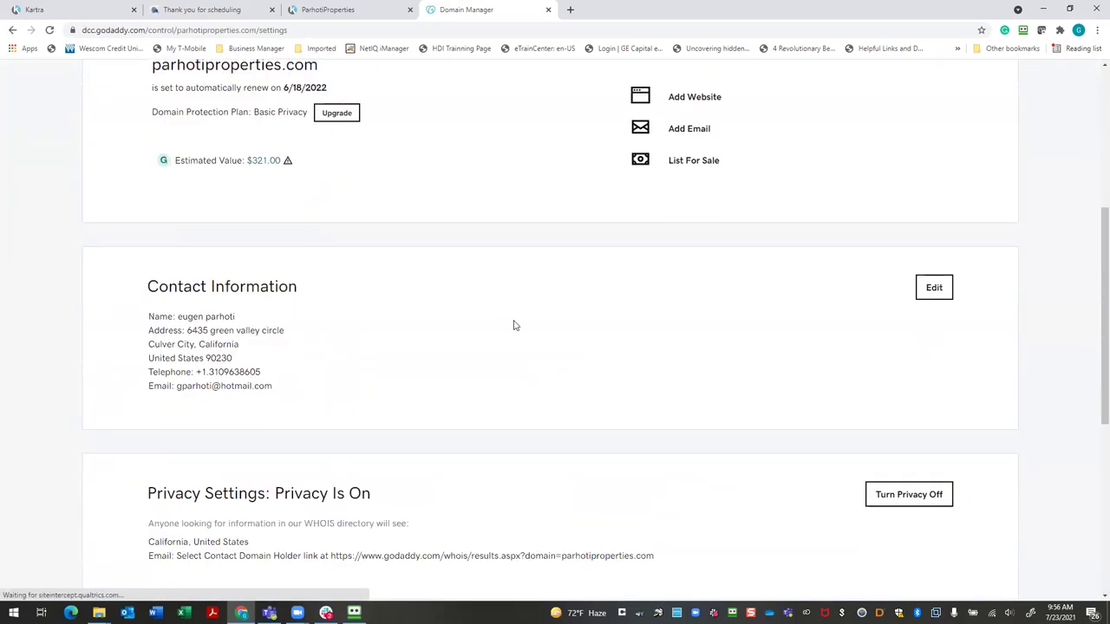
scroll(513, 325, down, 3)
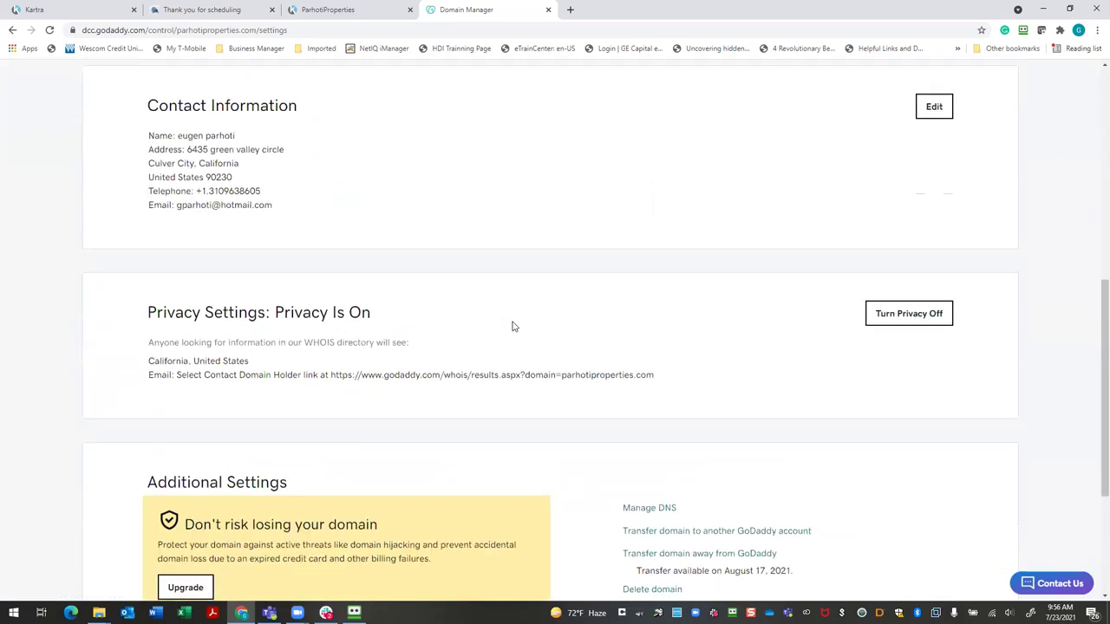
scroll(512, 326, down, 3)
click(651, 271)
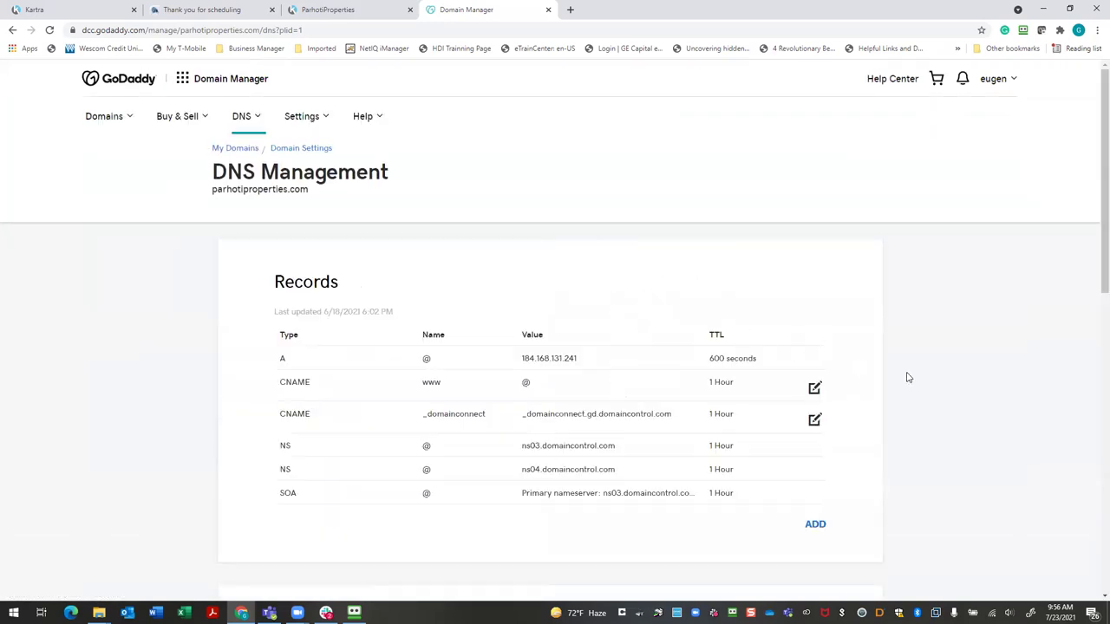
click(85, 12)
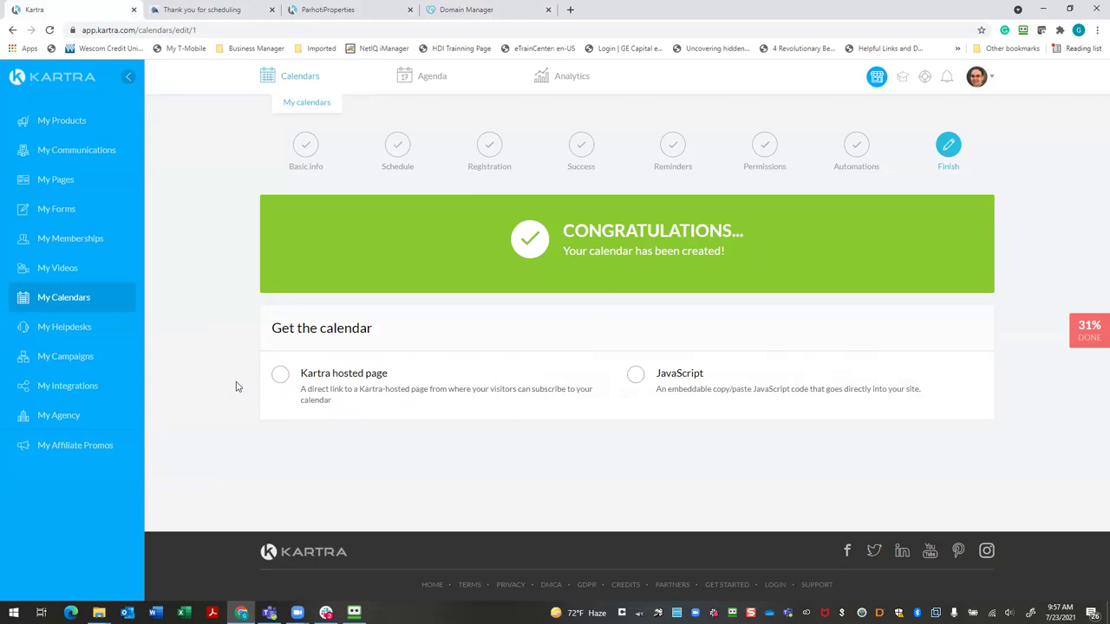
click(980, 80)
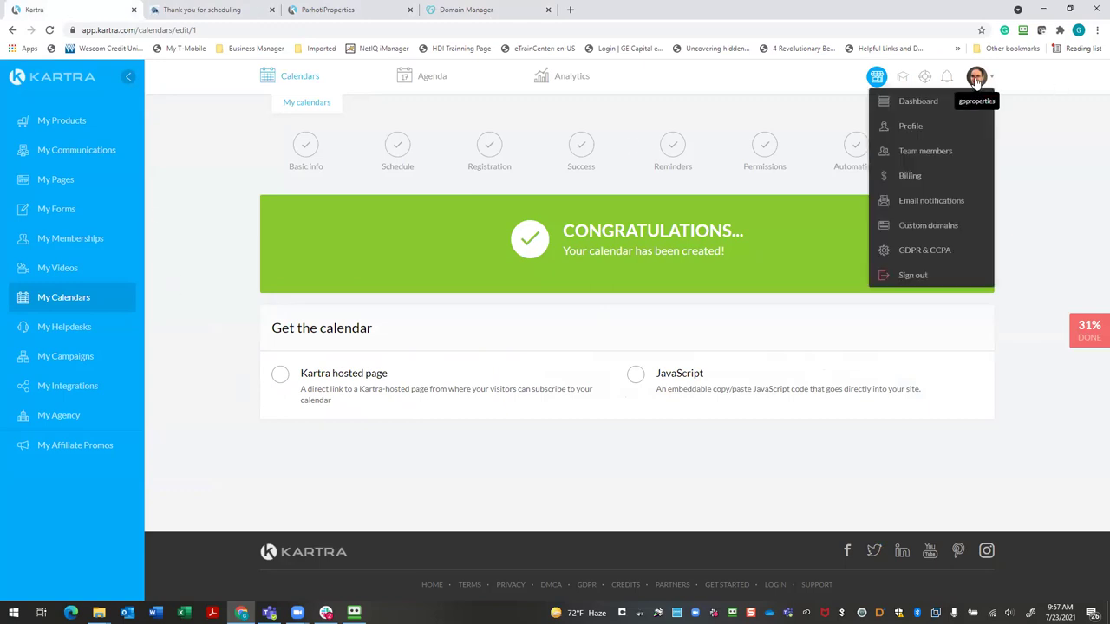
Go through the avatar menu from Profile to the Custom domains settings page
click(907, 126)
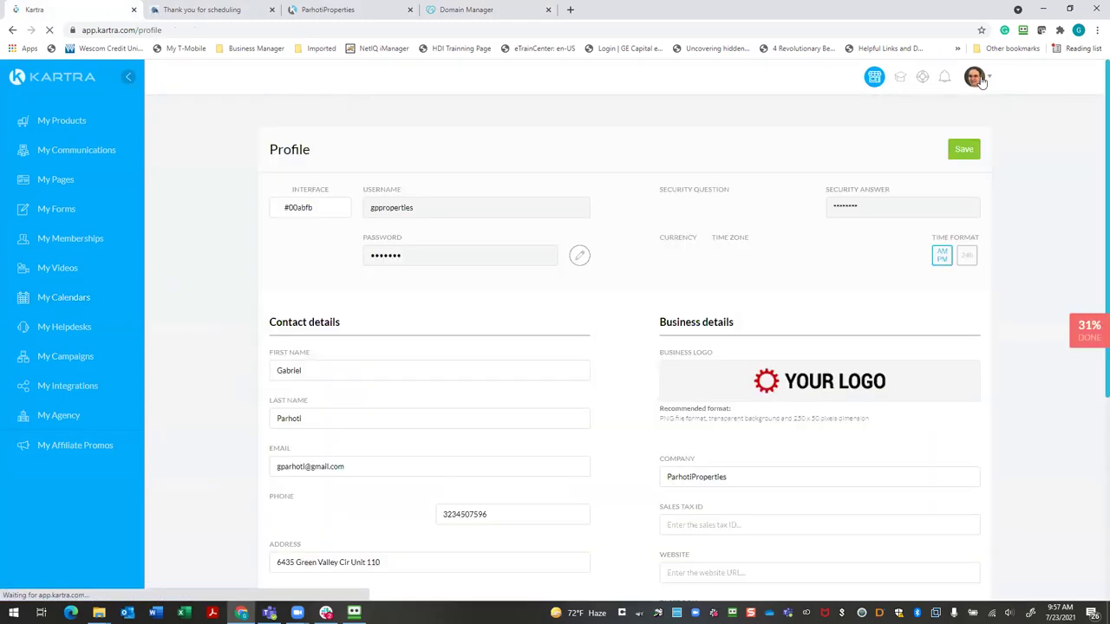
click(980, 79)
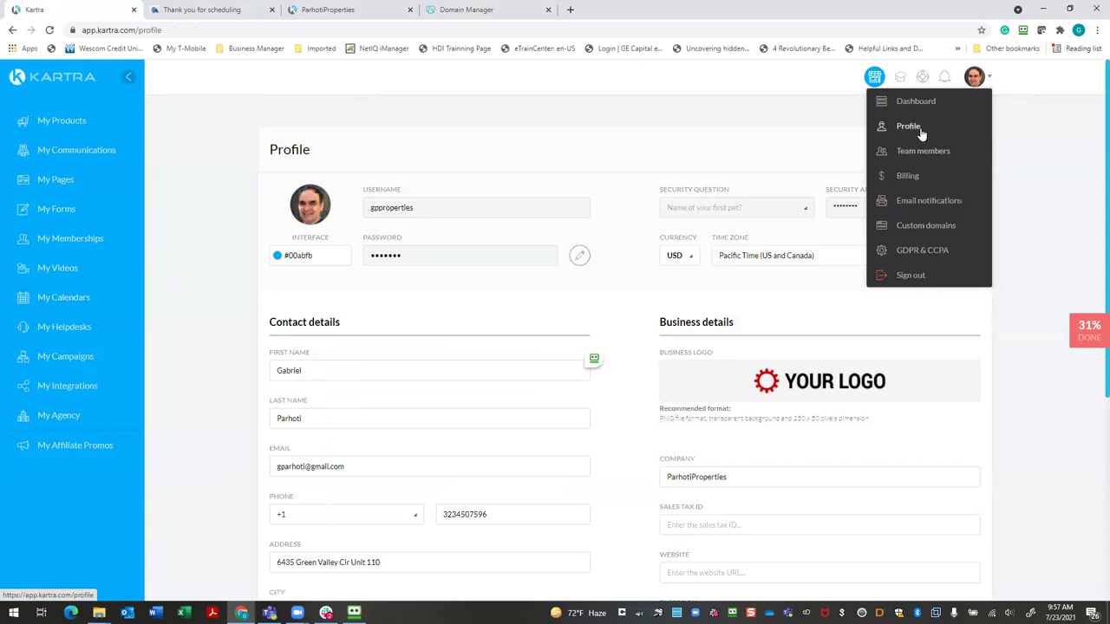
click(999, 323)
scroll(993, 329, down, 4)
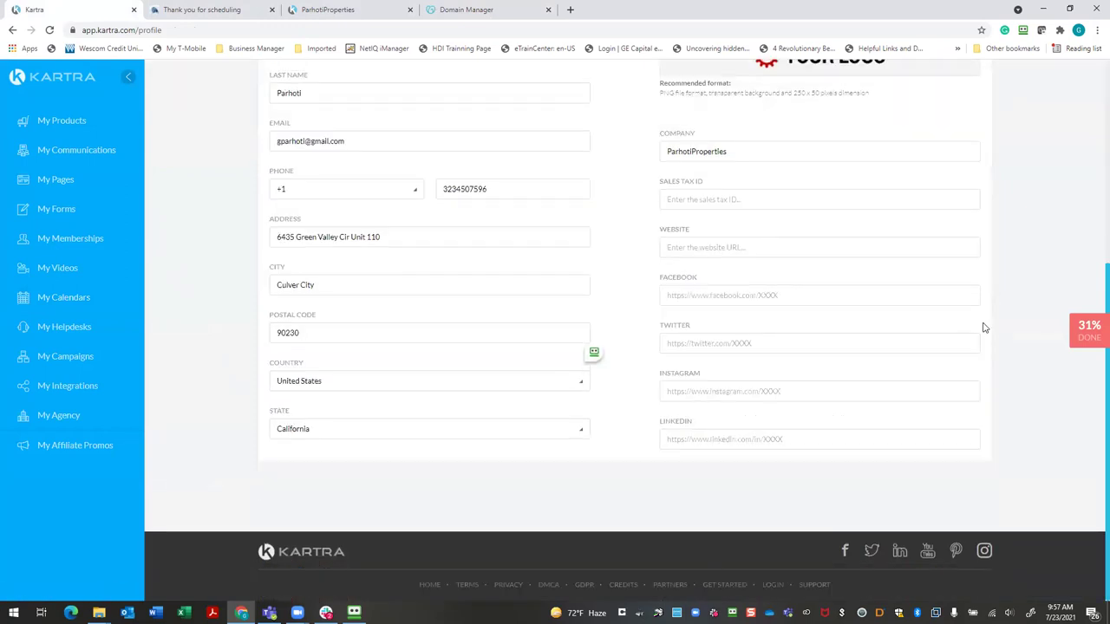
scroll(985, 329, up, 4)
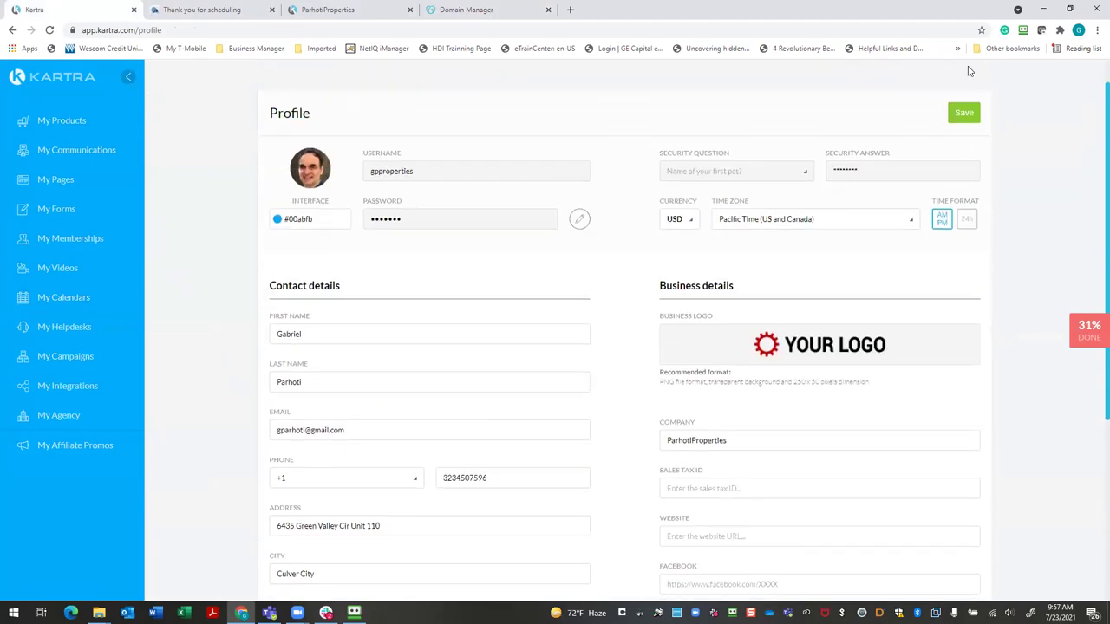
scroll(958, 74, up, 1)
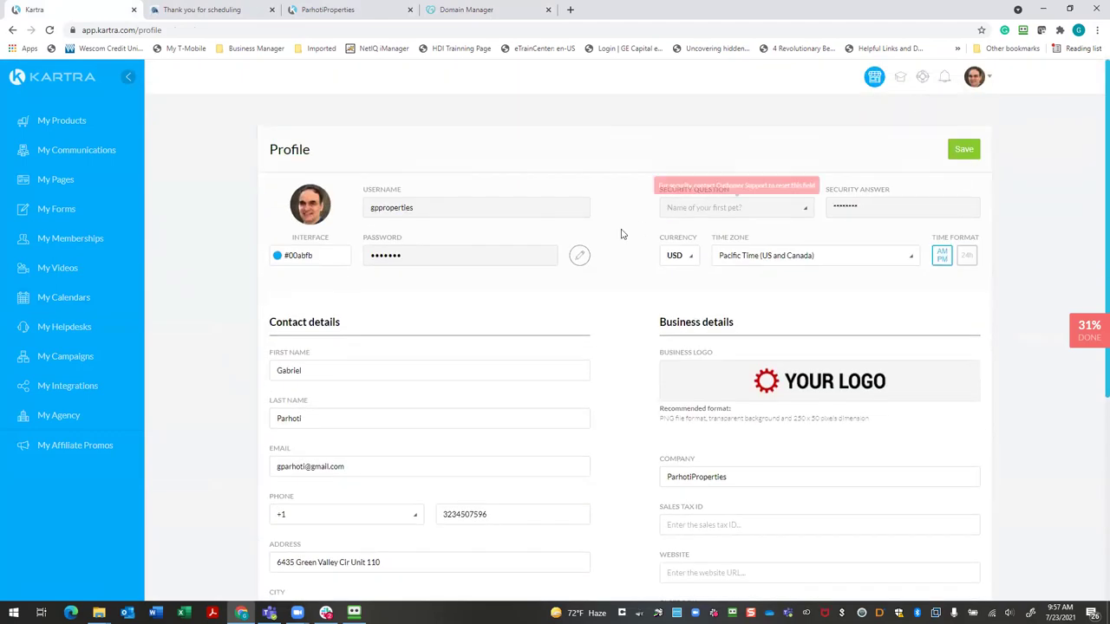
click(973, 78)
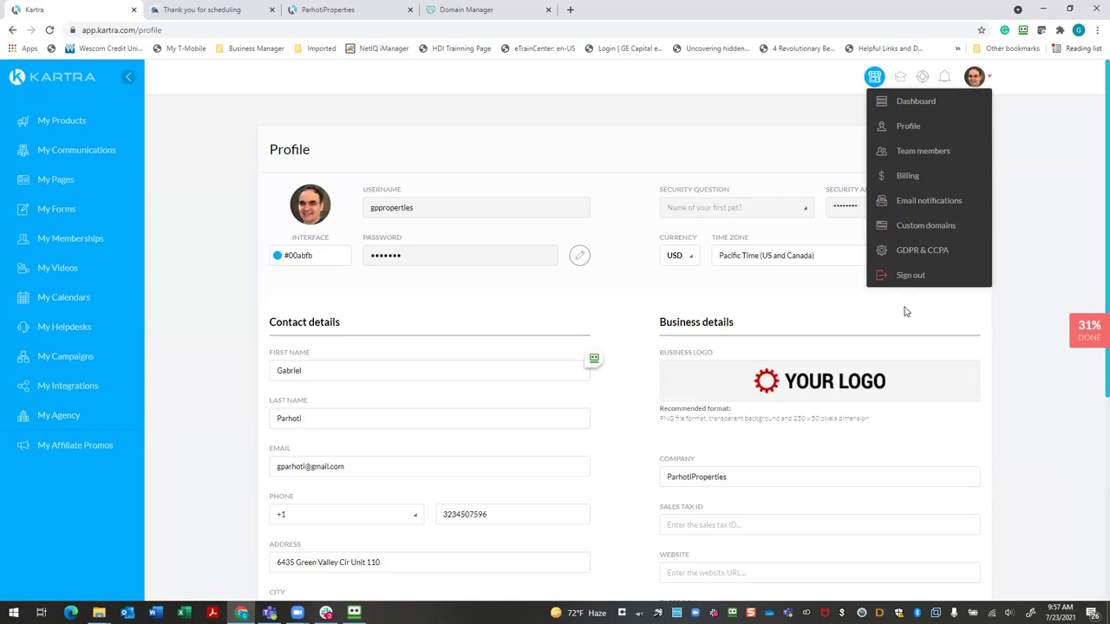
click(925, 227)
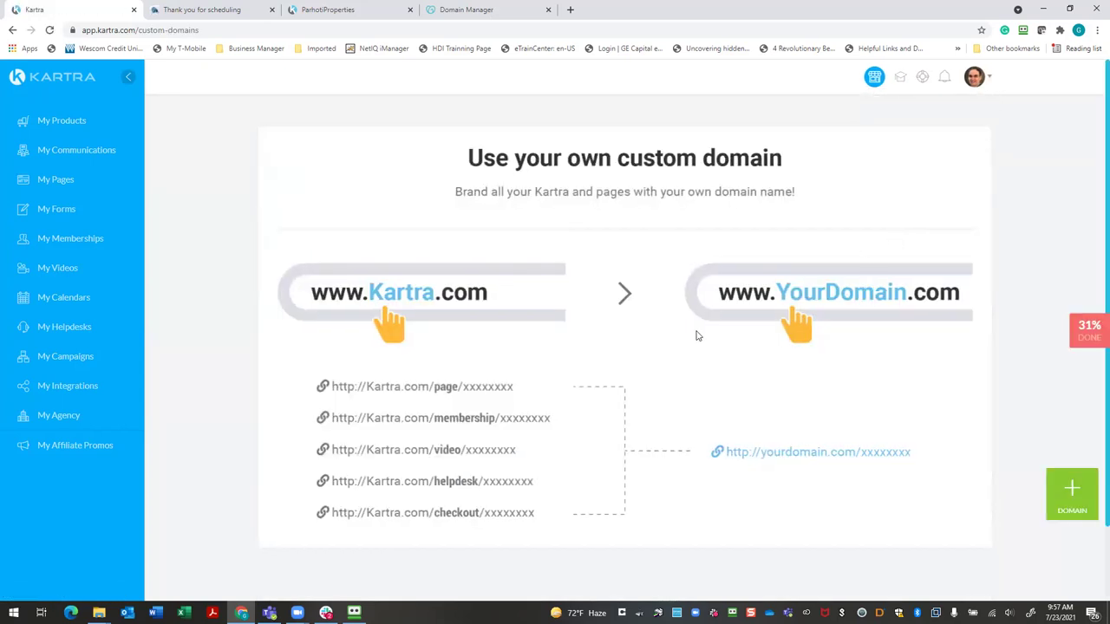
Add parhotiproperties.com as a main-domain-only custom domain with a favicon and continue
click(1072, 491)
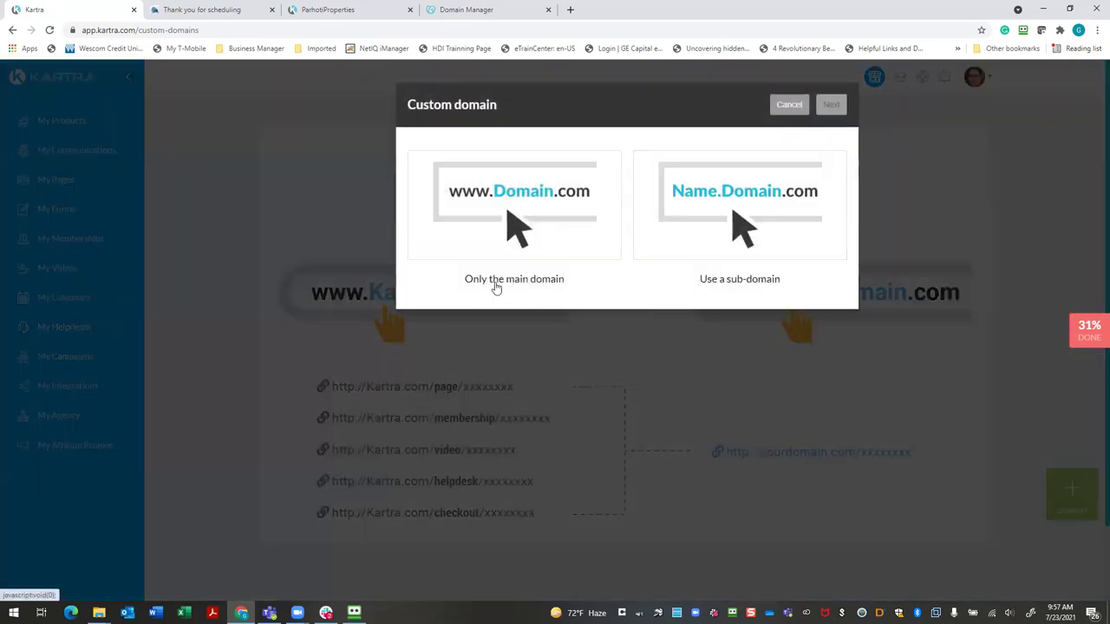
click(519, 252)
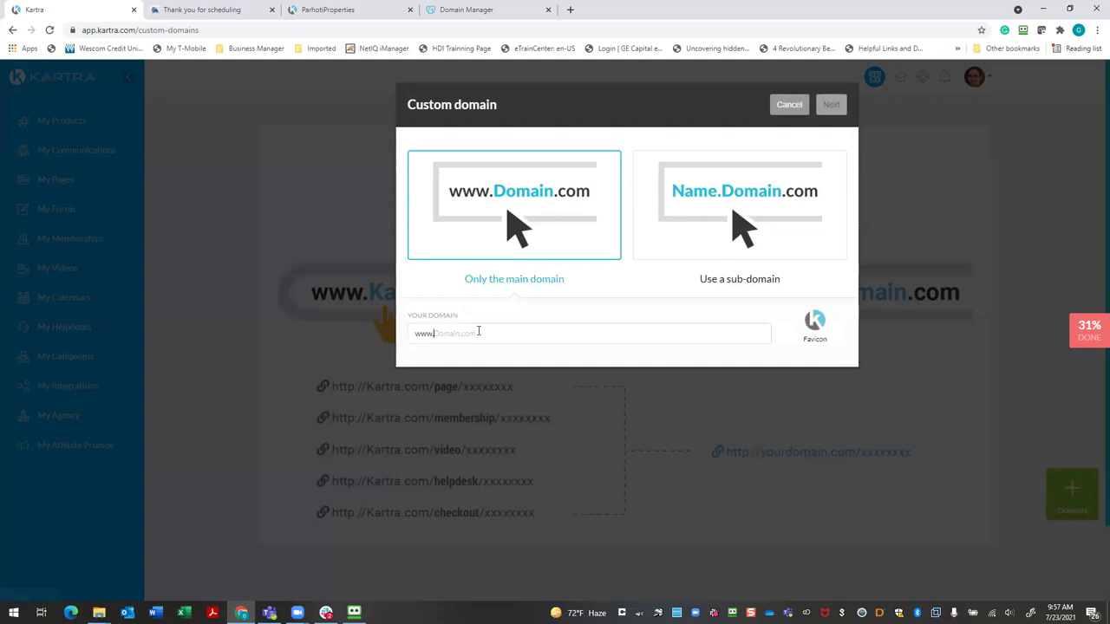
text(parhotip)
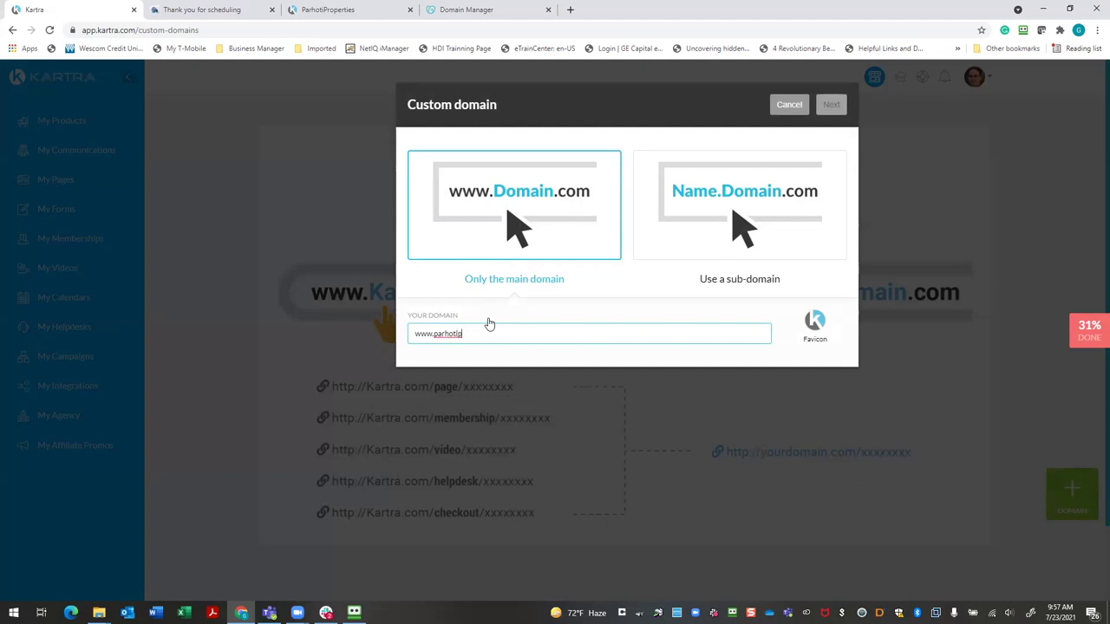
text(roperties.com)
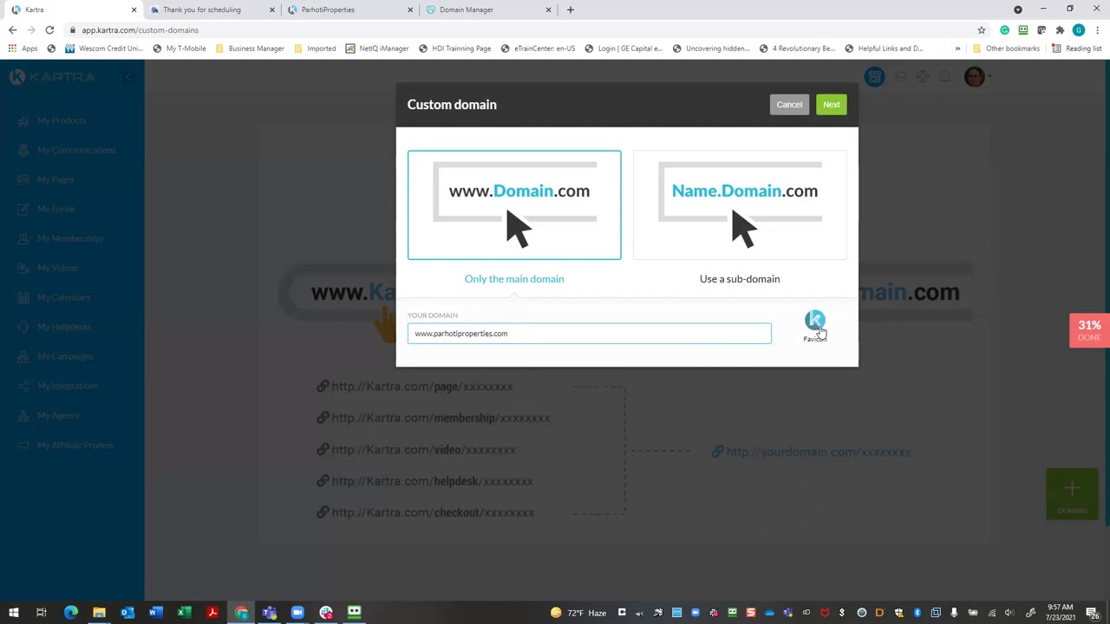
click(819, 332)
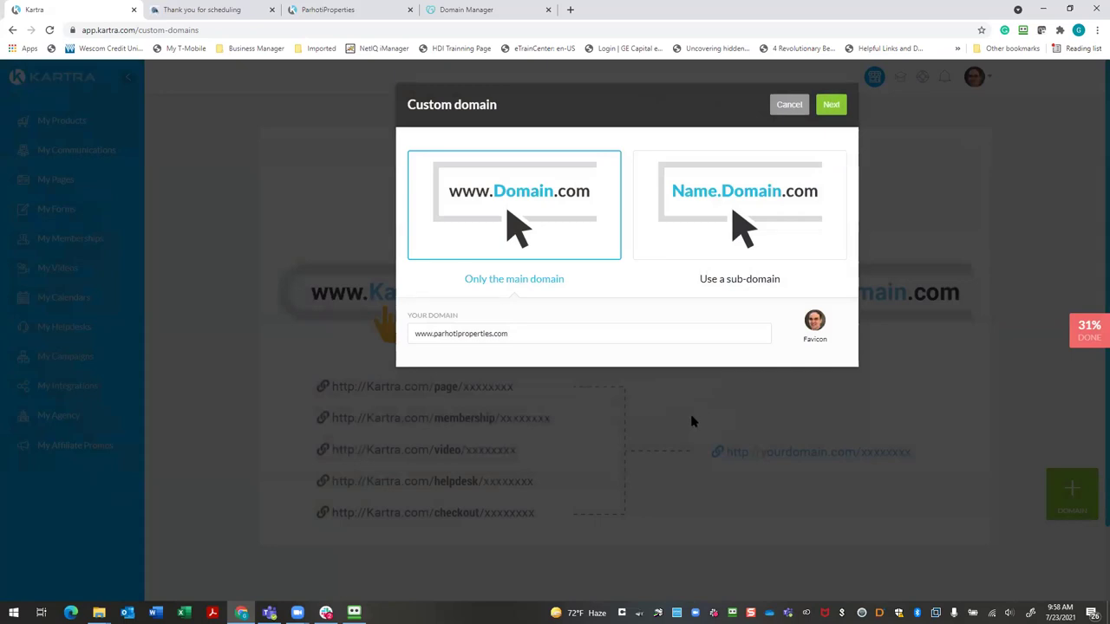
click(836, 110)
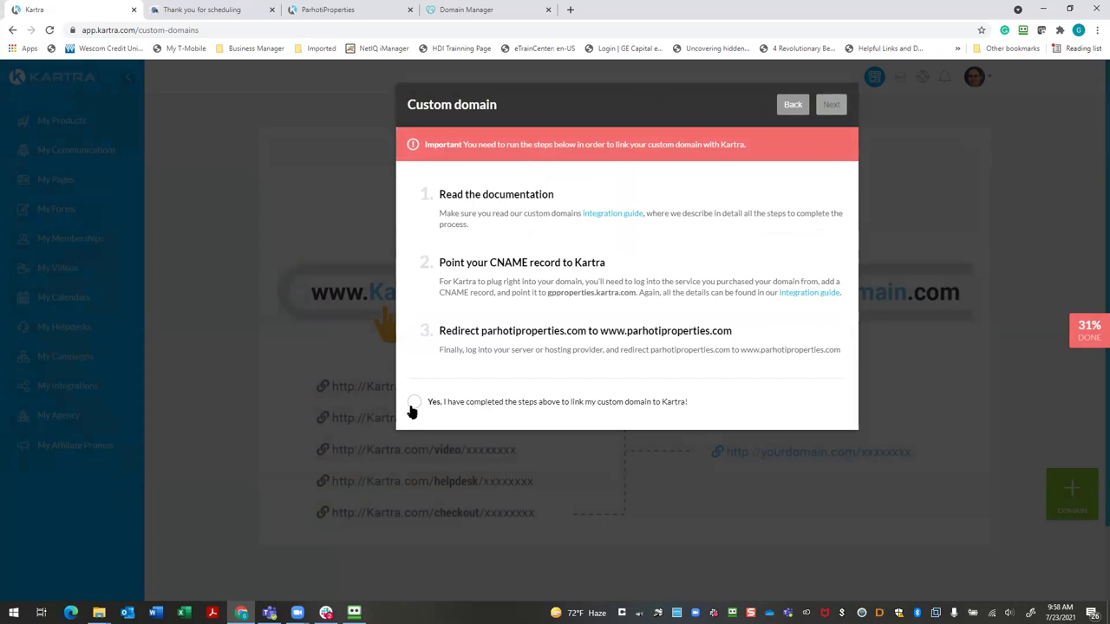
Copy the step 2 kartra.com CNAME target, leaving the completion checkbox unticked
click(413, 404)
click(415, 404)
drag(607, 263, 434, 273)
click(503, 262)
drag(547, 292, 638, 293)
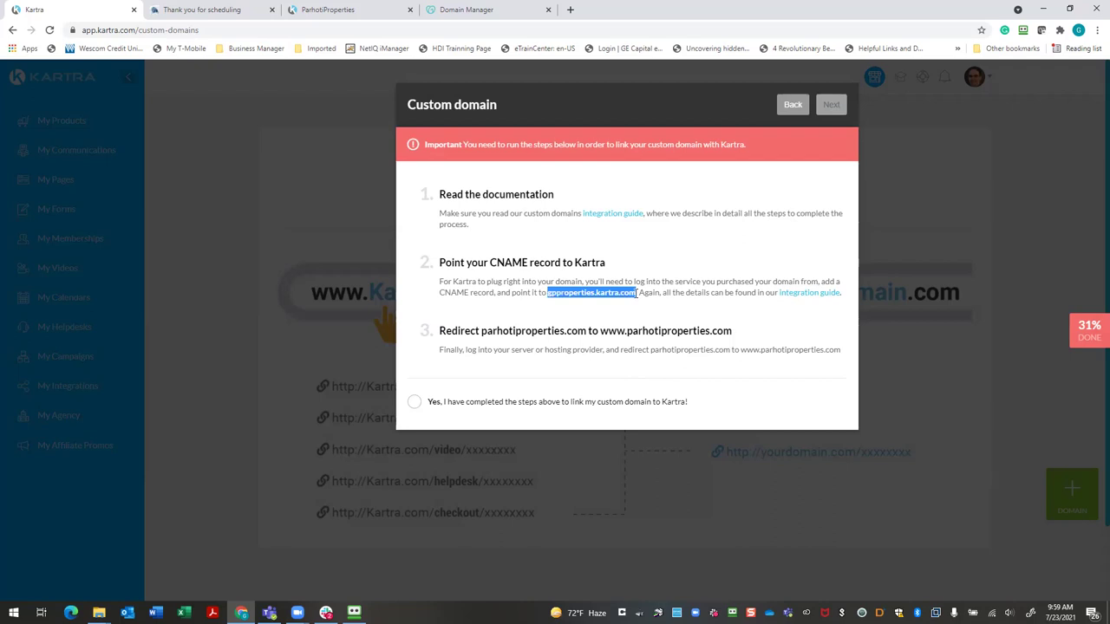
right_click(616, 292)
click(631, 307)
Point the GoDaddy www CNAME record to gpproperties.kartra.com instead of @ and save it
click(466, 10)
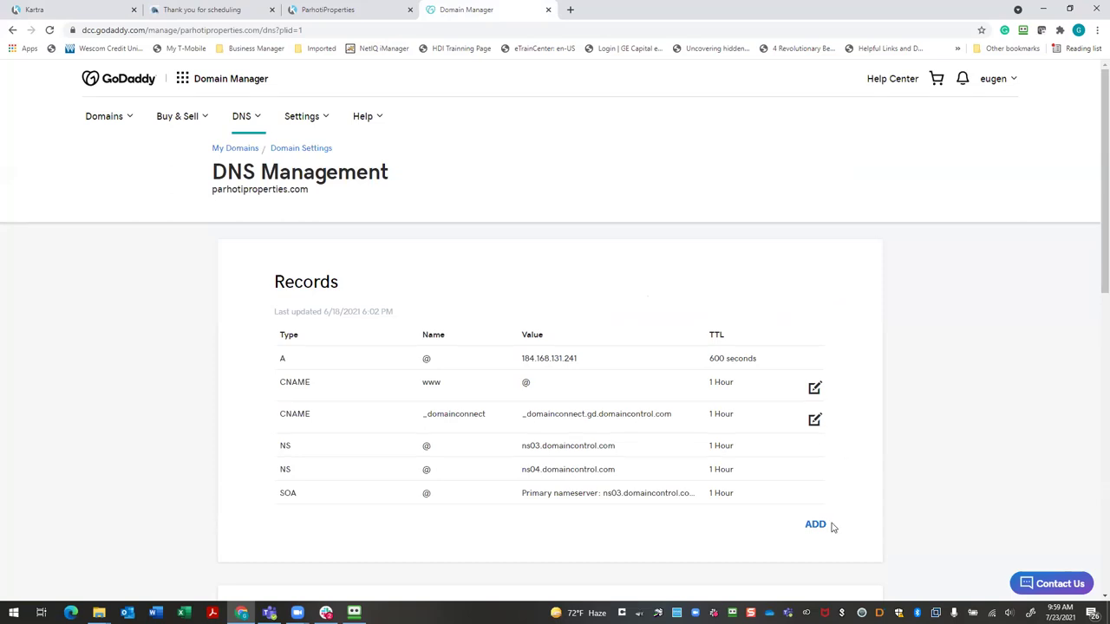
click(814, 392)
scroll(560, 448, down, 3)
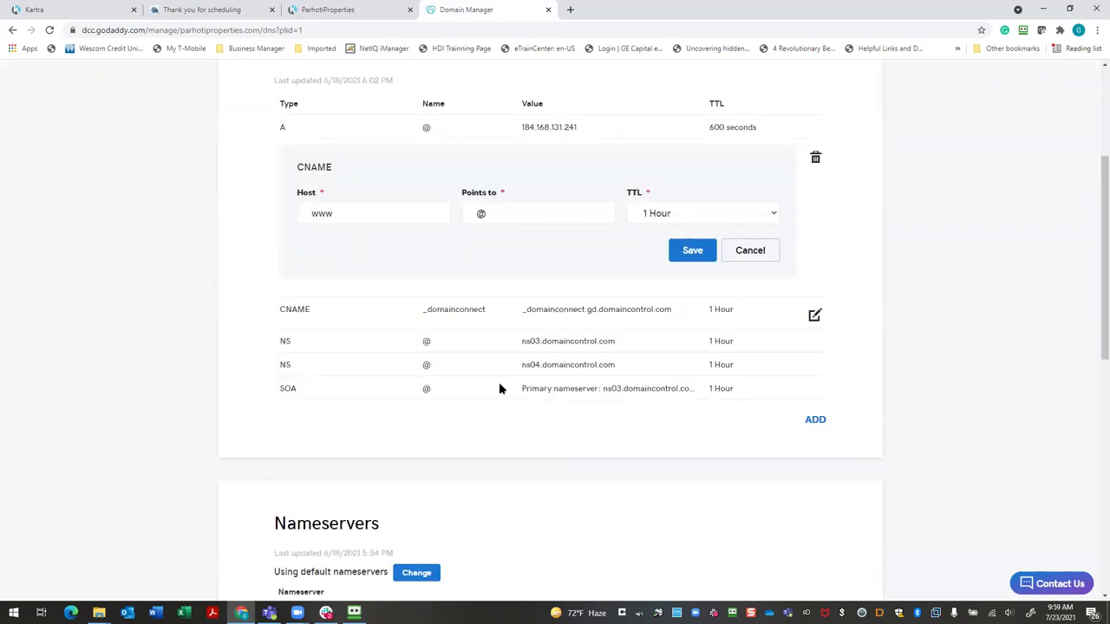
click(524, 217)
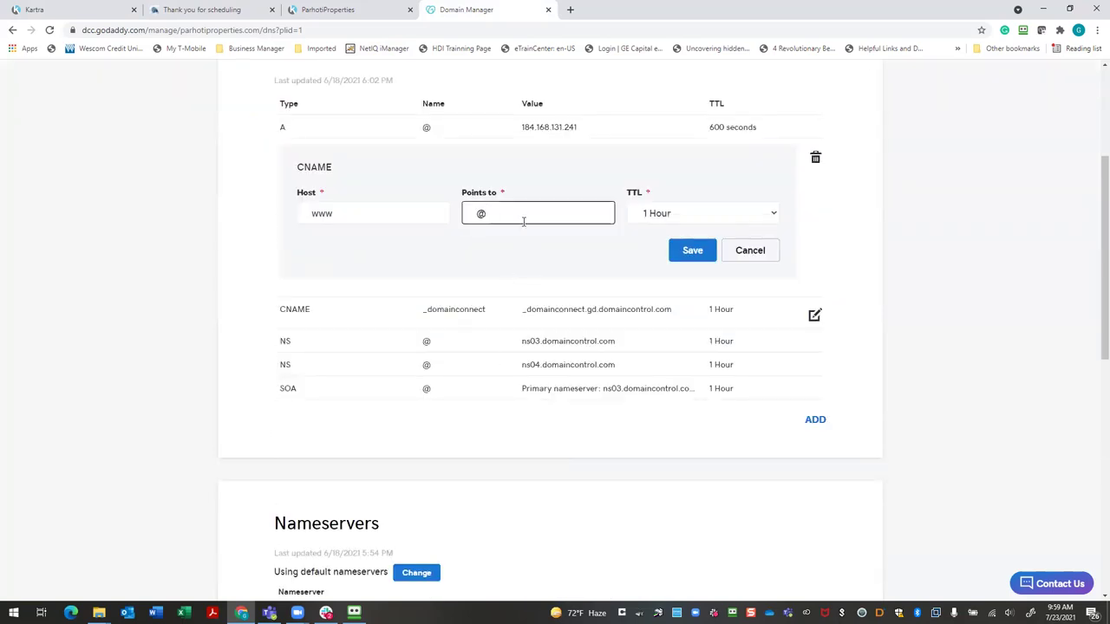
key(BackSpace)
key(ctrl+v)
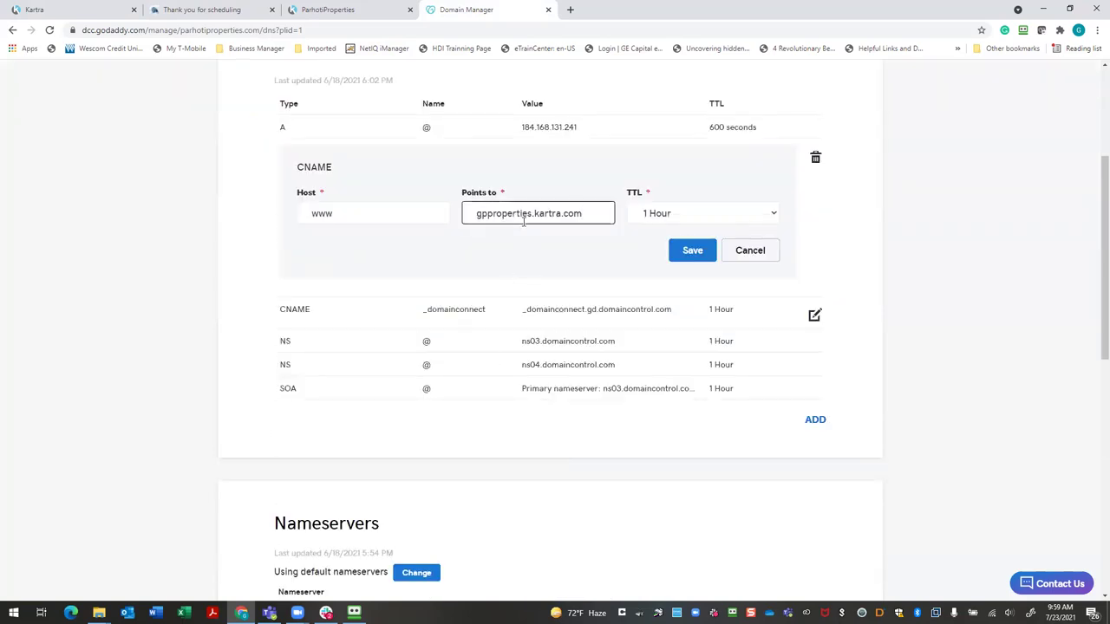
click(694, 252)
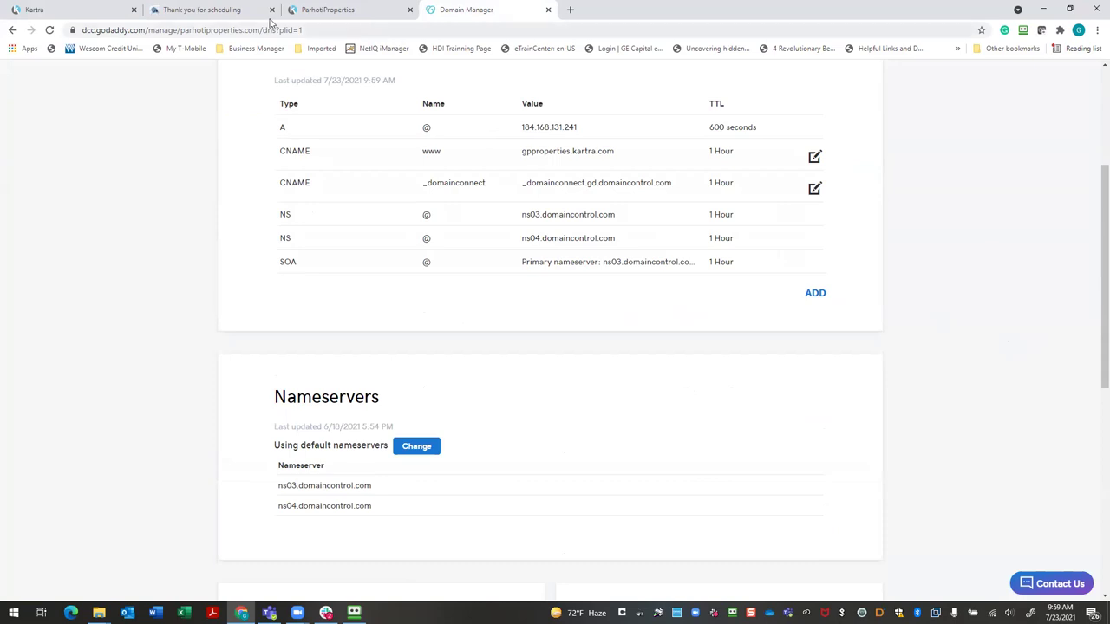
click(386, 10)
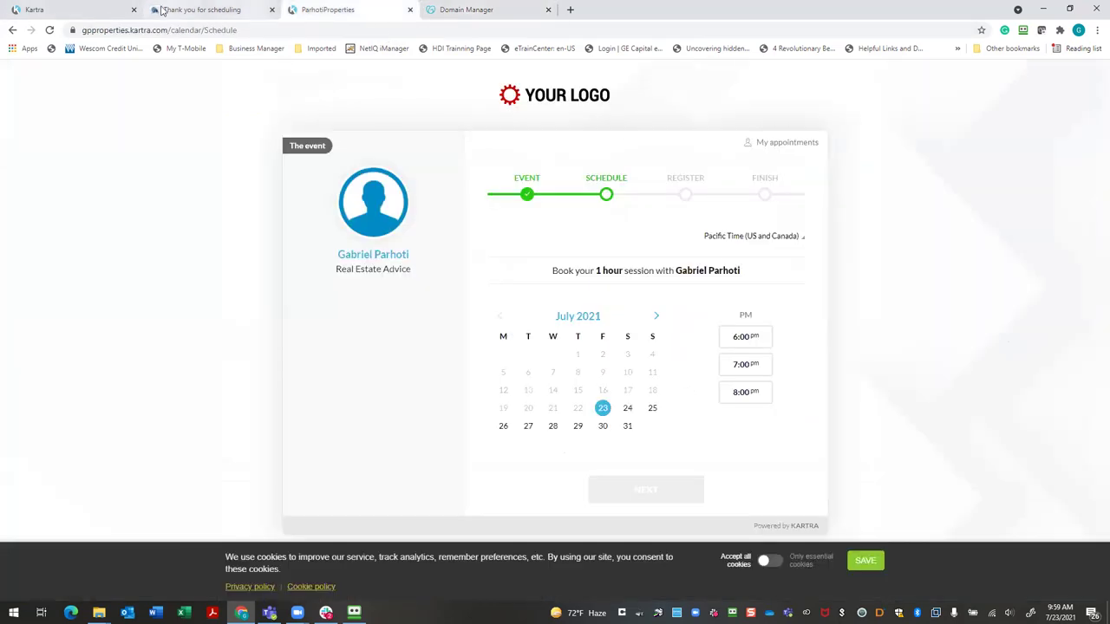
click(100, 11)
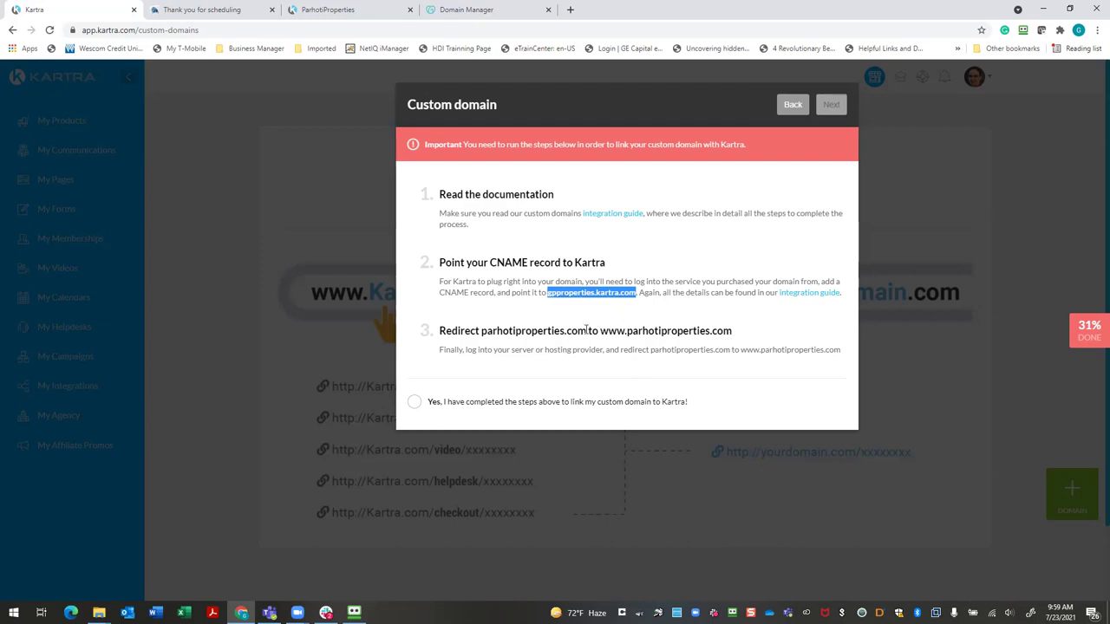
drag(598, 332, 730, 339)
right_click(731, 338)
click(745, 340)
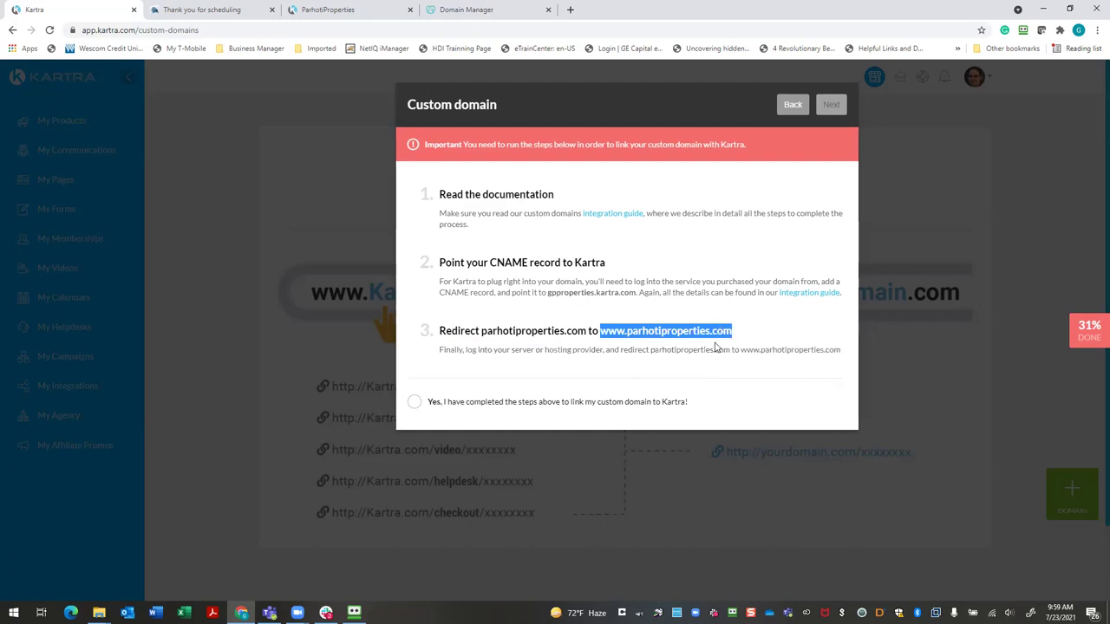
Open the existing domain forwarding for parhotiproperties.com for editing in GoDaddy
click(445, 13)
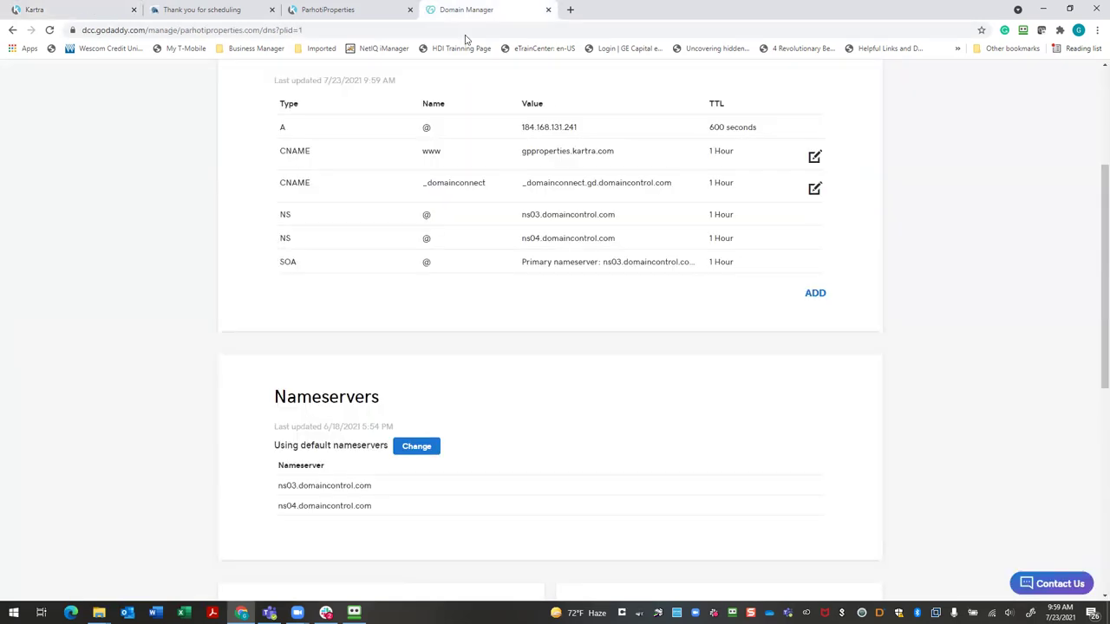
scroll(572, 419, up, 3)
scroll(576, 421, down, 7)
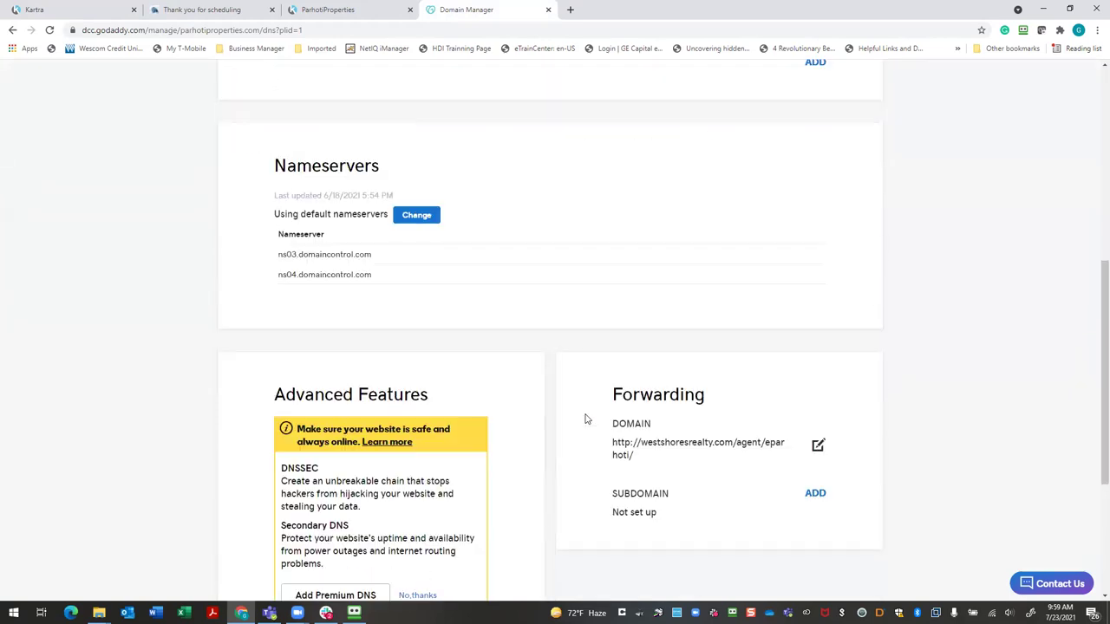
click(814, 383)
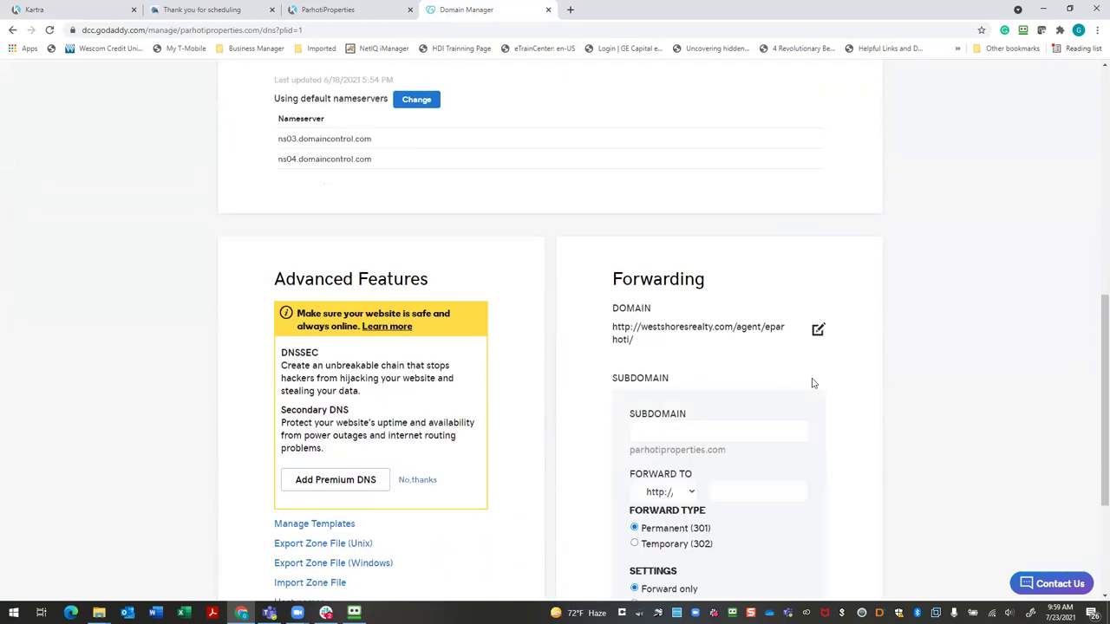
scroll(755, 426, down, 3)
scroll(758, 408, up, 2)
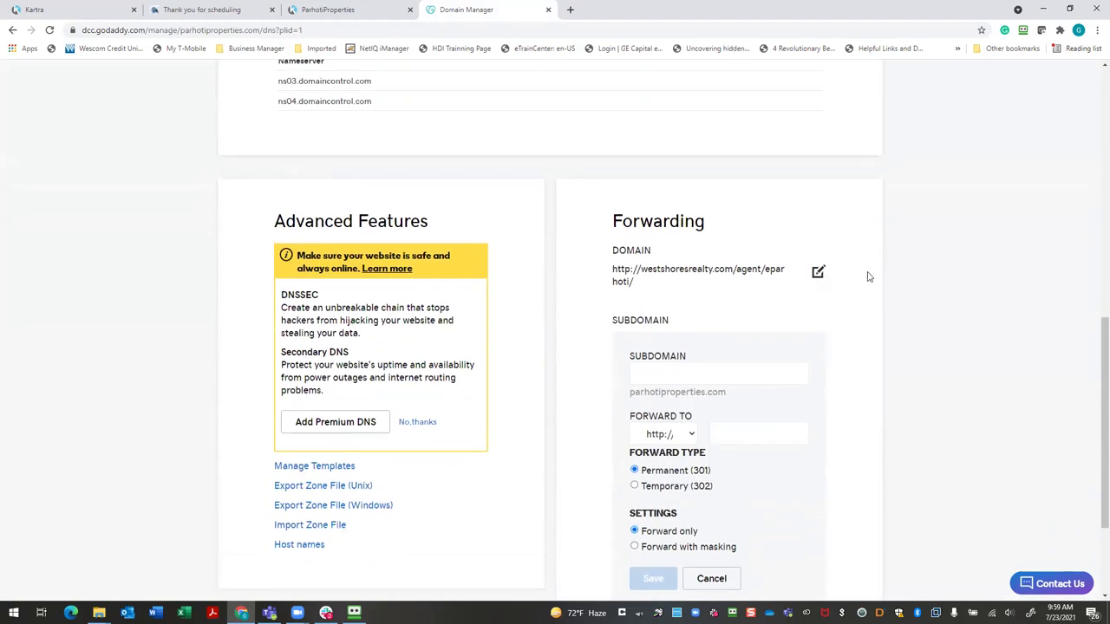
scroll(860, 280, up, 4)
scroll(770, 371, down, 2)
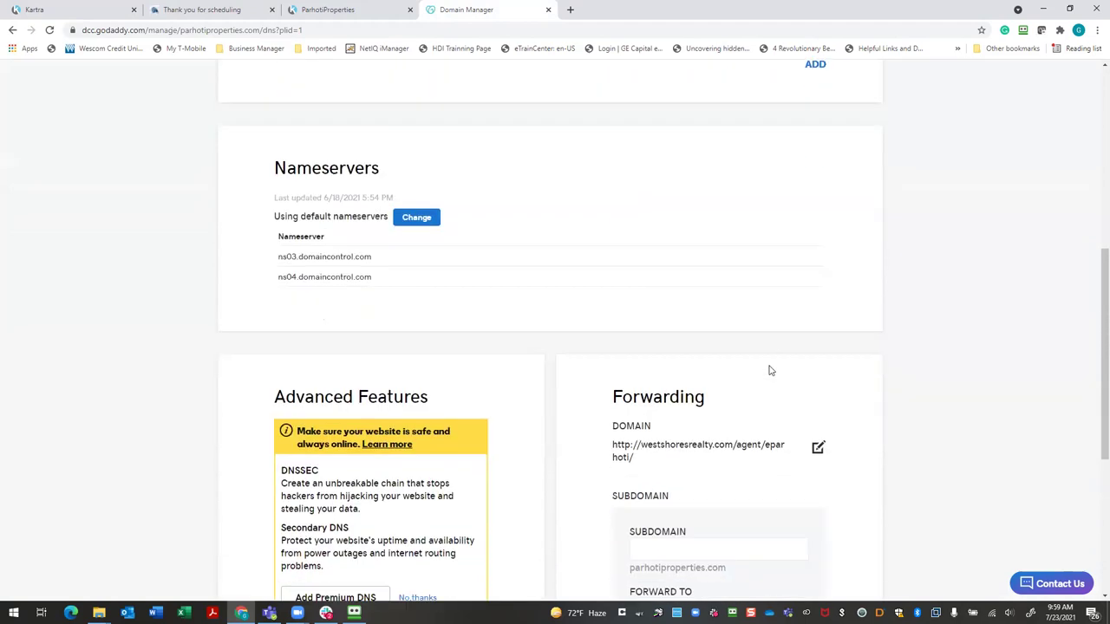
click(819, 447)
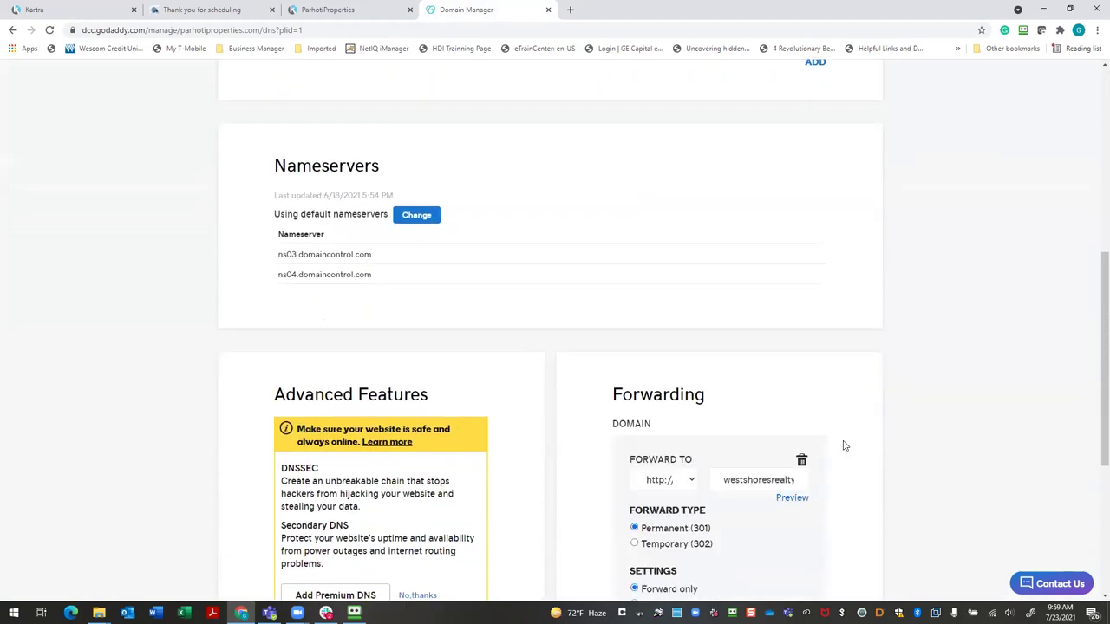
scroll(845, 445, down, 1)
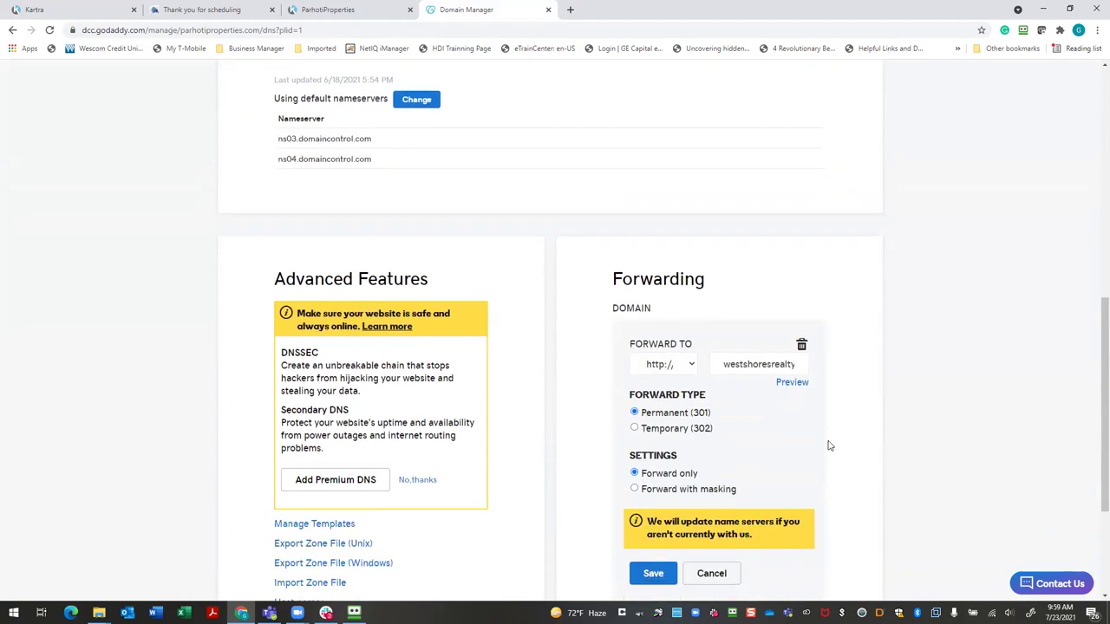
click(799, 364)
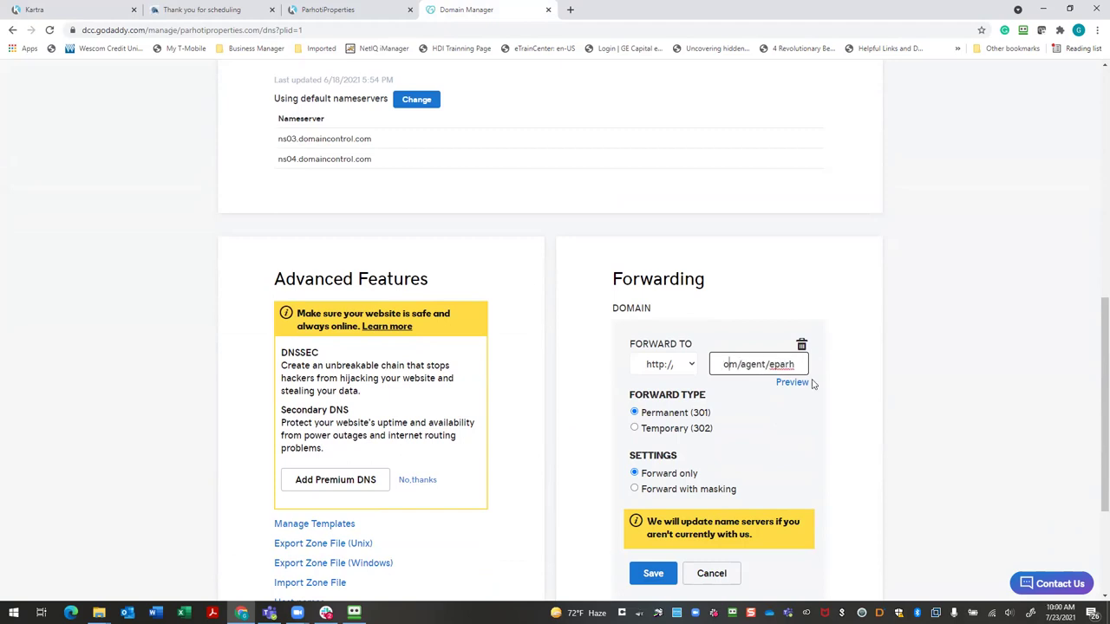
key(ctrl+v)
click(671, 368)
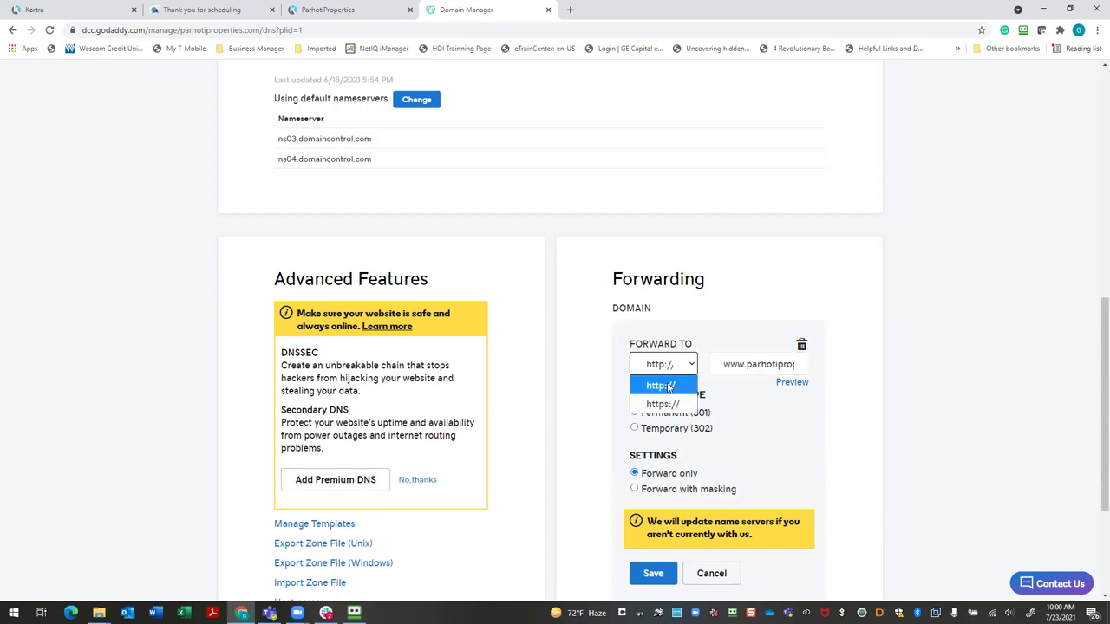
click(665, 404)
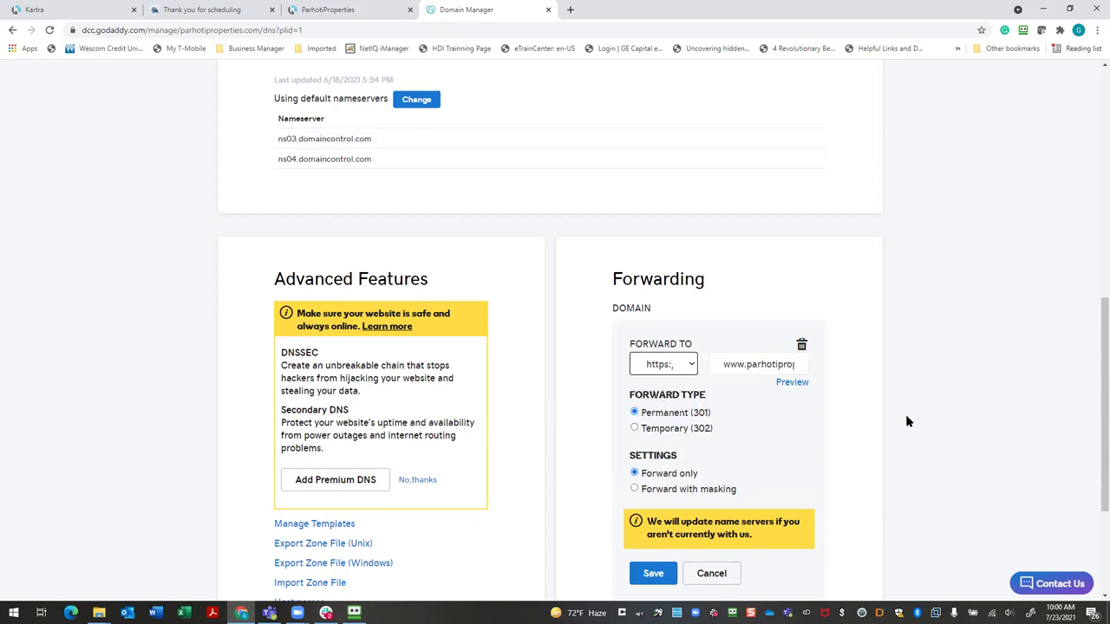
click(654, 576)
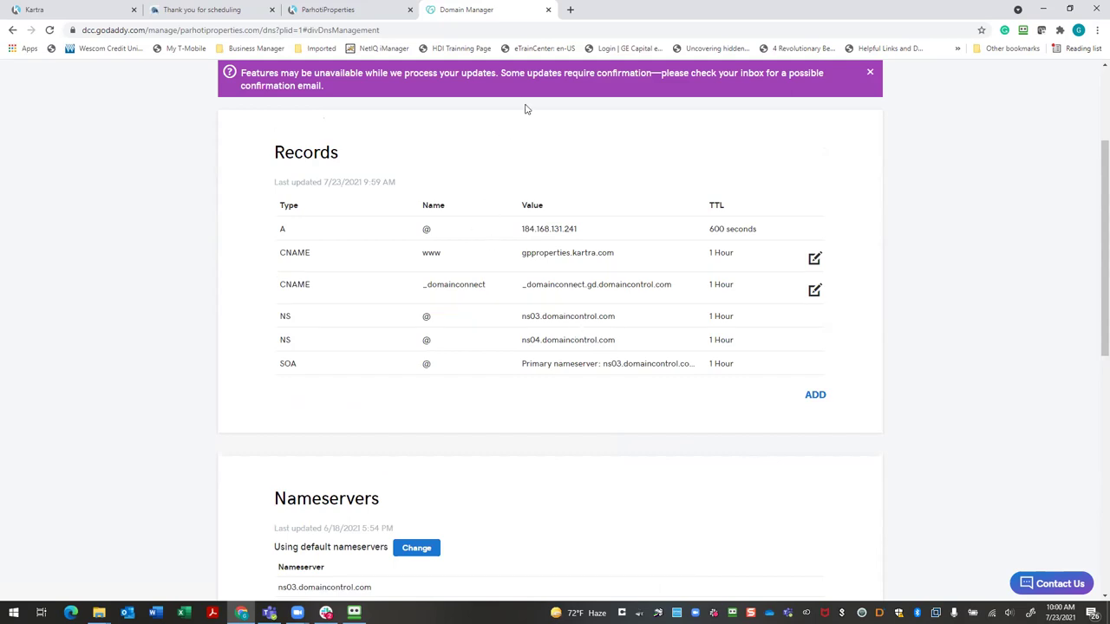
click(338, 29)
key(Return)
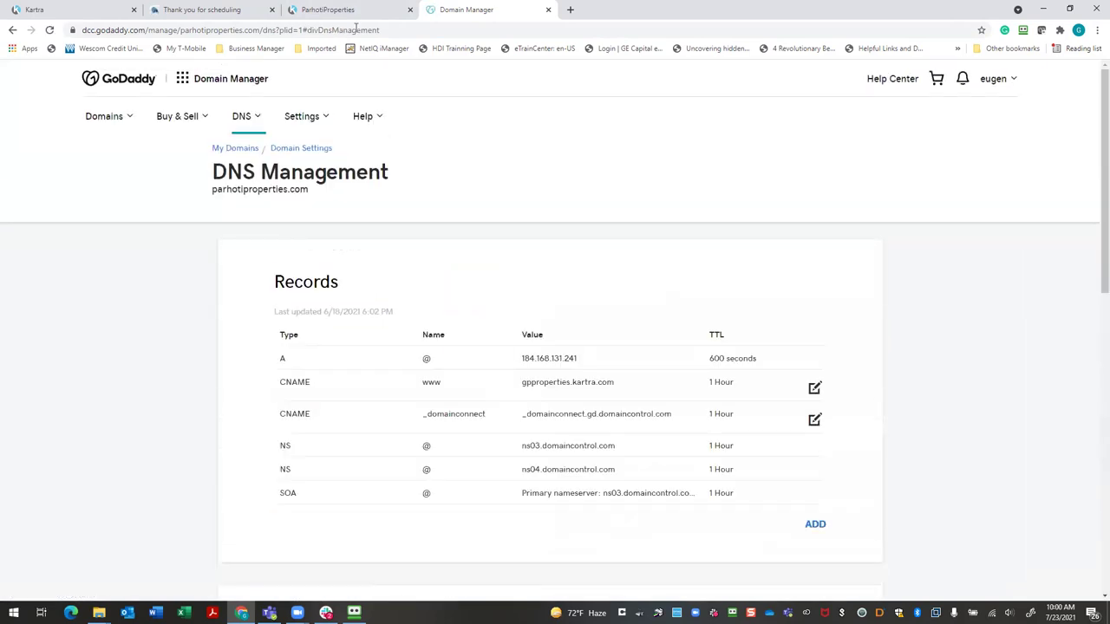
Confirm the domain linking steps are done and advance to the index and 404 page choices
click(117, 10)
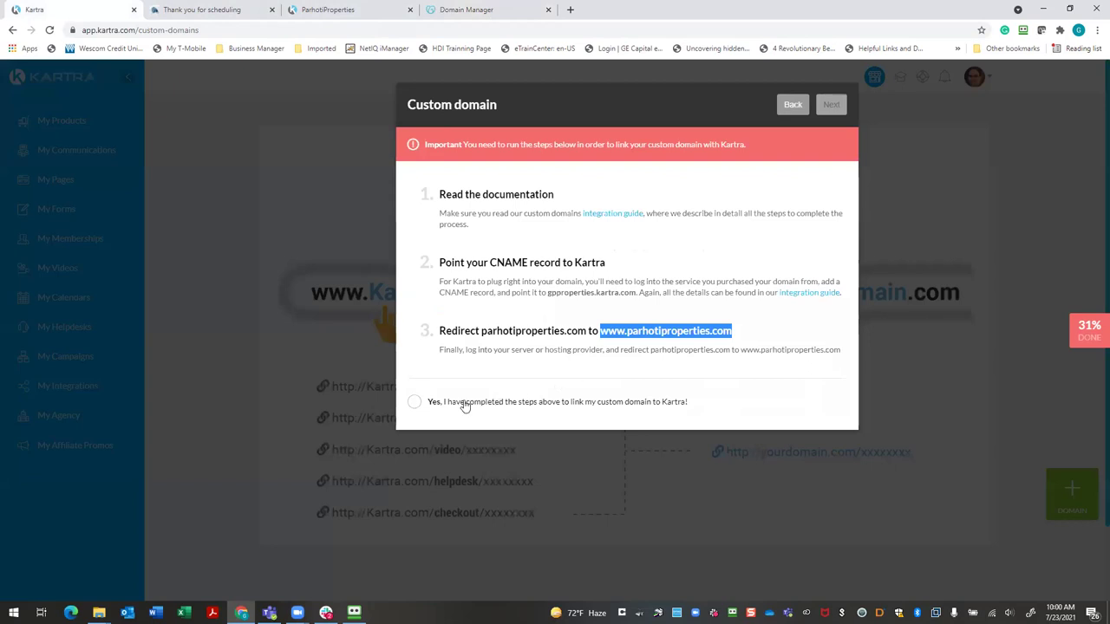
click(416, 403)
click(829, 105)
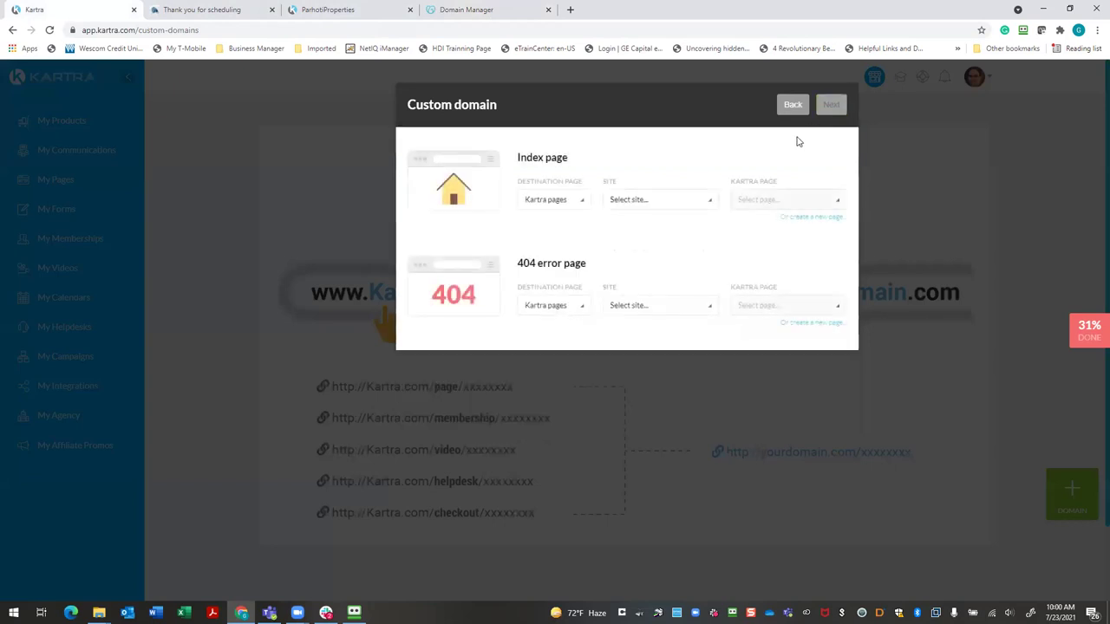
click(711, 210)
click(711, 209)
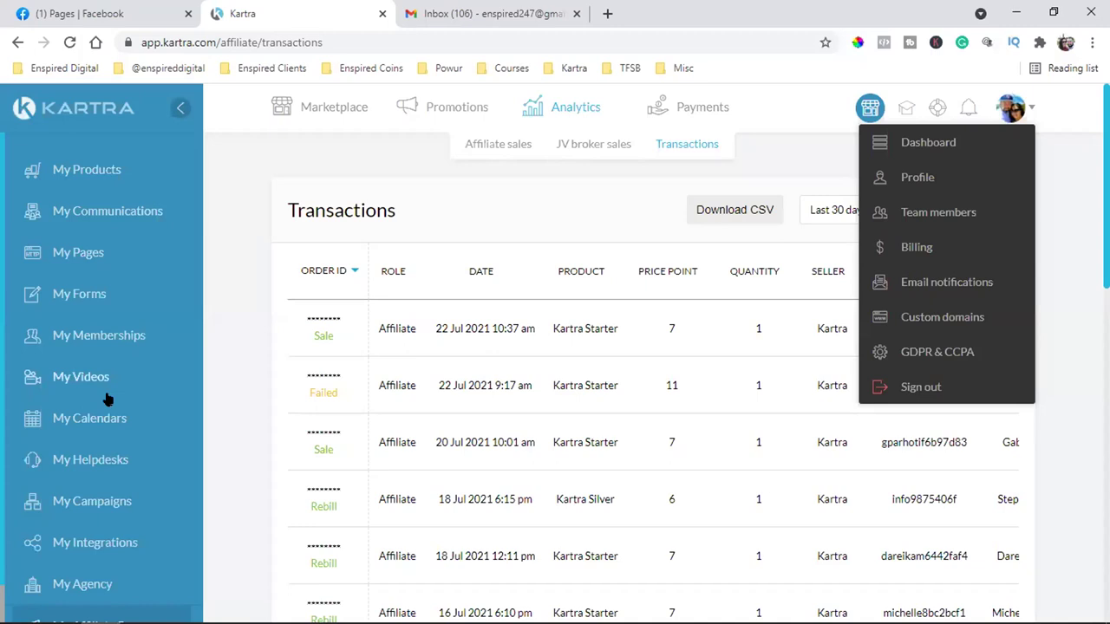
Filter My Pages by Shared Funnels, then view My Campaigns including Seller Guide Funnel
click(105, 393)
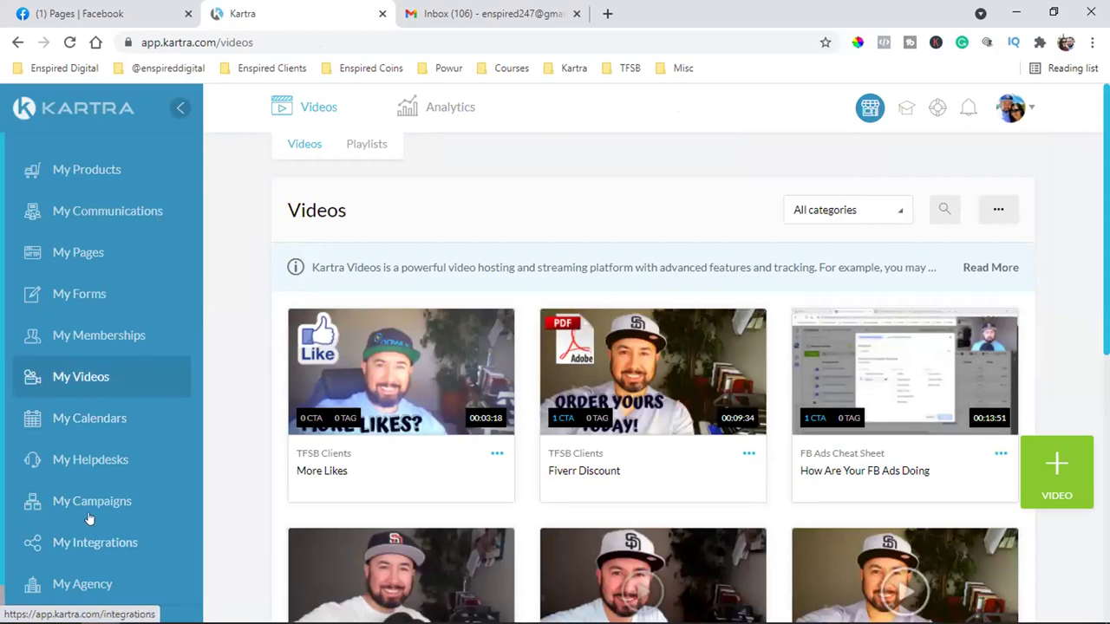
click(75, 253)
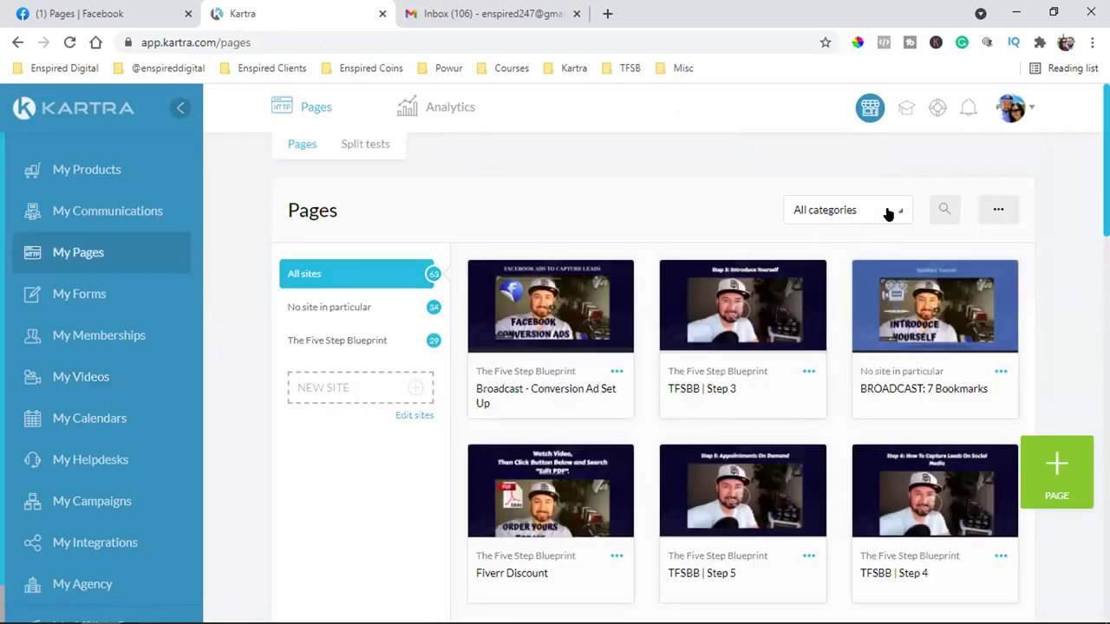
click(887, 213)
scroll(844, 373, down, 2)
scroll(844, 373, down, 1)
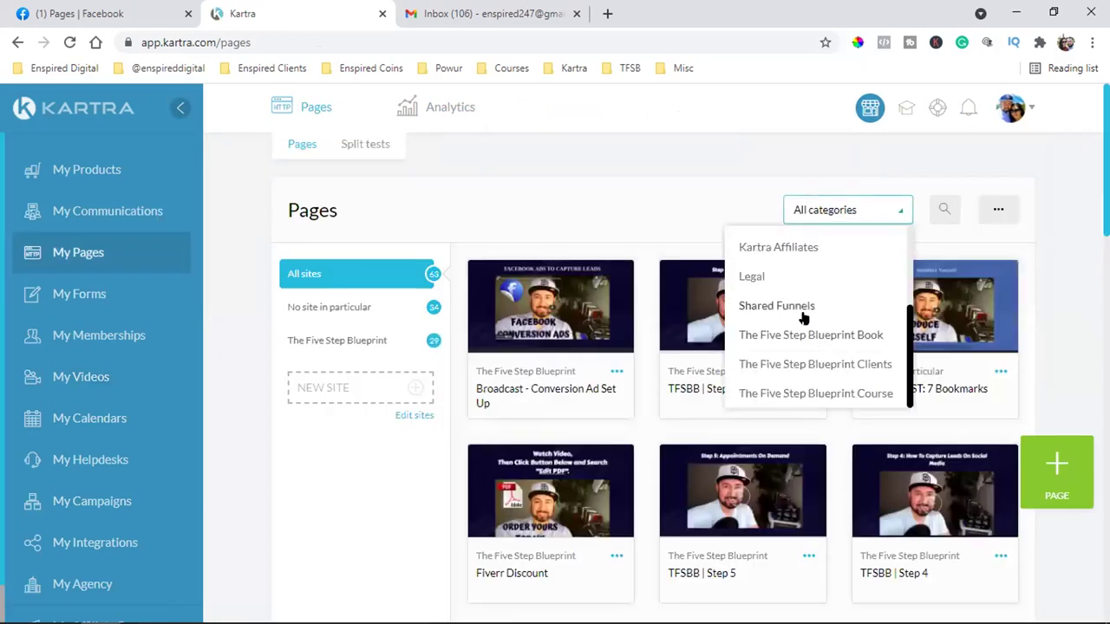
click(805, 307)
scroll(802, 312, down, 5)
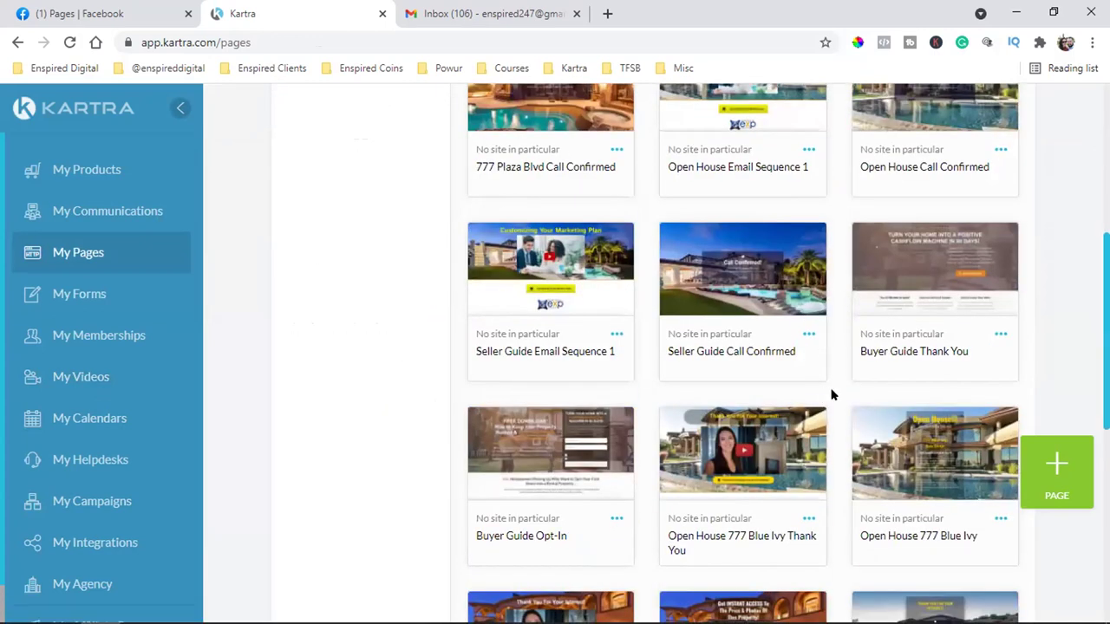
scroll(831, 394, up, 5)
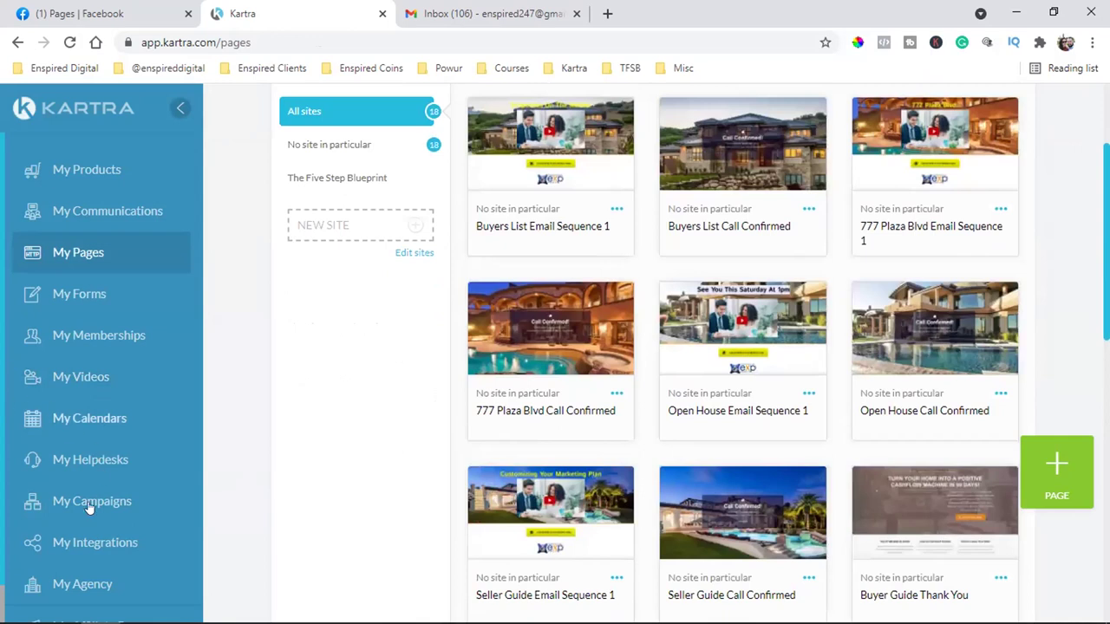
scroll(74, 539, down, 1)
scroll(74, 540, down, 1)
click(74, 464)
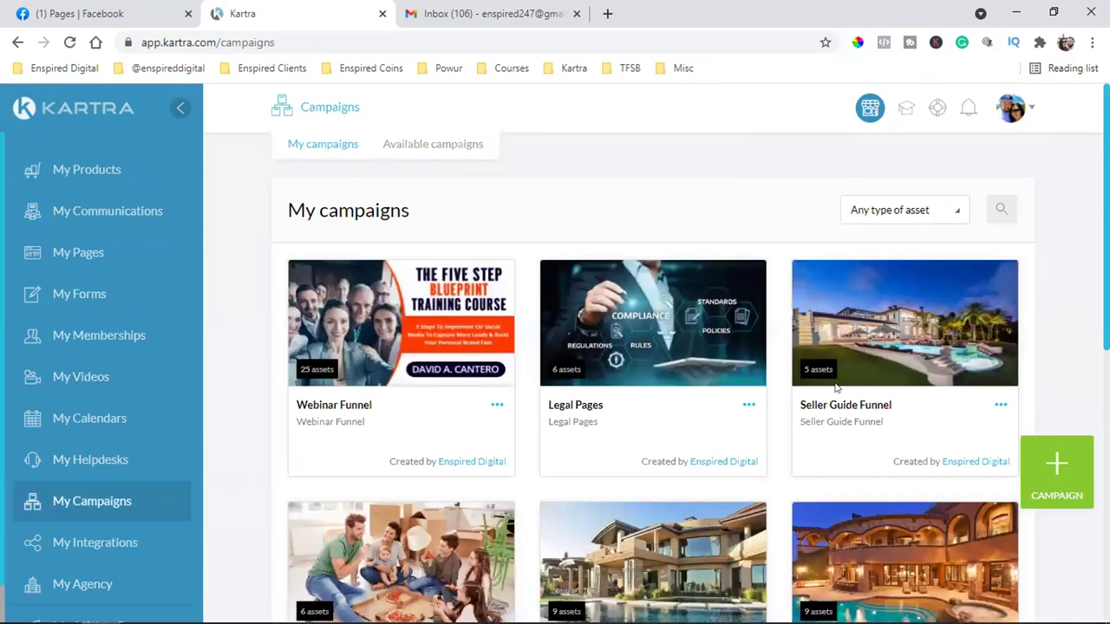
scroll(851, 353, down, 1)
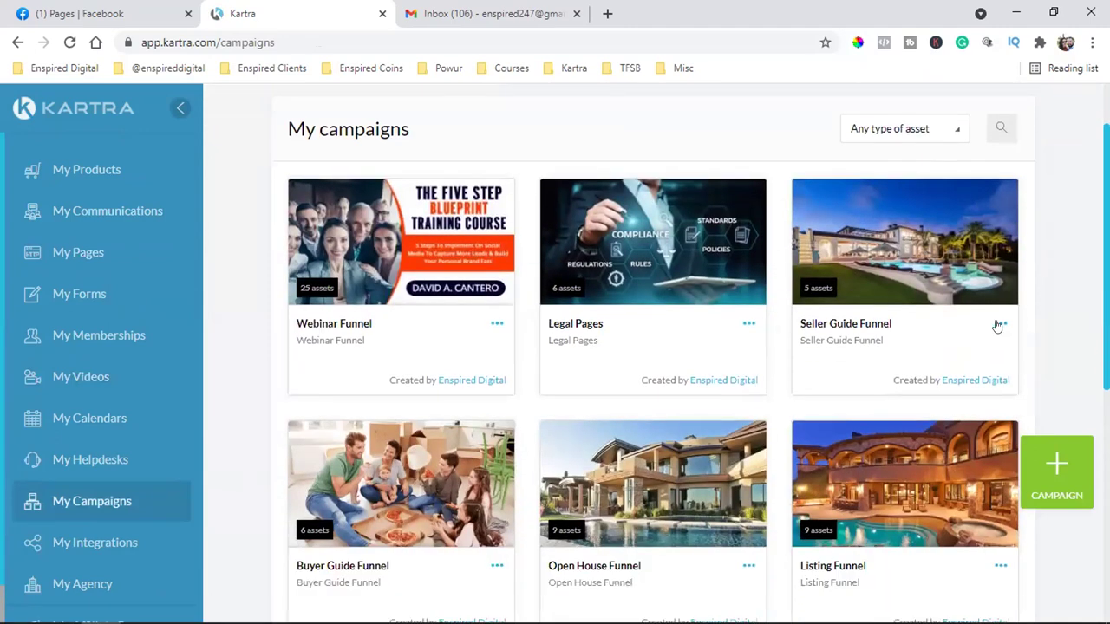
Start sharing Seller Guide Funnel, accept the terms, and choose a specific Kartra user
click(998, 326)
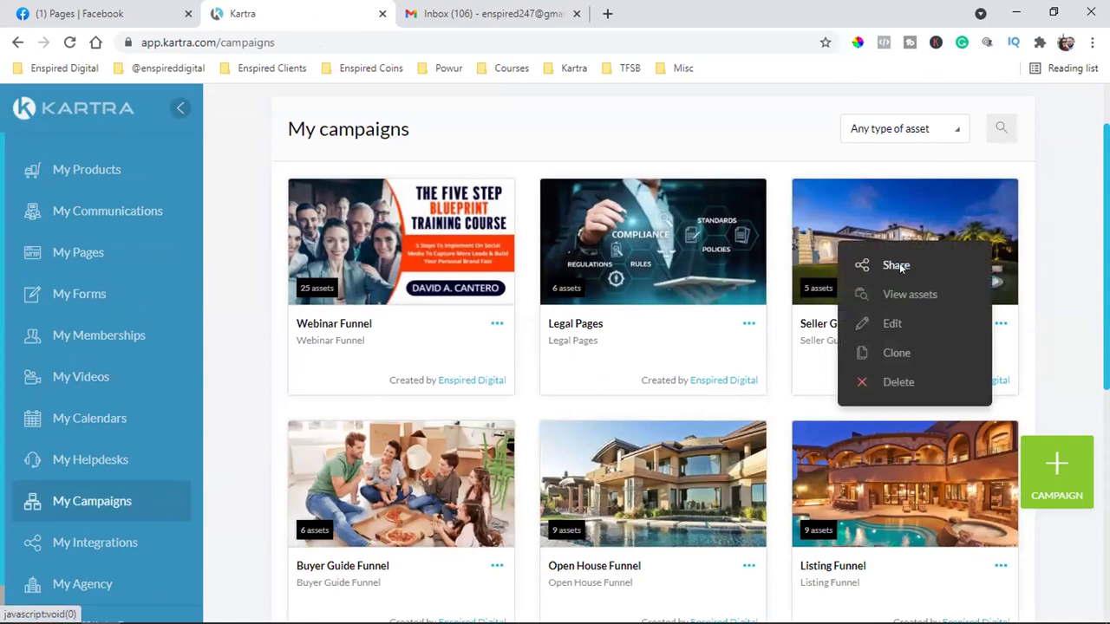
click(898, 265)
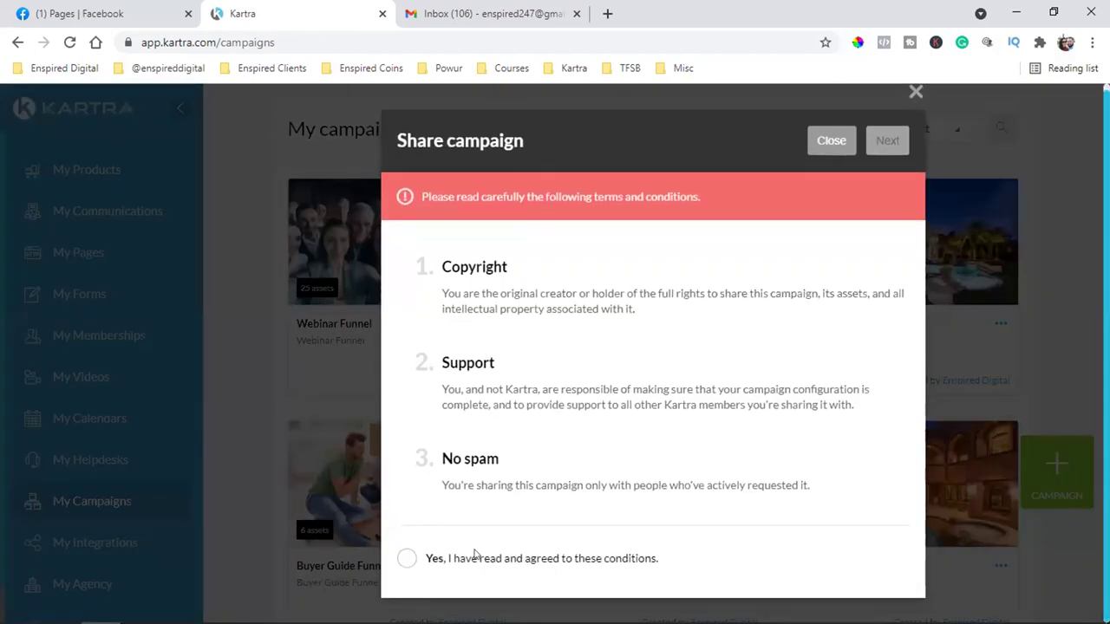
click(475, 555)
click(885, 139)
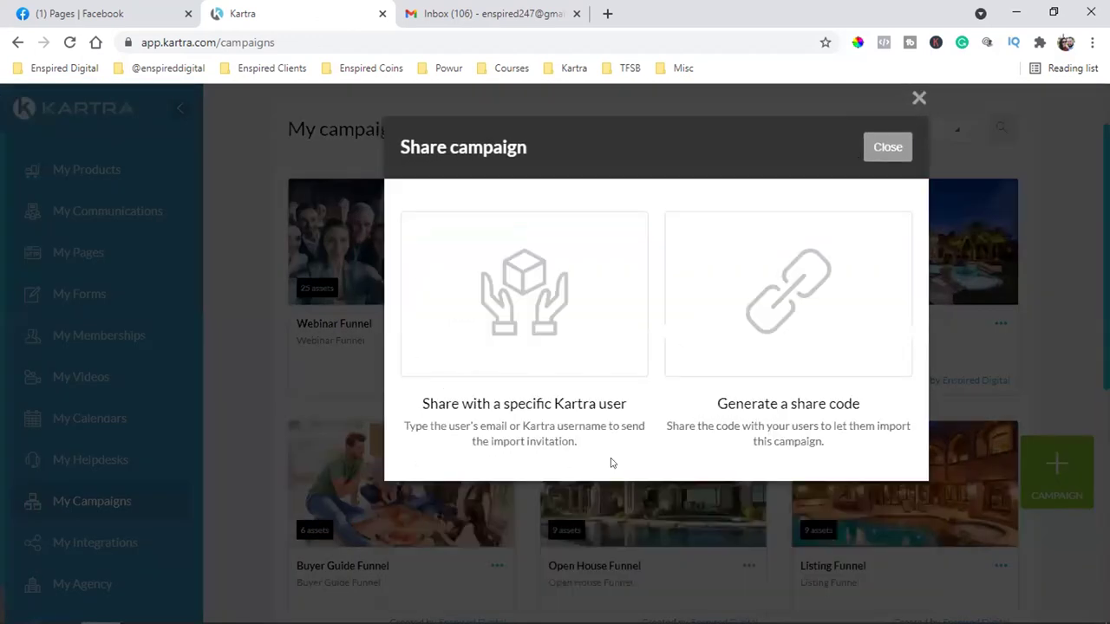
click(545, 306)
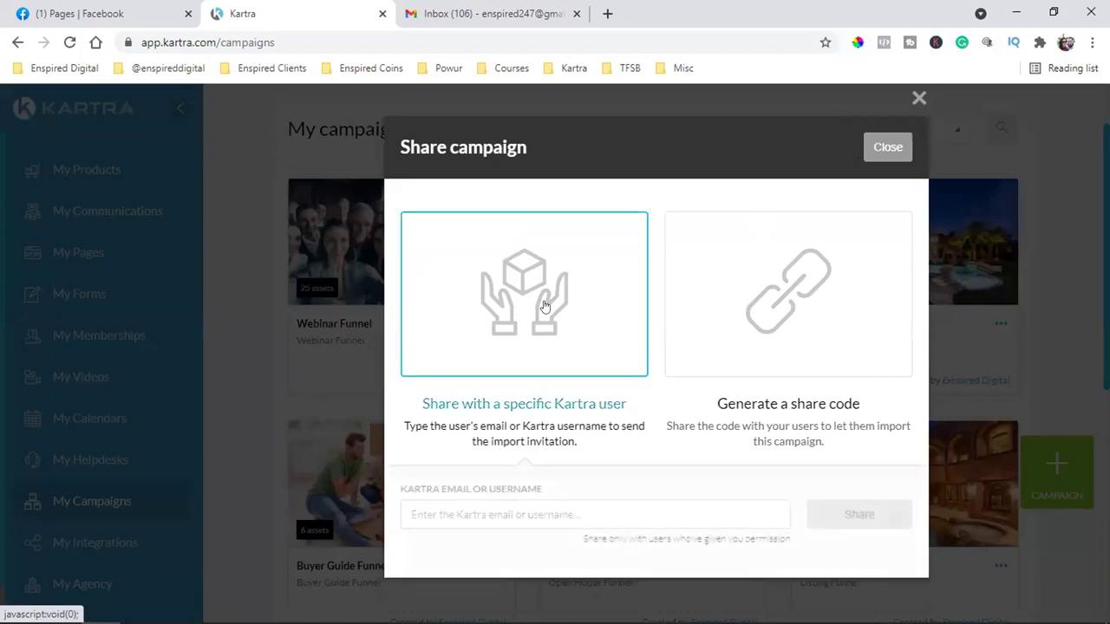
Enter the client's email address, share the campaign, and close the share window
click(479, 514)
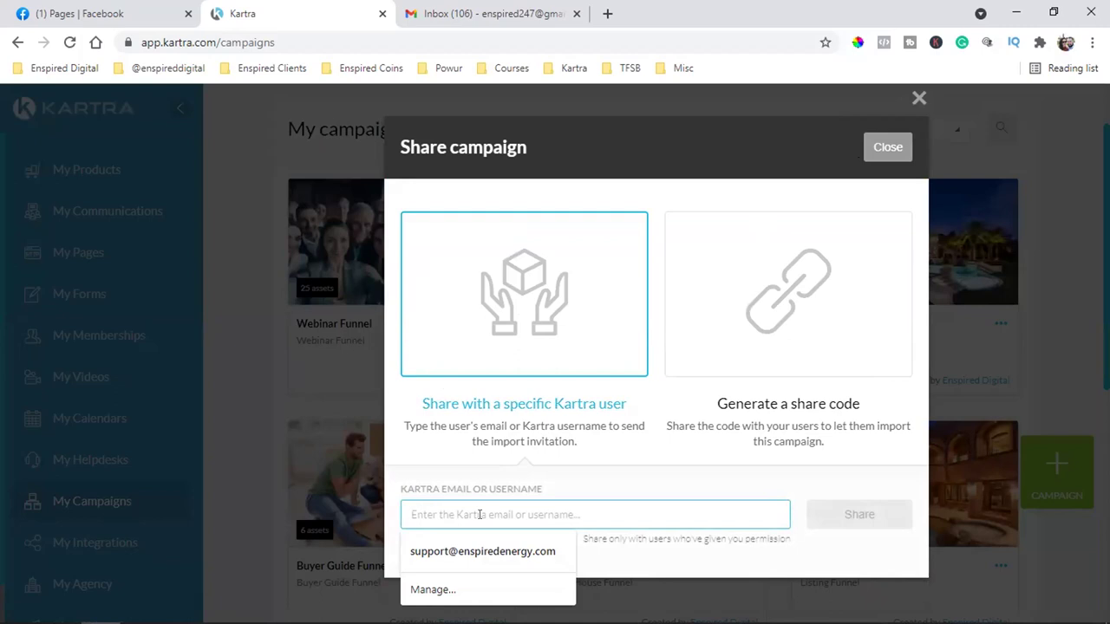
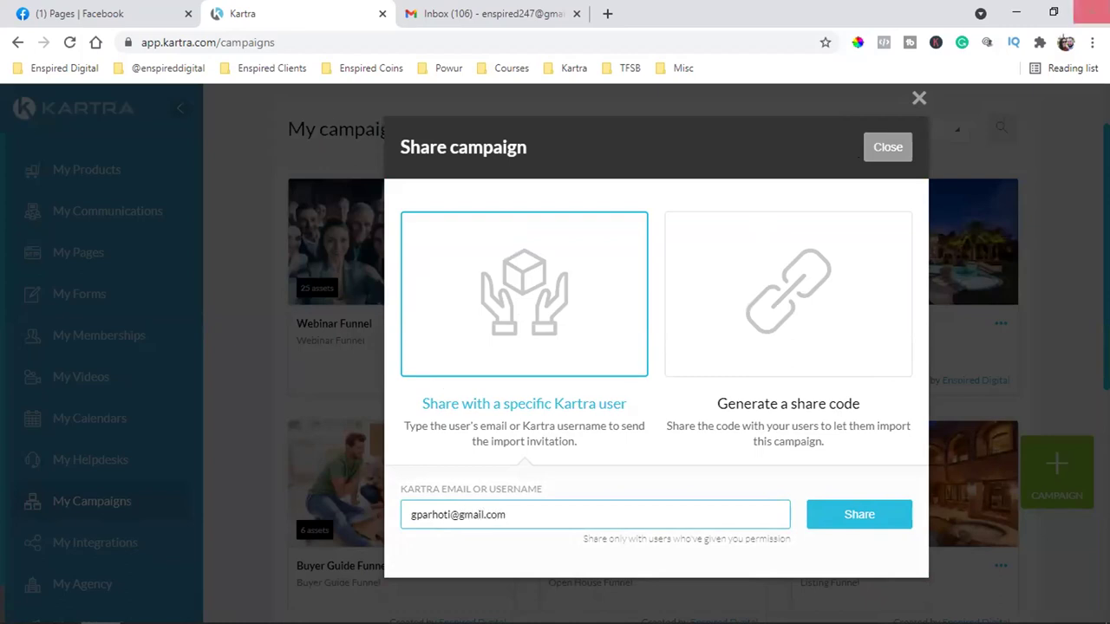
click(878, 510)
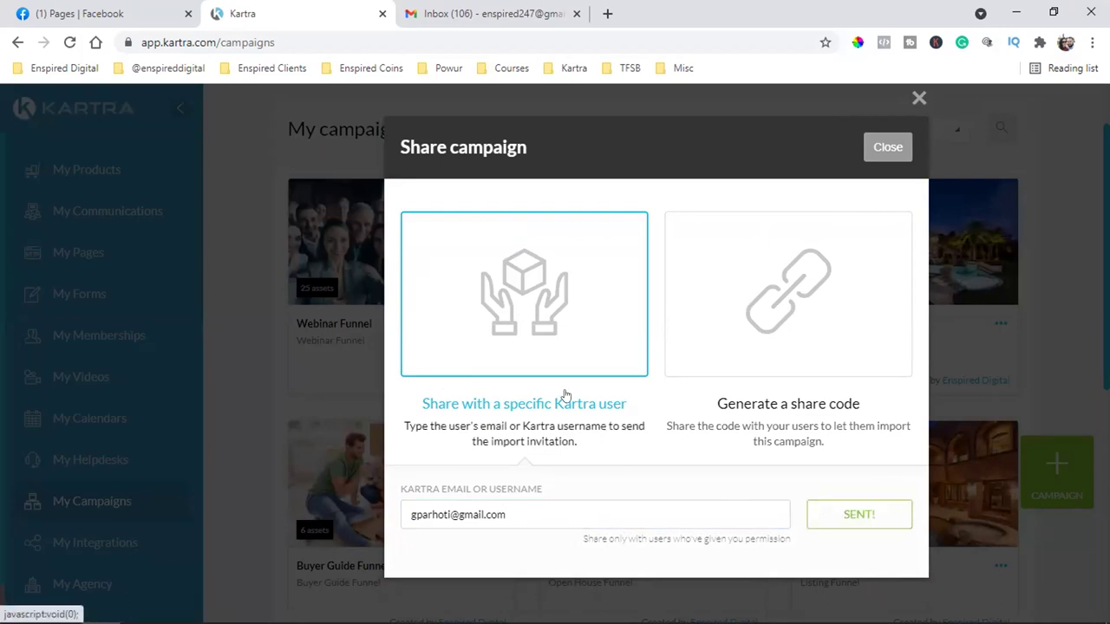
click(876, 145)
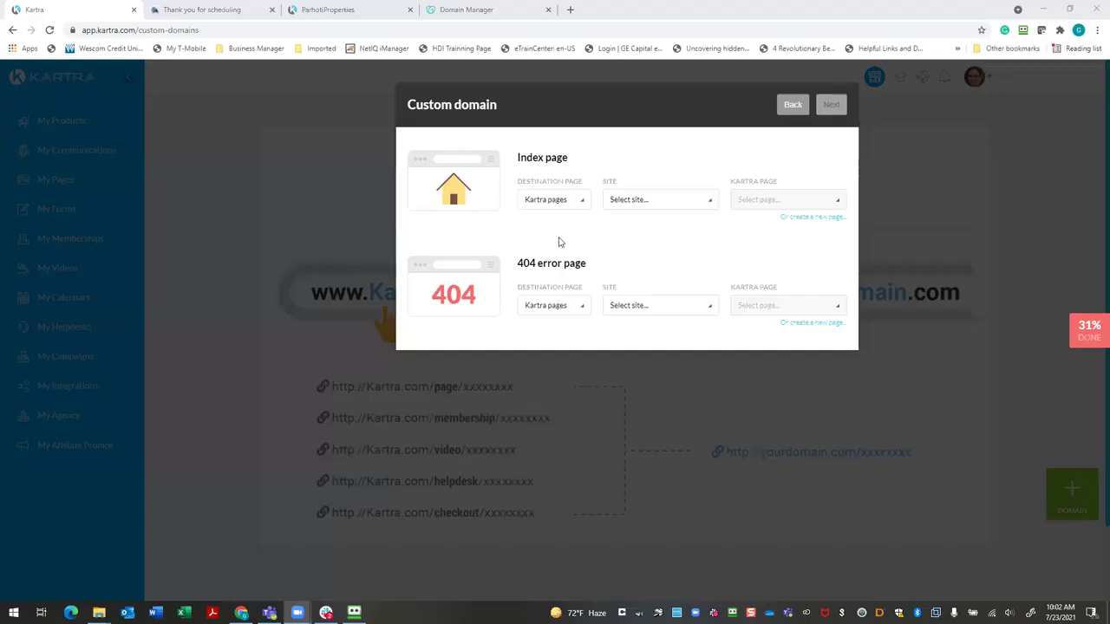
Back out of the Custom domain dialog and cancel the domain setup
click(708, 203)
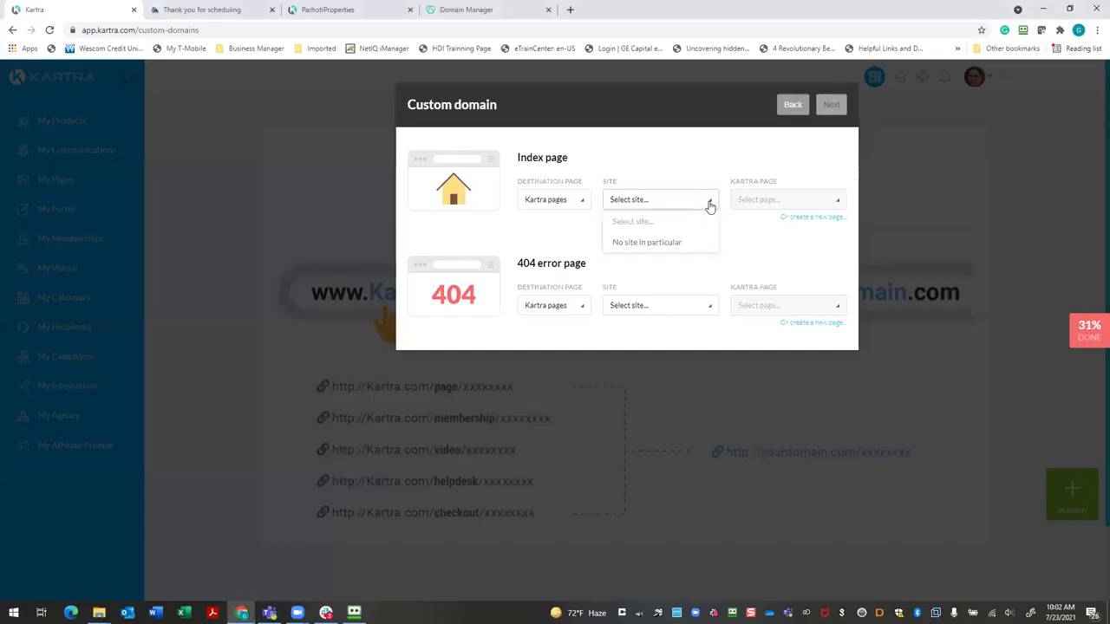
click(582, 201)
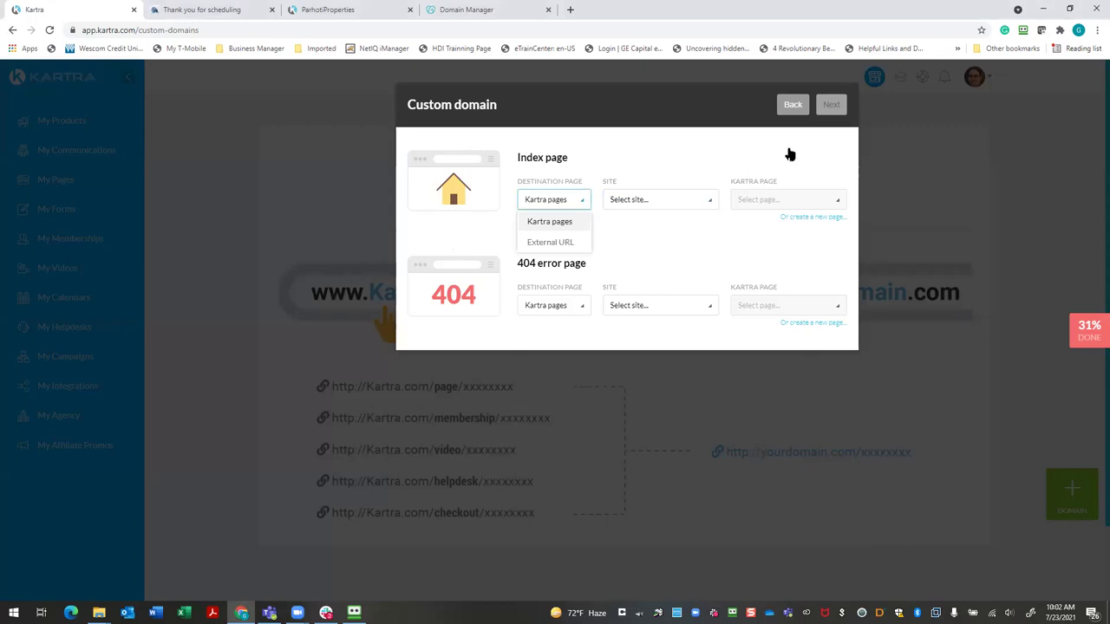
click(791, 108)
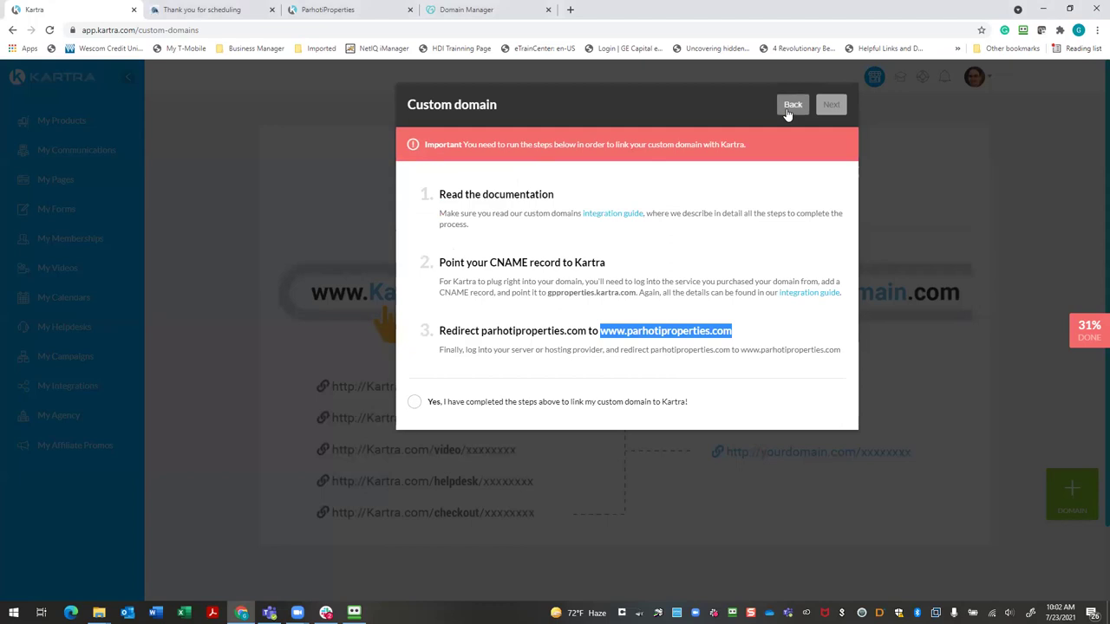
click(791, 107)
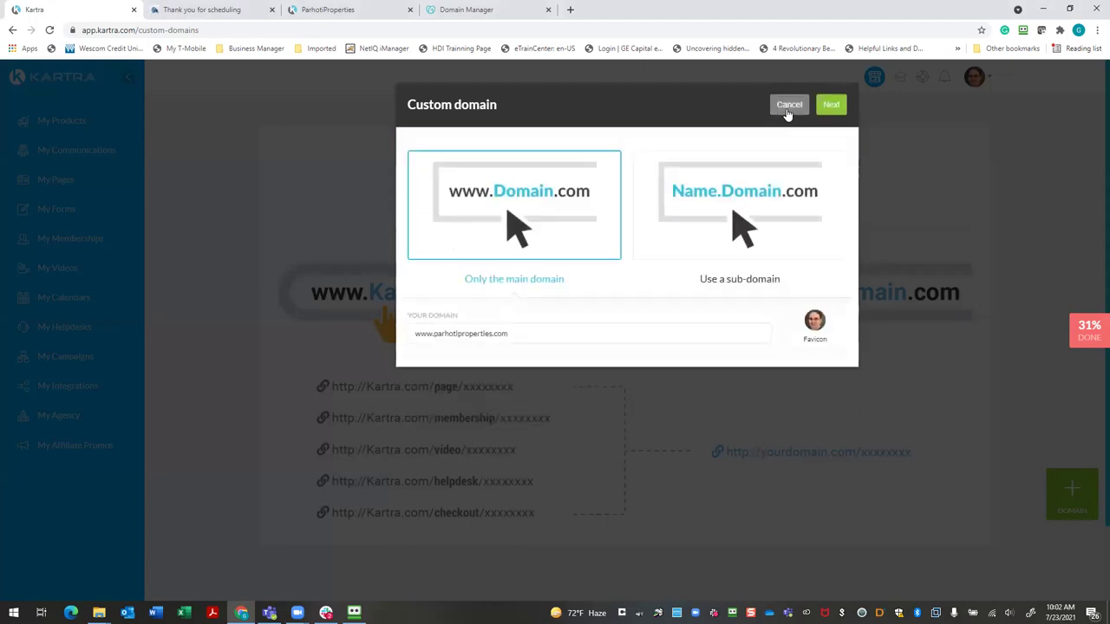
click(787, 112)
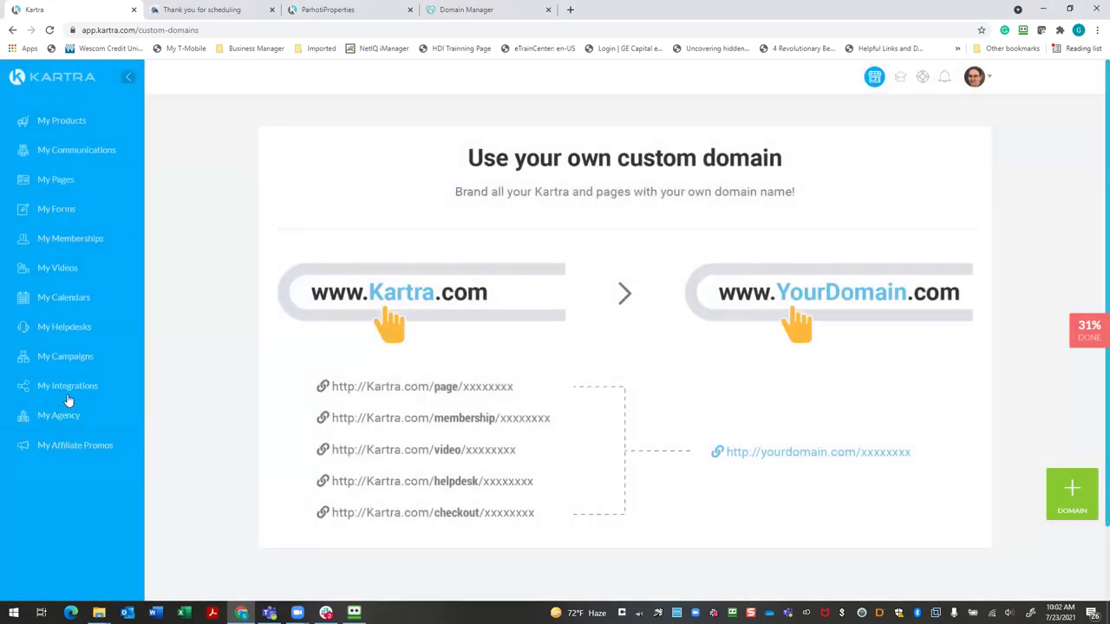
Check the shared-campaign alert and view Seller Guide Funnel under Available campaigns
click(80, 359)
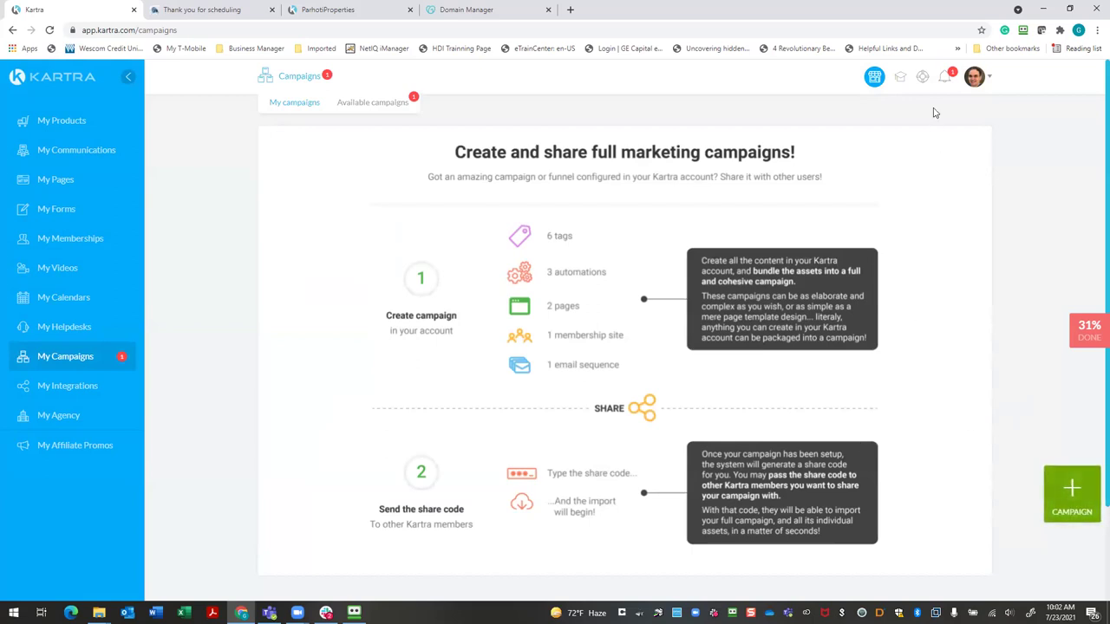
click(946, 78)
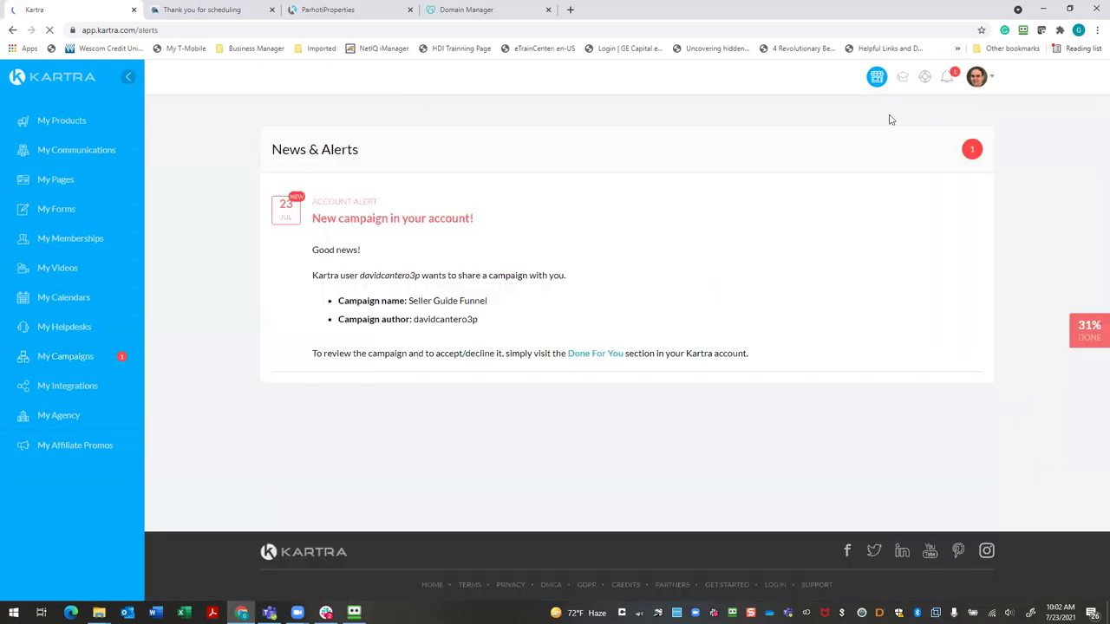
click(13, 30)
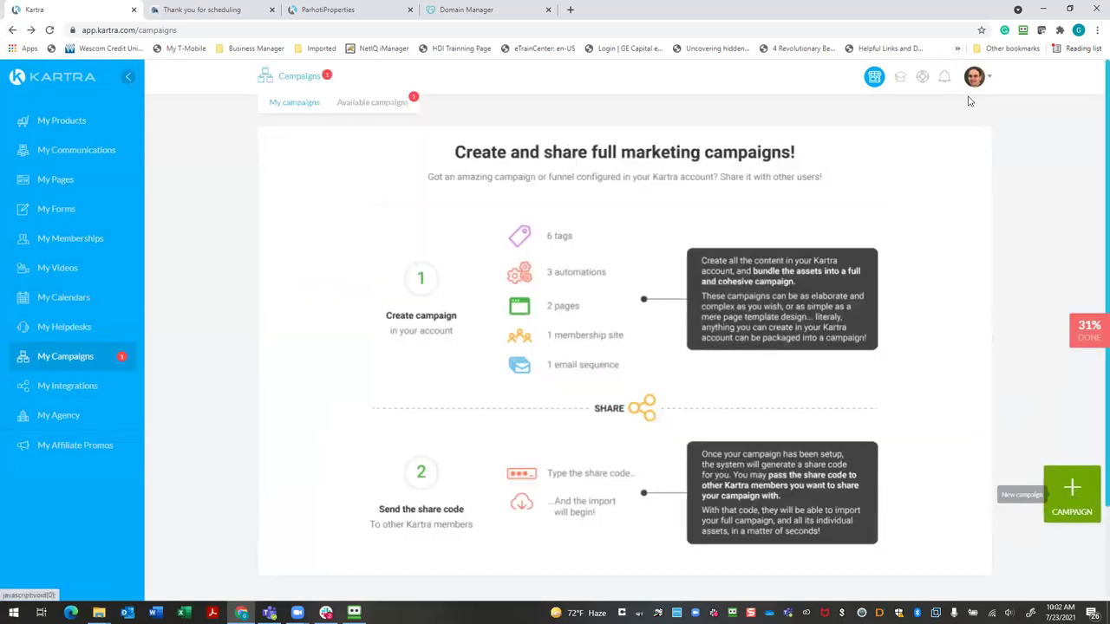
click(310, 76)
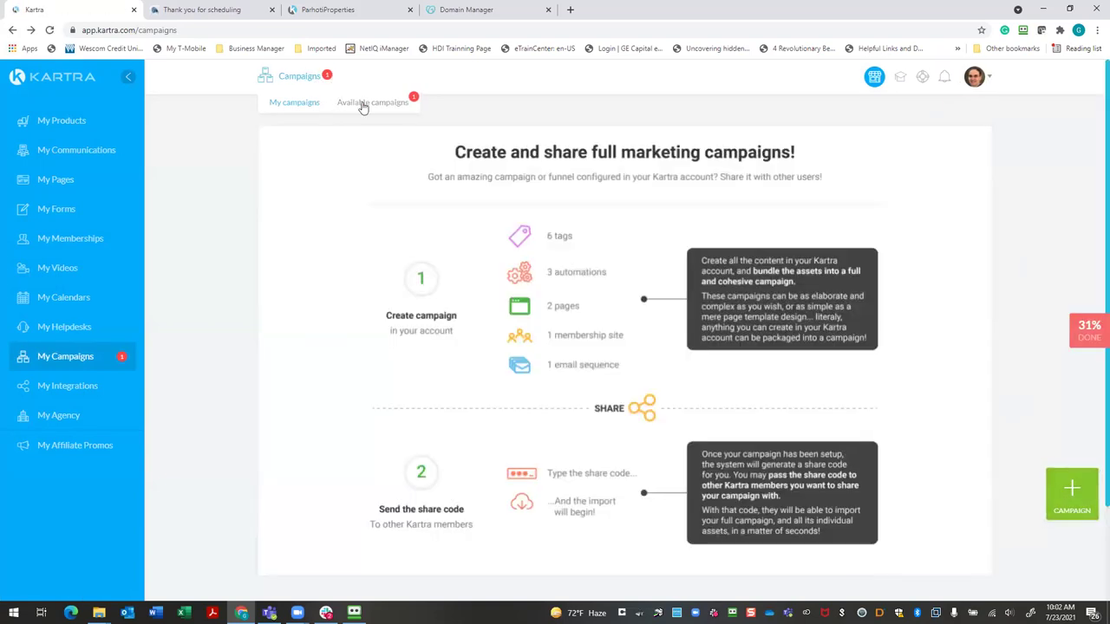
click(397, 104)
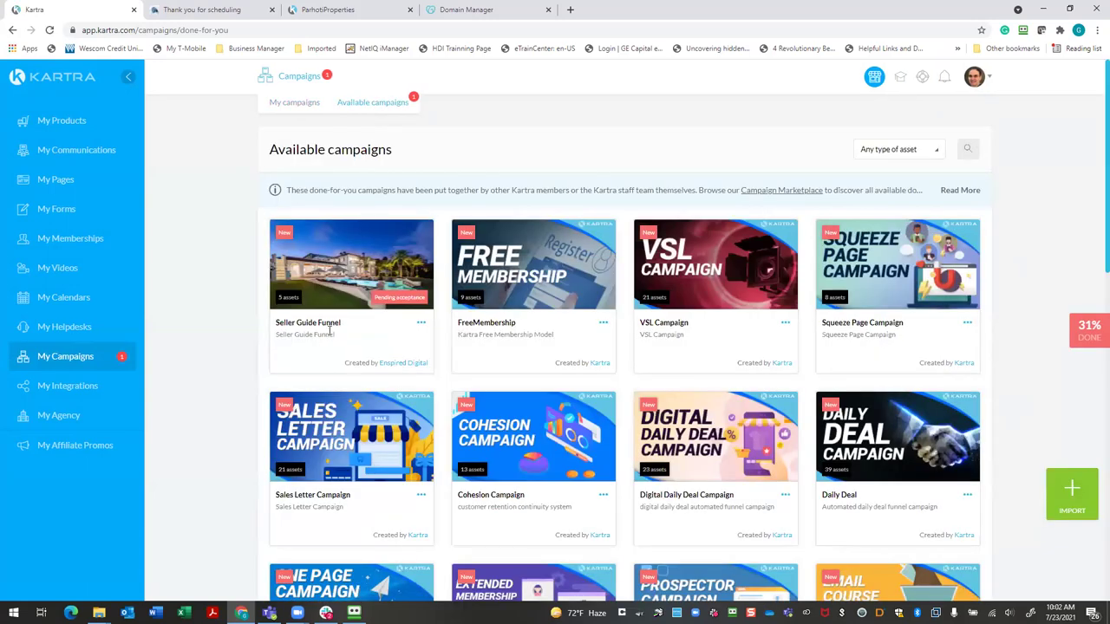
Accept the shared Seller Guide Funnel campaign
click(421, 323)
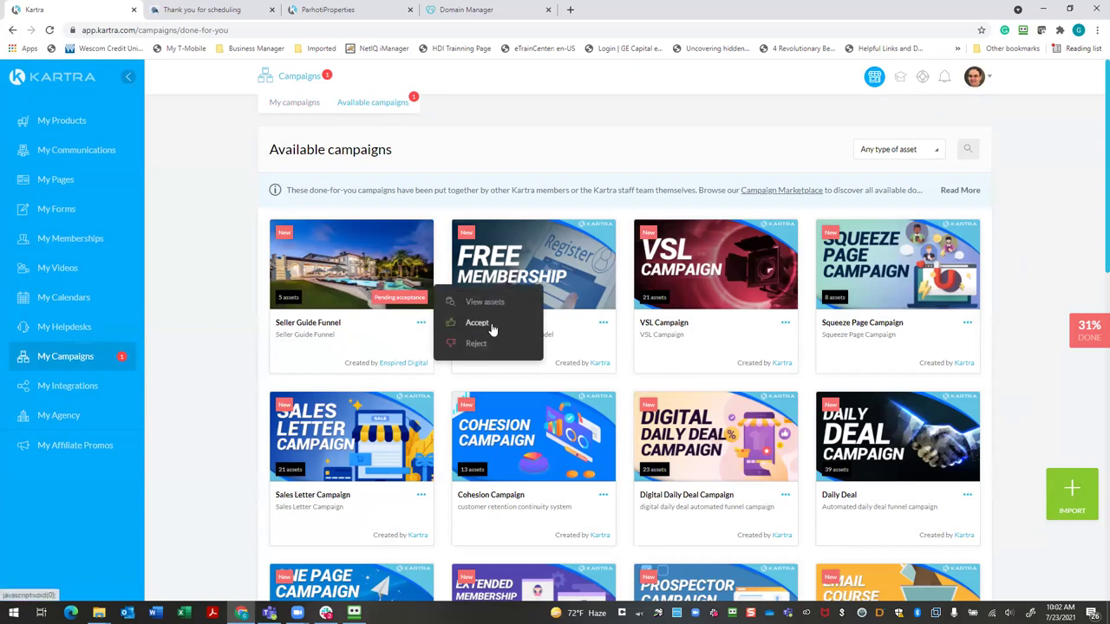
click(491, 326)
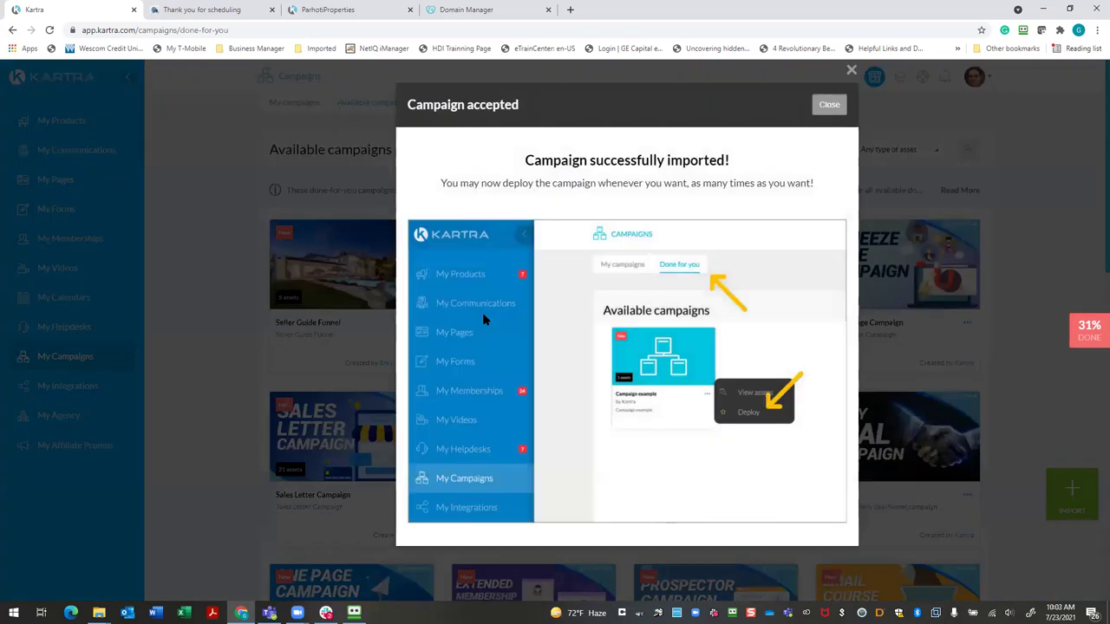
click(825, 105)
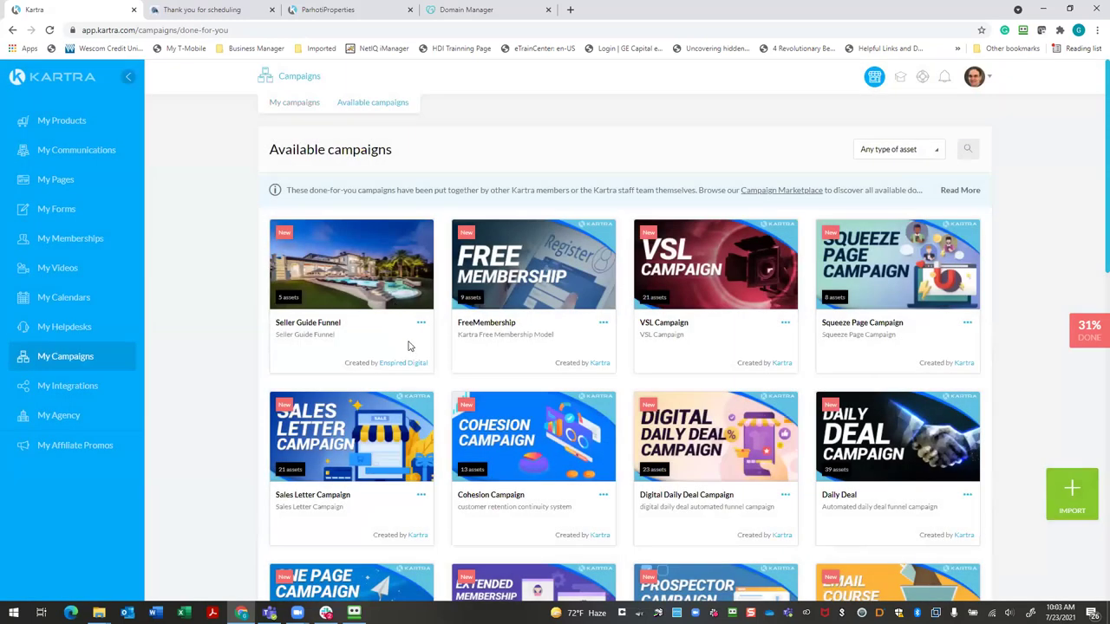
Deploy Seller Guide Funnel with asset prefix 'G' and import its assets
click(422, 325)
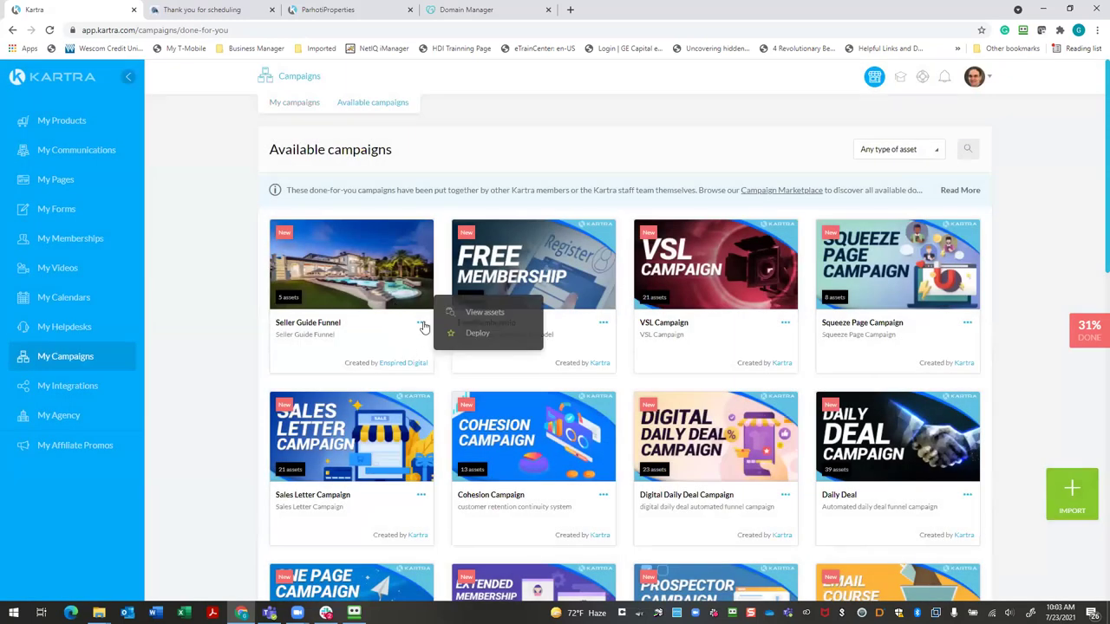
click(475, 334)
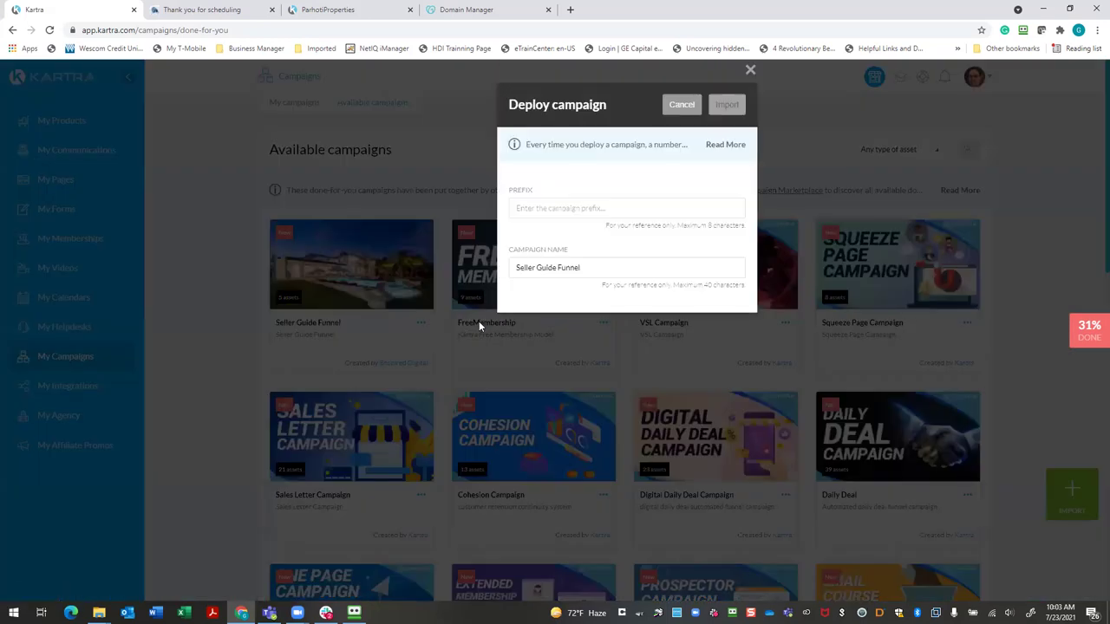
click(559, 208)
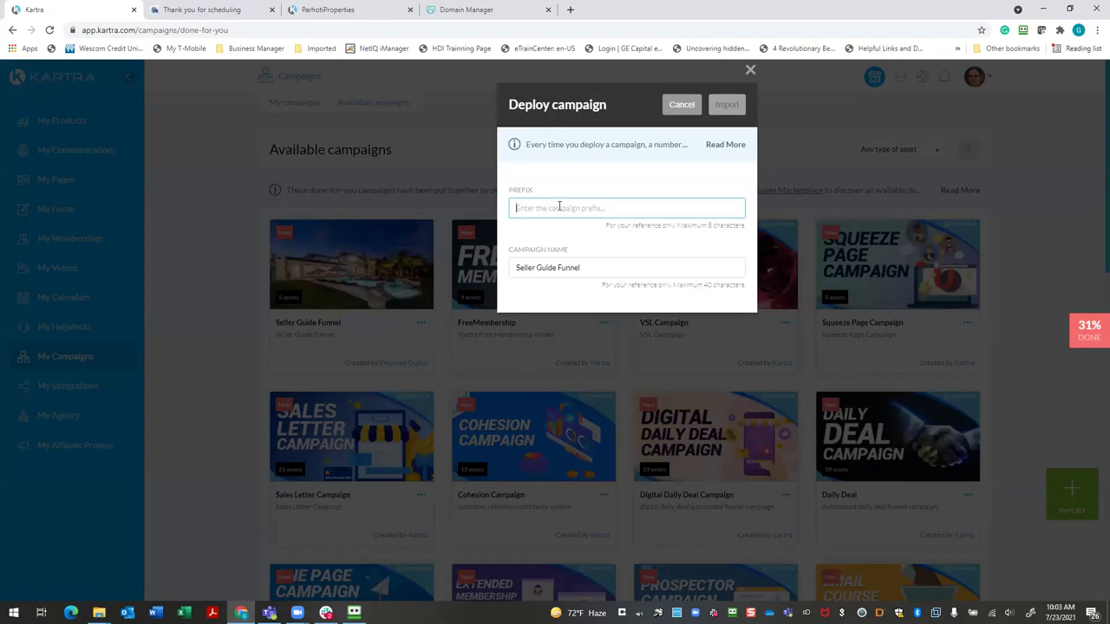
text(GP)
click(734, 107)
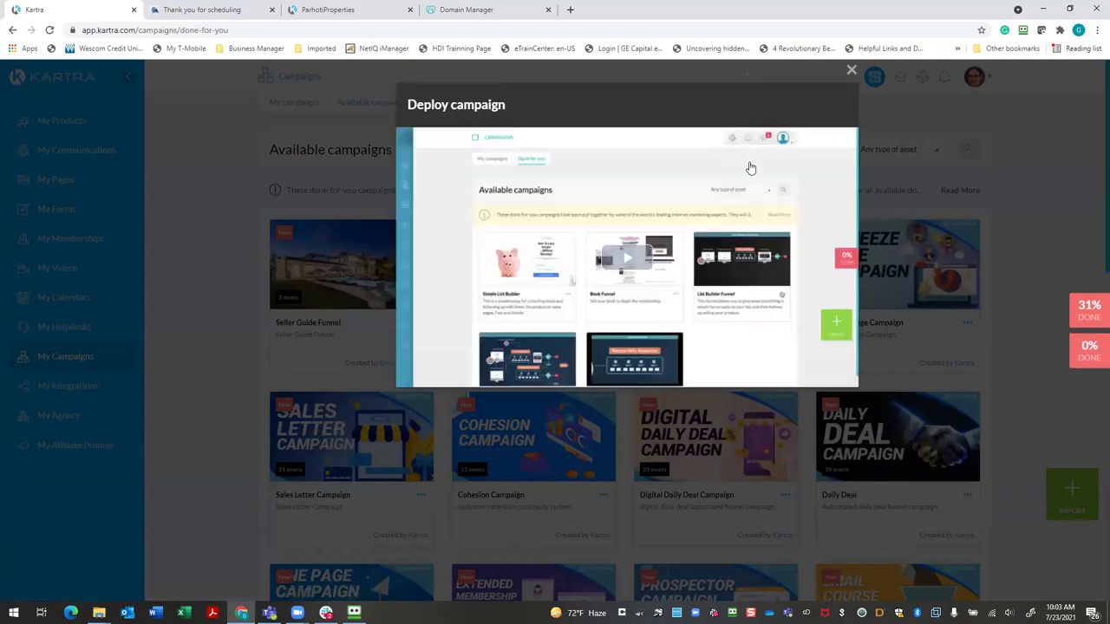
click(852, 73)
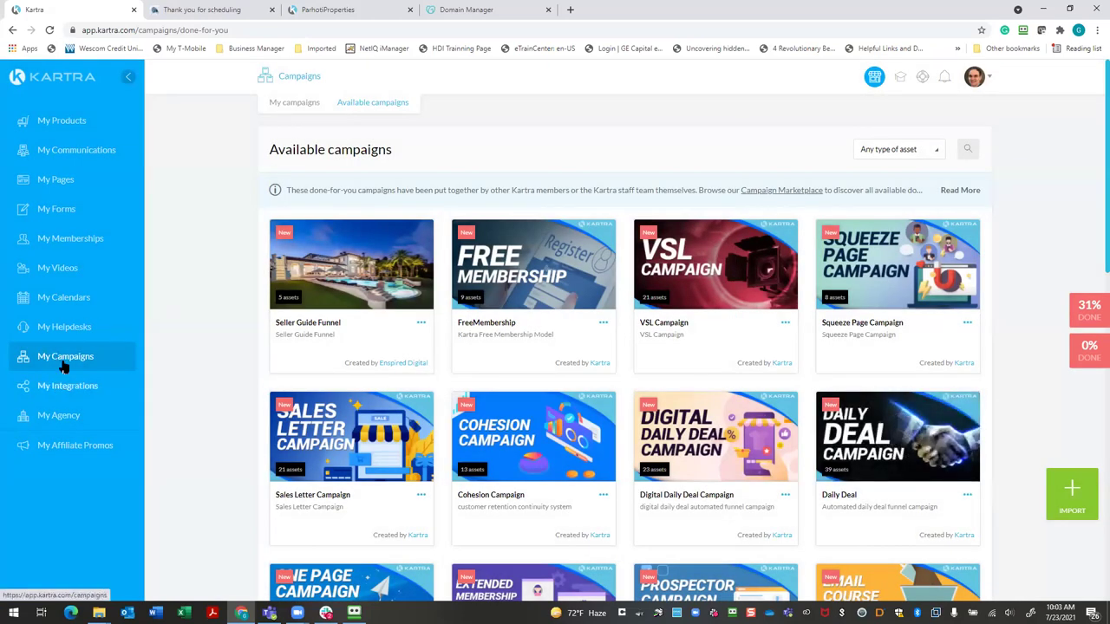
Check the imported lead lists and sequences under My Communications, reloading the lists page
click(76, 151)
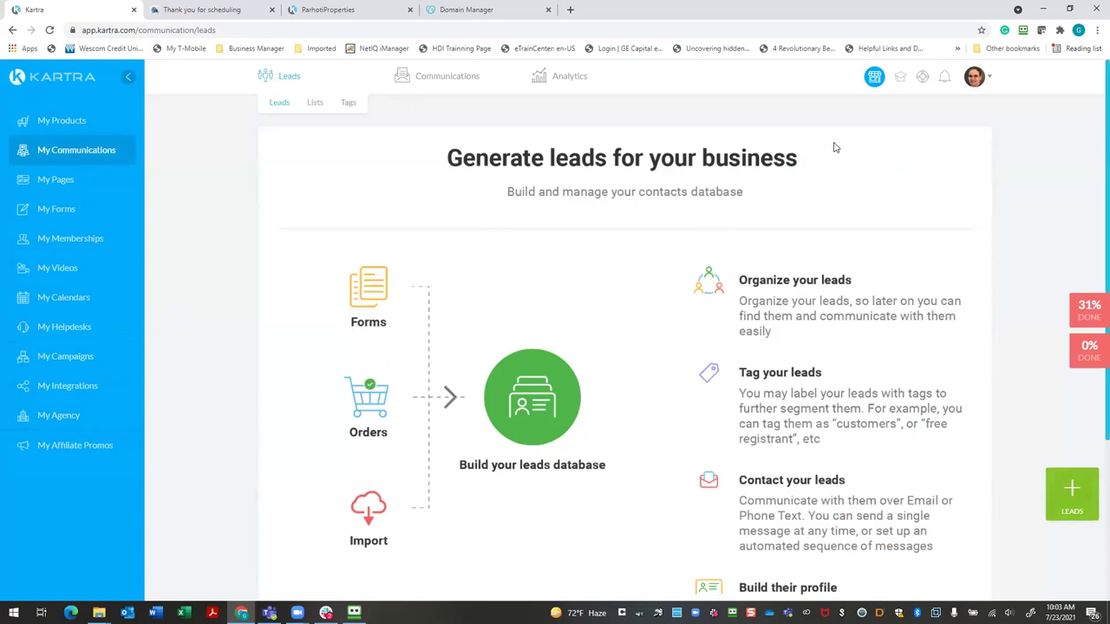
click(313, 103)
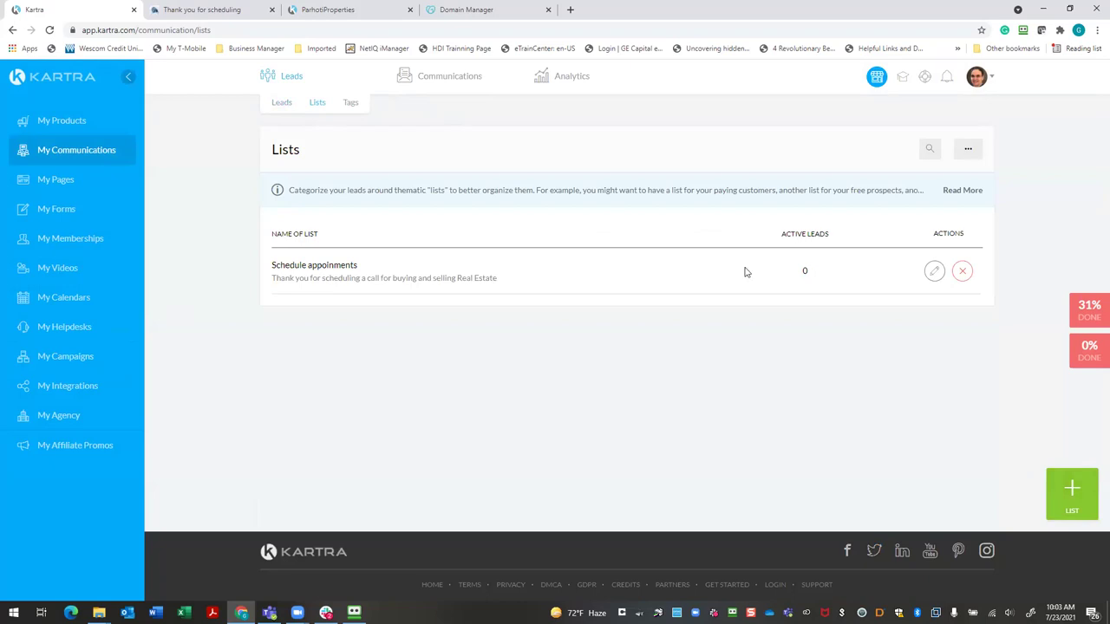
click(337, 31)
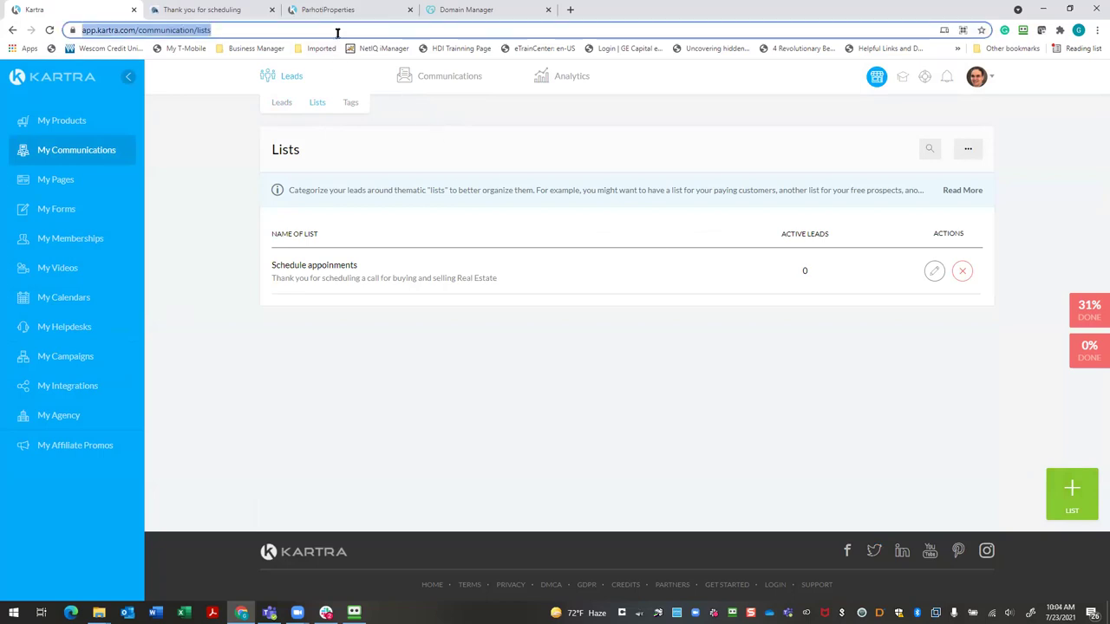
key(Return)
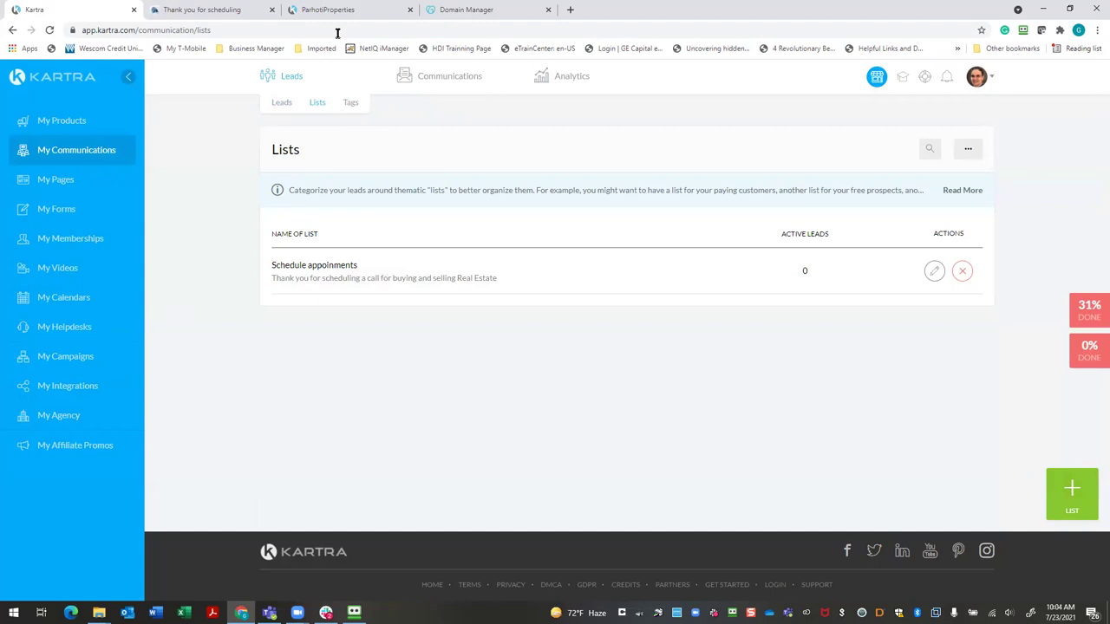
click(76, 152)
mouse_move(448, 79)
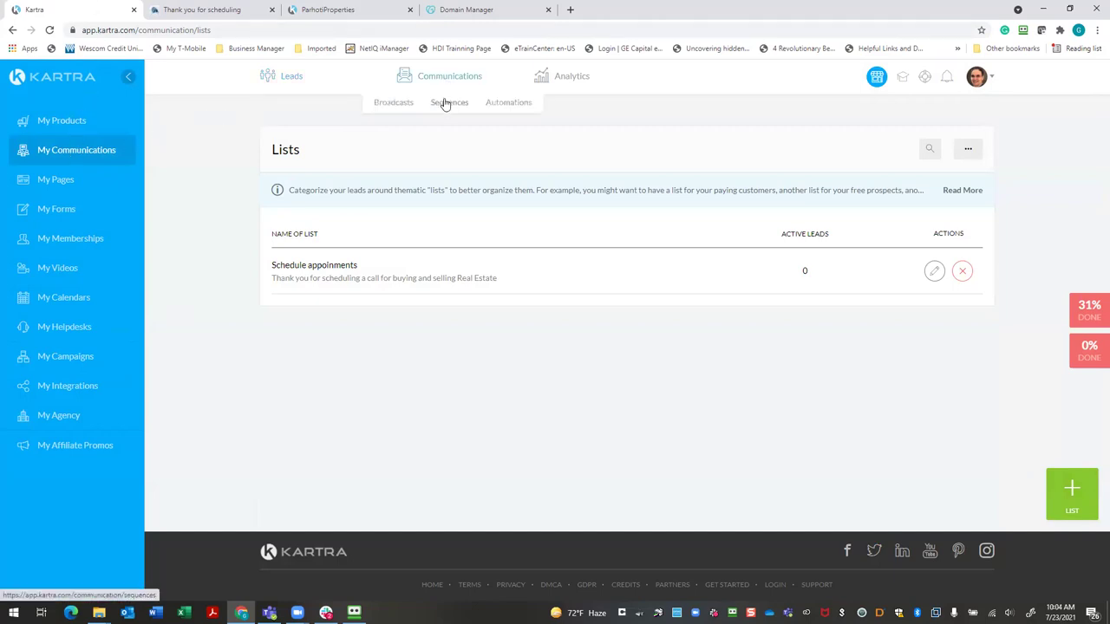
click(444, 104)
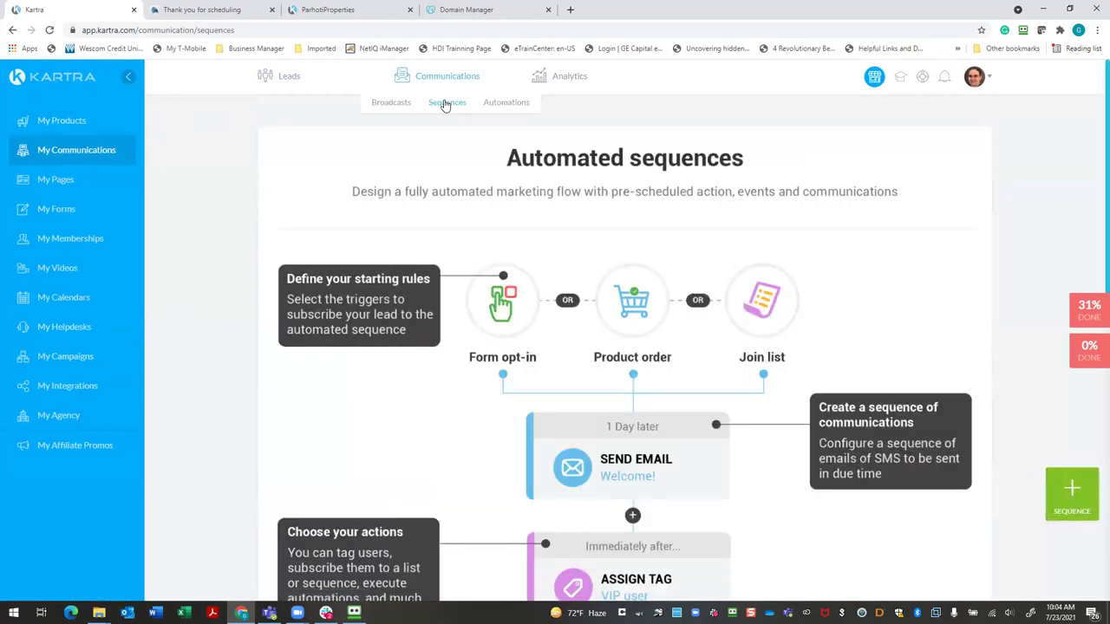
Review the four imported GP Seller Guide pages in My Pages
click(55, 186)
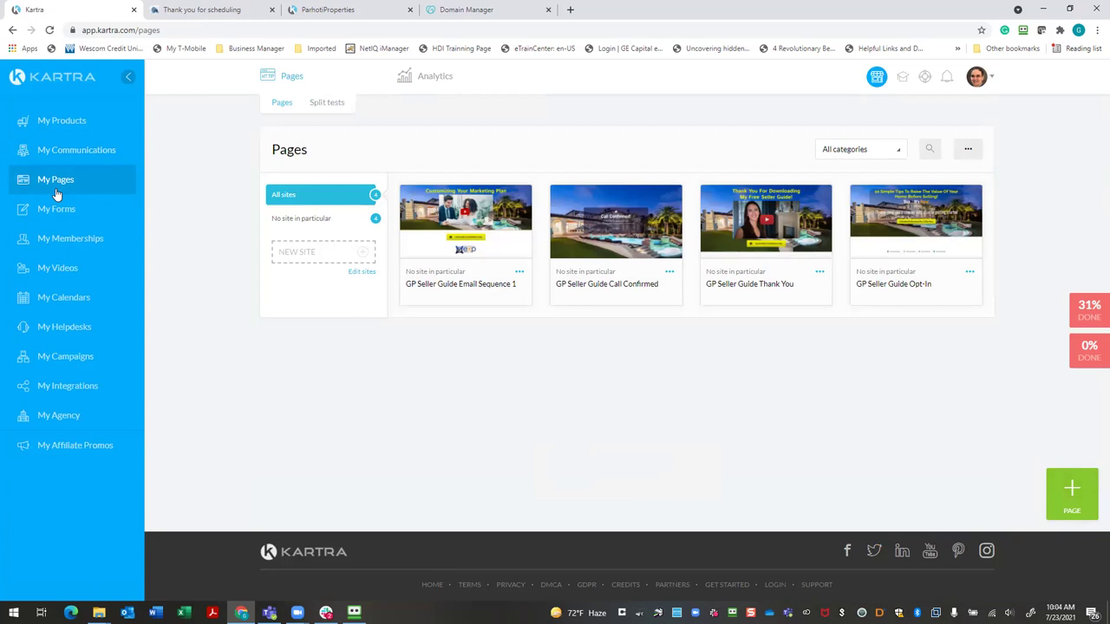
mouse_move(474, 276)
mouse_move(455, 258)
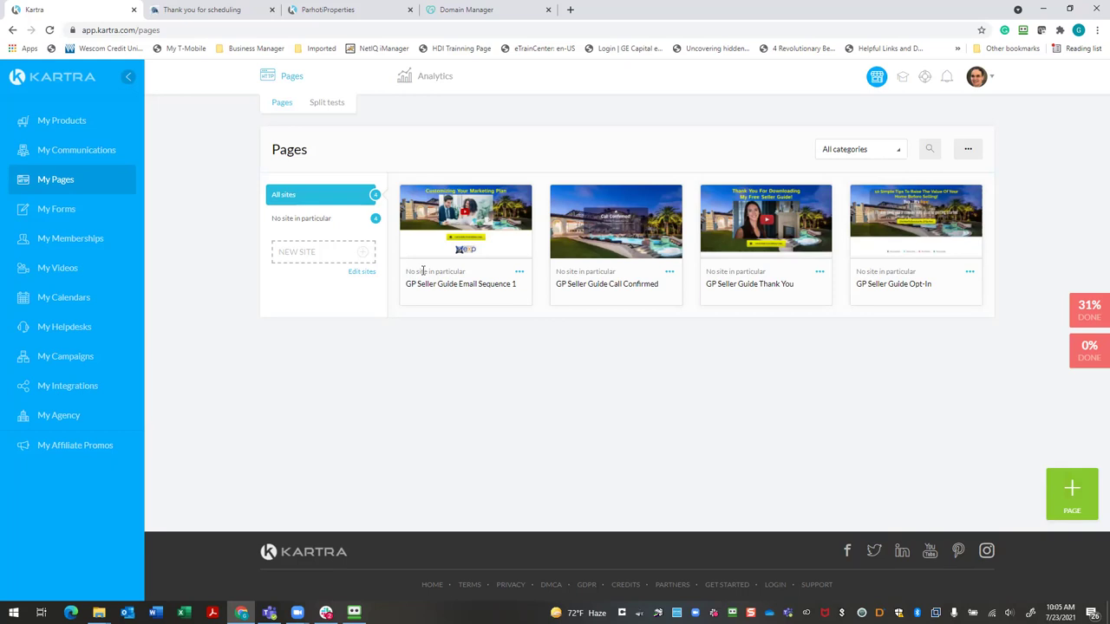
Add domain.com as a main-only custom domain in the Custom domains settings
click(977, 76)
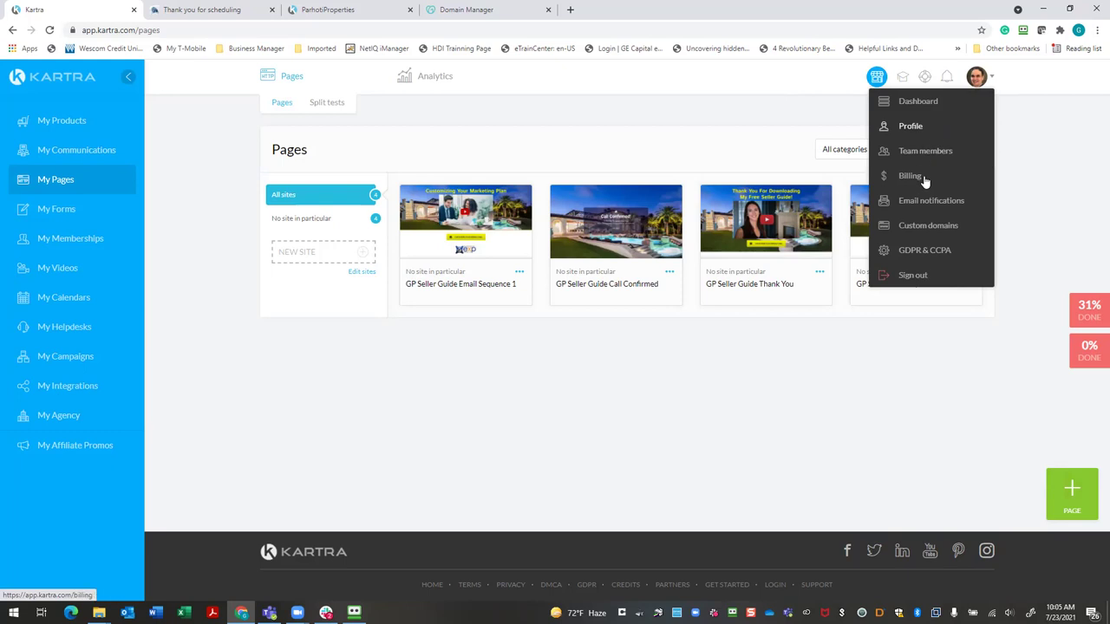
click(924, 225)
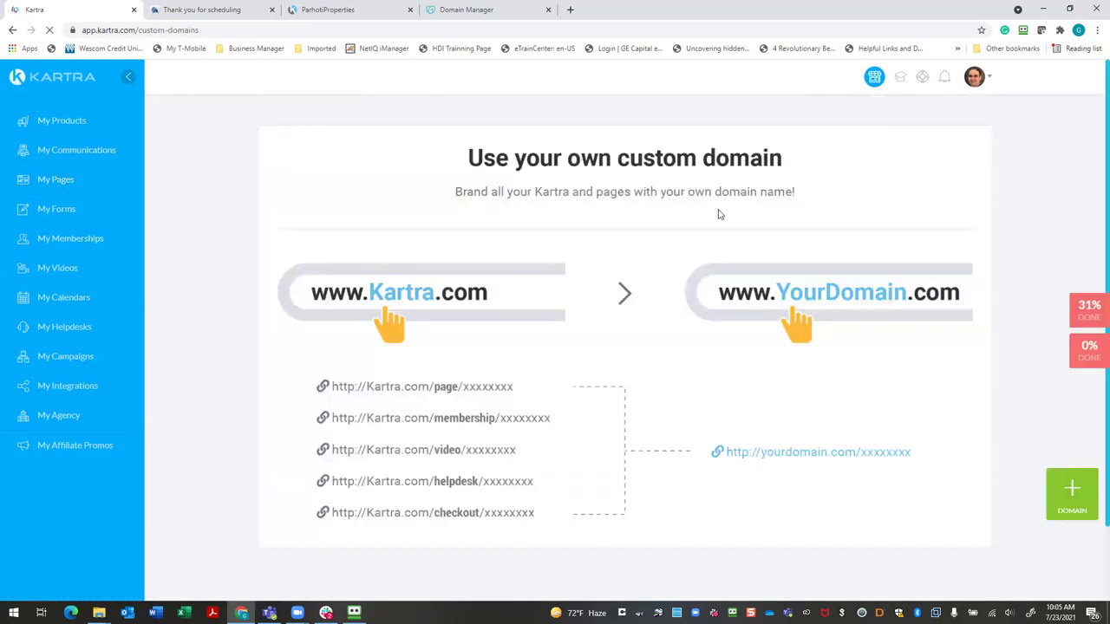
click(1070, 510)
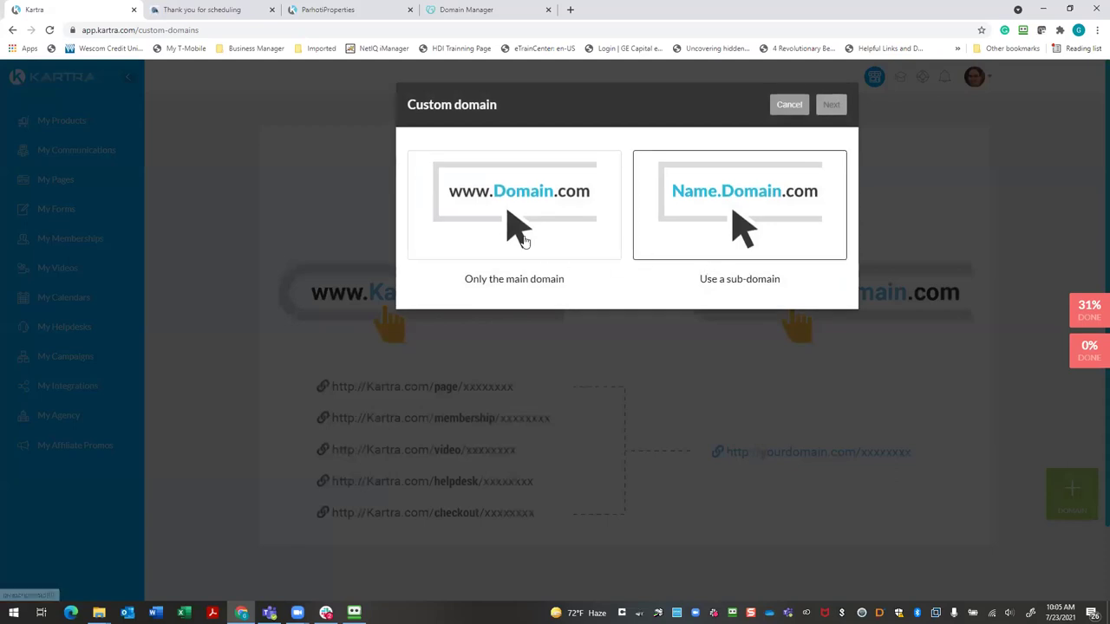
click(495, 245)
click(458, 333)
text(domain.com)
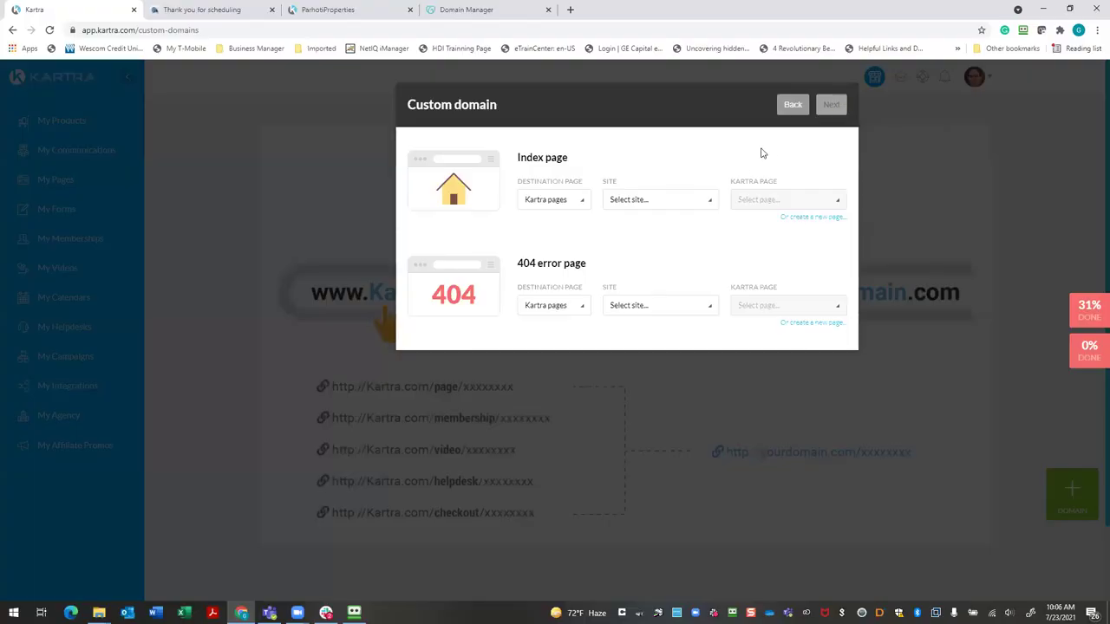
Set the index page to Kartra pages, No site in particular, GP Seller Guide Opt-In
click(582, 203)
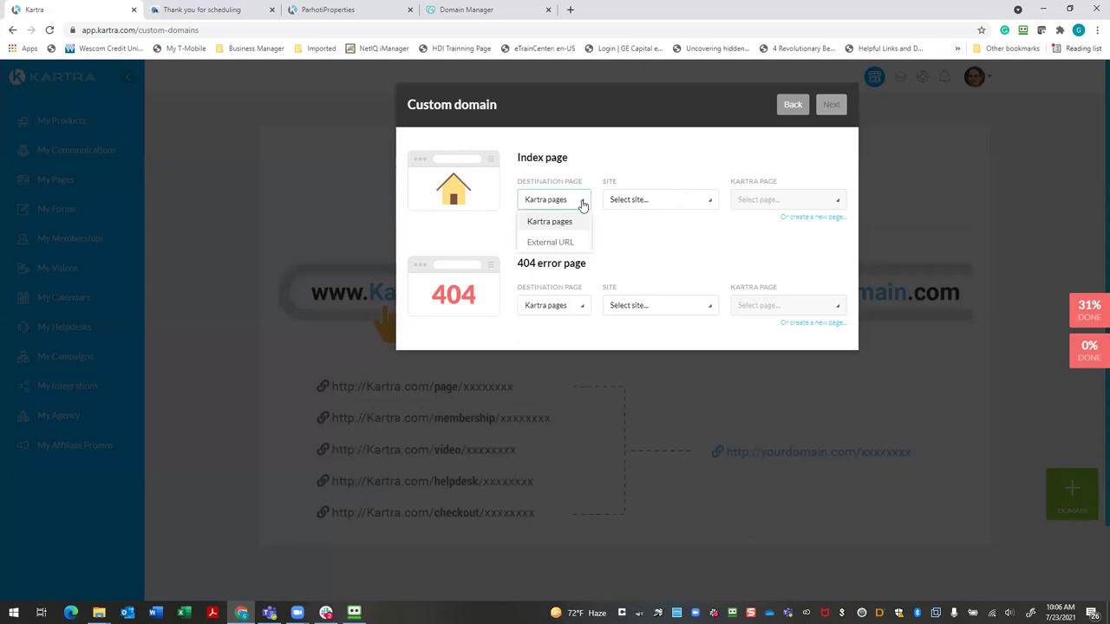
click(582, 204)
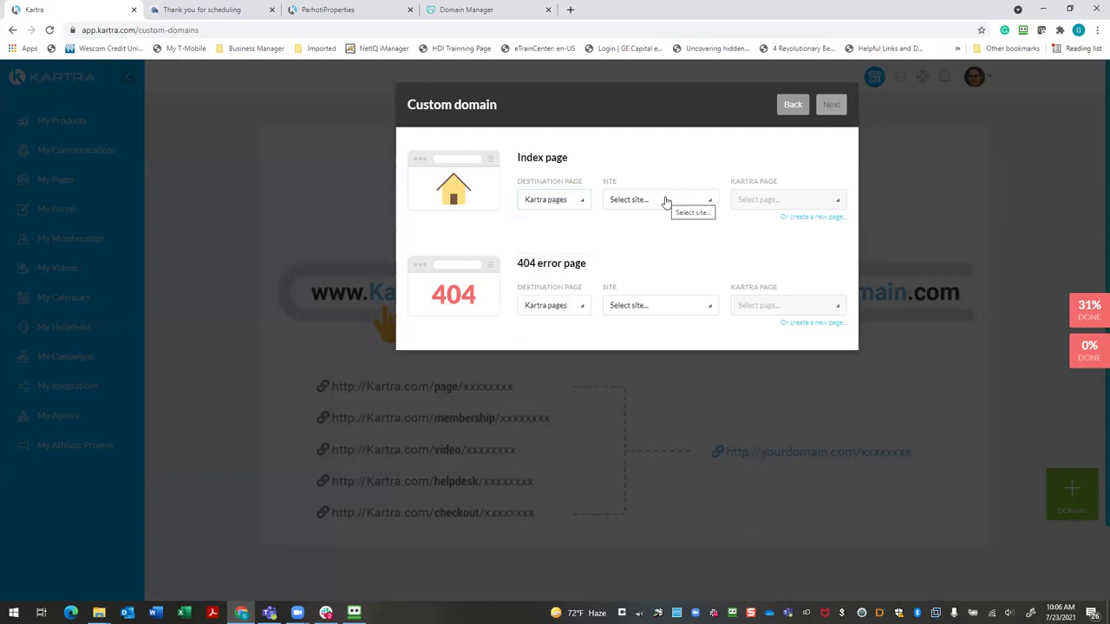
click(584, 203)
click(586, 203)
click(716, 210)
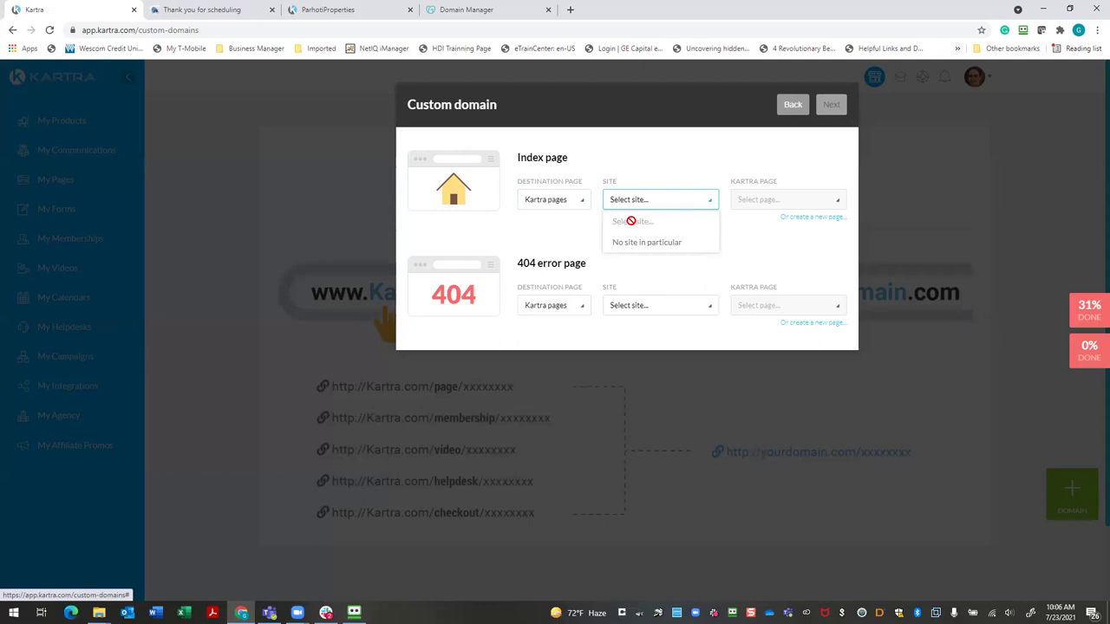
click(637, 242)
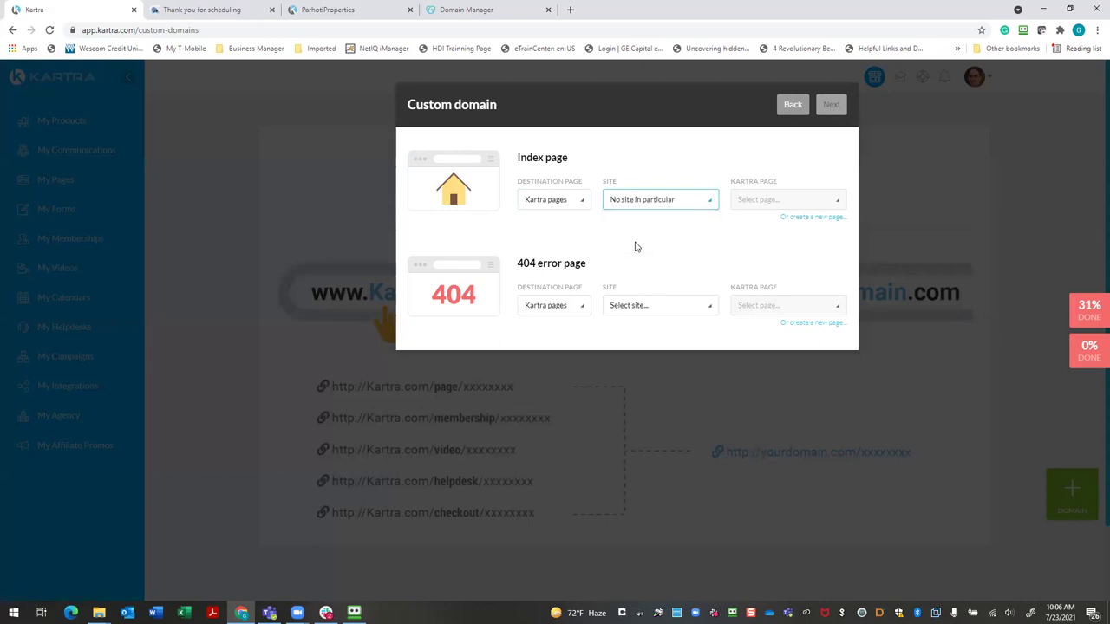
click(774, 207)
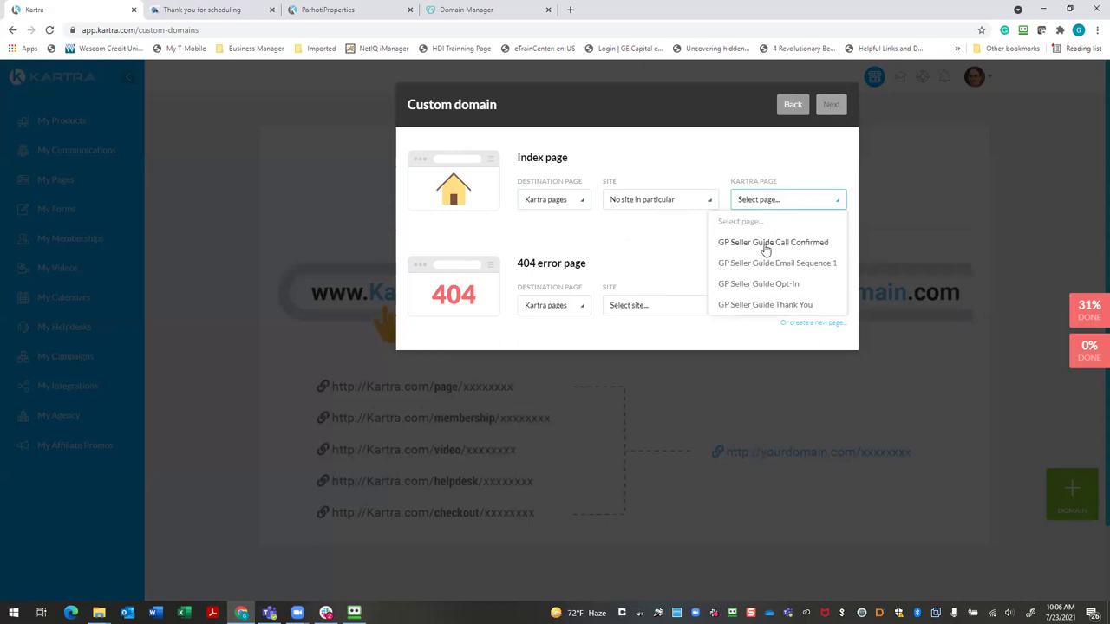
click(752, 286)
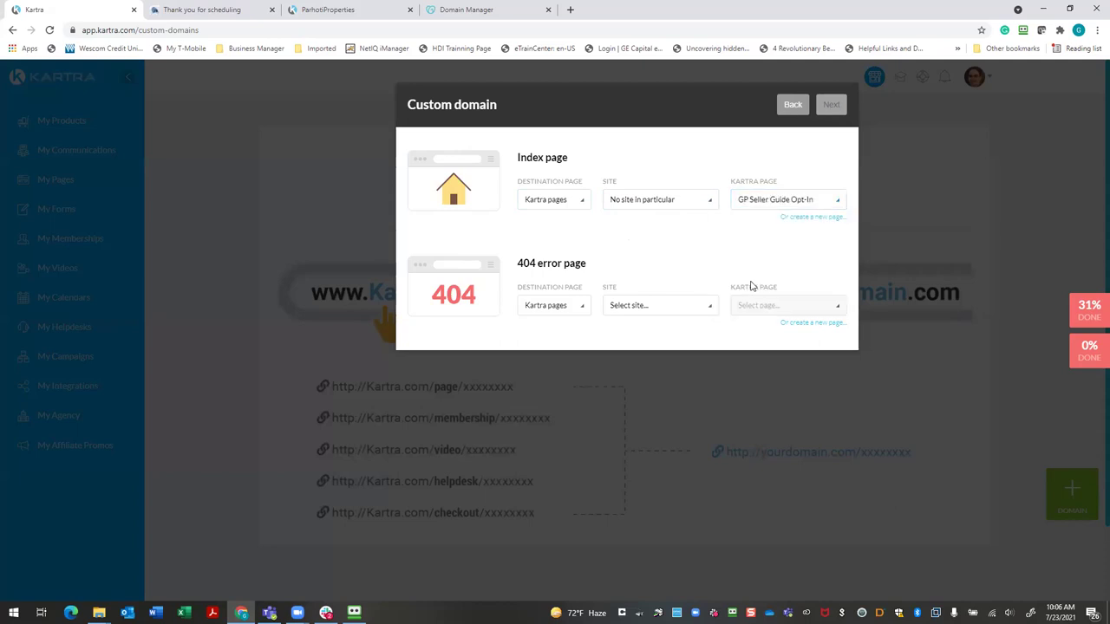
Set the 404 page to the same GP Seller Guide Opt-In page and start the domain integration
click(586, 313)
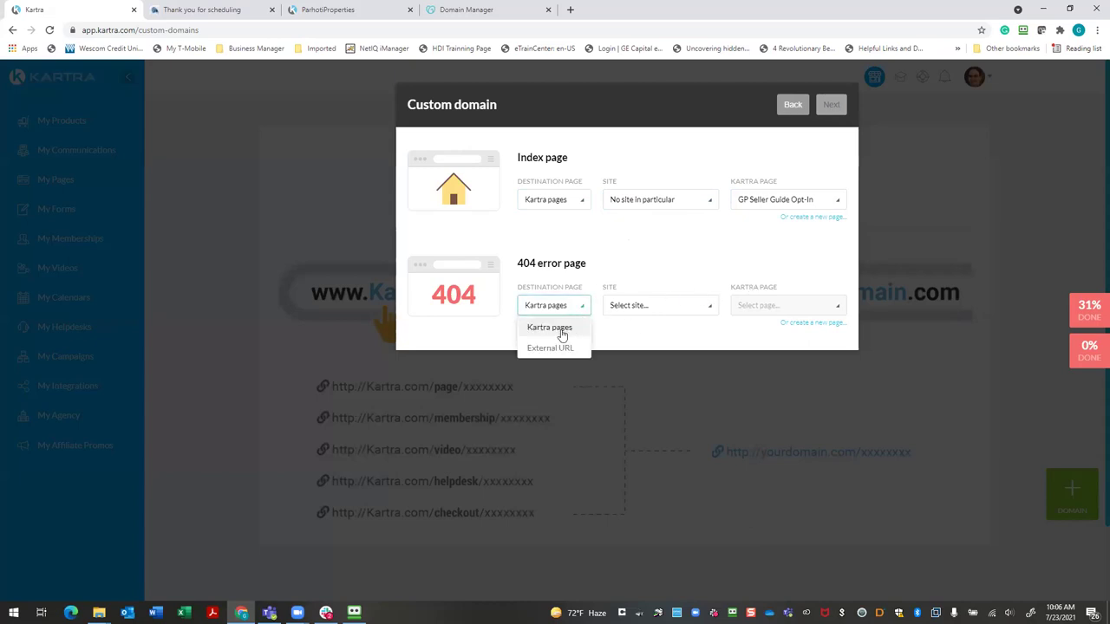
click(562, 333)
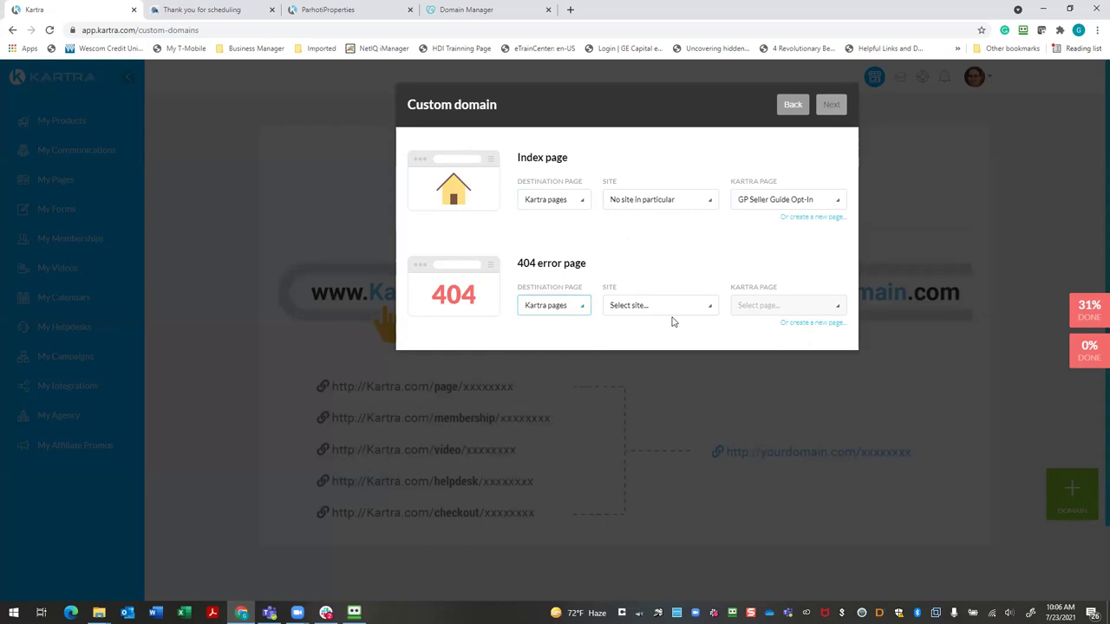
click(709, 313)
click(659, 347)
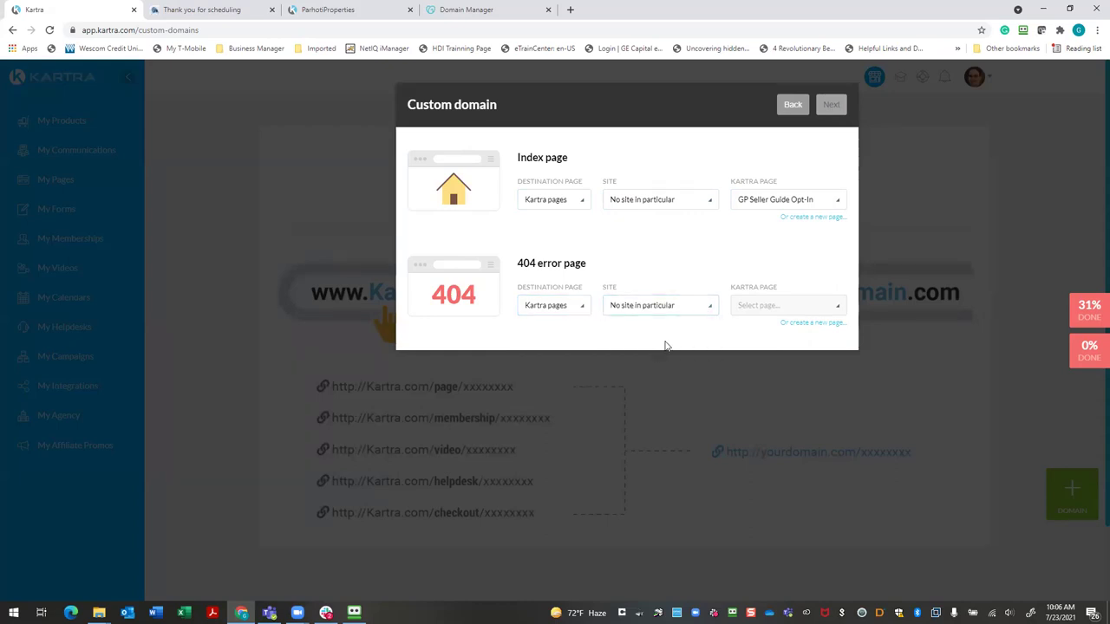
click(819, 312)
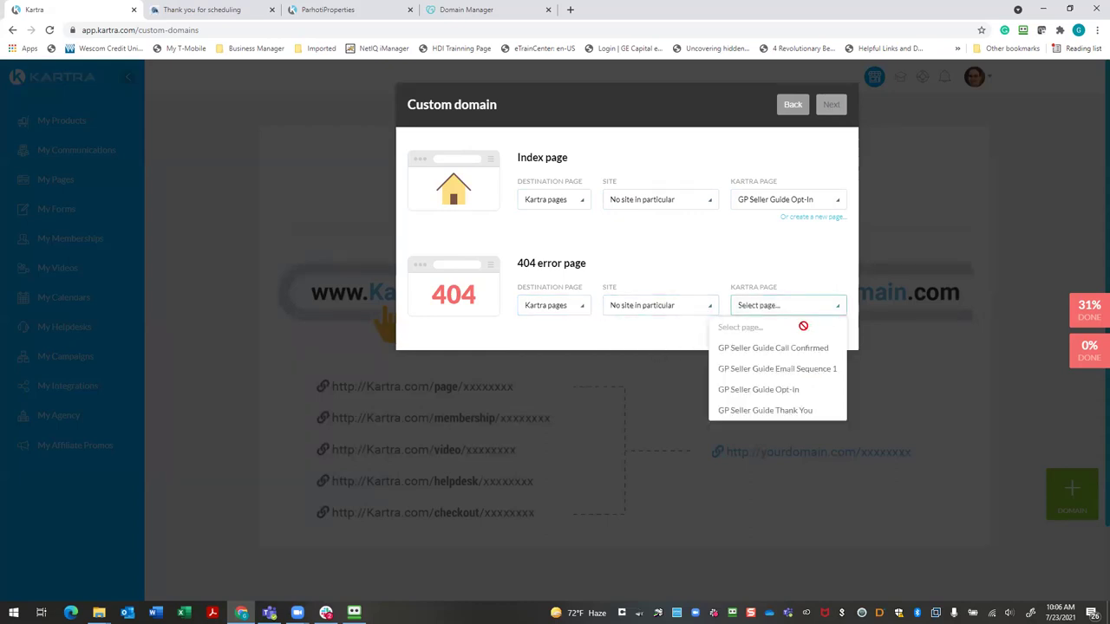
click(790, 391)
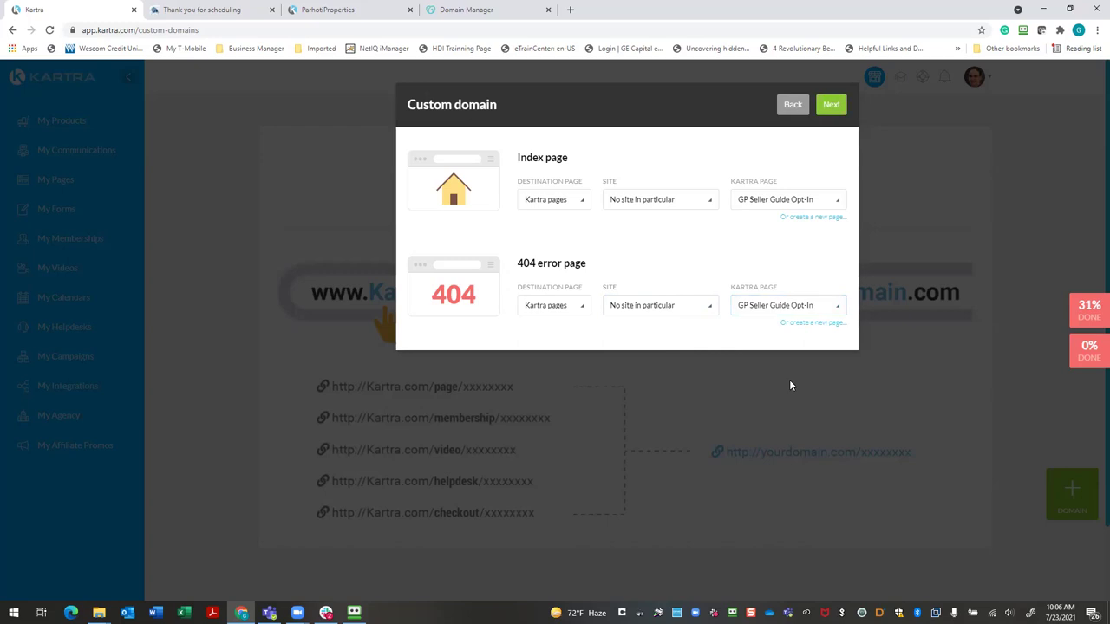
click(833, 108)
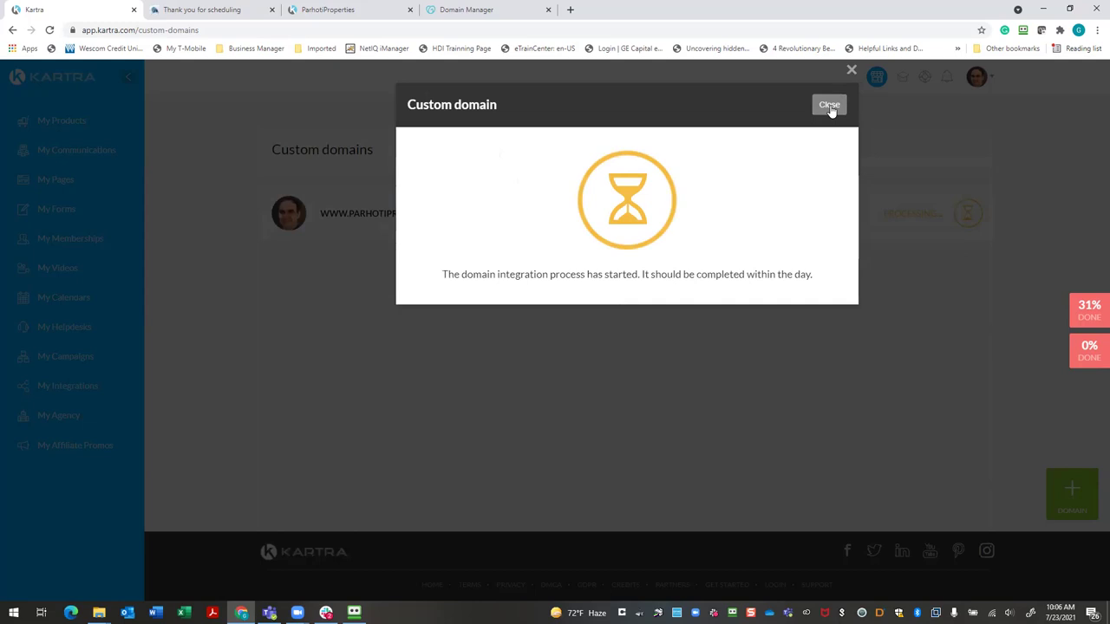
Close the integration-started message and go to My Pages
click(830, 108)
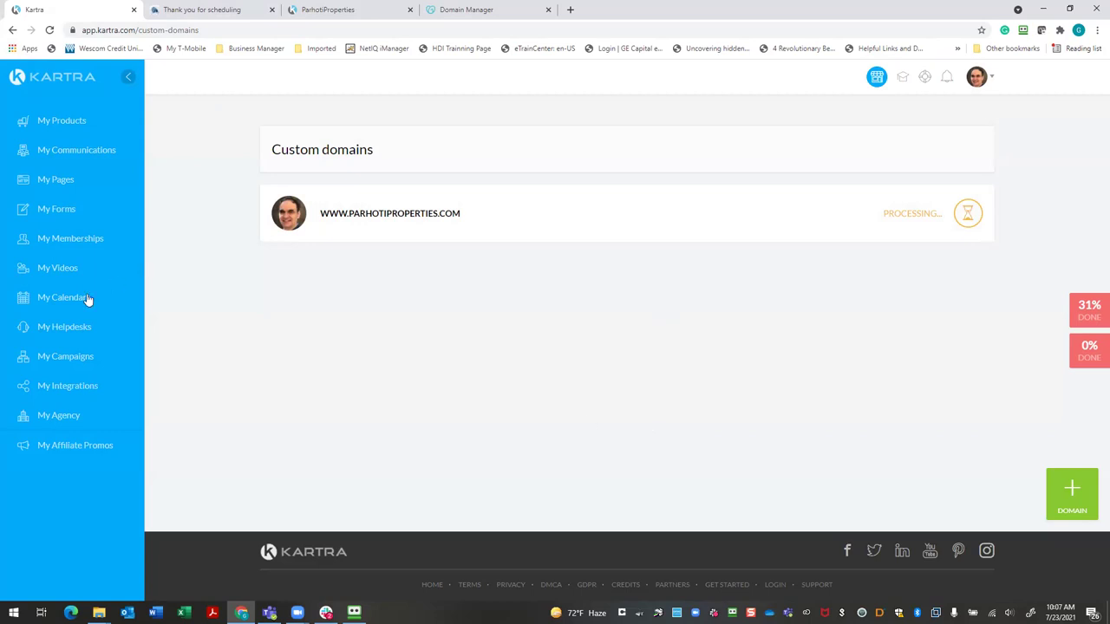
click(57, 179)
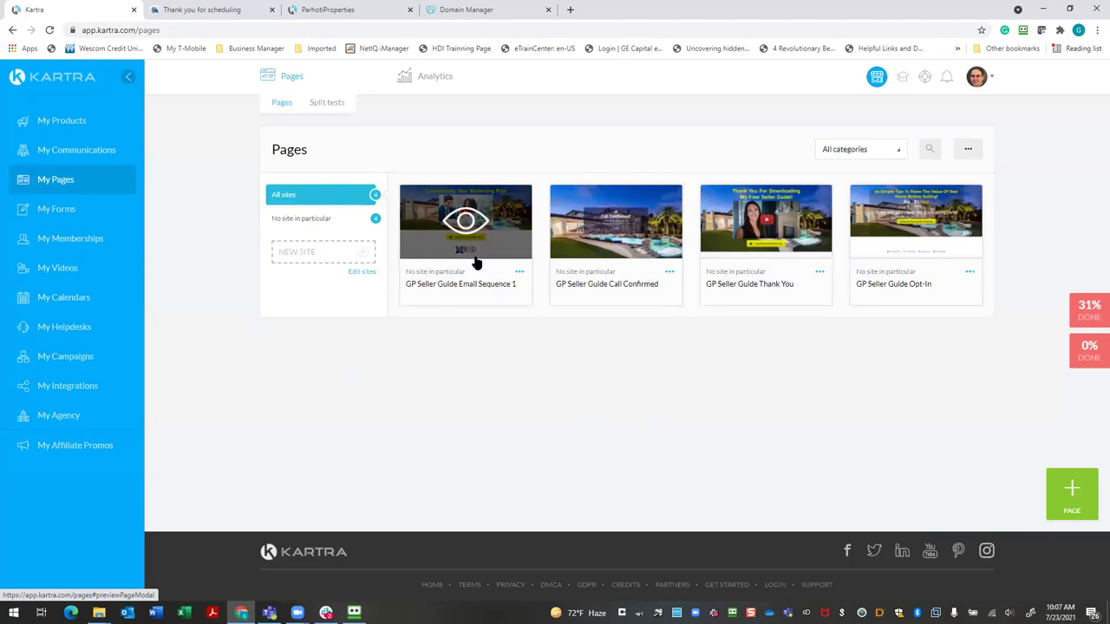
Make the Email Sequence 1 page link editable and check the domain list (gpproperties.kartra.com)
click(519, 274)
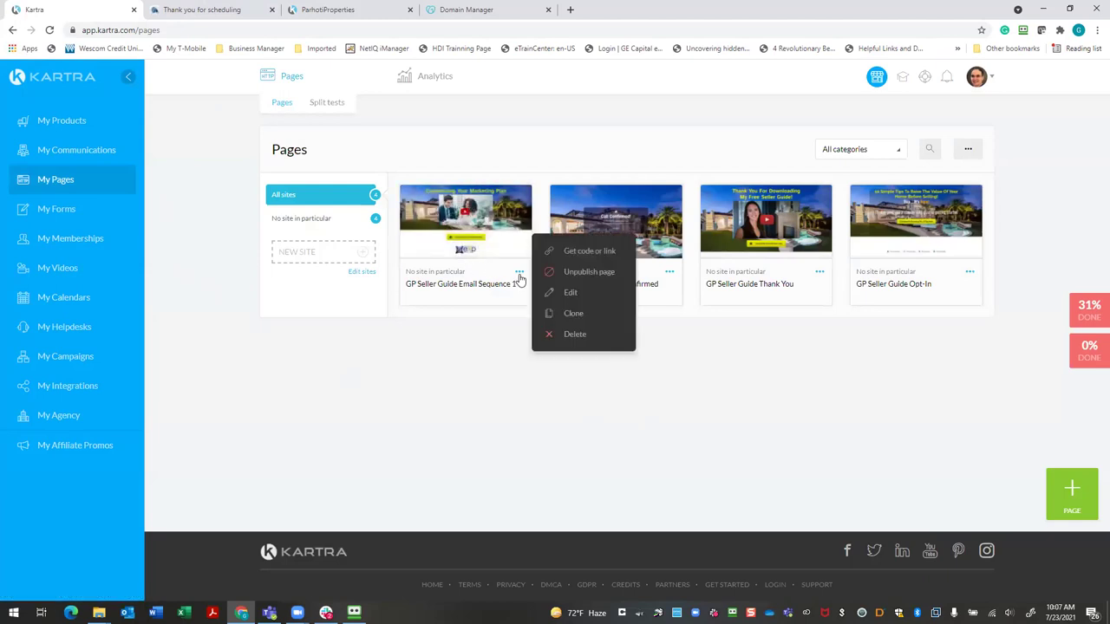
click(590, 252)
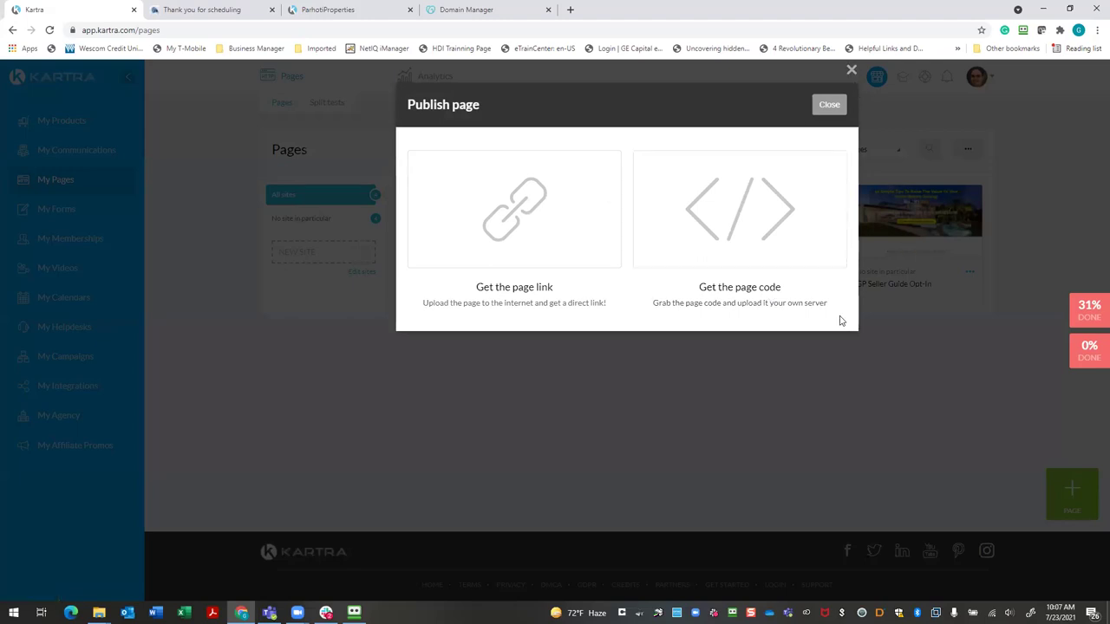
click(510, 291)
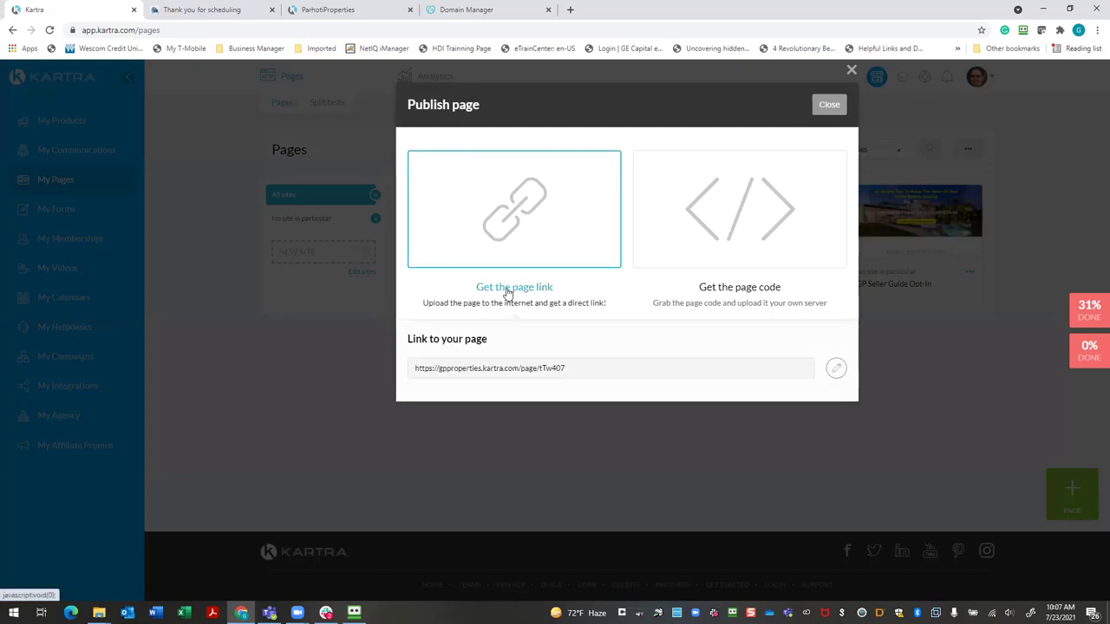
click(835, 369)
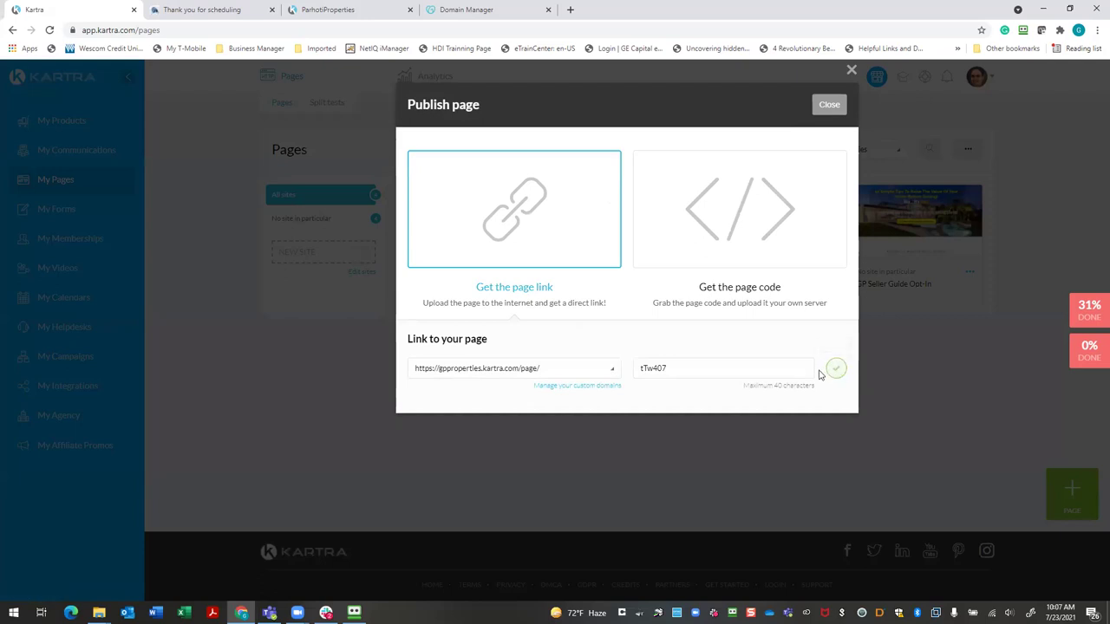
click(555, 376)
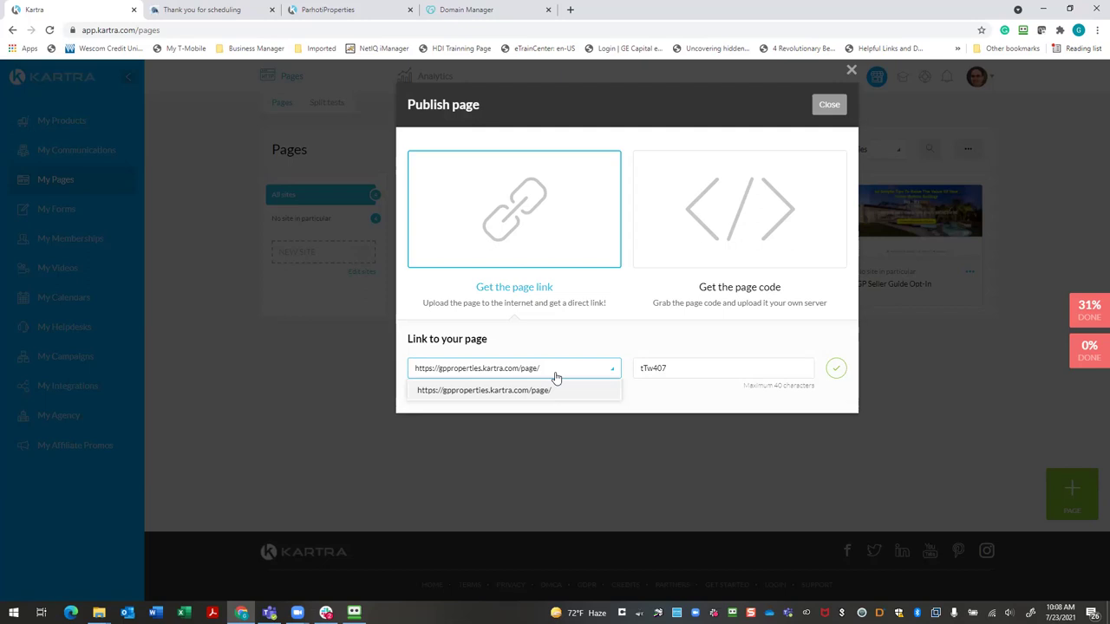
Change the Email Sequence 1 page slug from tTw407 to email1, save it, and close the dialog
click(687, 368)
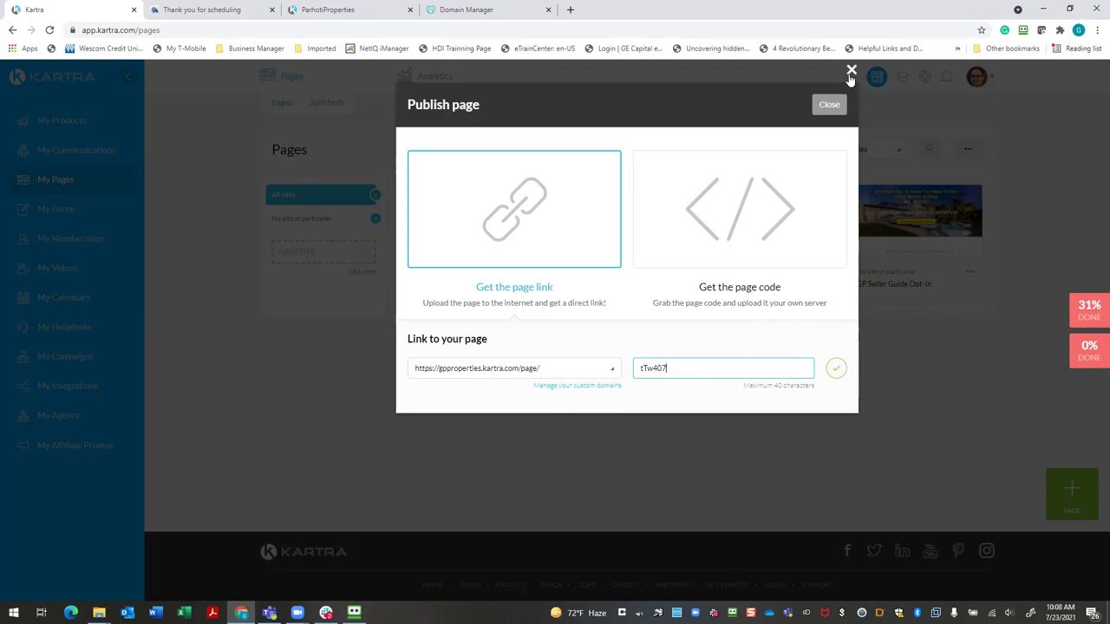
drag(722, 364, 643, 362)
key(BackSpace)
text(email1)
click(836, 368)
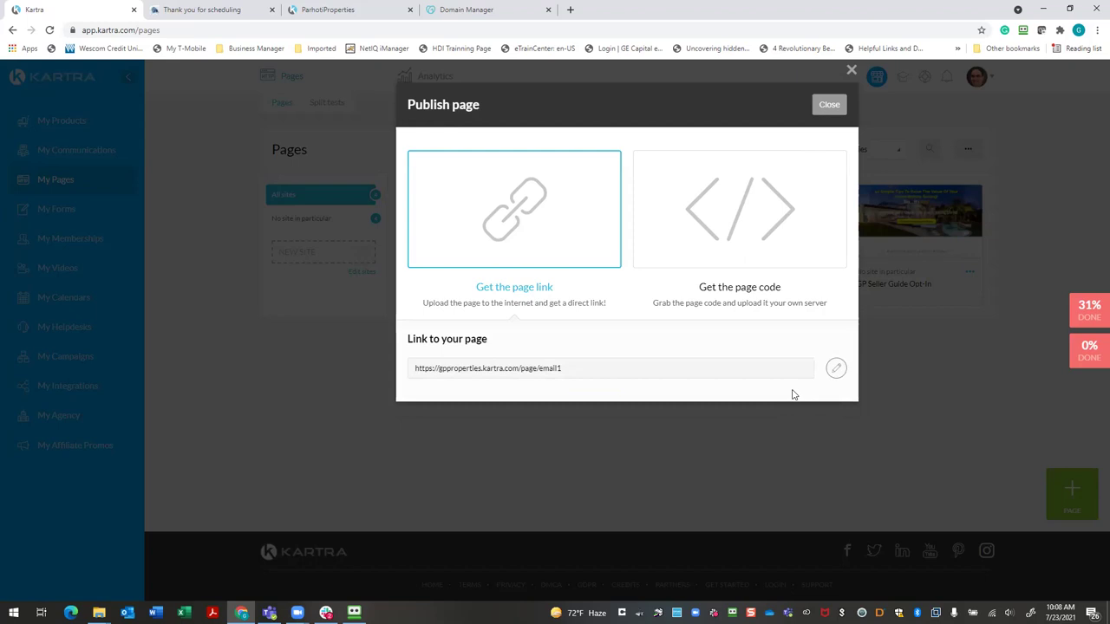
click(825, 105)
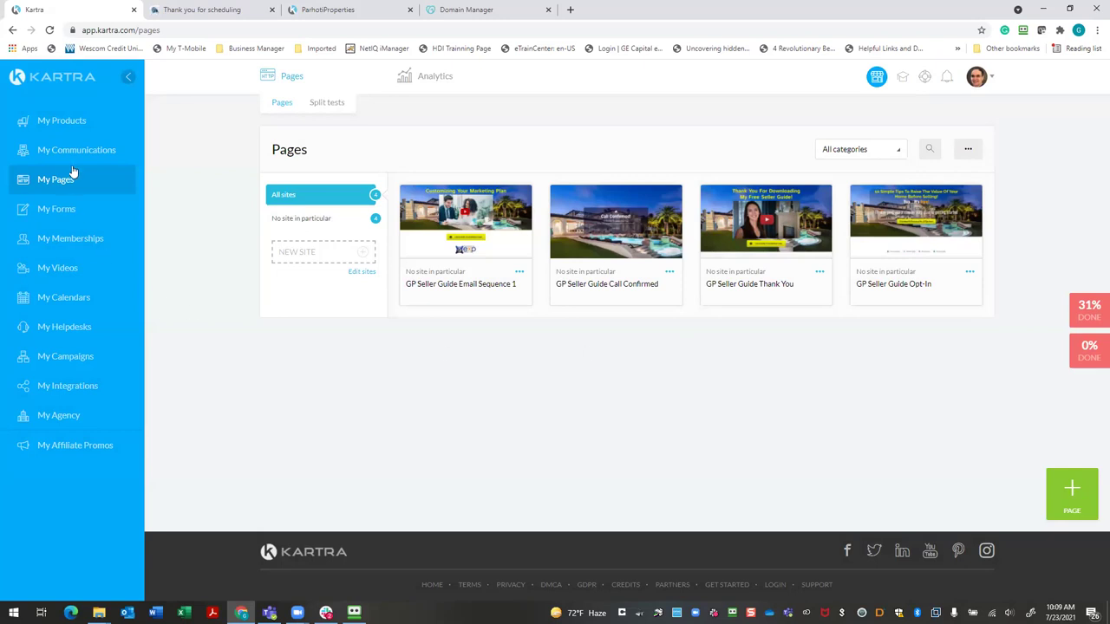
Start a new lead list named Seller Guide Leads under Communications
click(95, 151)
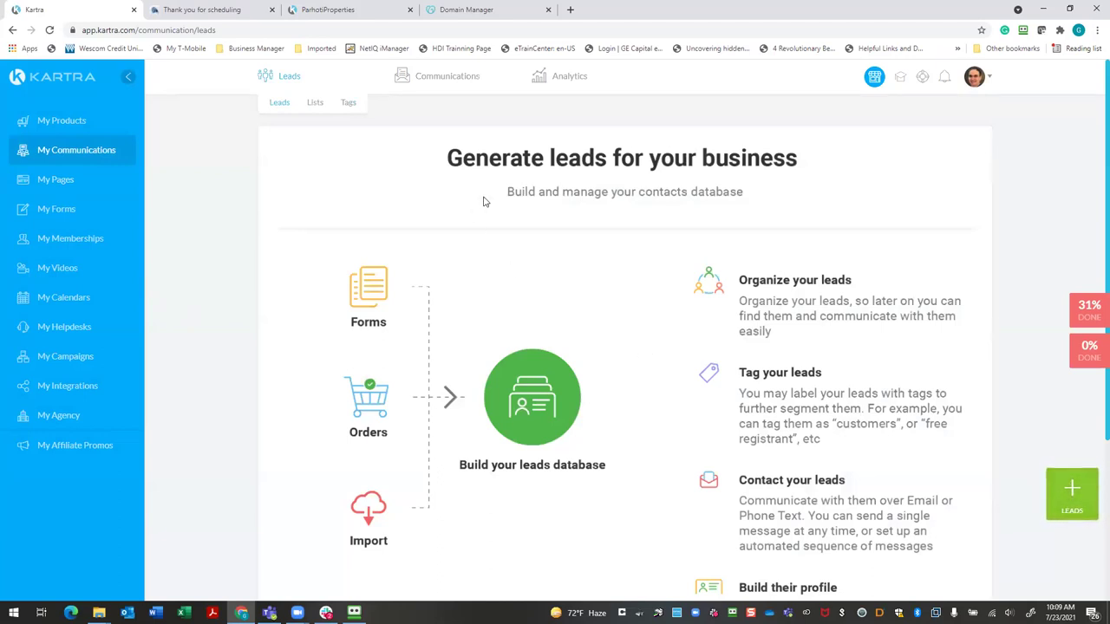
click(317, 104)
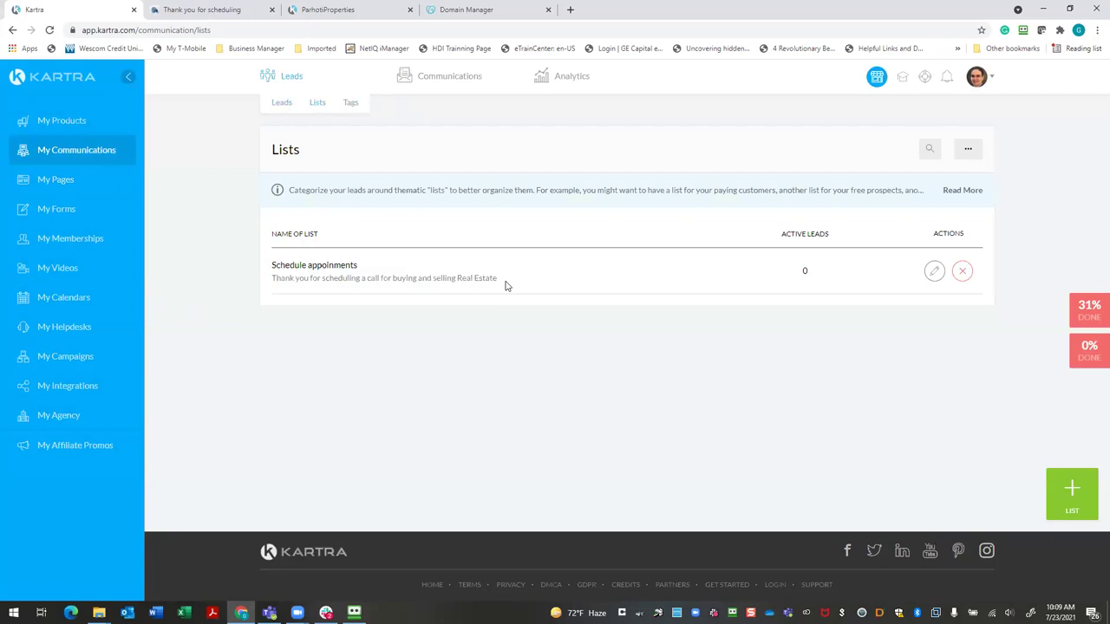
click(1071, 491)
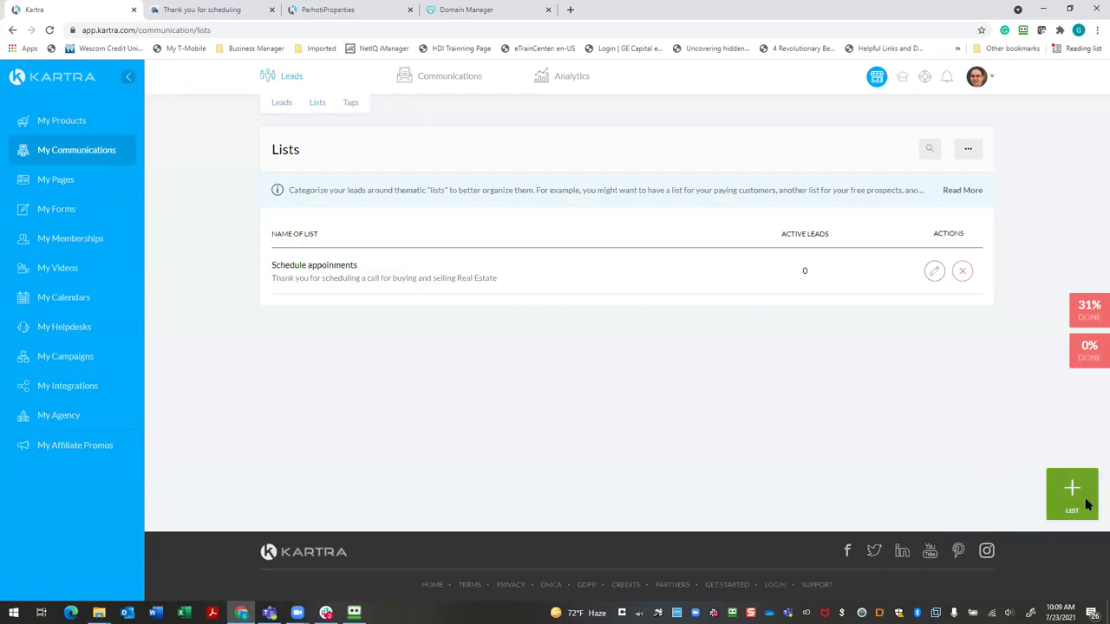
click(471, 173)
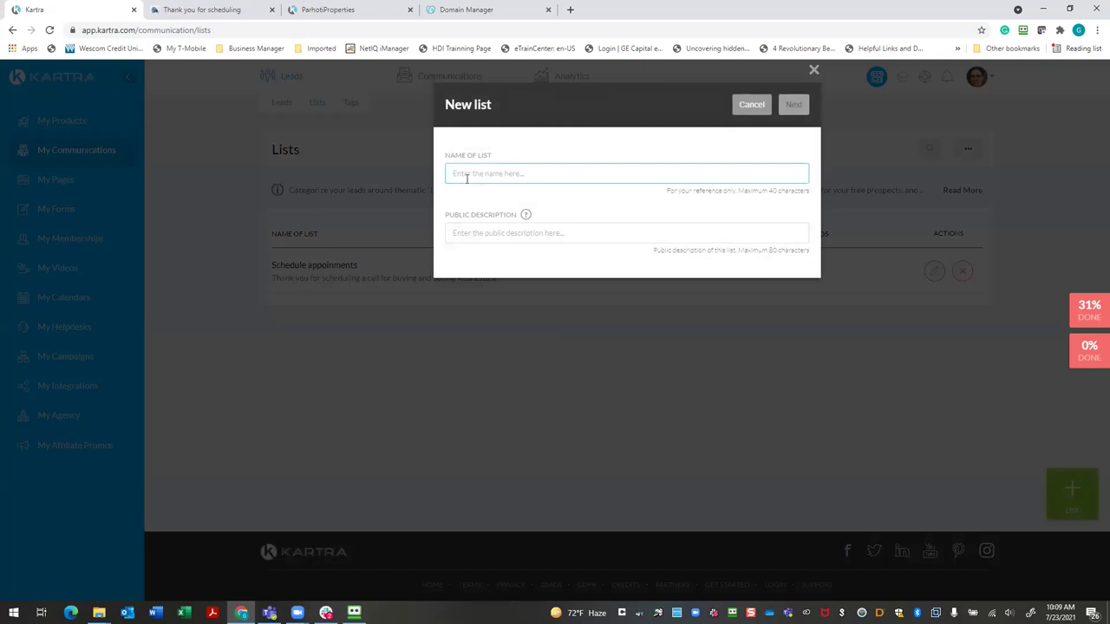
text(Seller Guide List)
click(482, 229)
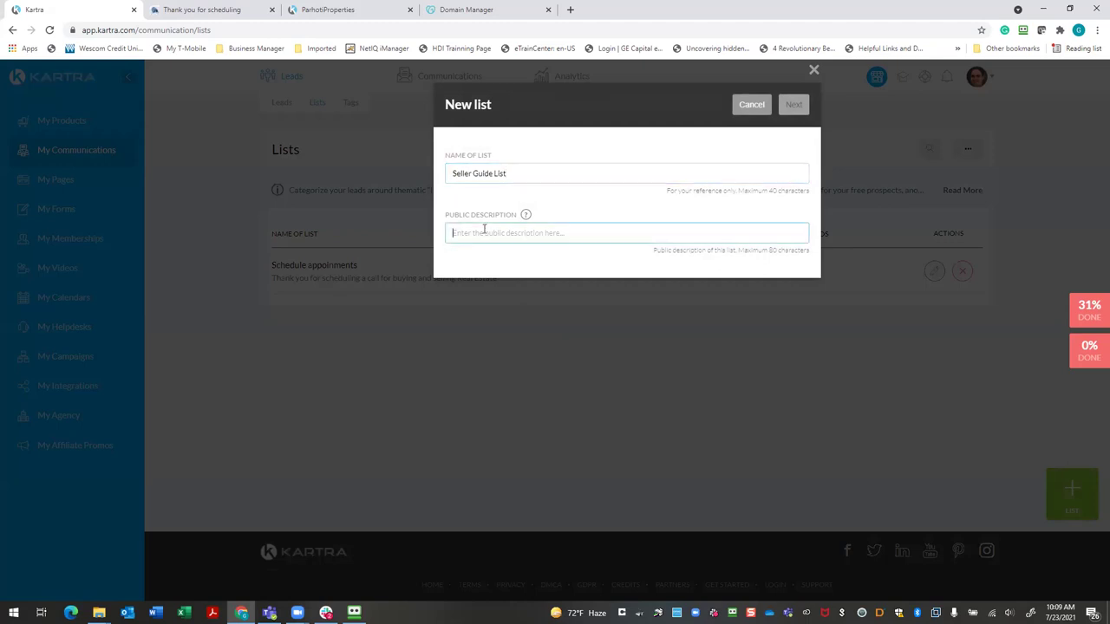
click(510, 173)
key(BackSpace)
key(BackSpace)
key(BackSpace)
key(BackSpace)
key(BackSpace)
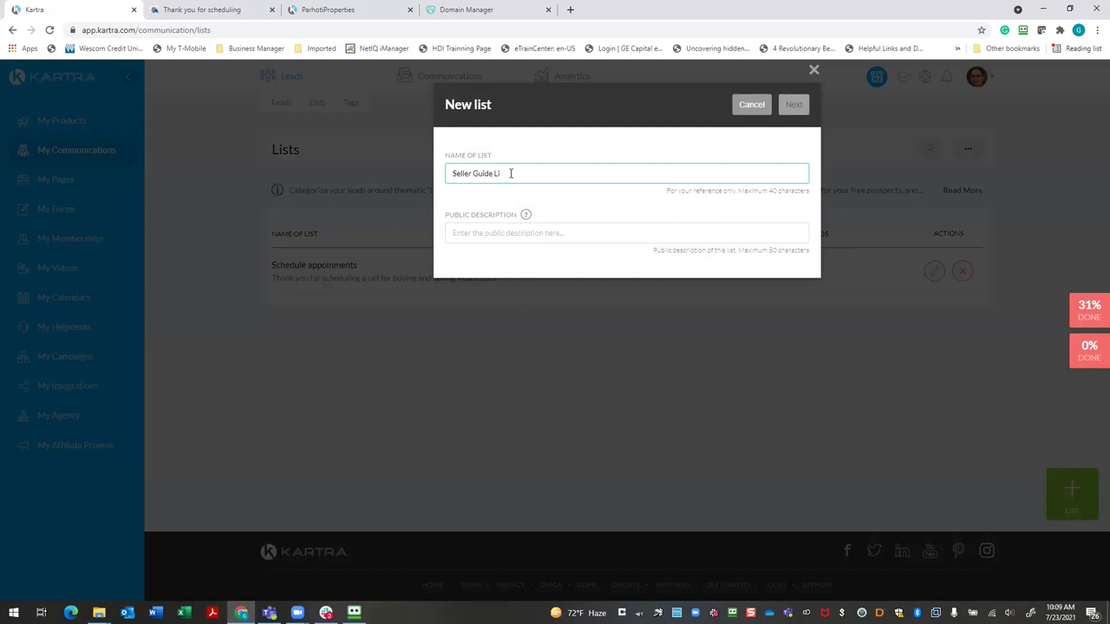
text(Leads)
Give the list the description 'Thank you for downloading my Seller Guide' and create it
click(493, 233)
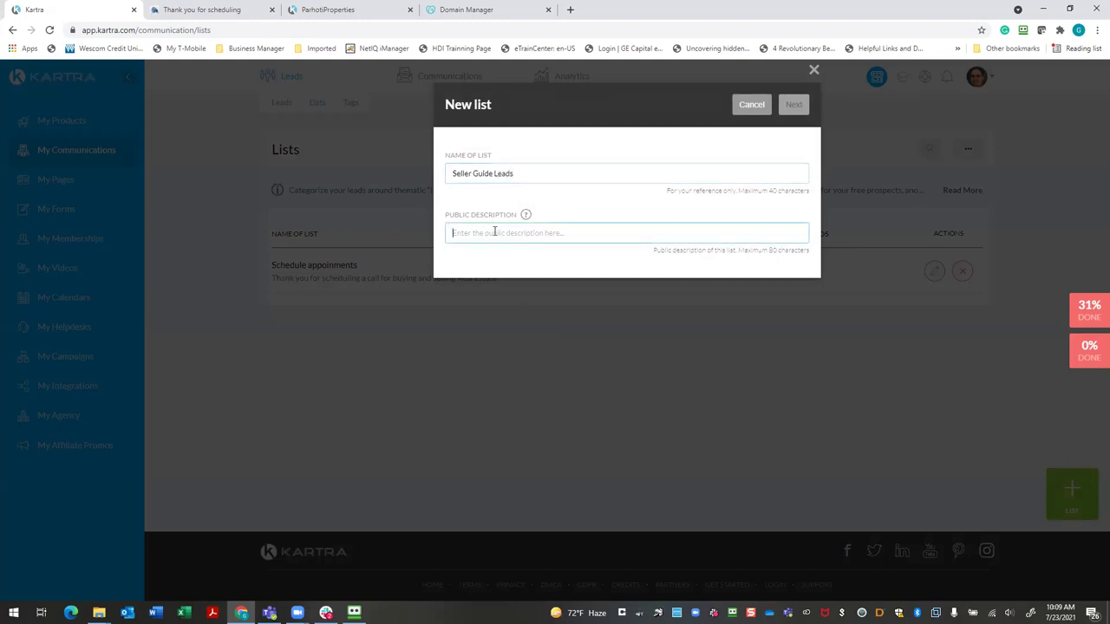
text(Th)
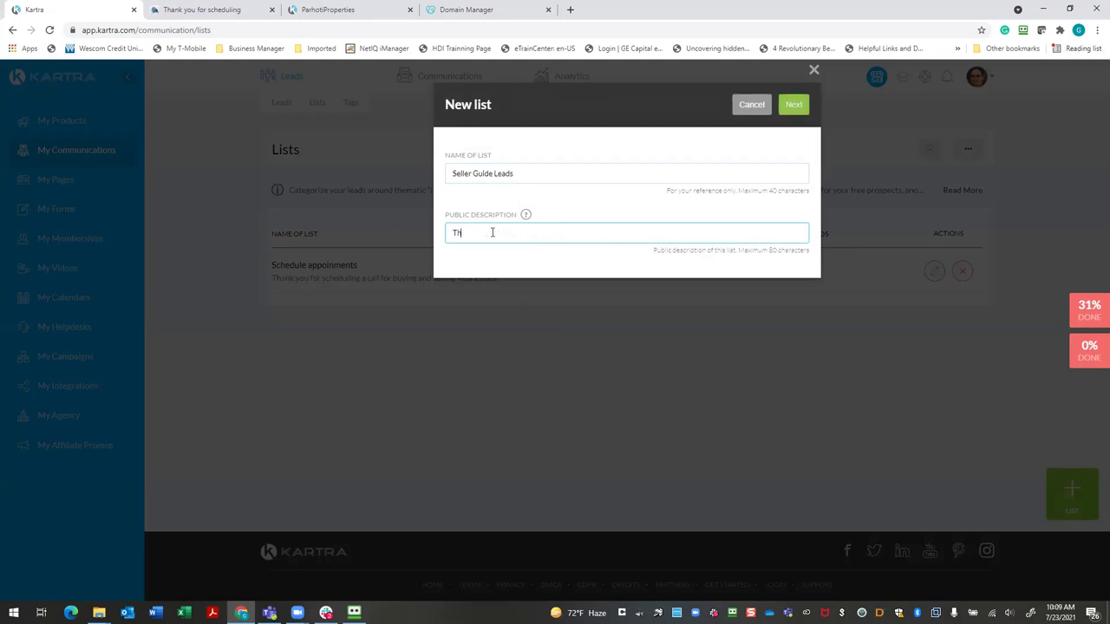
text(ank you for downloading my Seller Guide)
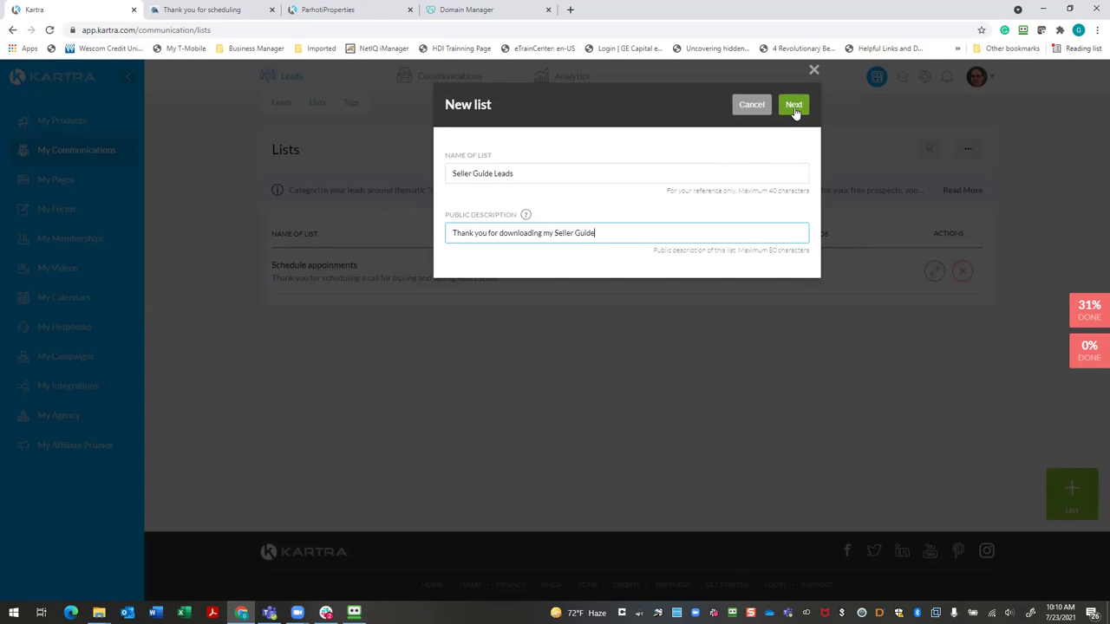
click(795, 107)
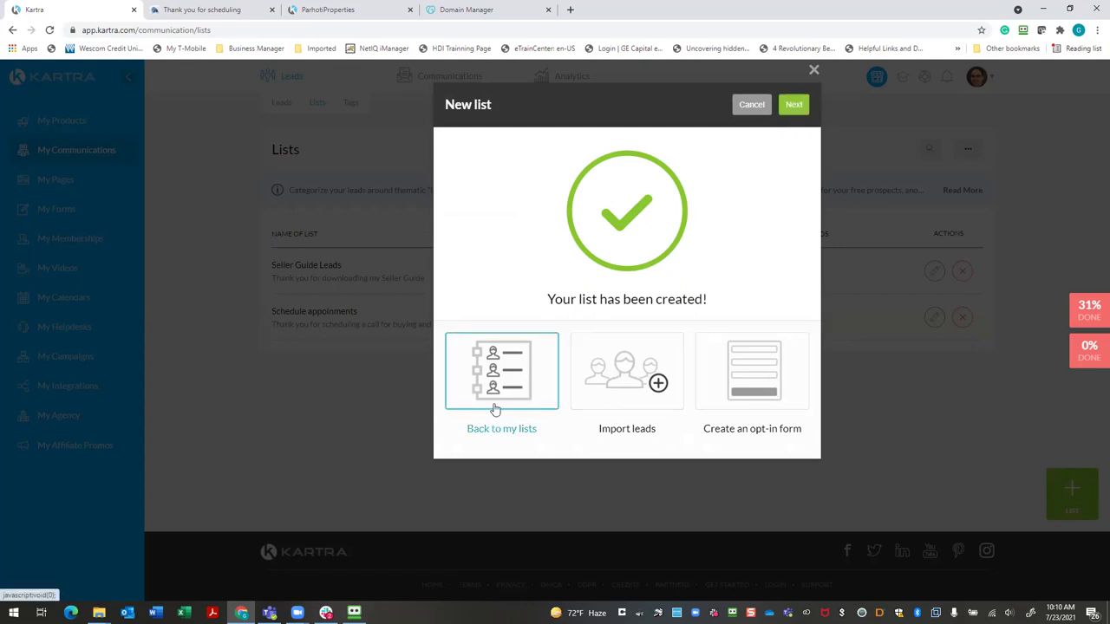
Return to the lists overview, then view the Tags page showing the Schedule Appoinments tag
click(797, 105)
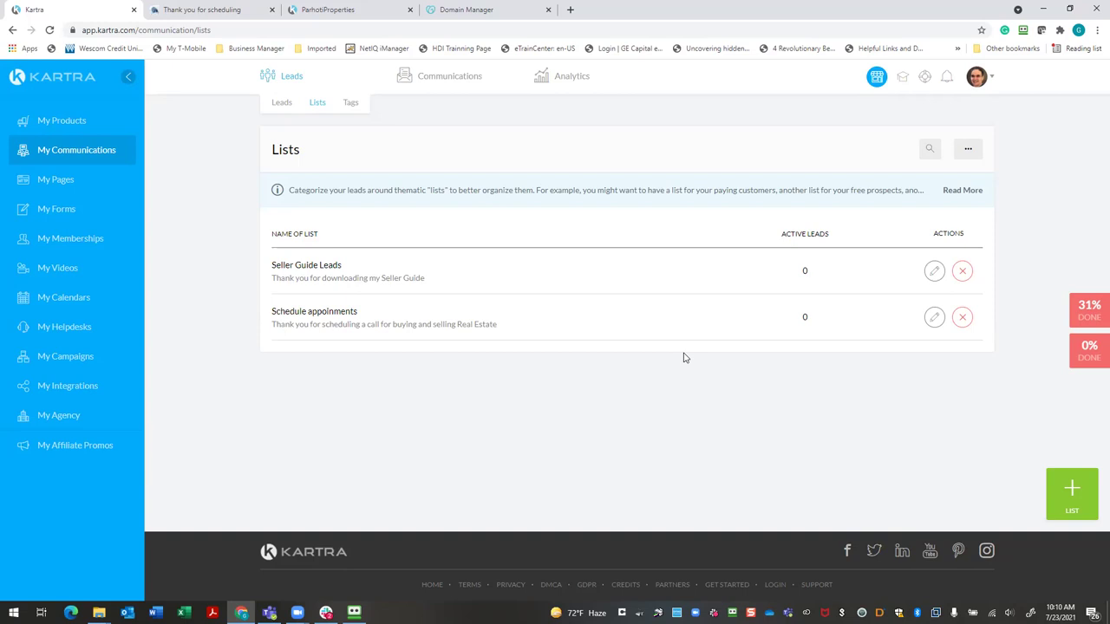
click(349, 104)
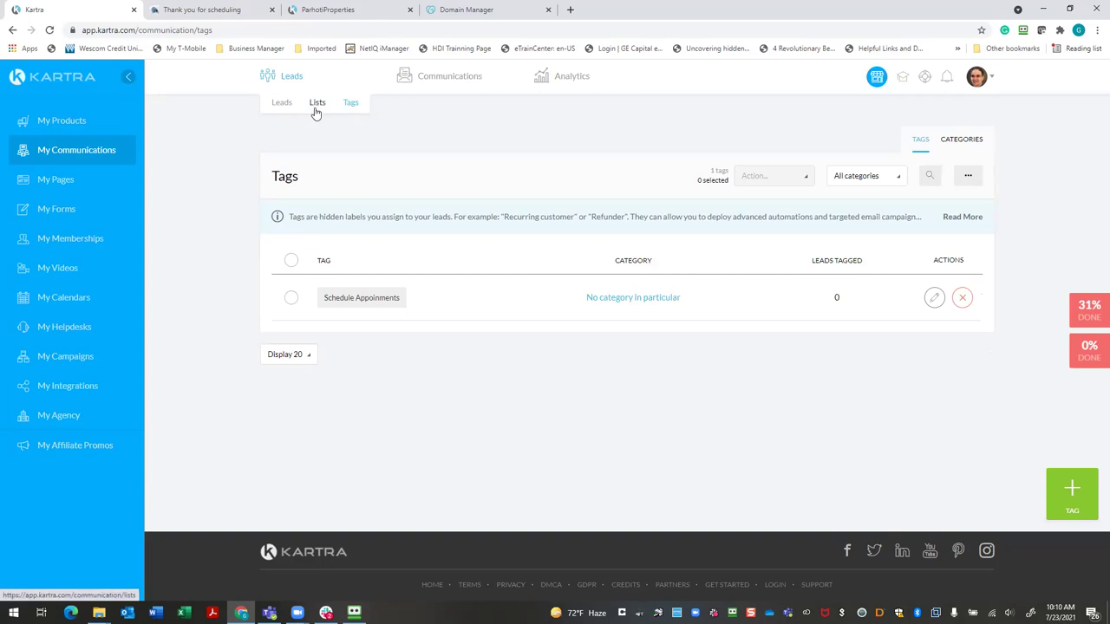
click(320, 109)
click(345, 107)
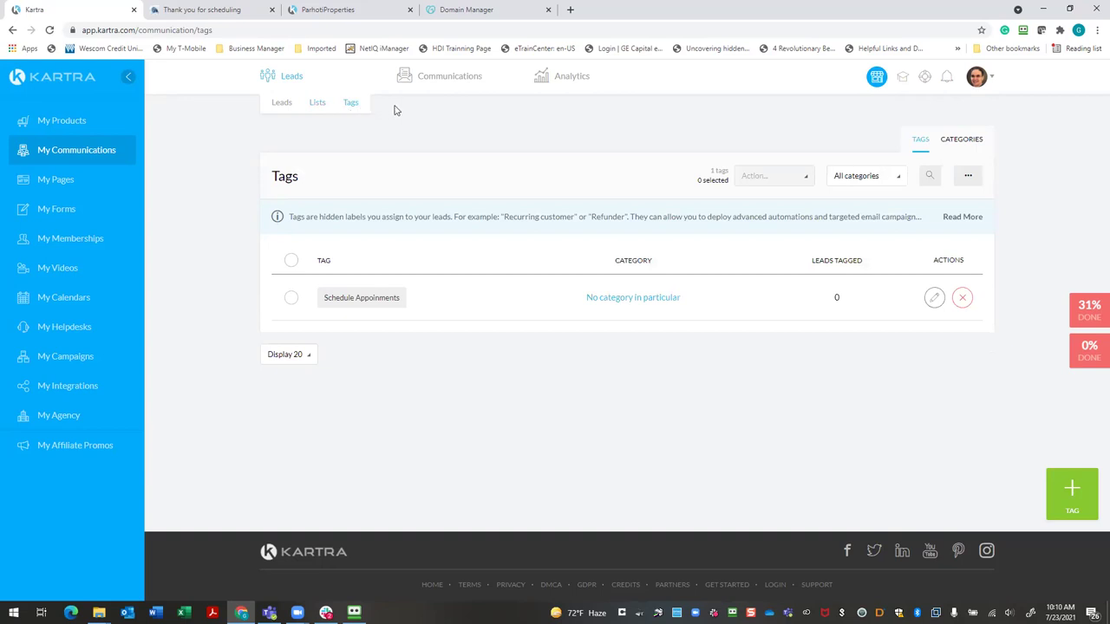
mouse_move(431, 85)
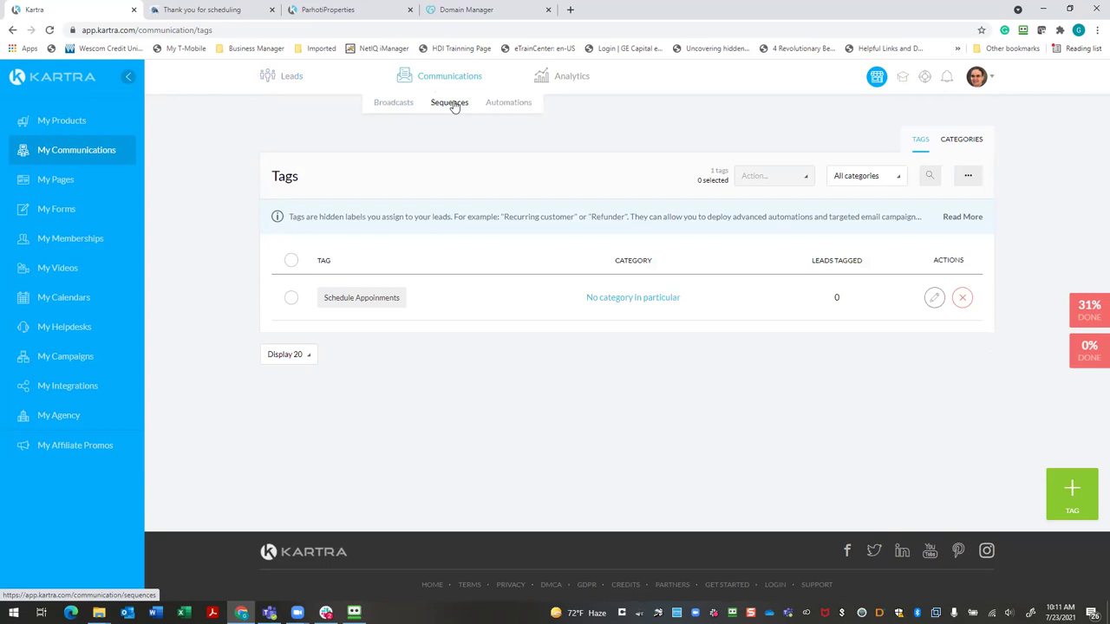
Look through My Forms and My Videos, then preview the GP Seller Guide Thank You page
click(66, 206)
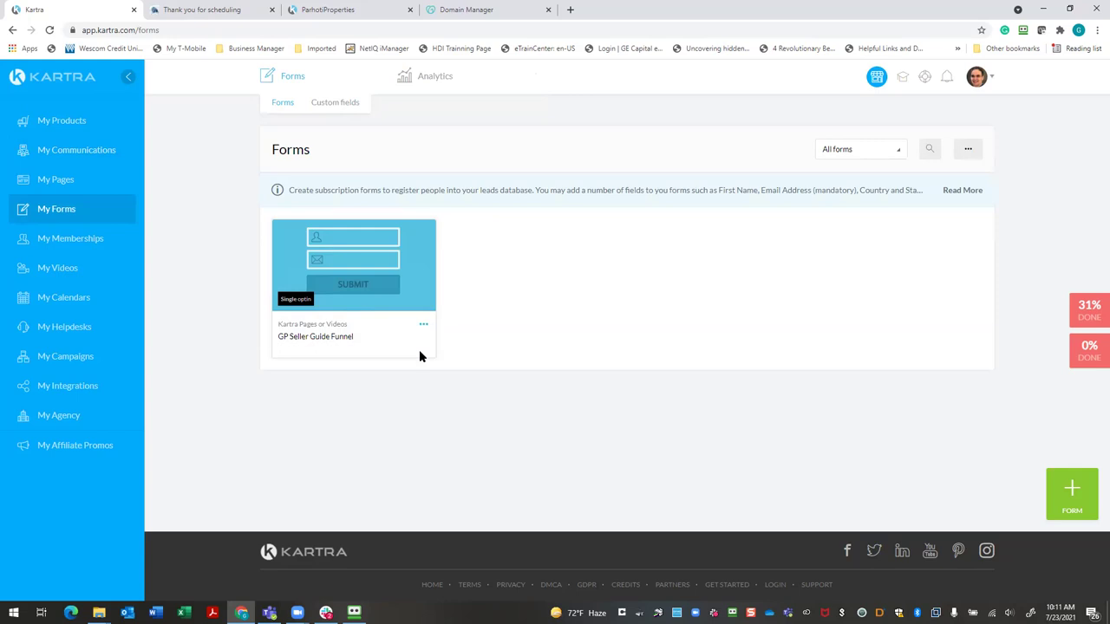
click(40, 270)
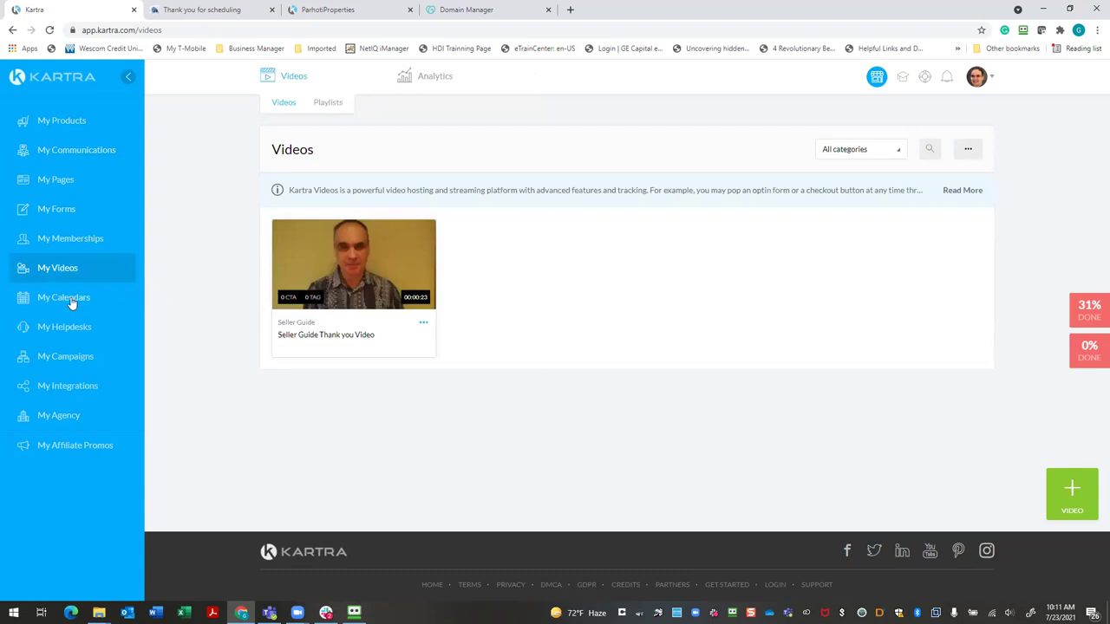
click(74, 186)
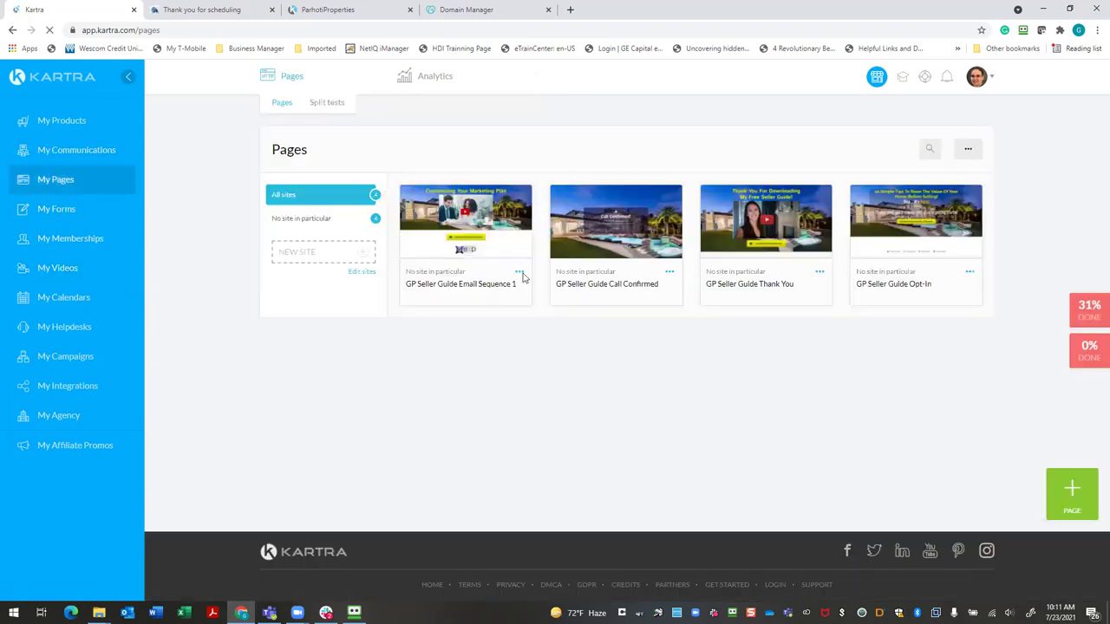
click(746, 247)
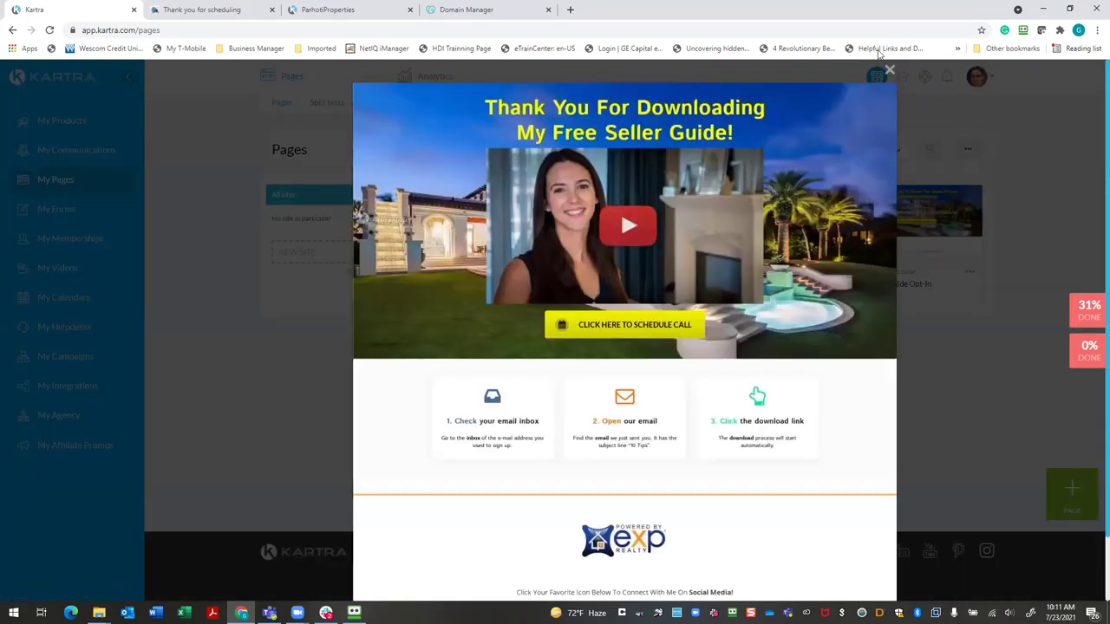
Edit the Thank You page's settings, keep Shared Funnels as category, and open the category manager
click(889, 71)
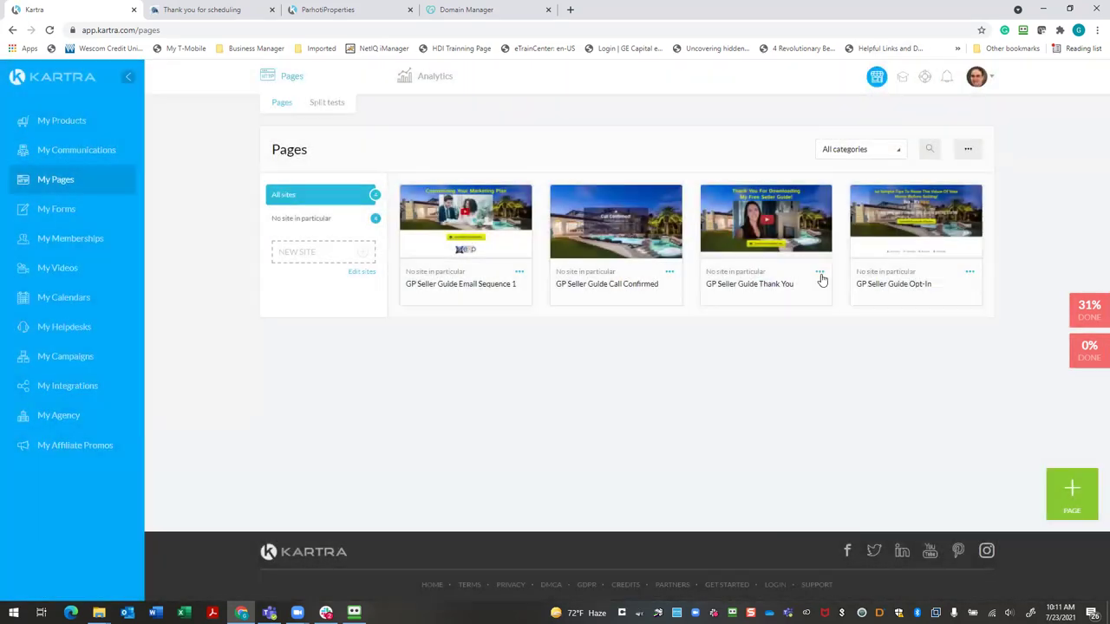
click(820, 272)
click(869, 293)
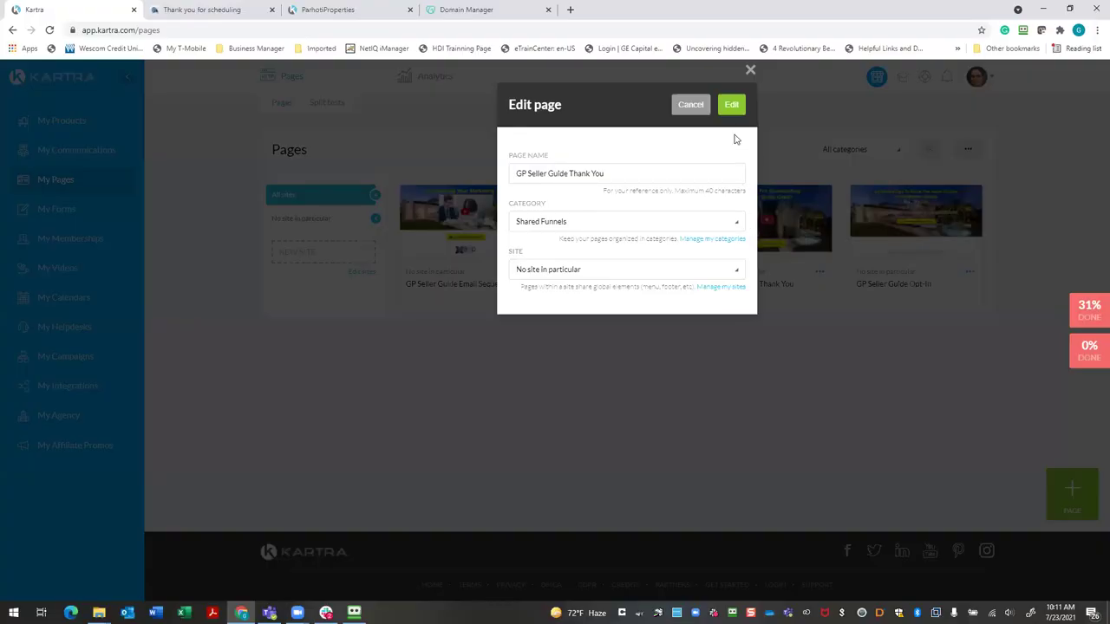
click(736, 224)
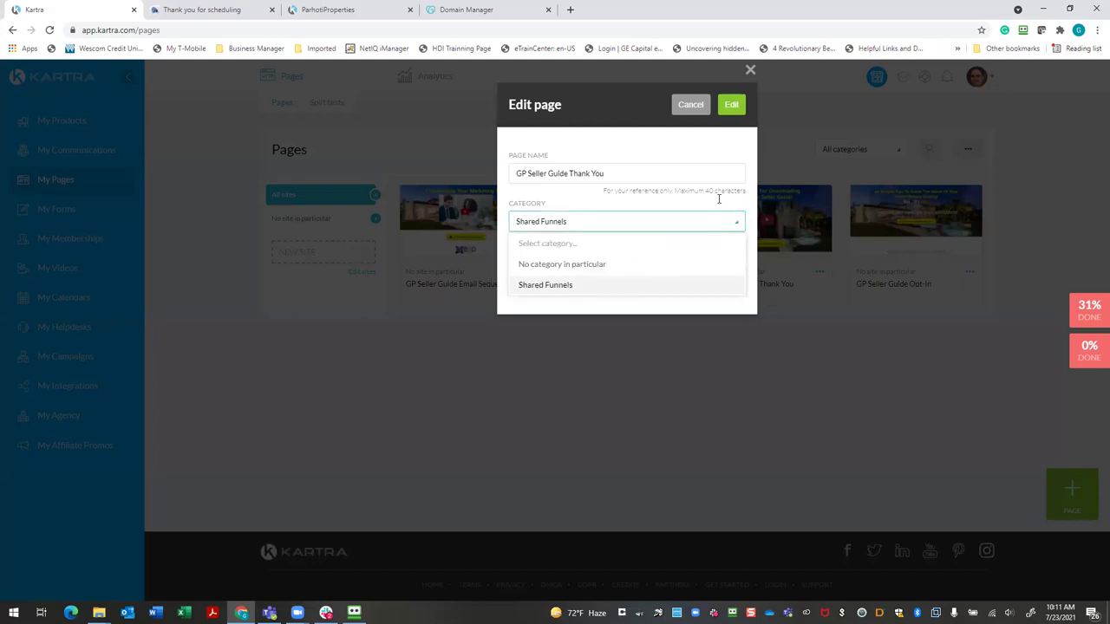
click(683, 201)
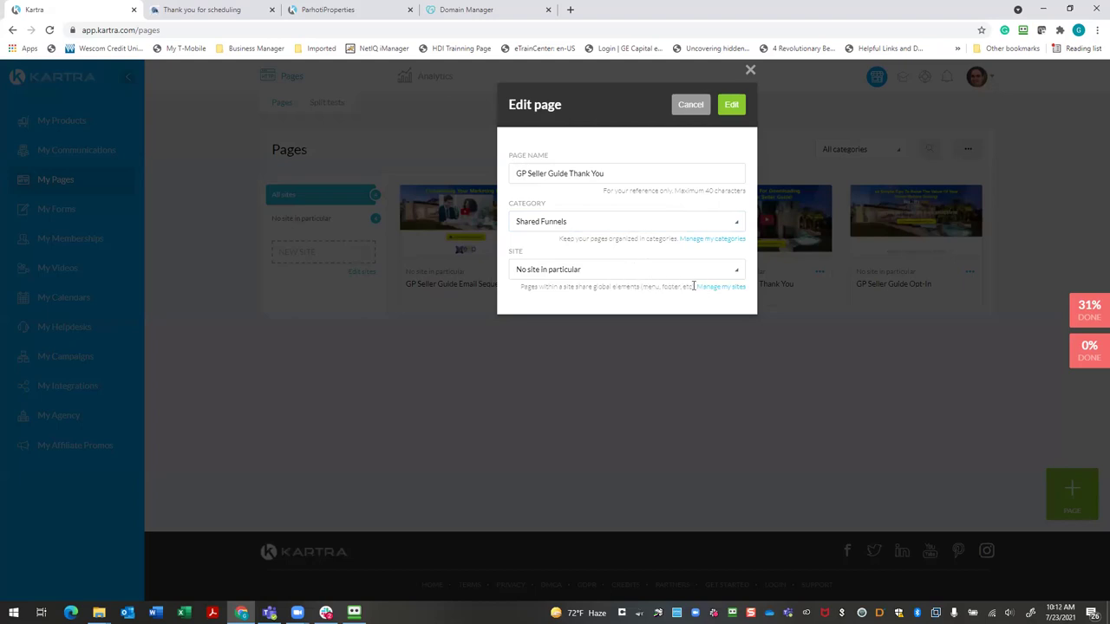
key(Return)
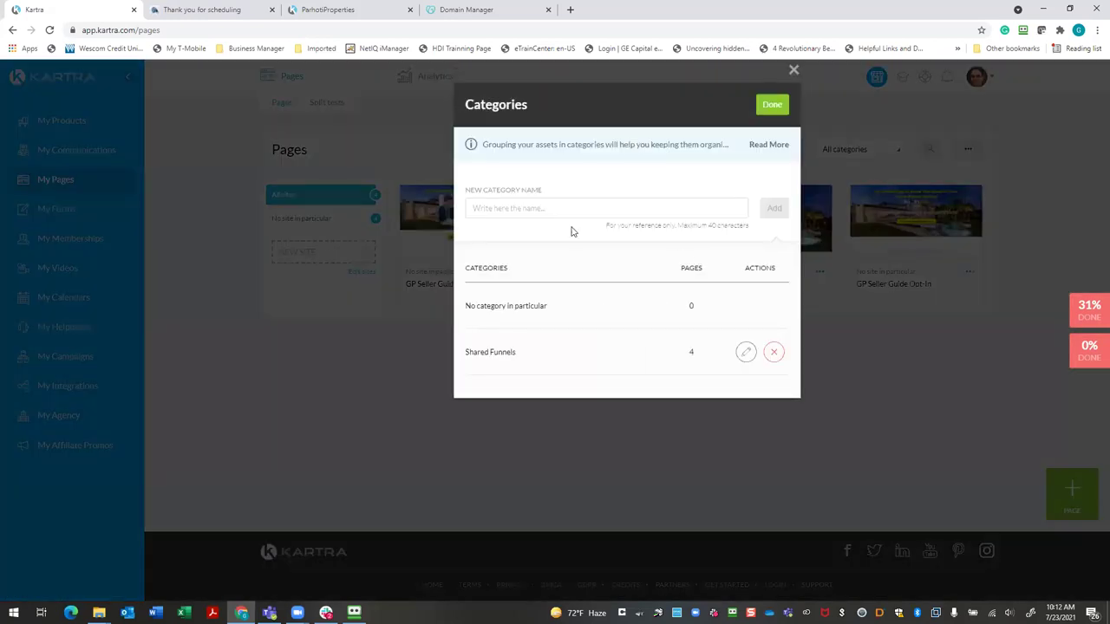
Rename the Shared Funnels category to Seller Guide Pages and close the category manager
click(476, 208)
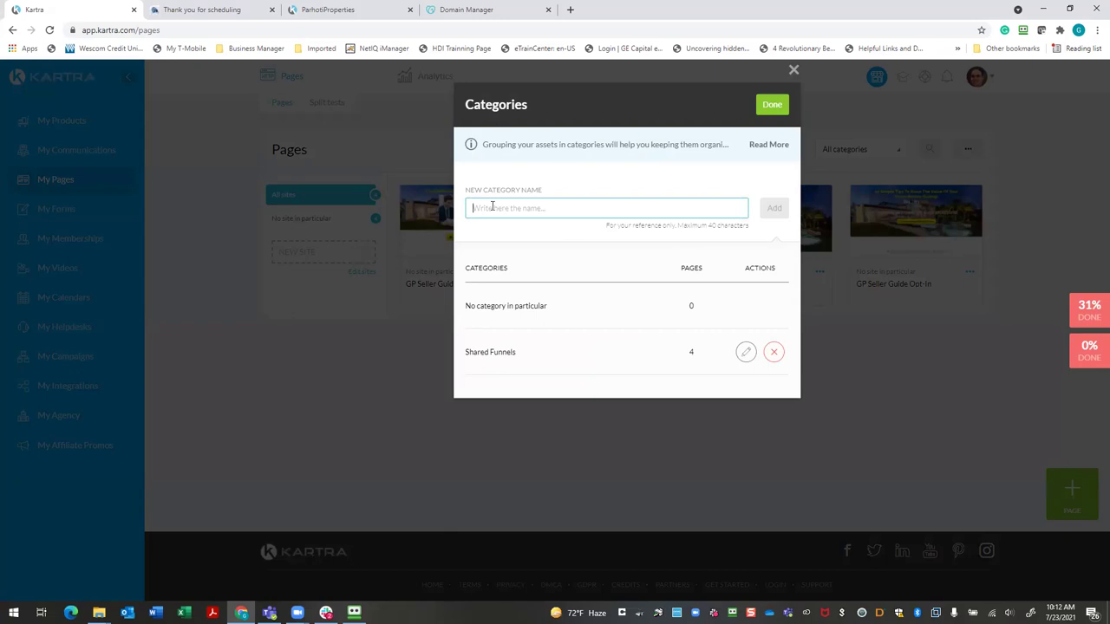
click(746, 351)
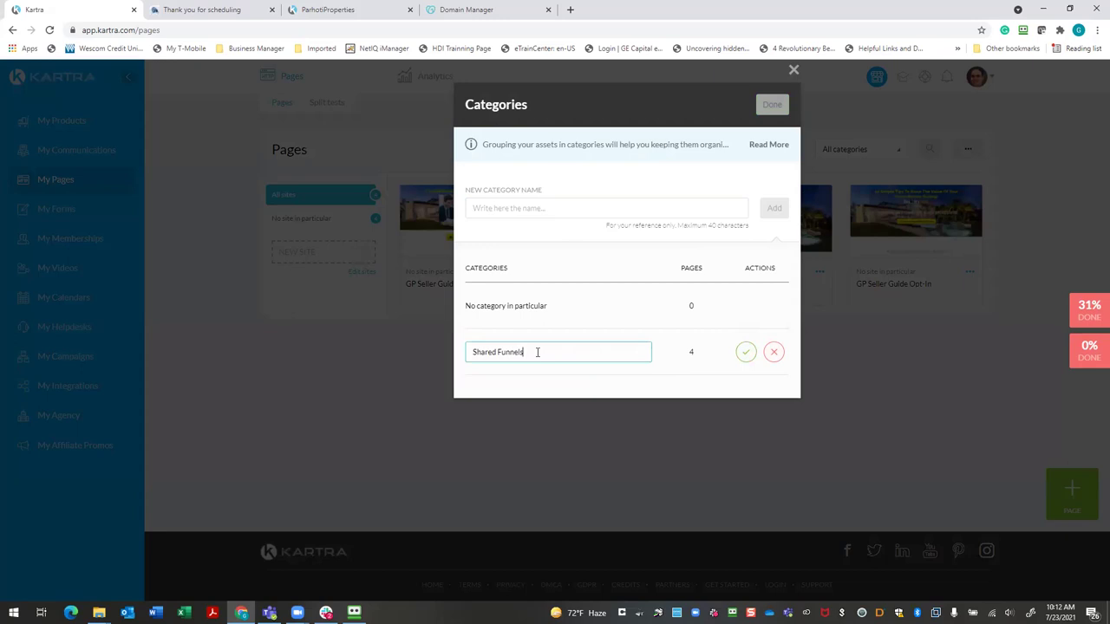
key(BackSpace)
key(BackSpace)
key(BackSpace)
key(BackSpace)
key(BackSpace)
key(BackSpace)
key(BackSpace)
key(BackSpace)
key(BackSpace)
key(BackSpace)
key(BackSpace)
key(BackSpace)
key(BackSpace)
key(BackSpace)
text(Seller G)
text(ide Funnel)
key(BackSpace)
key(BackSpace)
key(BackSpace)
key(BackSpace)
key(BackSpace)
key(BackSpace)
text(Pages)
click(739, 356)
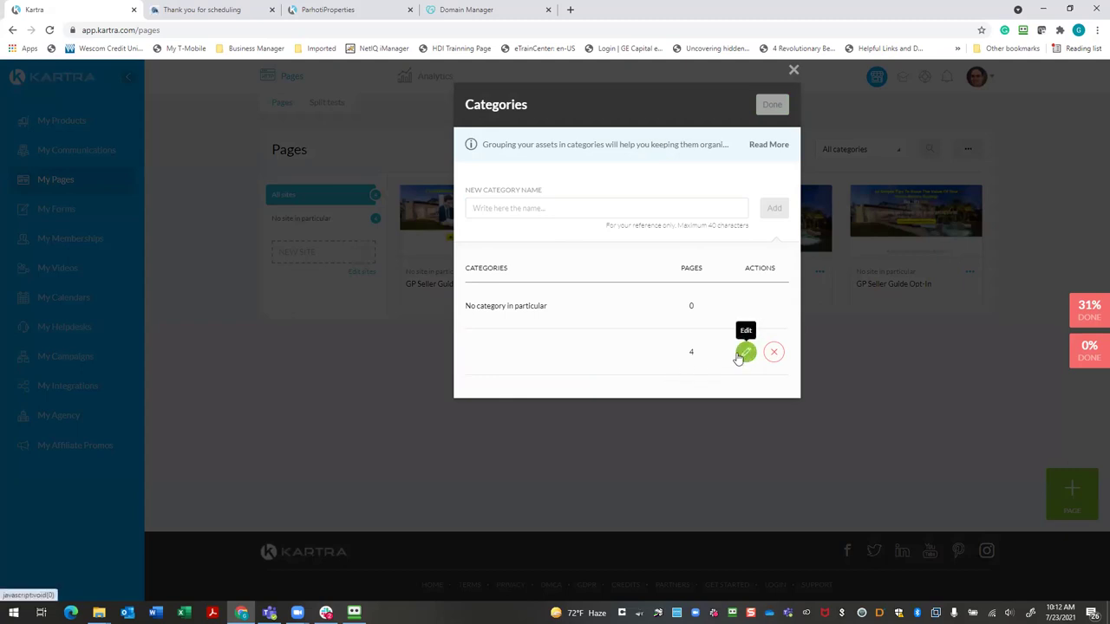
click(772, 105)
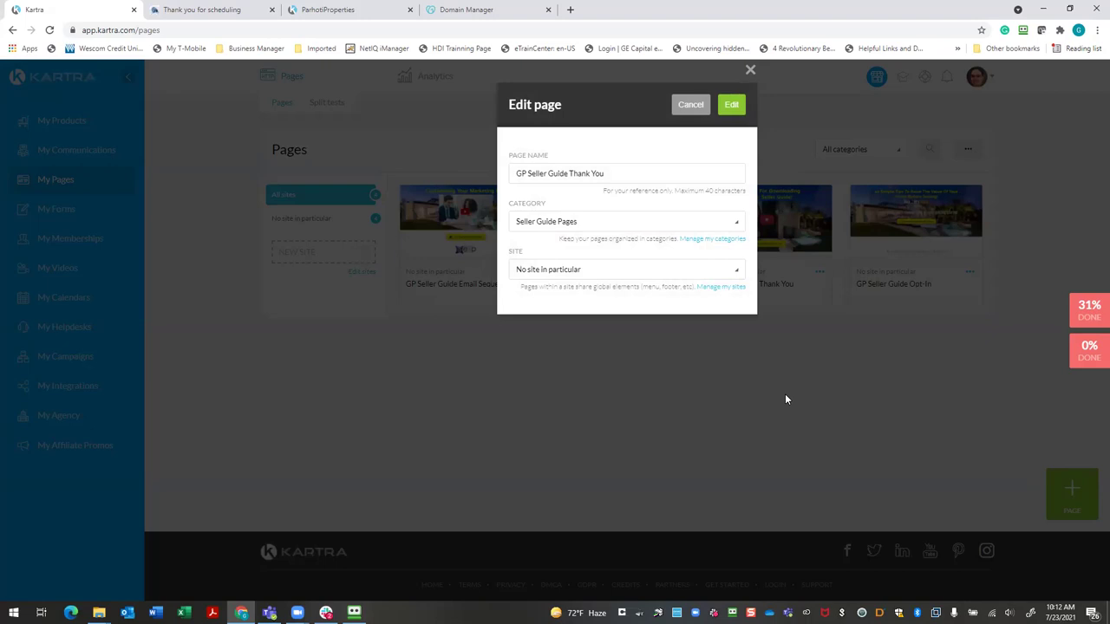
Open the GP Seller Guide Thank You page in the builder and step through the first tutorial slides
click(733, 105)
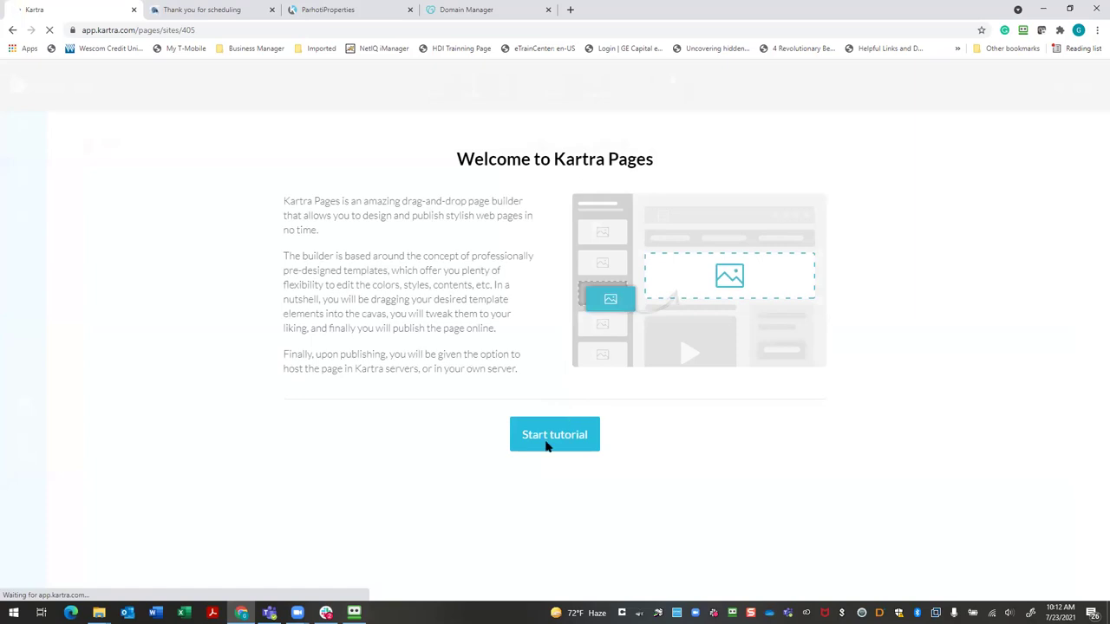
click(547, 443)
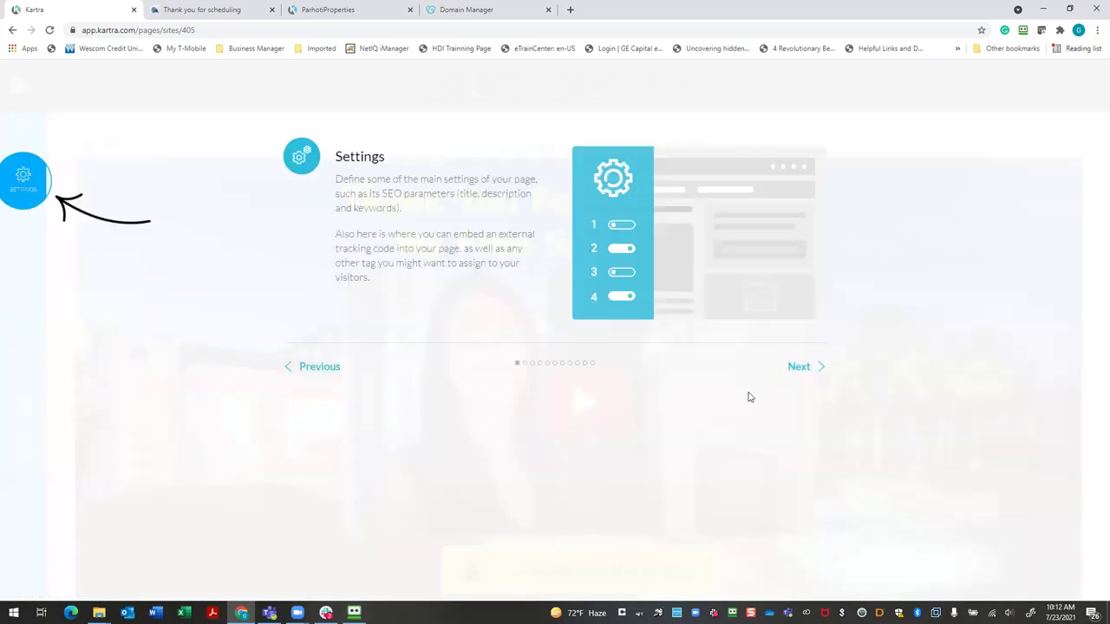
click(805, 369)
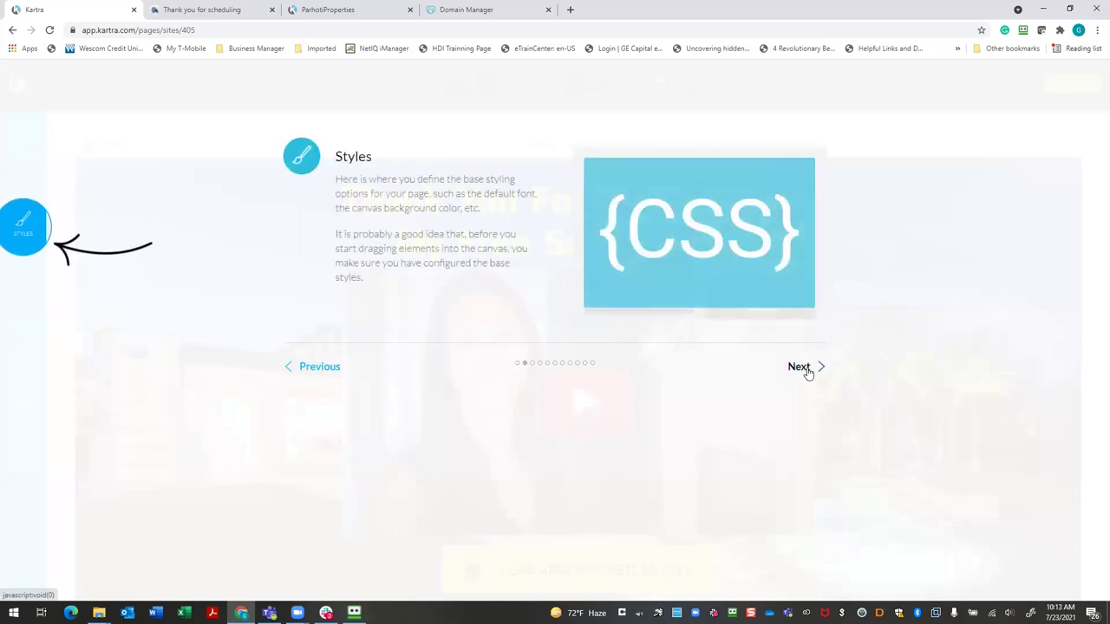
click(807, 370)
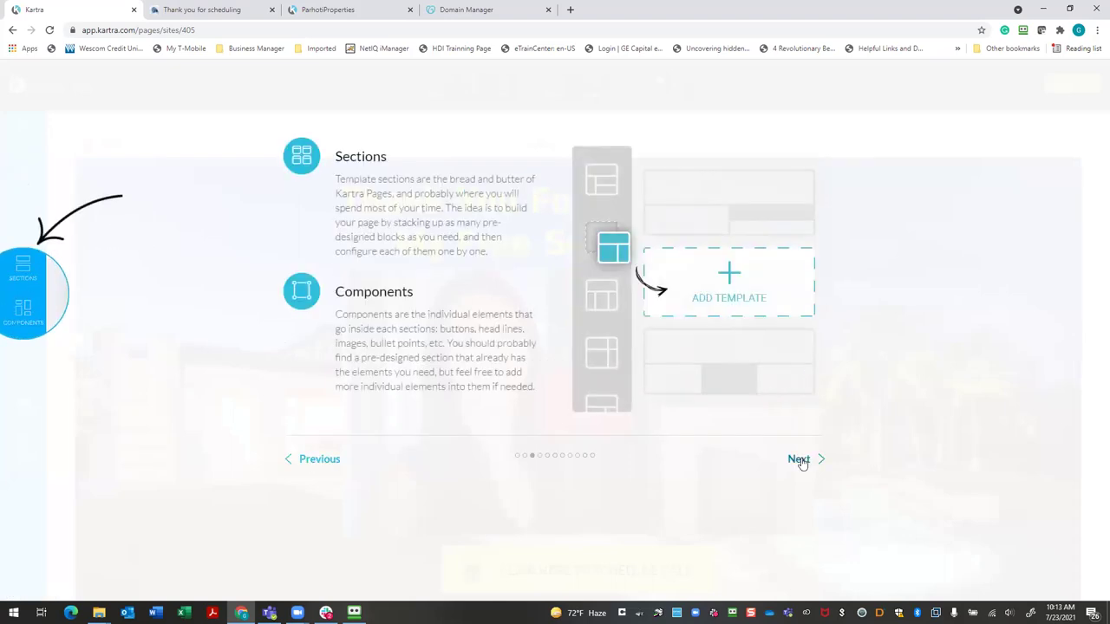
click(798, 459)
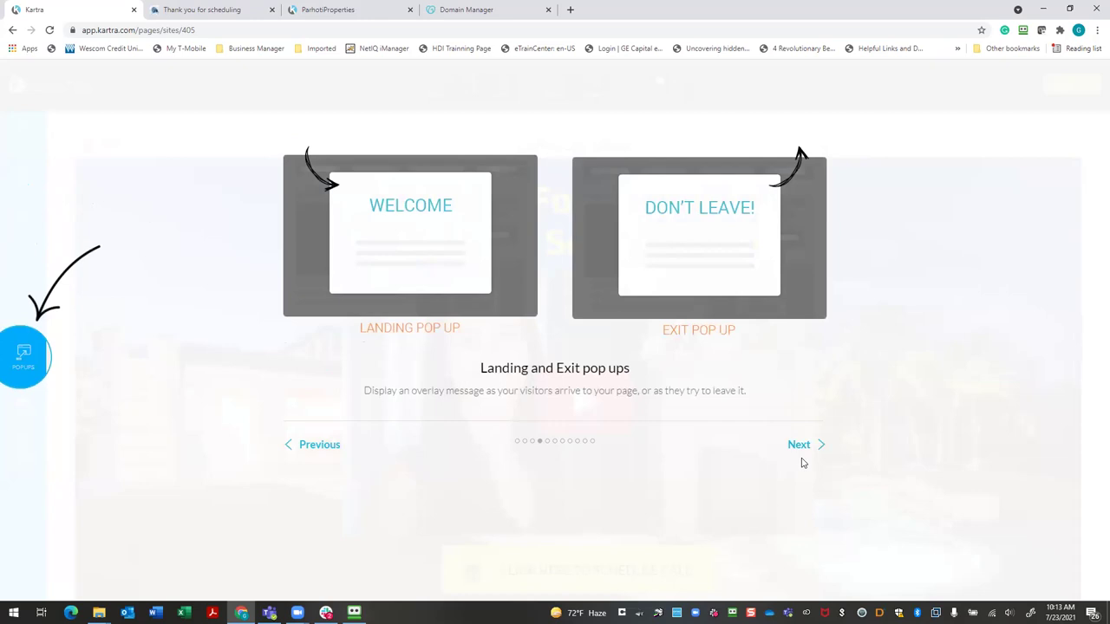
click(803, 446)
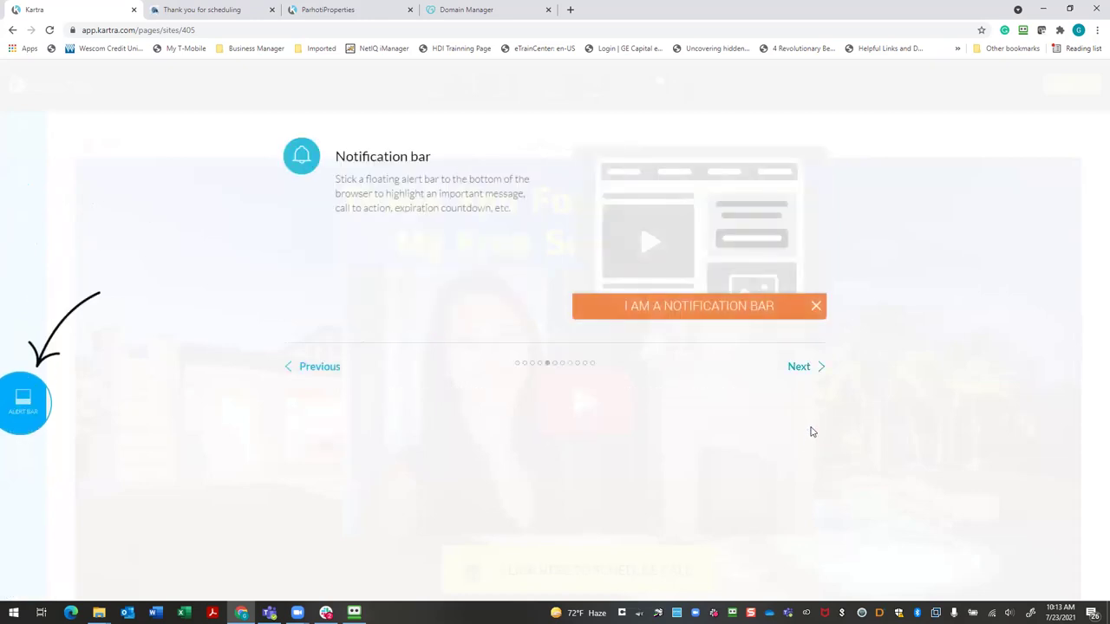
Finish the remaining tutorial slides and close the overlay with "Let's get started"
click(803, 371)
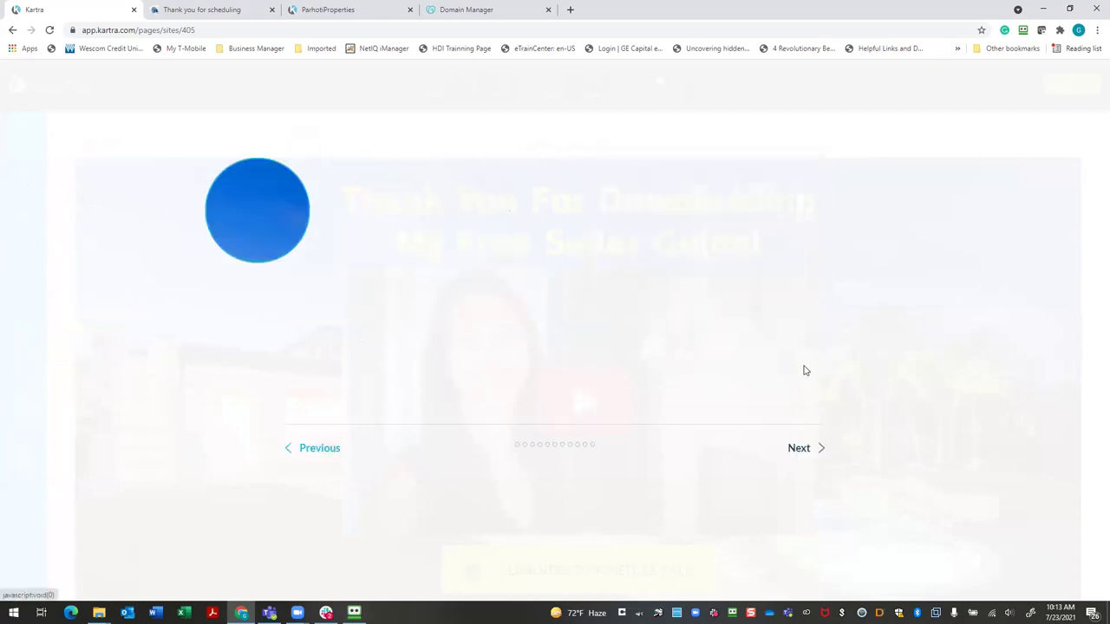
click(802, 451)
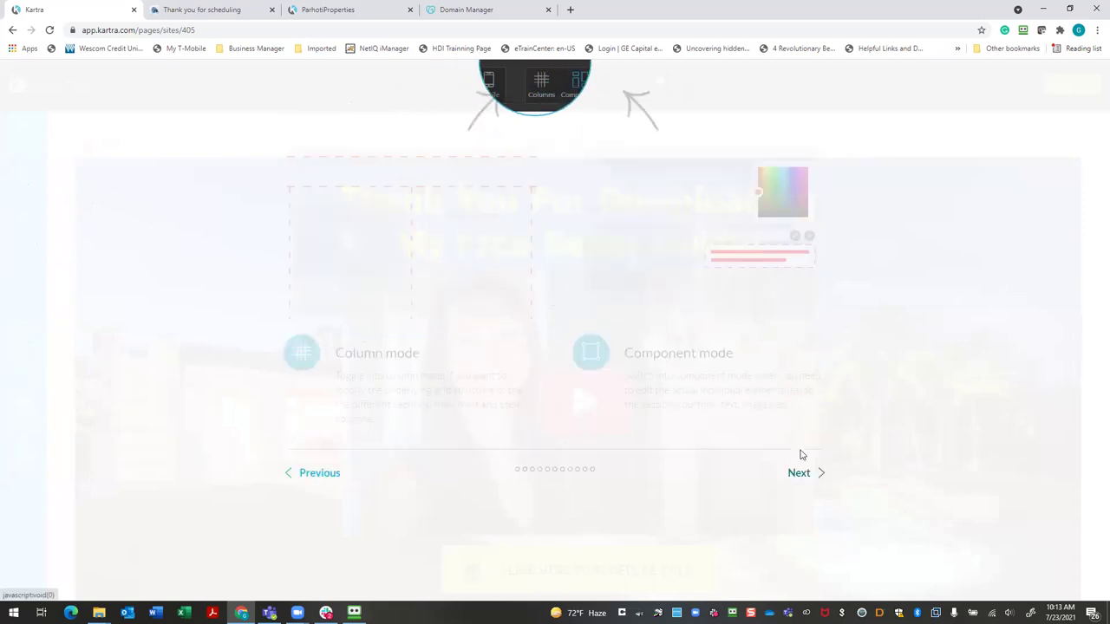
click(800, 475)
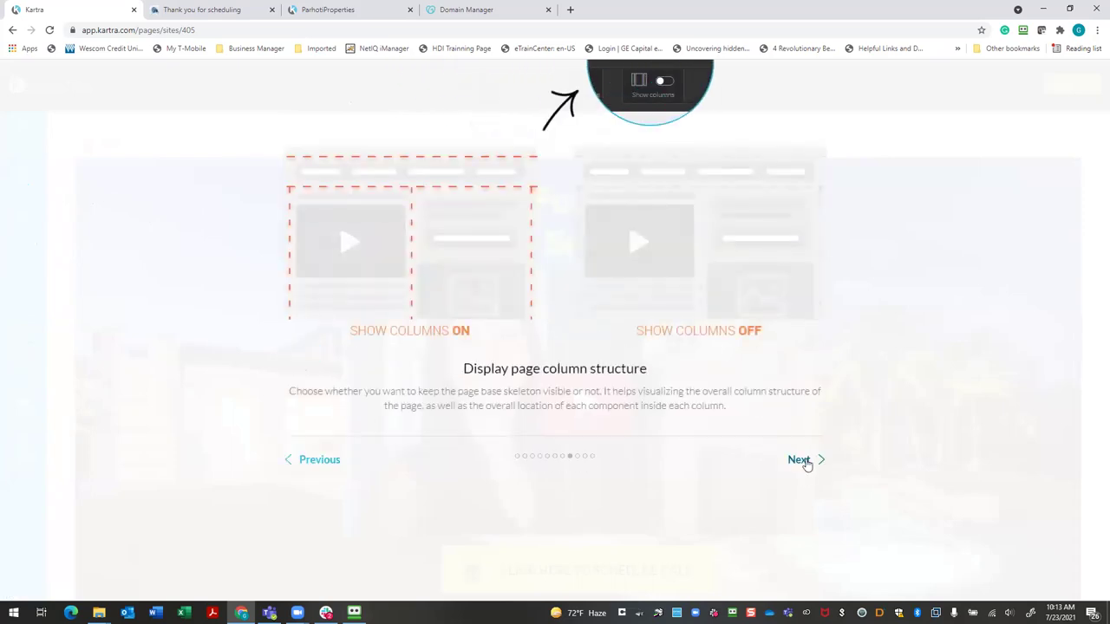
click(801, 460)
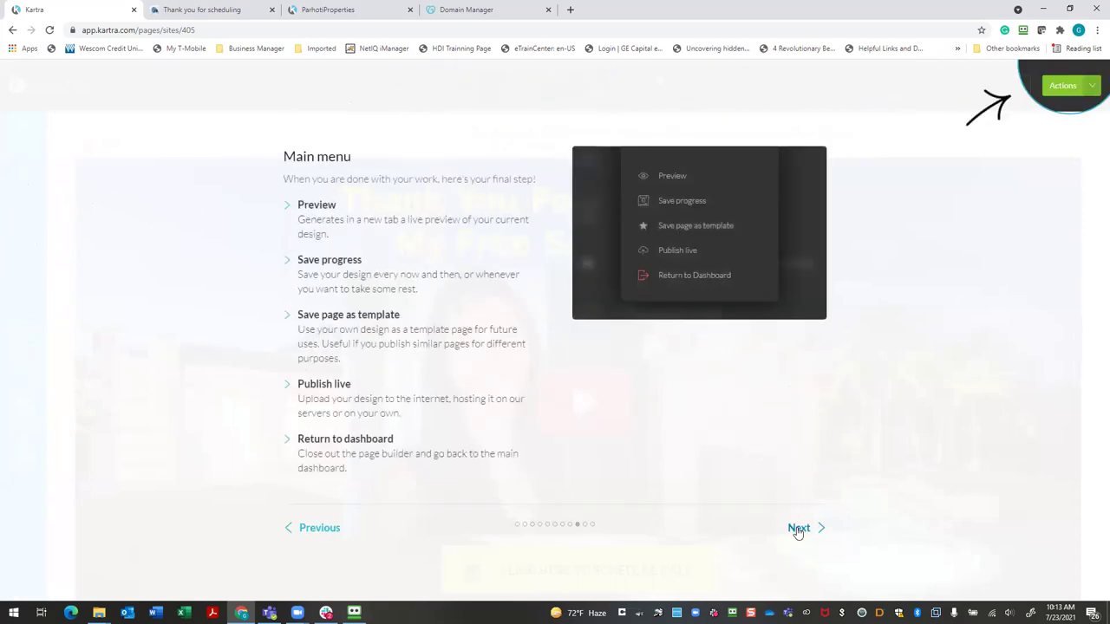
click(797, 527)
click(815, 518)
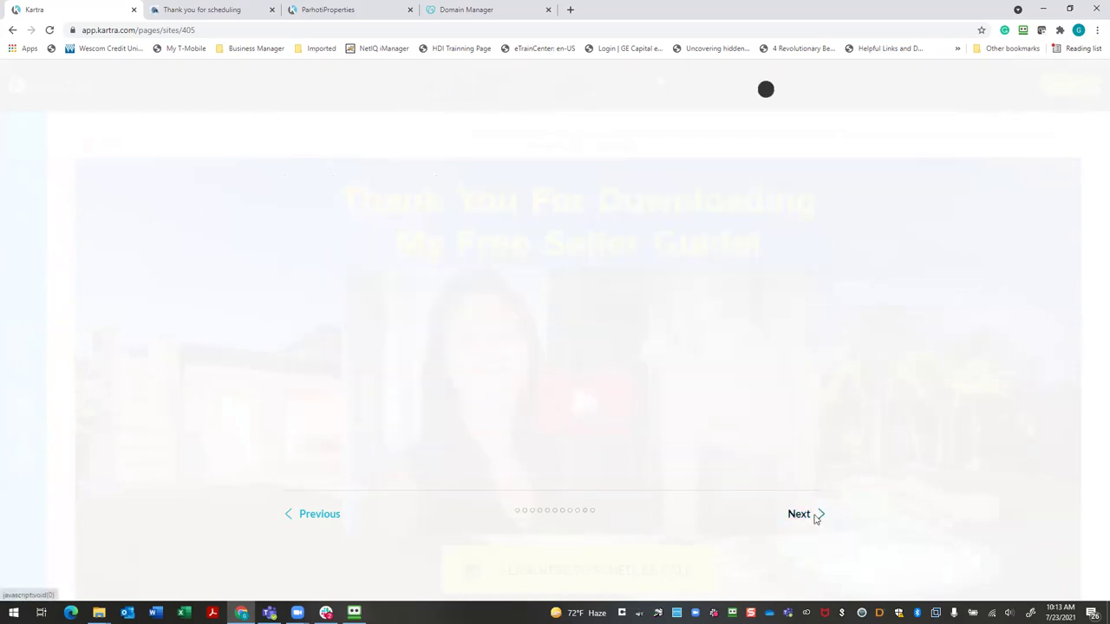
click(802, 567)
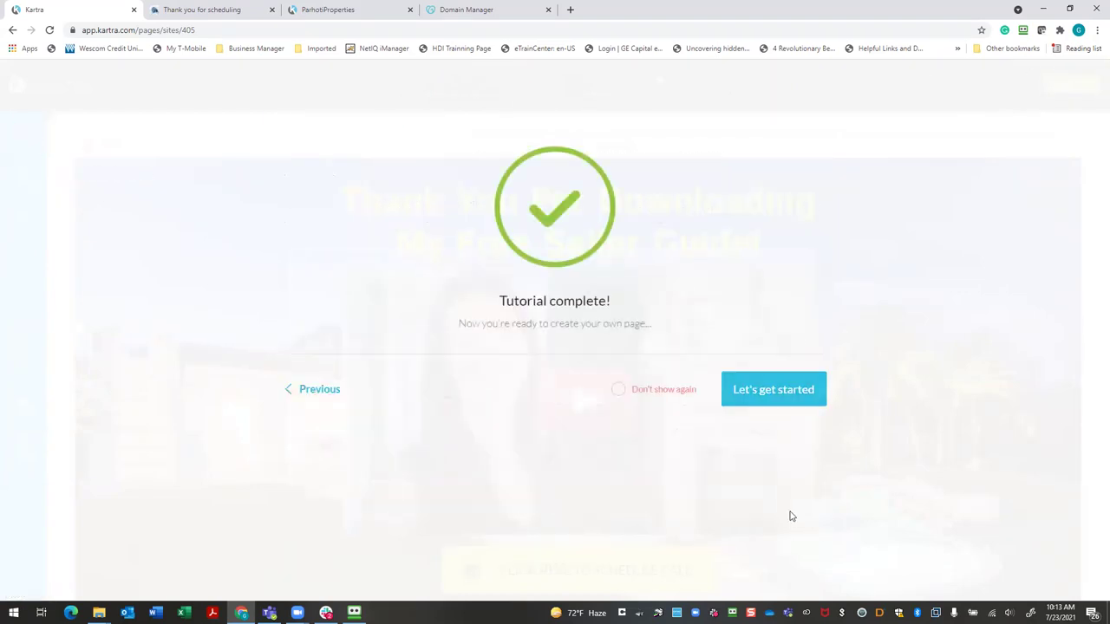
click(780, 407)
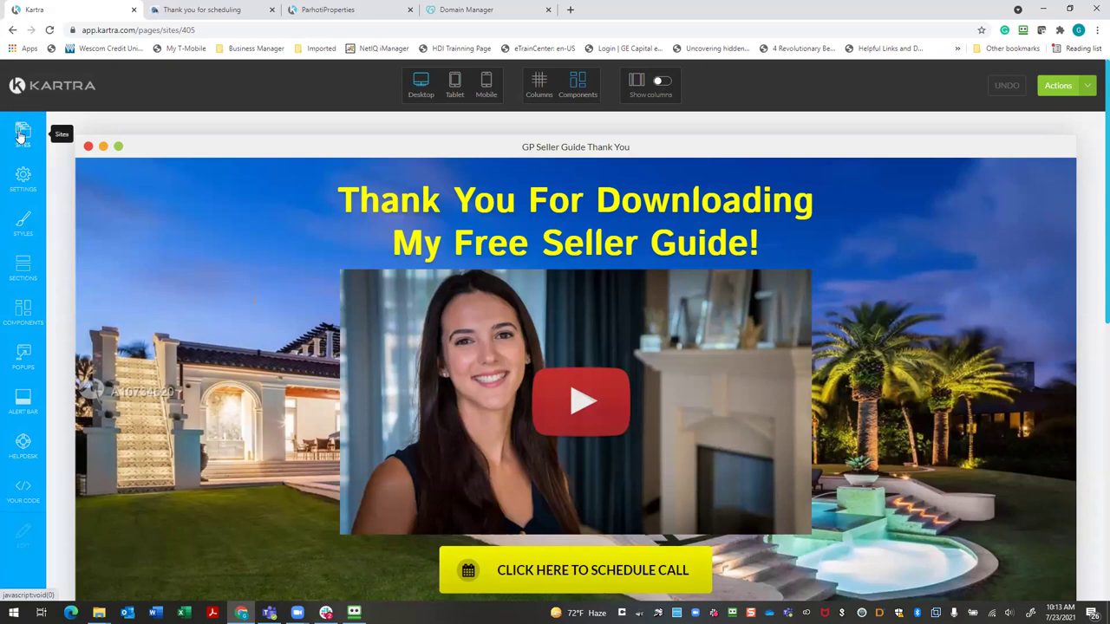
Show the page's SEO Parameters, with title "Schedule Your Call Now", and select the Page OG:Title field
click(39, 179)
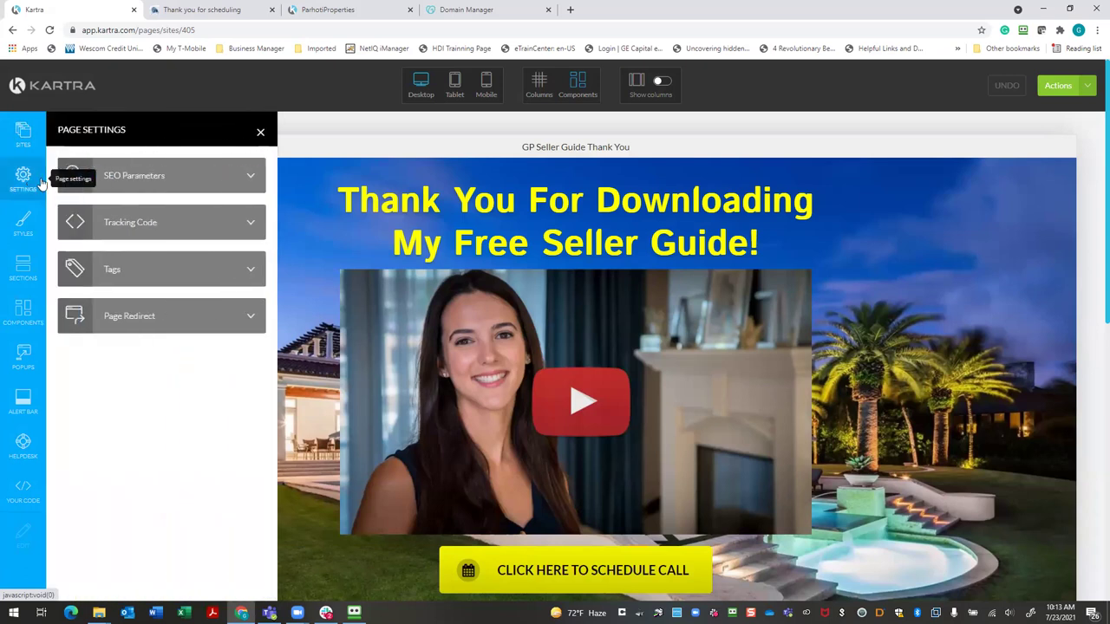
click(253, 180)
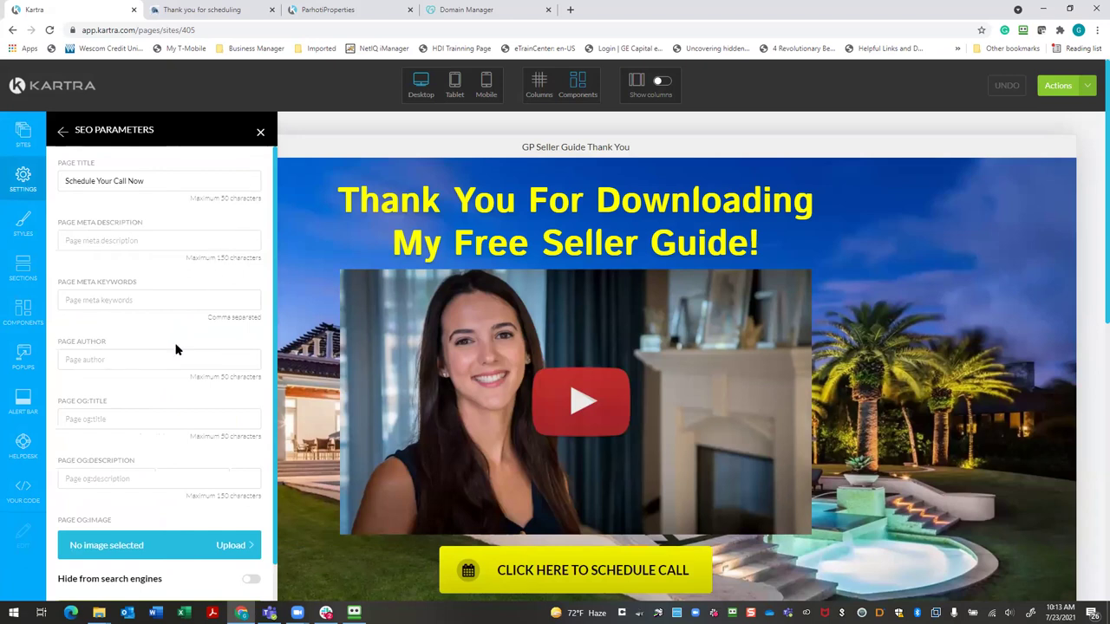
click(185, 420)
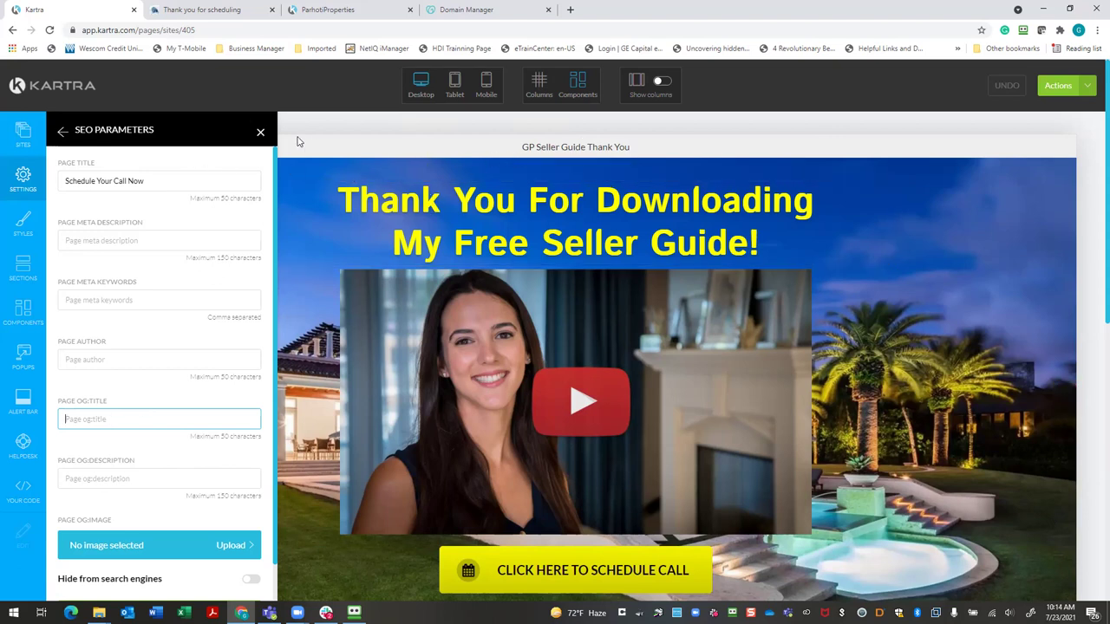
Copy the "Schedule Your Call Now" page title text from the SEO Page Title field
triple_click(148, 180)
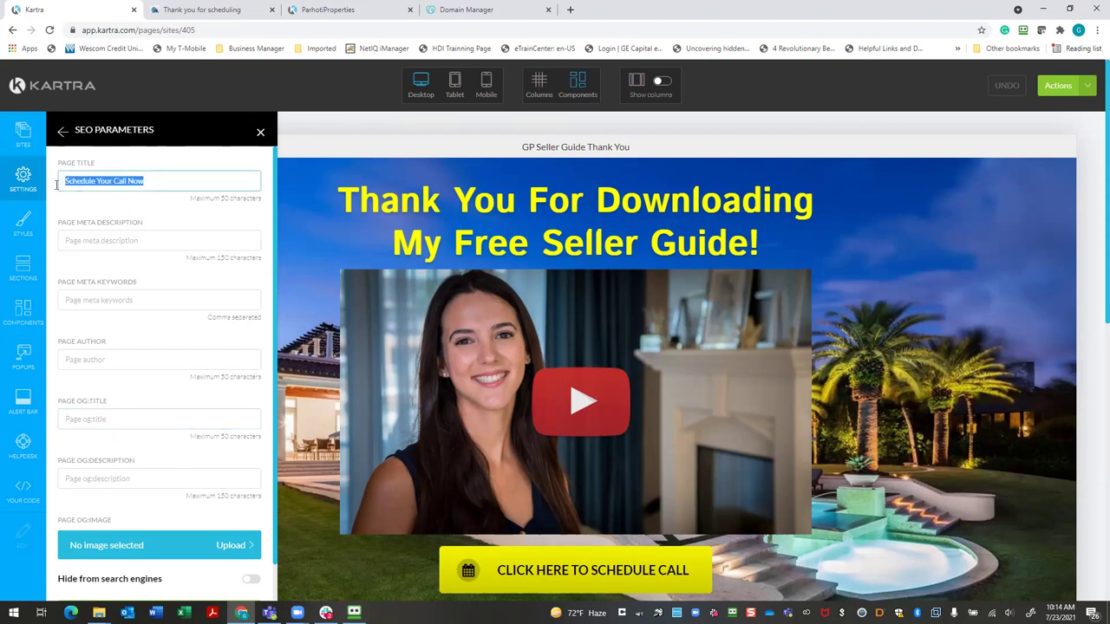
right_click(127, 183)
click(156, 231)
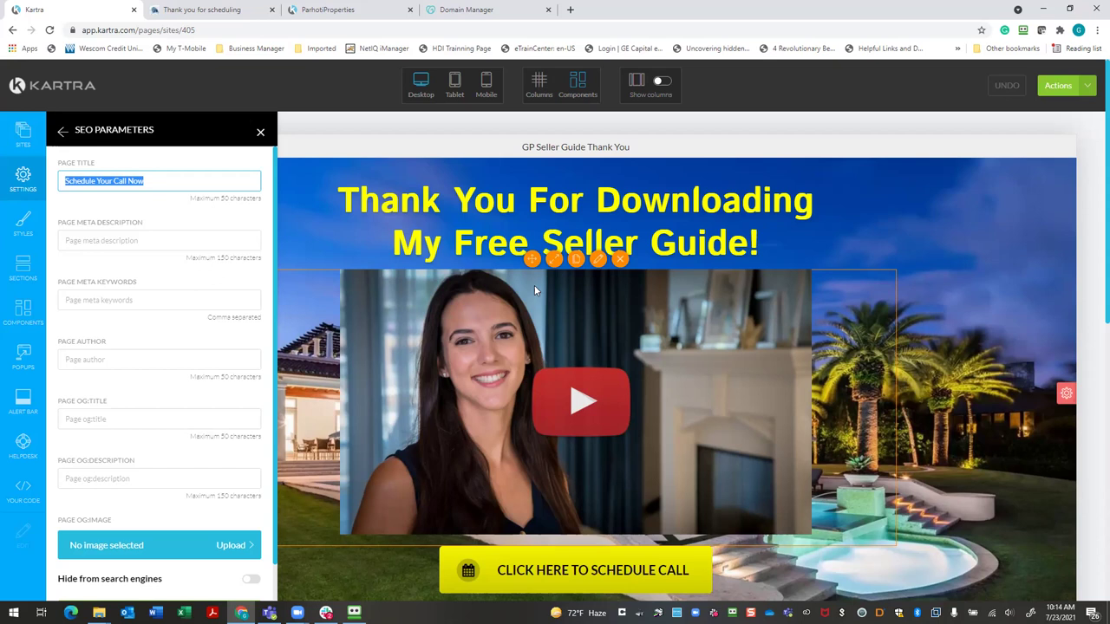
click(122, 421)
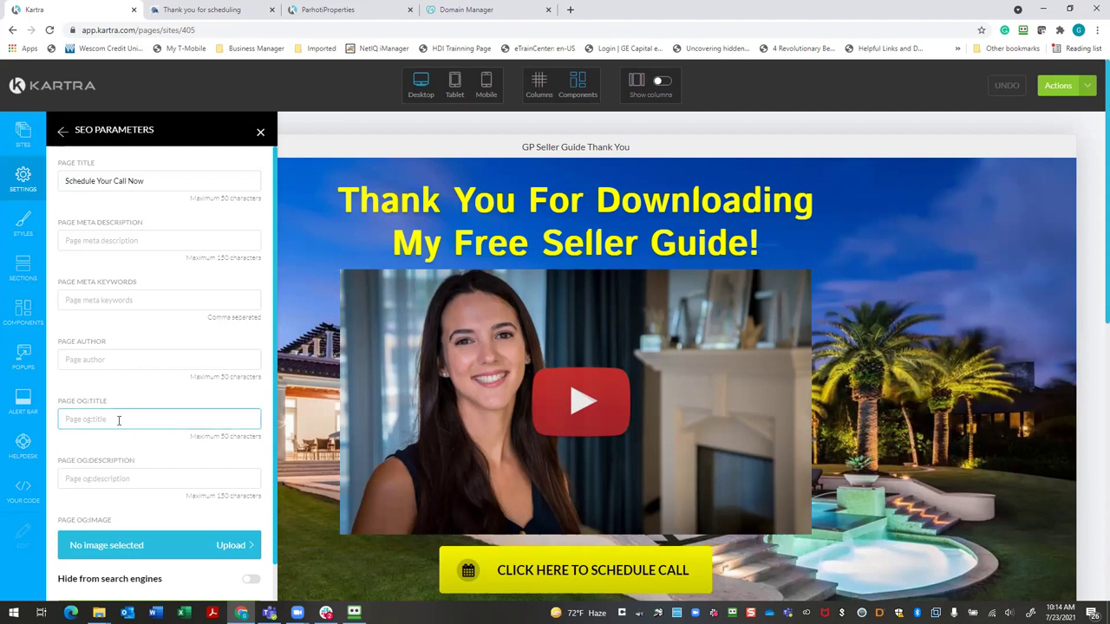
click(163, 181)
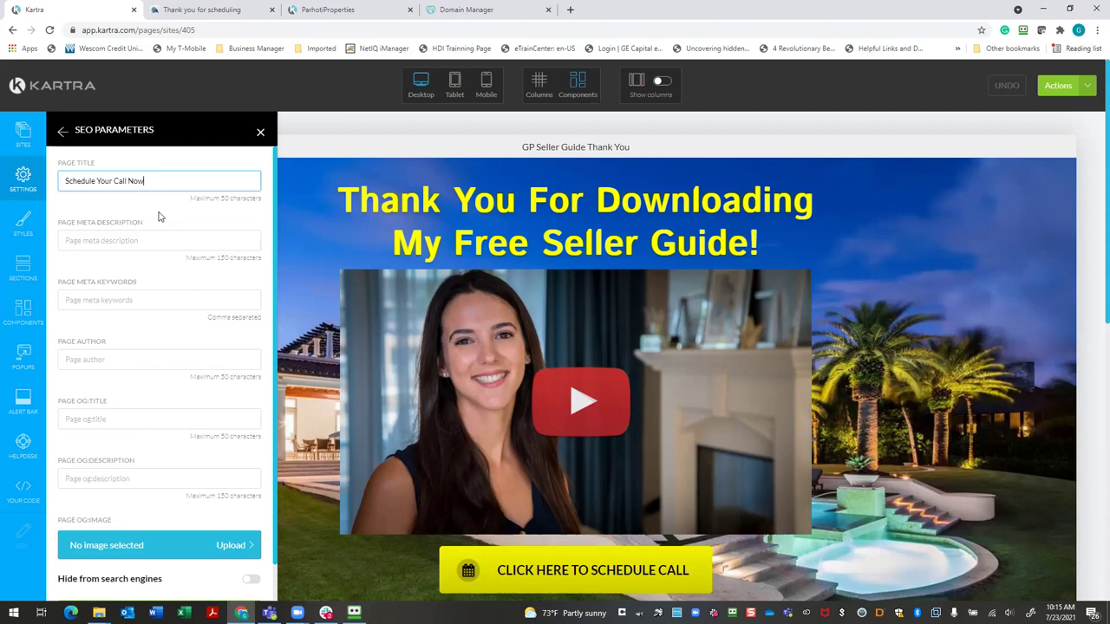
Apply the SEO parameters and return to the Page Settings sections list
scroll(145, 247, down, 1)
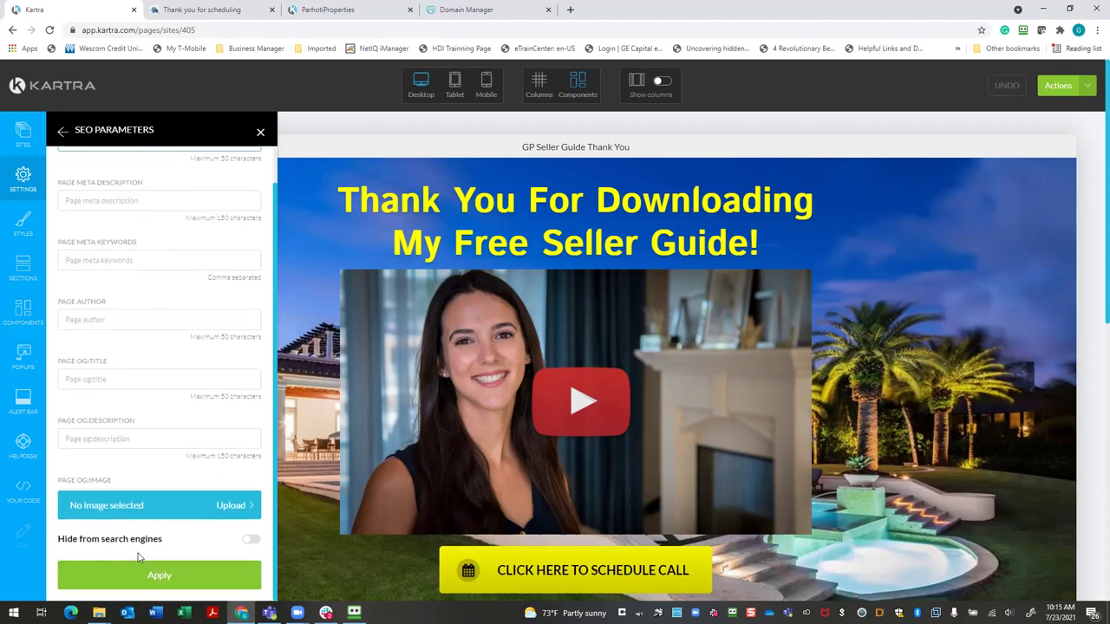
click(149, 580)
click(23, 180)
click(135, 183)
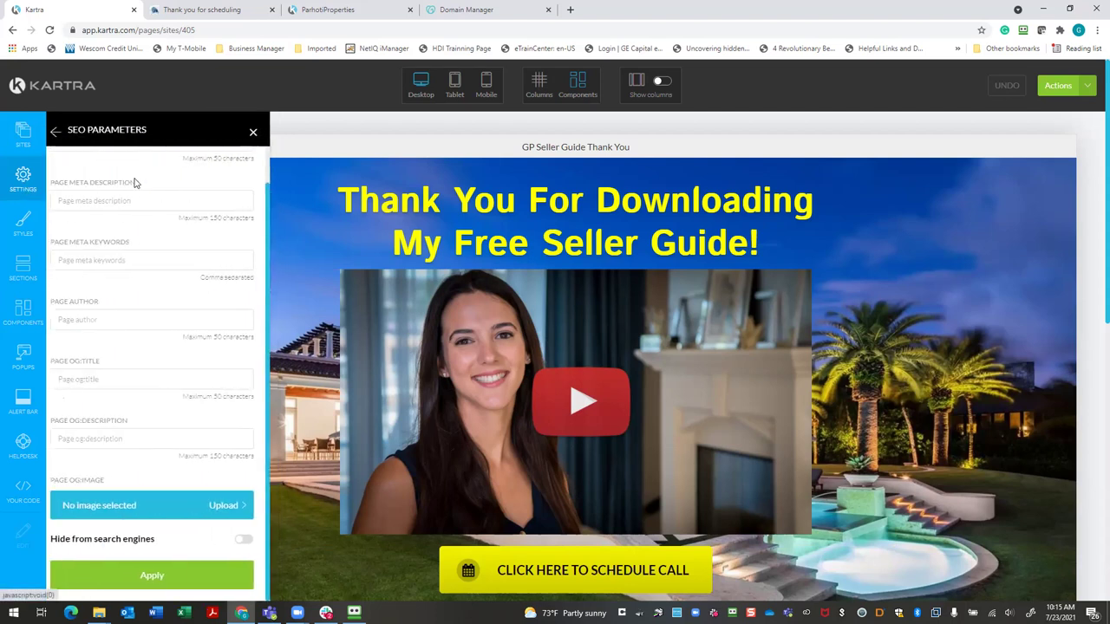
click(28, 189)
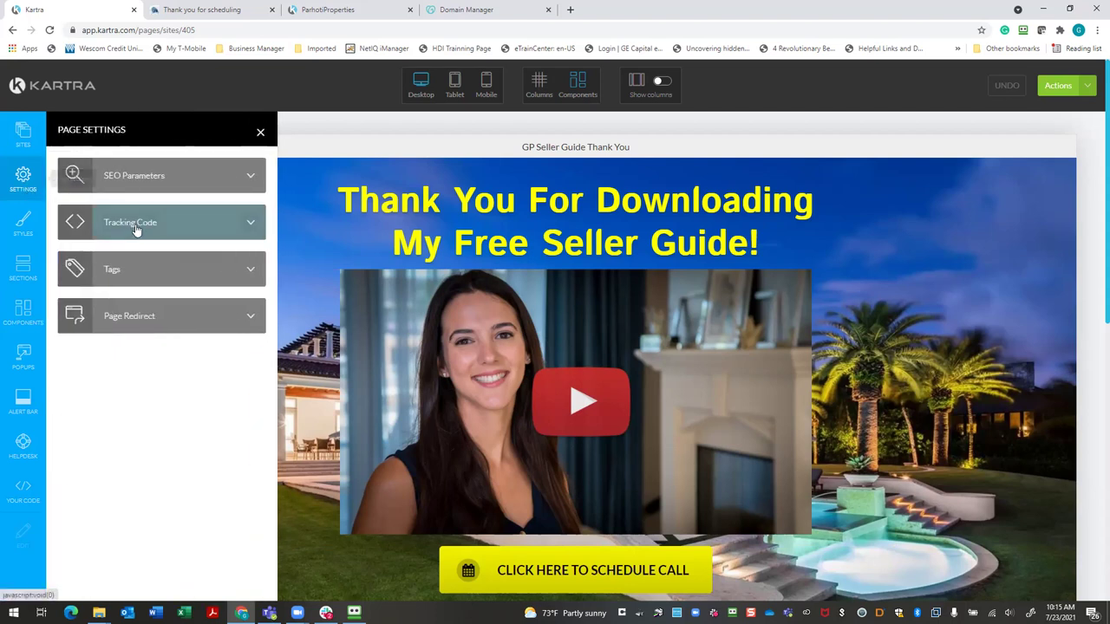
Look at Tracking Code, then browse section and Buttons templates, ending on the Components list
click(162, 226)
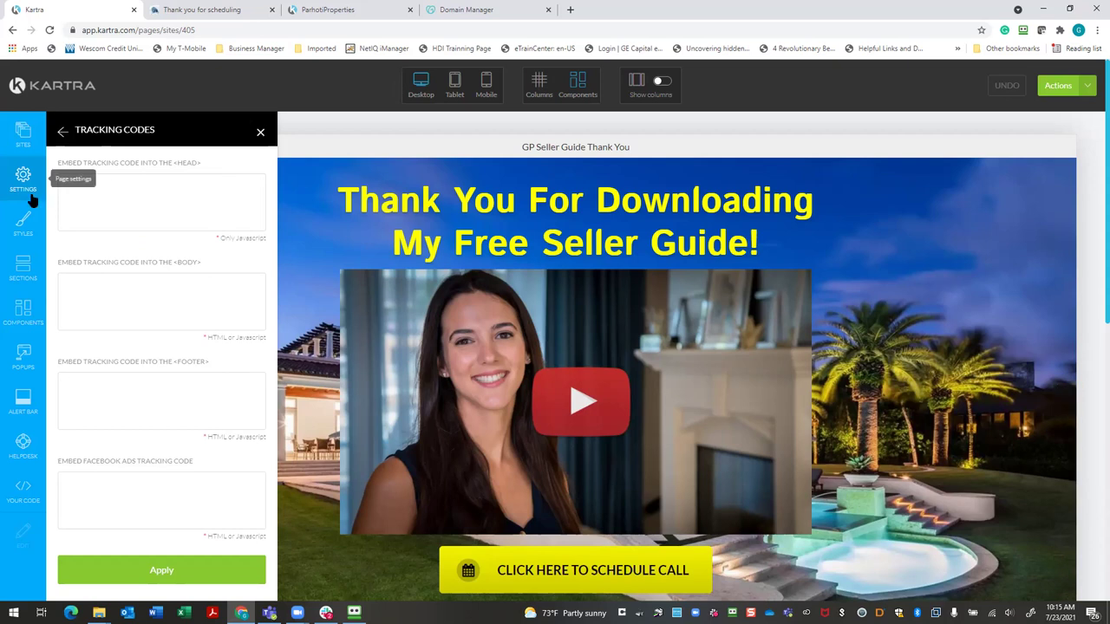
click(24, 276)
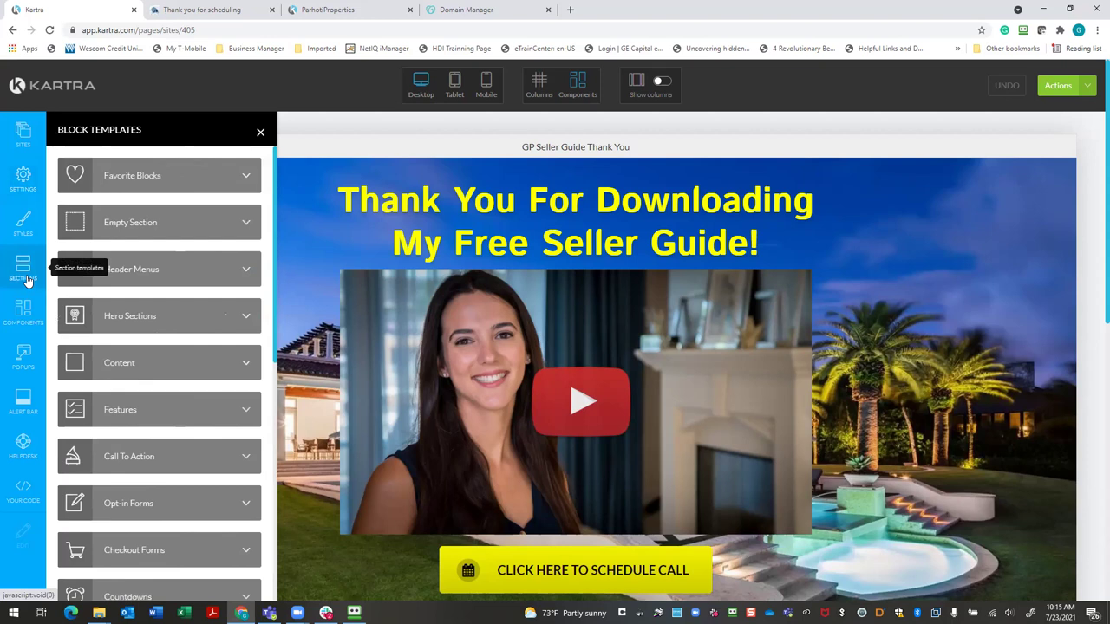
click(24, 312)
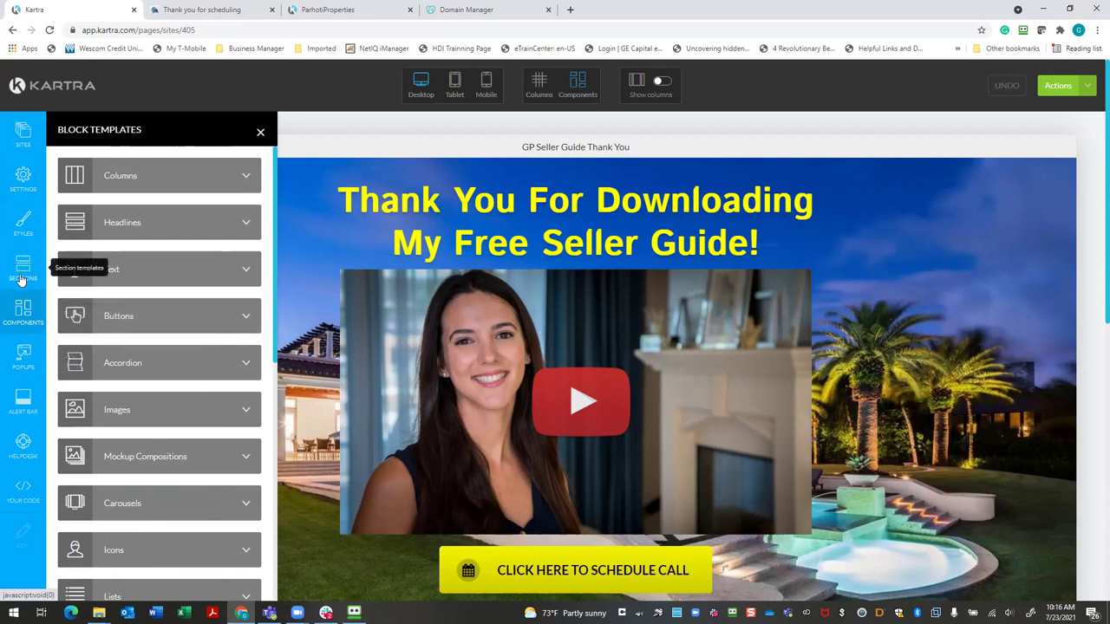
click(130, 316)
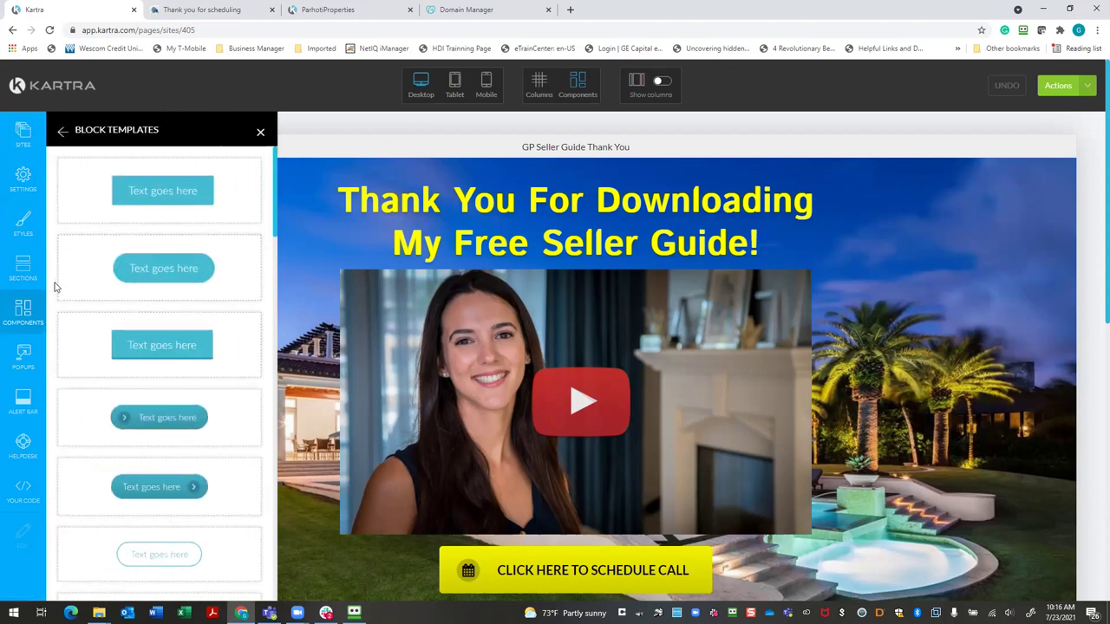
click(24, 273)
click(23, 312)
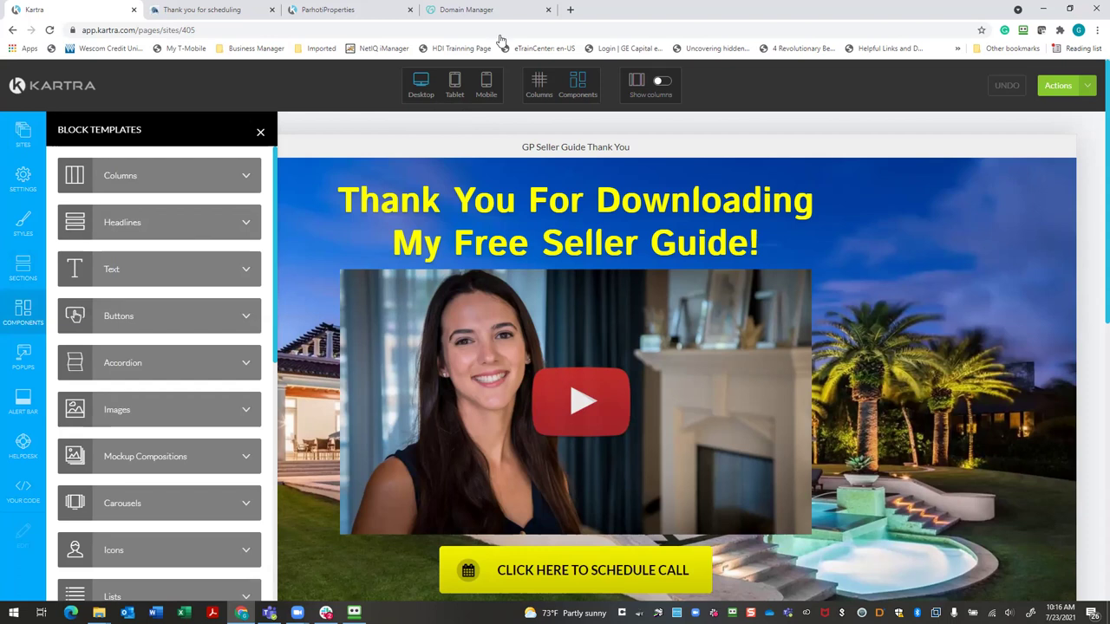
Close the Block Templates panel and review the Thank You page from headline to footer
click(260, 132)
scroll(258, 227, down, 5)
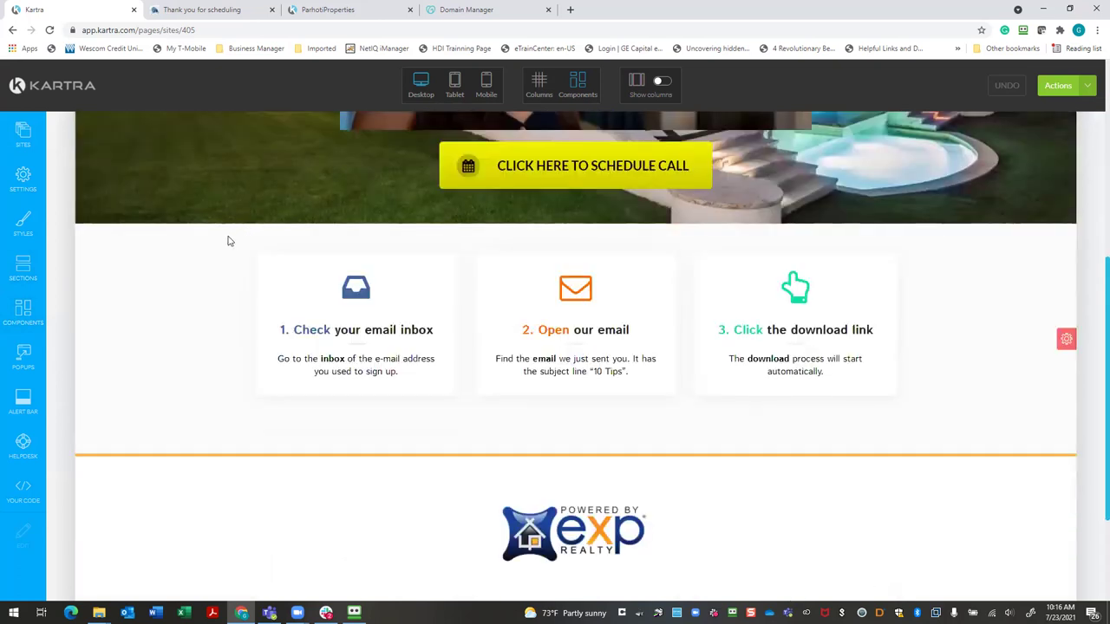
mouse_move(563, 527)
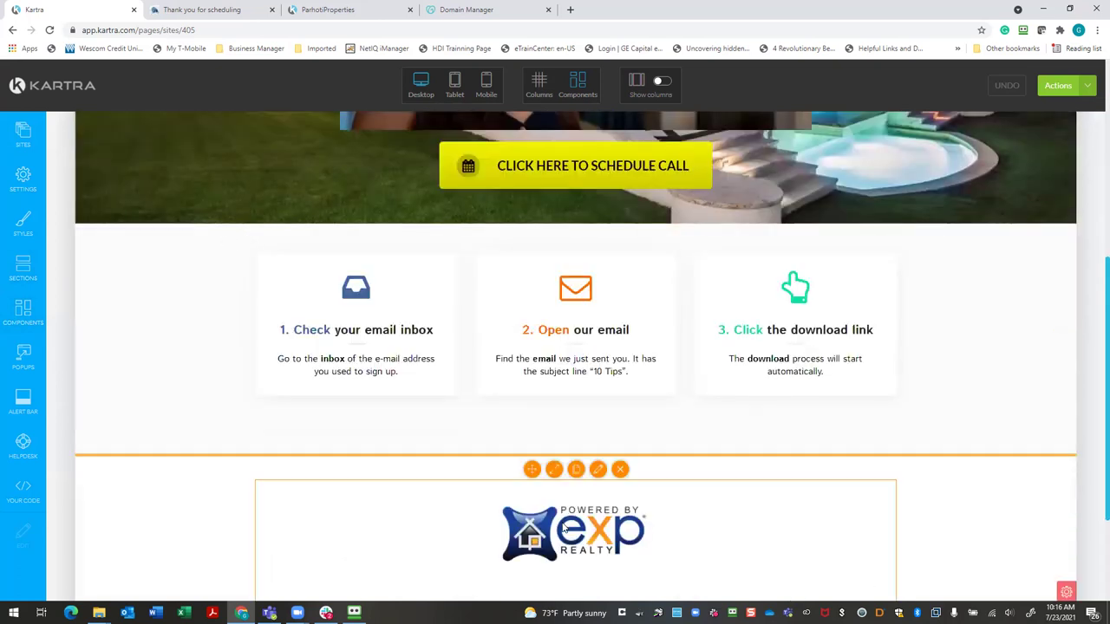
scroll(564, 528, down, 2)
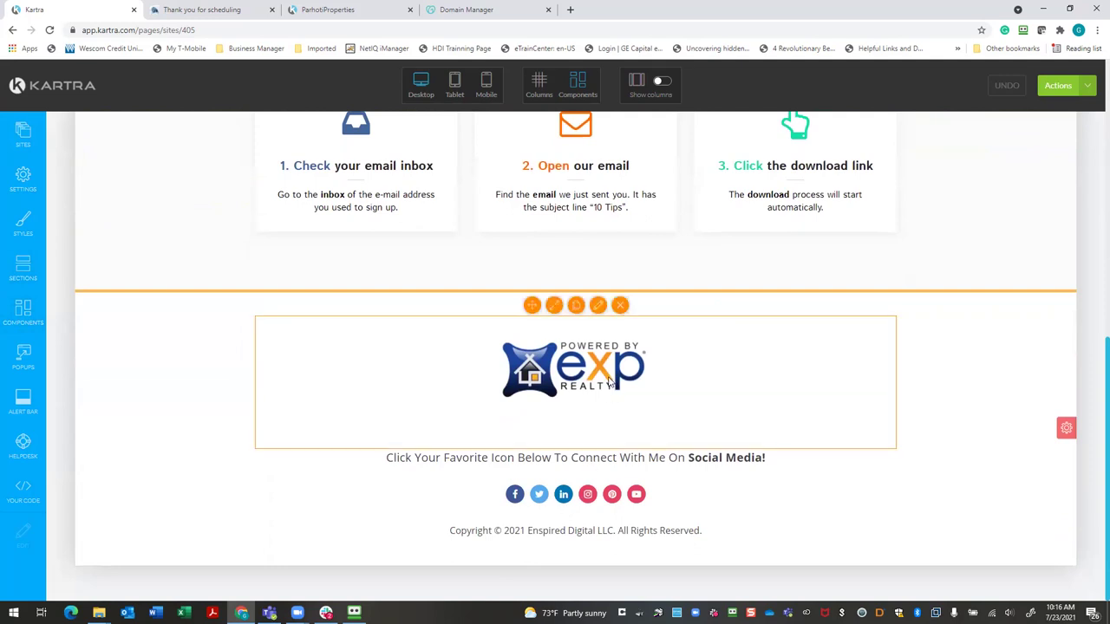
scroll(610, 382, up, 1)
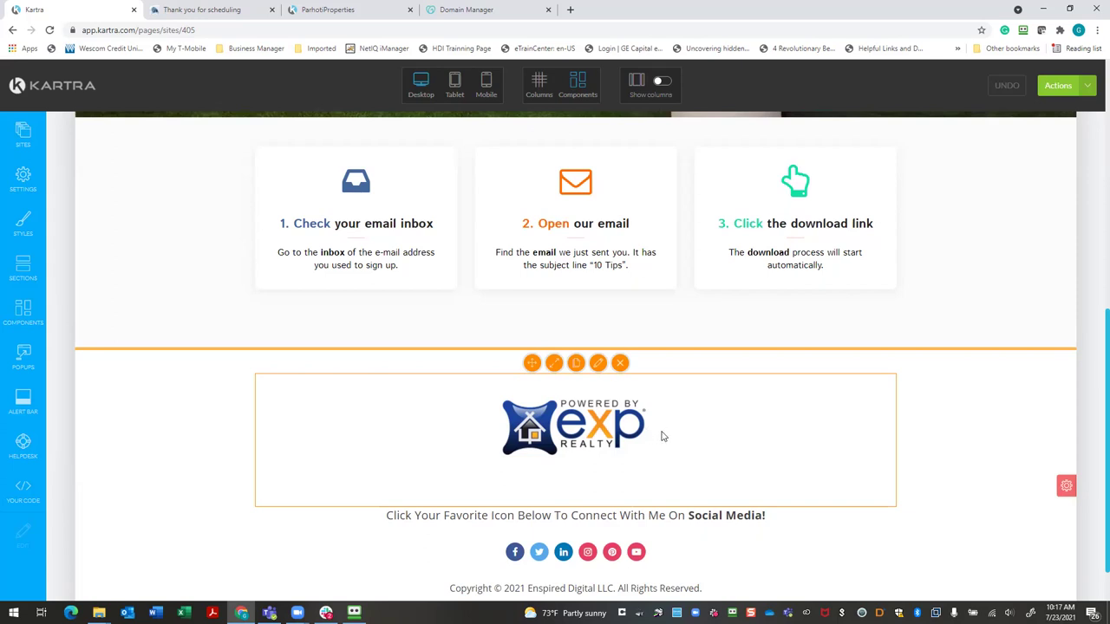
scroll(661, 436, up, 5)
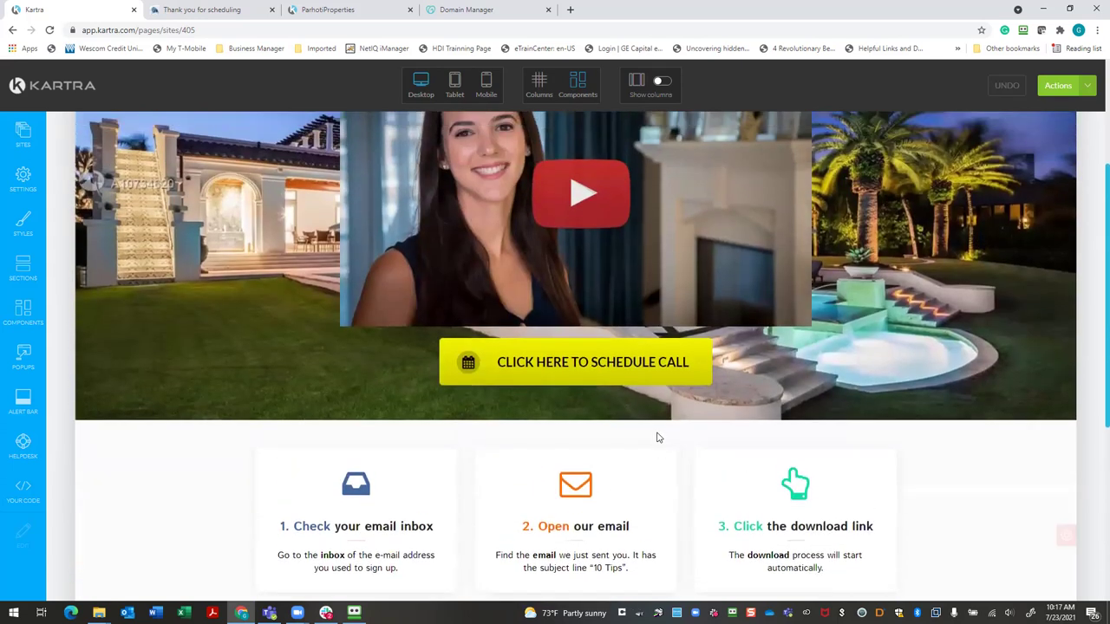
scroll(657, 437, down, 1)
scroll(658, 438, down, 3)
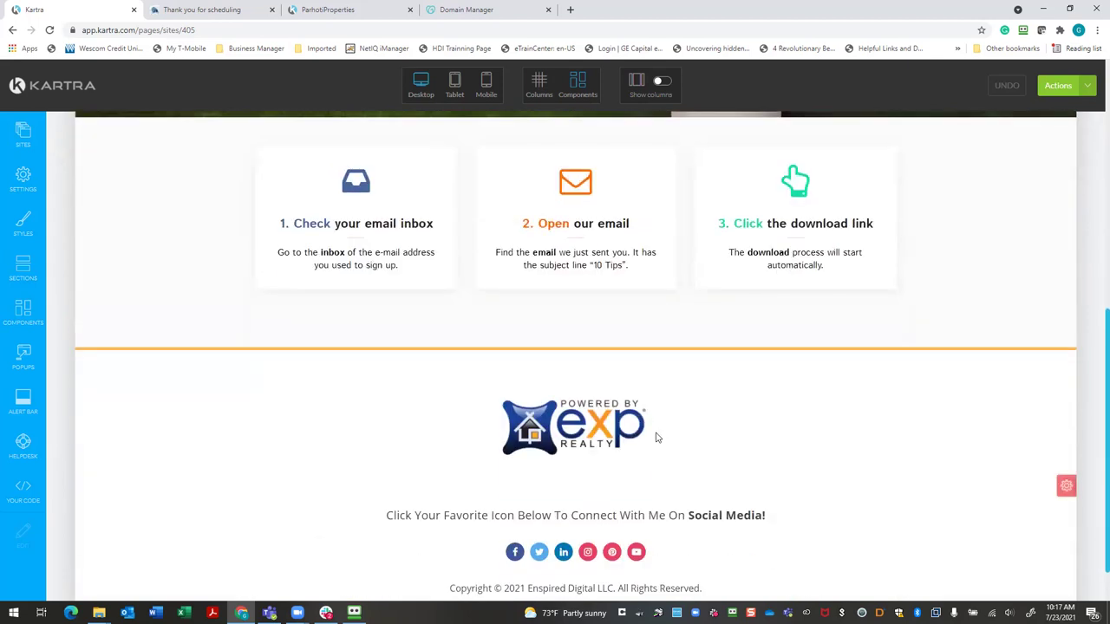
scroll(656, 438, up, 5)
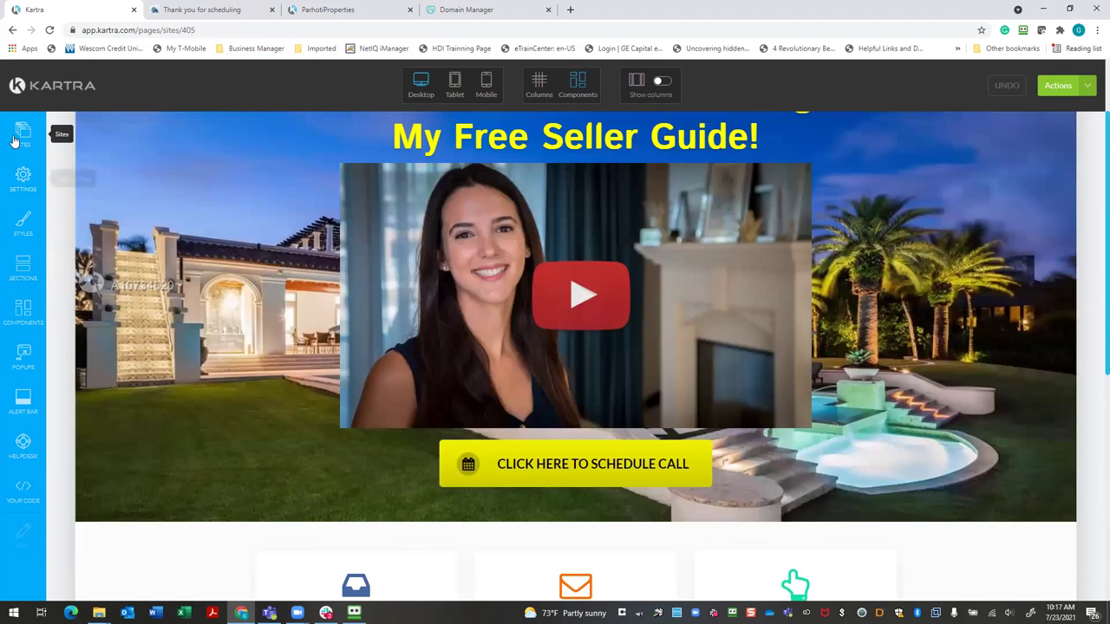
Browse the header menu section templates
click(23, 266)
click(230, 268)
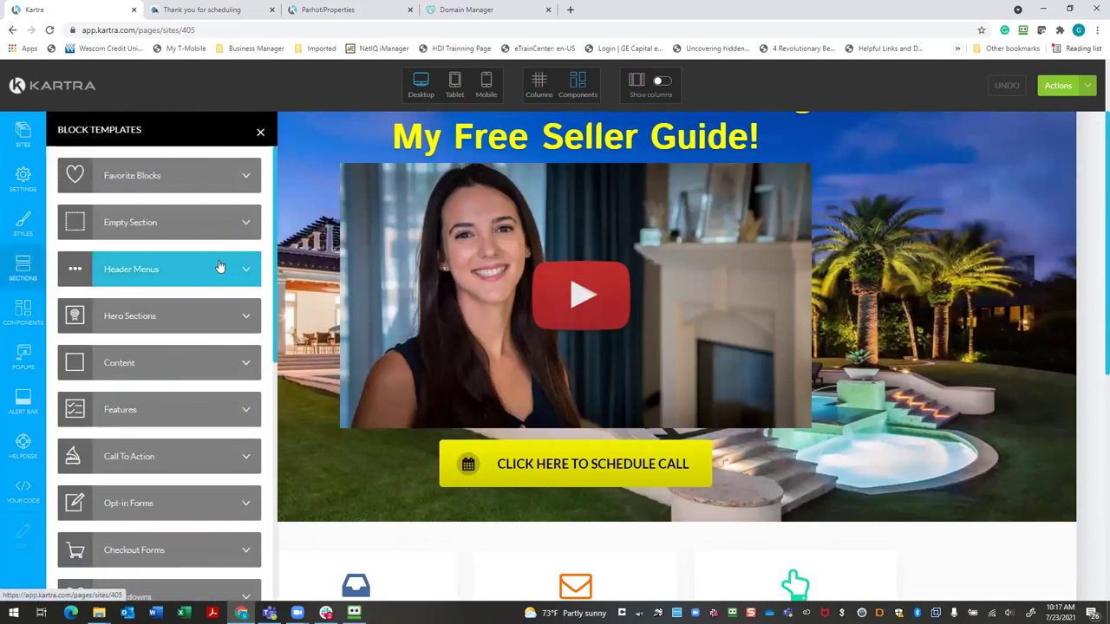
scroll(181, 353, down, 1)
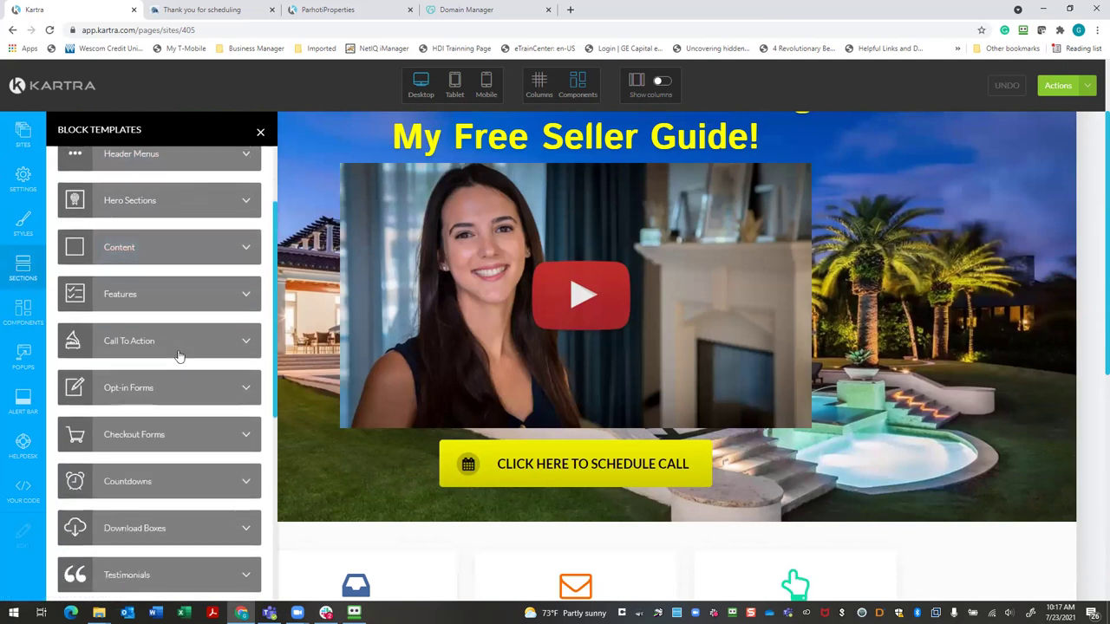
Switch to Components and scroll through the Videos templates with placeholder players
click(22, 317)
scroll(143, 356, down, 2)
click(231, 300)
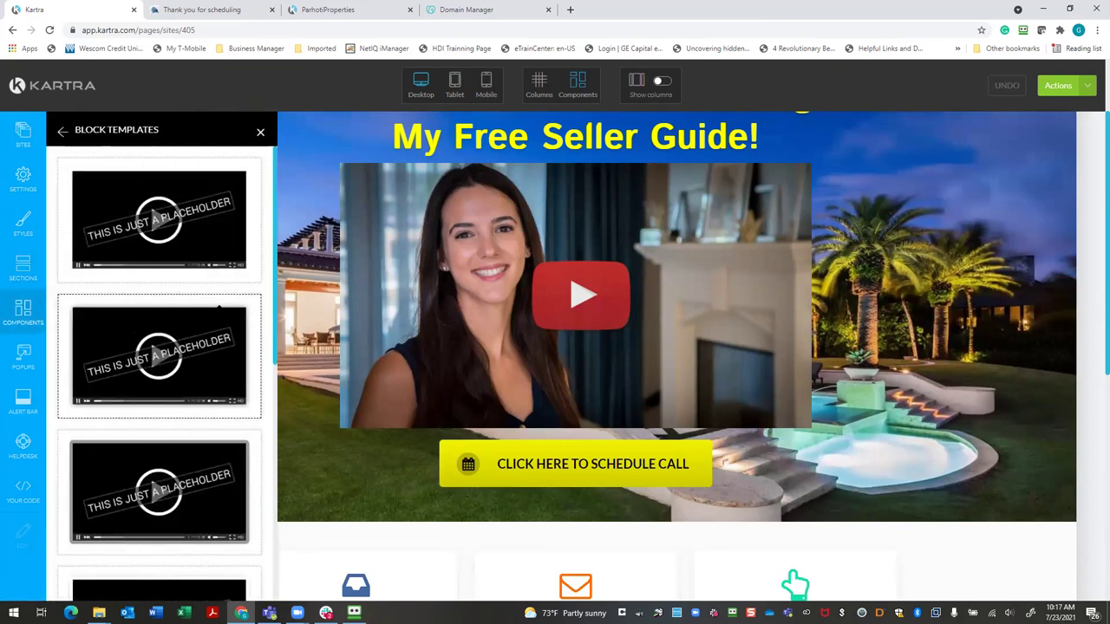
scroll(219, 308, down, 2)
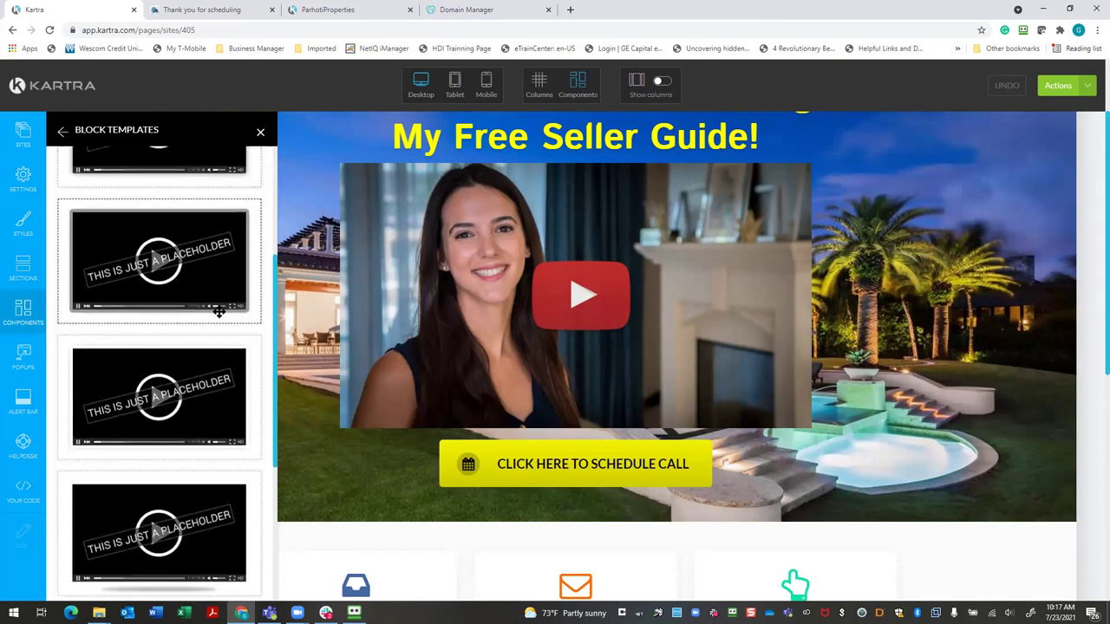
scroll(219, 313, down, 5)
scroll(209, 320, down, 1)
scroll(544, 358, down, 1)
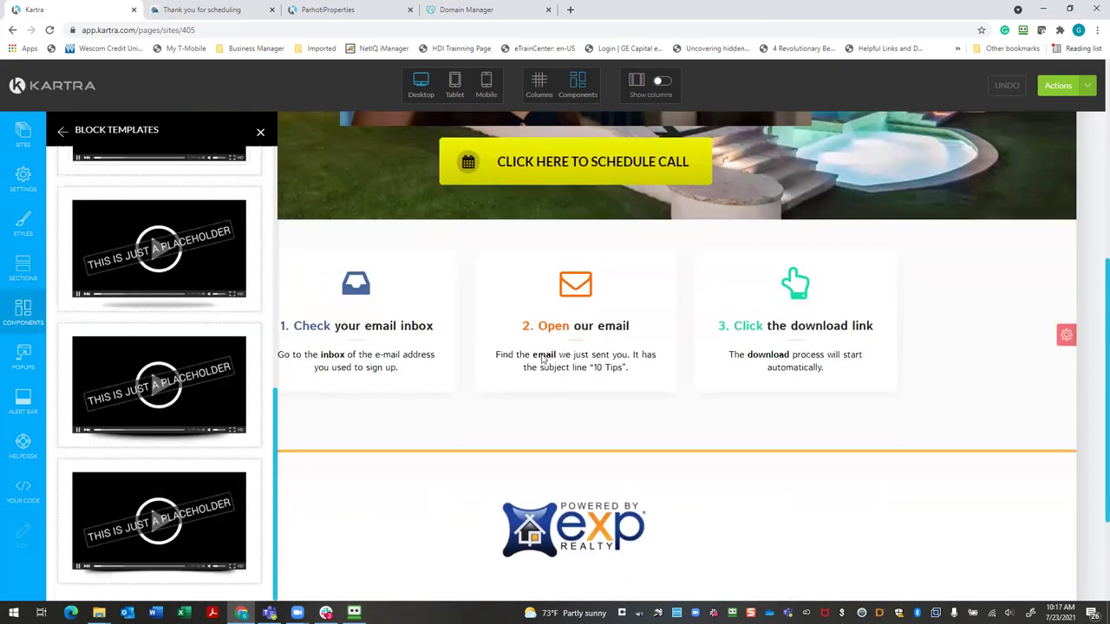
scroll(544, 358, down, 2)
scroll(503, 355, up, 7)
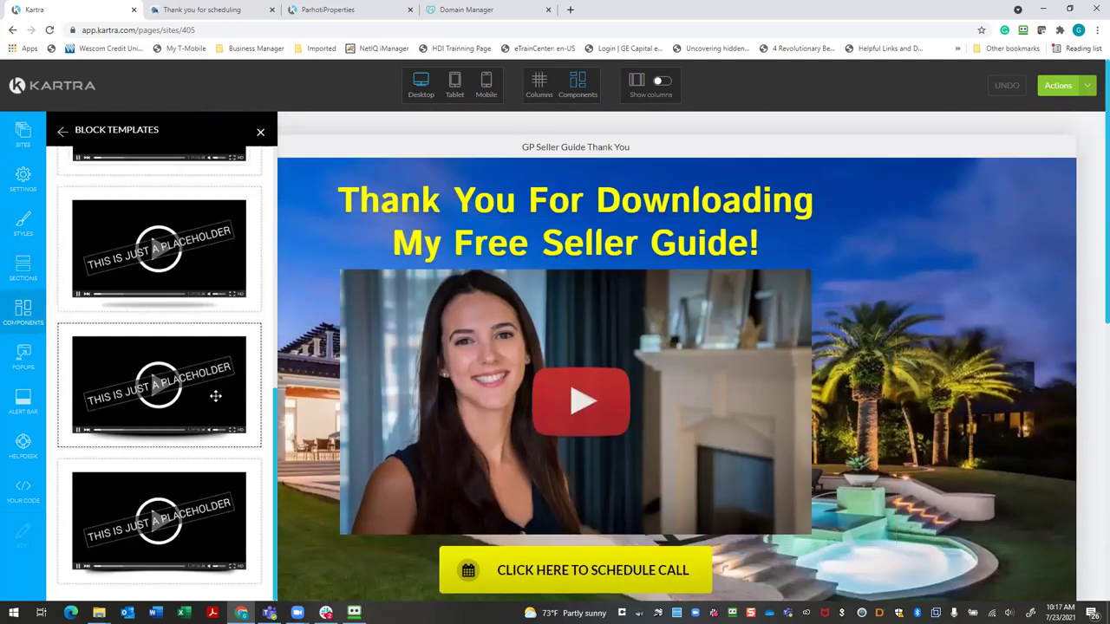
scroll(215, 396, down, 1)
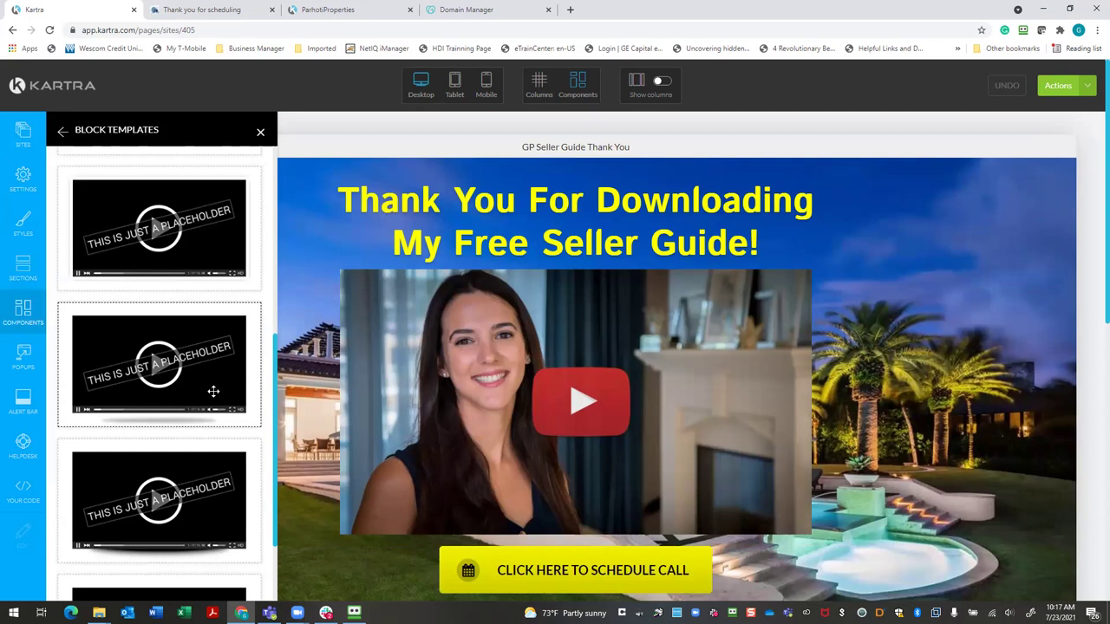
Drag a video block template onto the page just under the heading
drag(213, 391, 68, 305)
drag(109, 328, 54, 300)
drag(129, 344, 381, 330)
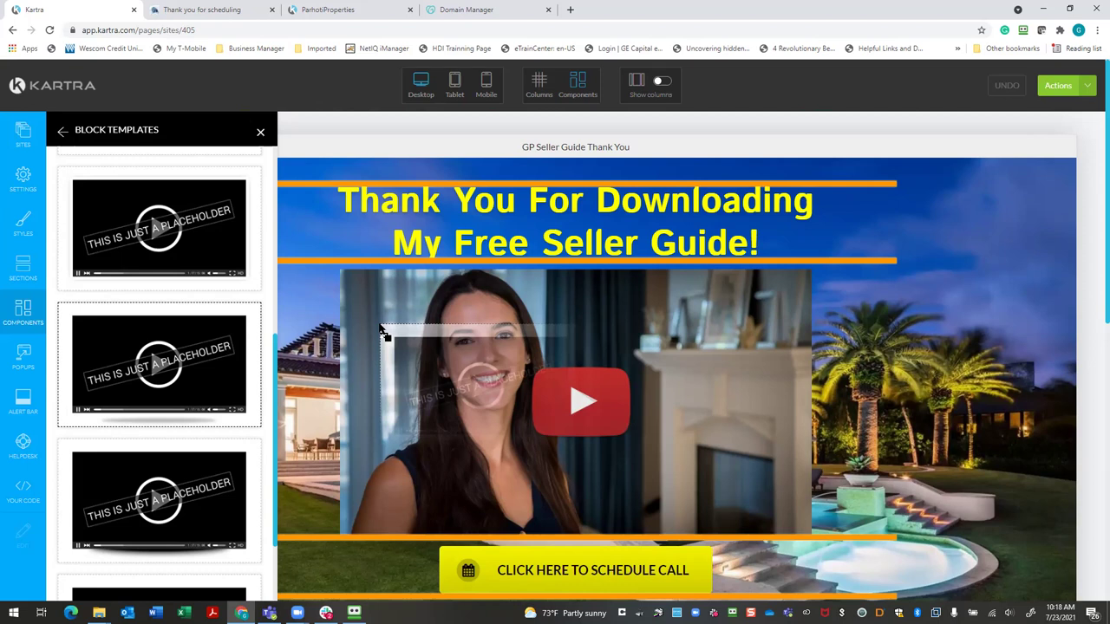
drag(379, 327, 371, 263)
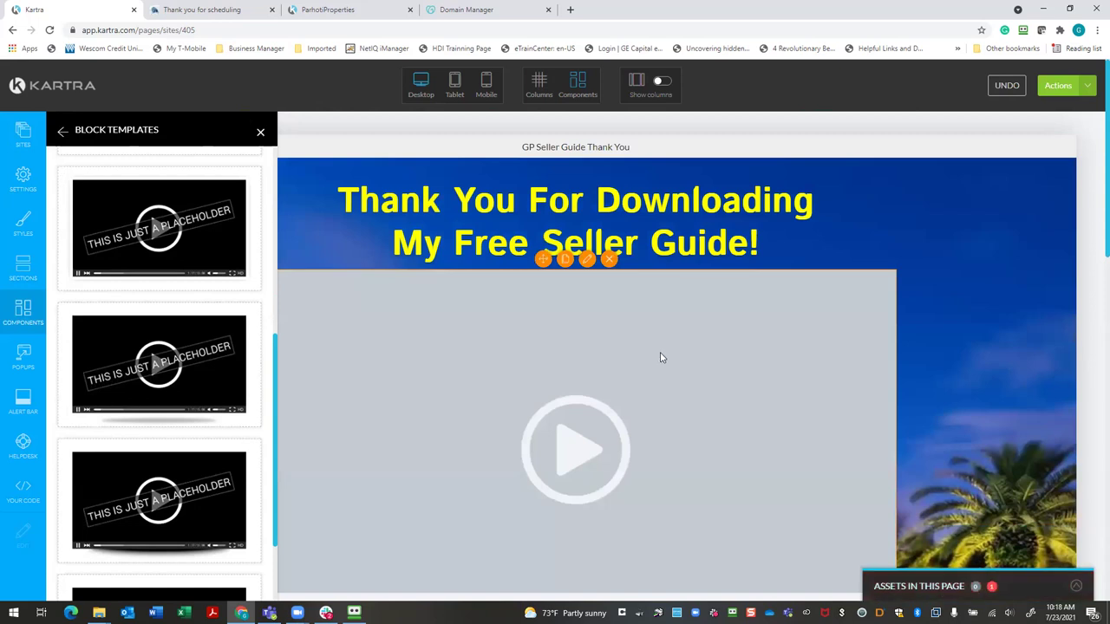
scroll(659, 356, down, 1)
scroll(649, 359, down, 1)
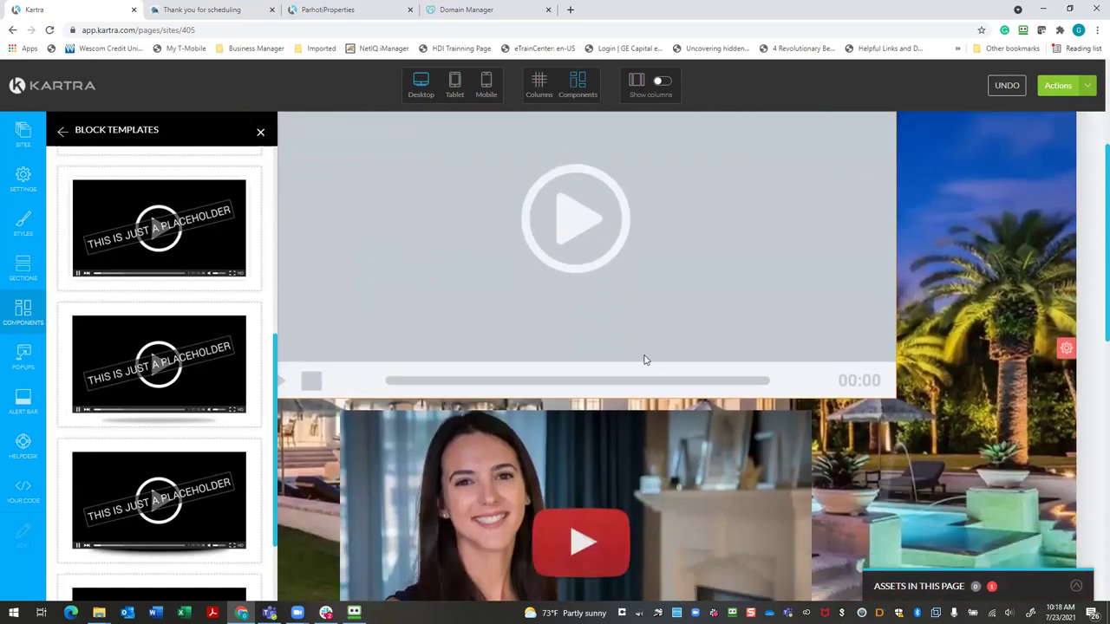
Close the templates panel and delete the old YouTube video thumbnail
click(260, 135)
scroll(581, 439, up, 1)
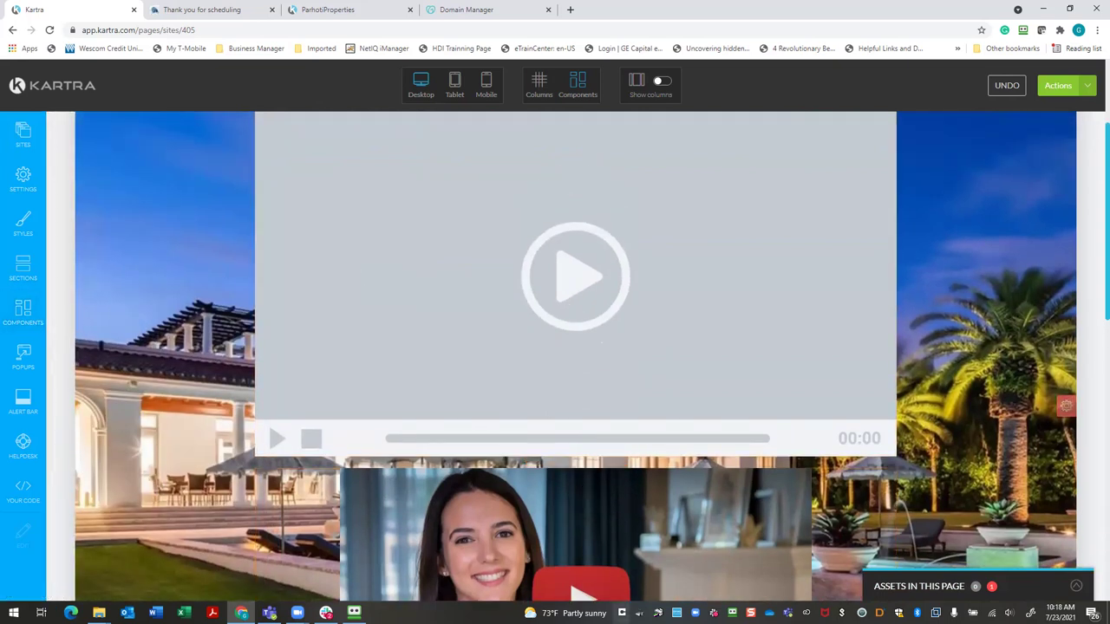
mouse_move(632, 536)
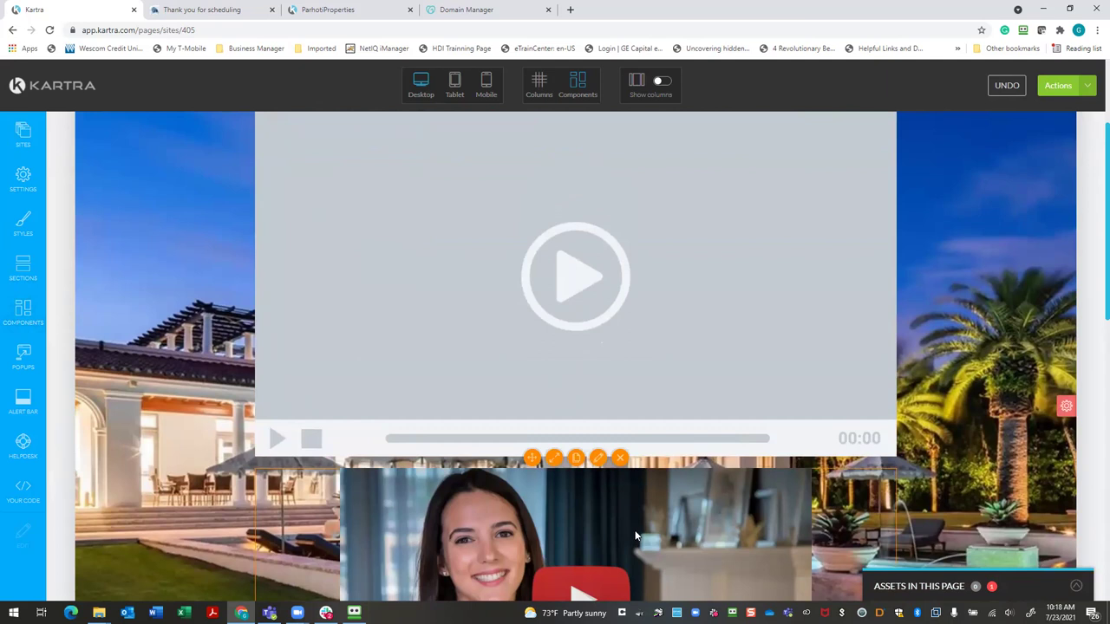
scroll(636, 536, down, 3)
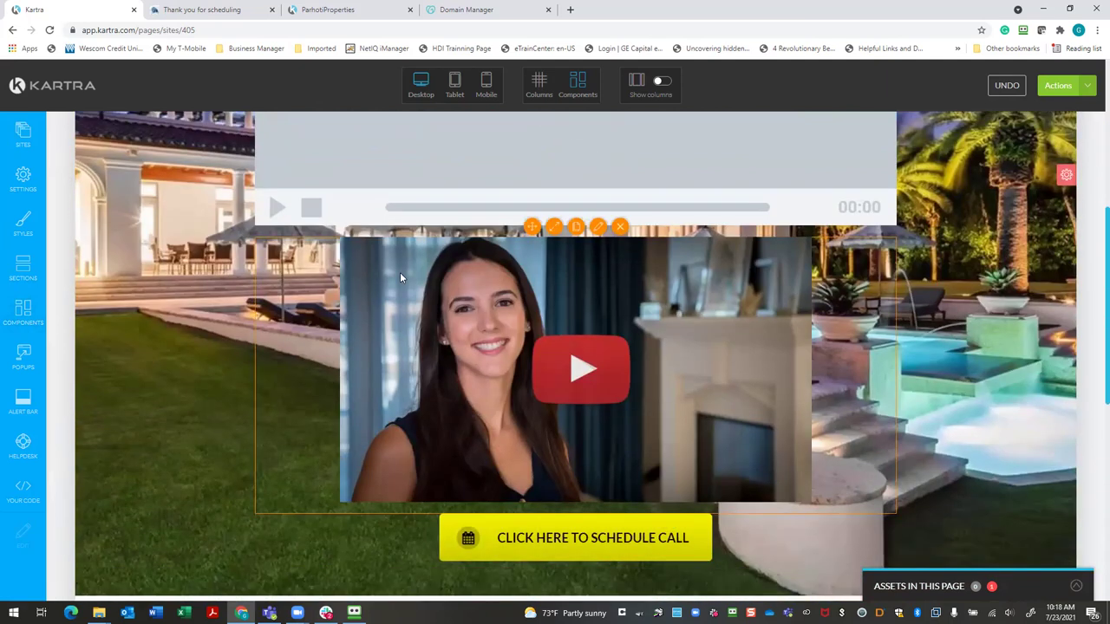
click(621, 229)
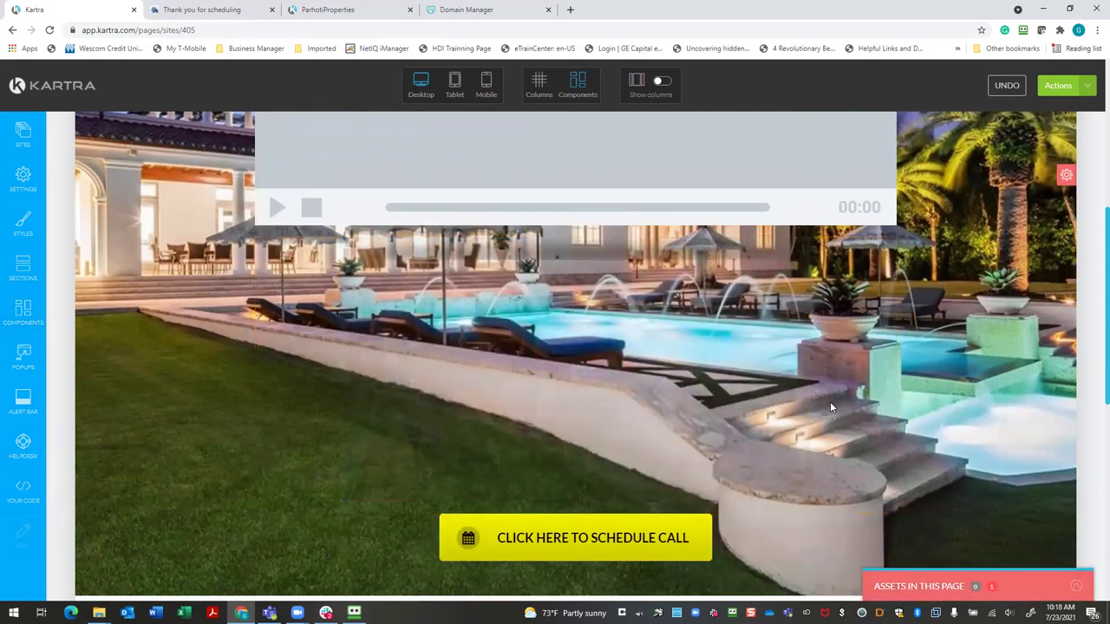
scroll(810, 411, up, 2)
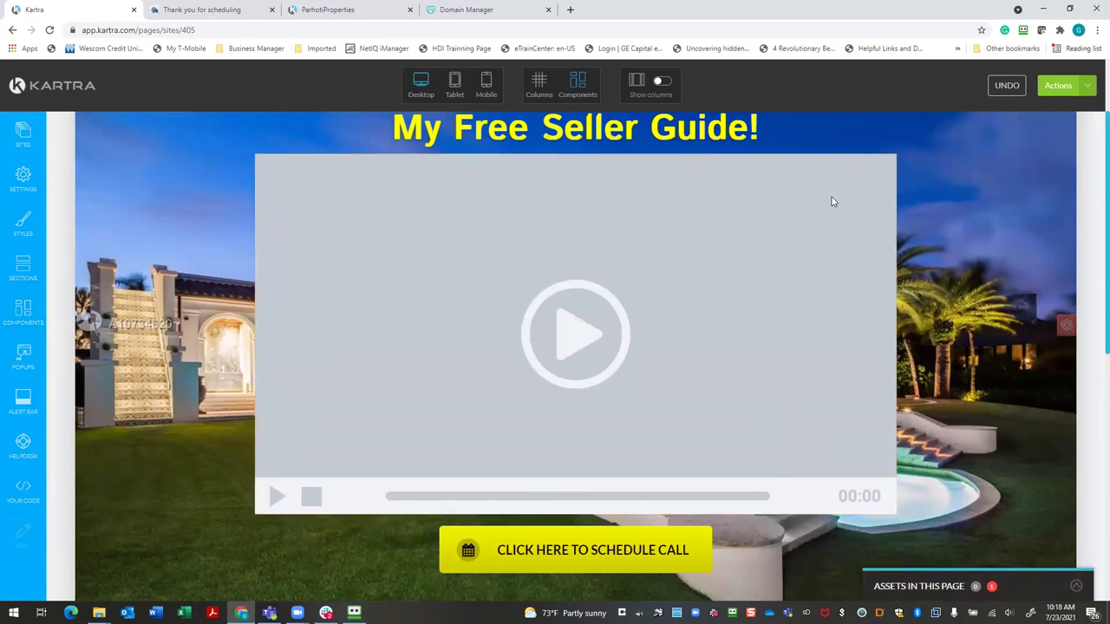
scroll(641, 178, up, 2)
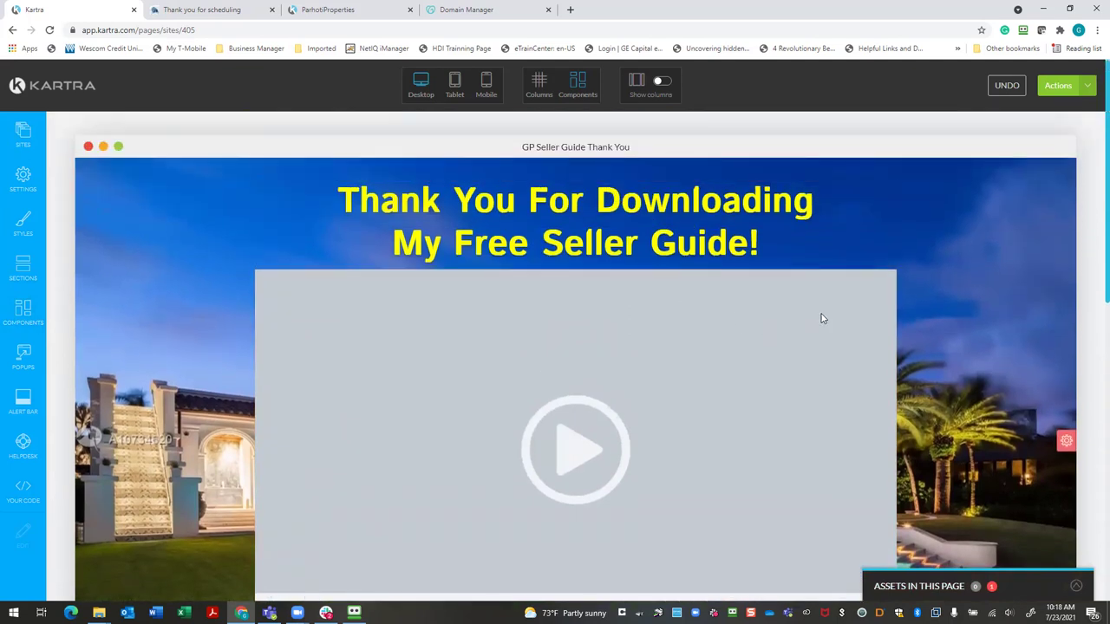
Set the video block to category Seller Guide, video "Seller Guide Thank you Video", and close Configuration
click(587, 260)
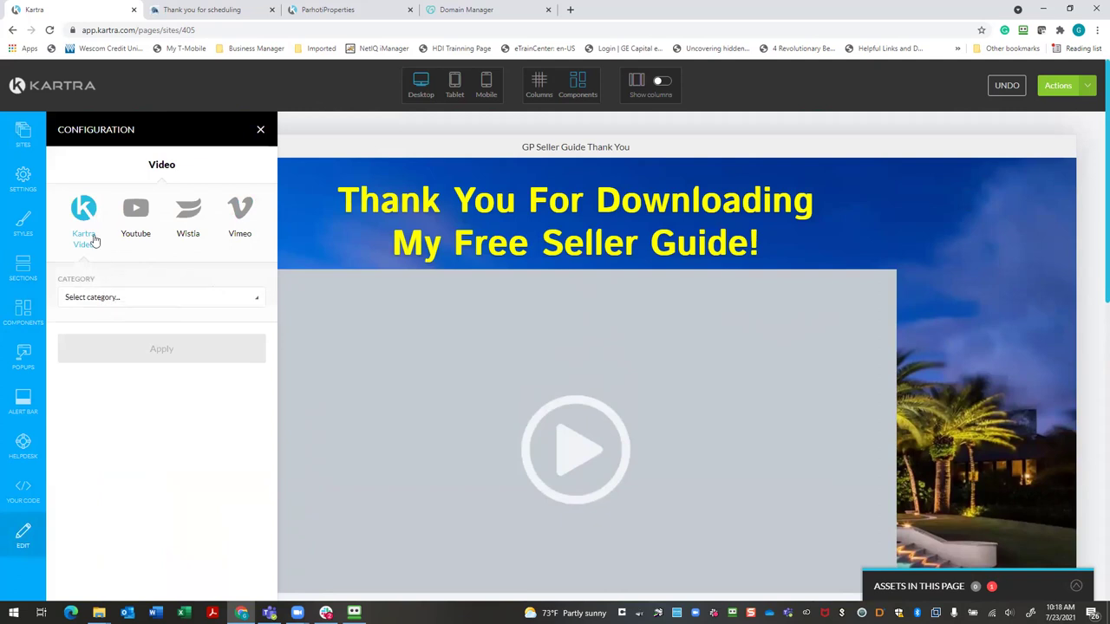
click(95, 298)
click(98, 360)
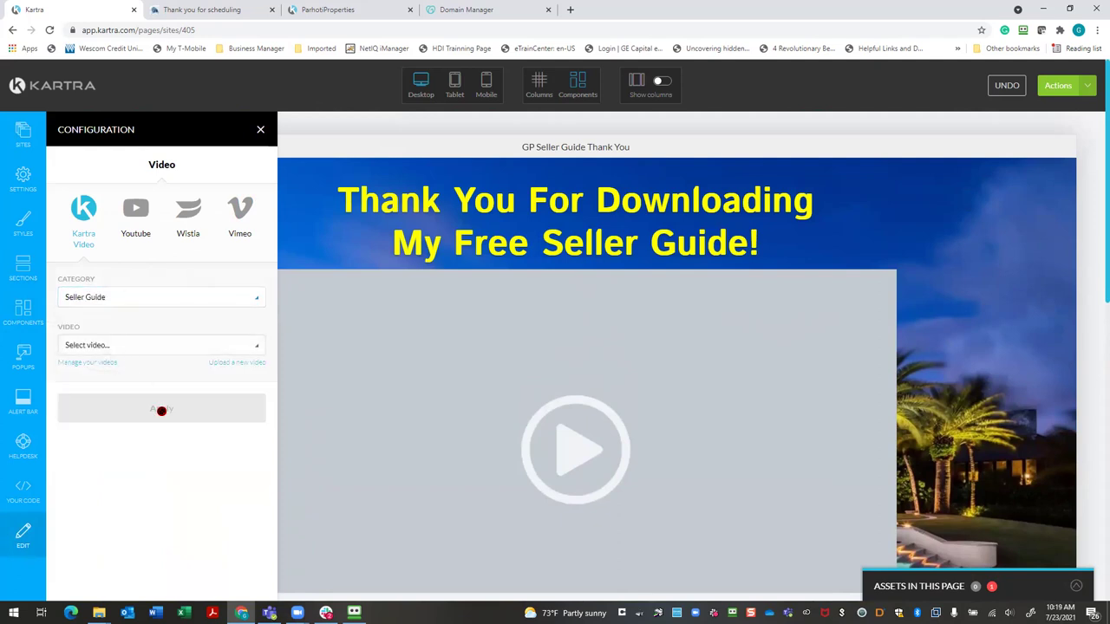
click(188, 351)
click(149, 393)
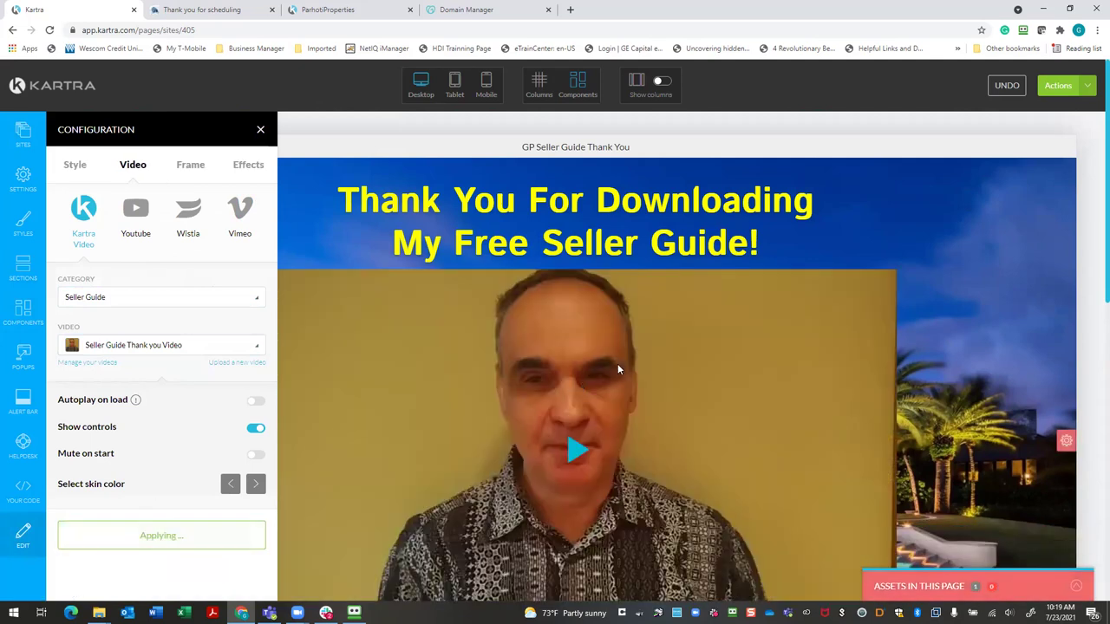
scroll(621, 368, down, 2)
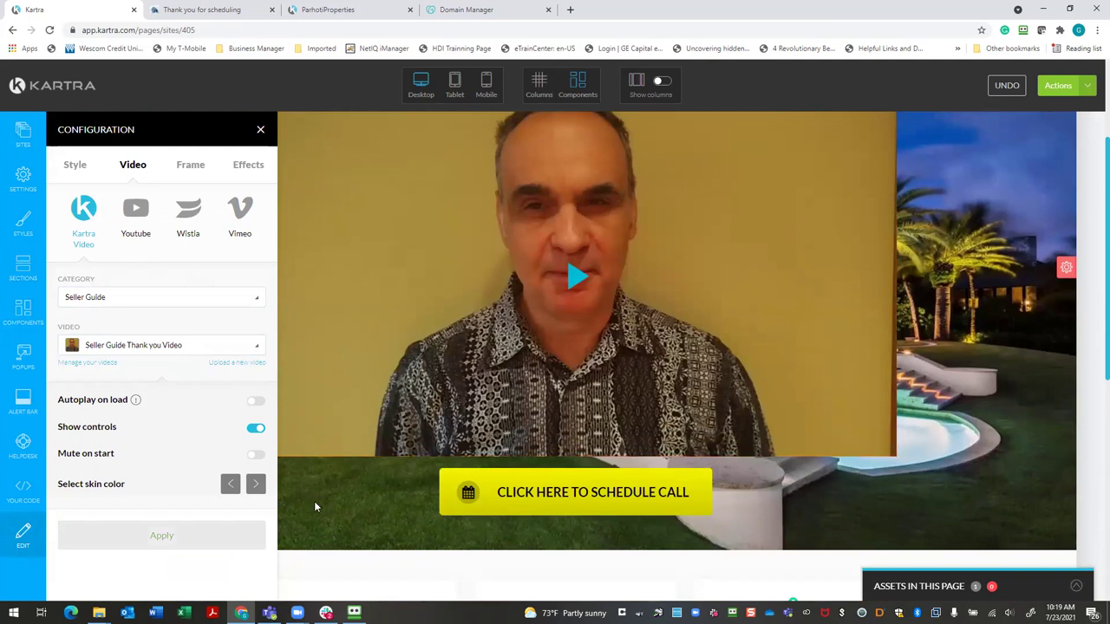
click(261, 130)
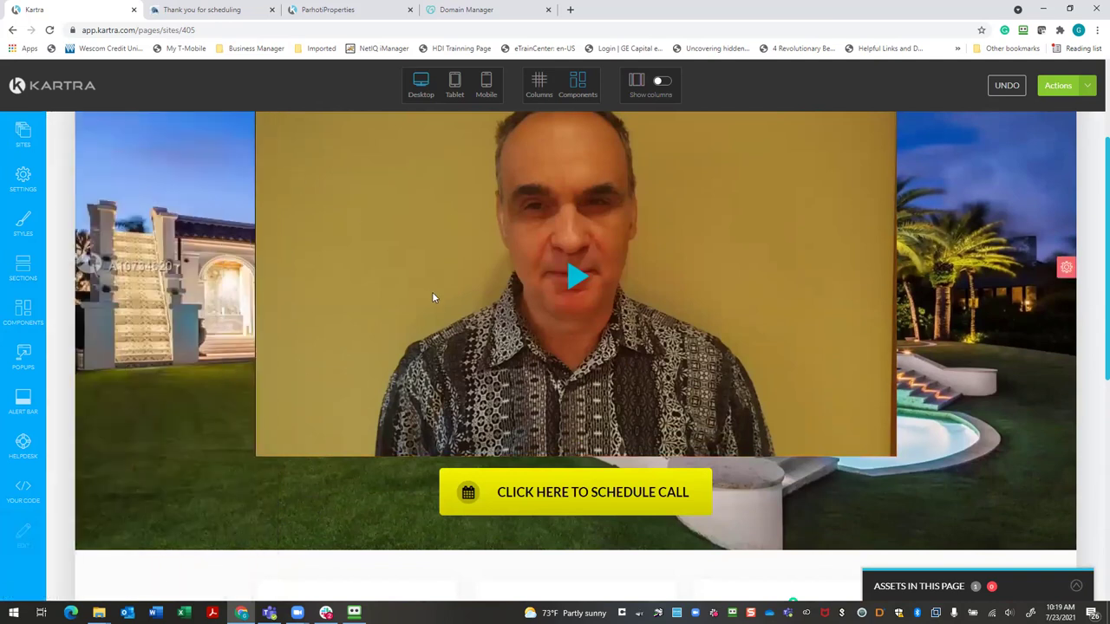
scroll(432, 291, up, 2)
scroll(428, 305, down, 2)
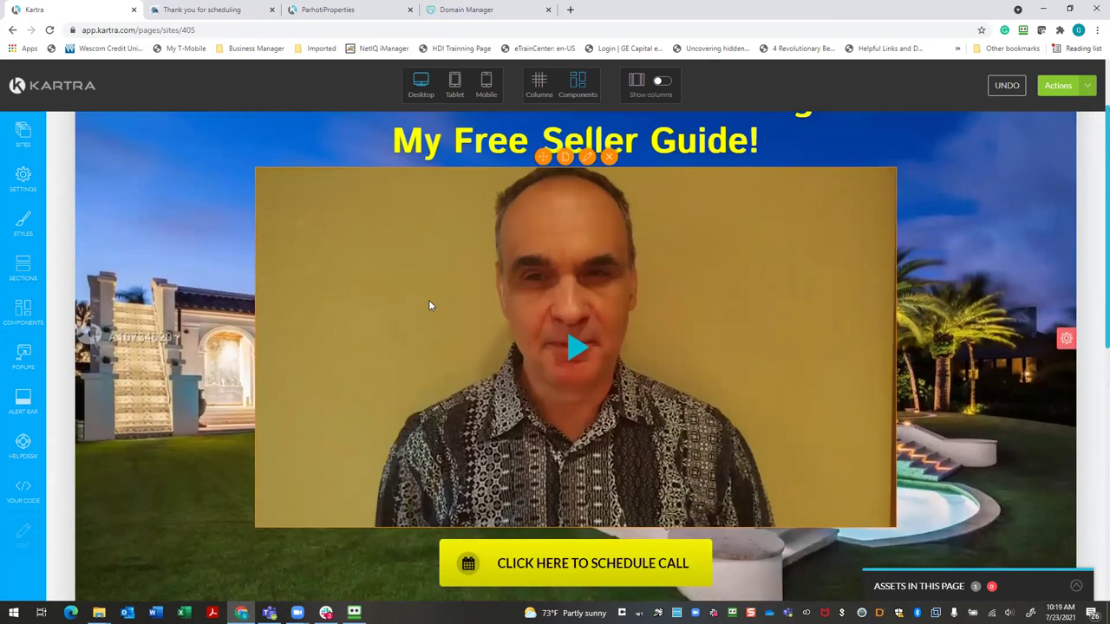
scroll(428, 304, up, 3)
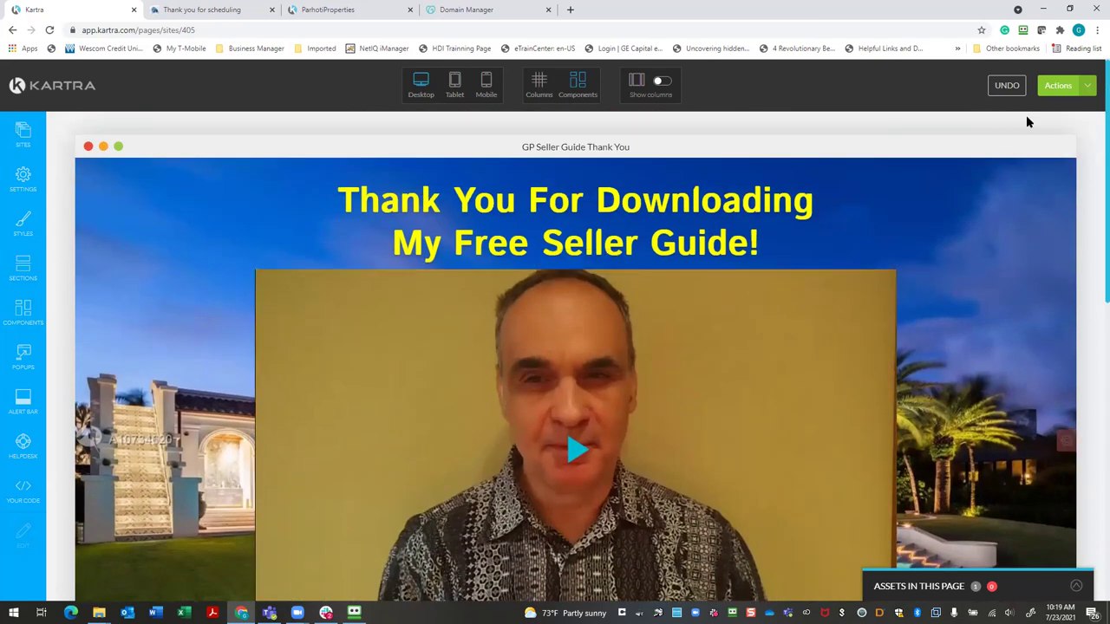
Save the page's progress from Actions, then choose Actions > Publish live
click(1065, 89)
click(1017, 133)
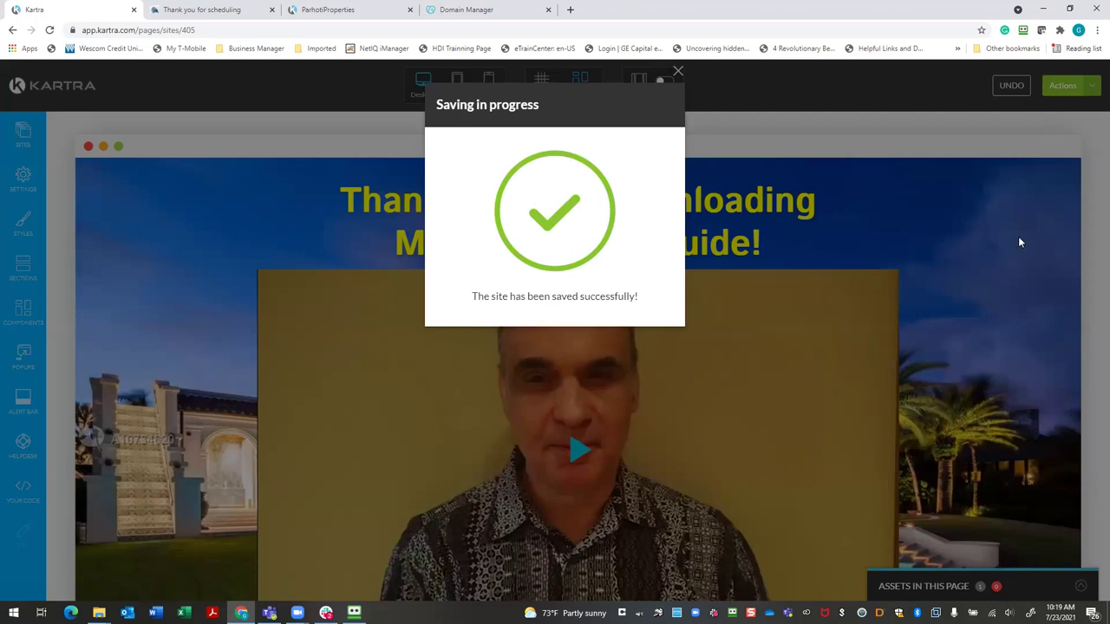
click(678, 71)
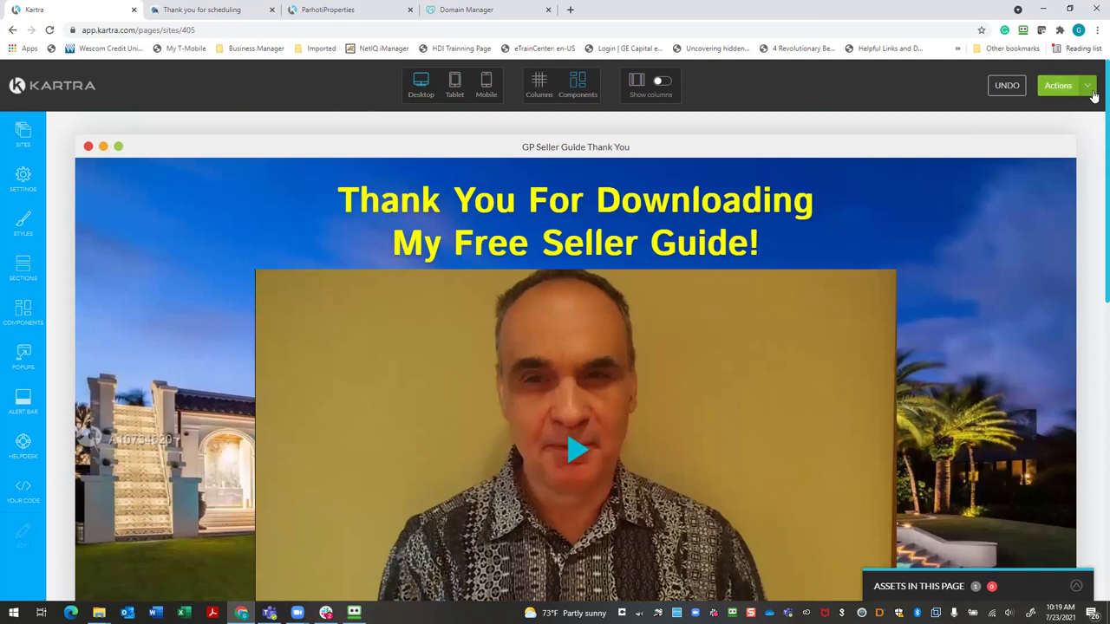
click(1091, 88)
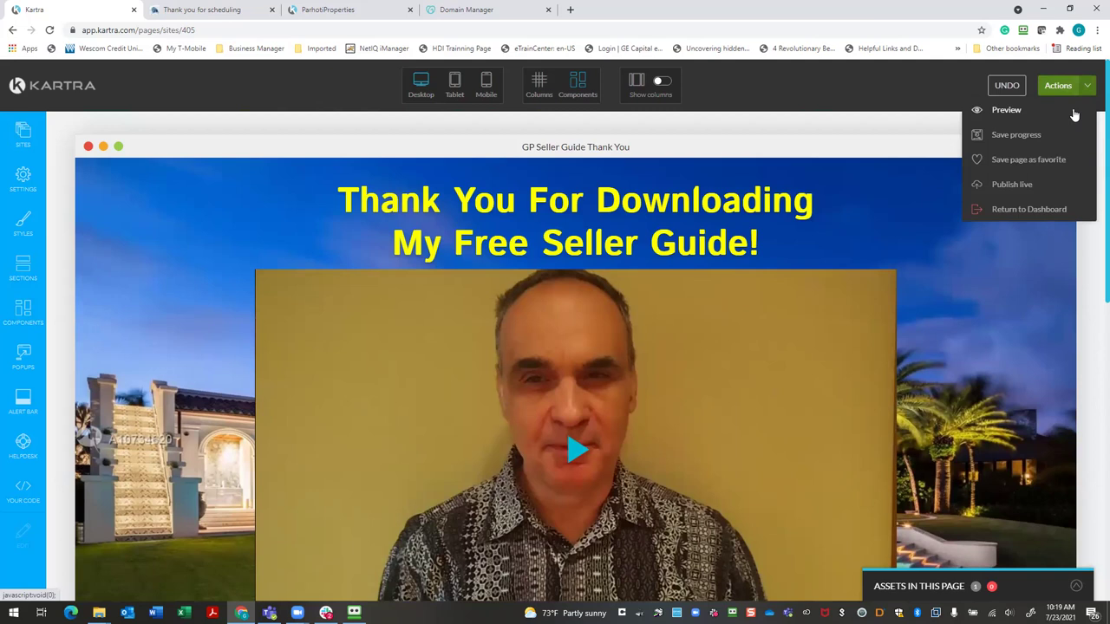
click(1025, 185)
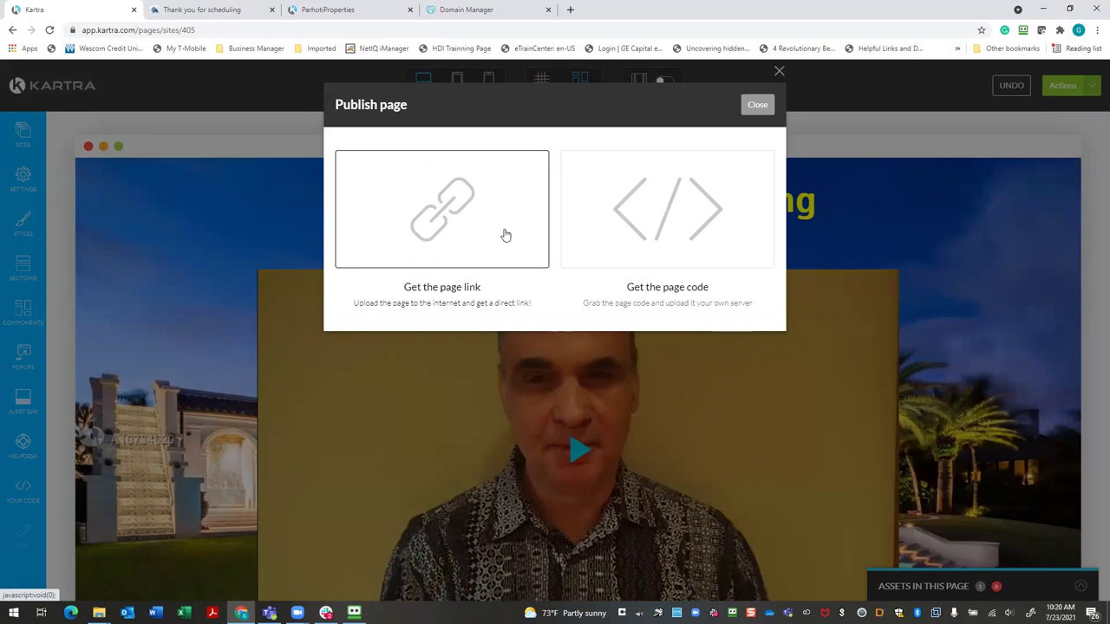
click(504, 235)
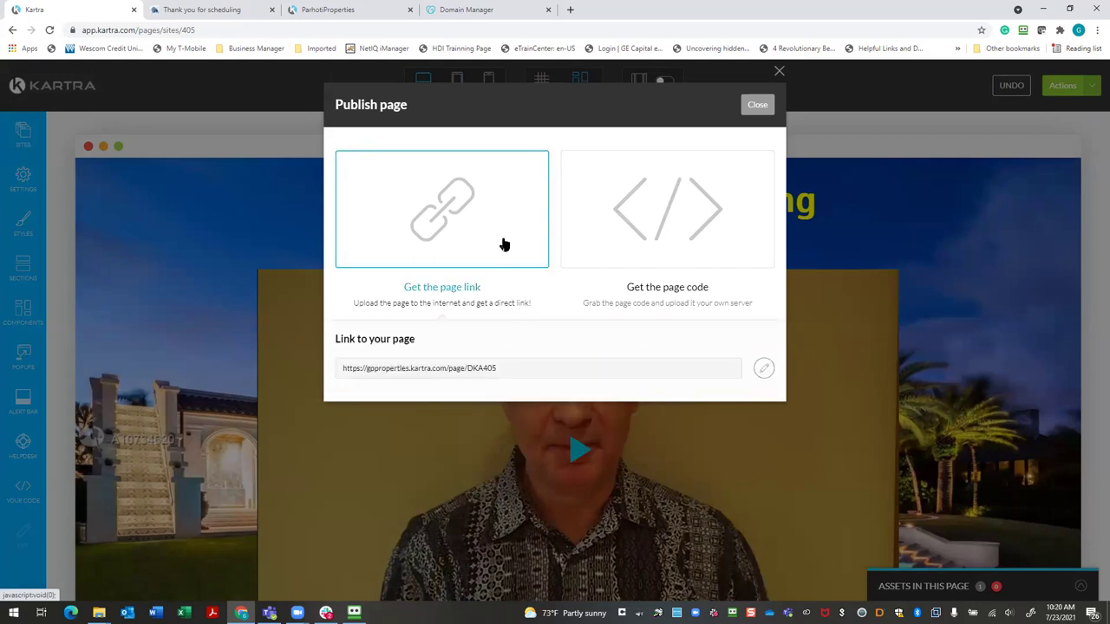
click(762, 373)
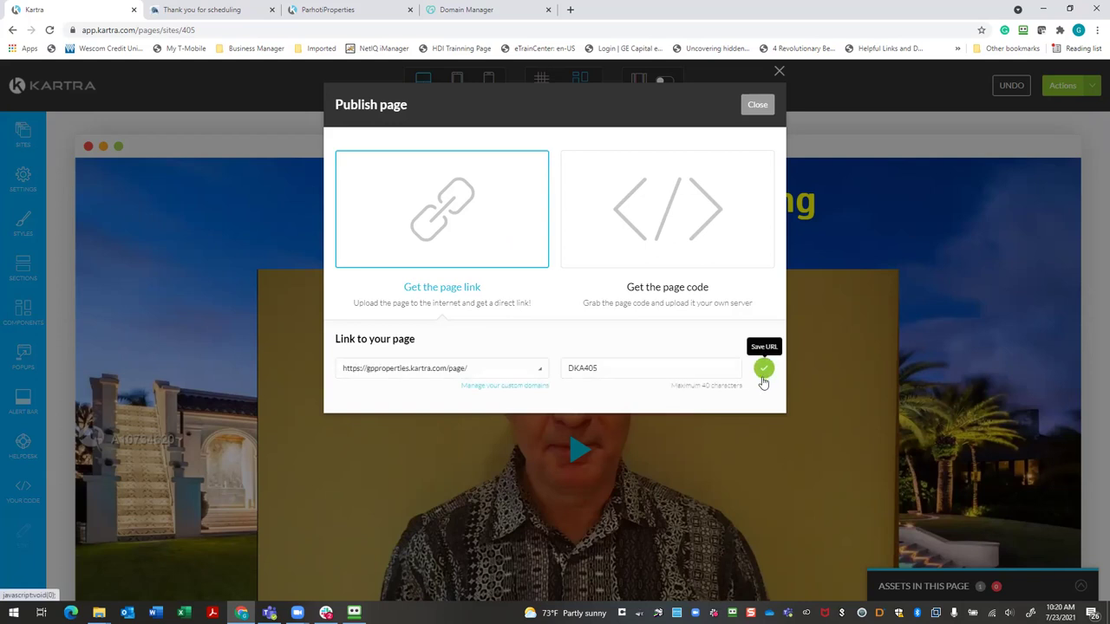
click(538, 371)
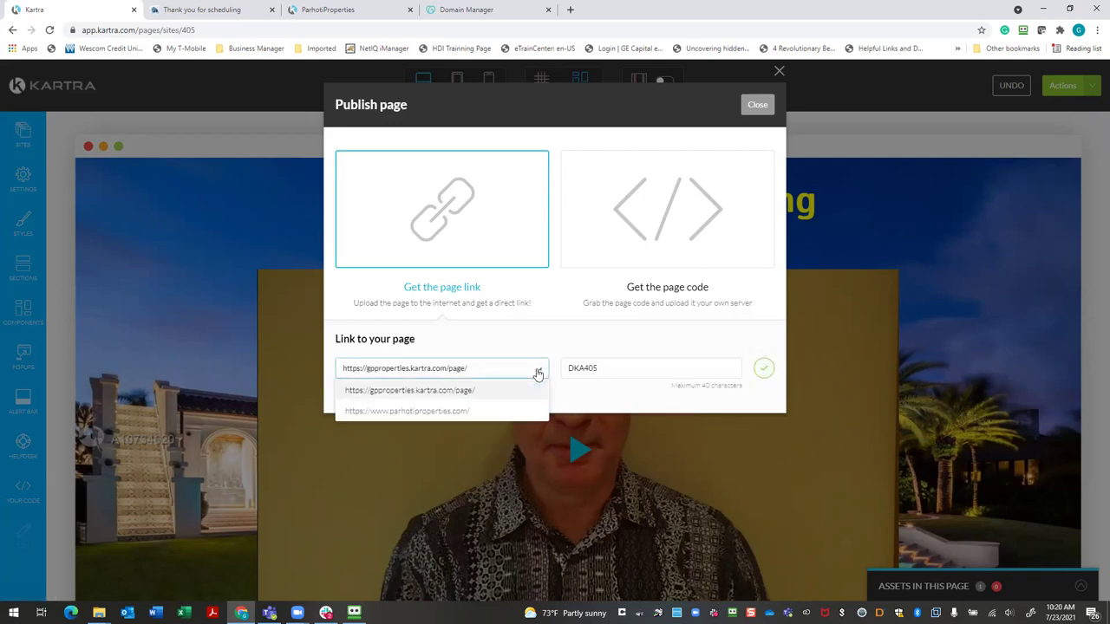
click(474, 413)
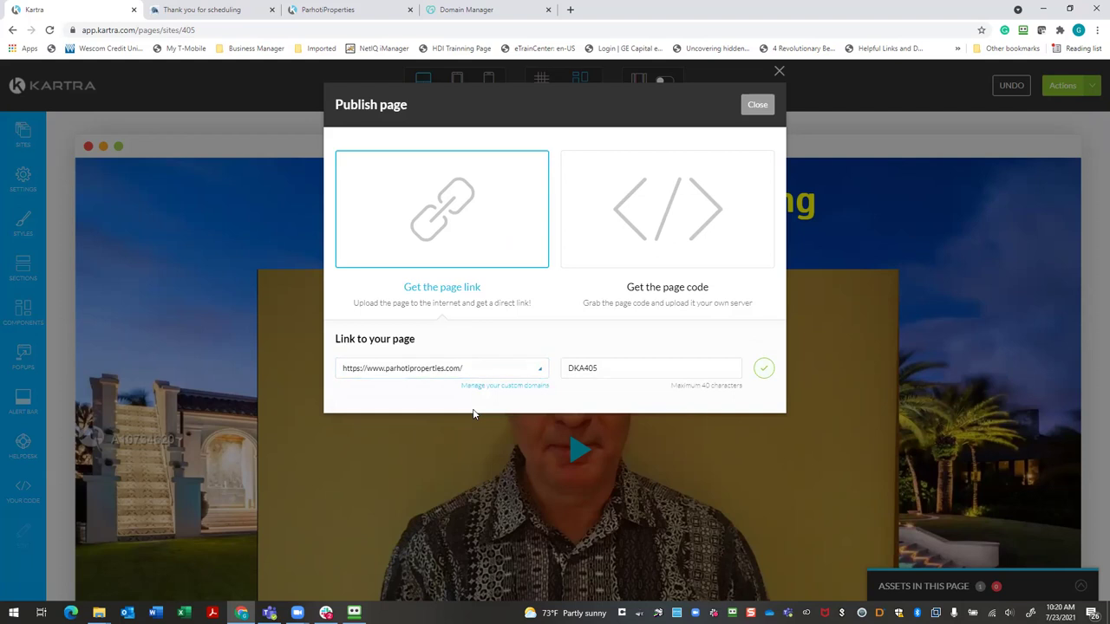
click(612, 371)
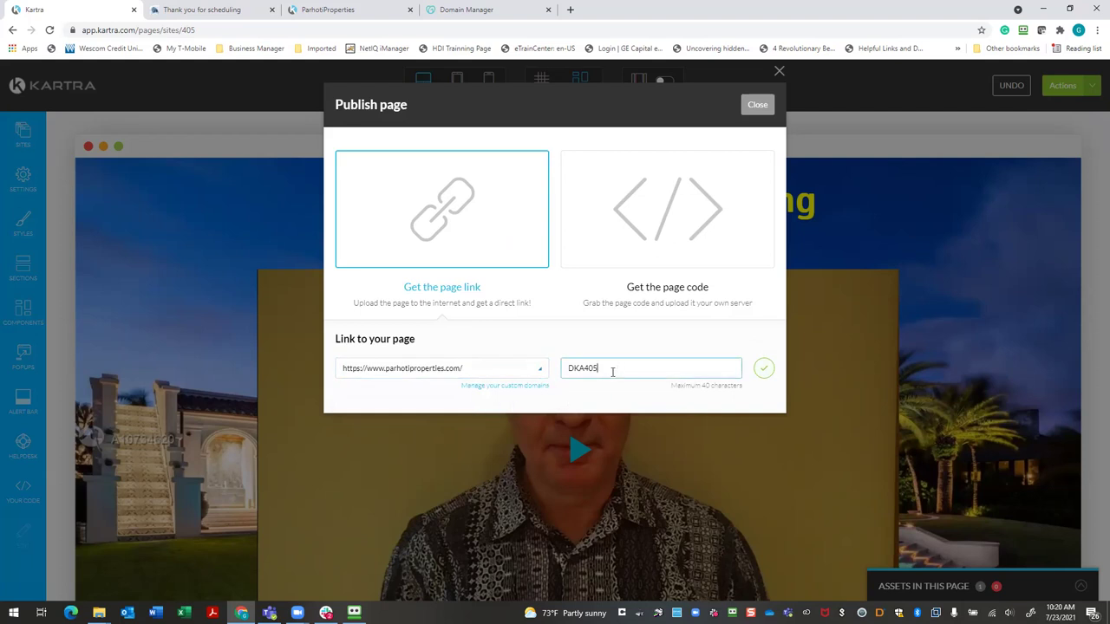
key(BackSpace)
key(BackSpace)
key(BackSpace)
key(BackSpace)
key(BackSpace)
key(BackSpace)
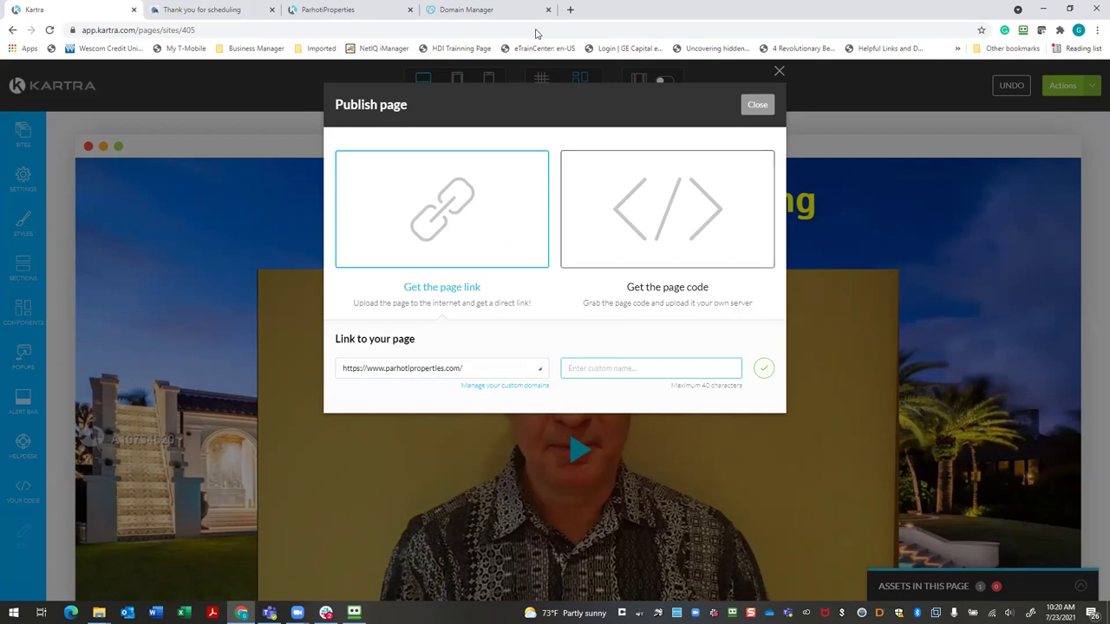
Name the page link 'scheduleyourcallnow', save it, and select the full URL to copy
click(584, 371)
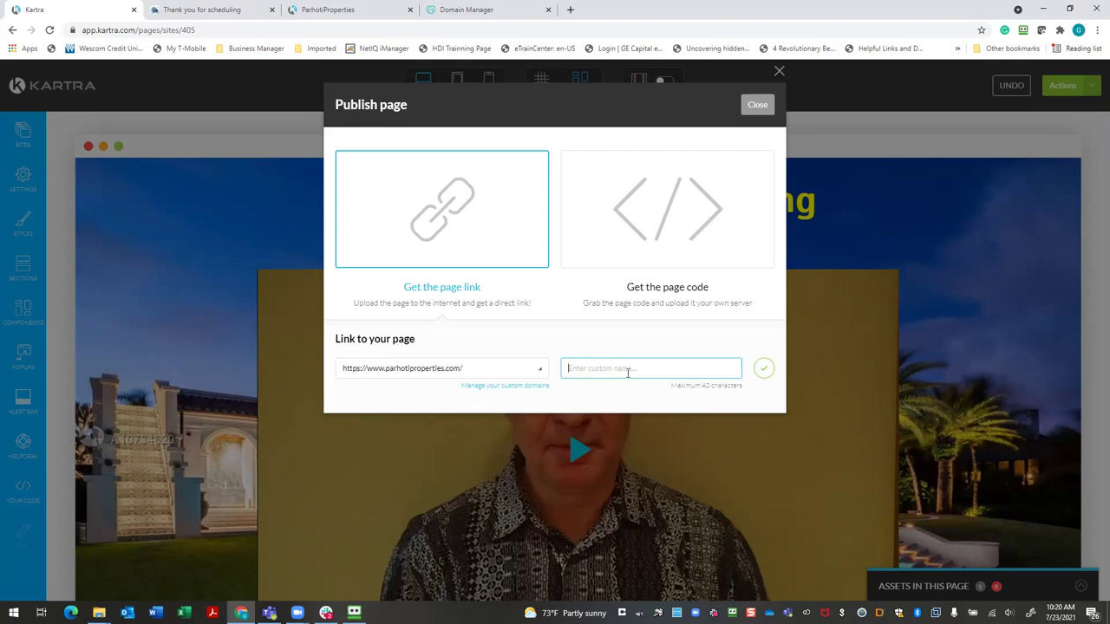
text(Sche)
text(dule)
text(e)
key(BackSpace)
key(BackSpace)
key(BackSpace)
key(BackSpace)
key(BackSpace)
text(eduleyourcalls)
text(ow)
key(BackSpace)
key(BackSpace)
key(BackSpace)
key(BackSpace)
key(BackSpace)
key(BackSpace)
key(BackSpace)
text(your)
key(BackSpace)
key(BackSpace)
key(BackSpace)
key(BackSpace)
key(BackSpace)
key(BackSpace)
key(BackSpace)
key(BackSpace)
key(BackSpace)
key(BackSpace)
key(BackSpace)
text(scheduleyourcallnow)
click(764, 368)
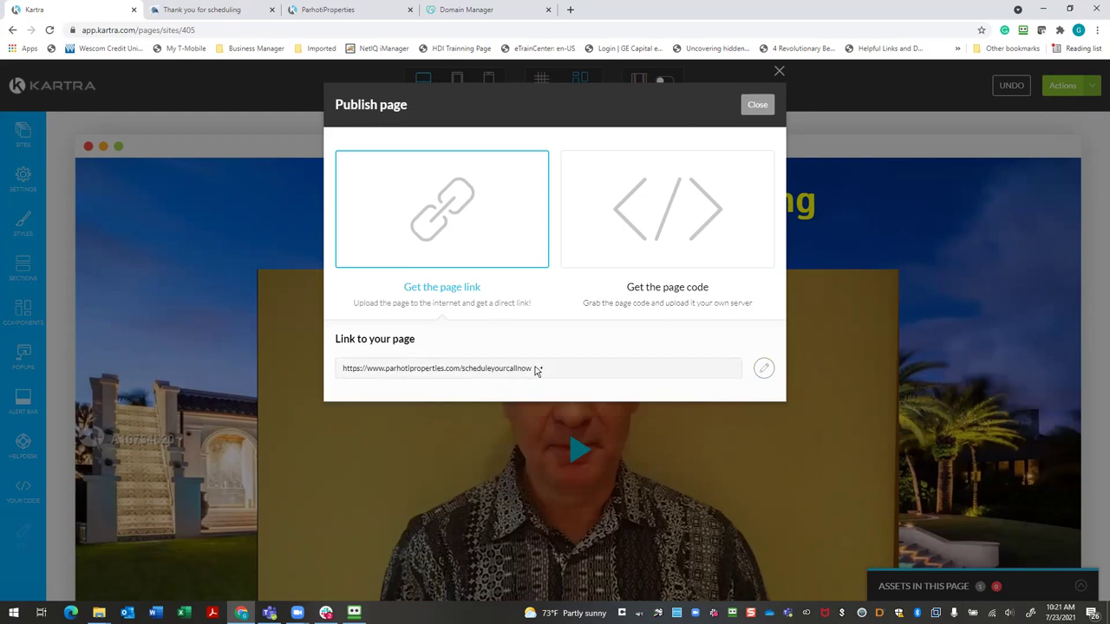
drag(538, 369, 326, 367)
key(ctrl+c)
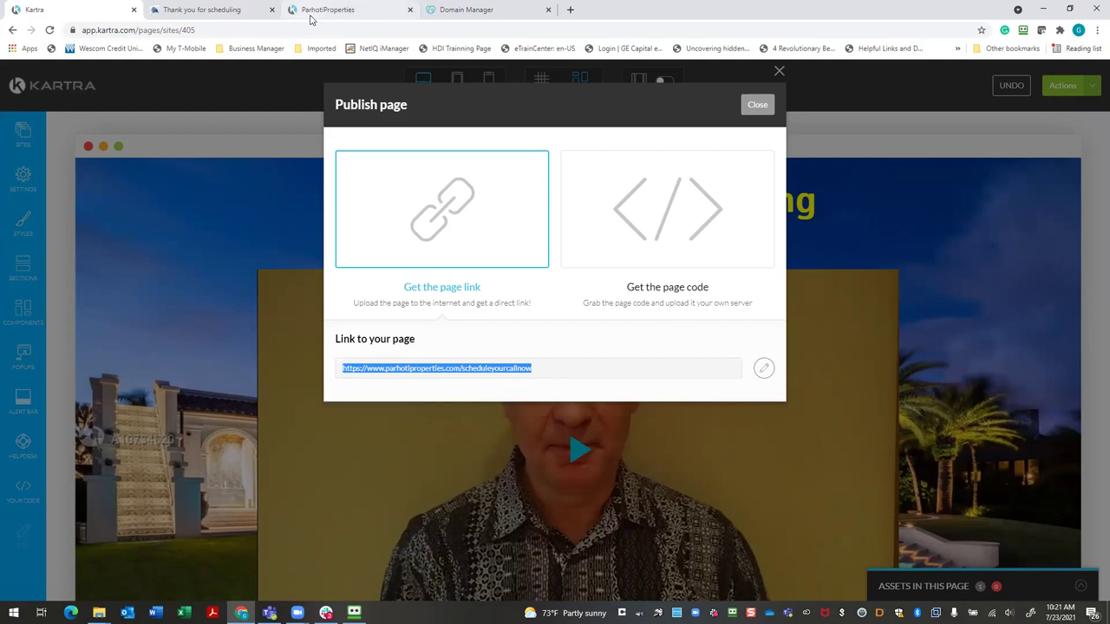
Load the copied scheduleyourcallnow link in a new tab and play the thank-you video
key(ctrl+4)
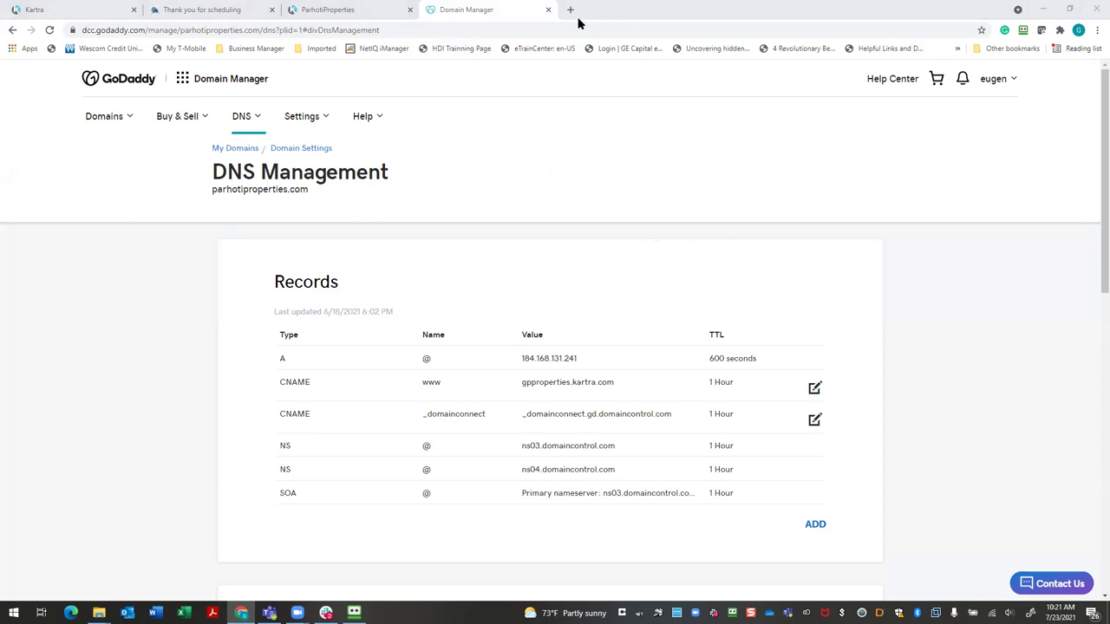
click(572, 13)
key(ctrl+v)
key(Return)
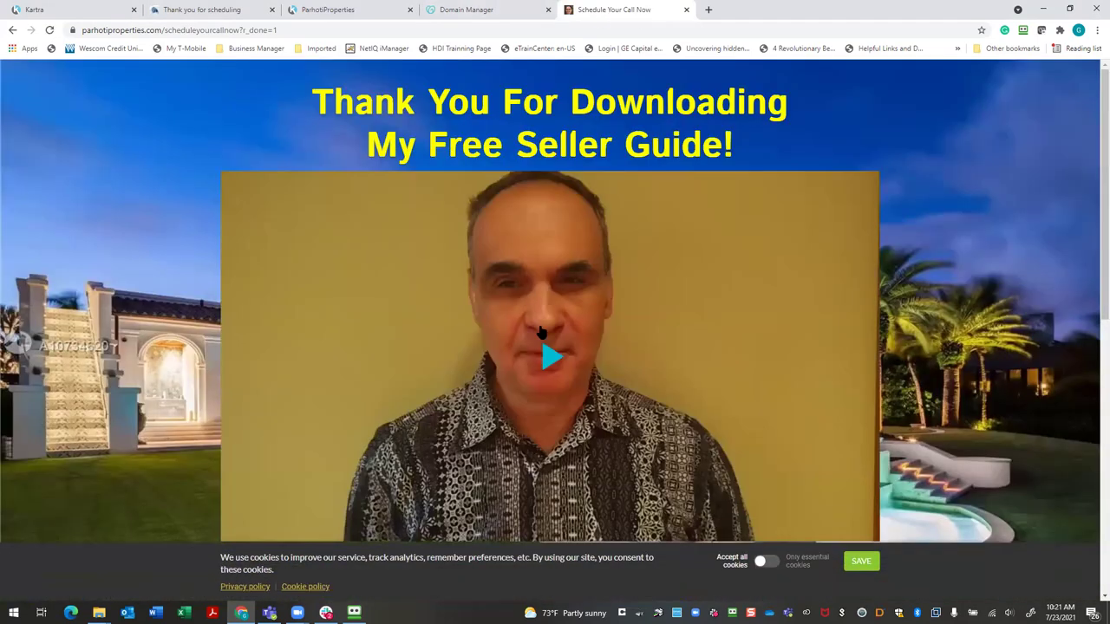
click(551, 357)
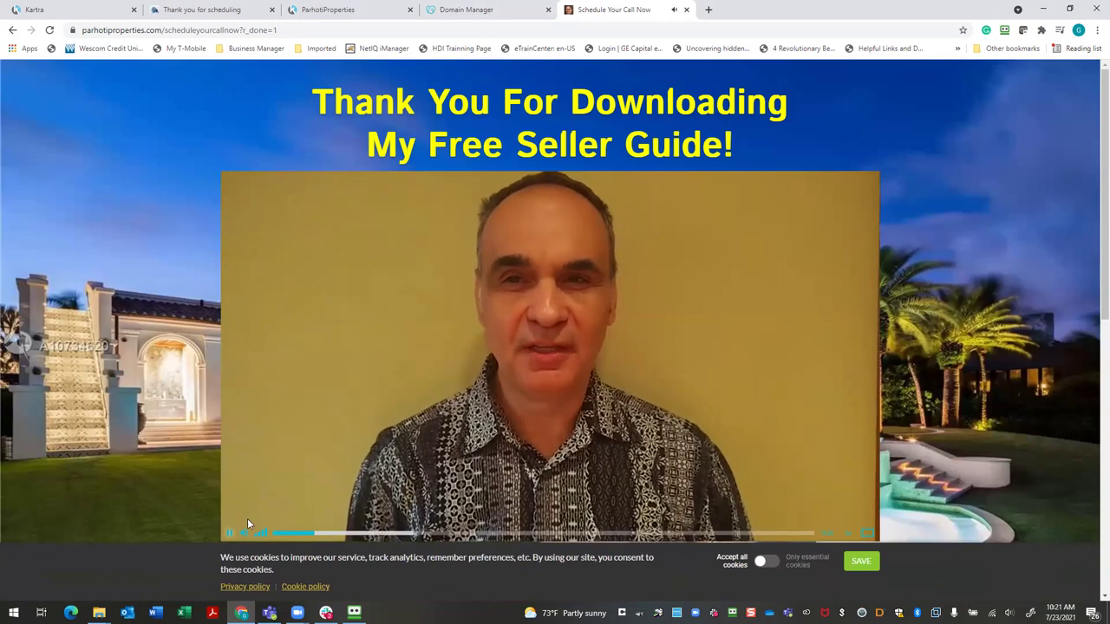
click(230, 535)
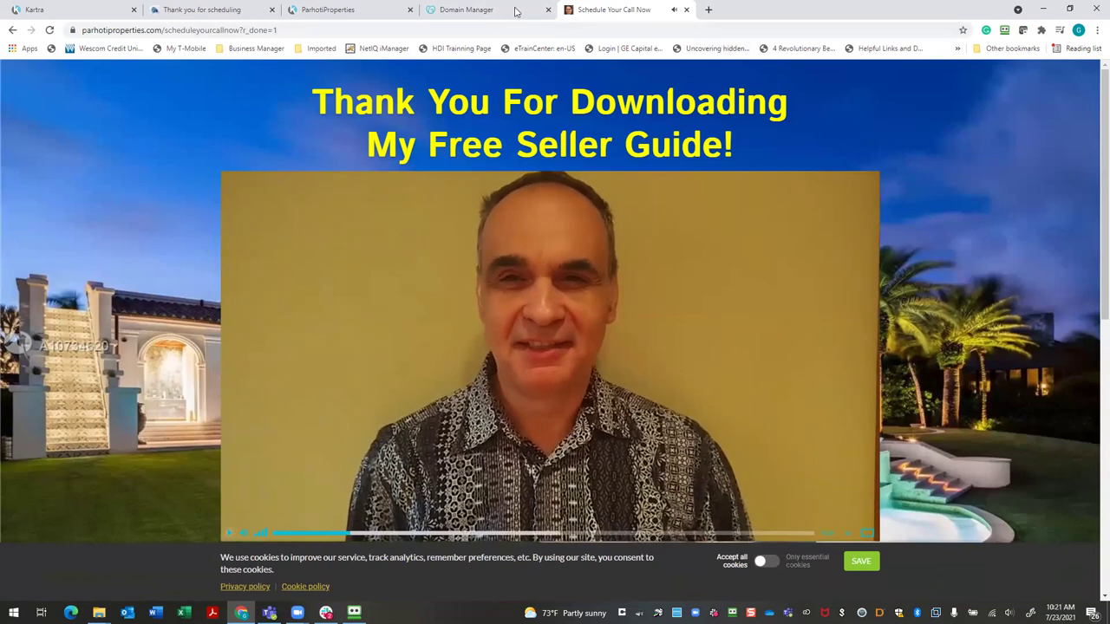
Review the DNS, booking calendar and thank-you tabs, then close Kartra's Publish page dialog
click(466, 10)
click(354, 7)
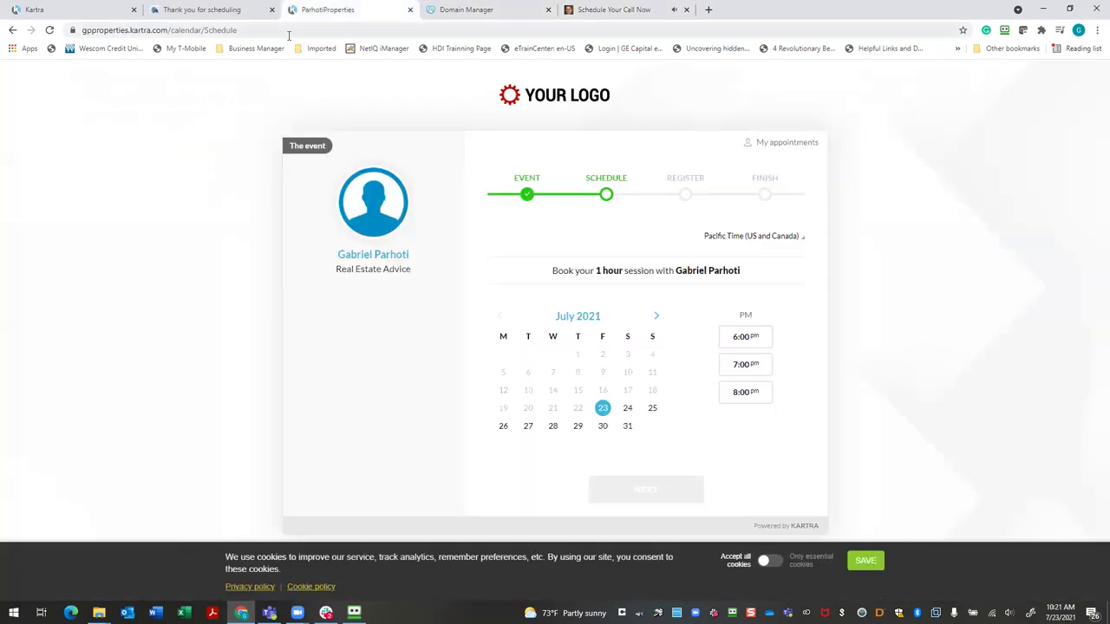
click(158, 8)
click(108, 10)
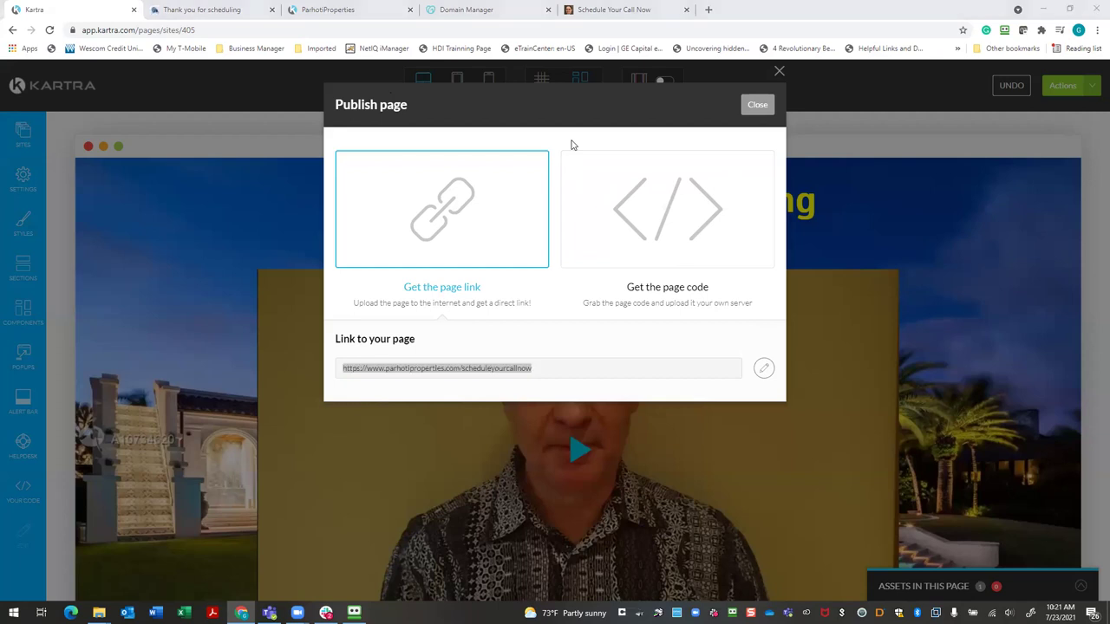
click(762, 107)
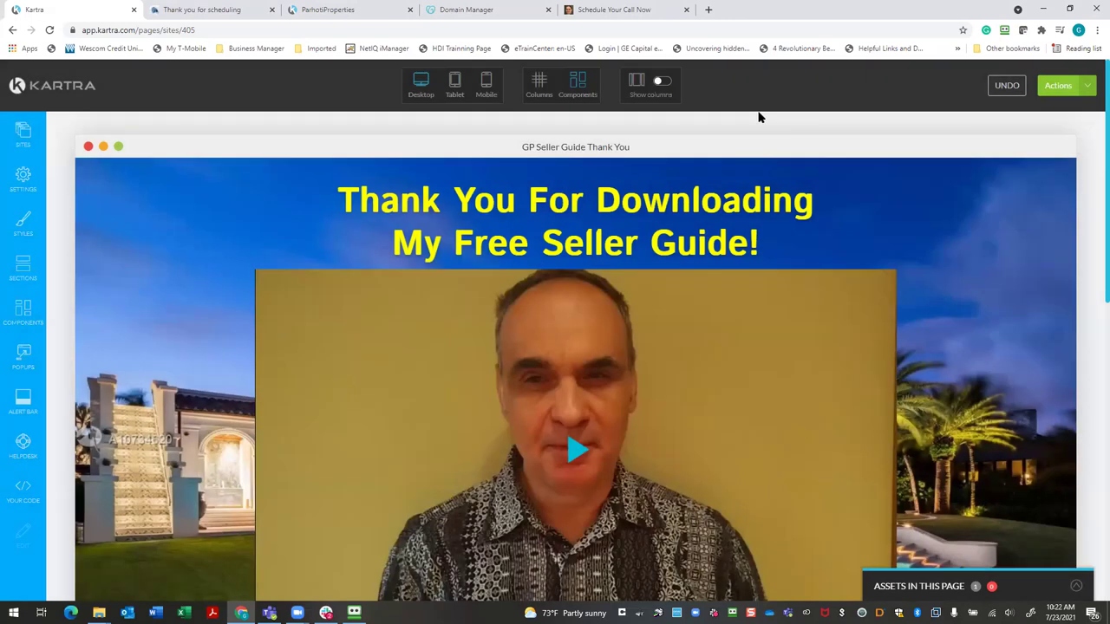
click(1059, 87)
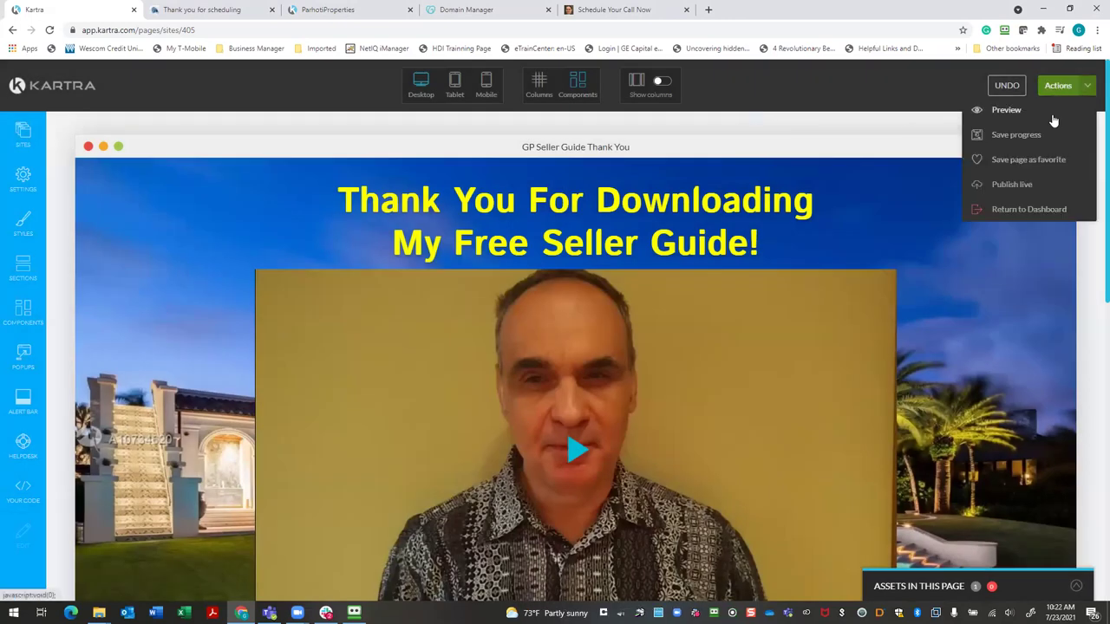
Leave the editor for the Pages dashboard and get the GP Seller Guide Opt-In page's code or link
click(1013, 207)
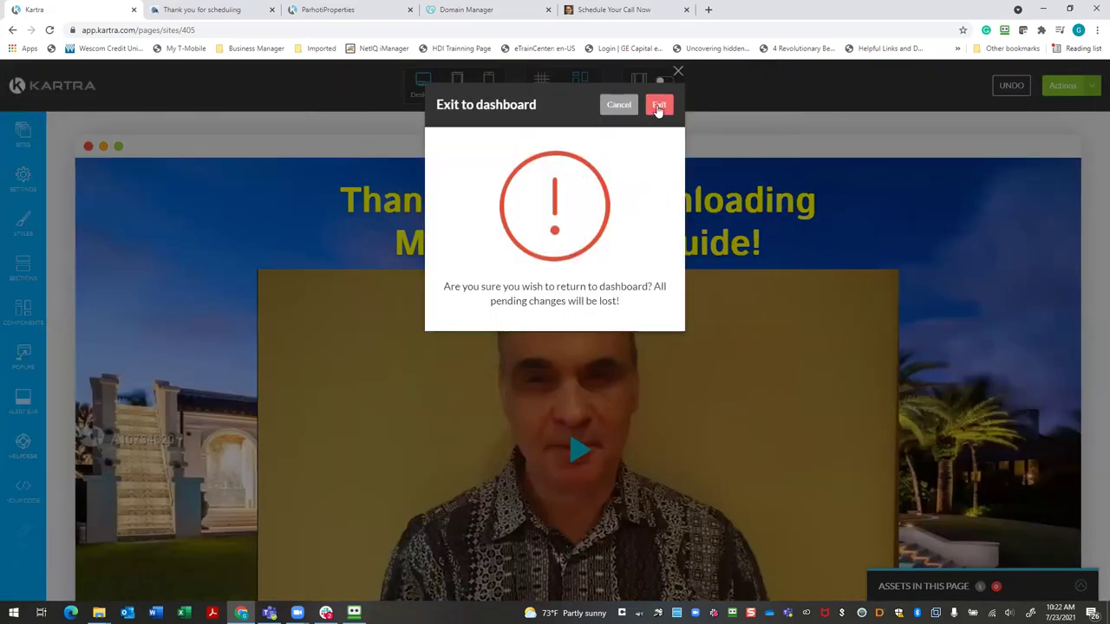
click(659, 106)
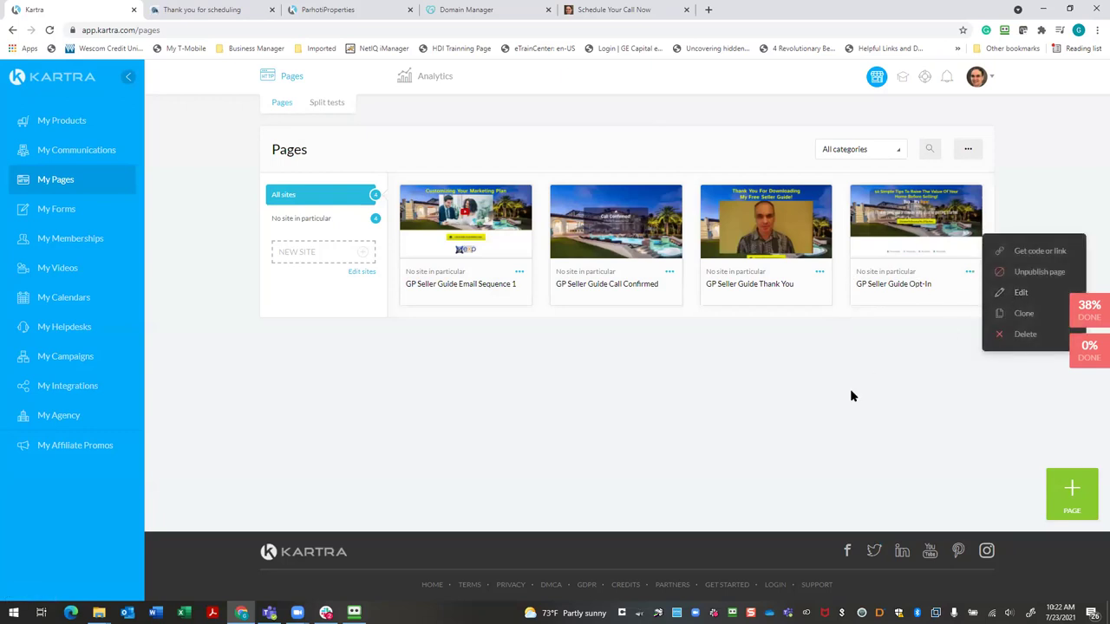
click(1016, 251)
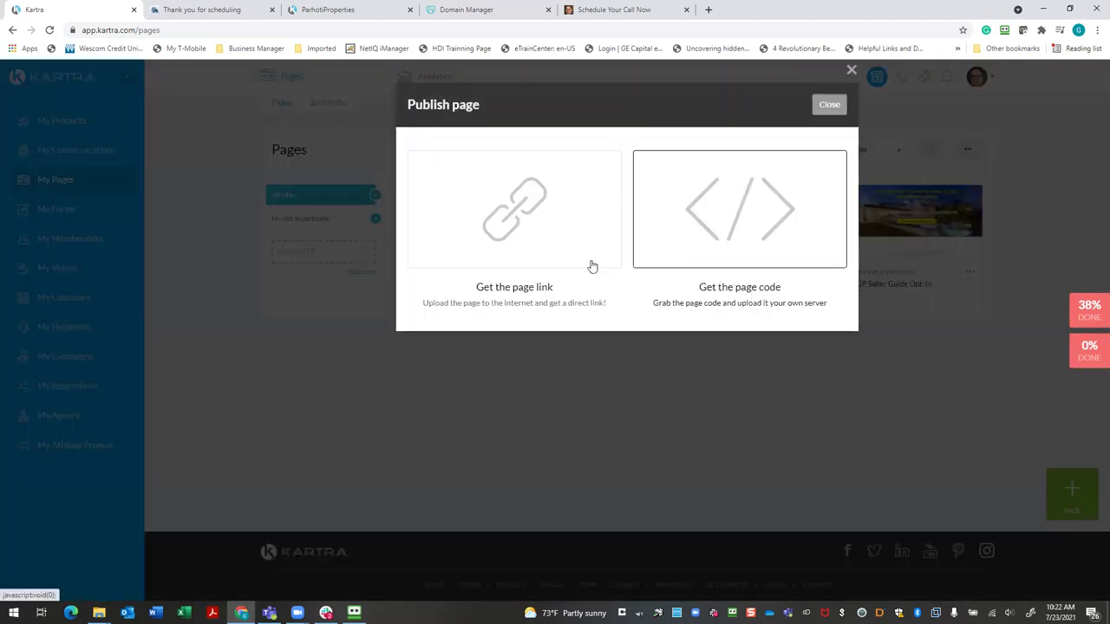
click(537, 256)
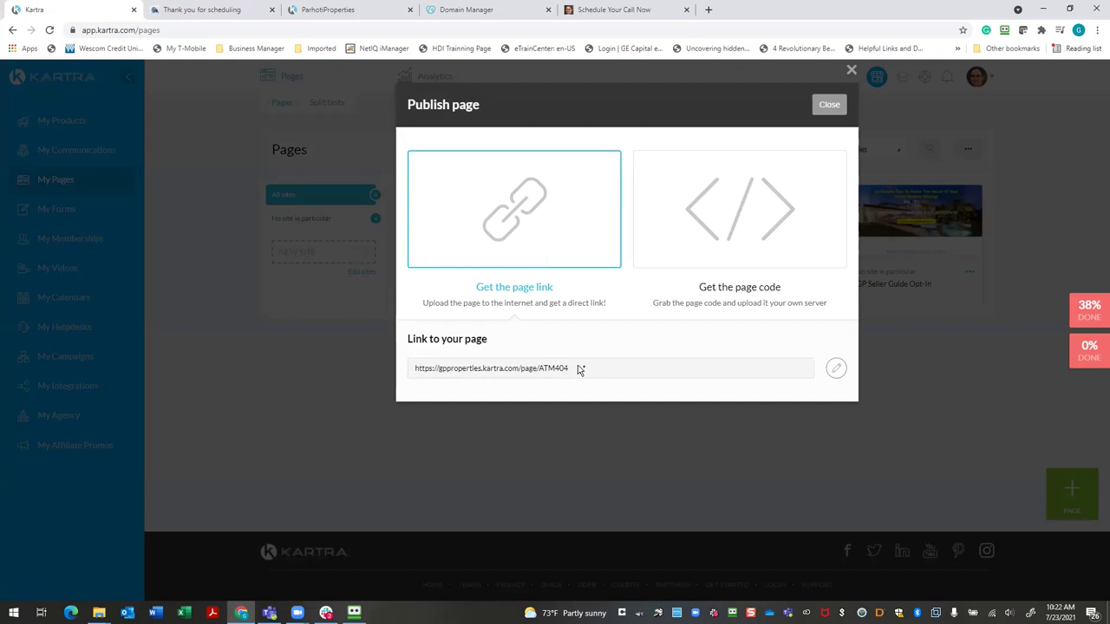
click(836, 369)
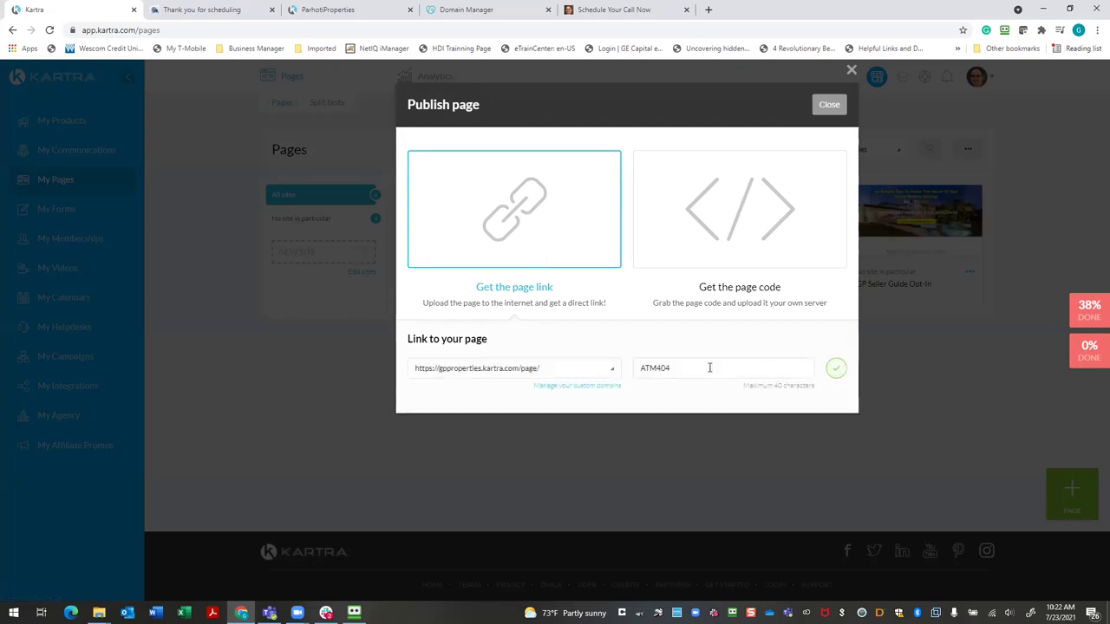
click(613, 370)
click(506, 411)
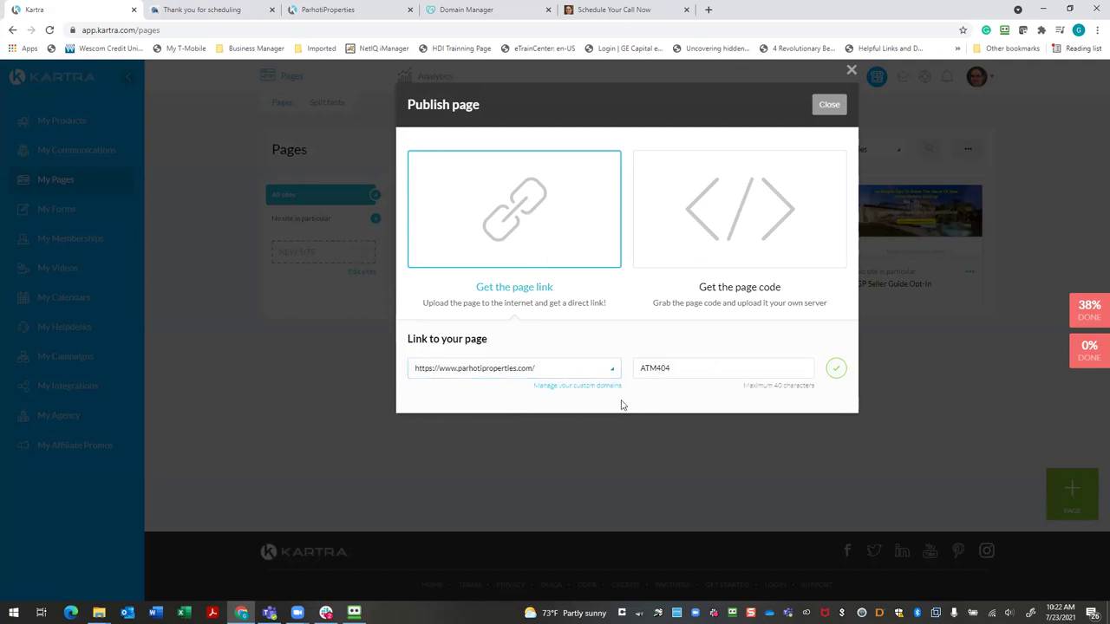
click(698, 373)
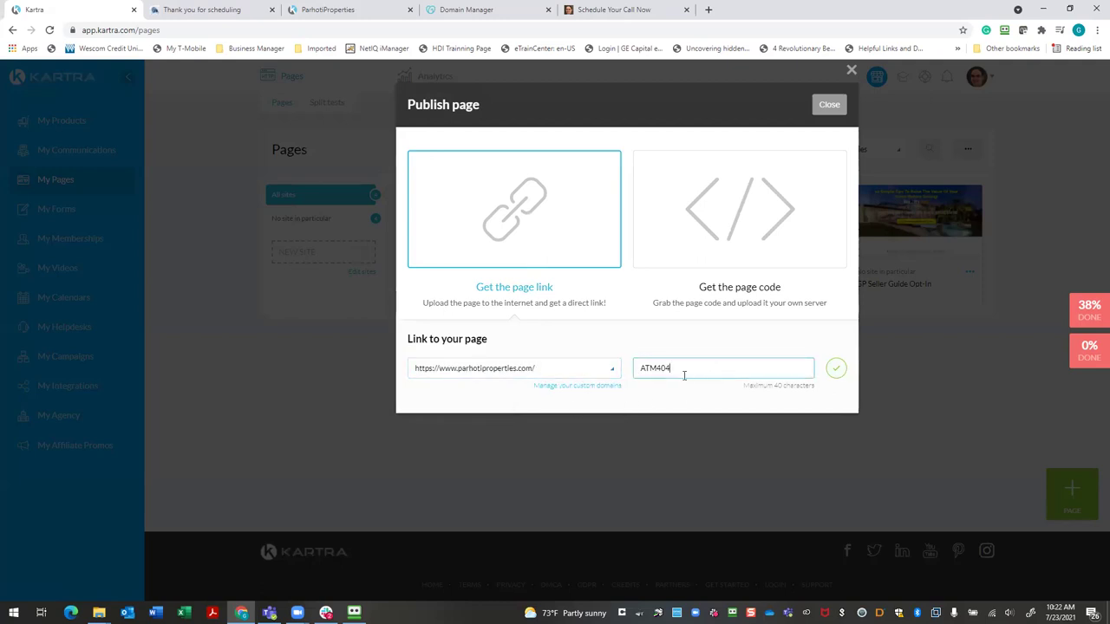
key(BackSpace)
key(BackSpace)
key(BackSpace)
key(BackSpace)
text(freesellerguid)
click(835, 368)
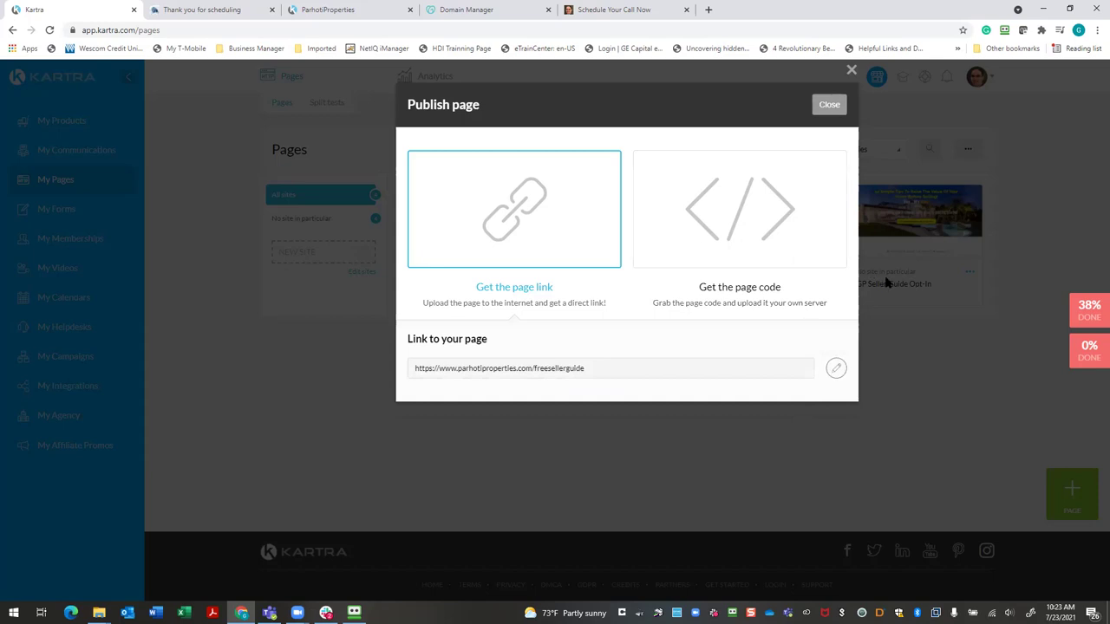
drag(595, 368, 399, 385)
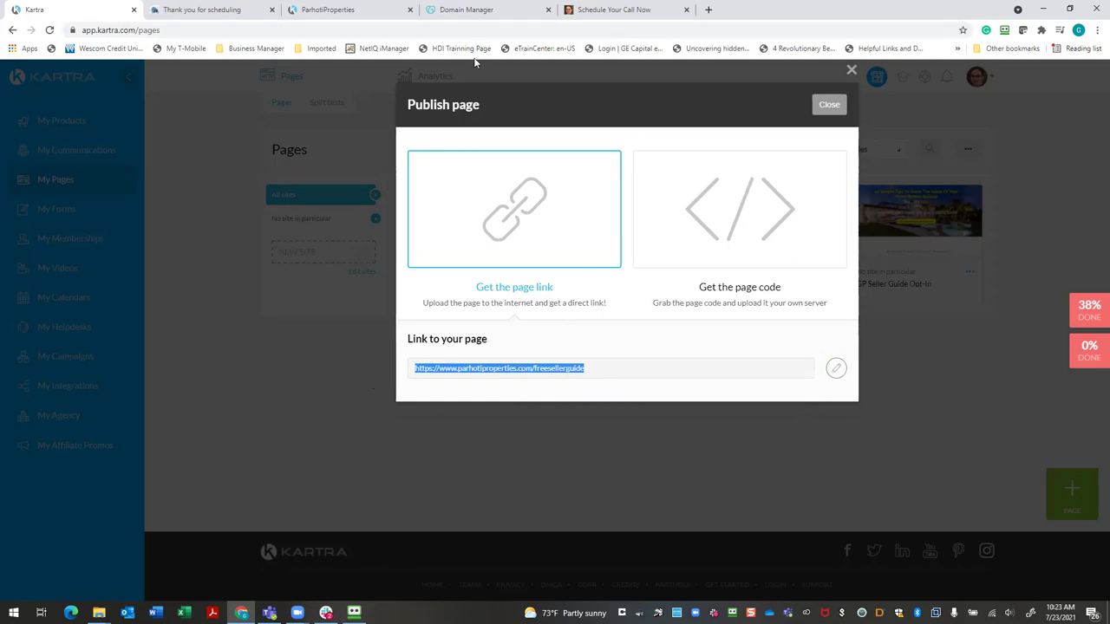
click(468, 12)
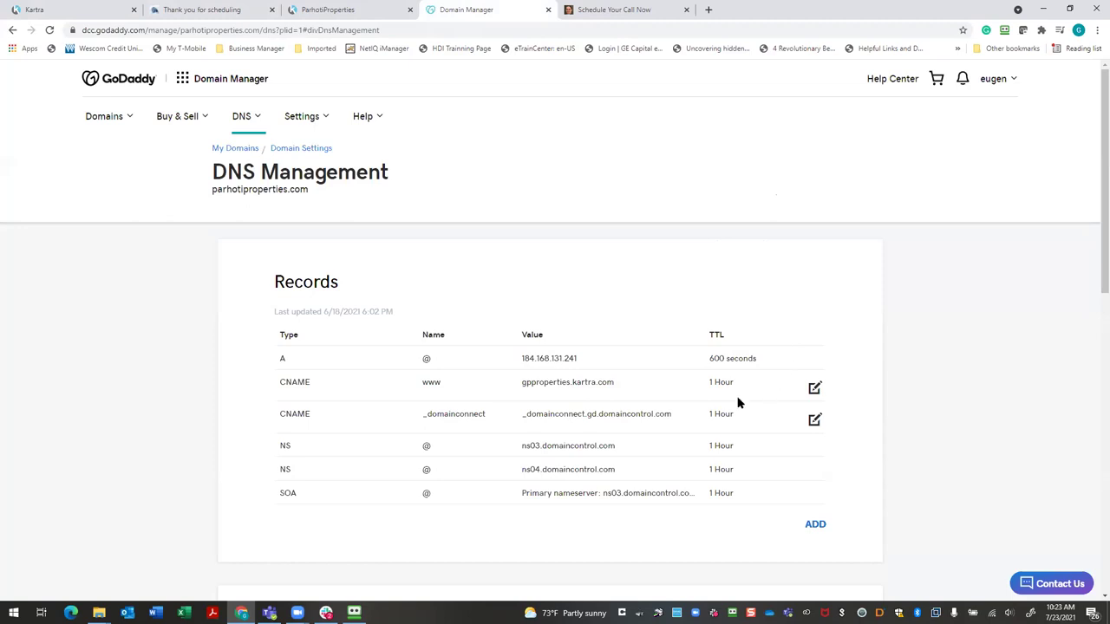
Replace the domain's forwarding address with the pasted freesellerguide URL and save
scroll(626, 416, down, 3)
scroll(626, 420, down, 3)
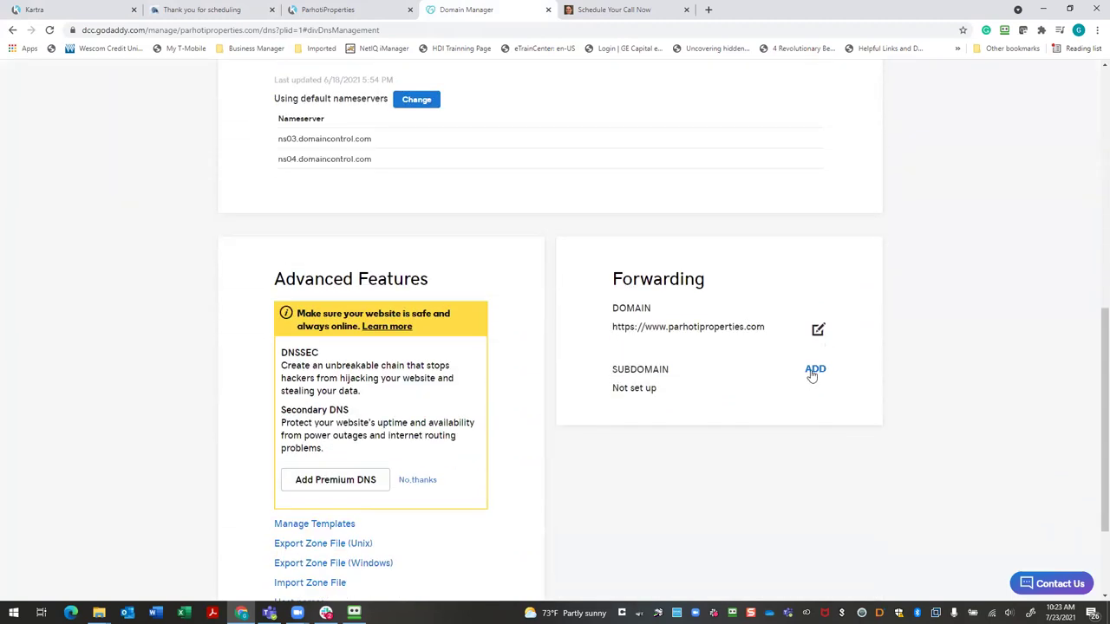
click(817, 333)
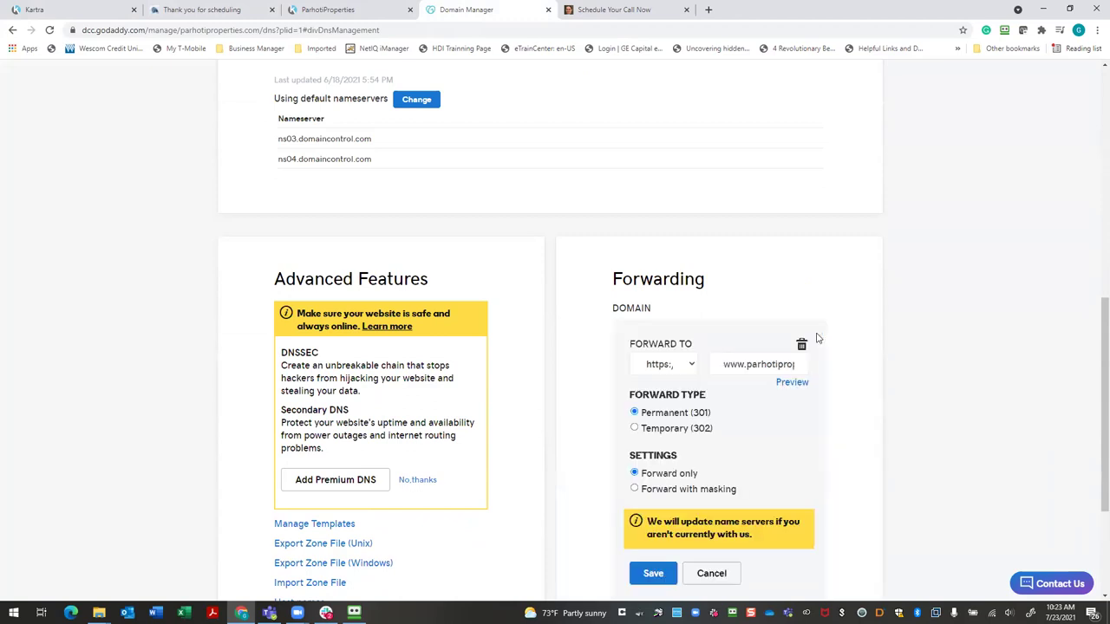
drag(796, 364, 733, 381)
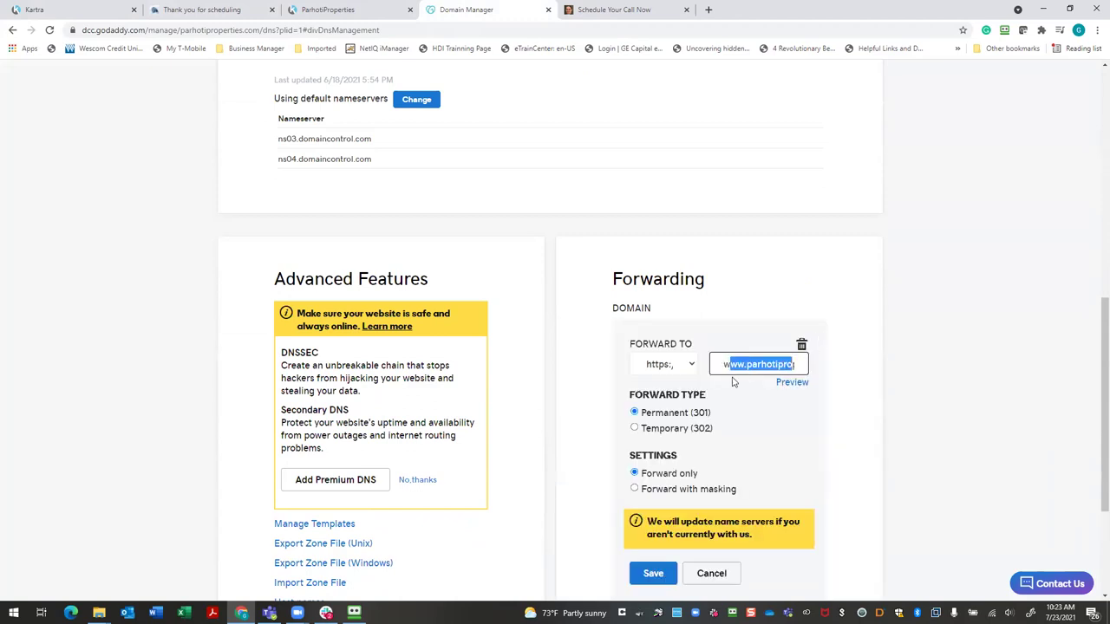
key(End)
key(ctrl+a)
key(BackSpace)
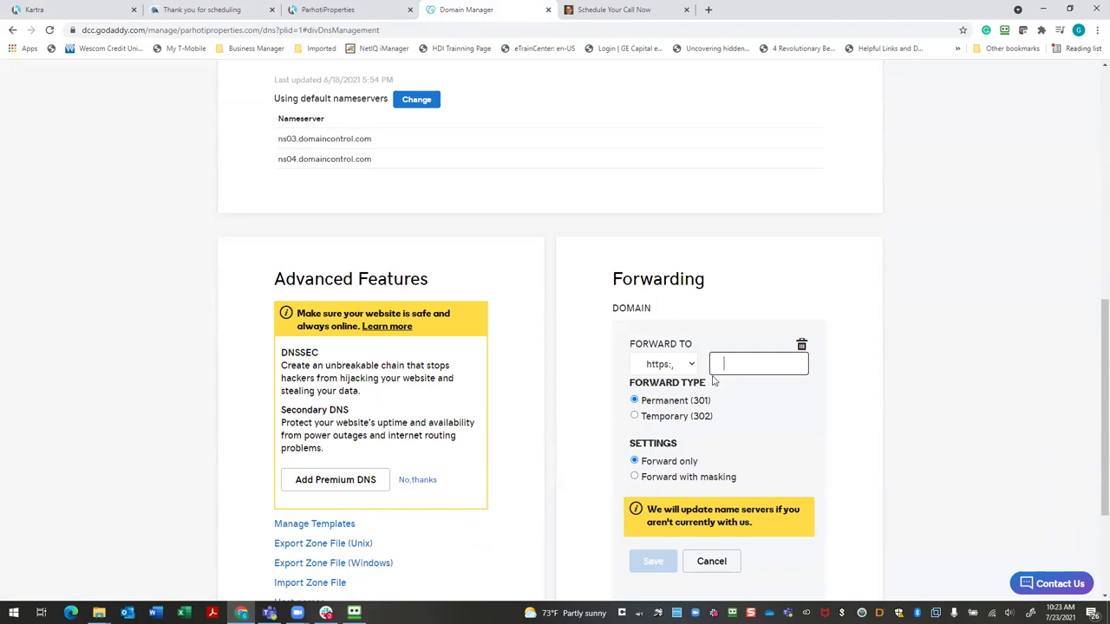
key(ctrl+v)
scroll(828, 384, down, 2)
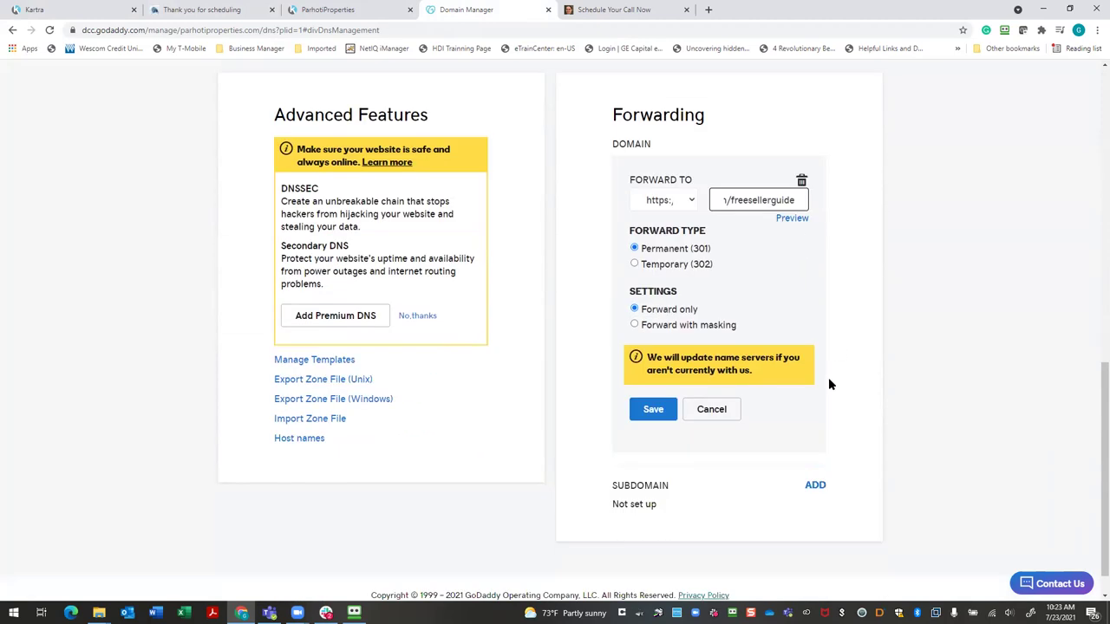
click(660, 399)
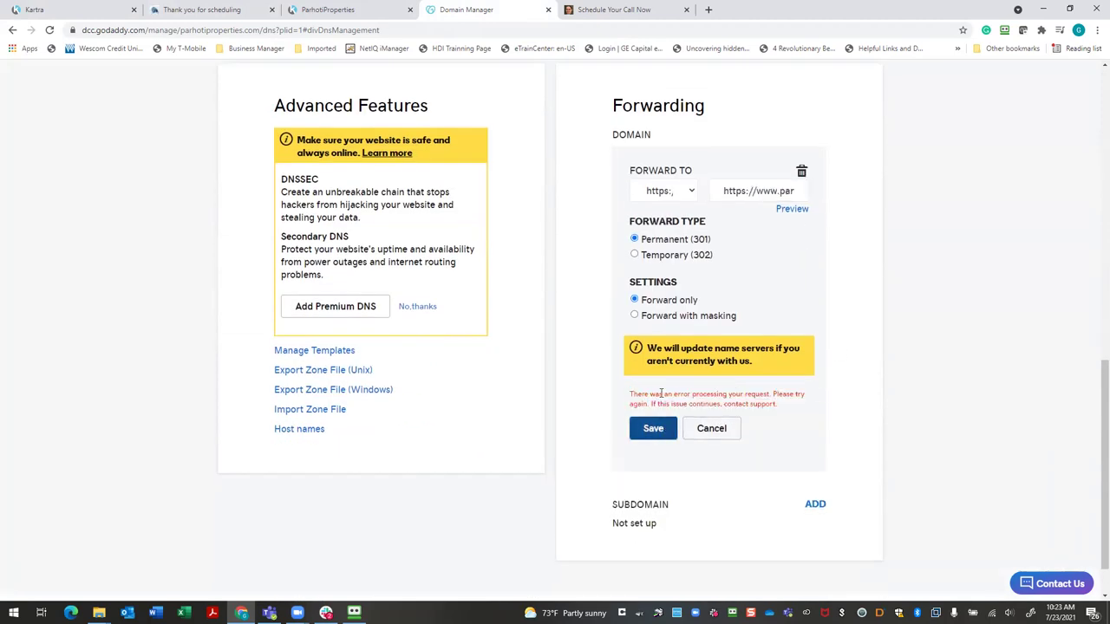
scroll(731, 360, up, 1)
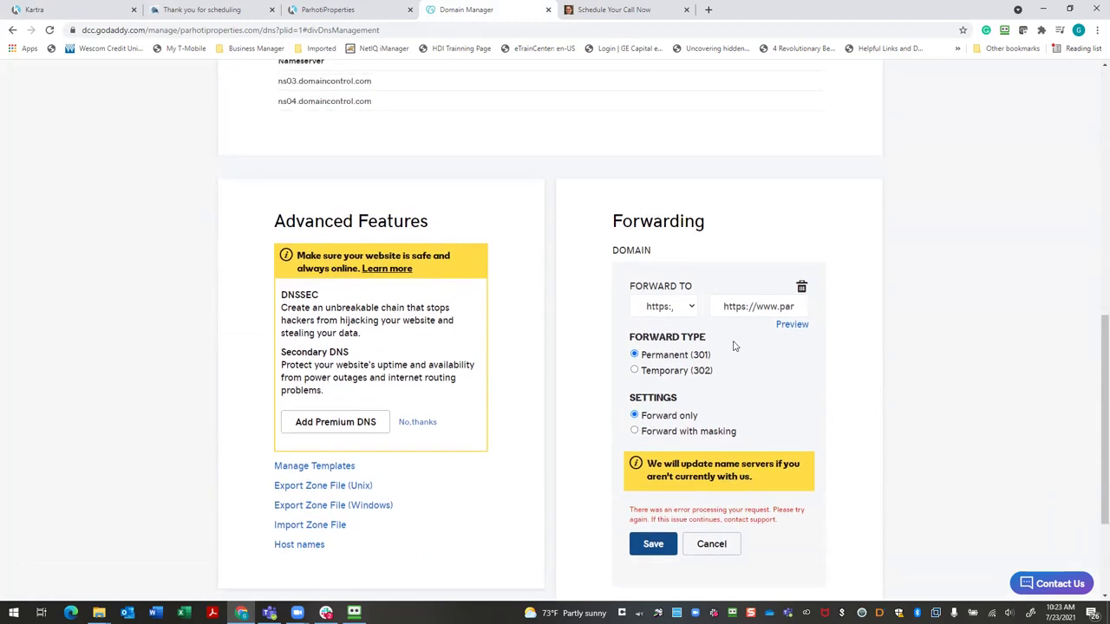
click(746, 306)
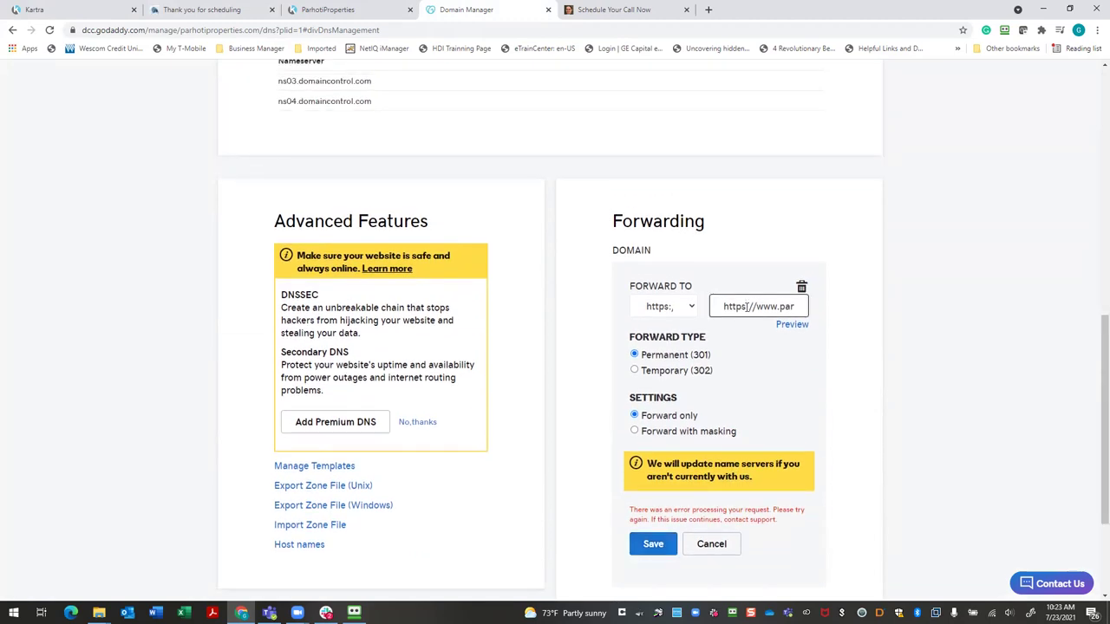
key(BackSpace)
key(BackSpace)
key(BackSpace)
key(BackSpace)
key(BackSpace)
key(BackSpace)
key(BackSpace)
key(BackSpace)
click(649, 546)
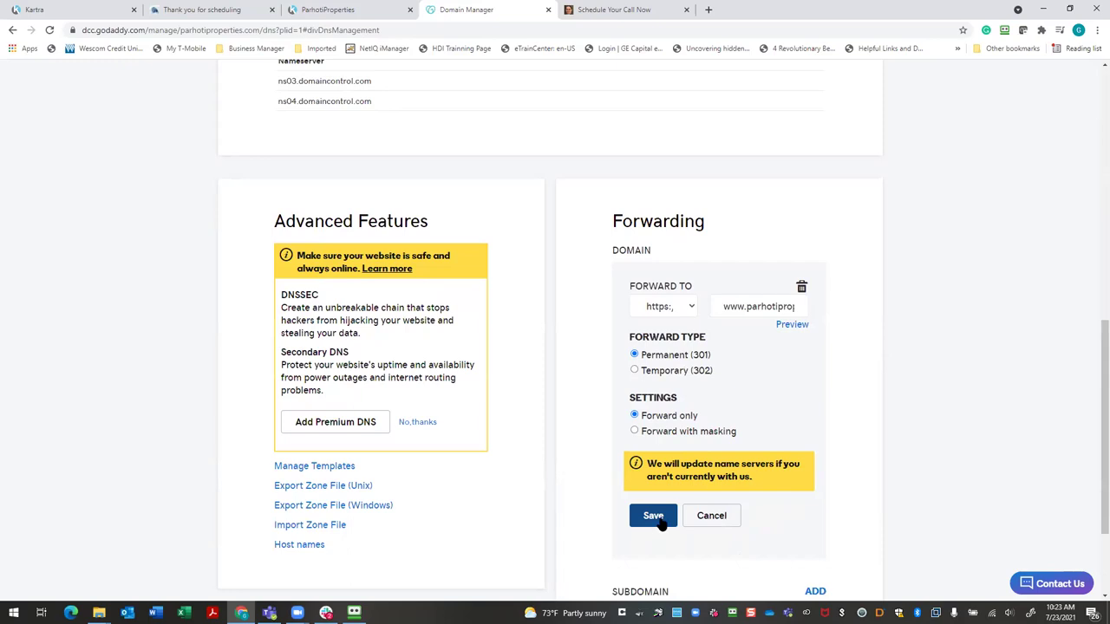
click(655, 518)
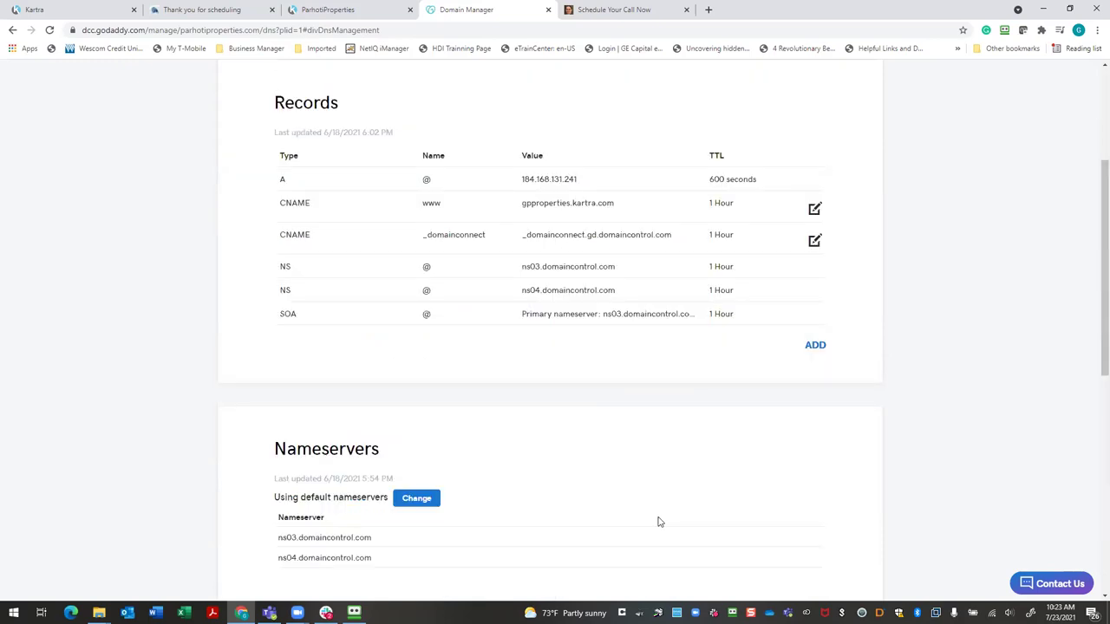
click(365, 13)
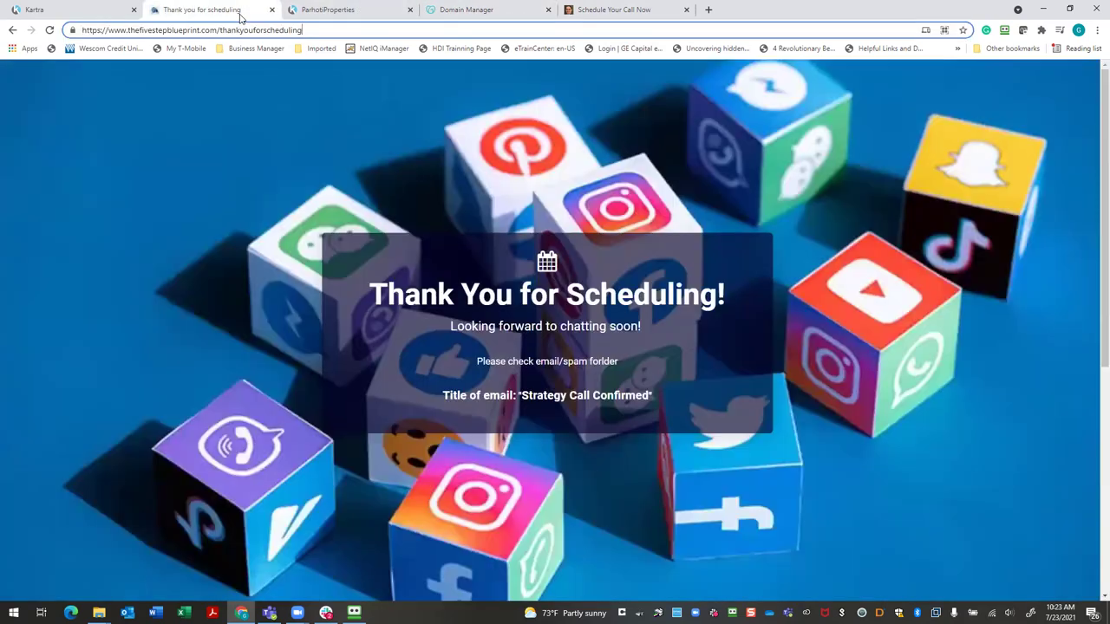
click(208, 11)
click(128, 16)
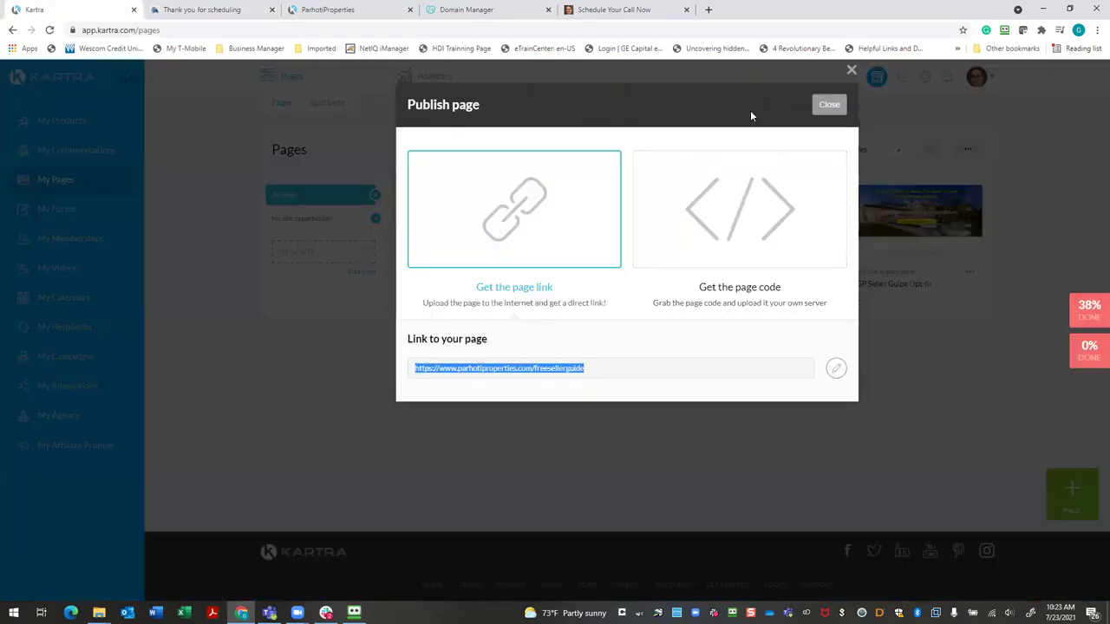
Load parhotiproperties.com in a new tab to verify forwarding, then close Kartra's Publish page dialog
click(678, 14)
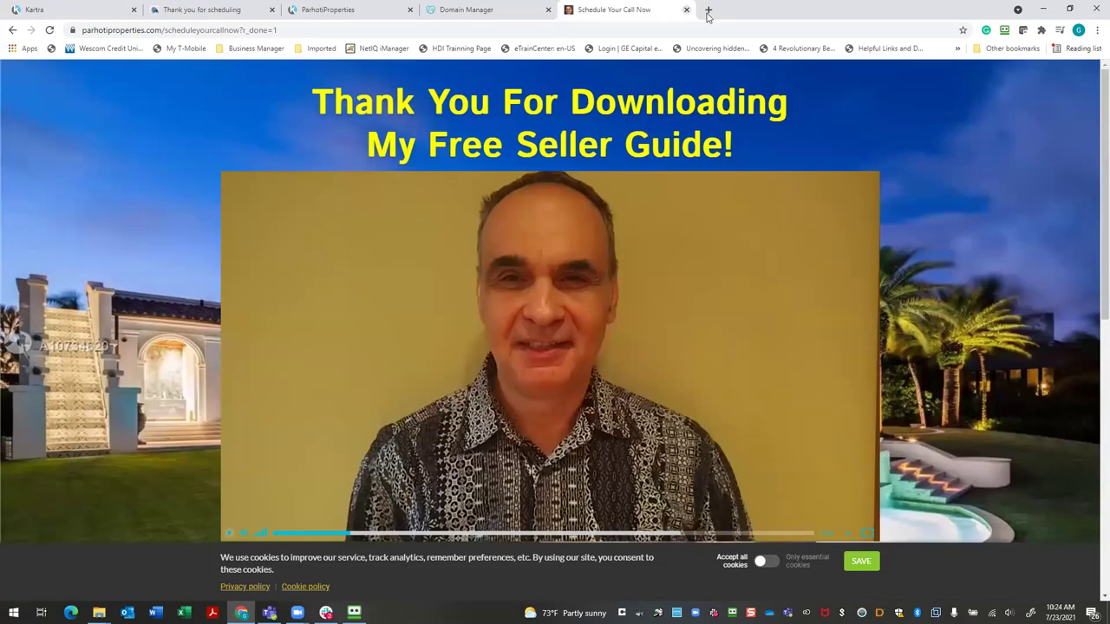
click(709, 11)
click(702, 29)
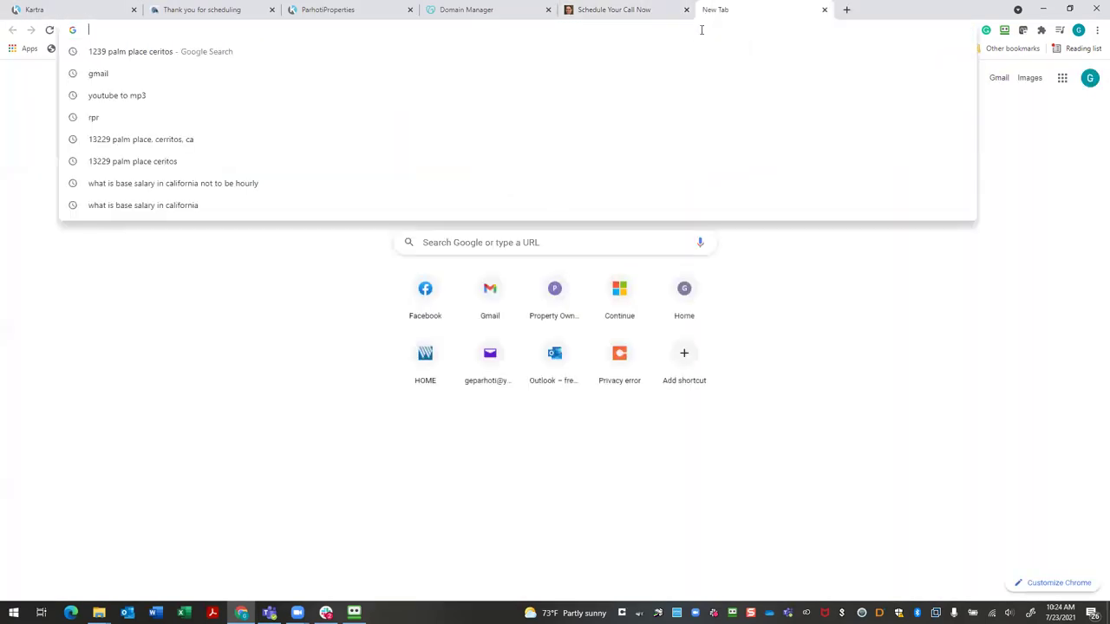
text(p)
key(BackSpace)
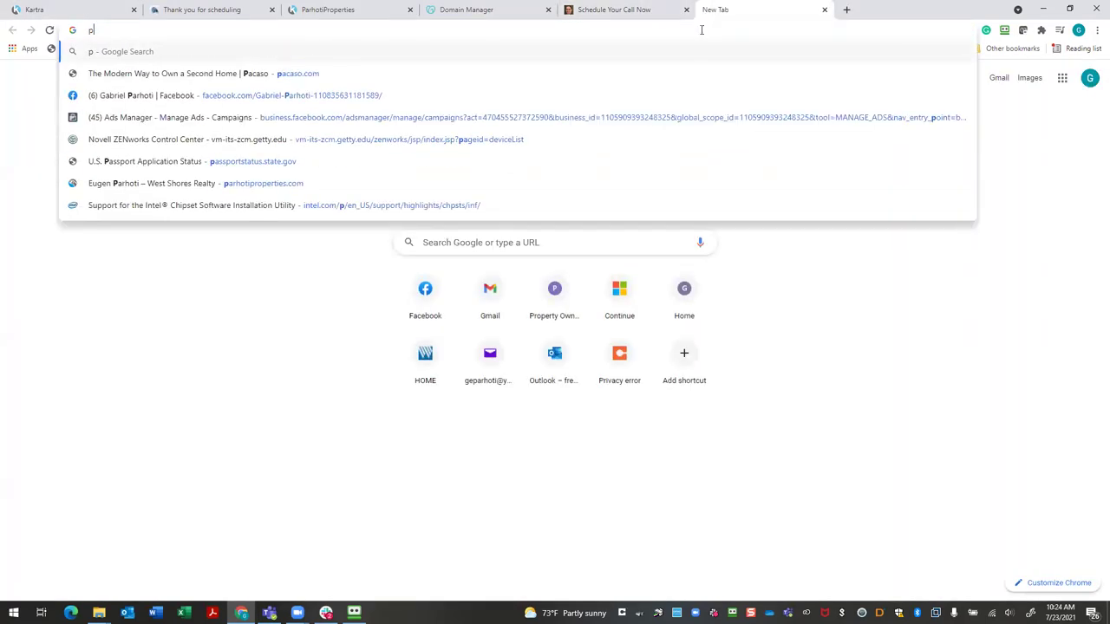
text(arhoti)
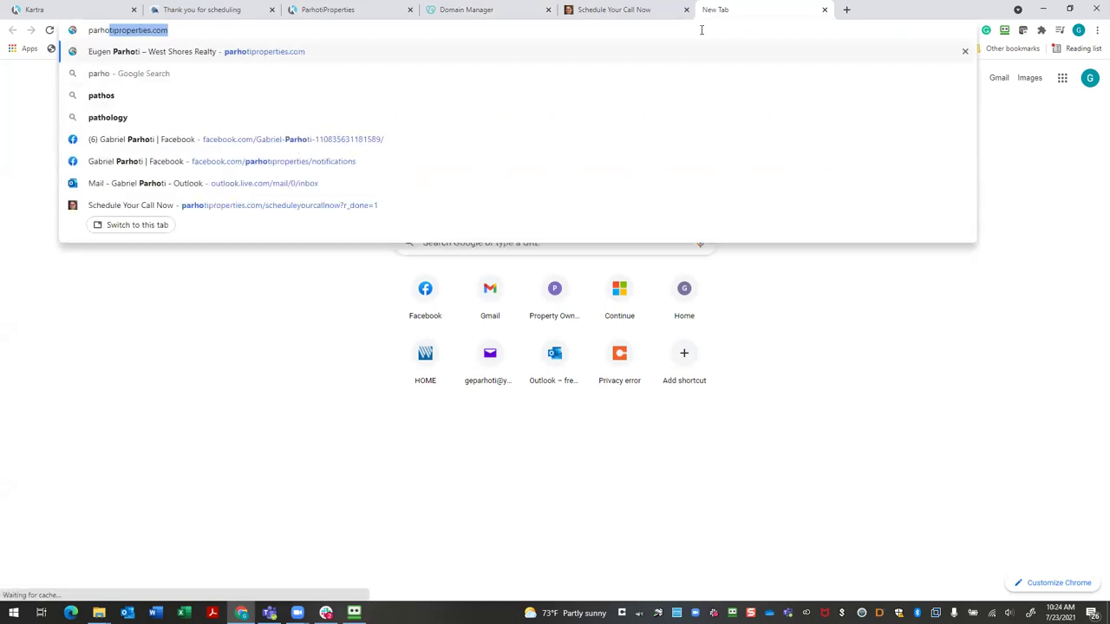
text(propertie)
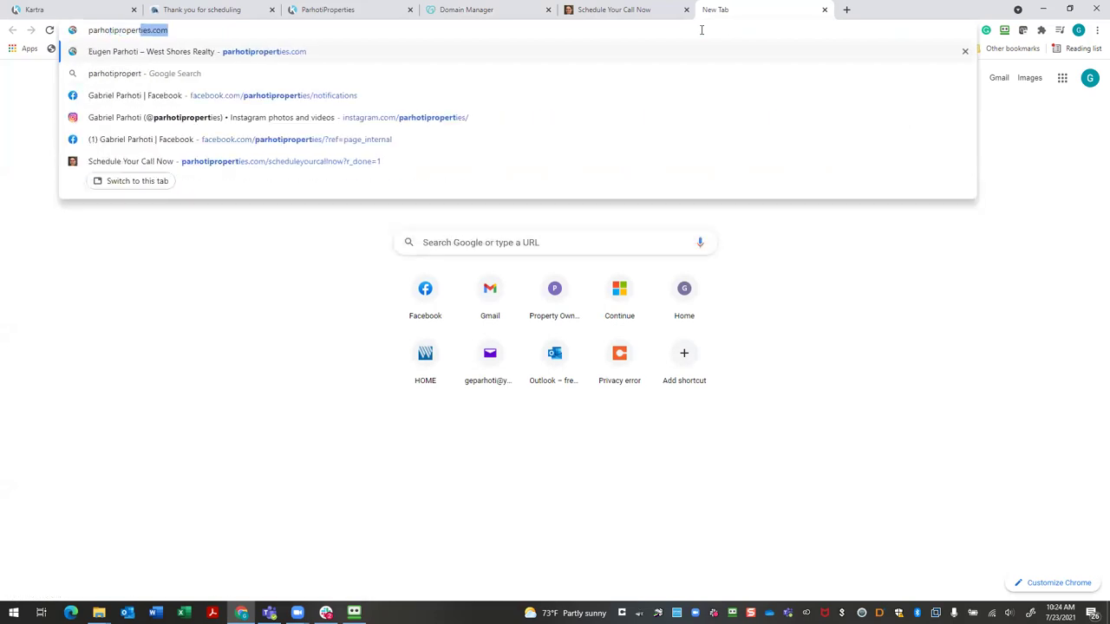
text(s.com)
key(Return)
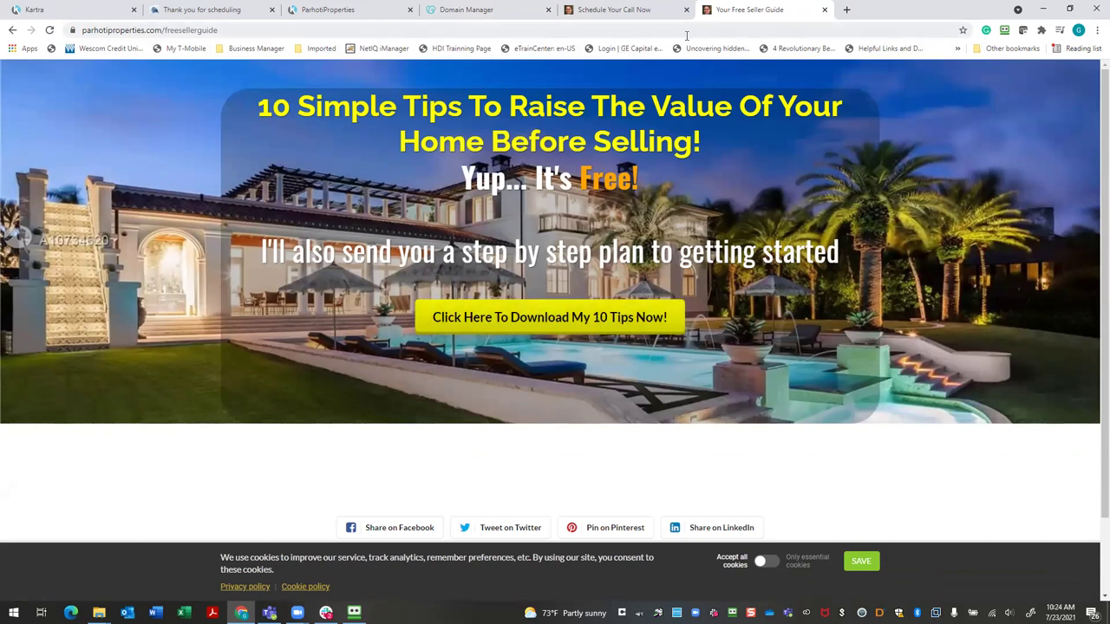
click(83, 19)
click(829, 108)
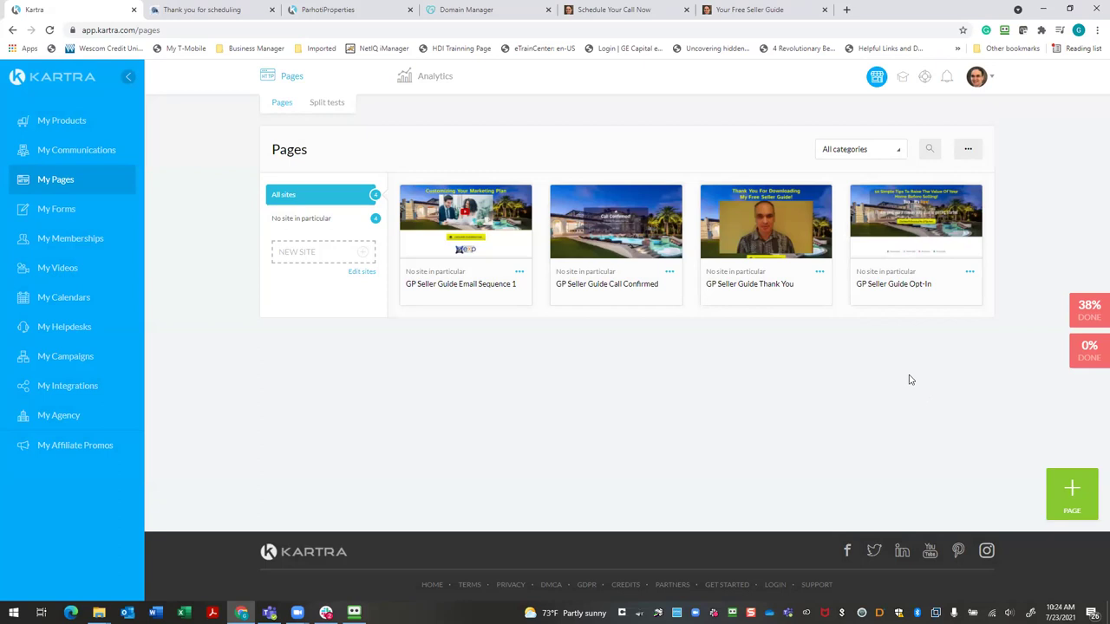
Bring up the GP Seller Guide Call Confirmed page's direct link from the Pages list
click(63, 298)
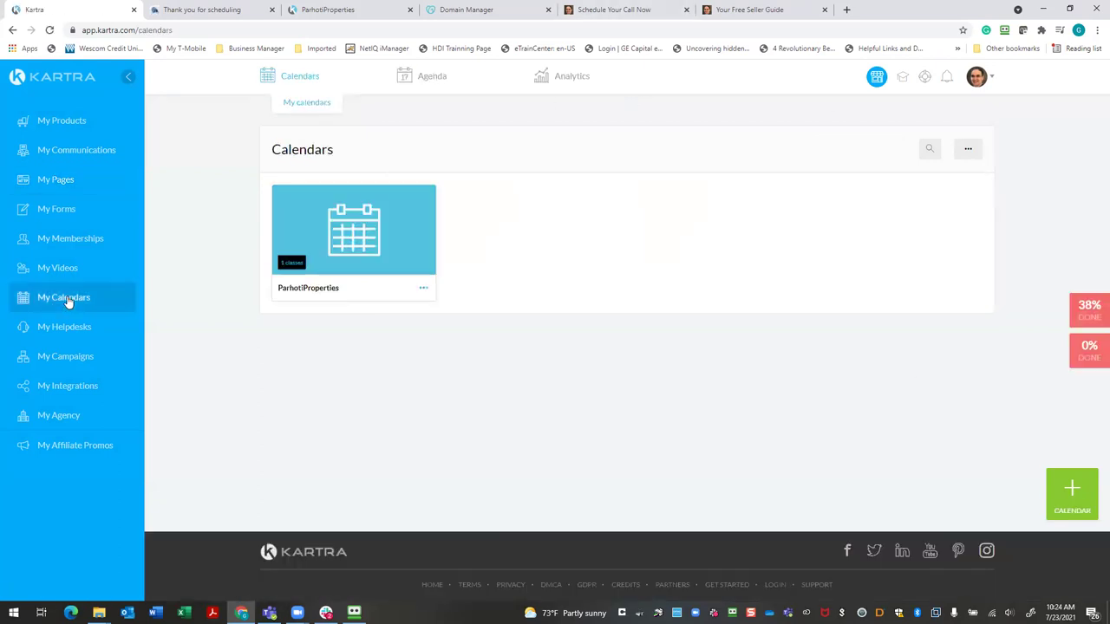
click(65, 180)
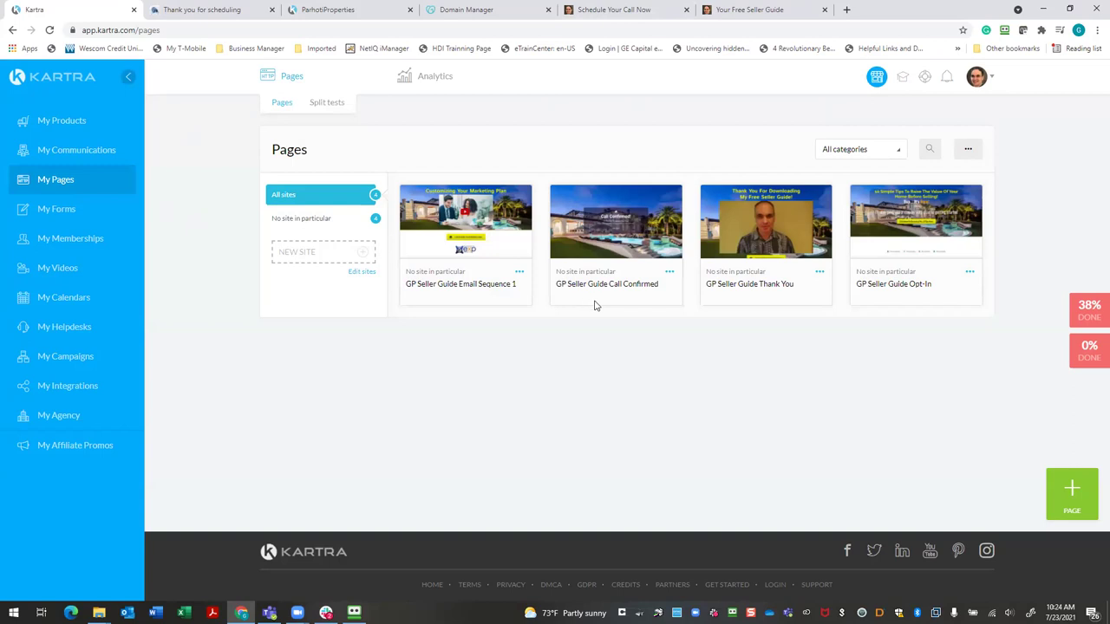
click(669, 275)
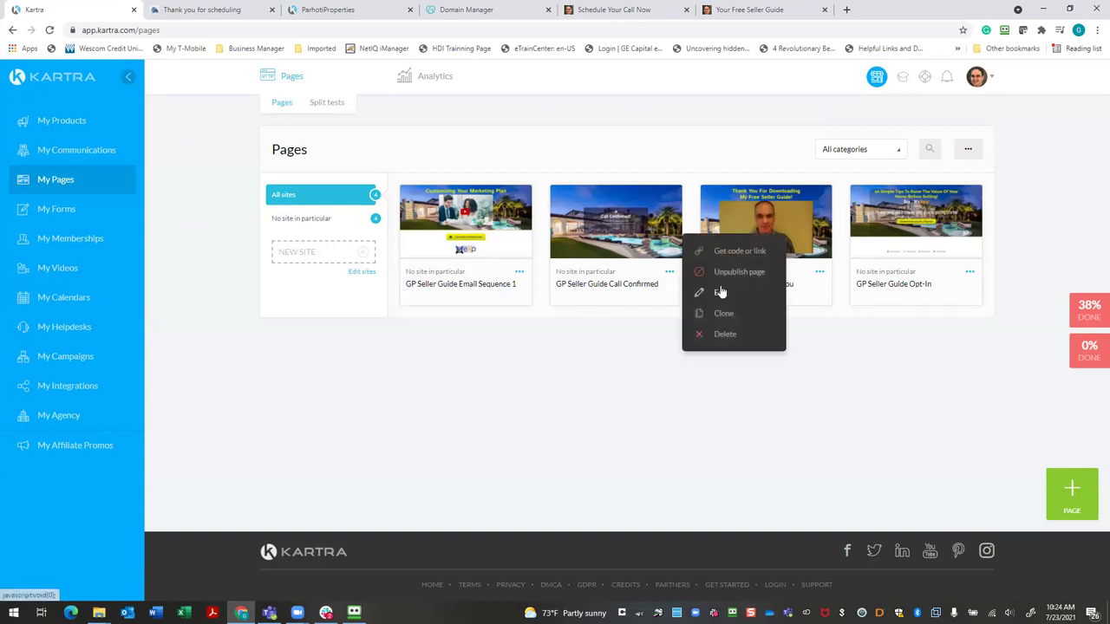
click(736, 251)
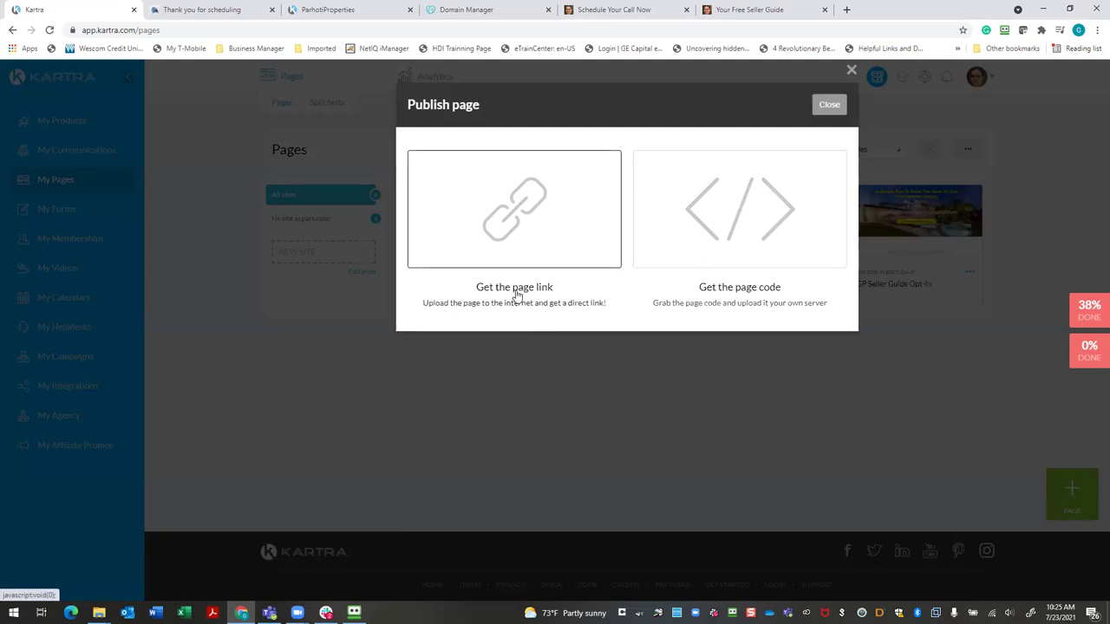
click(516, 296)
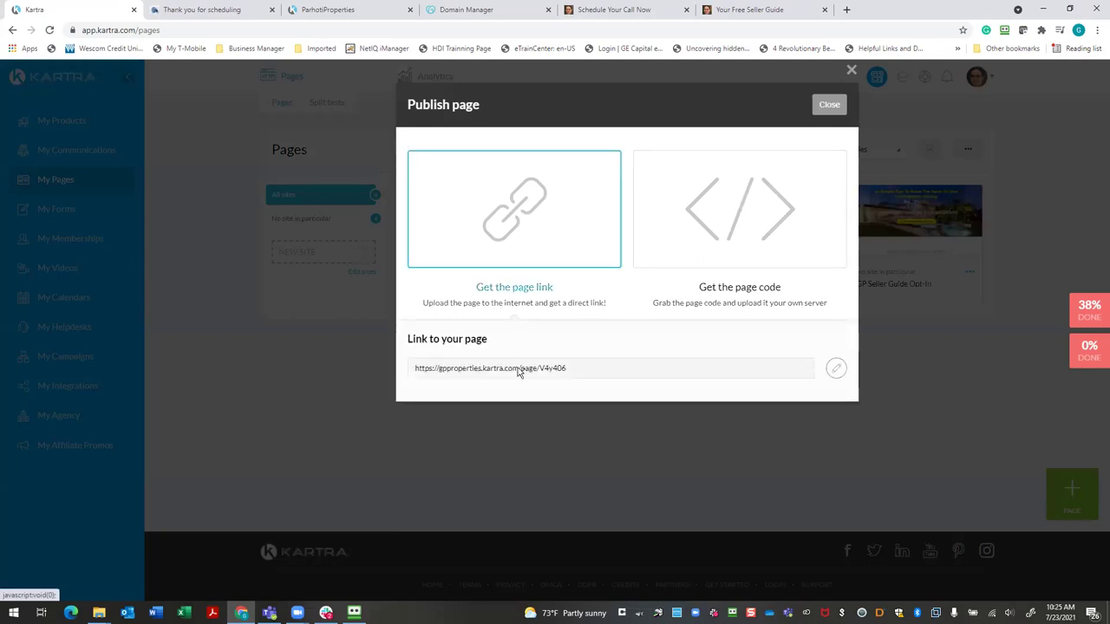
Set the link to parhotiproperties.com with slug 'confirmed', save it, and close the dialog
click(836, 371)
click(702, 368)
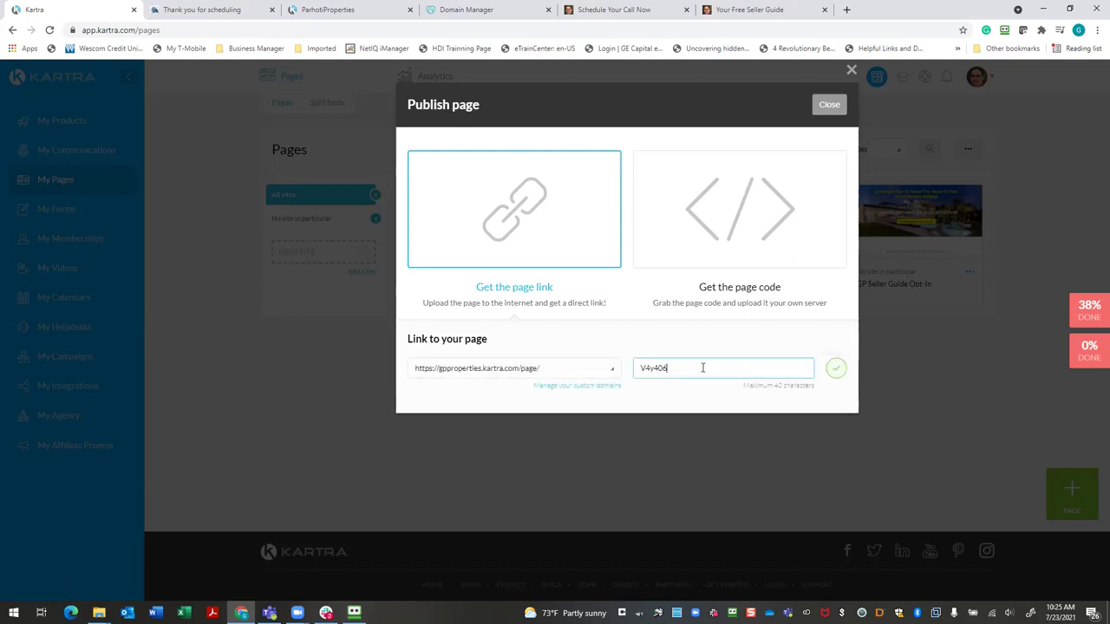
click(613, 369)
click(520, 409)
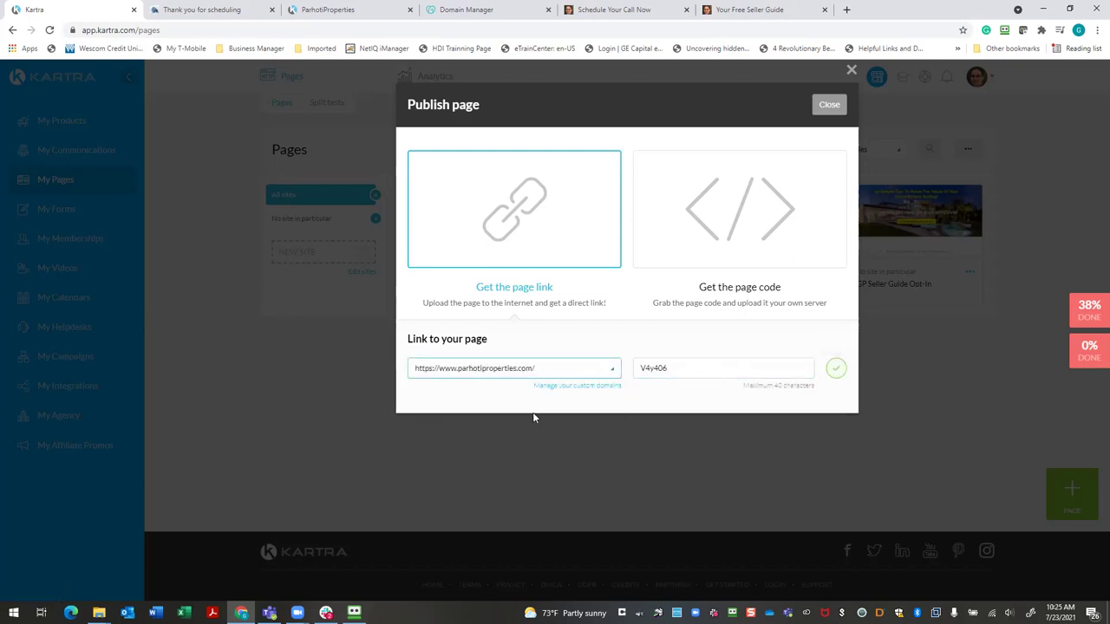
click(666, 371)
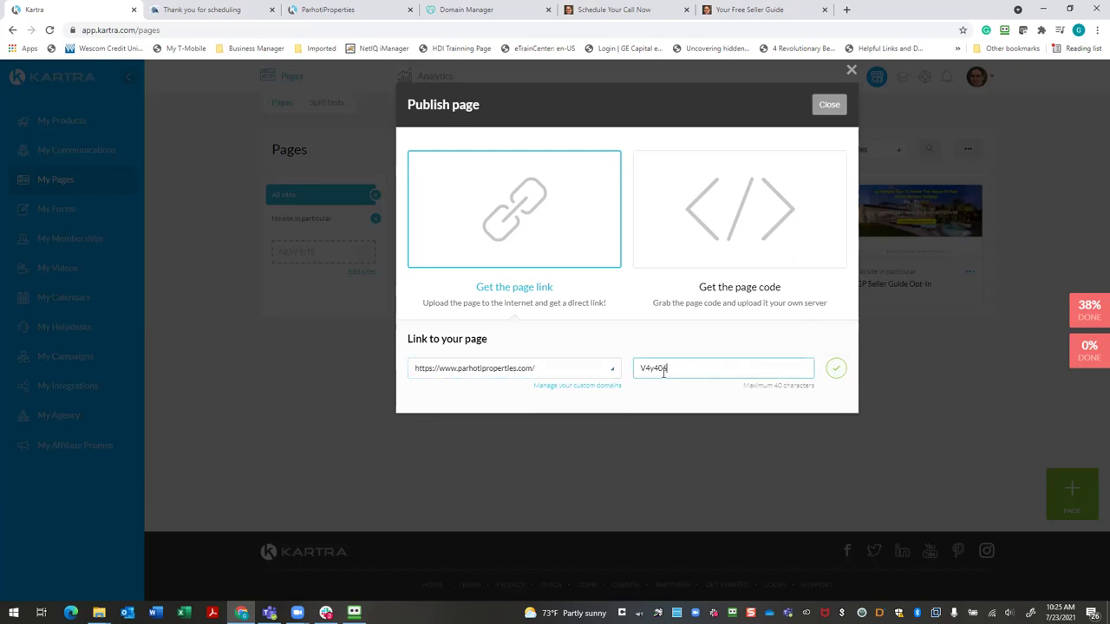
key(BackSpace)
key(BackSpace)
key(BackSpace)
key(BackSpace)
key(BackSpace)
key(BackSpace)
text(co)
click(836, 367)
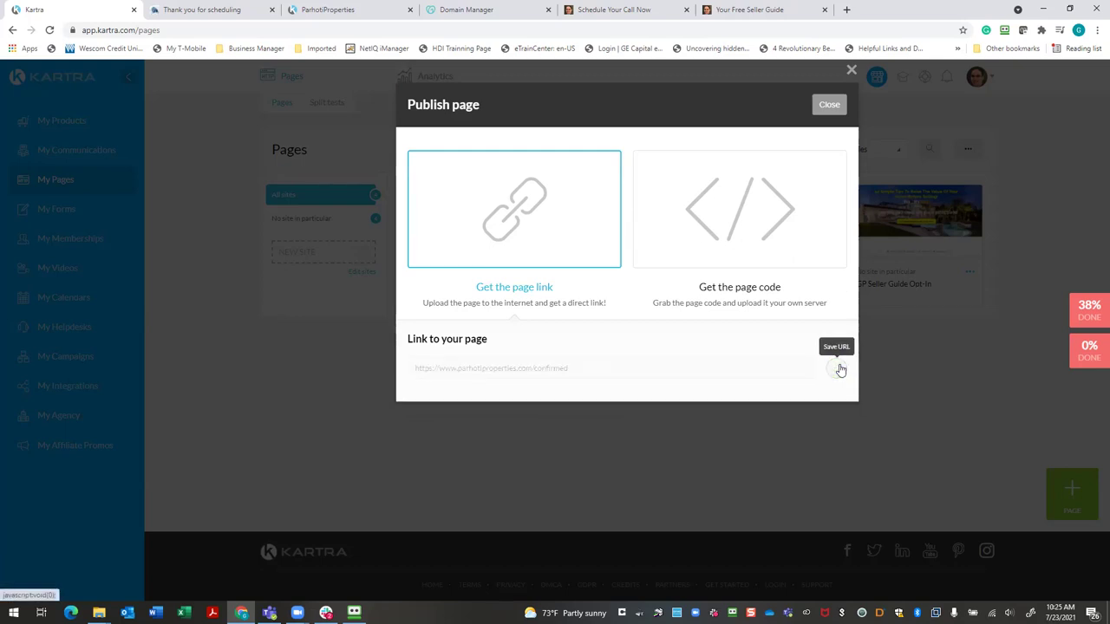
click(829, 104)
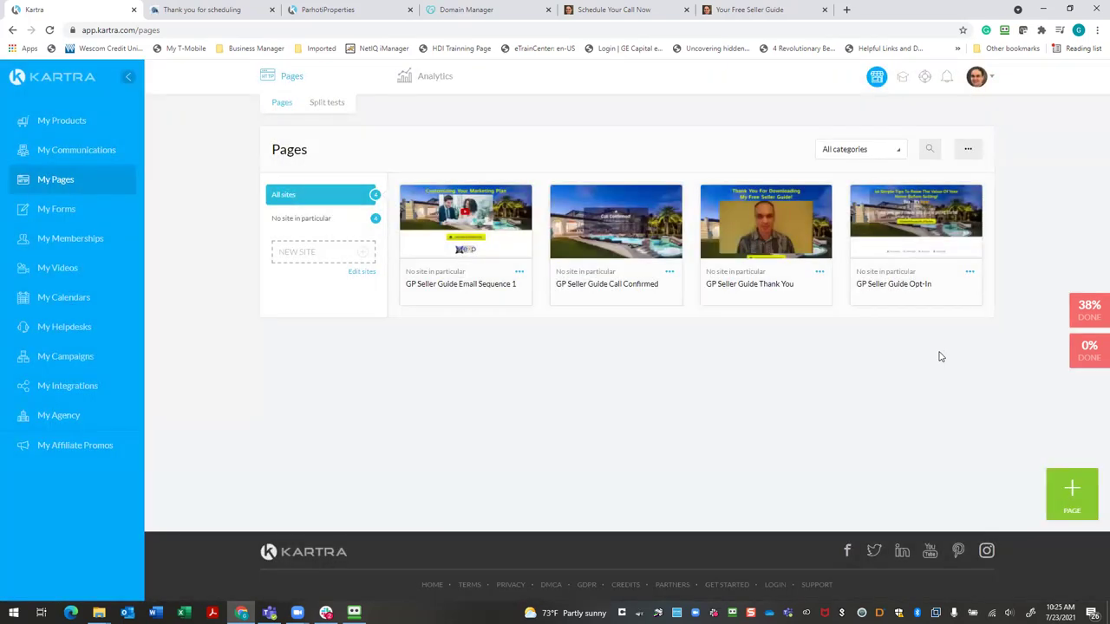
Edit the ParhotiProperties calendar and step through the wizard to the Success message step
click(74, 297)
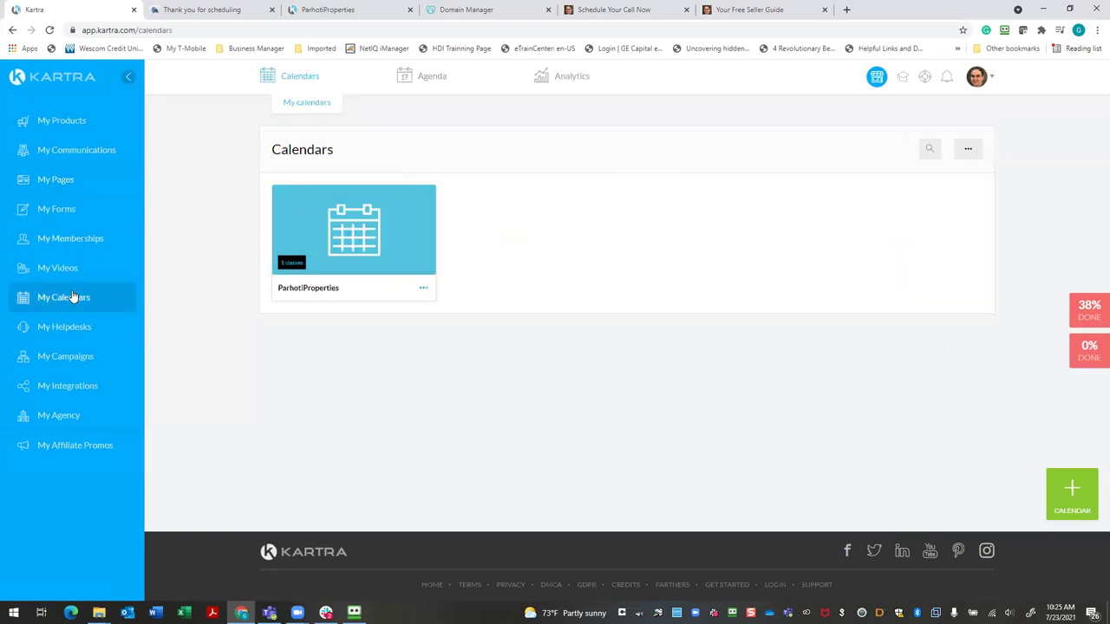
click(425, 290)
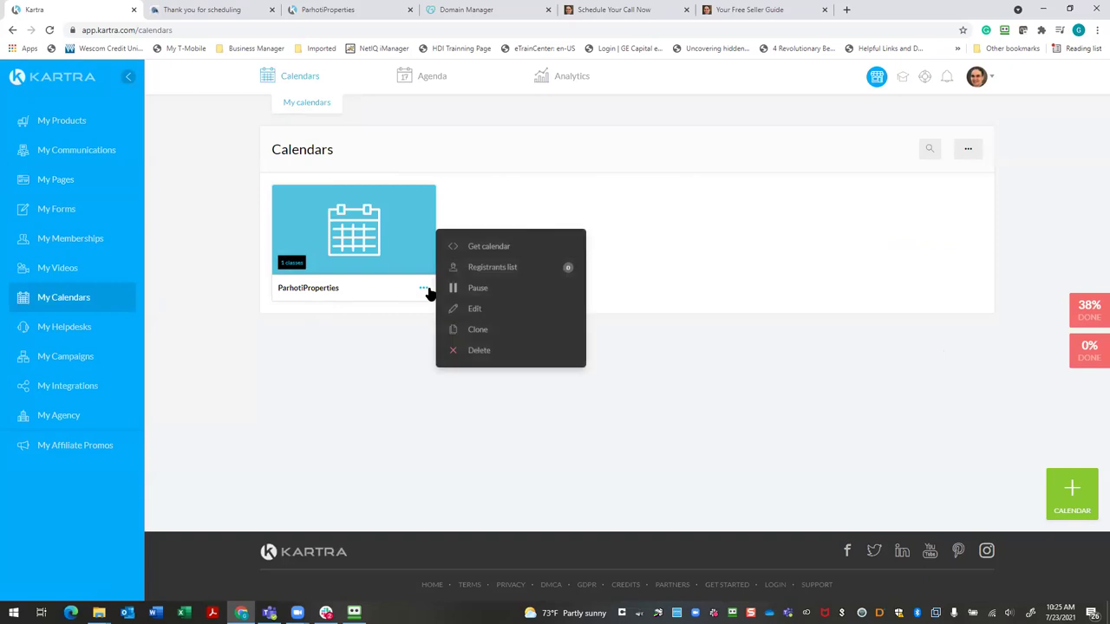
click(474, 308)
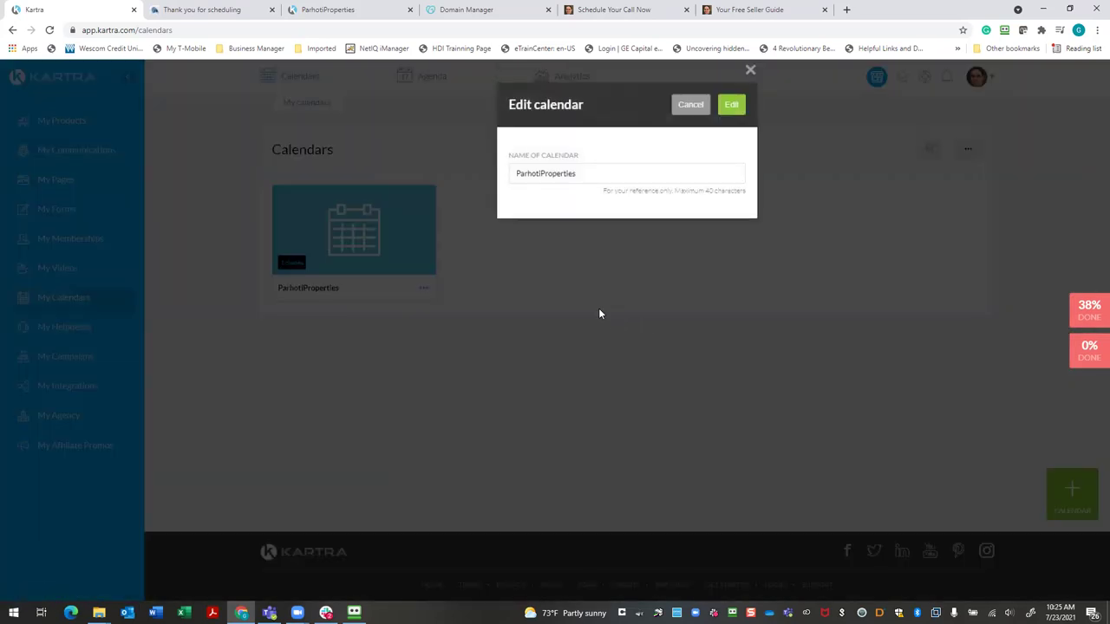
click(734, 106)
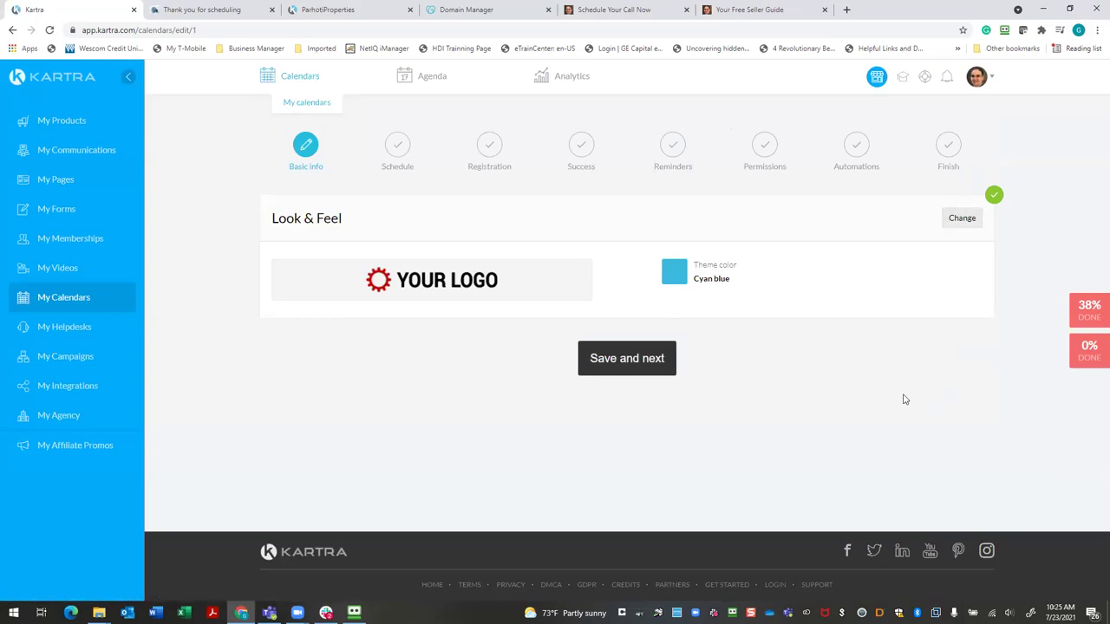
click(659, 369)
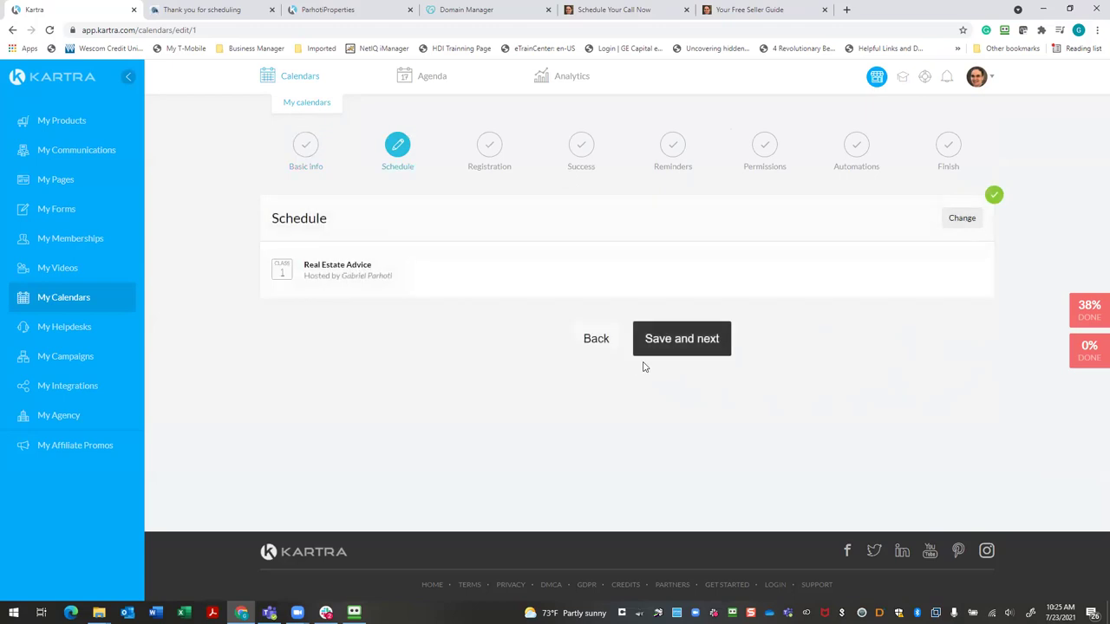
click(674, 347)
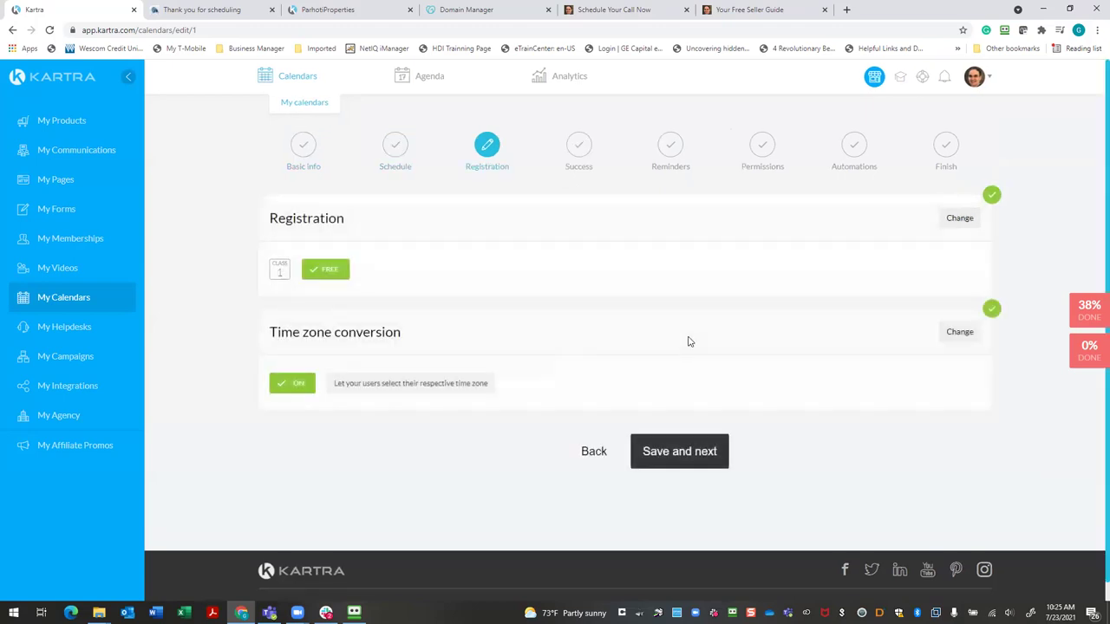
click(642, 459)
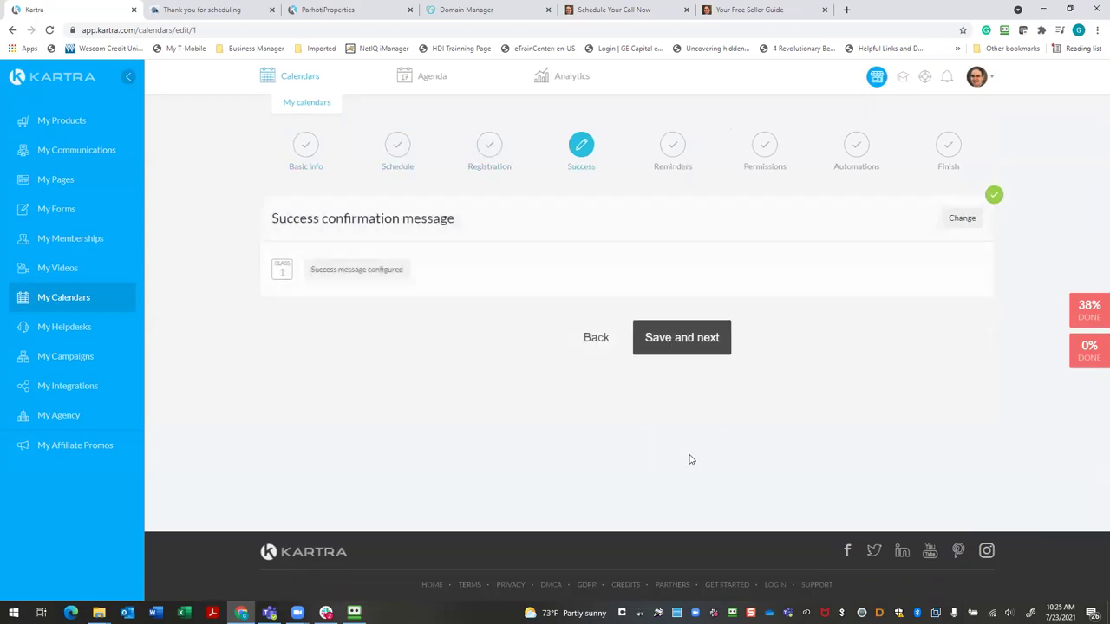
click(683, 353)
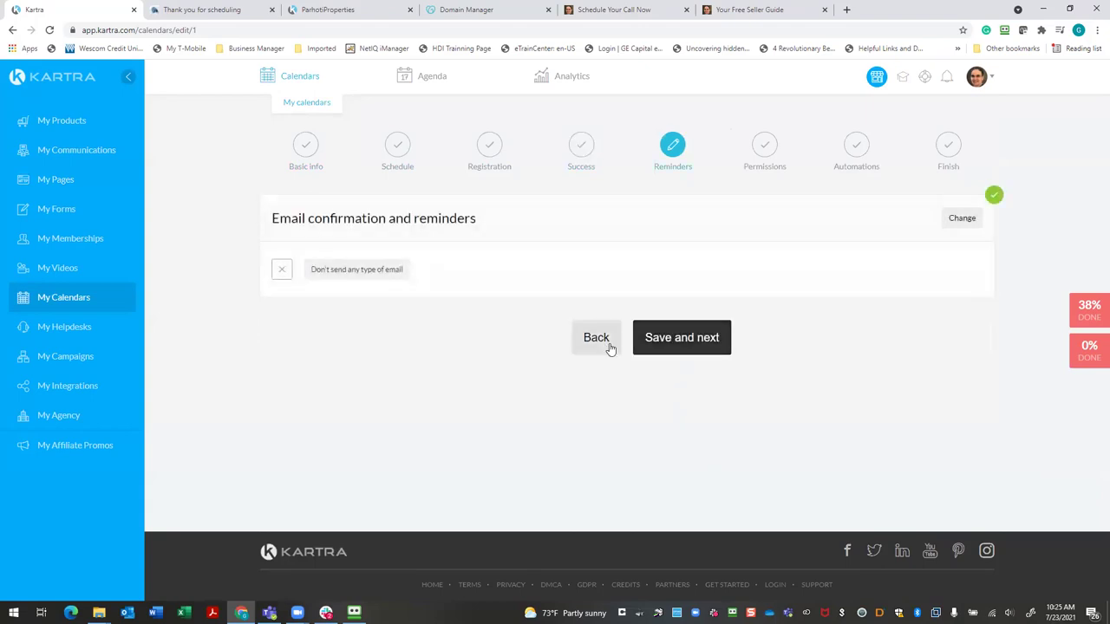
click(596, 339)
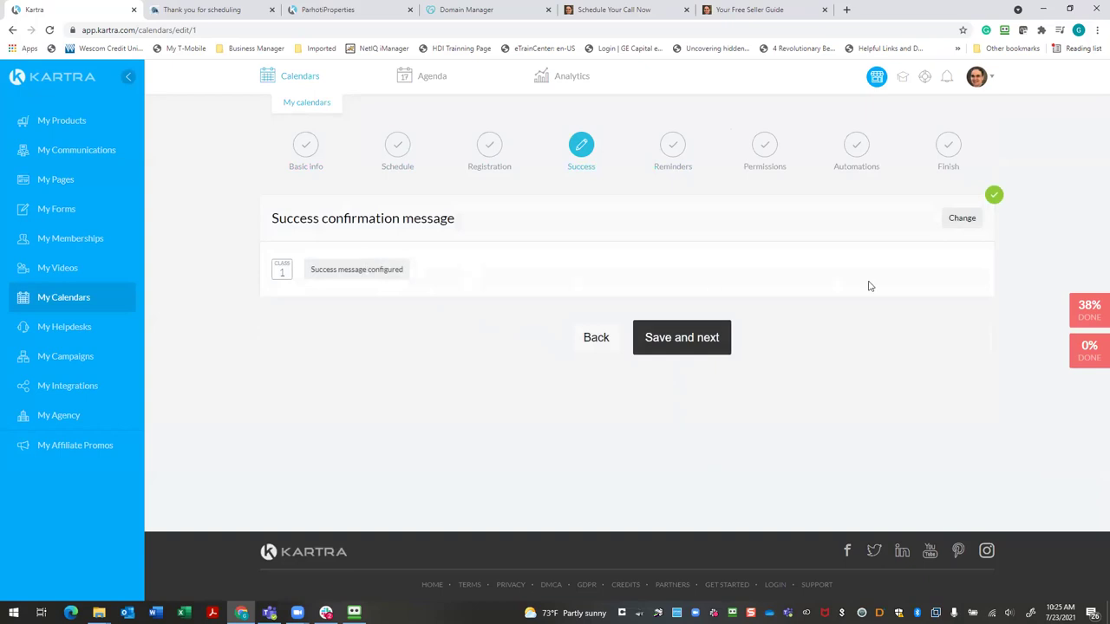
Expand the success message settings and review the Congratulations headline, instructions, button options and preview
click(962, 218)
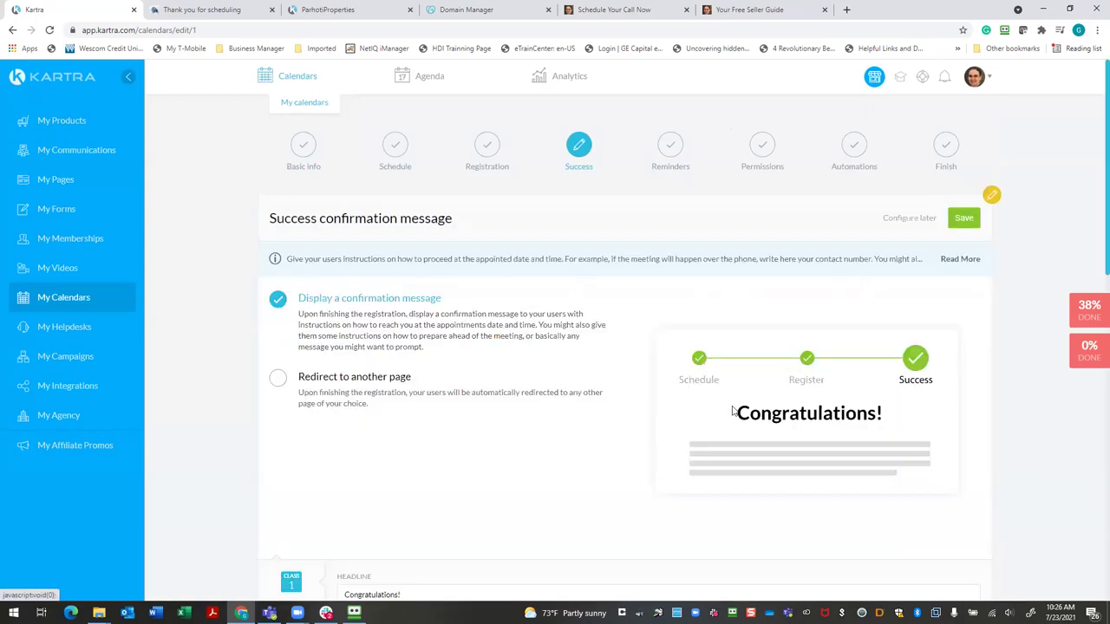
scroll(485, 466, down, 3)
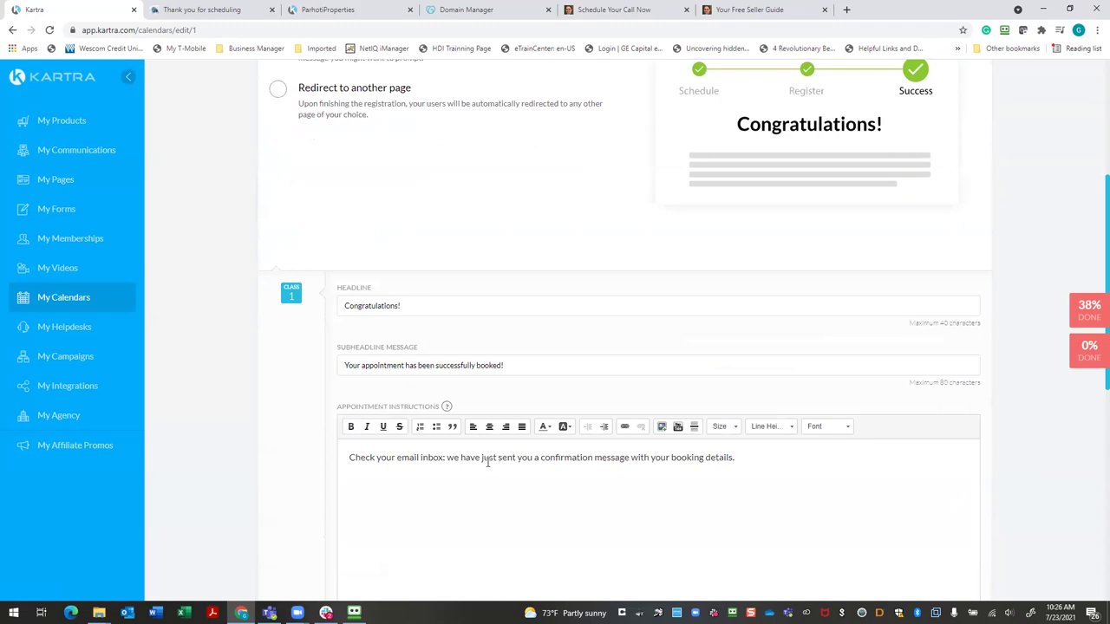
scroll(487, 463, down, 4)
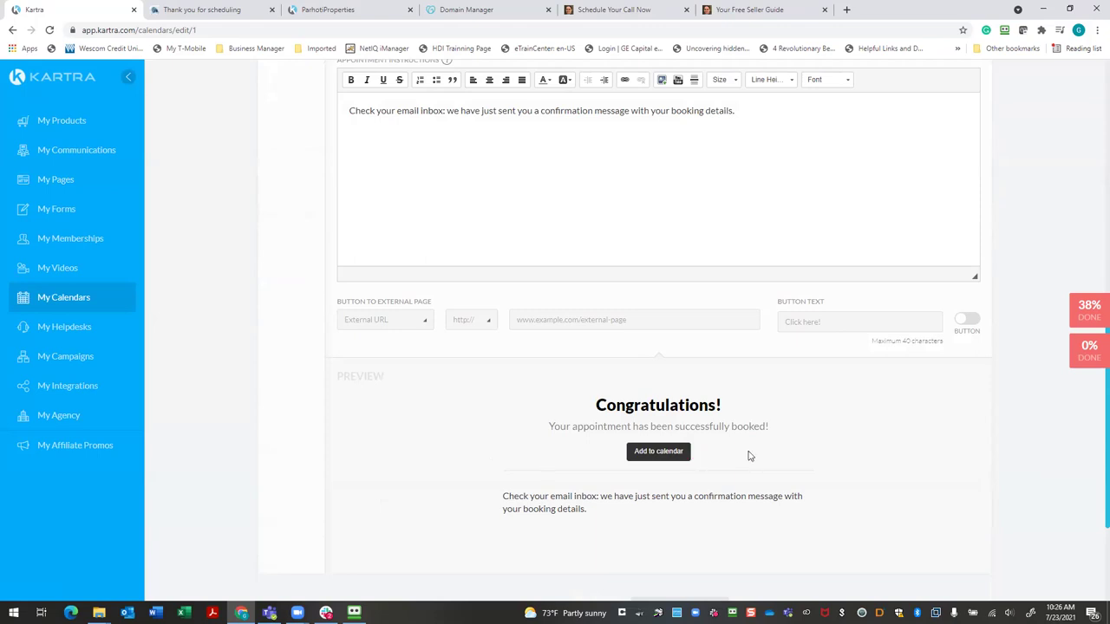
scroll(748, 456, down, 2)
scroll(718, 452, up, 3)
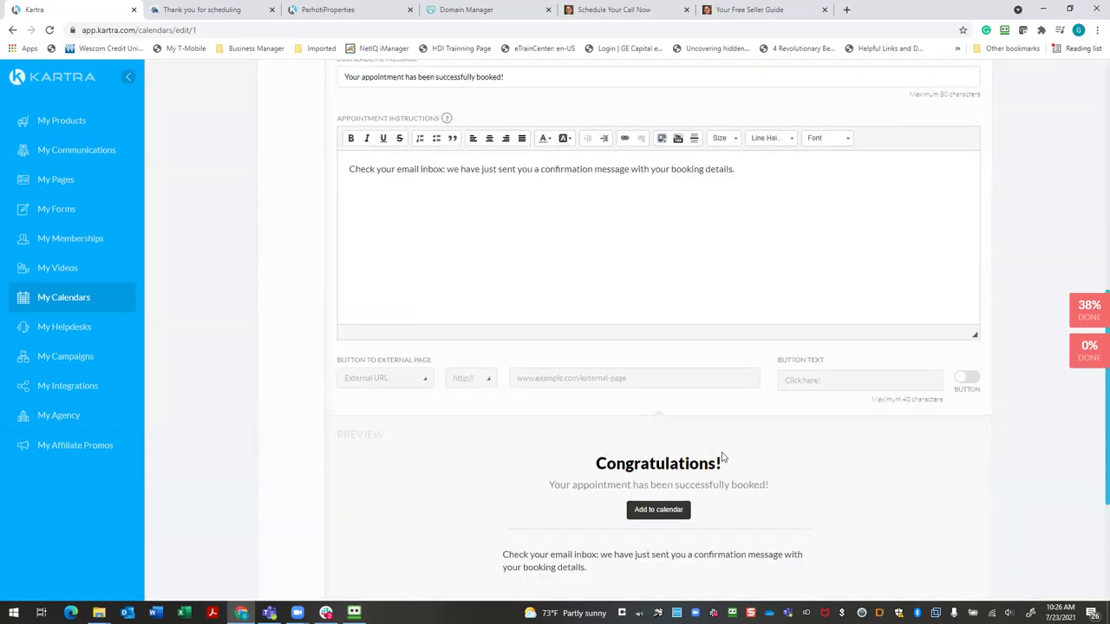
scroll(722, 457, up, 3)
scroll(723, 457, down, 1)
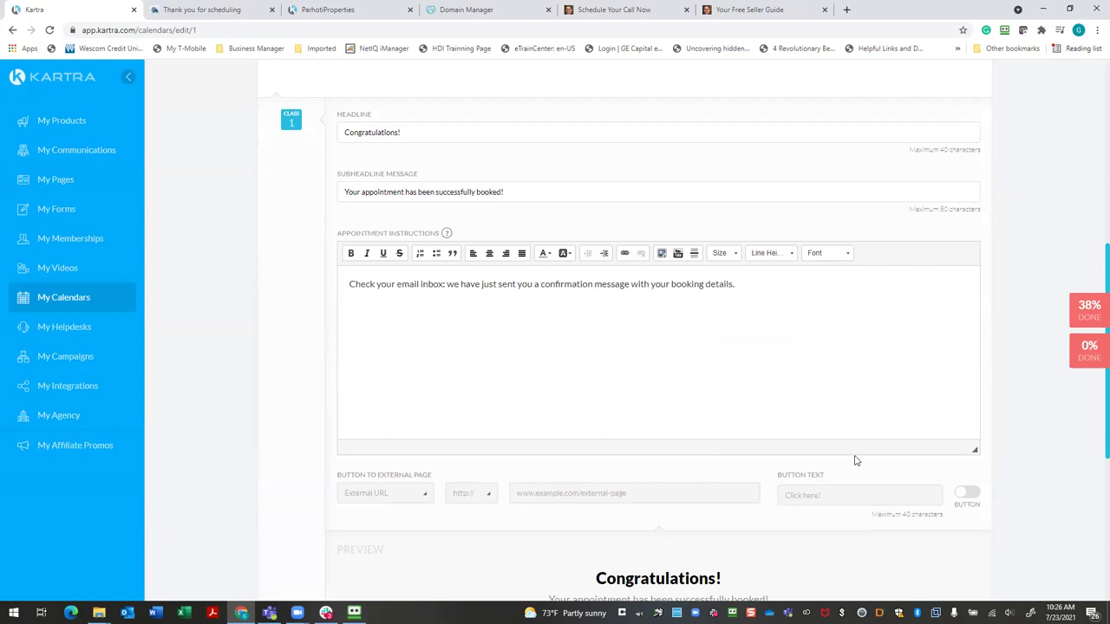
scroll(855, 460, down, 3)
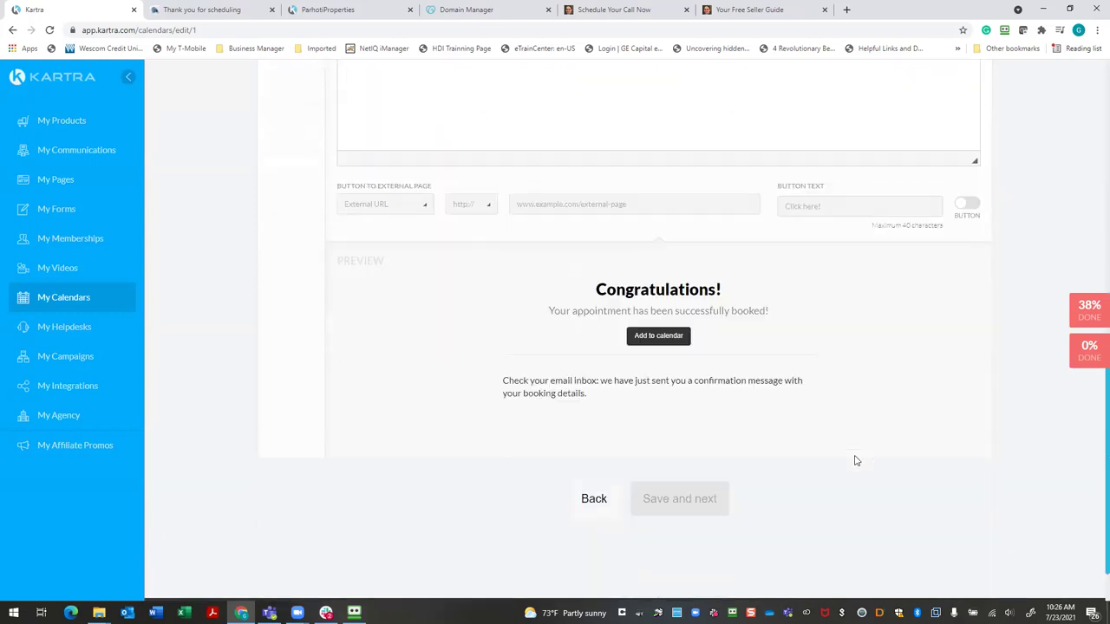
scroll(855, 460, up, 3)
scroll(855, 460, down, 1)
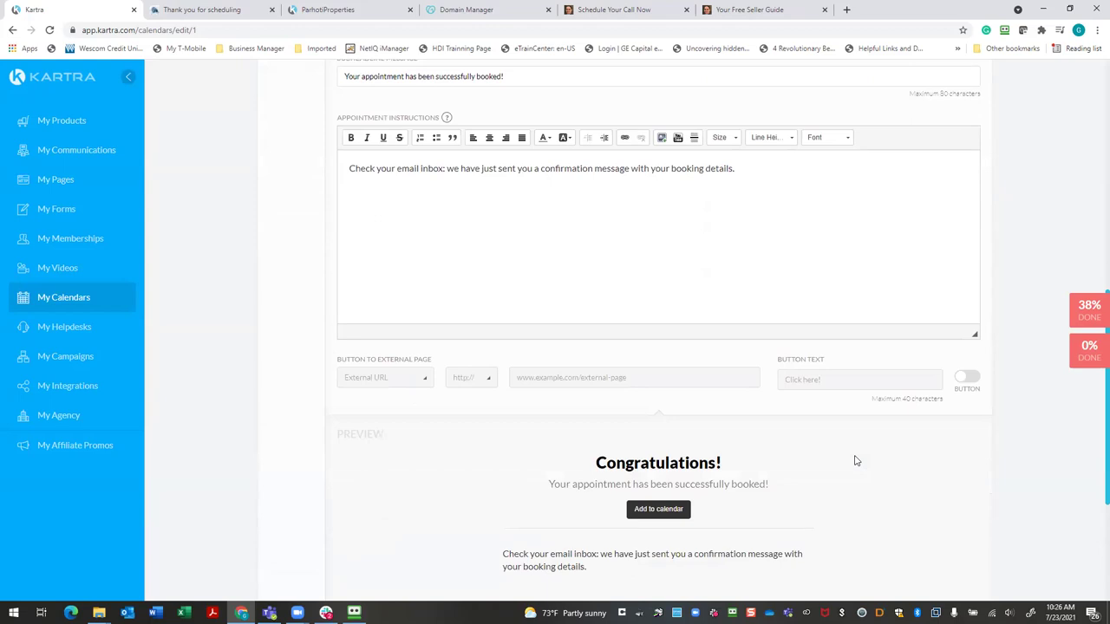
Add a success-message button linking to the Kartra page GP Seller Guide Call Confirmed
click(969, 380)
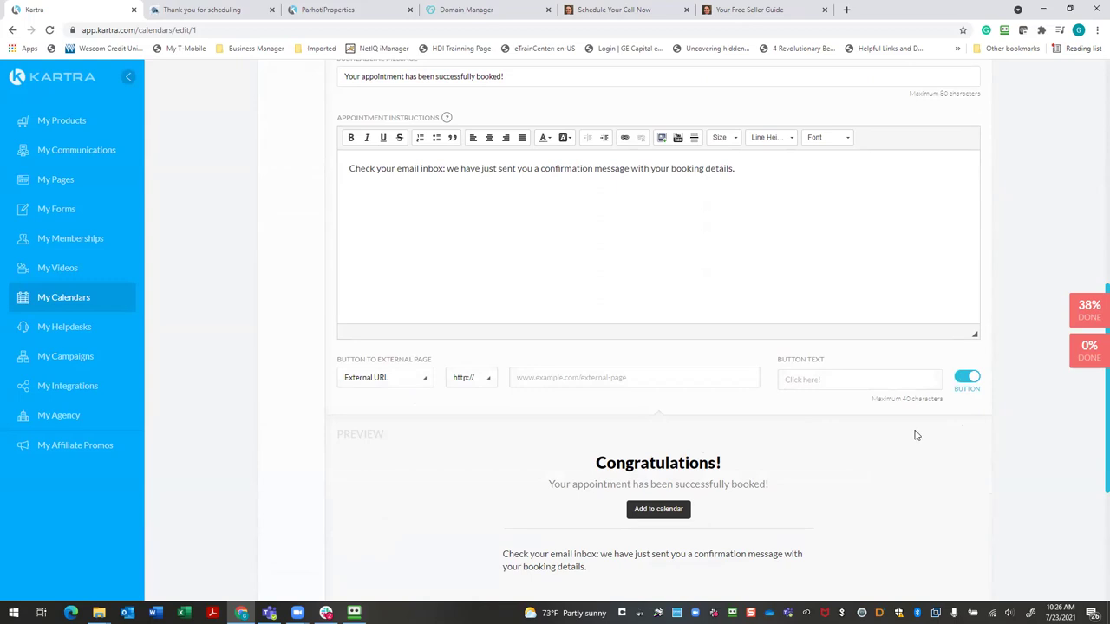
click(421, 379)
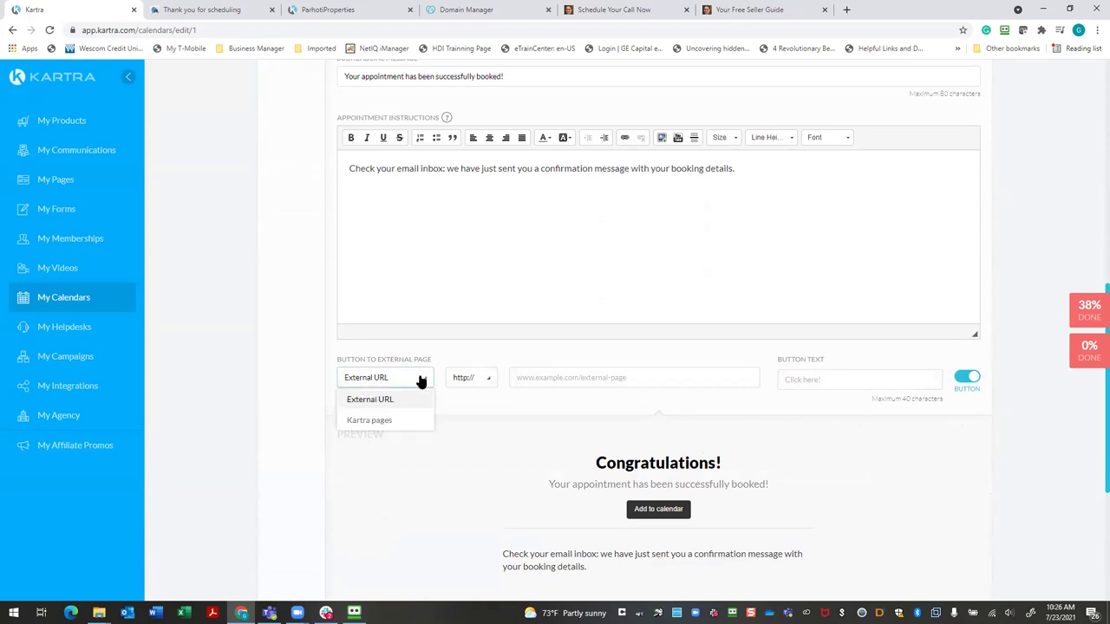
click(372, 422)
click(579, 385)
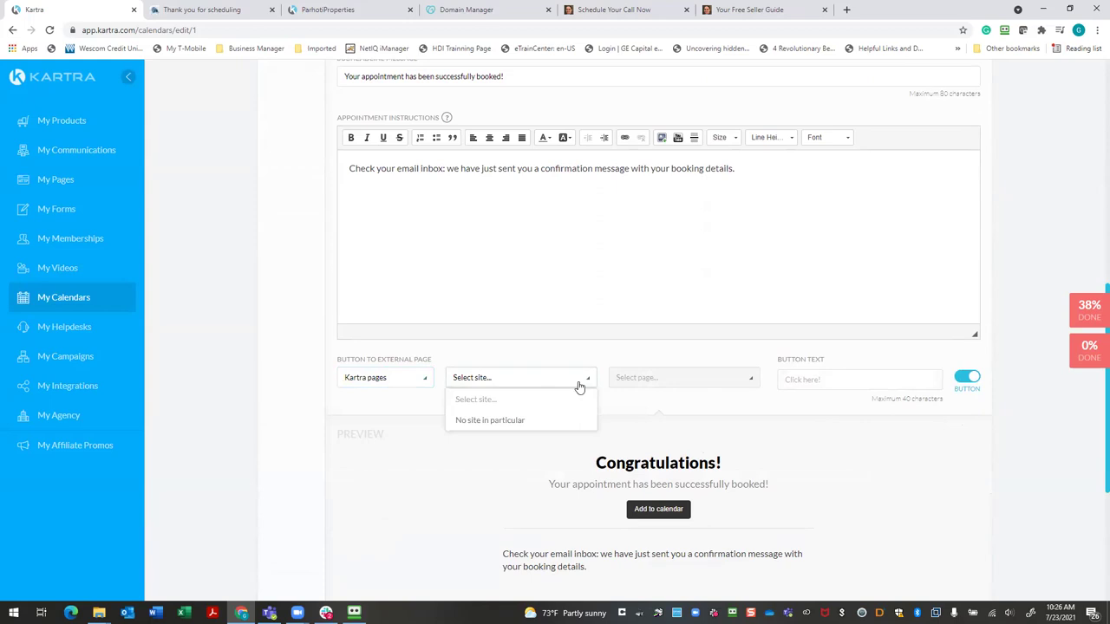
click(531, 421)
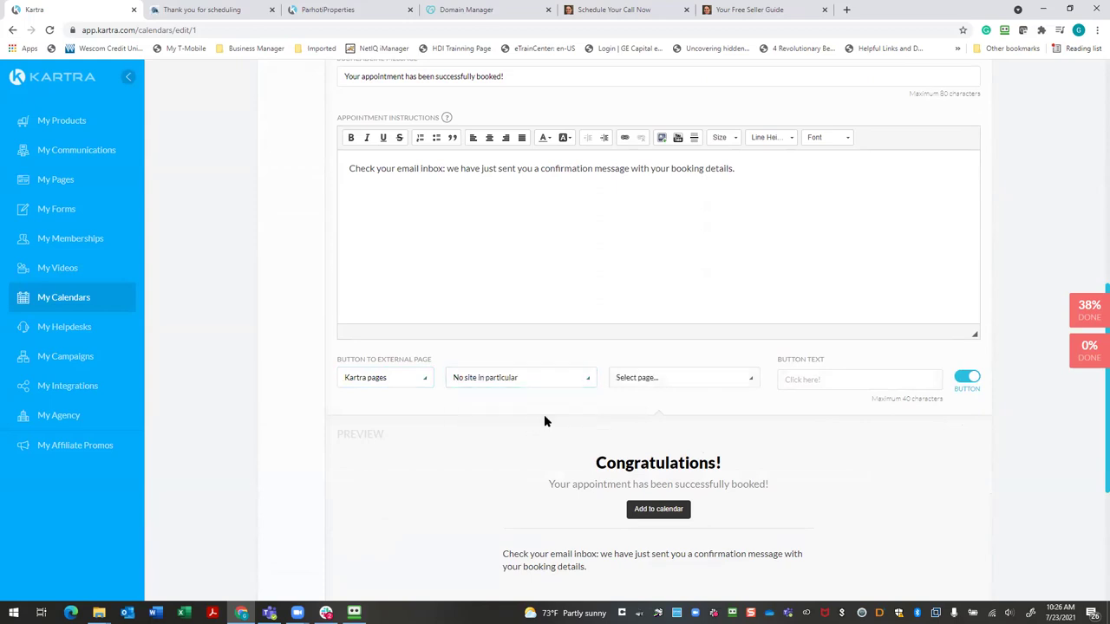
click(753, 385)
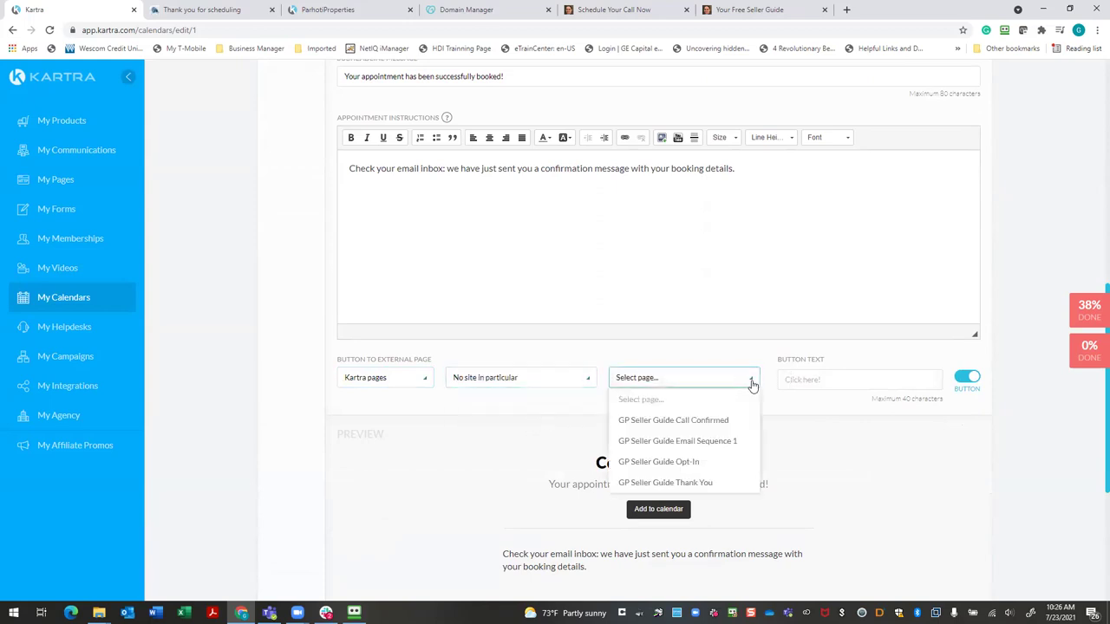
click(712, 426)
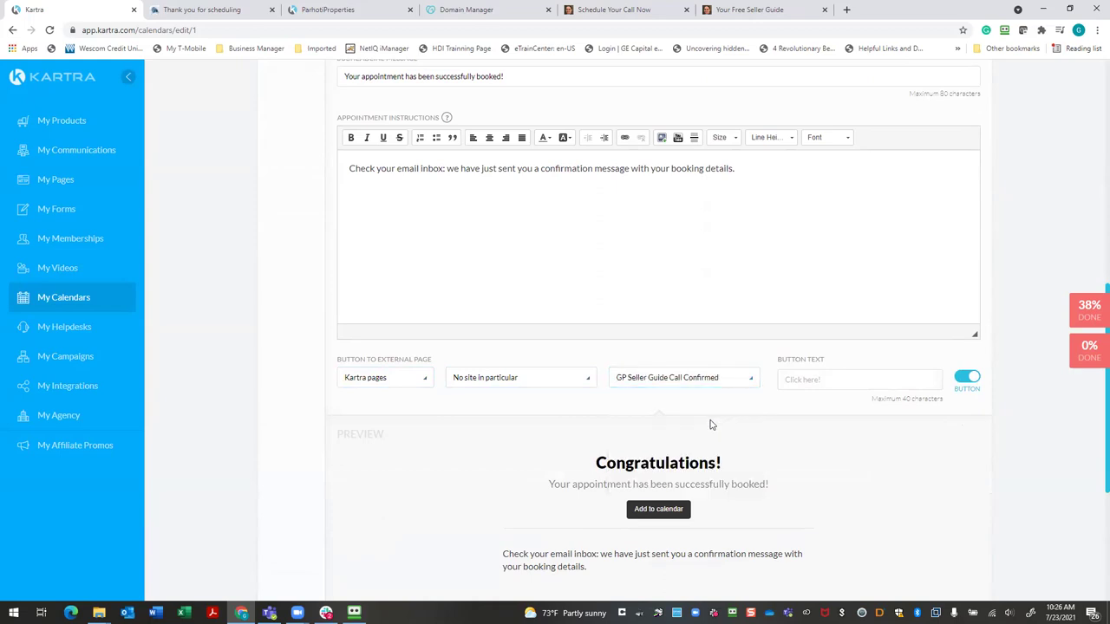
Label the button 'Click here to confirm your appointment' and fix the misspelled 'appointment'
scroll(677, 412, up, 1)
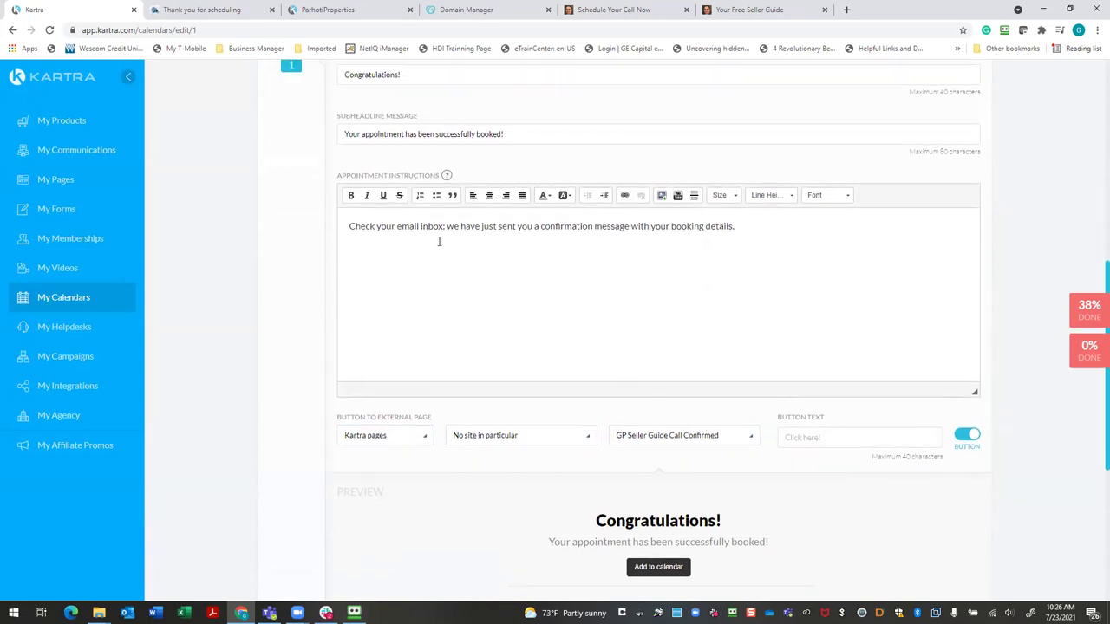
click(883, 432)
text(Click)
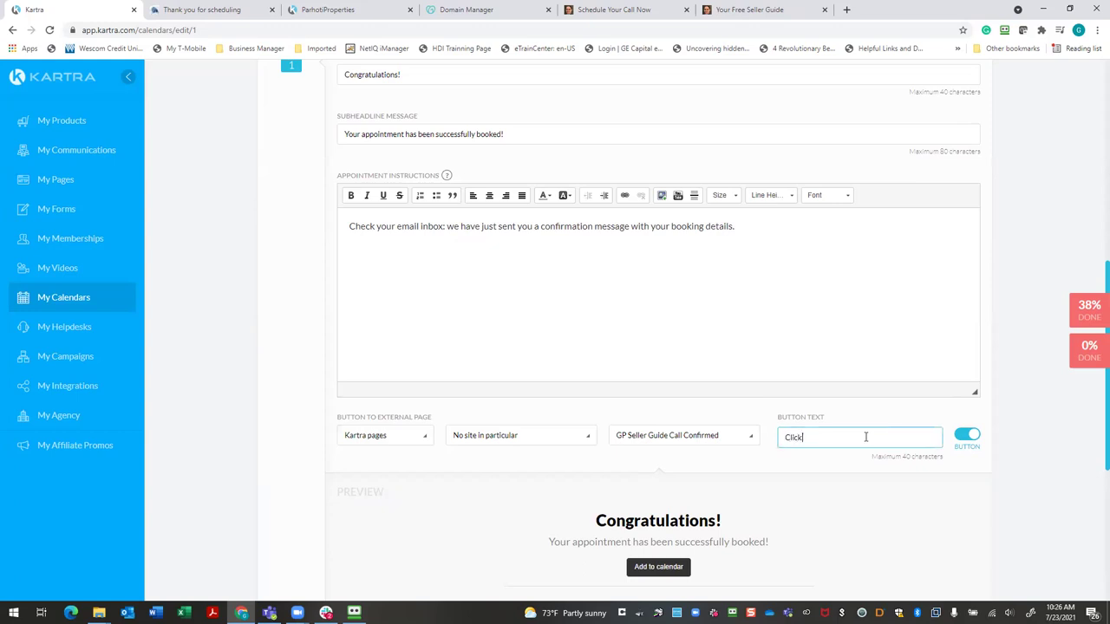
text( here to confirm your appointment)
scroll(870, 451, down, 2)
right_click(894, 265)
click(923, 271)
scroll(911, 359, down, 1)
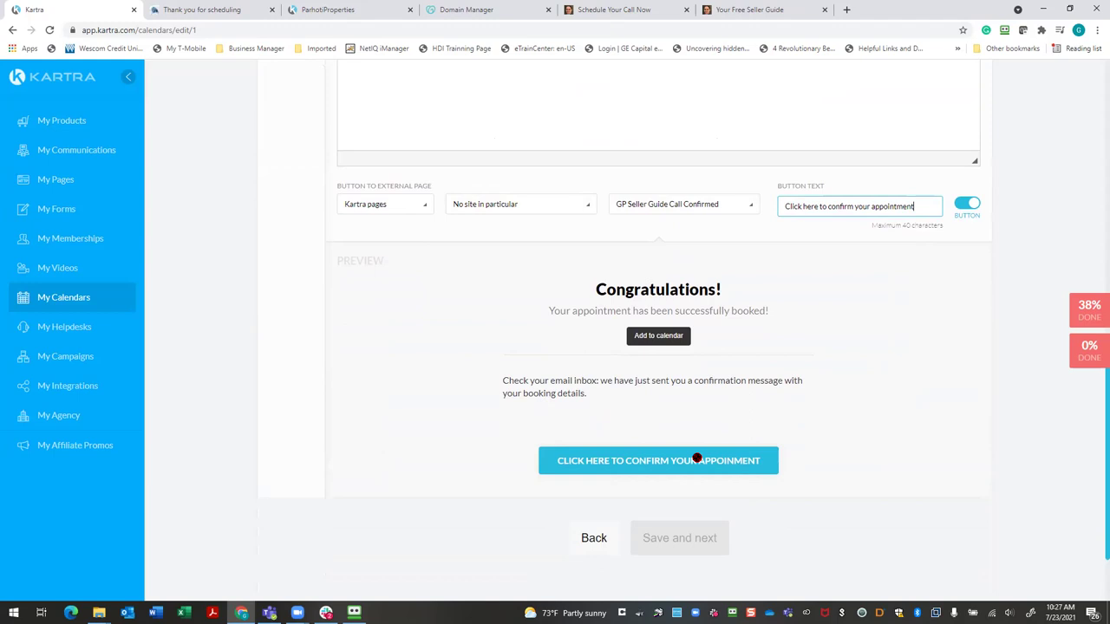
scroll(697, 459, up, 9)
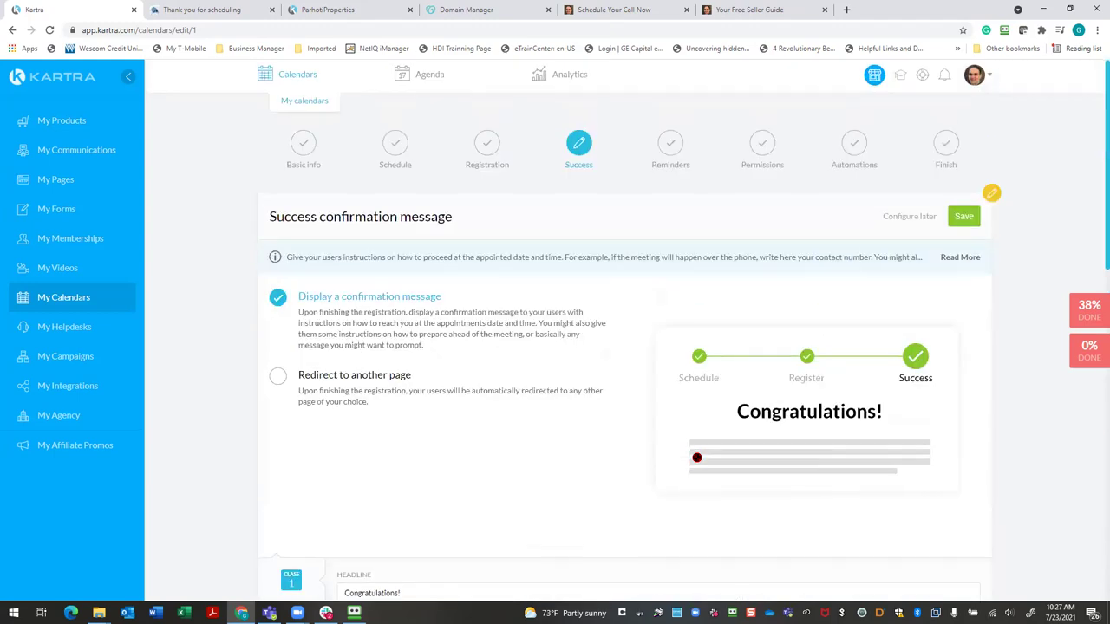
Save the success message and step through Reminders, Permissions and Automations to Finish
click(961, 219)
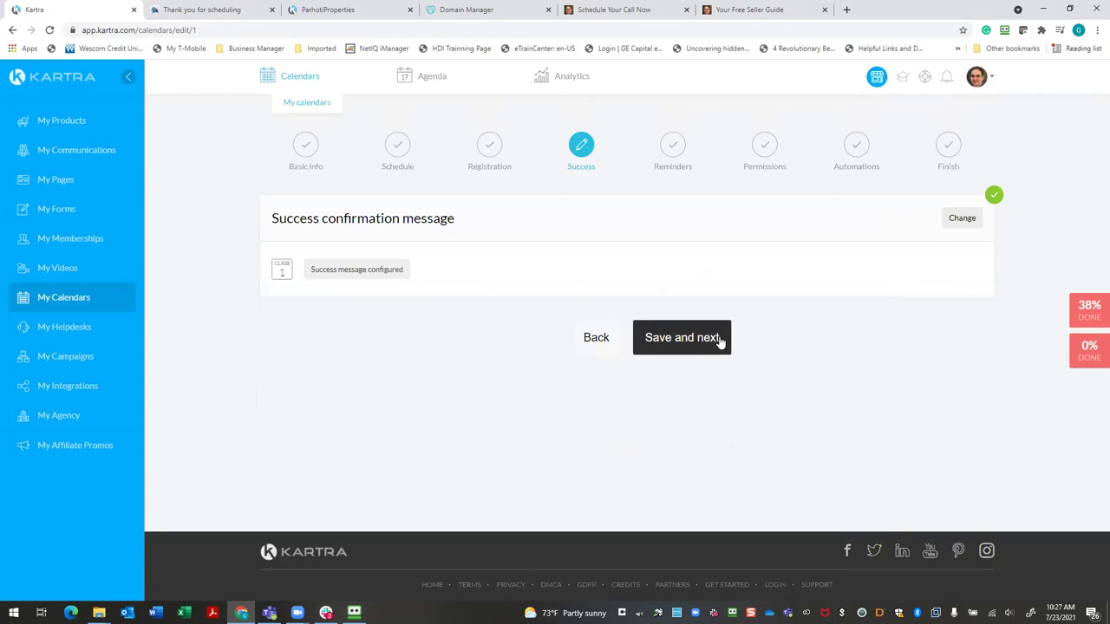
click(718, 341)
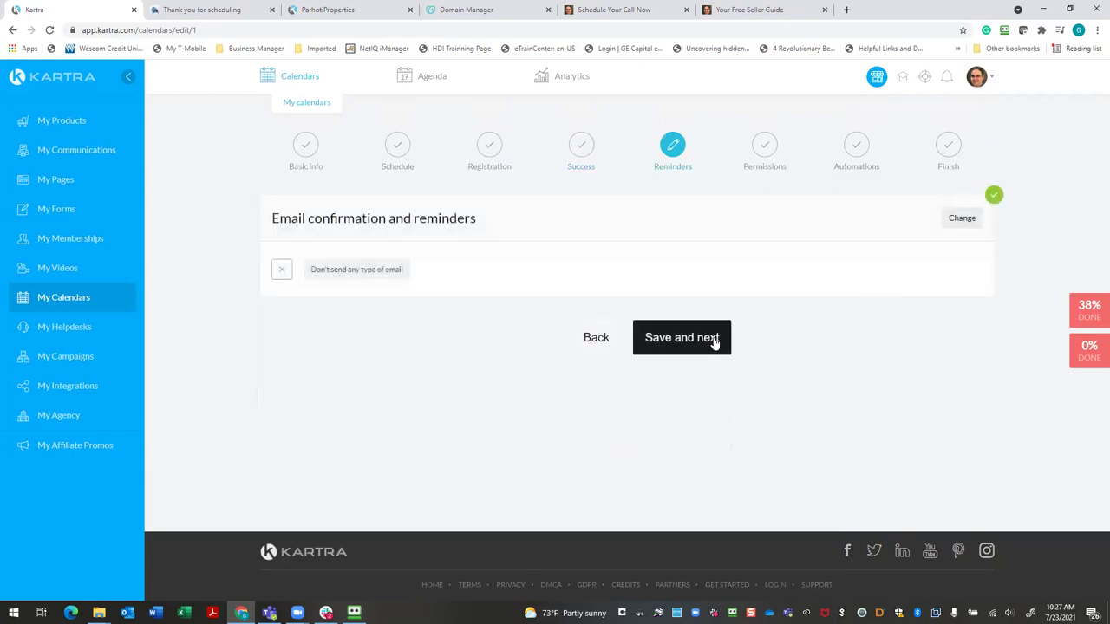
click(714, 342)
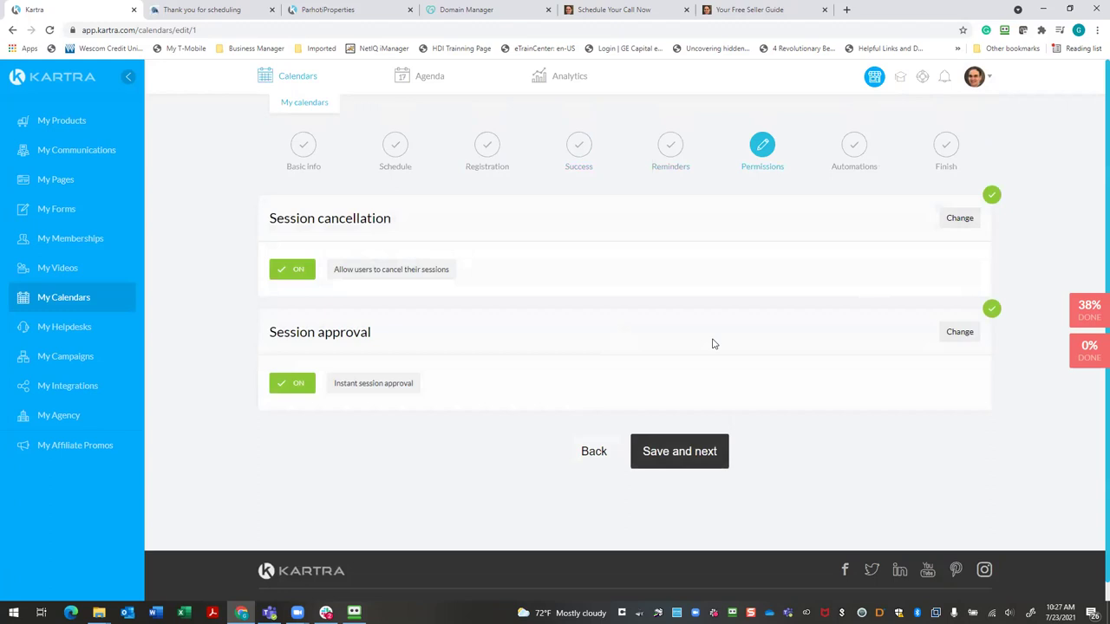
click(696, 448)
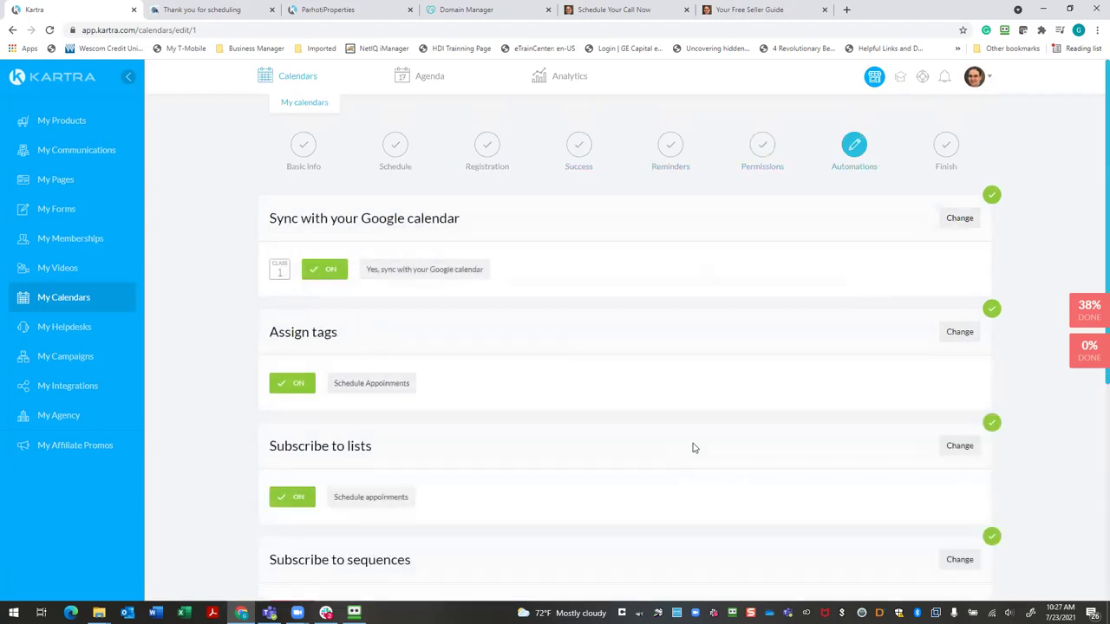
scroll(694, 444, down, 4)
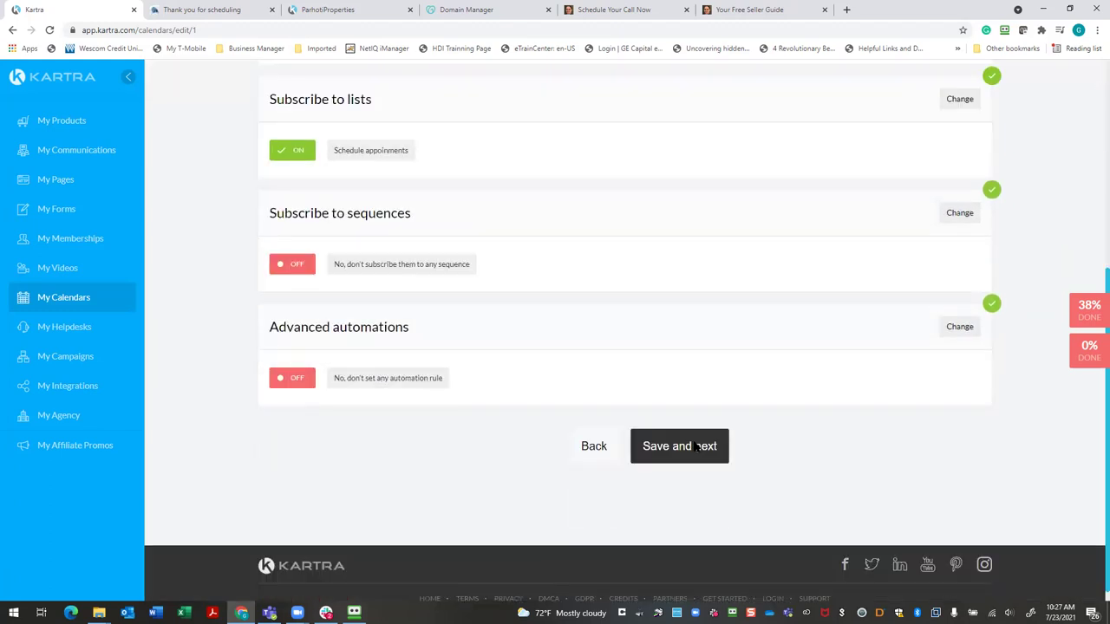
scroll(694, 448, up, 1)
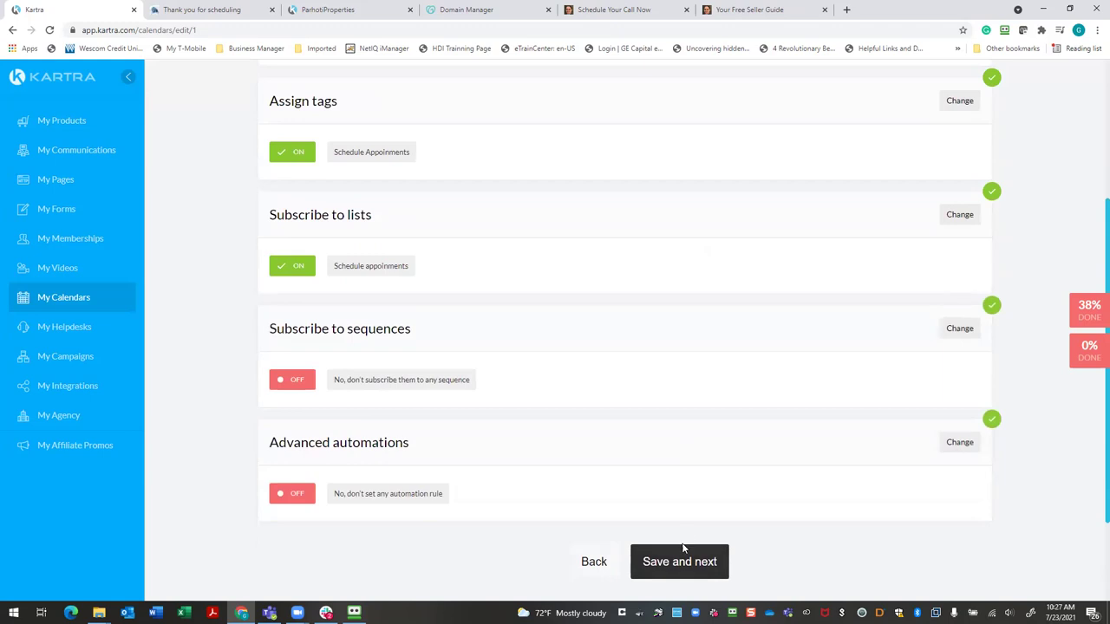
click(684, 555)
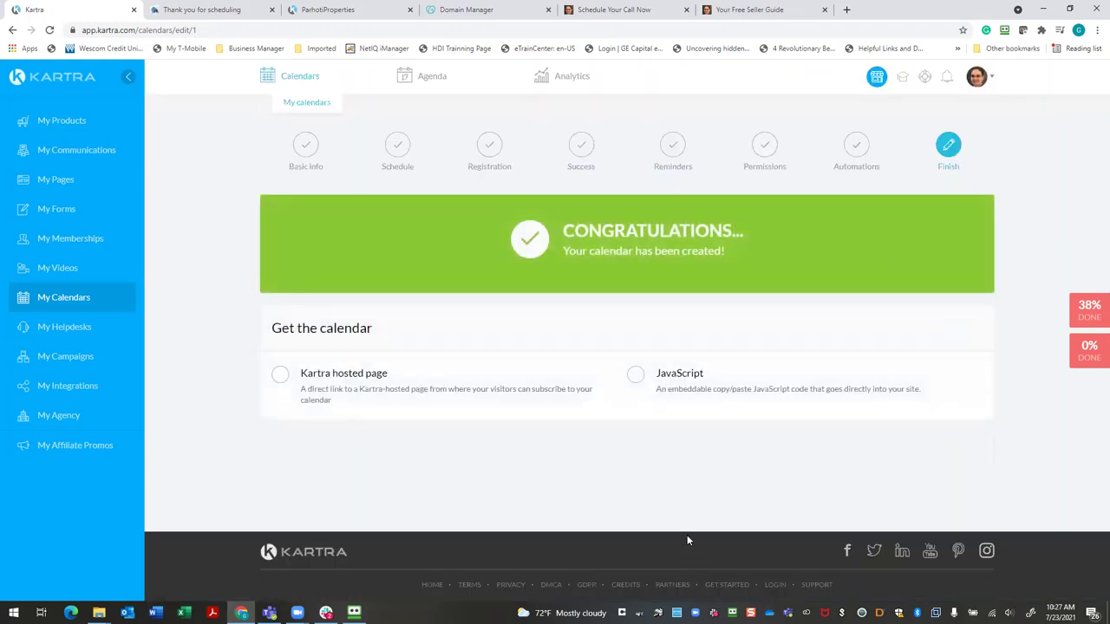
click(279, 374)
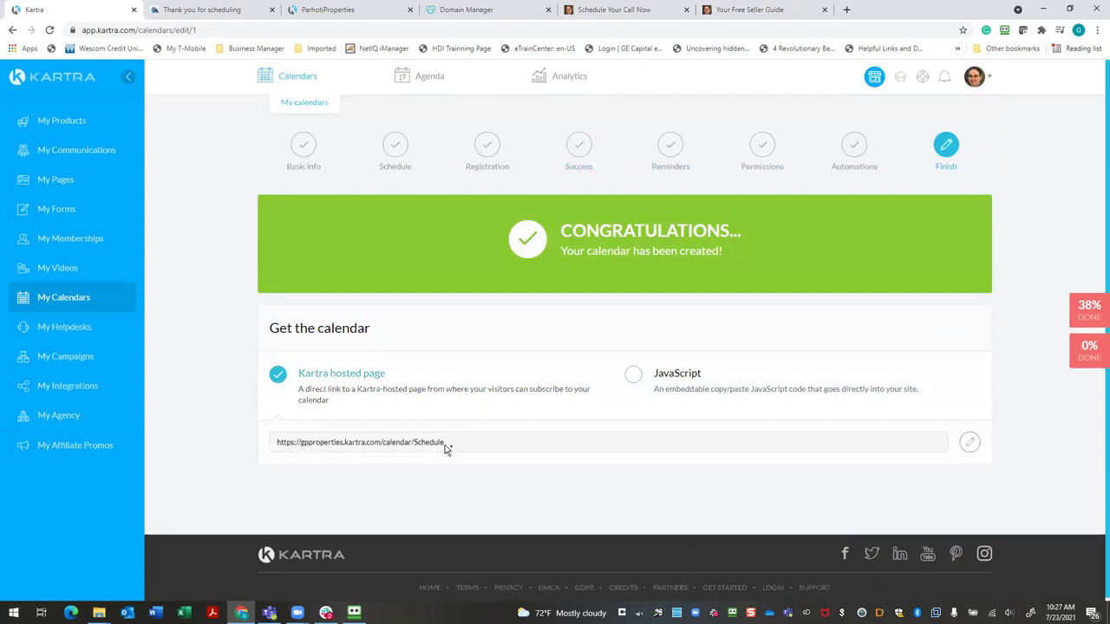
click(970, 442)
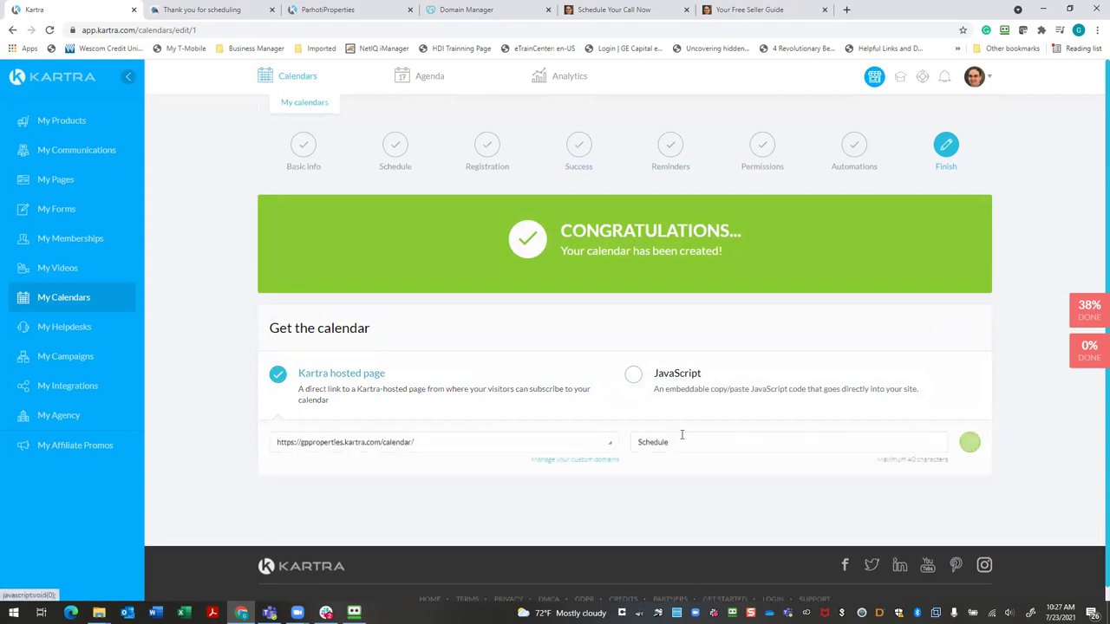
click(611, 446)
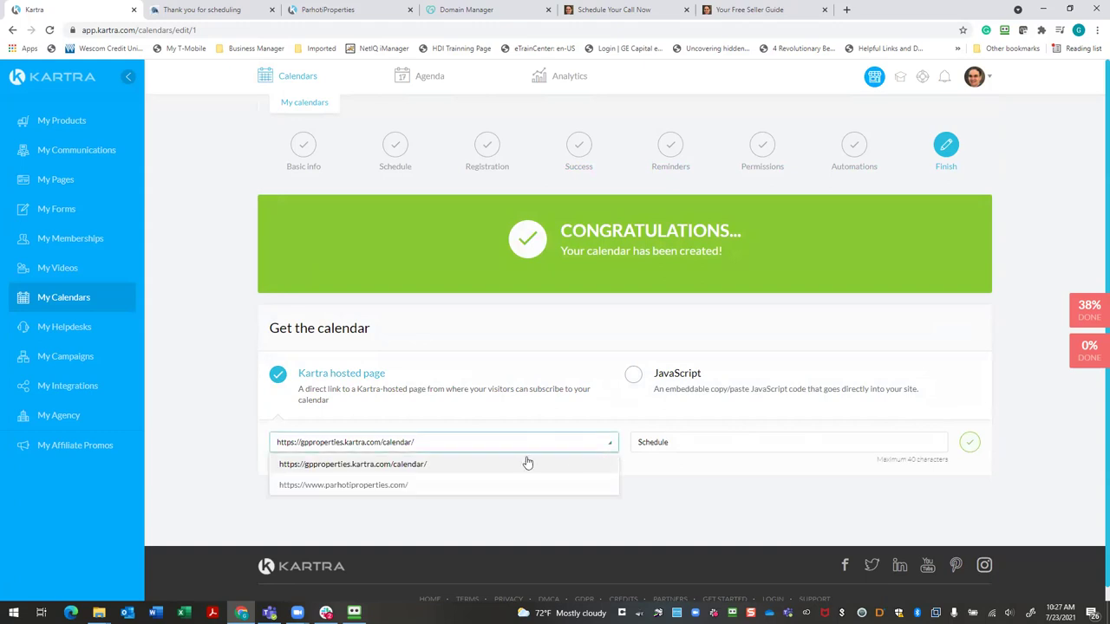
click(443, 486)
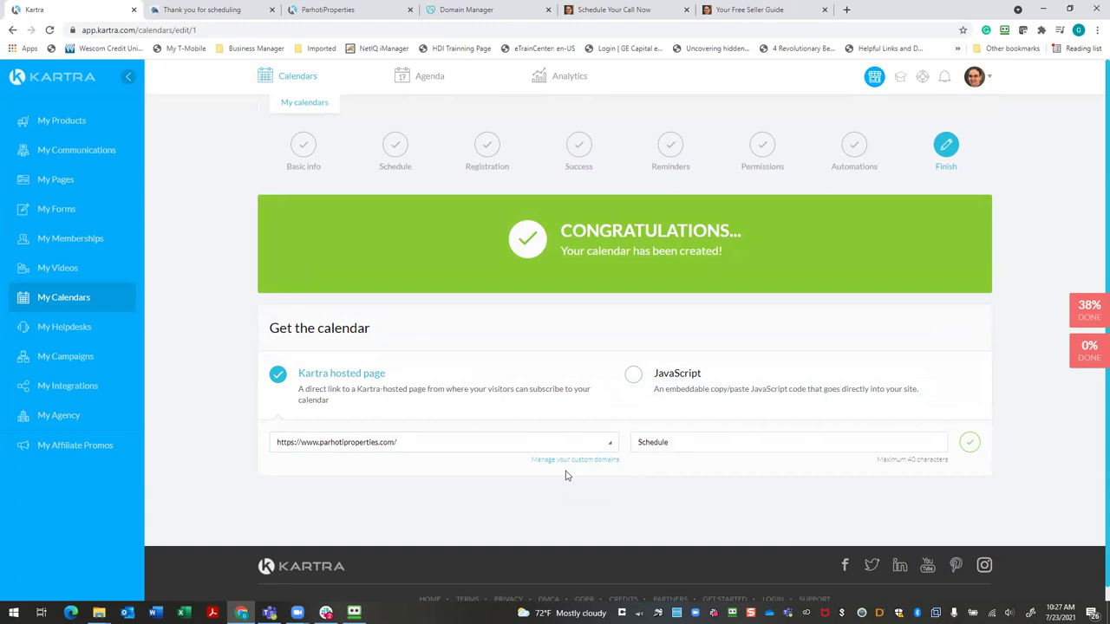
Change the path to lowercase 'schedule', save it, and select the full hosted URL
scroll(684, 458, down, 1)
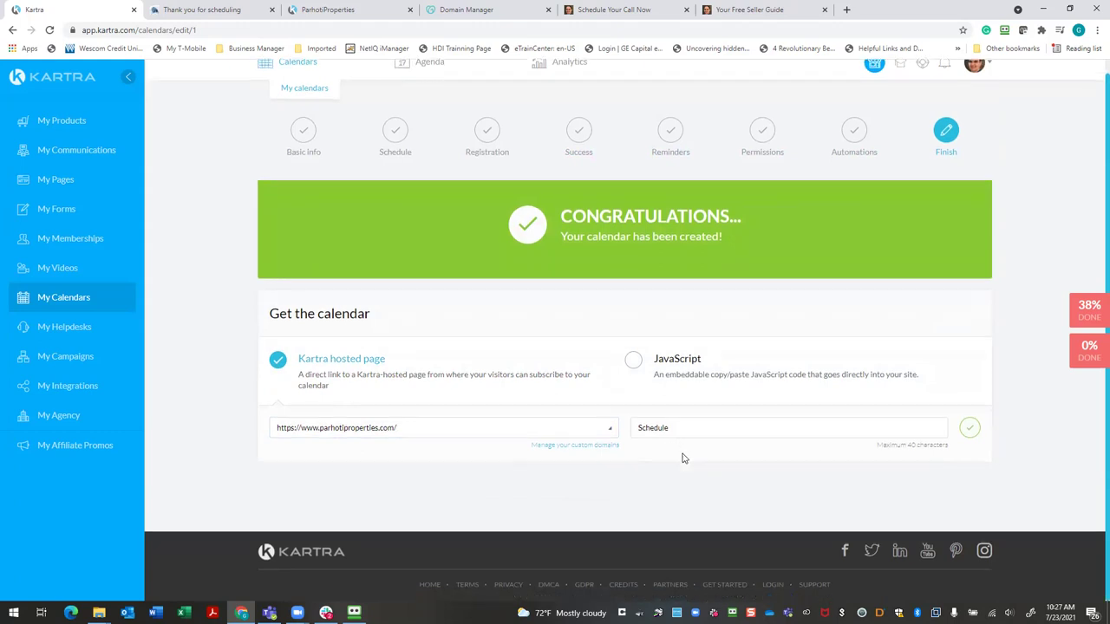
click(643, 429)
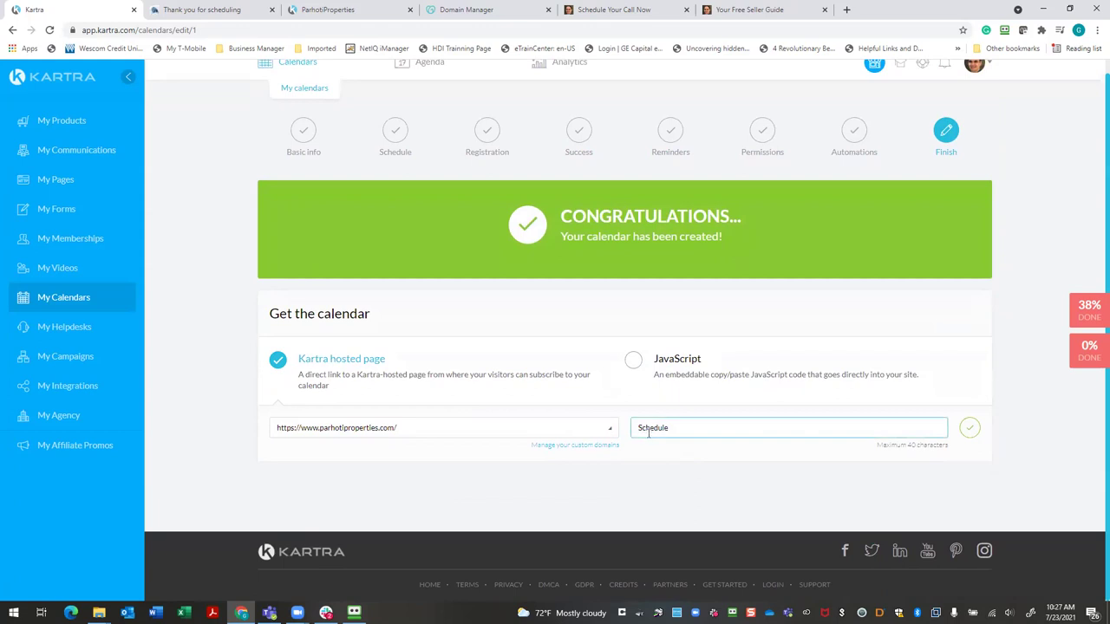
key(BackSpace)
text(s)
click(968, 427)
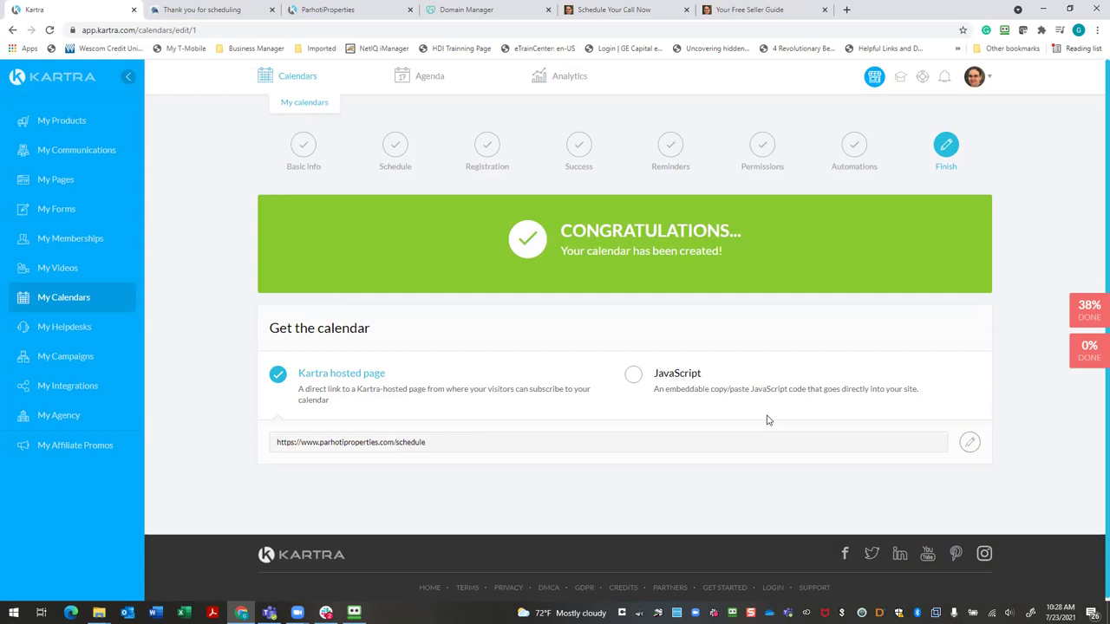
drag(403, 443, 249, 449)
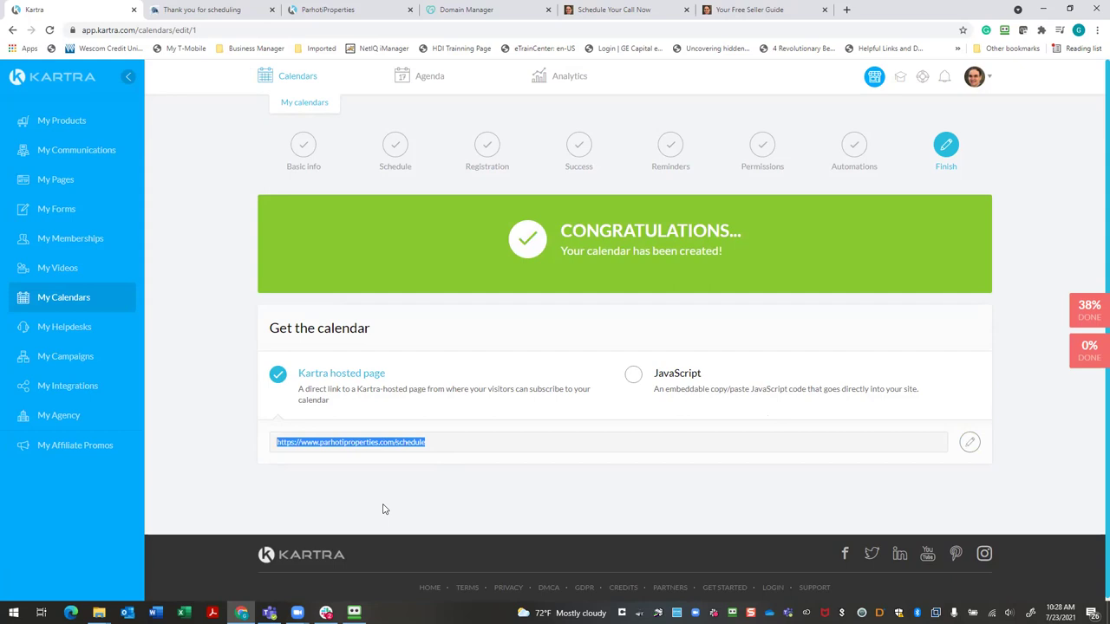
Load the /schedule URL in a new tab and pick Saturday 24 July at 9:00 am
click(847, 11)
text(parhotiproperties.com/schedule)
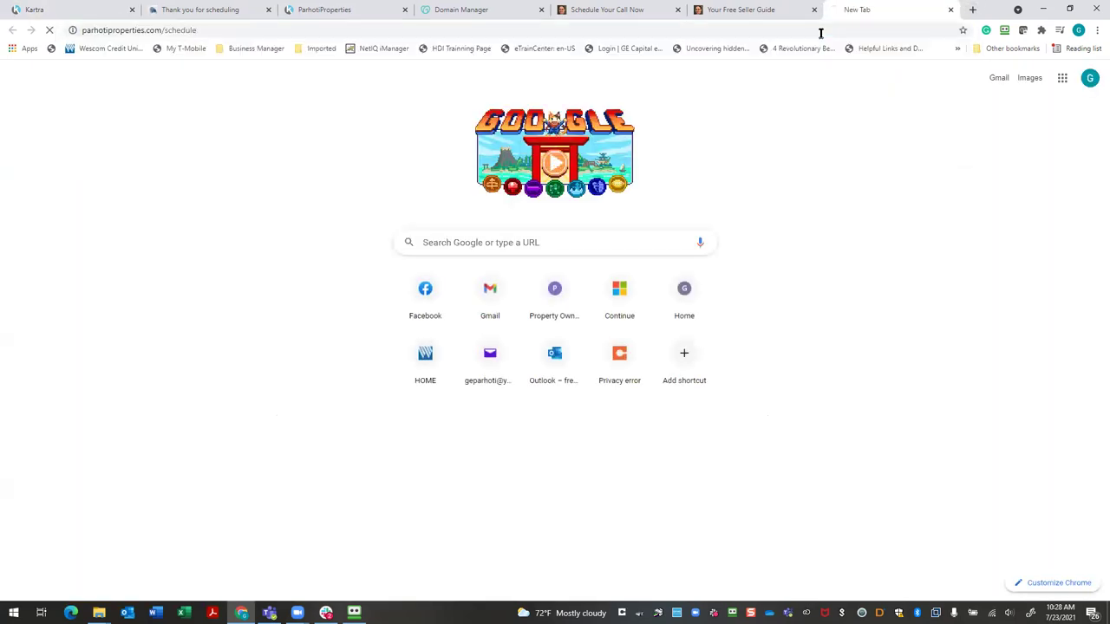
key(Return)
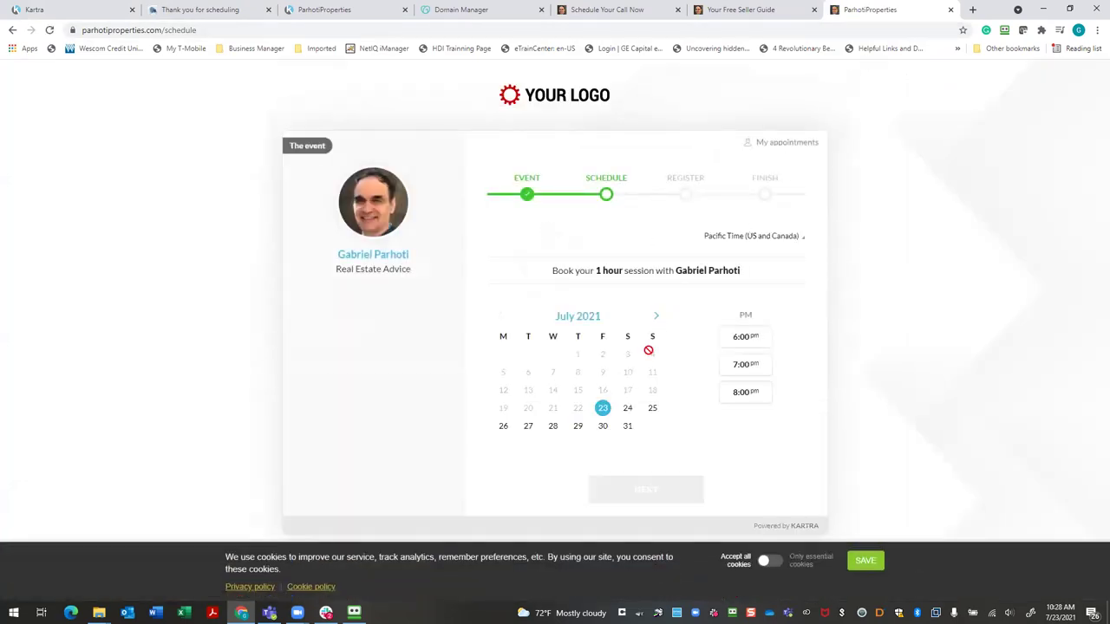
click(626, 410)
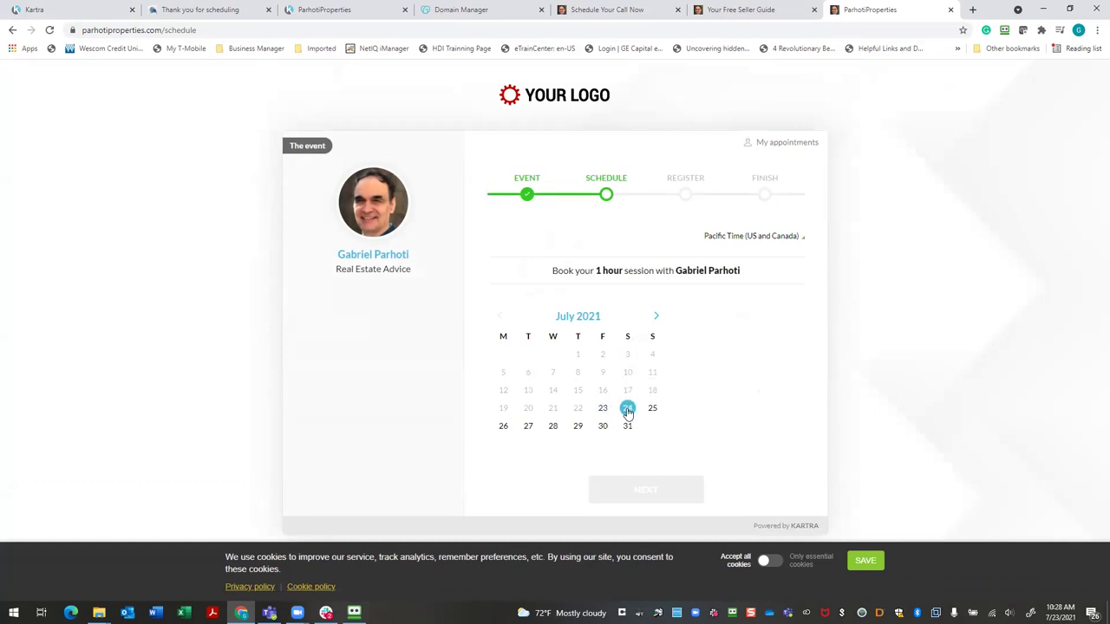
click(715, 340)
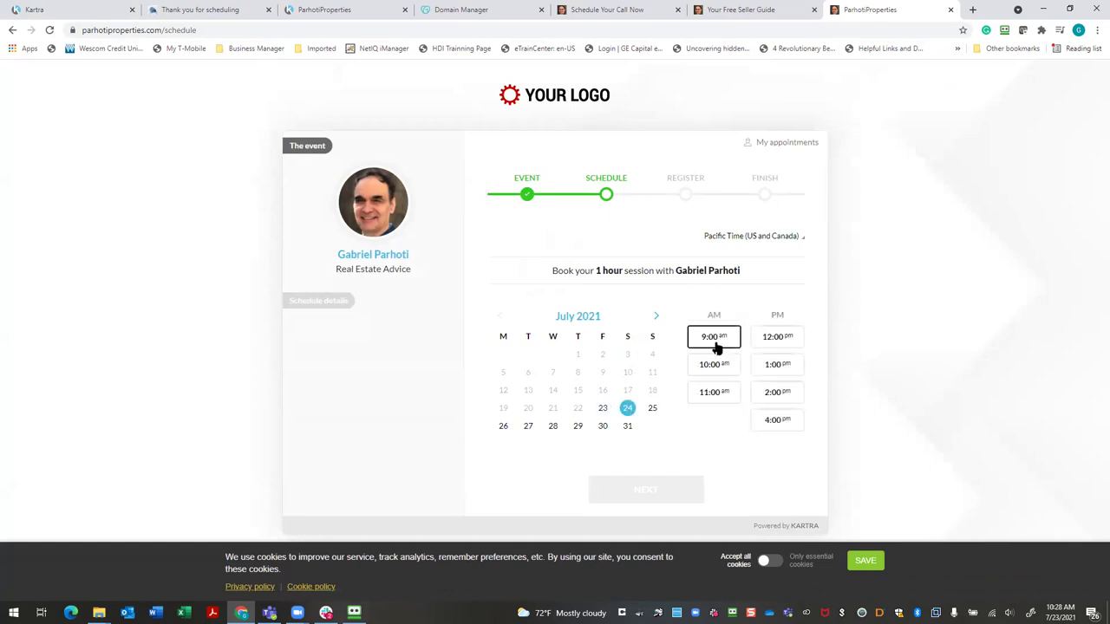
Accept the GDPR & CCPA terms, submit the test booking, and follow the success button to Call Confirmed
click(664, 487)
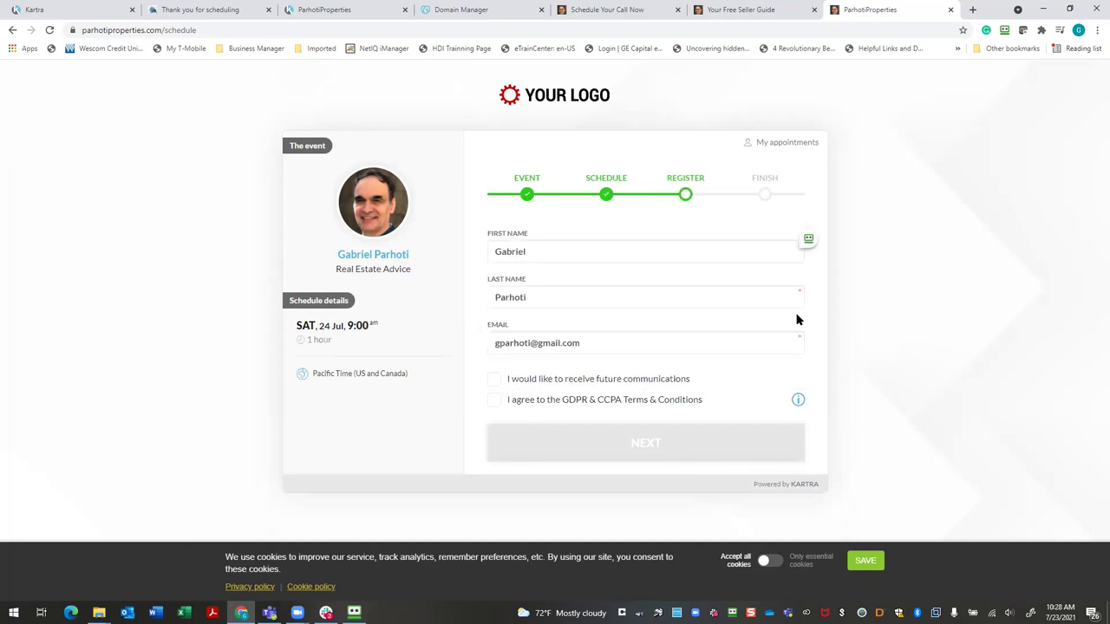
click(493, 400)
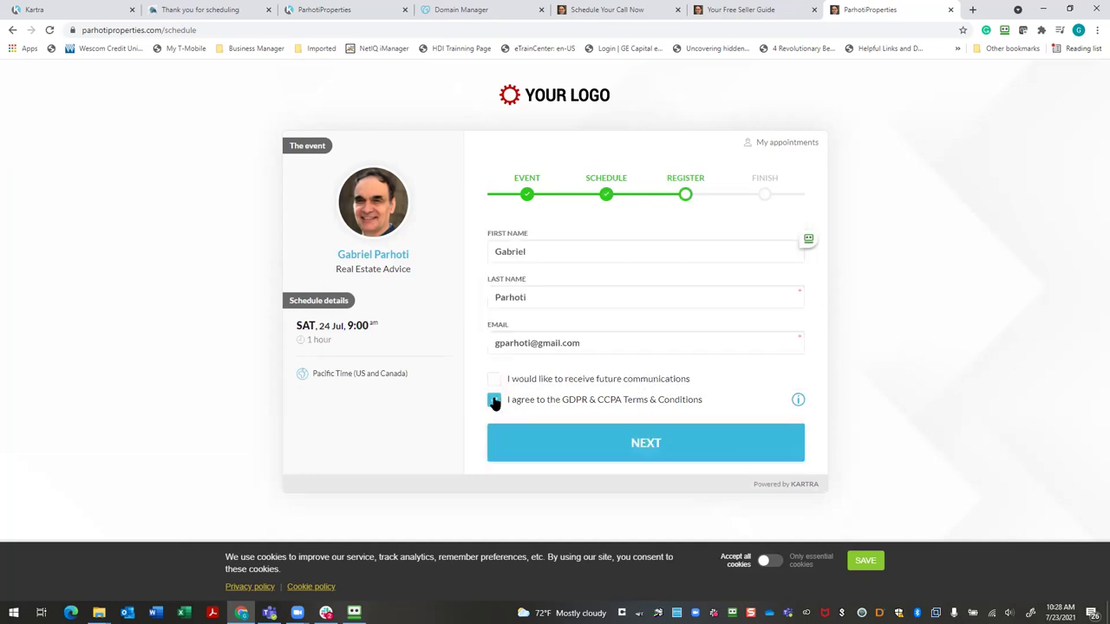
click(622, 442)
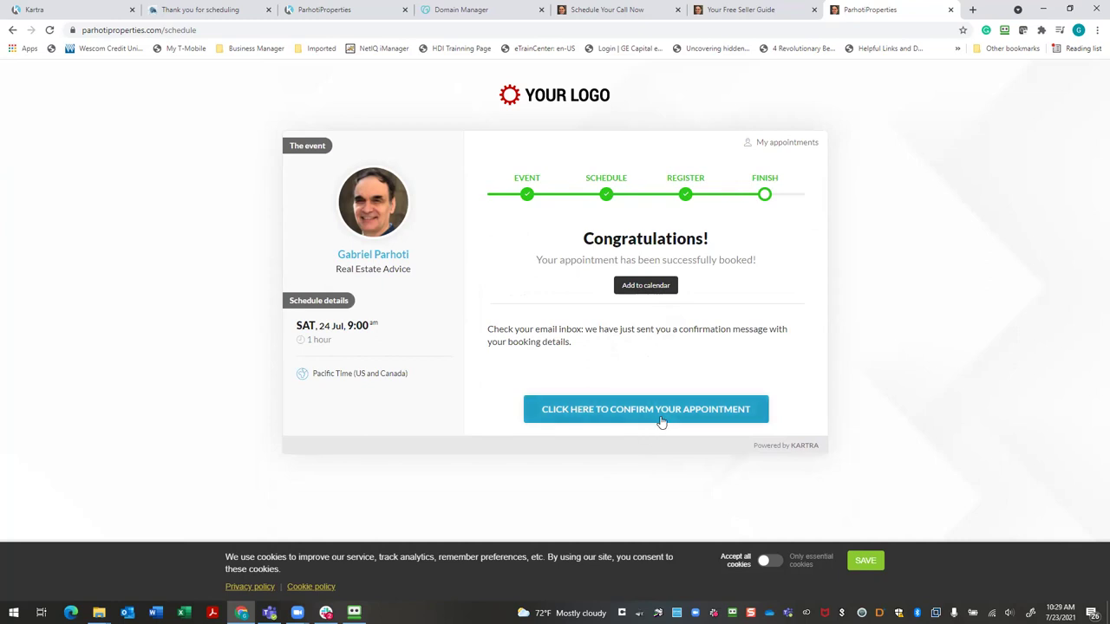
click(661, 421)
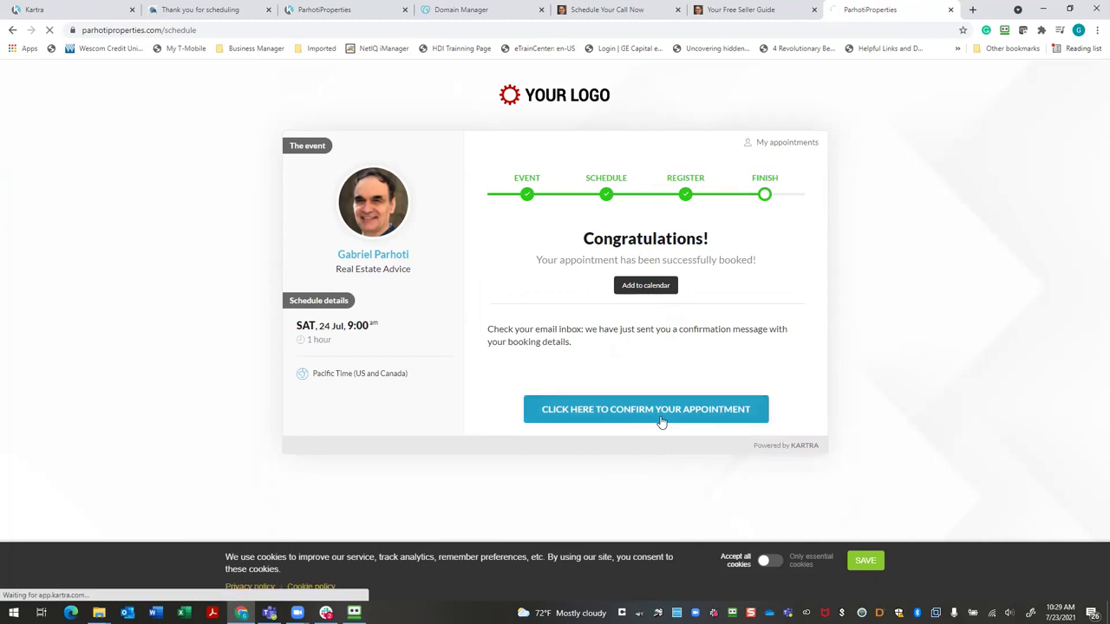